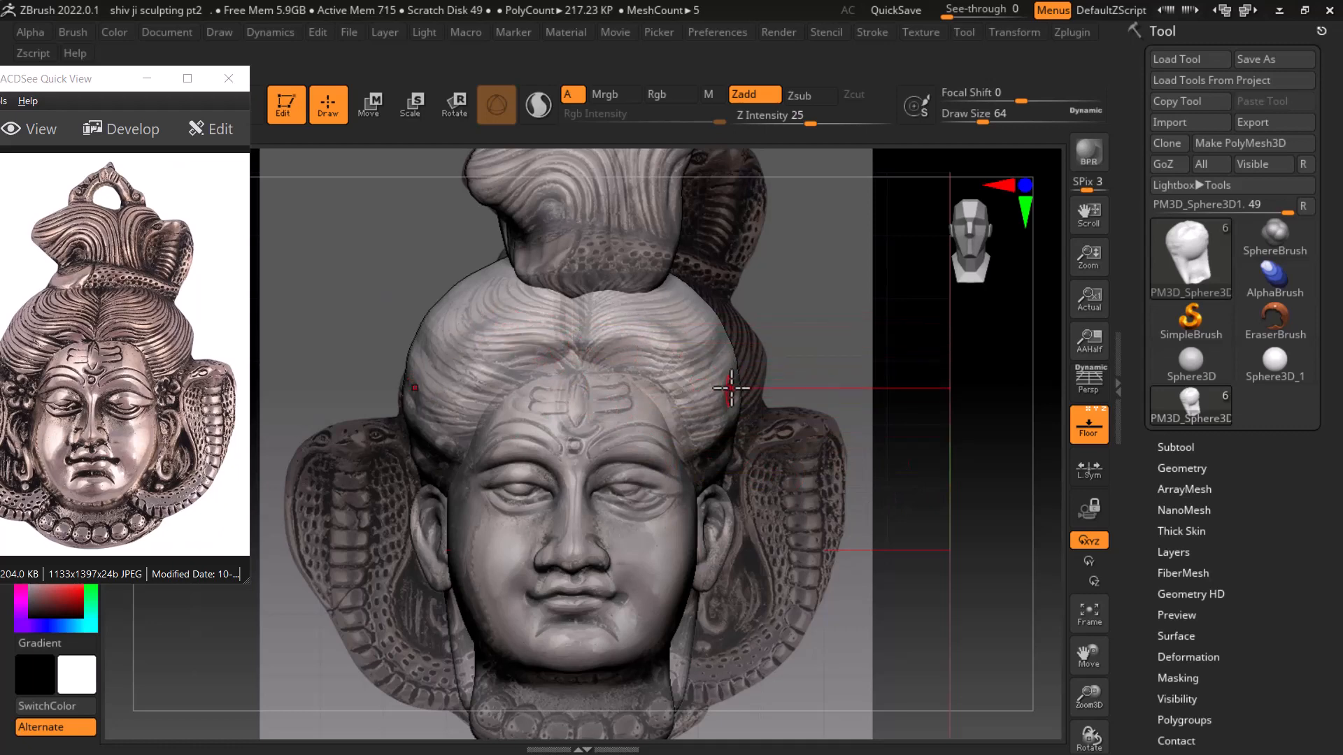
Select the hair bun subtool and move it backward along the Z axis in side view
{"action": "mouse_move", "coordinate": [896, 483]}
{"action": "left_mouse_down"}
{"action": "mouse_move", "coordinate": [904, 515]}
{"action": "mouse_move", "coordinate": [926, 455]}
{"action": "mouse_move", "coordinate": [915, 495]}
{"action": "left_mouse_up"}
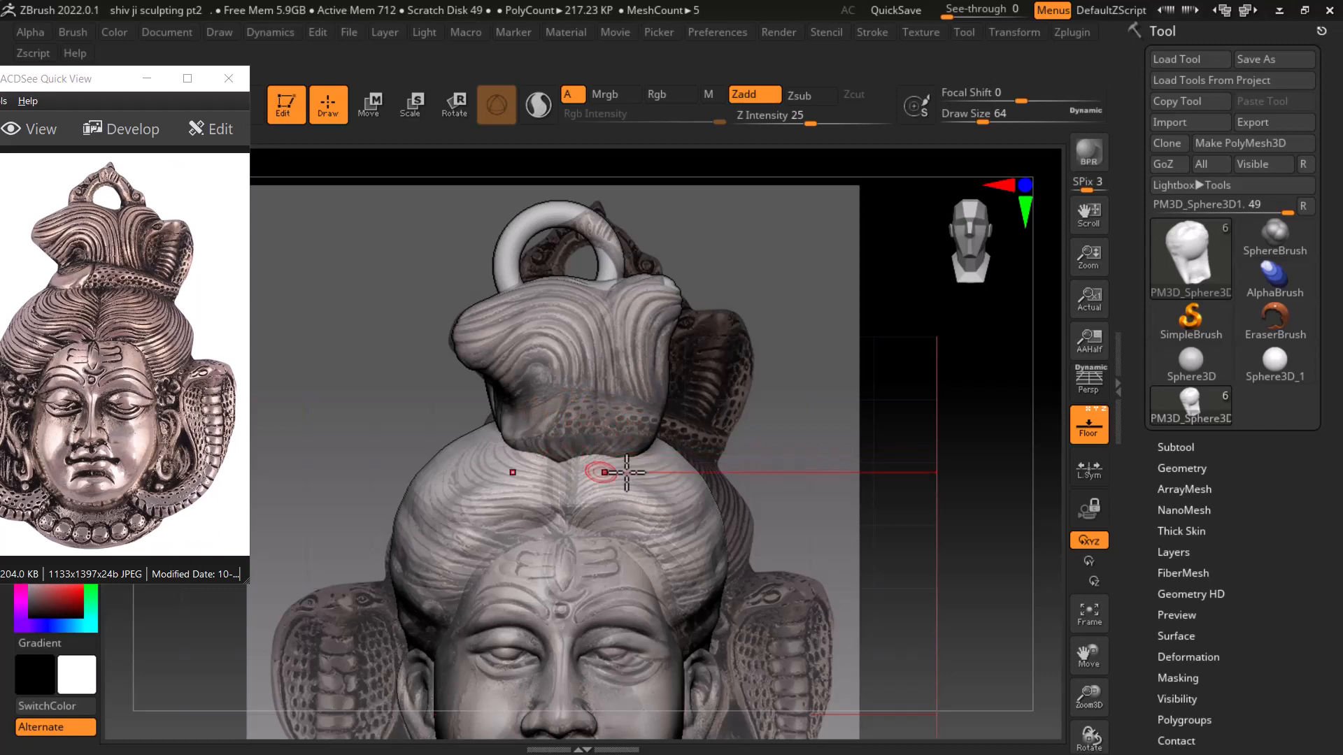
{"action": "mouse_move", "coordinate": [998, 450]}
{"action": "left_mouse_down", "text": "shift"}
{"action": "mouse_move", "coordinate": [951, 494]}
{"action": "mouse_move", "coordinate": [900, 504]}
{"action": "mouse_move", "coordinate": [947, 501]}
{"action": "mouse_move", "coordinate": [913, 442]}
{"action": "mouse_move", "coordinate": [877, 489]}
{"action": "mouse_move", "coordinate": [863, 441]}
{"action": "mouse_move", "coordinate": [869, 455]}
{"action": "mouse_move", "coordinate": [931, 442]}
{"action": "mouse_move", "coordinate": [869, 443]}
{"action": "mouse_move", "coordinate": [950, 410]}
{"action": "mouse_move", "coordinate": [899, 456]}
{"action": "mouse_move", "coordinate": [930, 467]}
{"action": "mouse_move", "coordinate": [926, 433]}
{"action": "left_mouse_up", "text": "shift"}
{"action": "left_click", "coordinate": [369, 105]}
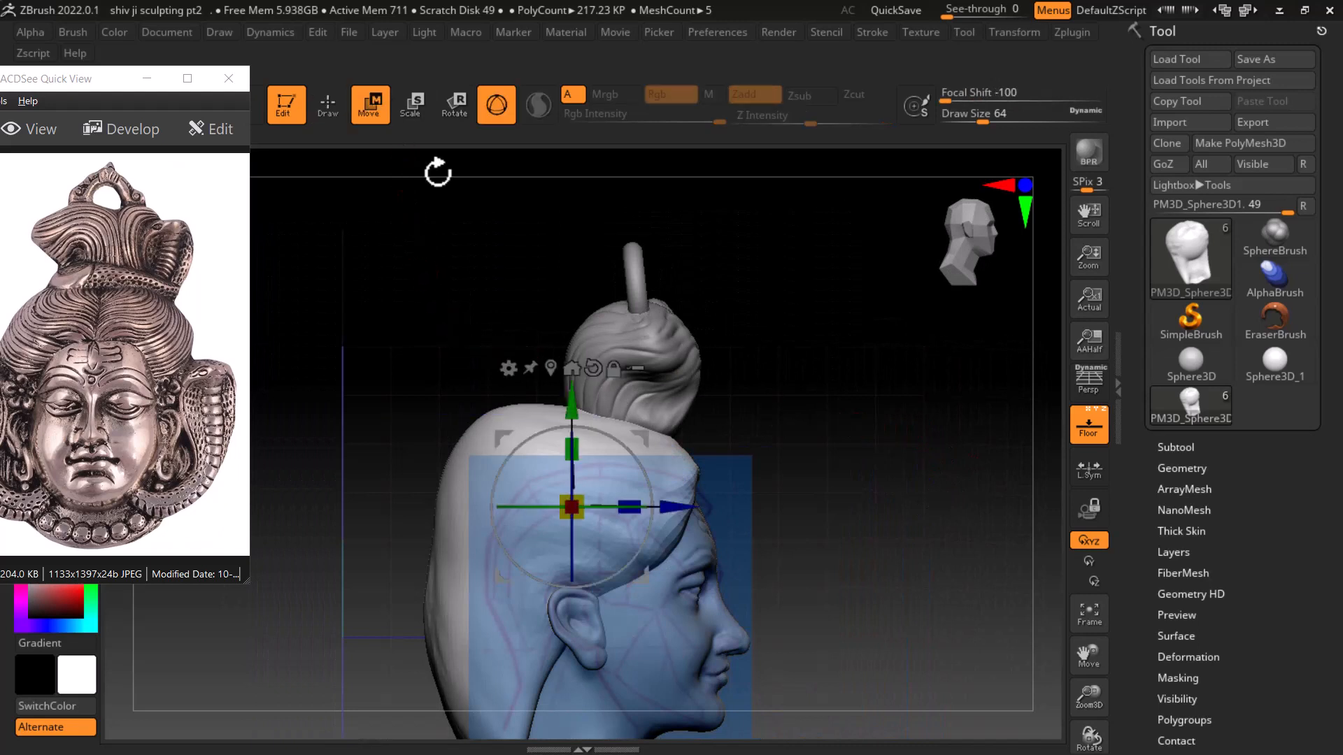
{"action": "left_click", "coordinate": [682, 371], "text": "alt"}
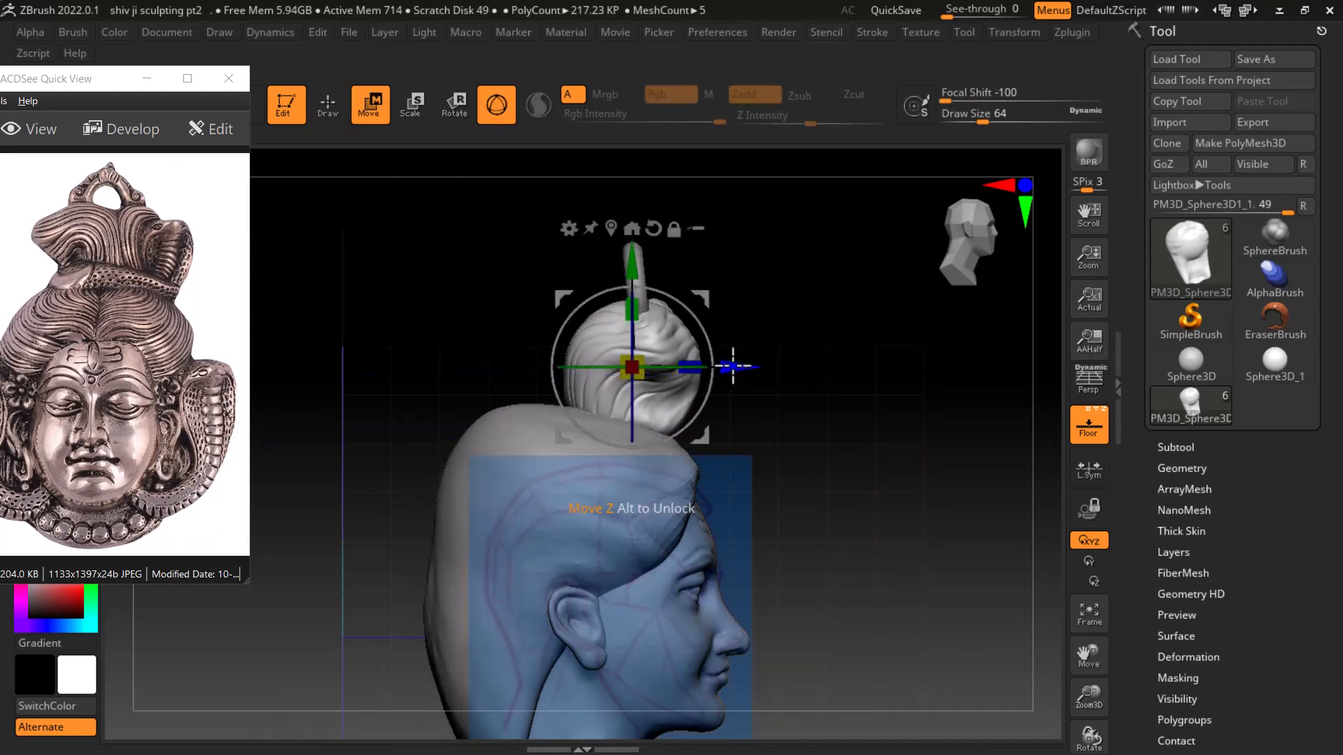
{"action": "left_click_drag", "start_coordinate": [739, 367], "coordinate": [647, 366]}
{"action": "mouse_move", "coordinate": [836, 360]}
{"action": "left_mouse_down"}
{"action": "mouse_move", "coordinate": [788, 371]}
{"action": "mouse_move", "coordinate": [890, 350]}
{"action": "left_mouse_up"}
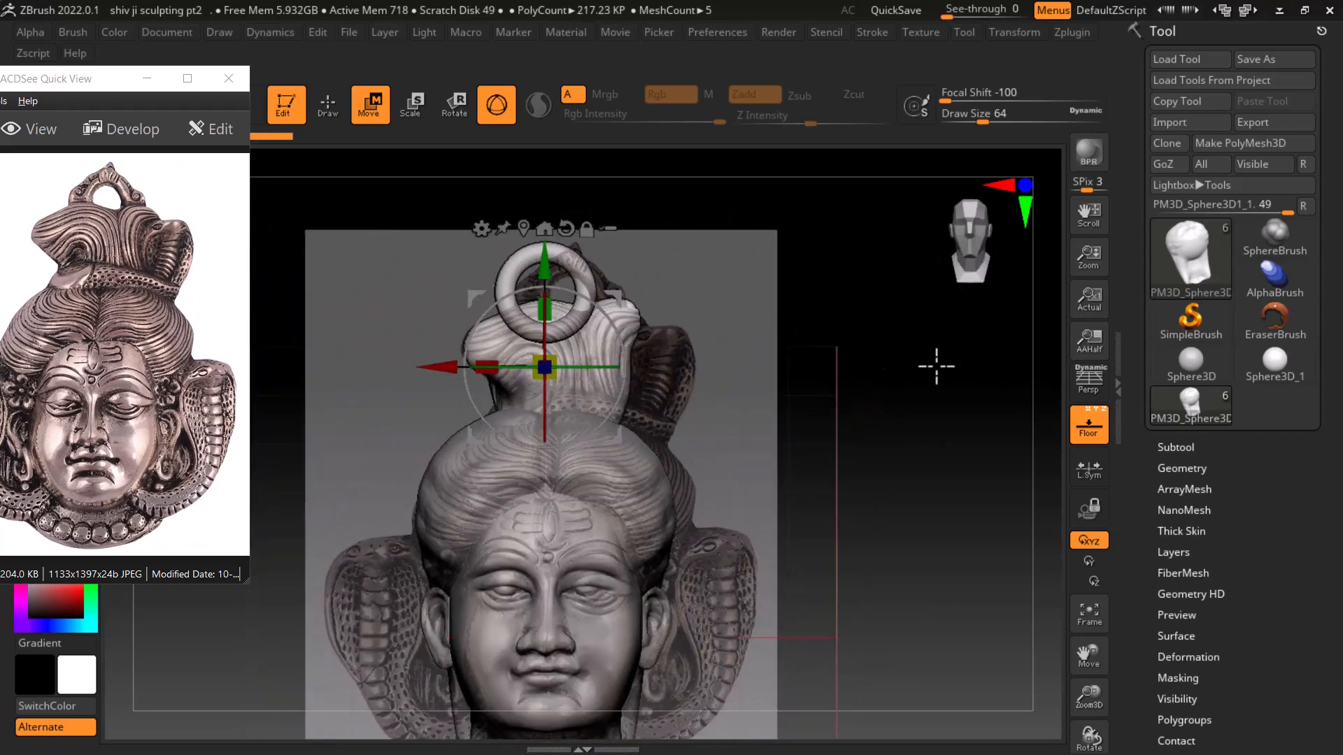
Hide the floor grid reference images and nudge the hair bun slightly farther back along the Z axis
{"action": "left_click", "coordinate": [1093, 432]}
{"action": "left_click_drag", "start_coordinate": [891, 462], "coordinate": [951, 467], "text": "shift"}
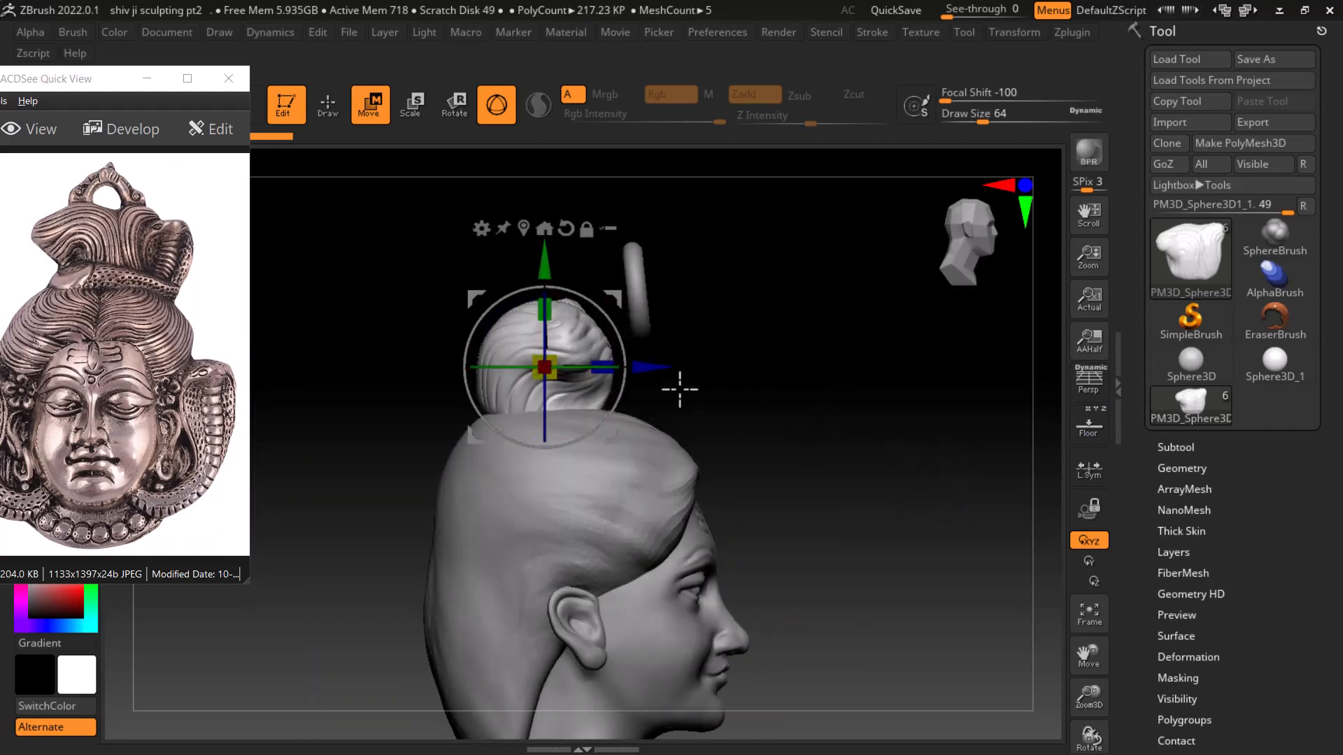
{"action": "mouse_move", "coordinate": [655, 374]}
{"action": "left_mouse_down"}
{"action": "mouse_move", "coordinate": [638, 368]}
{"action": "mouse_move", "coordinate": [654, 372]}
{"action": "left_mouse_up"}
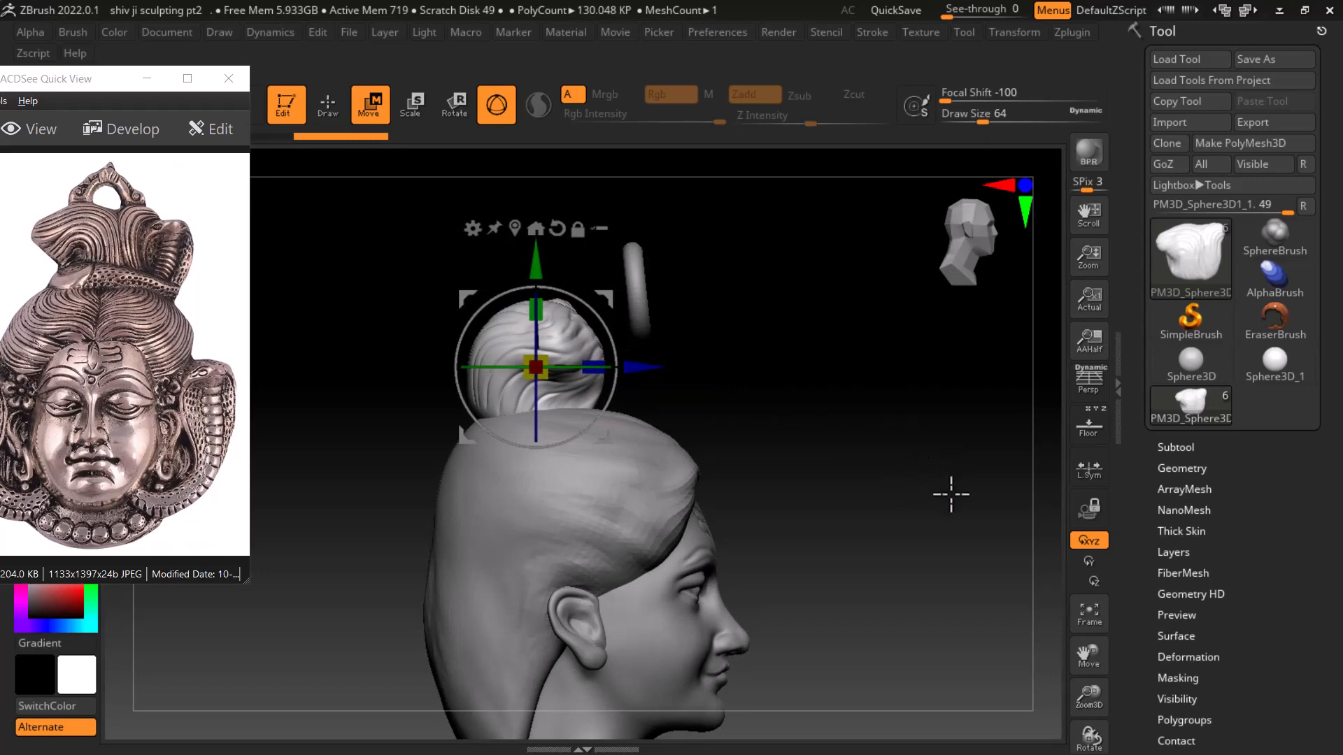
{"action": "left_click_drag", "start_coordinate": [951, 494], "coordinate": [965, 449]}
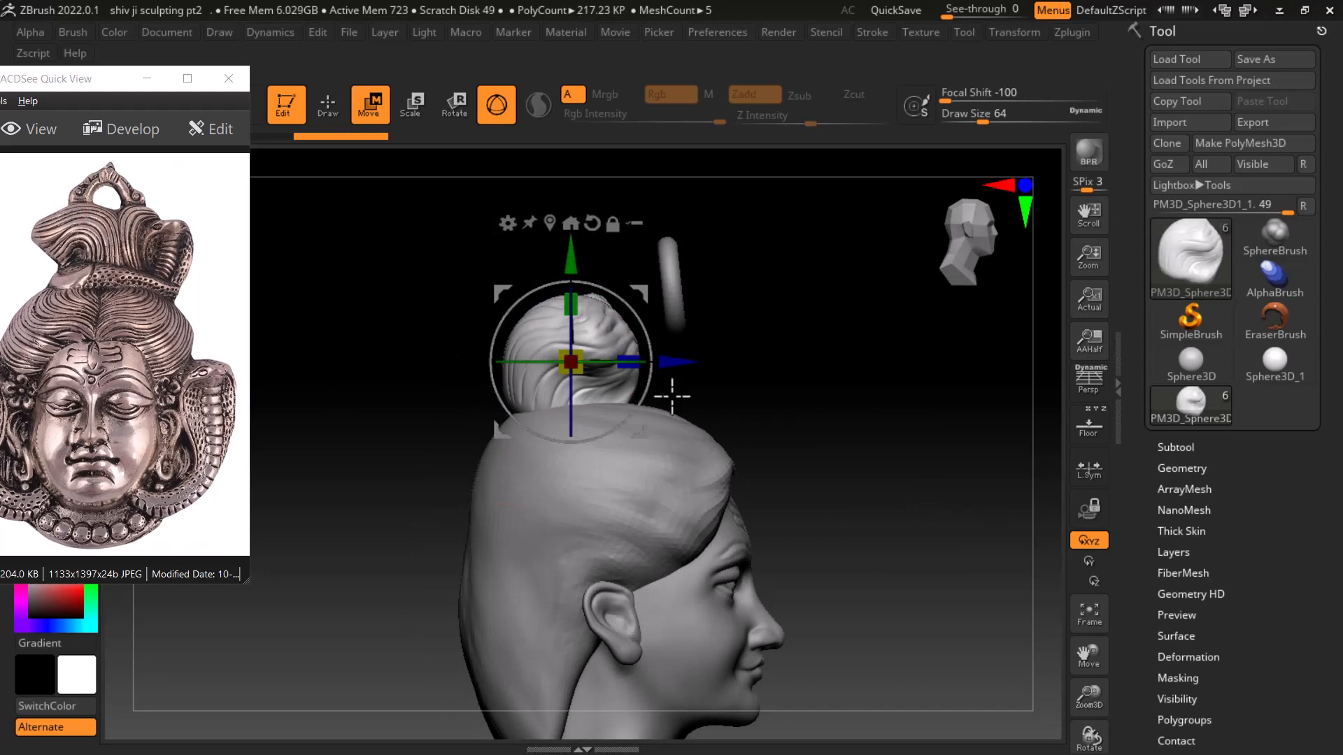
Move the ring subtool back over the hair bun, then shift it slightly sideways to match the front reference image
{"action": "left_click", "coordinate": [672, 311]}
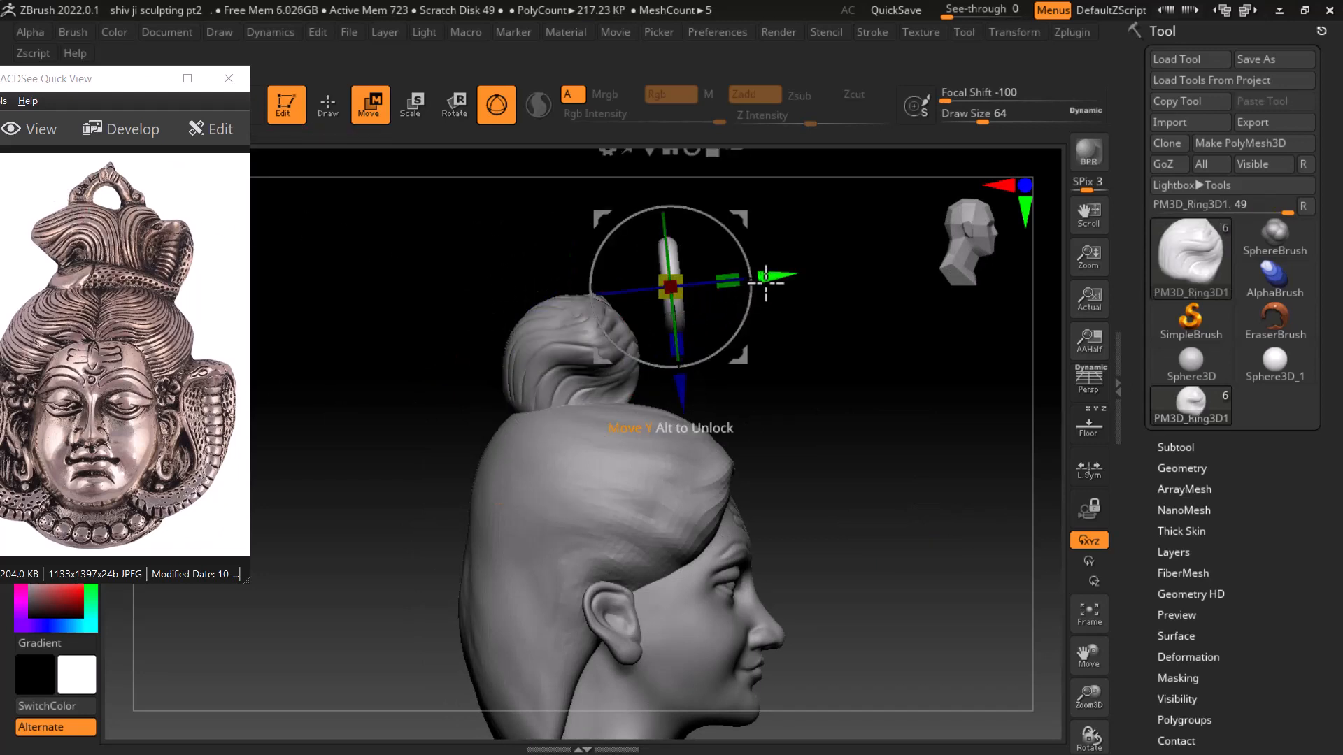
{"action": "left_click_drag", "start_coordinate": [766, 276], "coordinate": [635, 281]}
{"action": "left_click_drag", "start_coordinate": [825, 348], "coordinate": [811, 388], "text": "shift"}
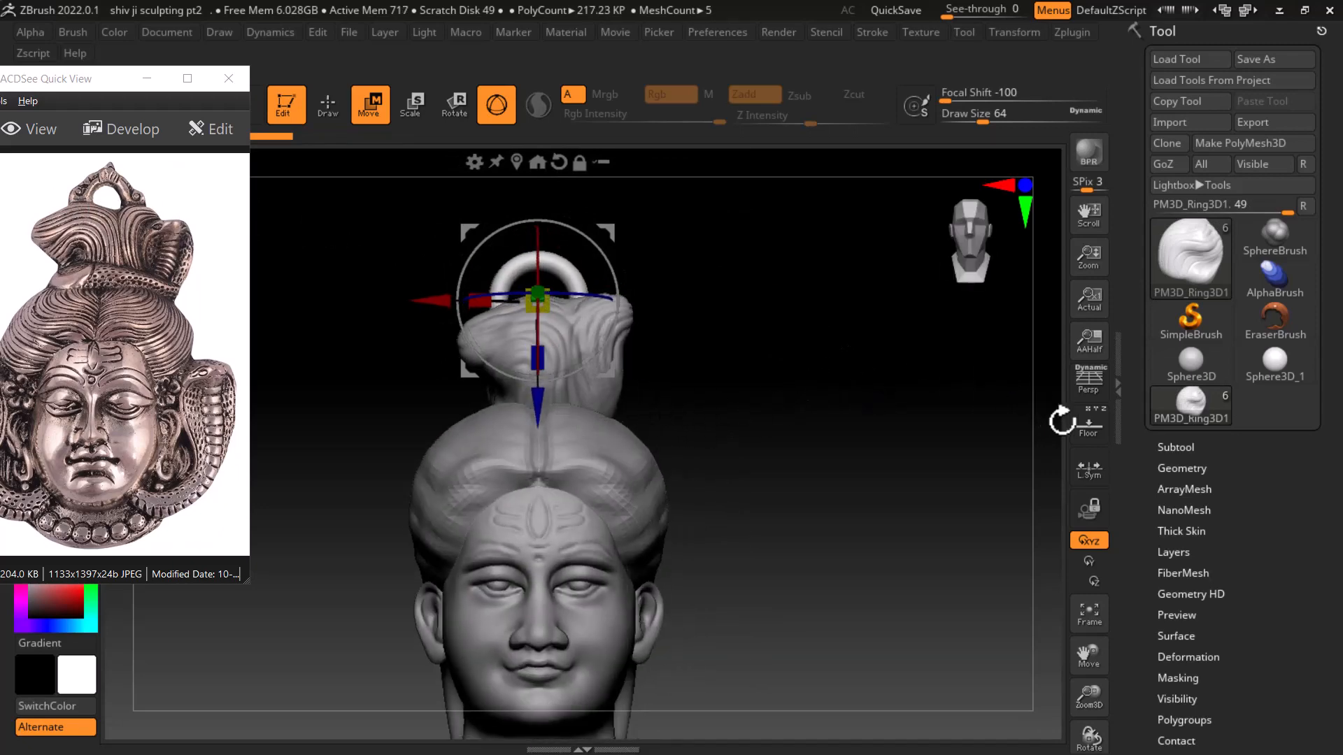
{"action": "left_click", "coordinate": [1097, 437]}
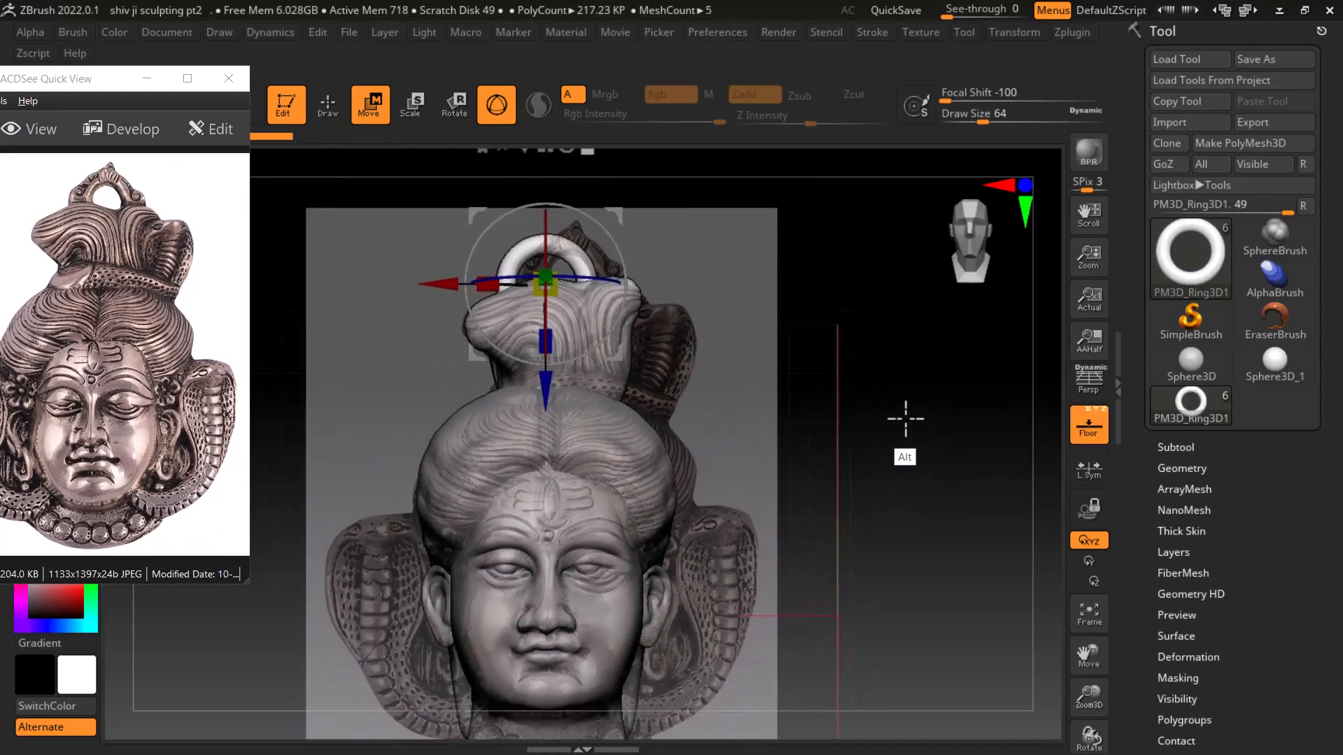
{"action": "left_click_drag", "start_coordinate": [446, 283], "coordinate": [467, 283]}
Compare the ring, hair bun, face and neck with the front reference image, with the floor grid hidden and shown
{"action": "left_click_drag", "start_coordinate": [889, 483], "coordinate": [908, 428], "text": "alt"}
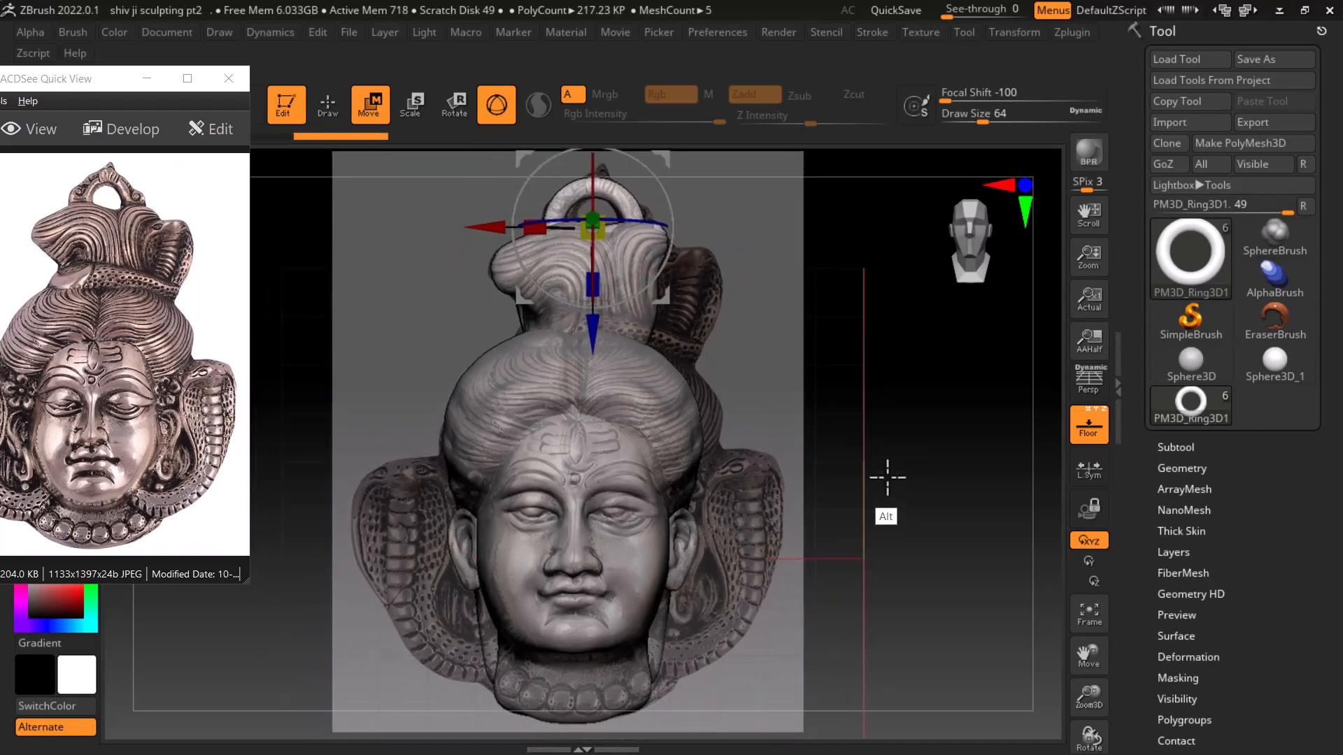
{"action": "left_click_drag", "start_coordinate": [908, 510], "coordinate": [965, 448], "text": "alt"}
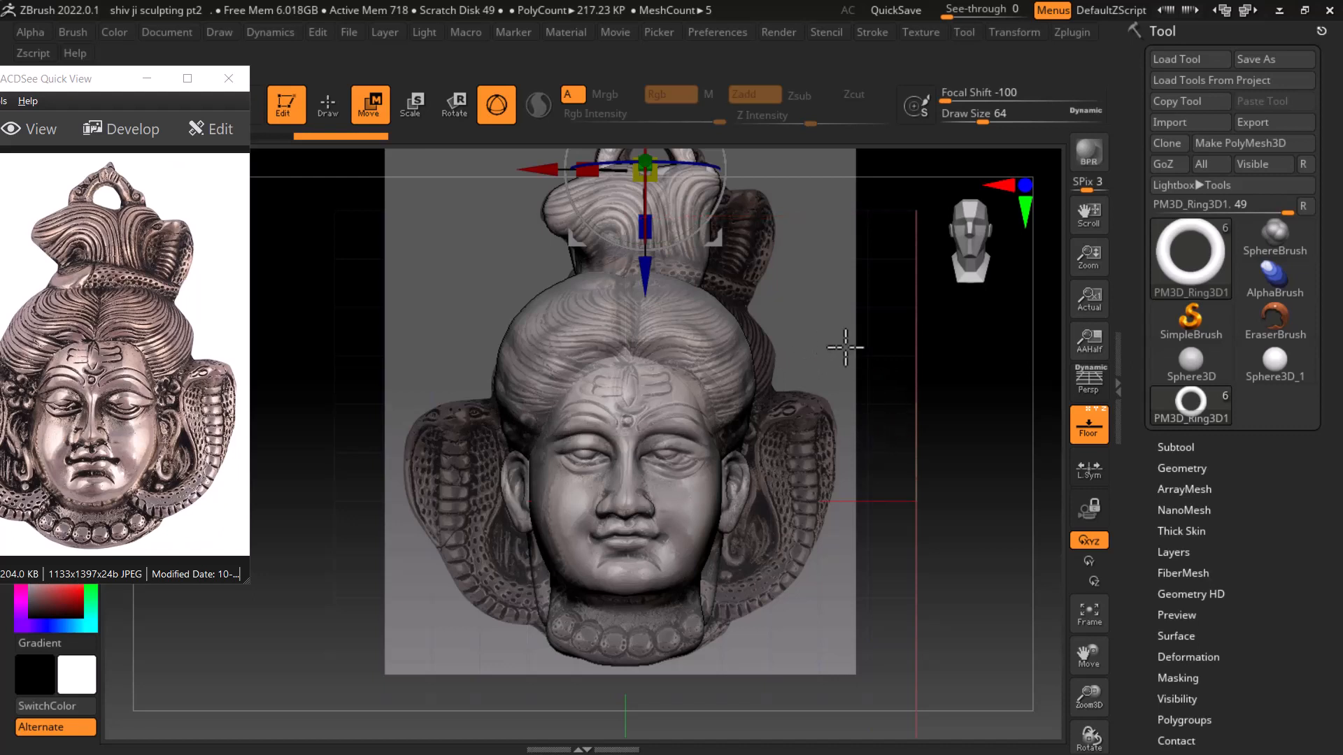
{"action": "left_click_drag", "start_coordinate": [845, 347], "coordinate": [869, 539], "text": "alt"}
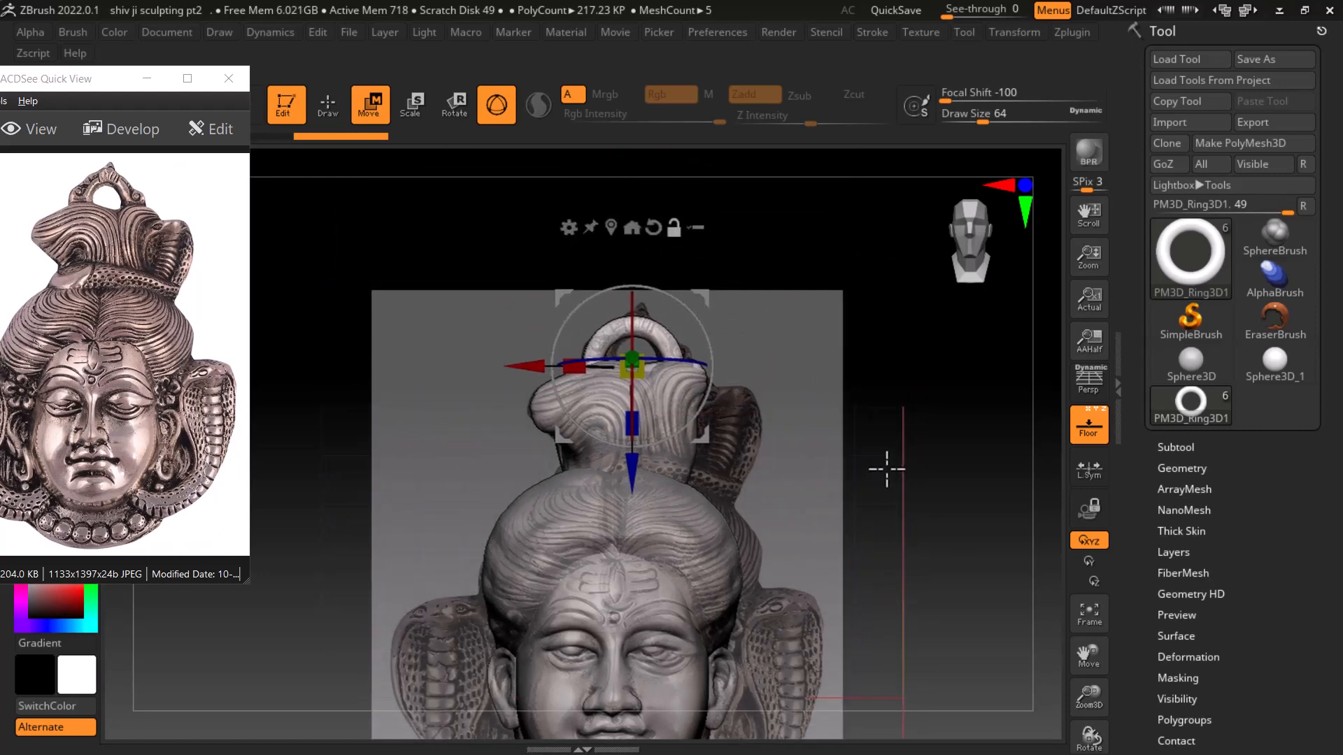
{"action": "mouse_move", "coordinate": [893, 450]}
{"action": "left_mouse_down"}
{"action": "mouse_move", "coordinate": [902, 439]}
{"action": "mouse_move", "coordinate": [923, 458]}
{"action": "mouse_move", "coordinate": [905, 454]}
{"action": "left_mouse_up"}
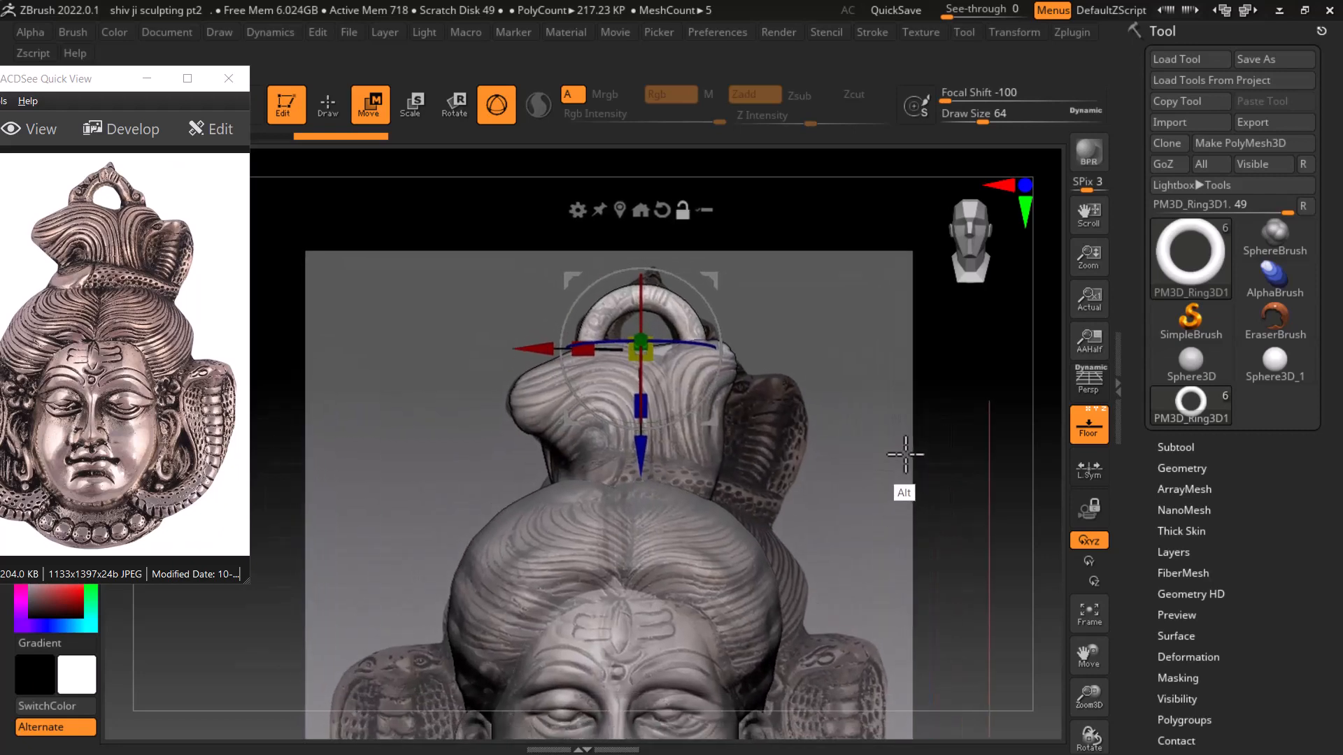
{"action": "left_click", "coordinate": [1089, 425]}
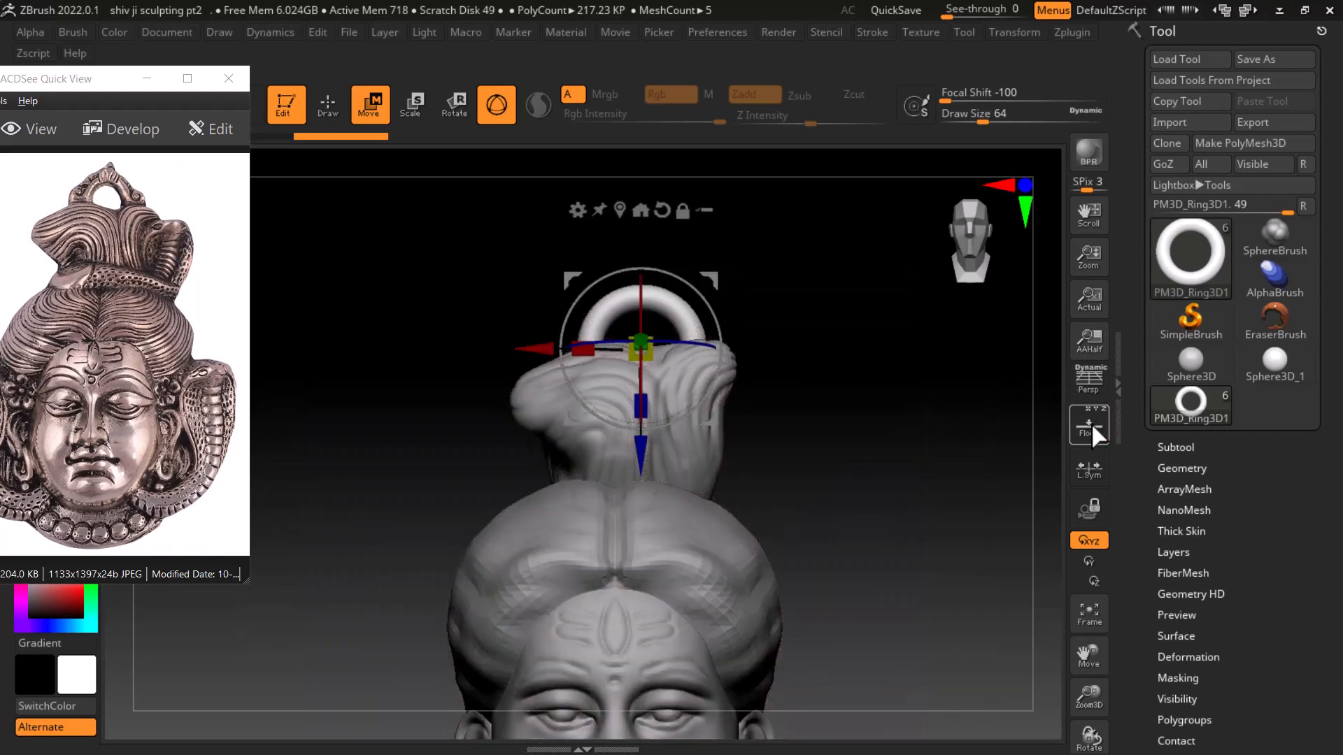
{"action": "left_click", "coordinate": [696, 483]}
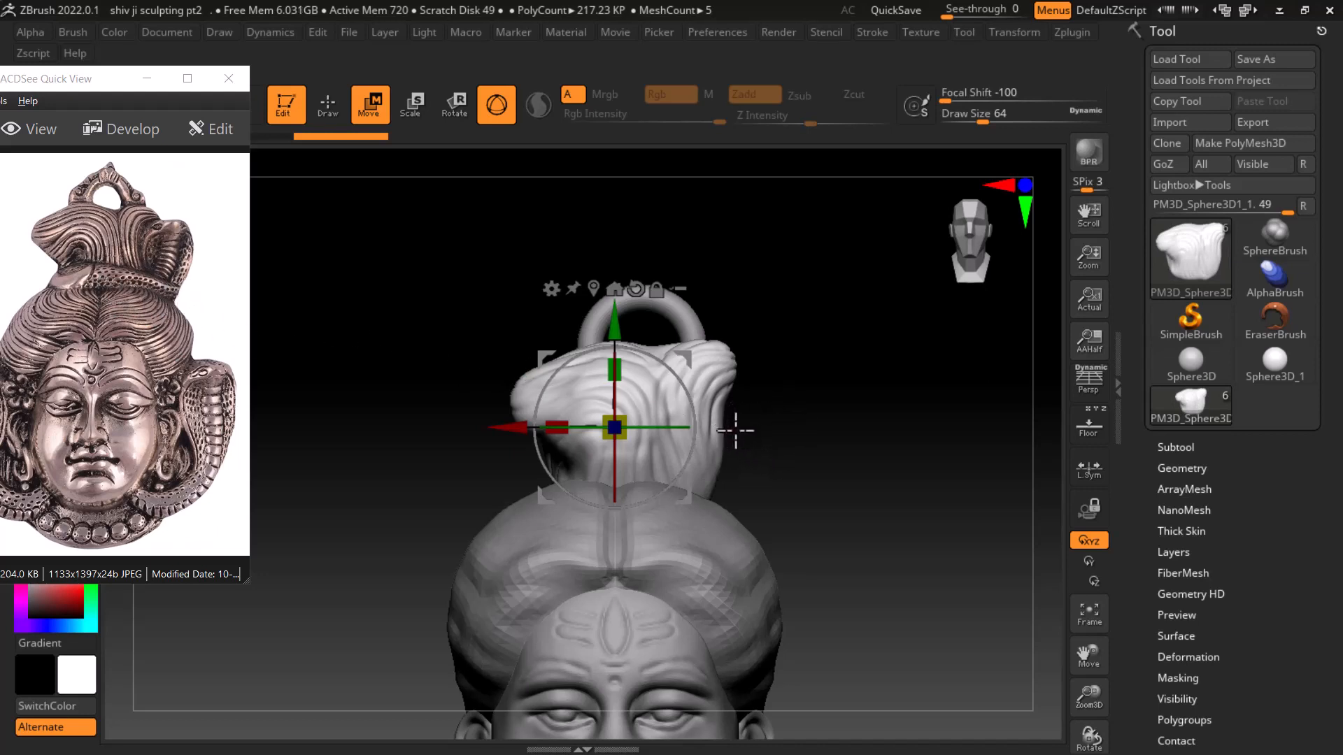
{"action": "left_click", "coordinate": [1100, 439]}
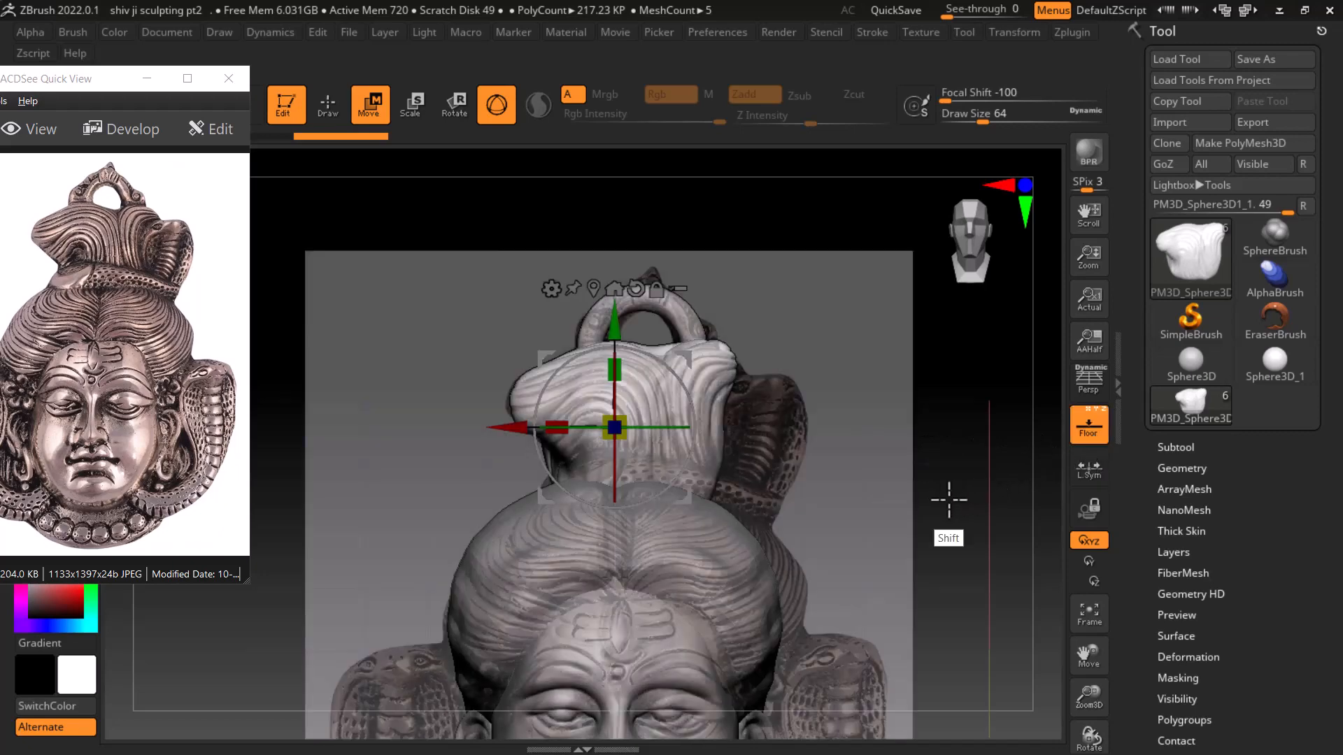
{"action": "left_click_drag", "start_coordinate": [957, 519], "coordinate": [899, 462], "text": "alt"}
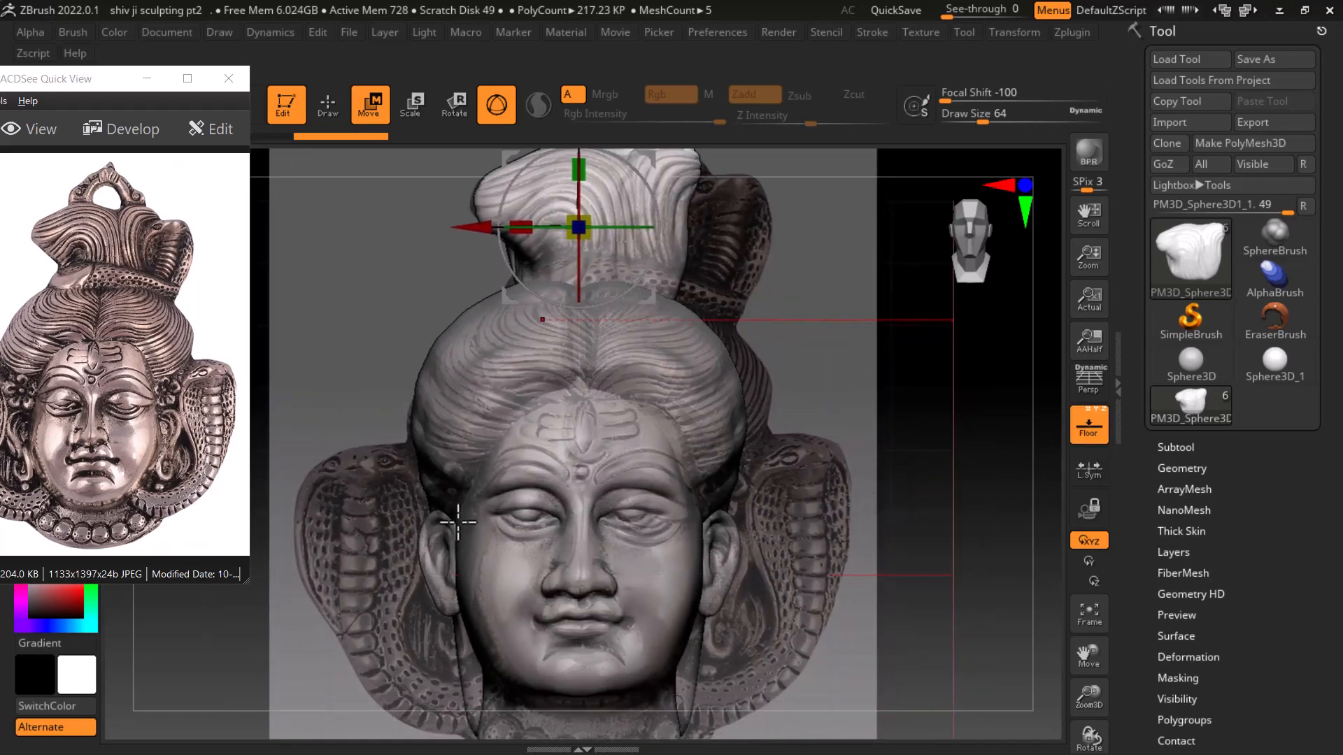
{"action": "left_click_drag", "start_coordinate": [903, 535], "coordinate": [899, 434], "text": "alt"}
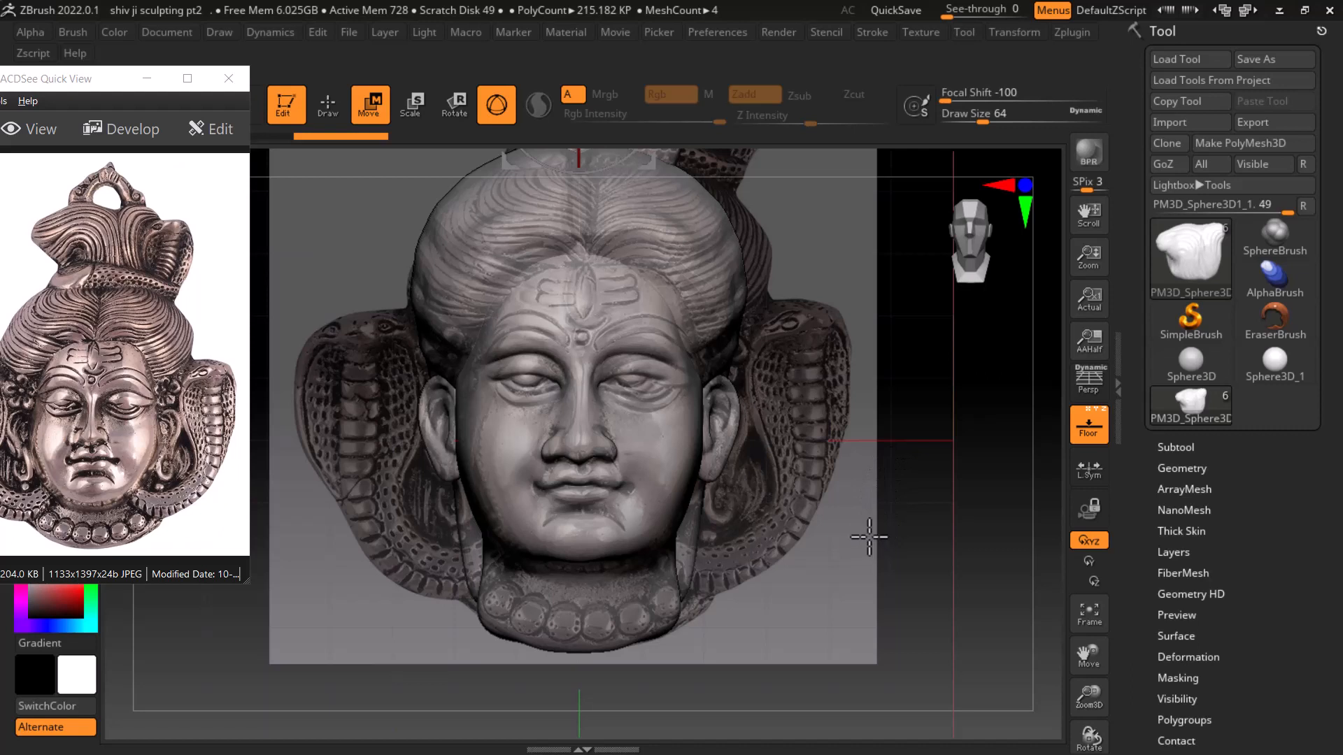
Reposition the reference photo window to show more of the pendant and compare the sculpted head with the snakes and beads
{"action": "left_click_drag", "start_coordinate": [84, 77], "coordinate": [123, 49]}
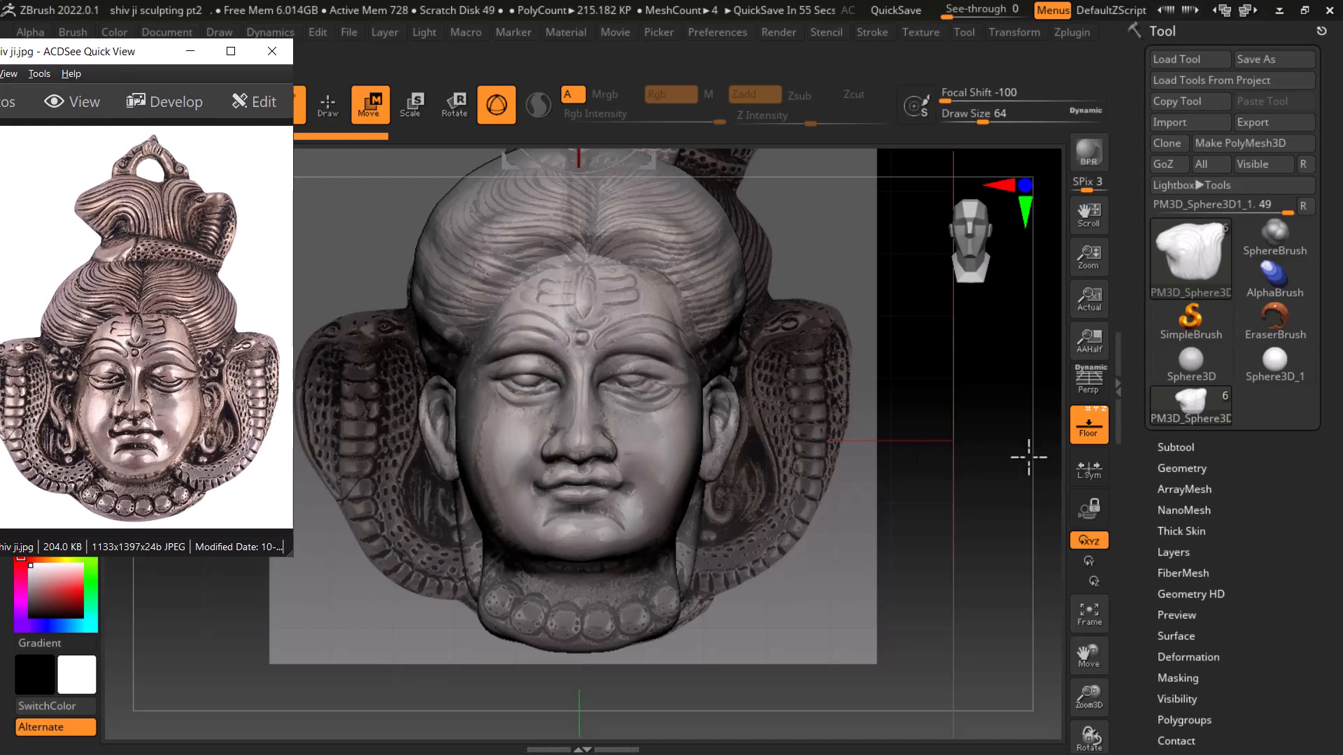
{"action": "left_click", "coordinate": [1088, 428]}
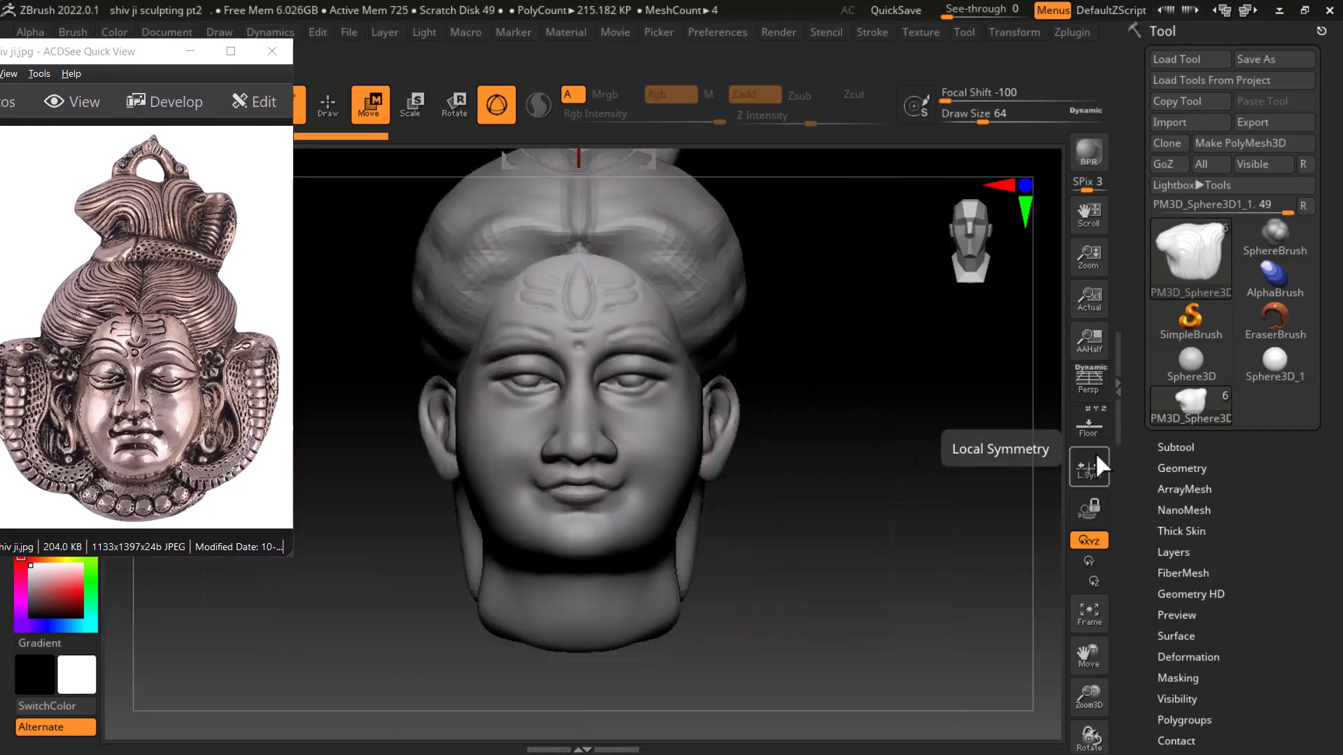
{"action": "left_click", "coordinate": [1089, 432]}
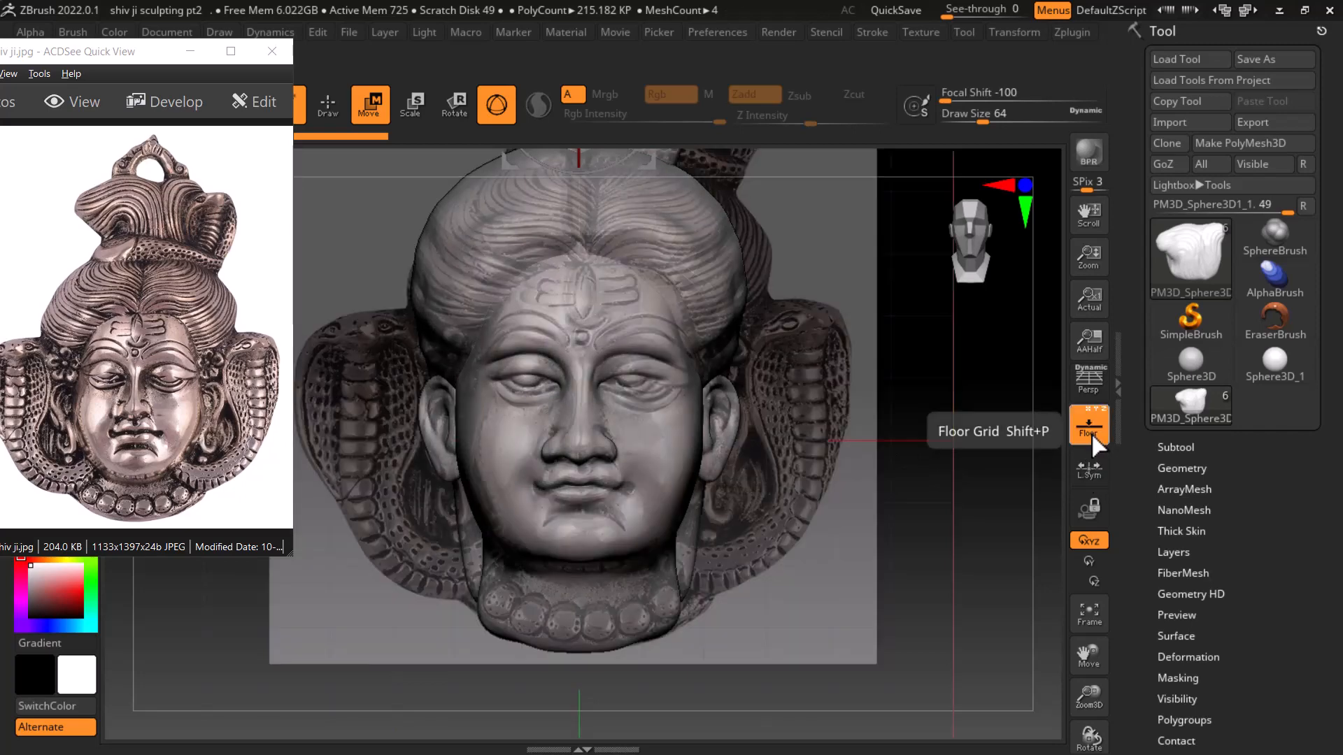
{"action": "right_click_drag", "start_coordinate": [1020, 548], "coordinate": [1004, 501], "text": "ctrl"}
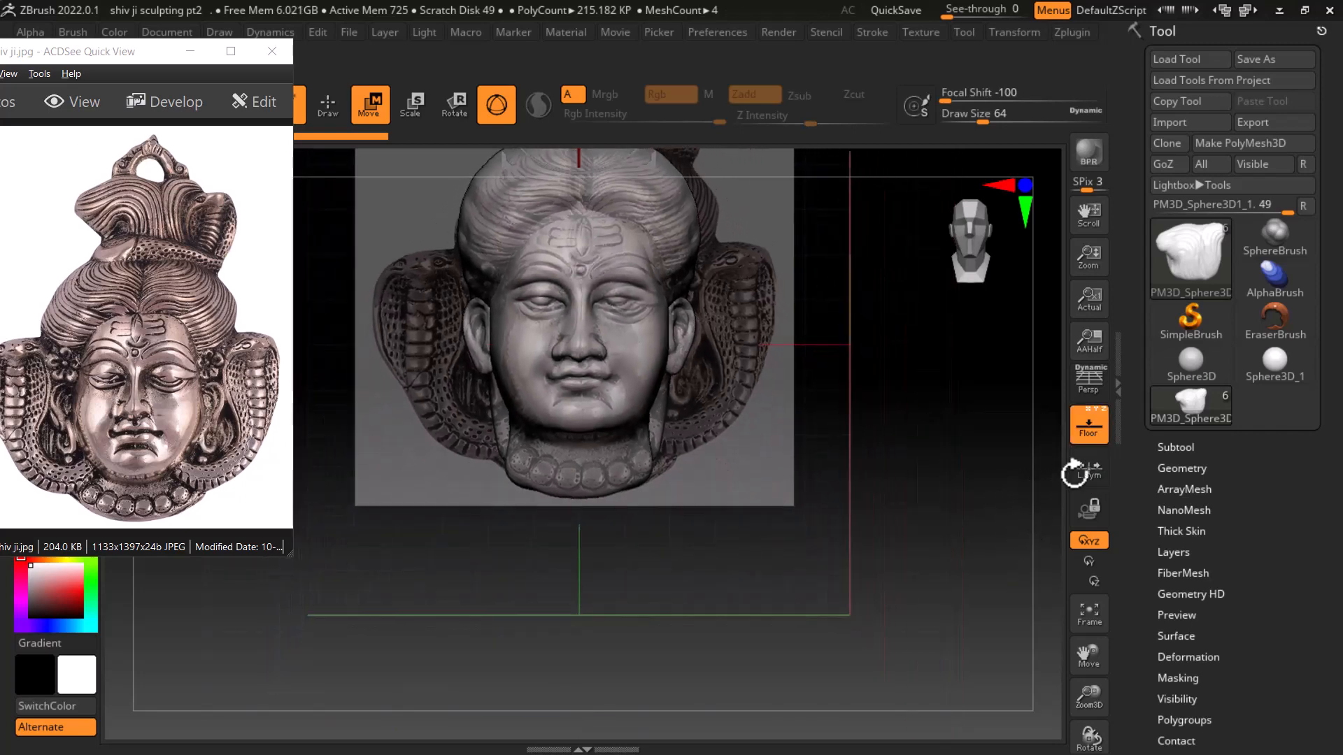
Insert a Cube3D mesh as a new subtool after the hair bun
{"action": "left_click", "coordinate": [1176, 449]}
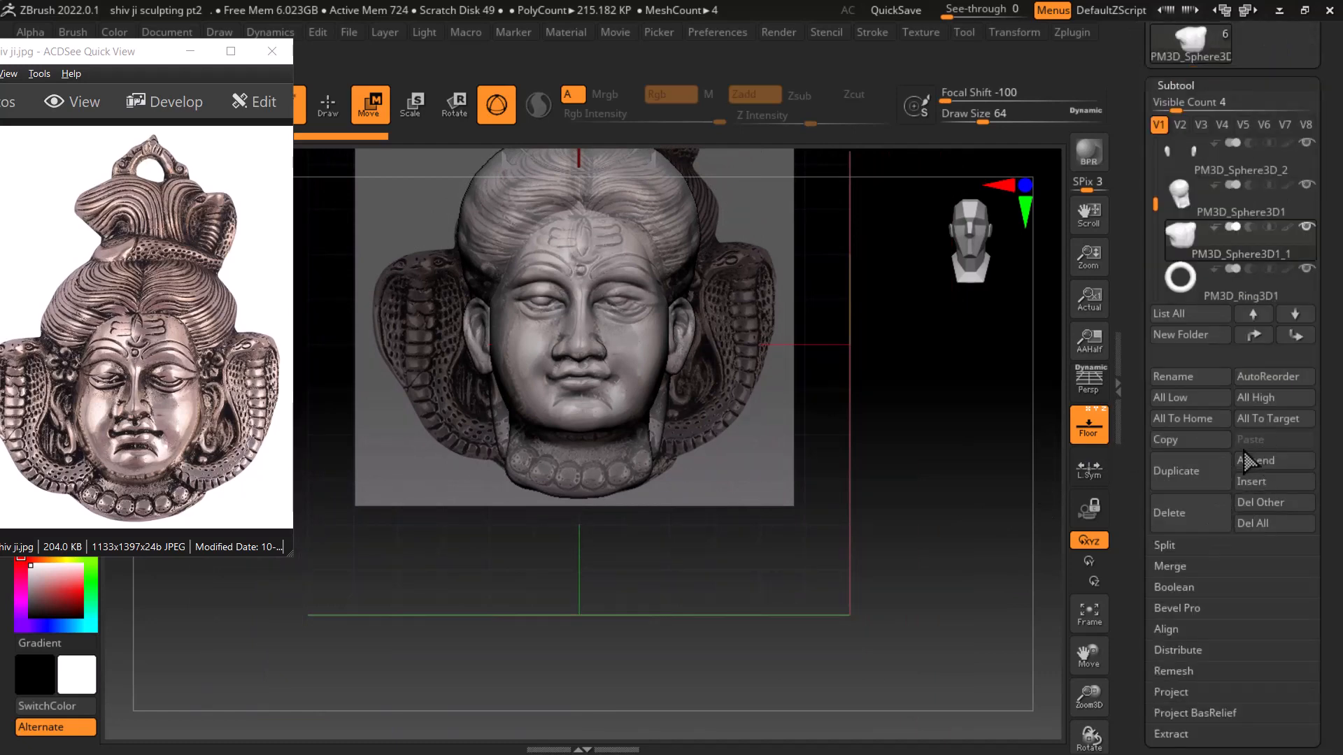
{"action": "left_click", "coordinate": [1273, 481]}
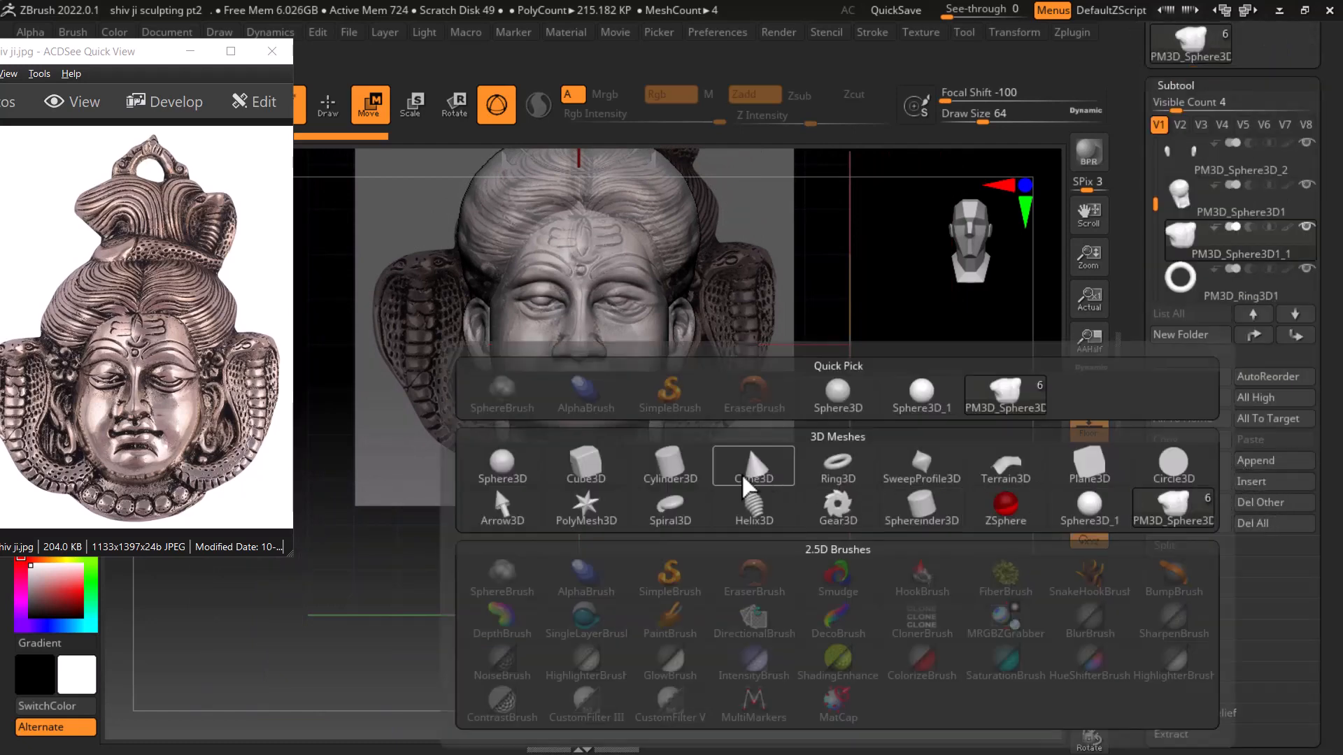
{"action": "left_click", "coordinate": [603, 481]}
{"action": "left_click_drag", "start_coordinate": [843, 548], "coordinate": [749, 420], "text": "shift"}
{"action": "left_click_drag", "start_coordinate": [647, 344], "coordinate": [902, 423]}
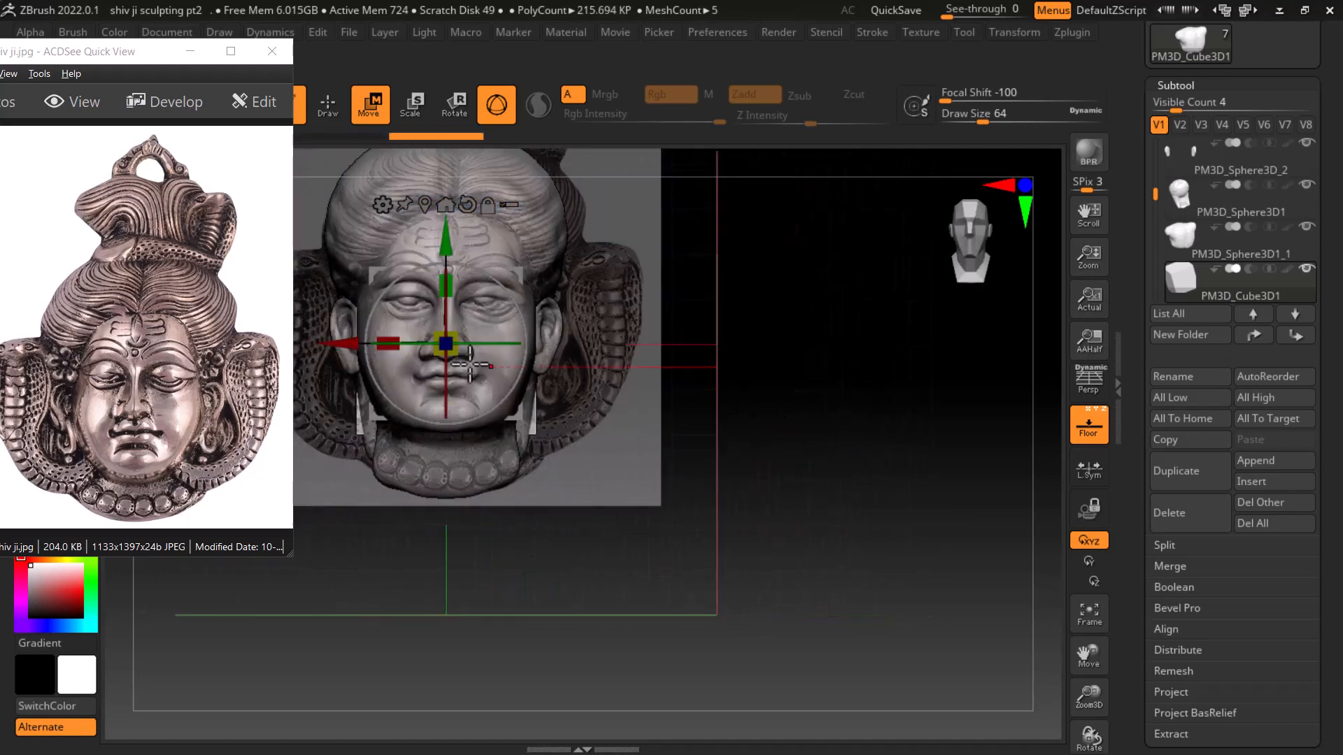
Scale the cube up uniformly and raise it along the Y axis so it covers the snake hoods and bead necklace
{"action": "left_click_drag", "start_coordinate": [447, 344], "coordinate": [558, 279]}
{"action": "left_click_drag", "start_coordinate": [861, 382], "coordinate": [1021, 475], "text": "alt"}
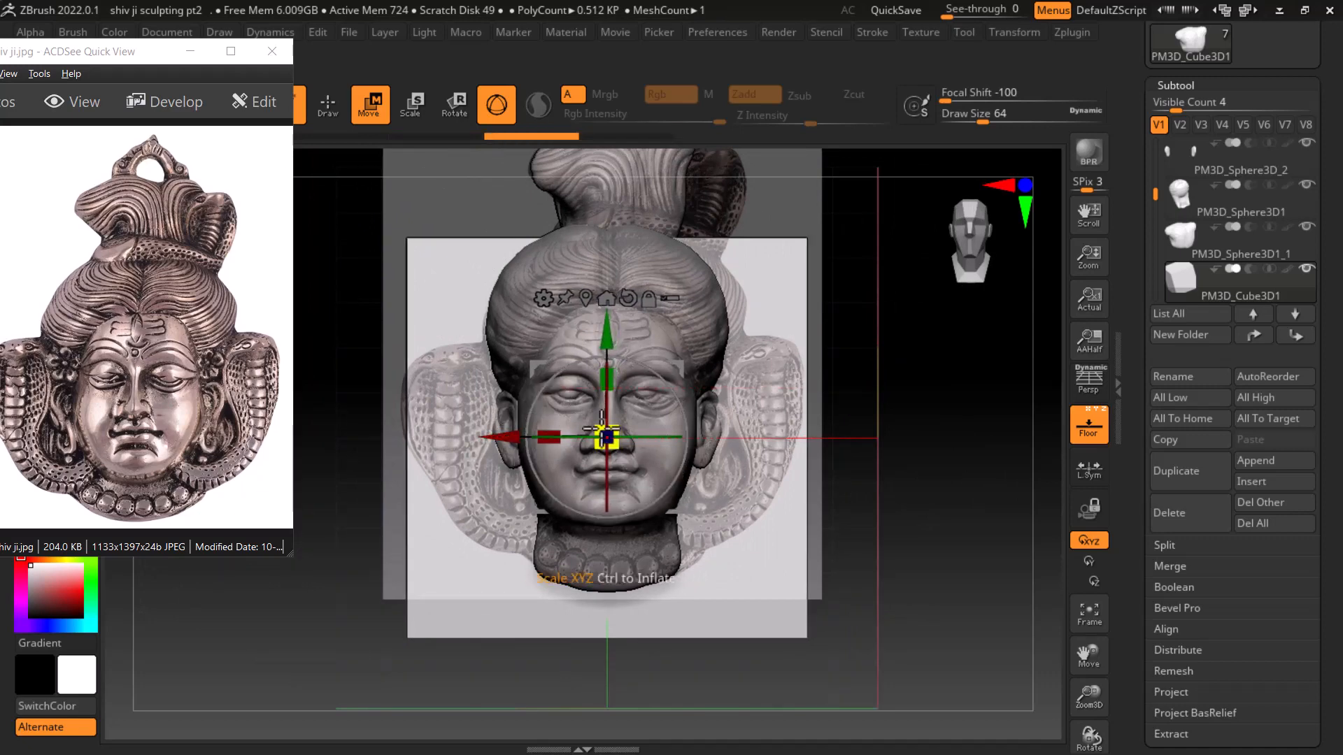
{"action": "left_click_drag", "start_coordinate": [602, 425], "coordinate": [624, 425]}
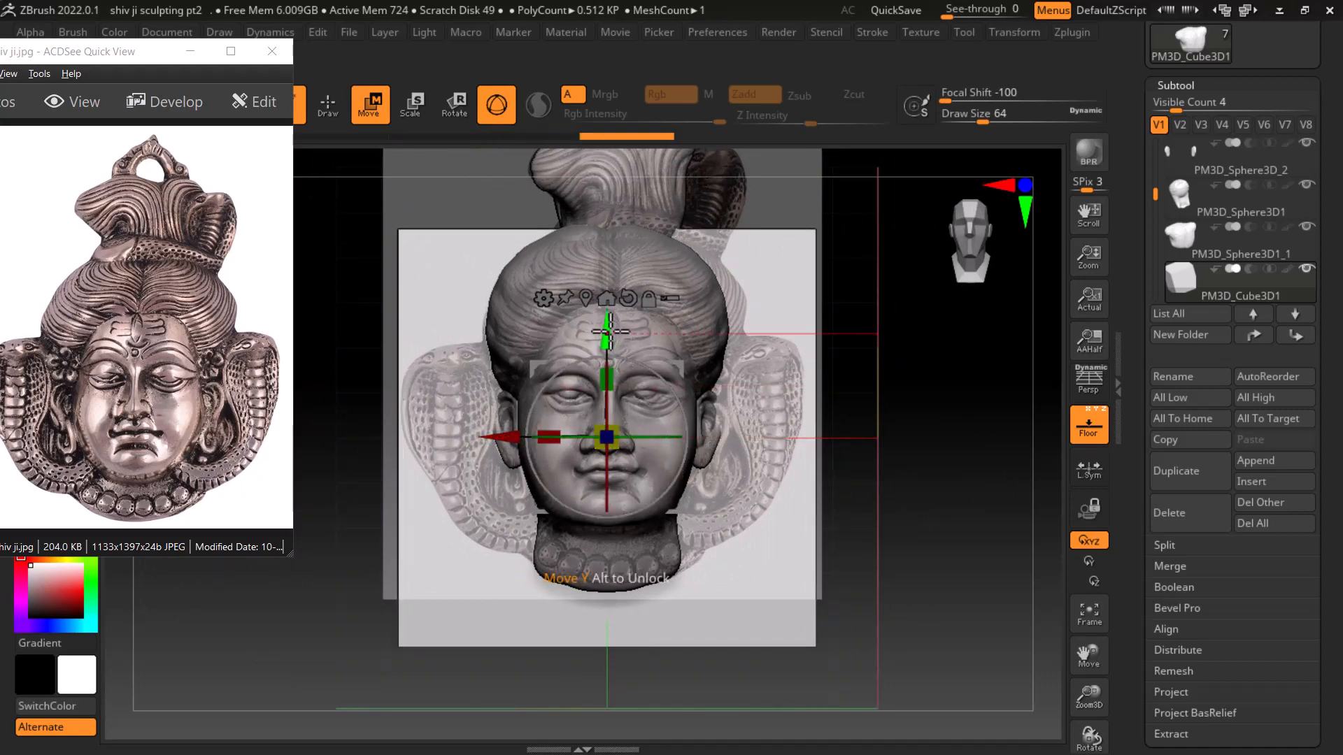
{"action": "left_click_drag", "start_coordinate": [609, 331], "coordinate": [606, 318]}
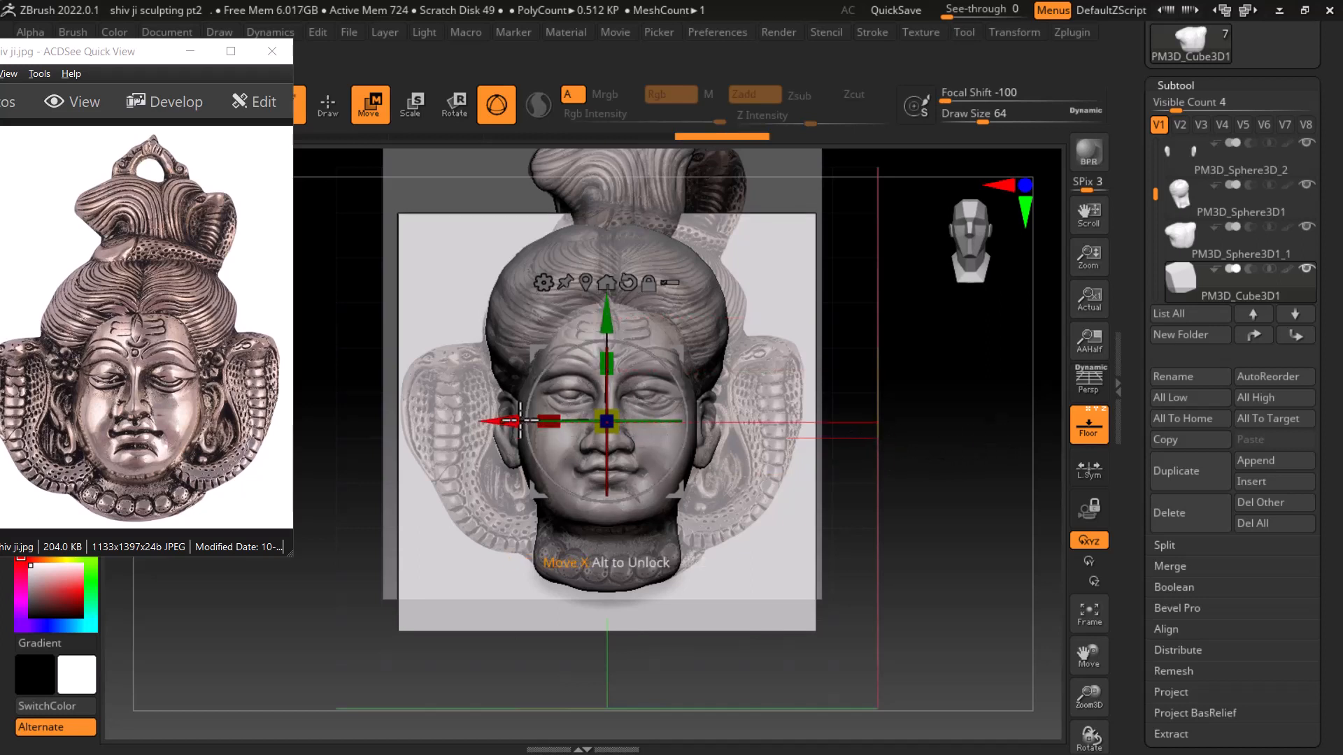
{"action": "left_click_drag", "start_coordinate": [608, 319], "coordinate": [608, 298]}
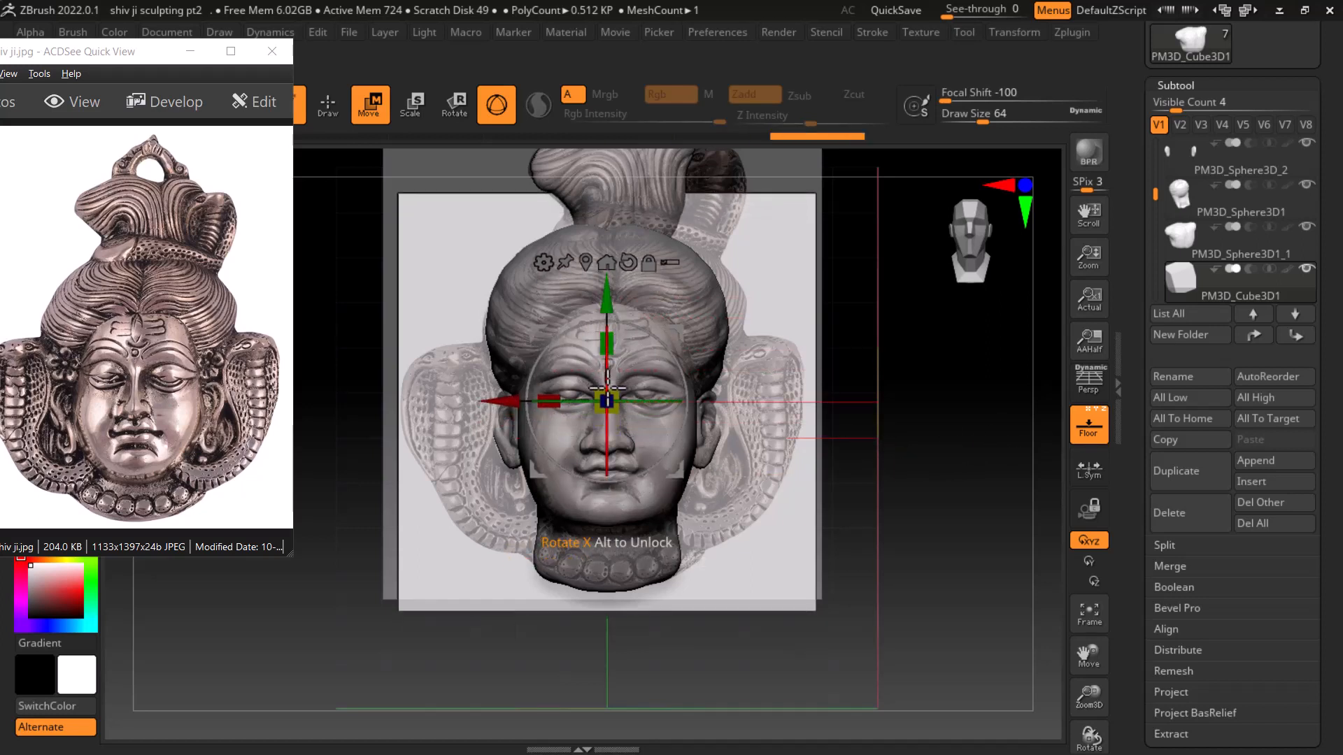
{"action": "left_click_drag", "start_coordinate": [608, 401], "coordinate": [623, 389]}
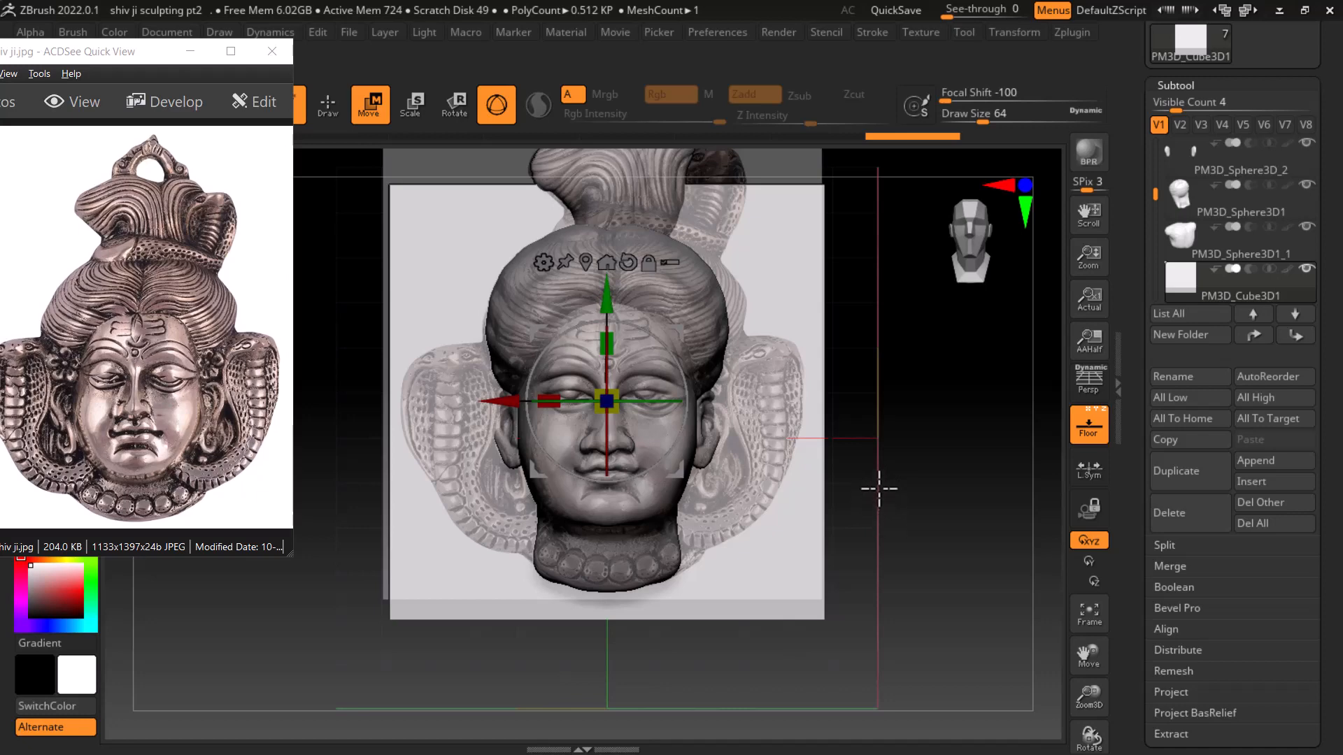
Check the cube's placement around the head from an angle and from the front, and minimize the reference photo window
{"action": "left_click_drag", "start_coordinate": [911, 483], "coordinate": [943, 491]}
{"action": "key", "text": "alt+Tab"}
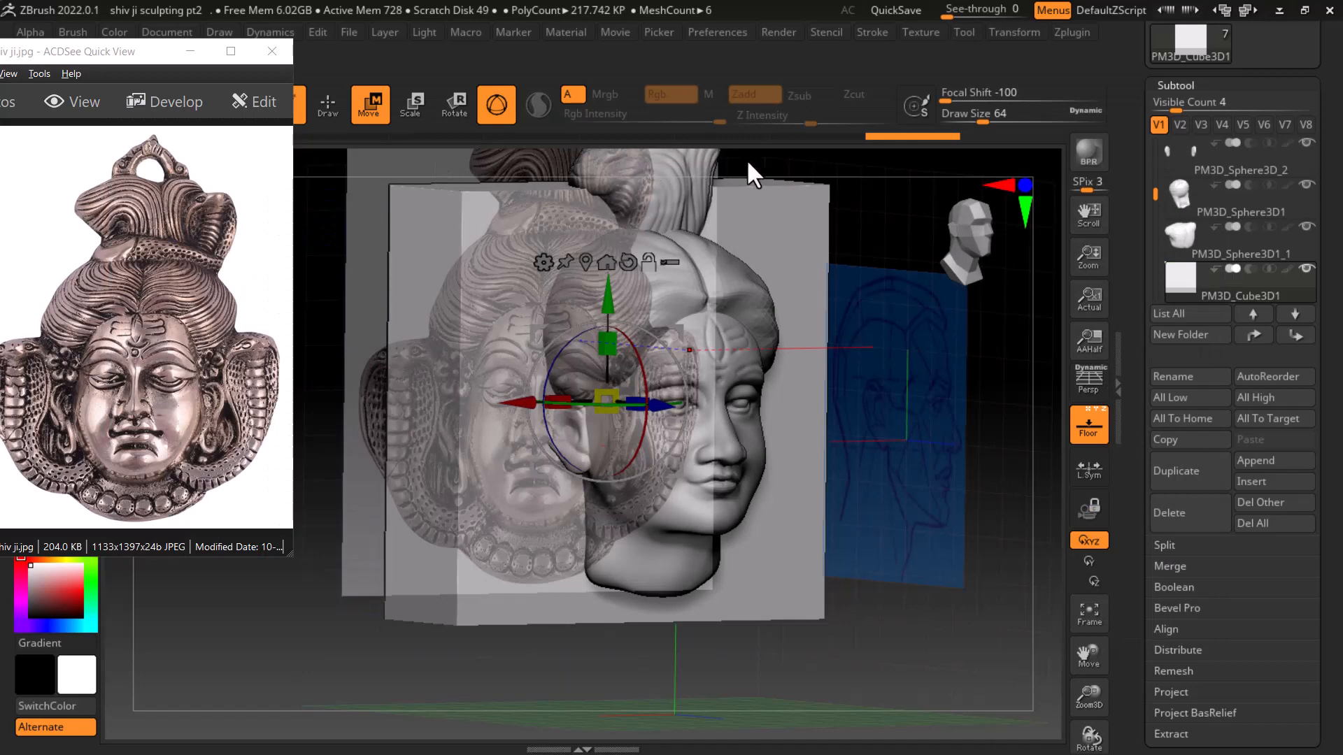
{"action": "left_click_drag", "start_coordinate": [747, 163], "coordinate": [767, 162], "text": "shift"}
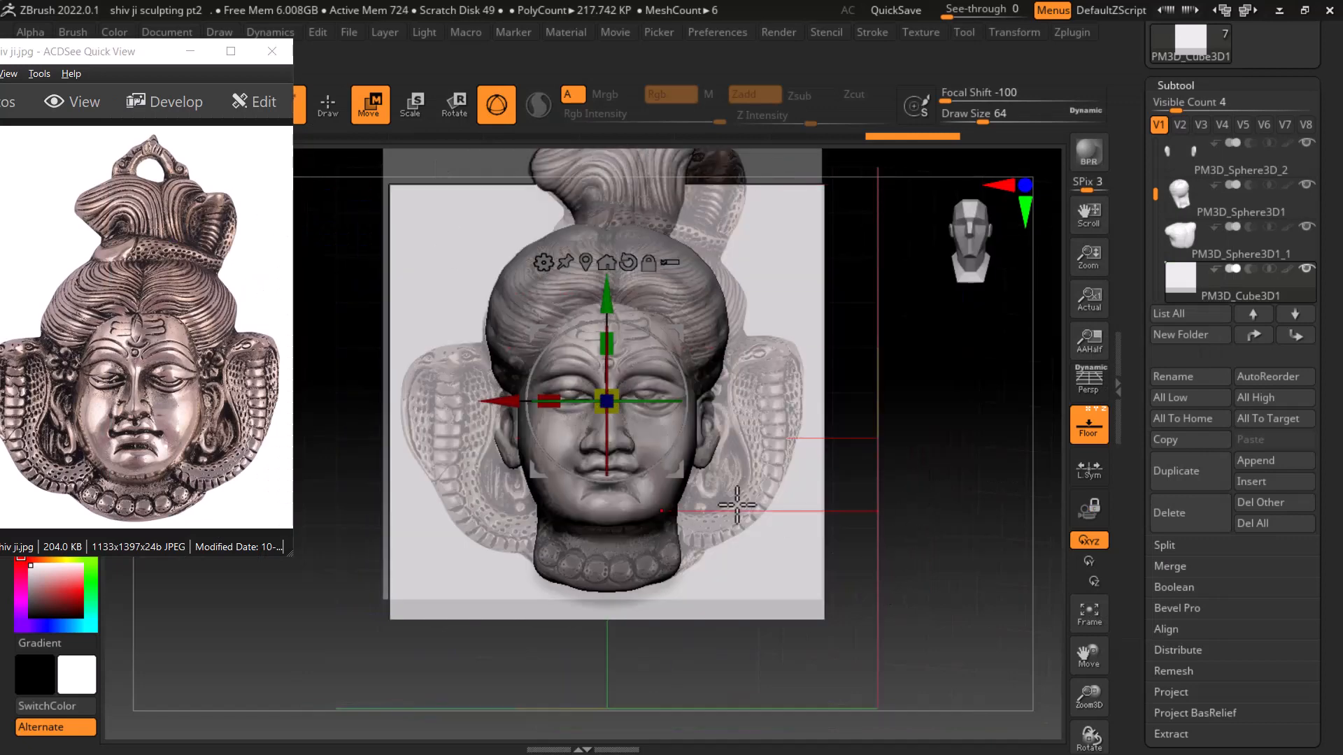
{"action": "left_click_drag", "start_coordinate": [881, 408], "coordinate": [875, 449], "text": "alt"}
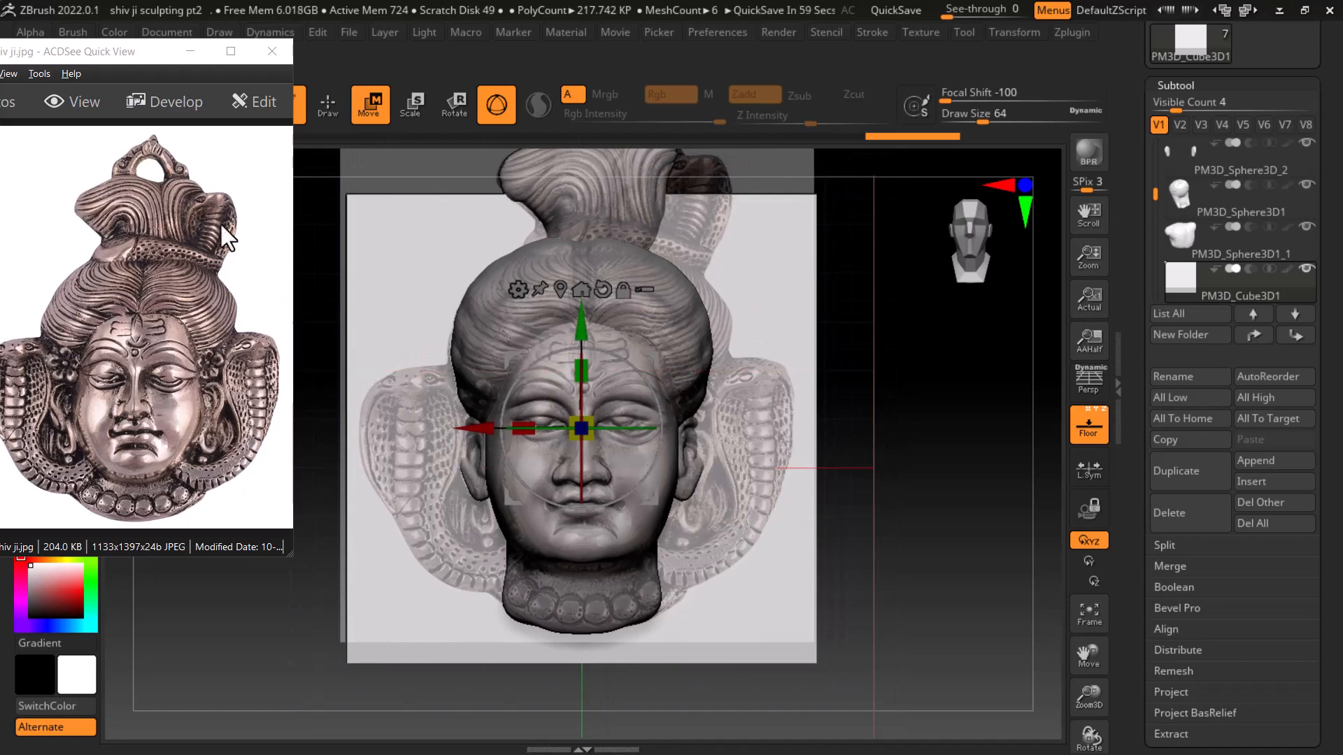
{"action": "left_click", "coordinate": [191, 51]}
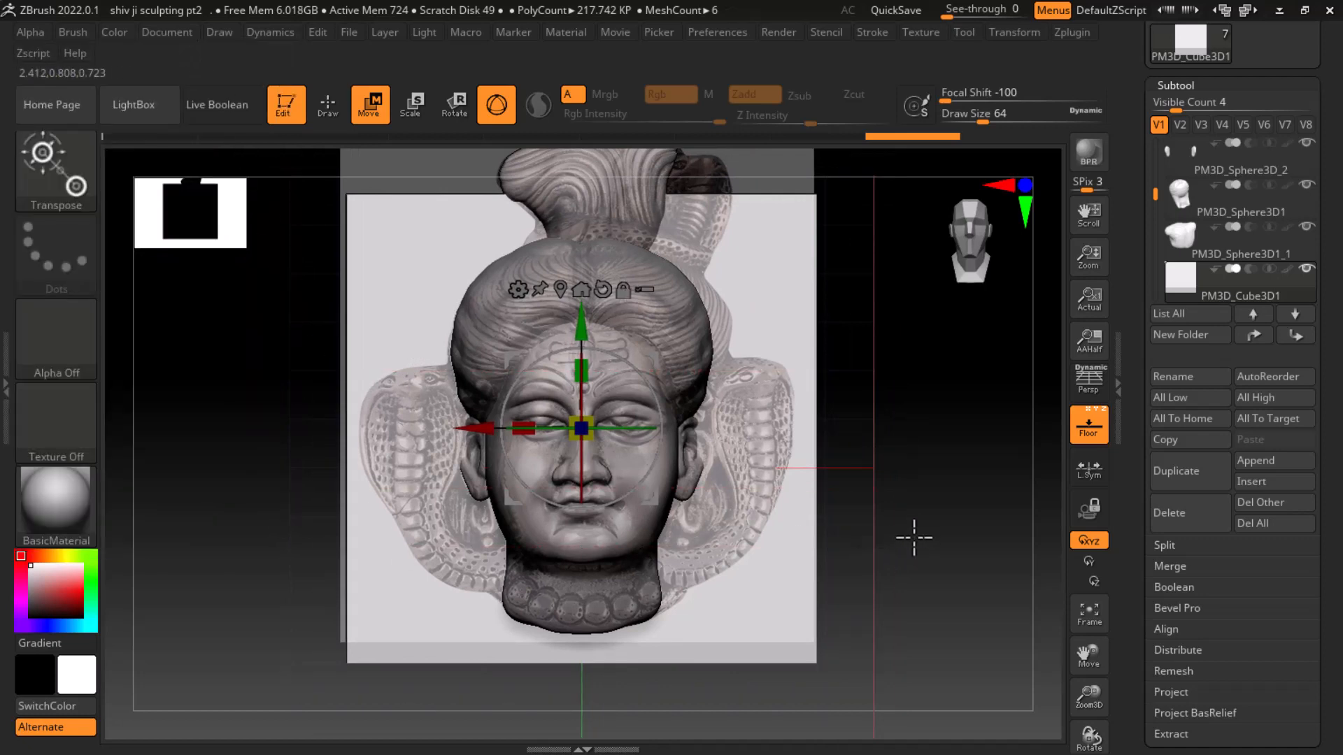
Show the wireframe and flatten the cube along its depth into a thinner slab behind the head
{"action": "left_click_drag", "start_coordinate": [953, 545], "coordinate": [977, 551]}
{"action": "key", "text": "shift+f"}
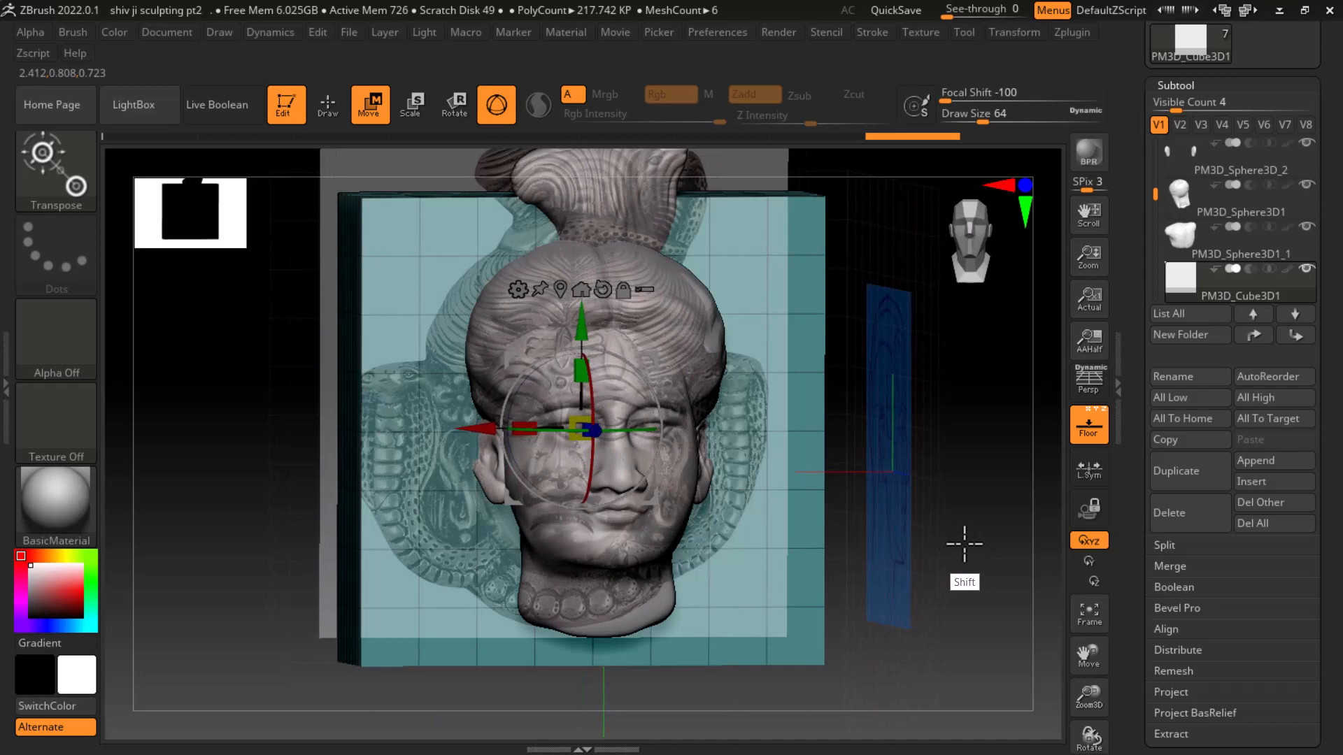
{"action": "left_click", "coordinate": [1088, 424]}
{"action": "mouse_move", "coordinate": [888, 521]}
{"action": "left_mouse_down"}
{"action": "mouse_move", "coordinate": [1007, 545]}
{"action": "mouse_move", "coordinate": [900, 539]}
{"action": "left_mouse_up"}
{"action": "left_click_drag", "start_coordinate": [581, 428], "coordinate": [458, 392]}
{"action": "mouse_move", "coordinate": [1012, 505]}
{"action": "left_mouse_down"}
{"action": "mouse_move", "coordinate": [947, 501]}
{"action": "mouse_move", "coordinate": [993, 504]}
{"action": "left_mouse_up"}
{"action": "left_click", "coordinate": [1086, 435]}
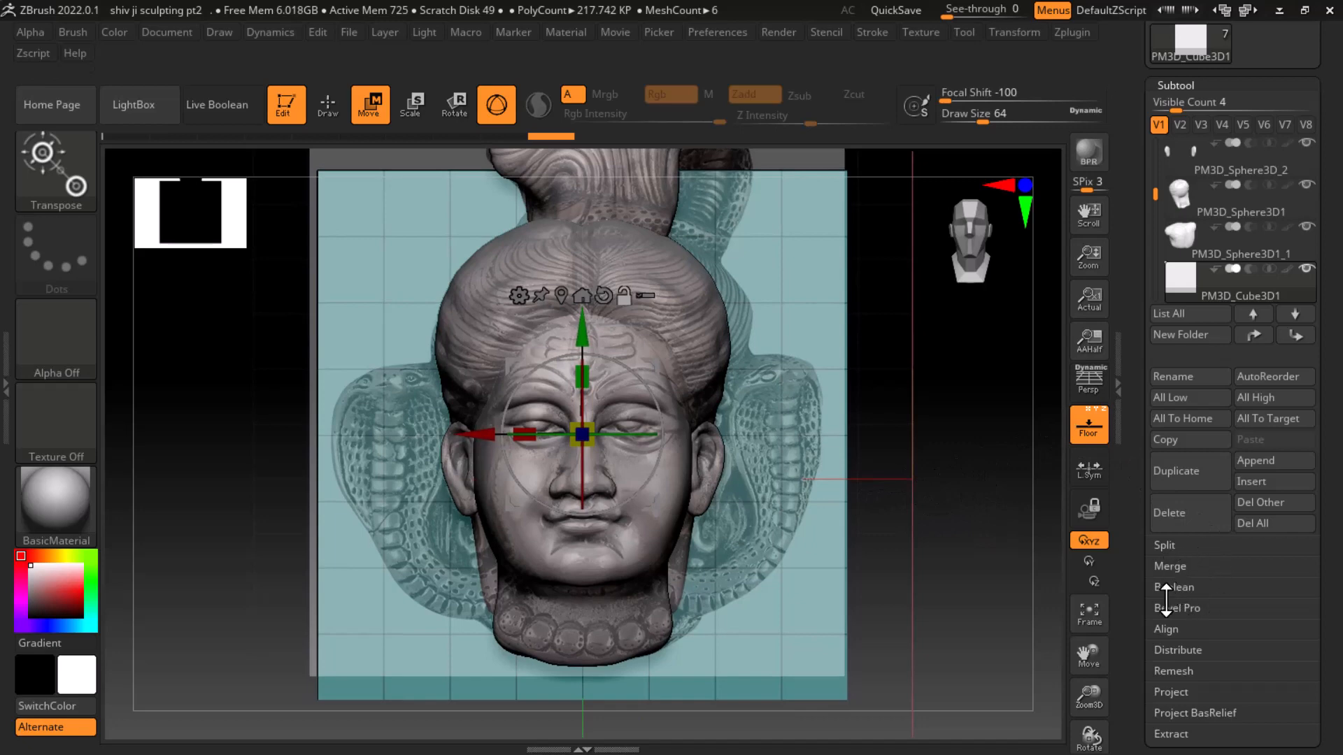
Remesh the cube with ZRemesher at a target polygons count of 5 and return to Draw mode with the wireframe hidden
{"action": "scroll", "coordinate": [1139, 602], "scroll_direction": "down", "scroll_amount": 5}
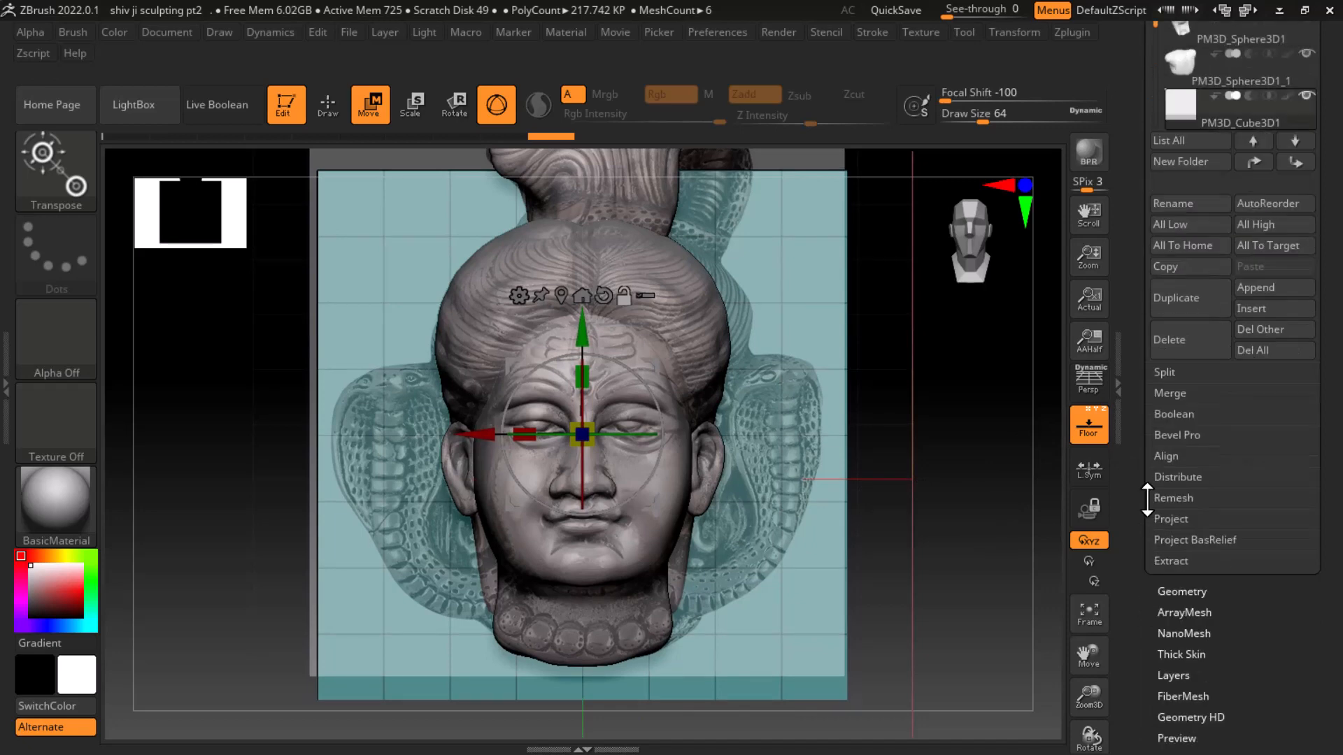
{"action": "left_click", "coordinate": [1193, 431]}
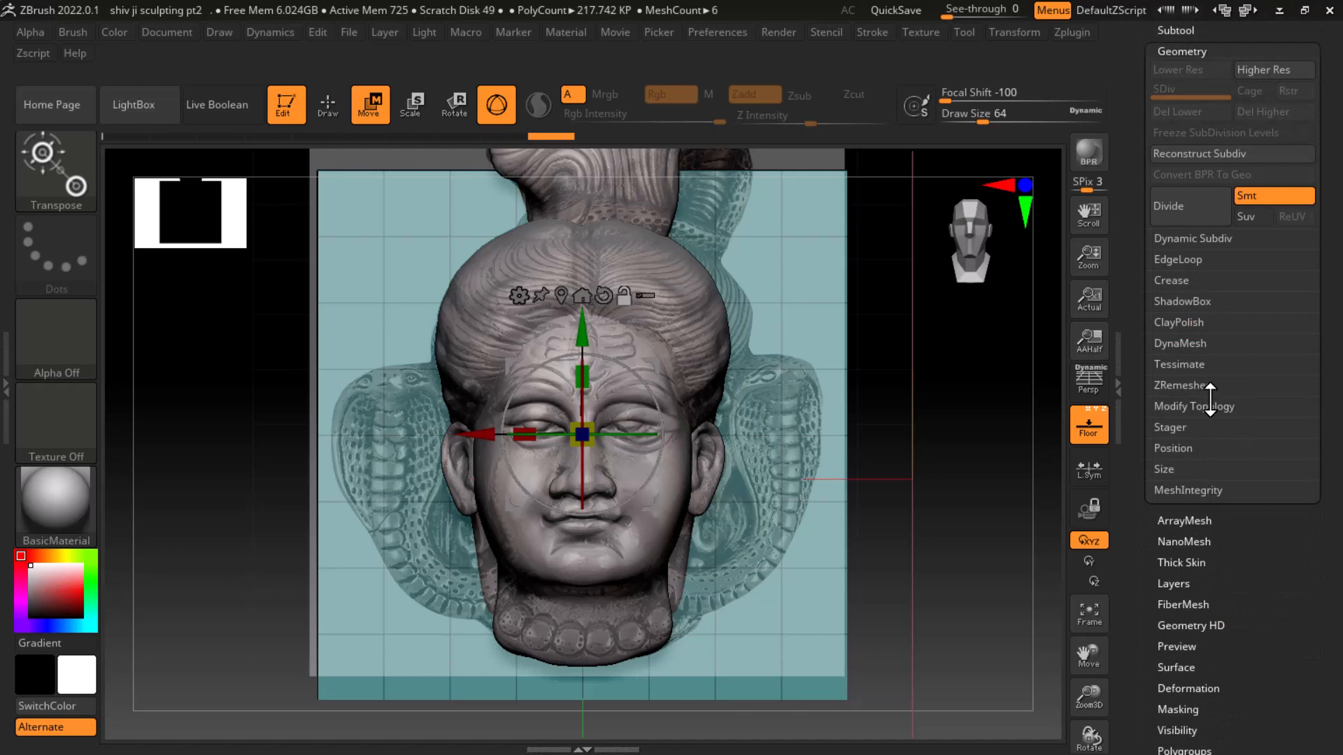
{"action": "left_click", "coordinate": [1181, 386]}
{"action": "left_click", "coordinate": [1184, 410]}
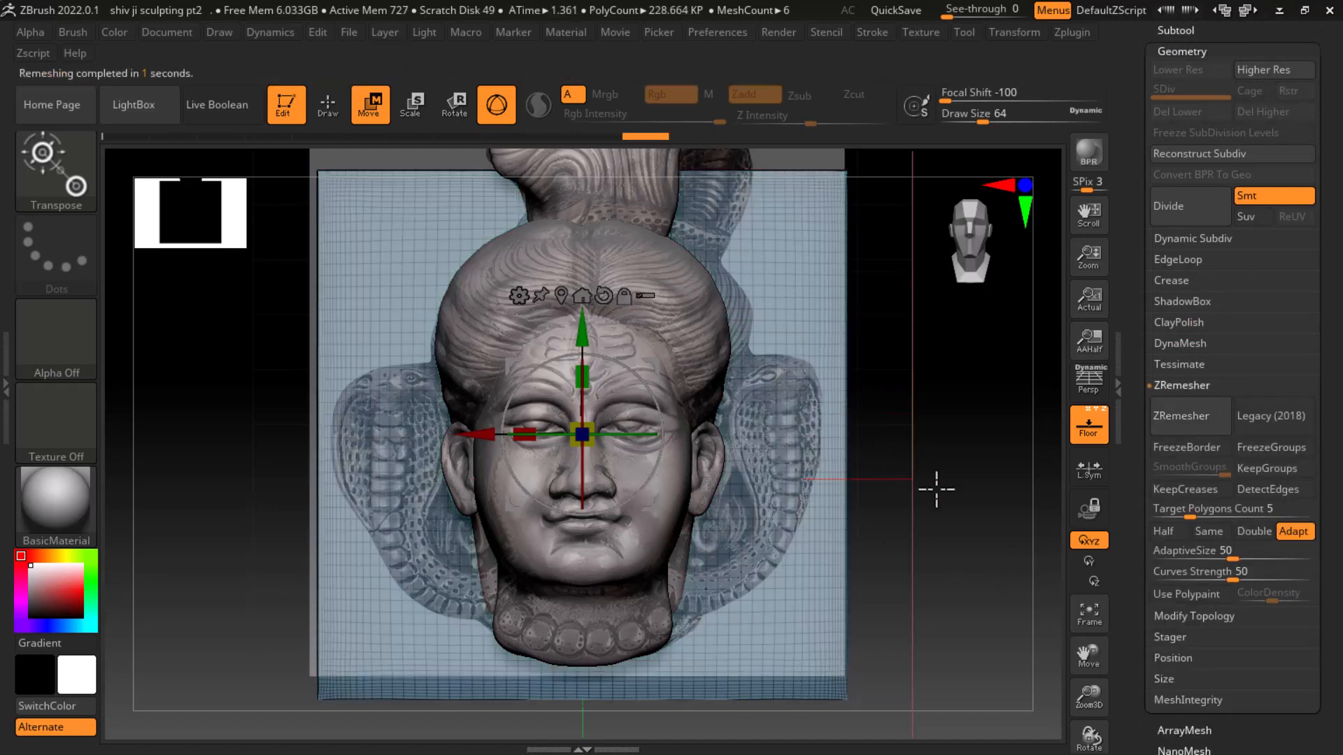
{"action": "key", "text": "shift+f"}
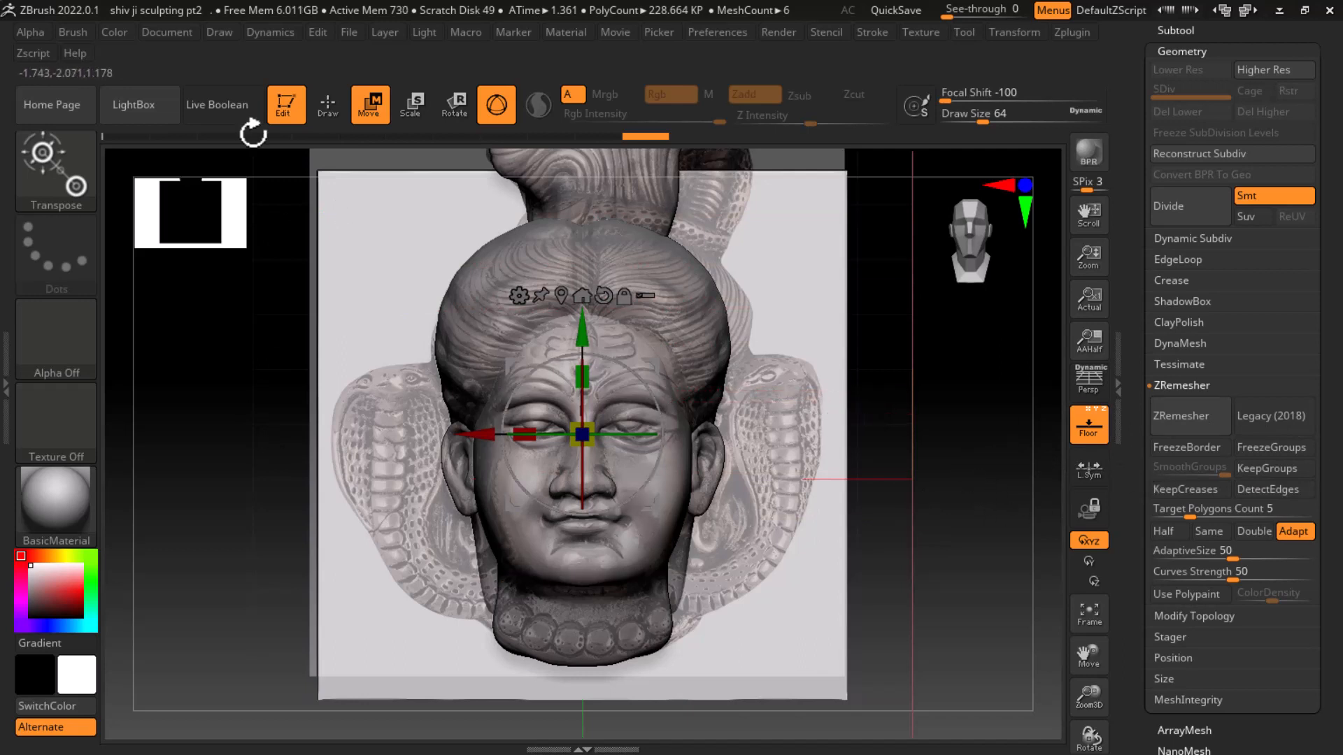
{"action": "left_click", "coordinate": [328, 104]}
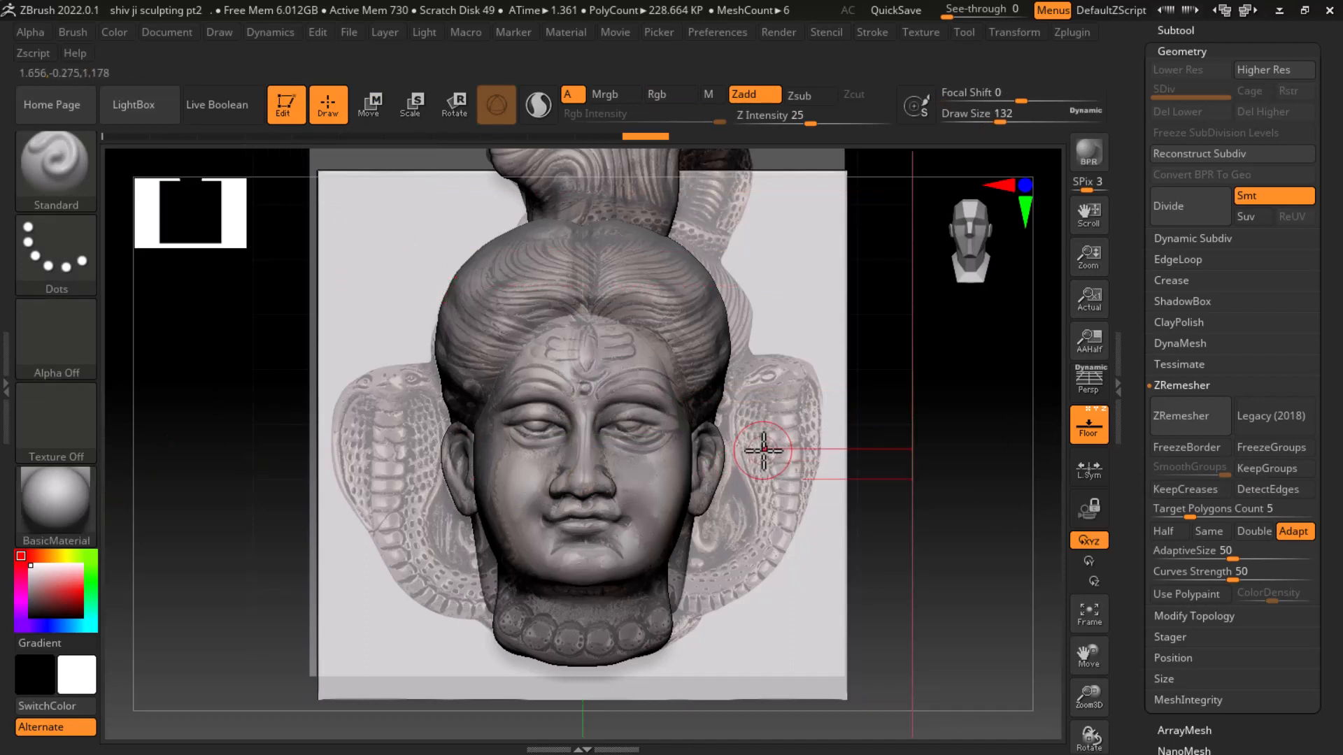
Try masking the snake beside the ear on the right of the face, and undo the mask
{"action": "key", "text": "ctrl"}
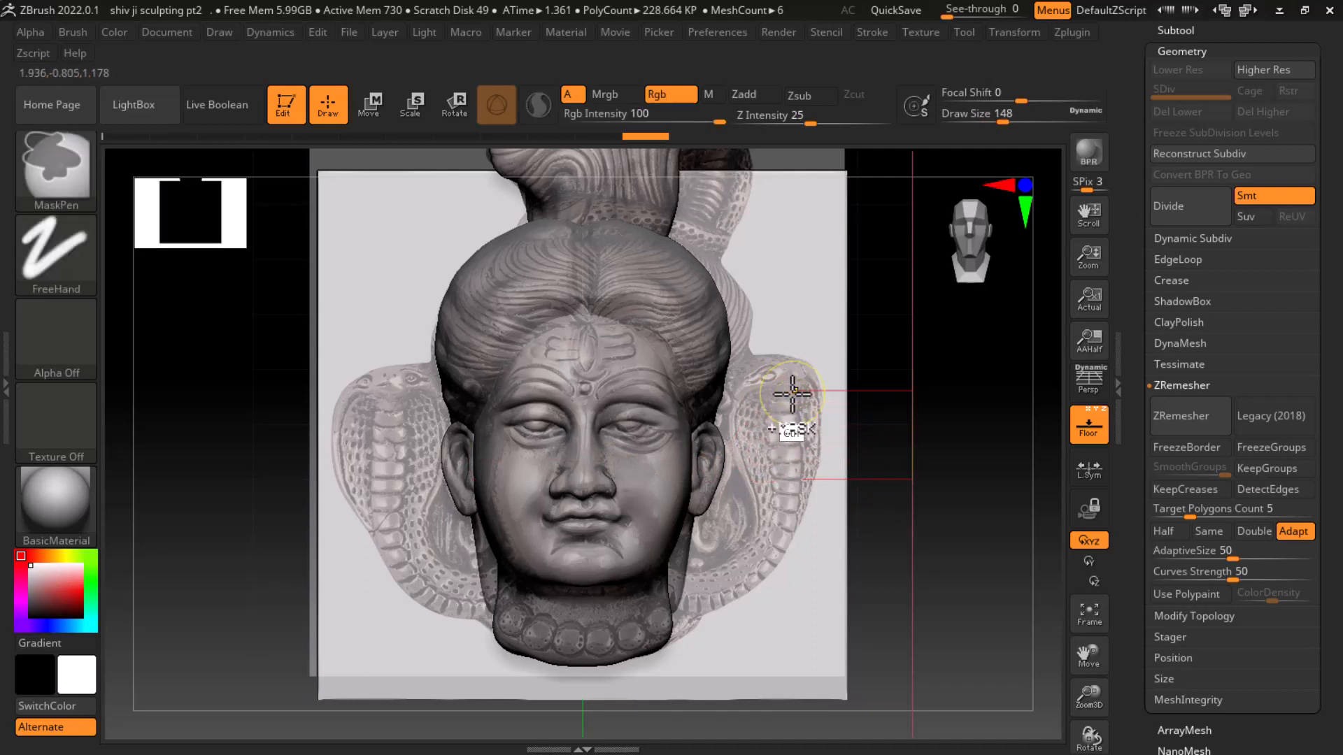
{"action": "mouse_move", "coordinate": [786, 380]}
{"action": "left_mouse_down", "text": "ctrl"}
{"action": "mouse_move", "coordinate": [766, 430]}
{"action": "mouse_move", "coordinate": [797, 460]}
{"action": "mouse_move", "coordinate": [789, 507]}
{"action": "mouse_move", "coordinate": [757, 568]}
{"action": "mouse_move", "coordinate": [706, 596]}
{"action": "left_mouse_up", "text": "ctrl"}
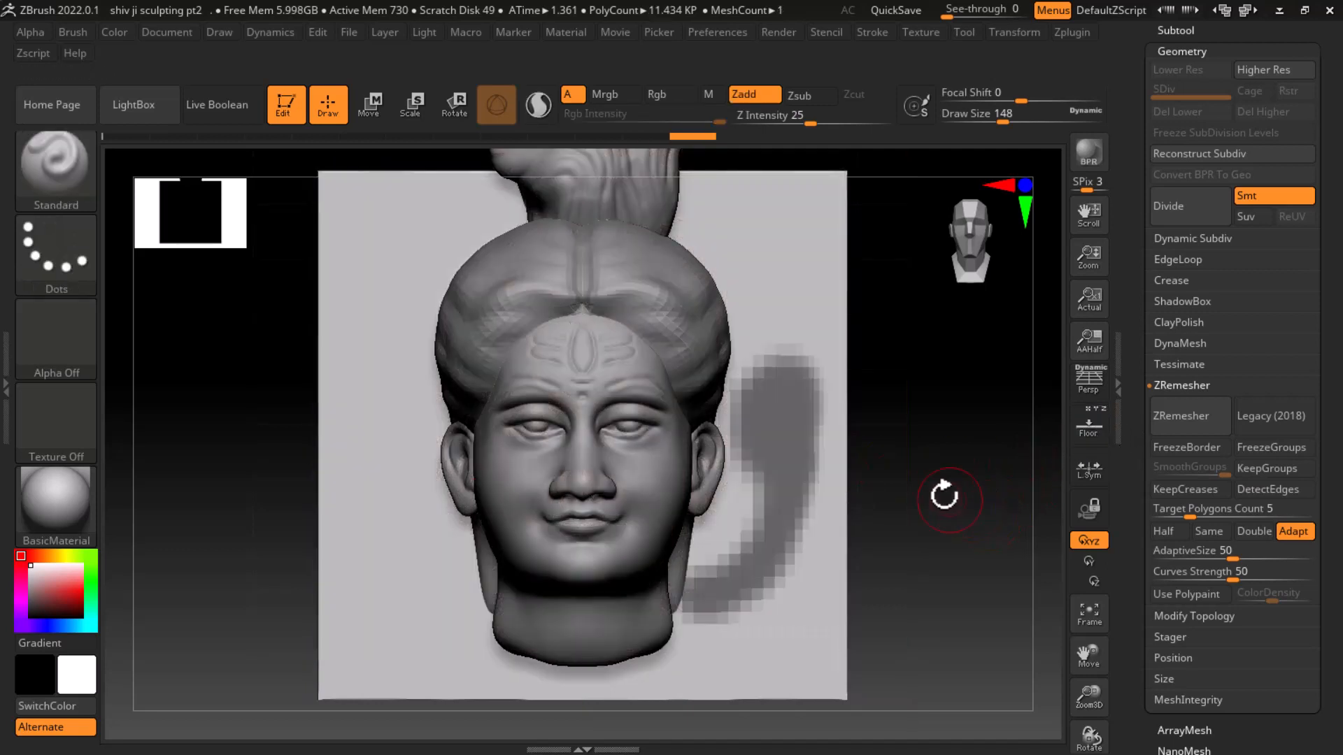
{"action": "key", "text": "ctrl+z"}
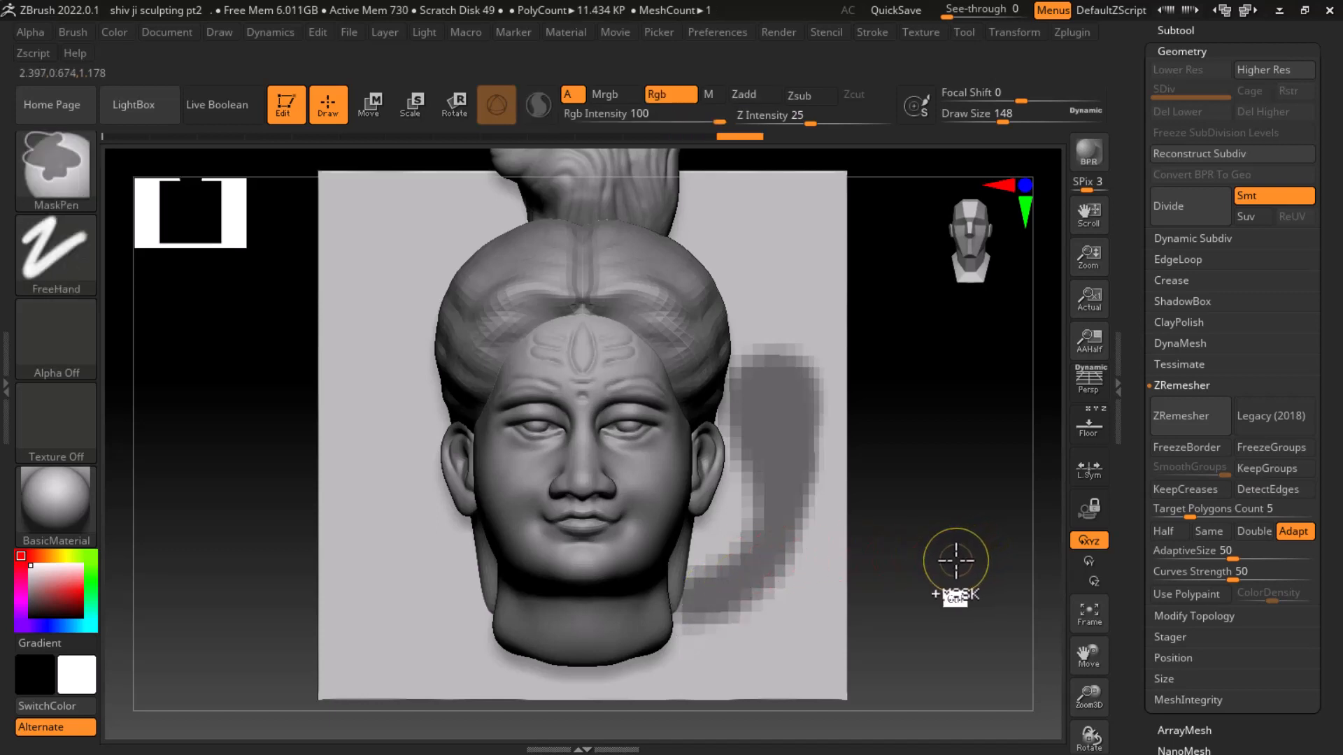
{"action": "key", "text": "ctrl+shift+z"}
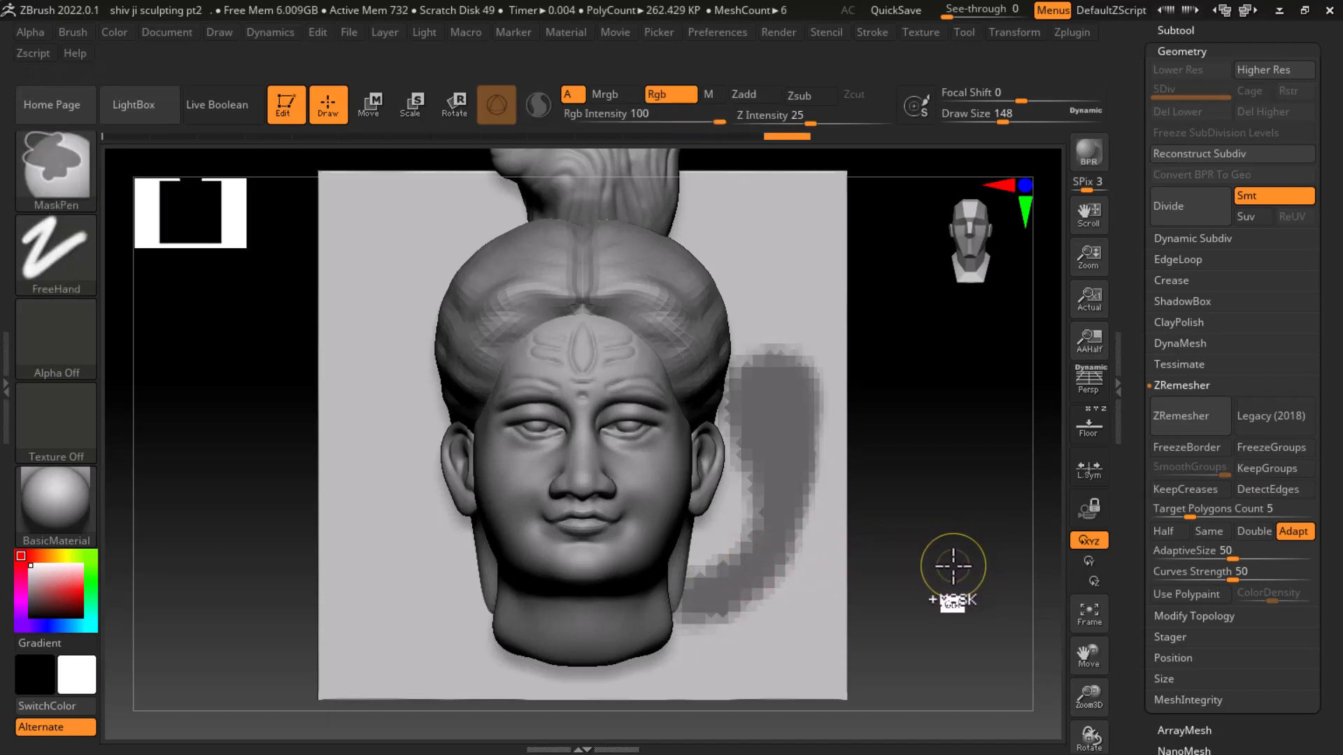
{"action": "key", "text": "ctrl+z"}
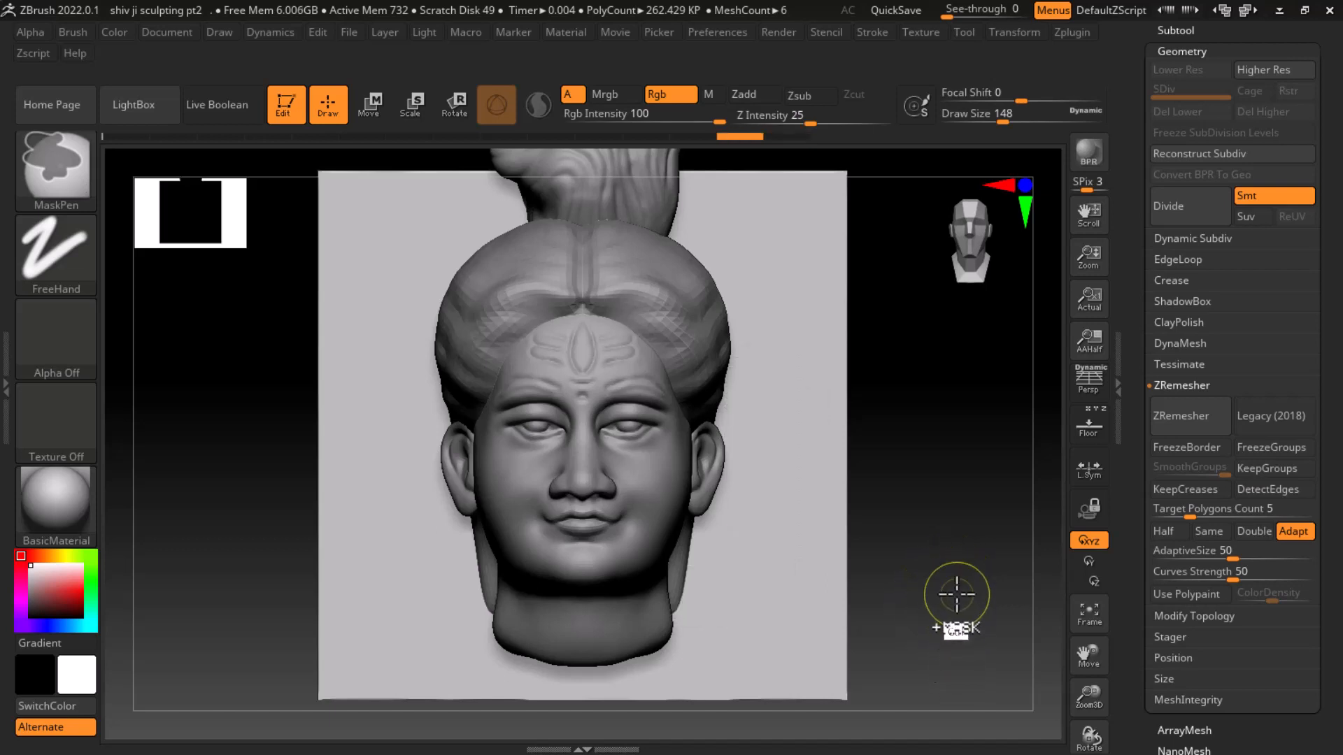
Subdivide the slab to SDiv 3 for a finer mask and display the reference image over the model again
{"action": "key", "text": "ctrl+shift+z"}
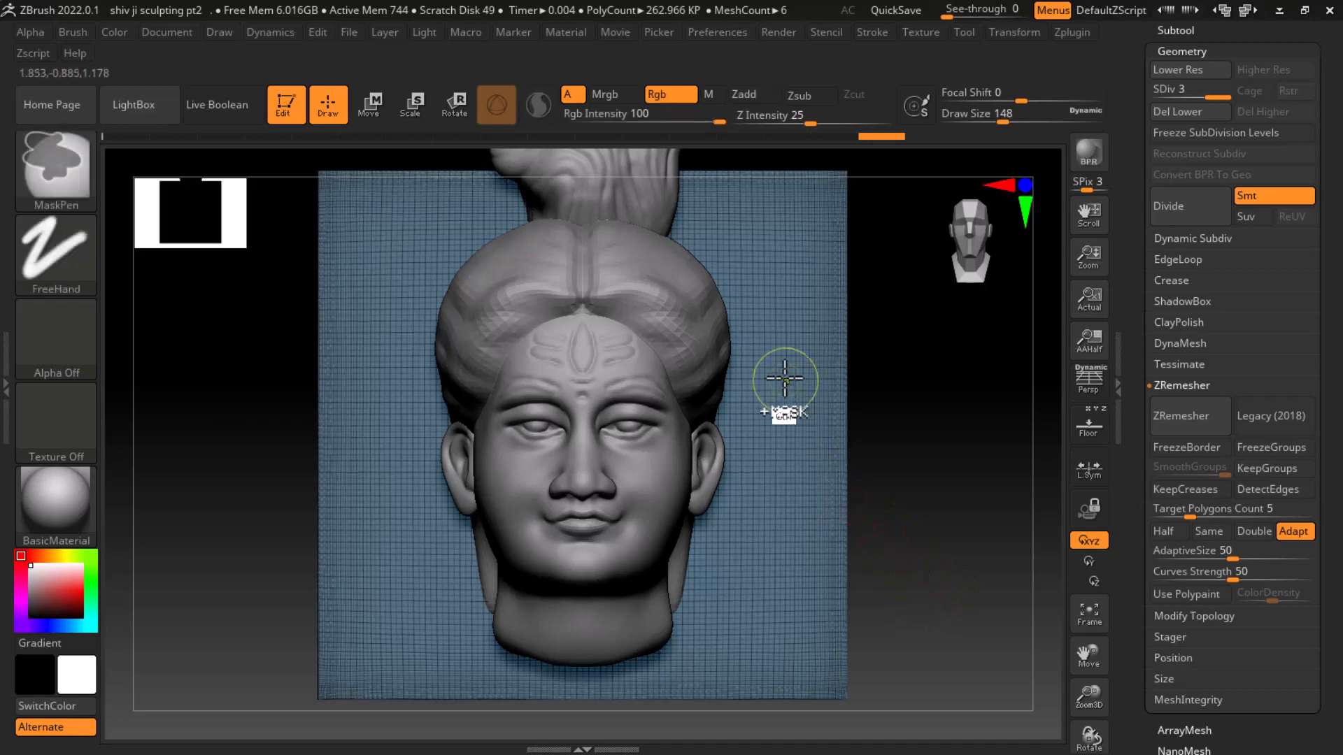
{"action": "mouse_move", "coordinate": [776, 356]}
{"action": "left_mouse_down"}
{"action": "mouse_move", "coordinate": [786, 444]}
{"action": "mouse_move", "coordinate": [832, 472]}
{"action": "left_mouse_up"}
{"action": "key", "text": "ctrl+z"}
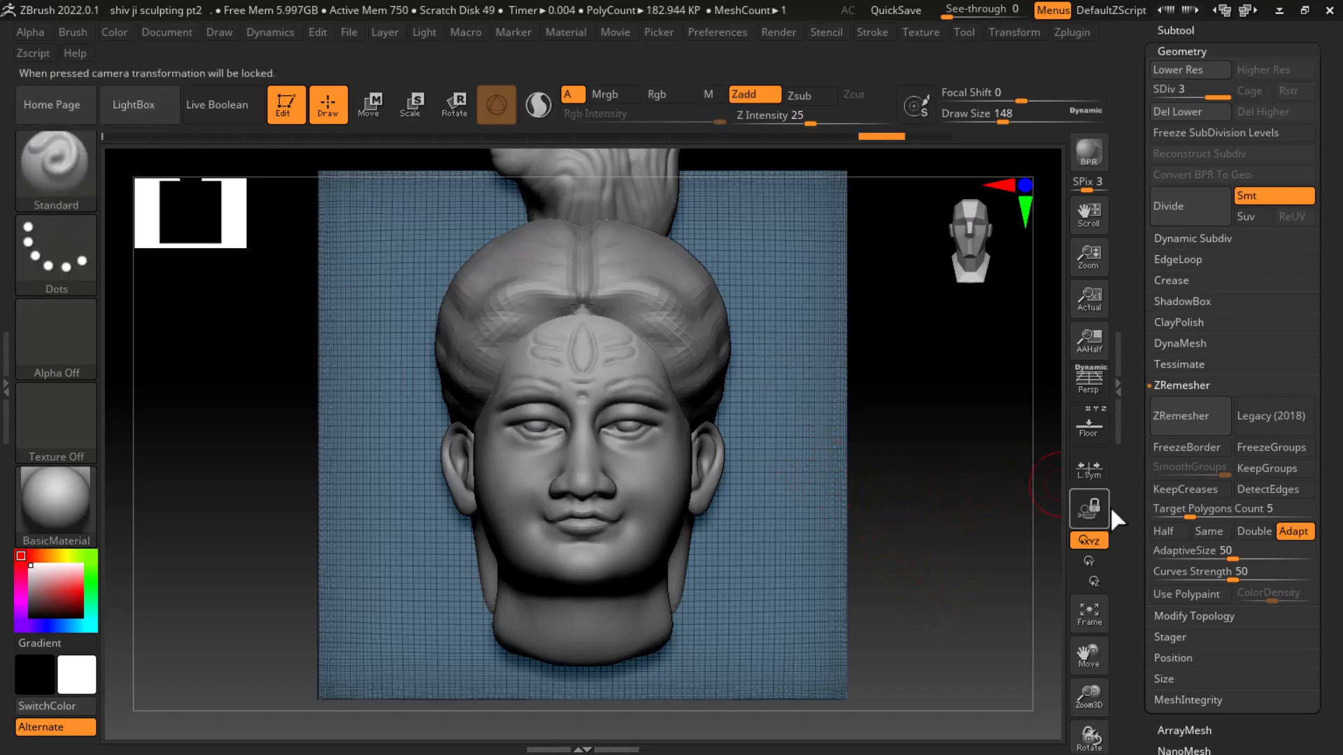
{"action": "left_click", "coordinate": [1096, 426]}
Mask the snake's hood and curved body on the slab, to the right of the face, following the reference image
{"action": "key", "text": "ctrl+shift+z"}
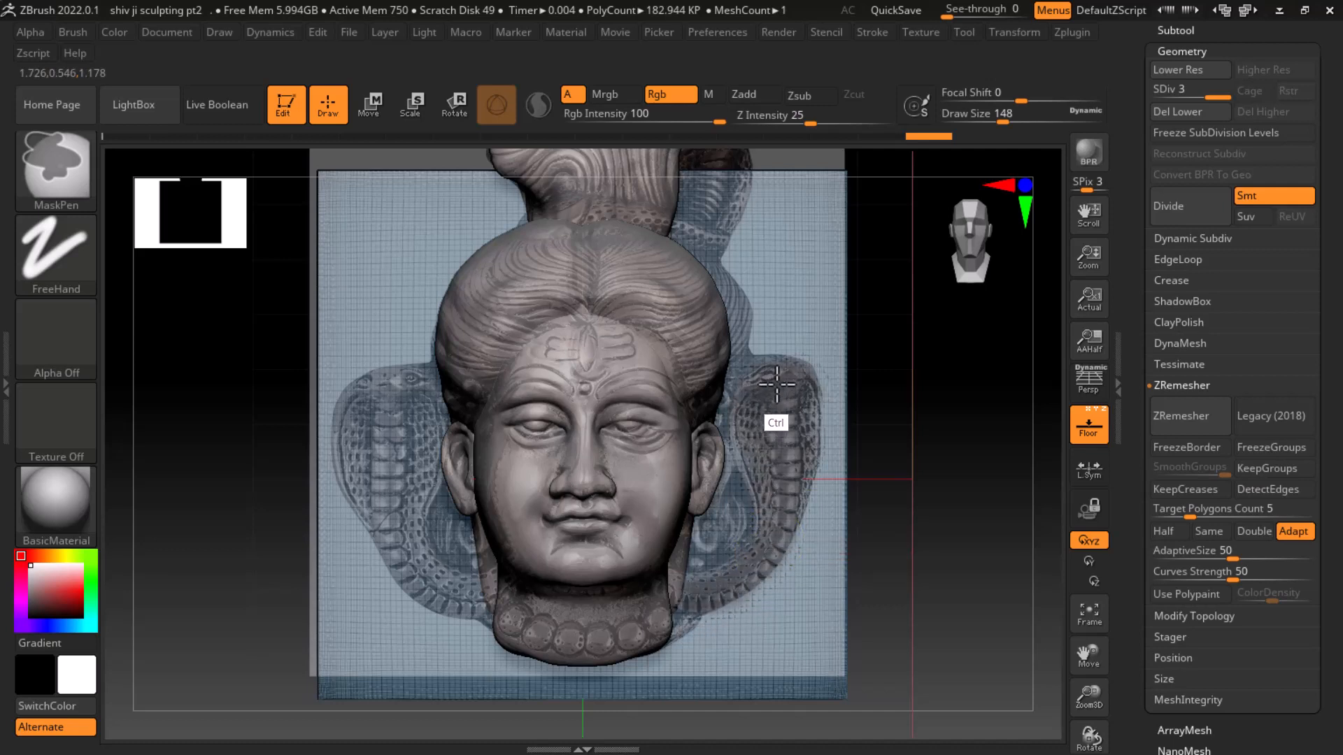
{"action": "left_click_drag", "start_coordinate": [766, 462], "coordinate": [768, 451], "text": "ctrl"}
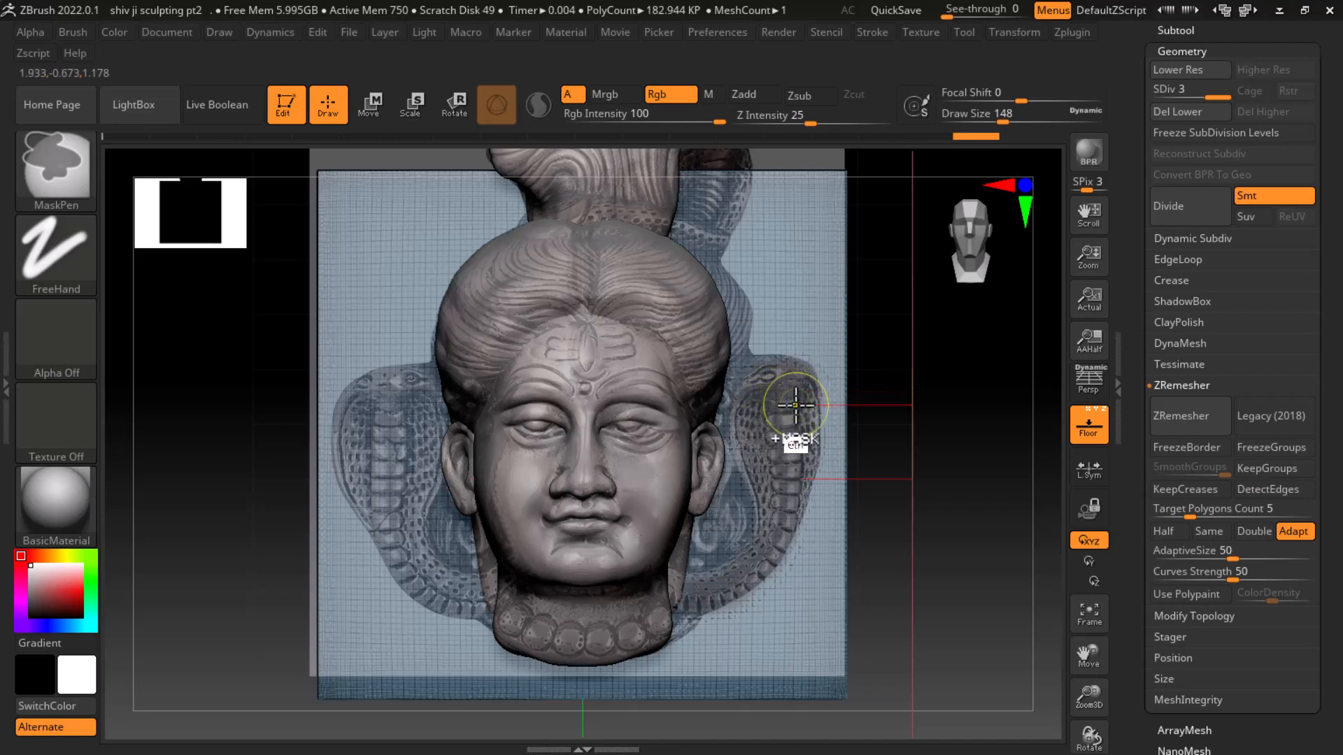
{"action": "left_click", "coordinate": [1081, 429]}
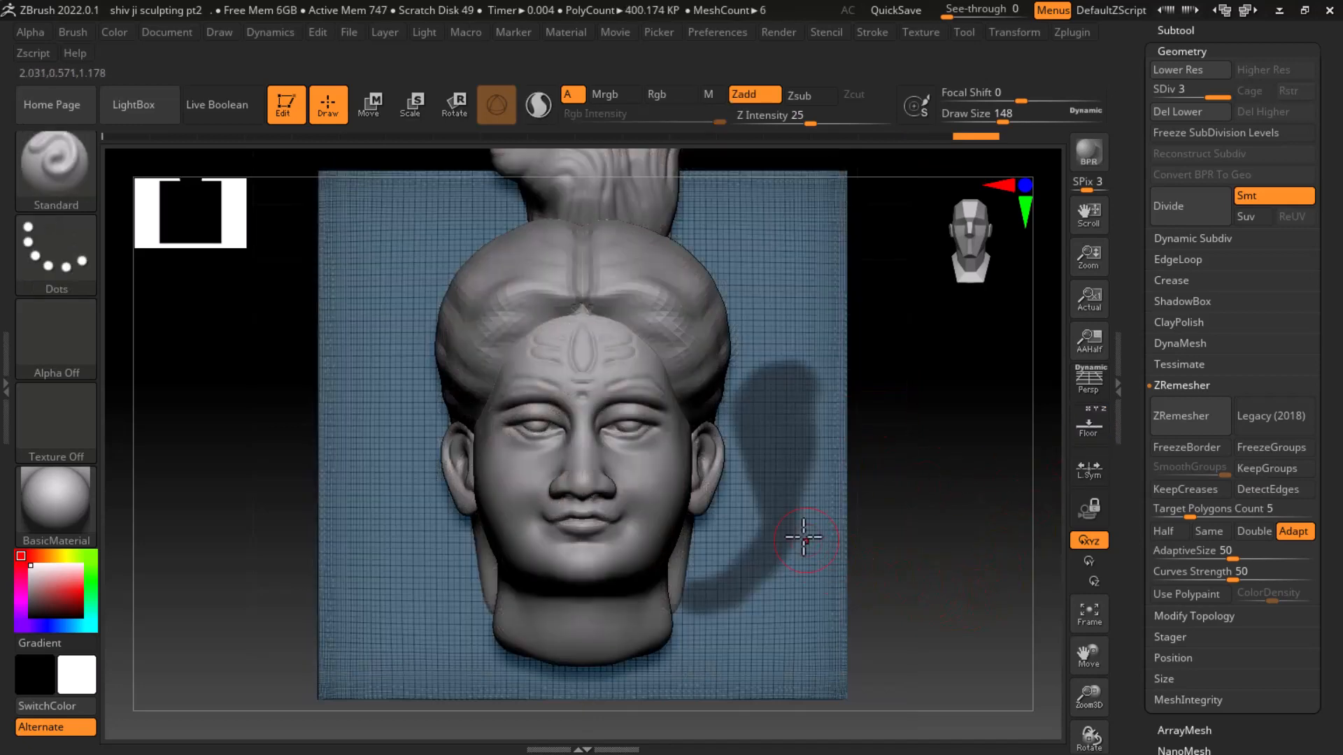
{"action": "key", "text": "ctrl"}
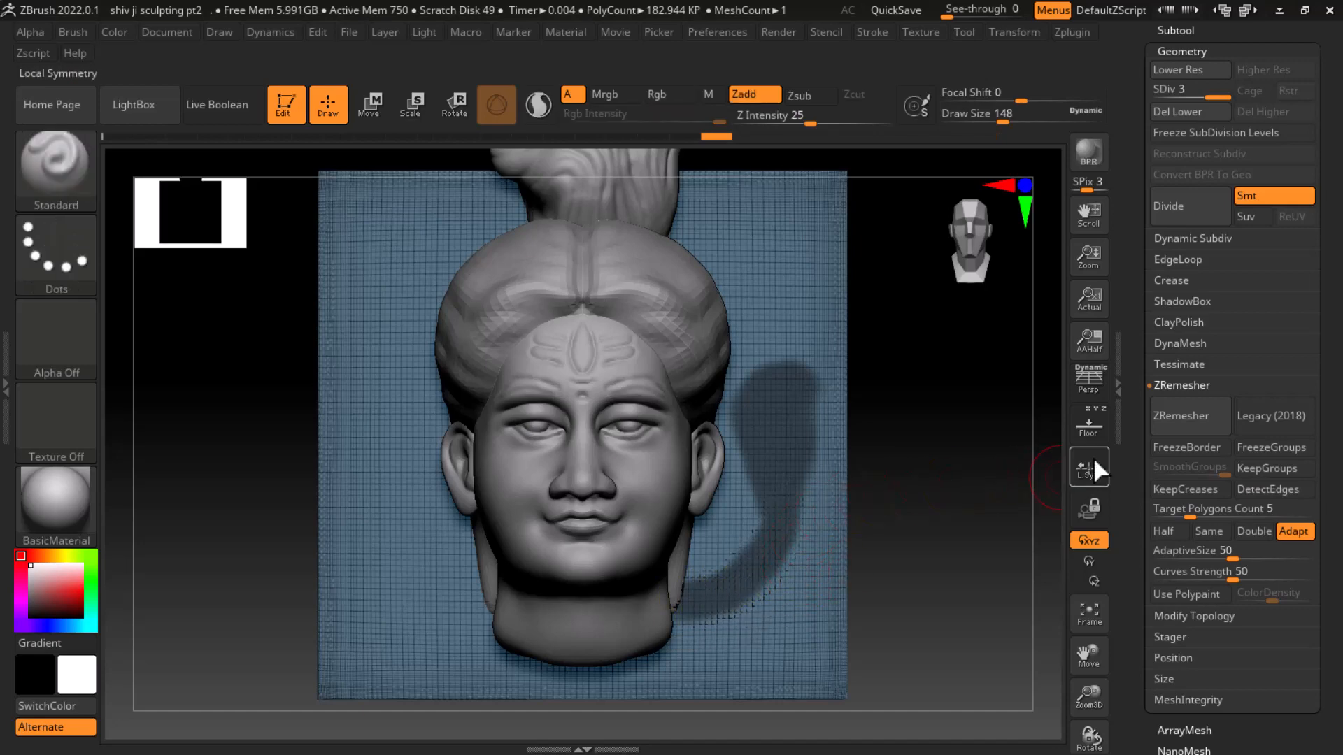
Widen and even out the snake mask along the hood edge, body and tail to match the reference outline
{"action": "left_click", "coordinate": [1086, 429]}
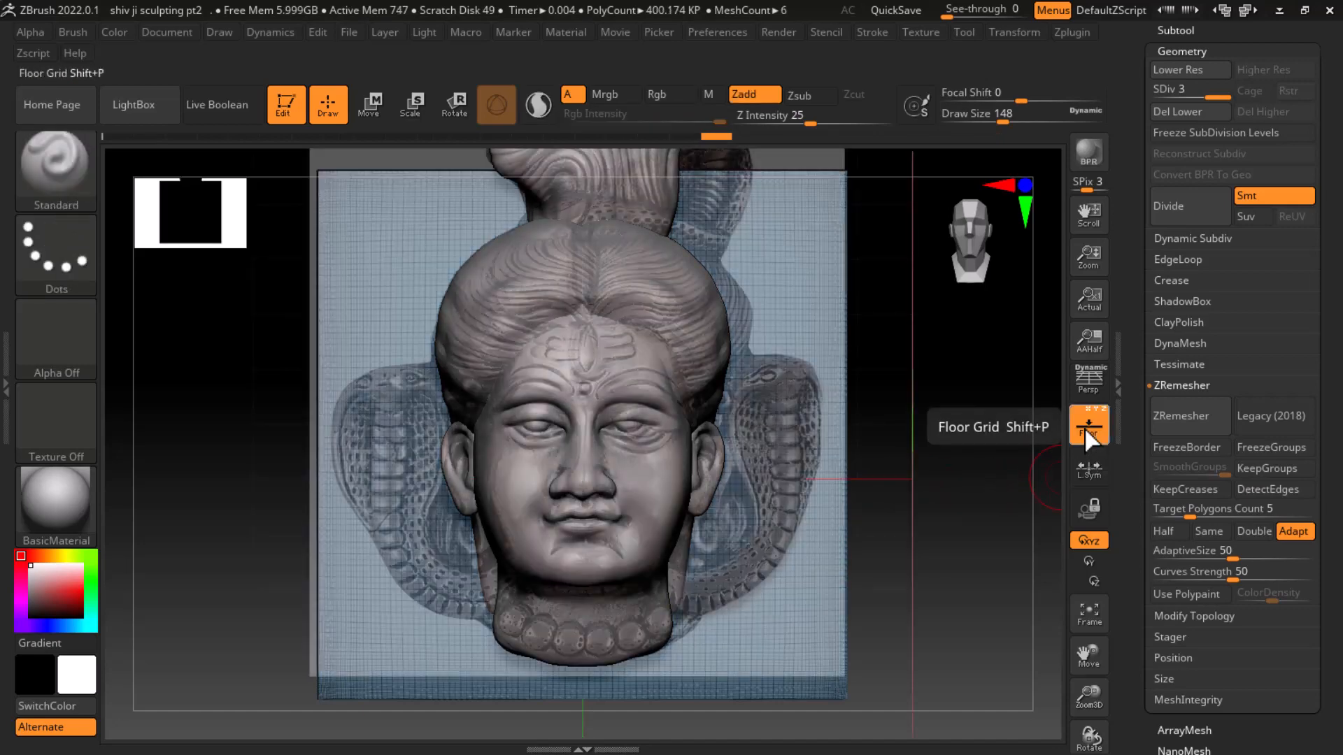
{"action": "key", "text": "ctrl"}
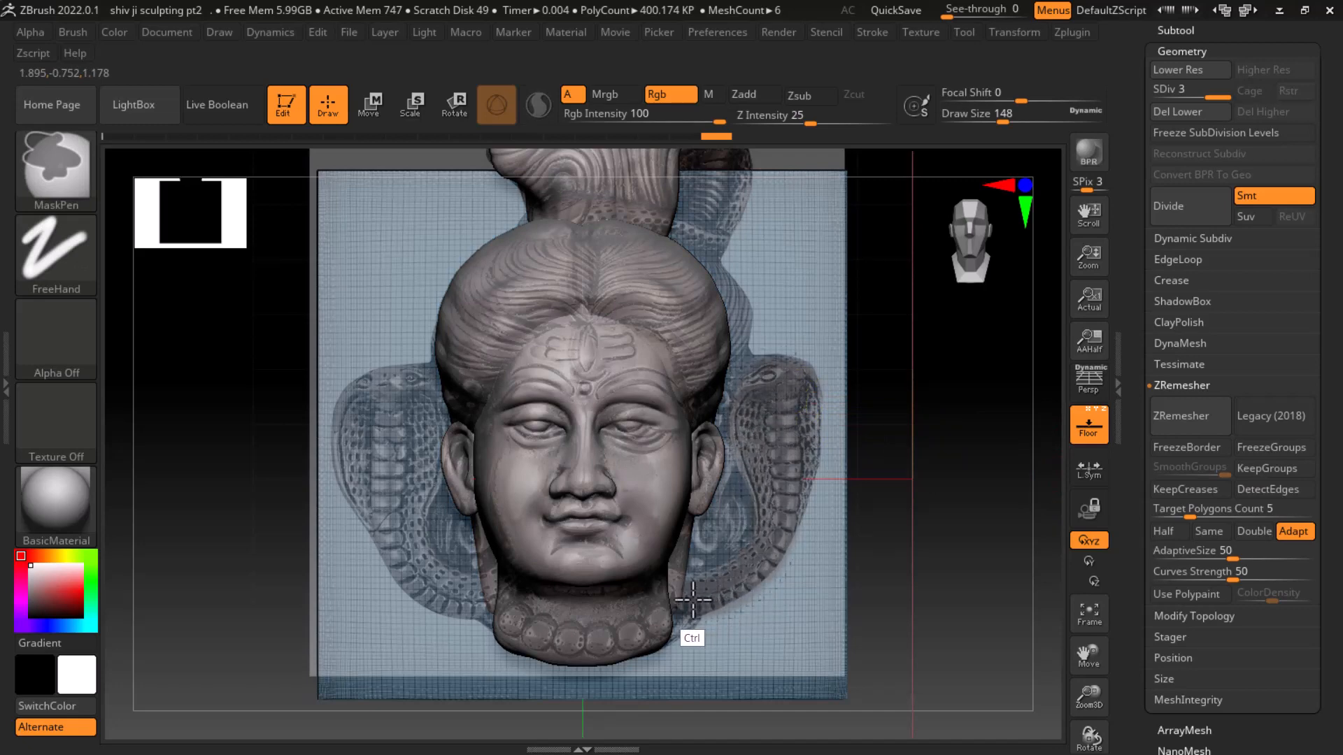
{"action": "left_click", "coordinate": [1086, 430]}
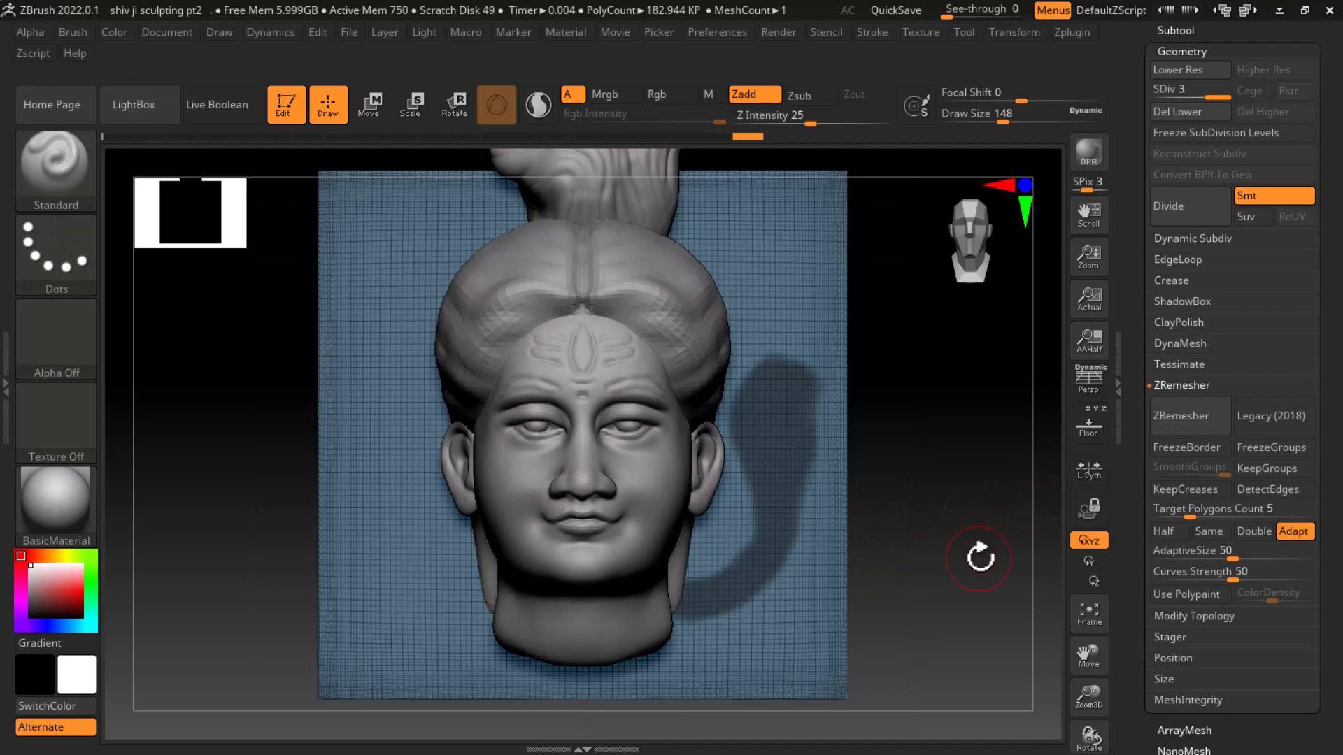
{"action": "left_click", "coordinate": [1085, 425]}
{"action": "key", "text": "ctrl"}
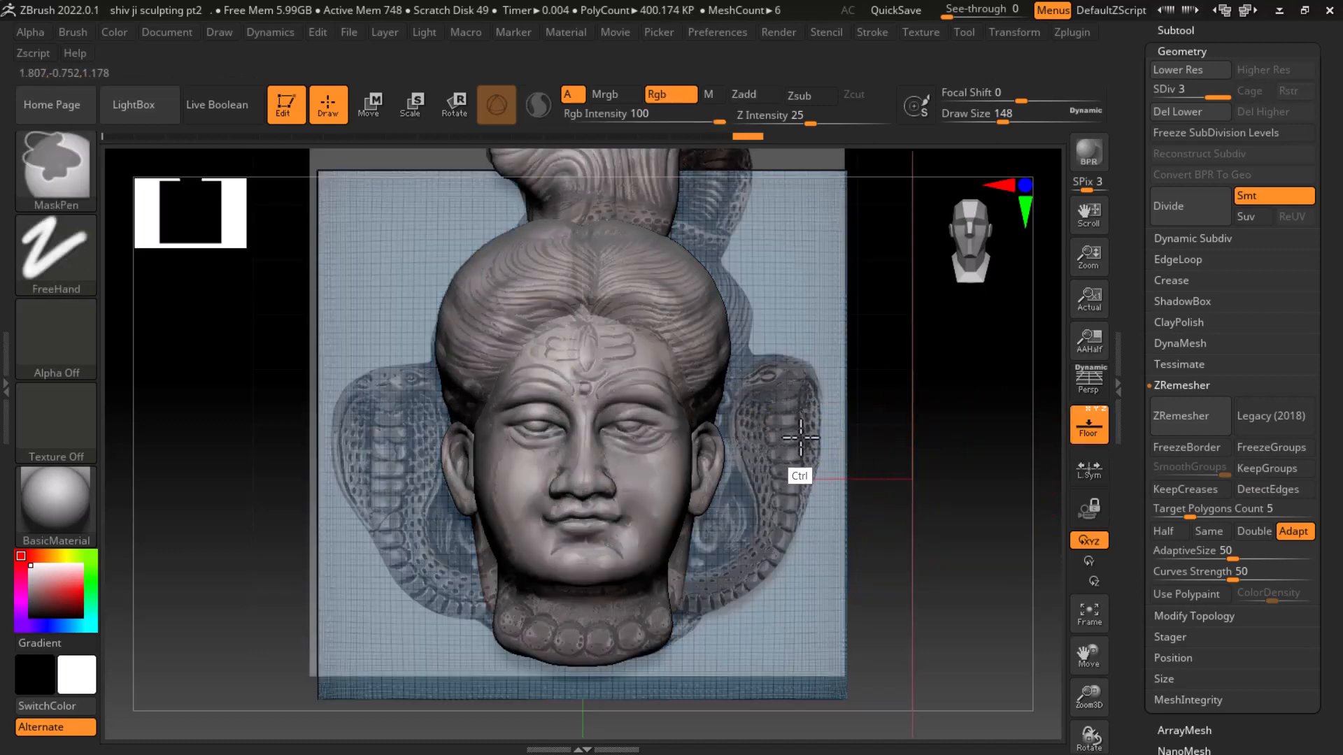
{"action": "left_click", "coordinate": [797, 466], "text": "ctrl"}
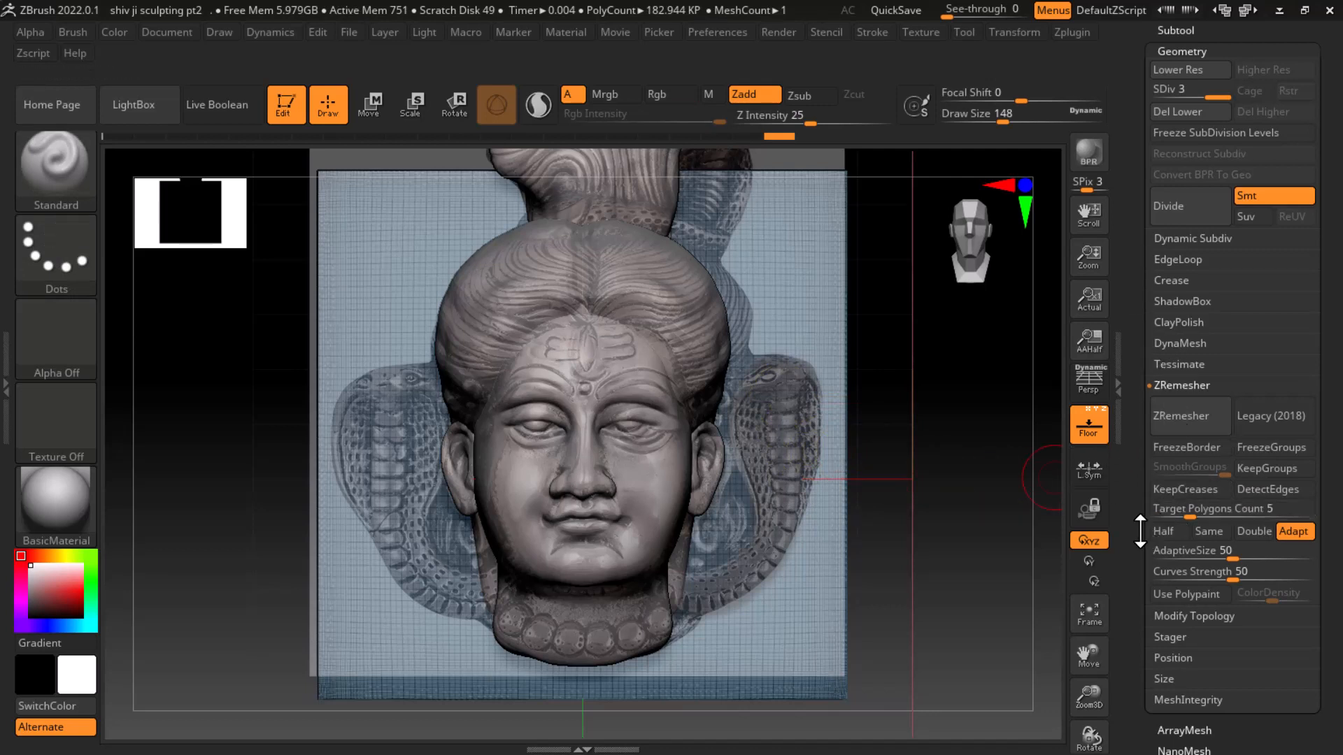
Turn off double-sided extraction and preview the masked snake's extraction at 0.02 thickness from several angles
{"action": "scroll", "coordinate": [1182, 315], "scroll_direction": "up", "scroll_amount": 3}
{"action": "left_click", "coordinate": [1175, 133]}
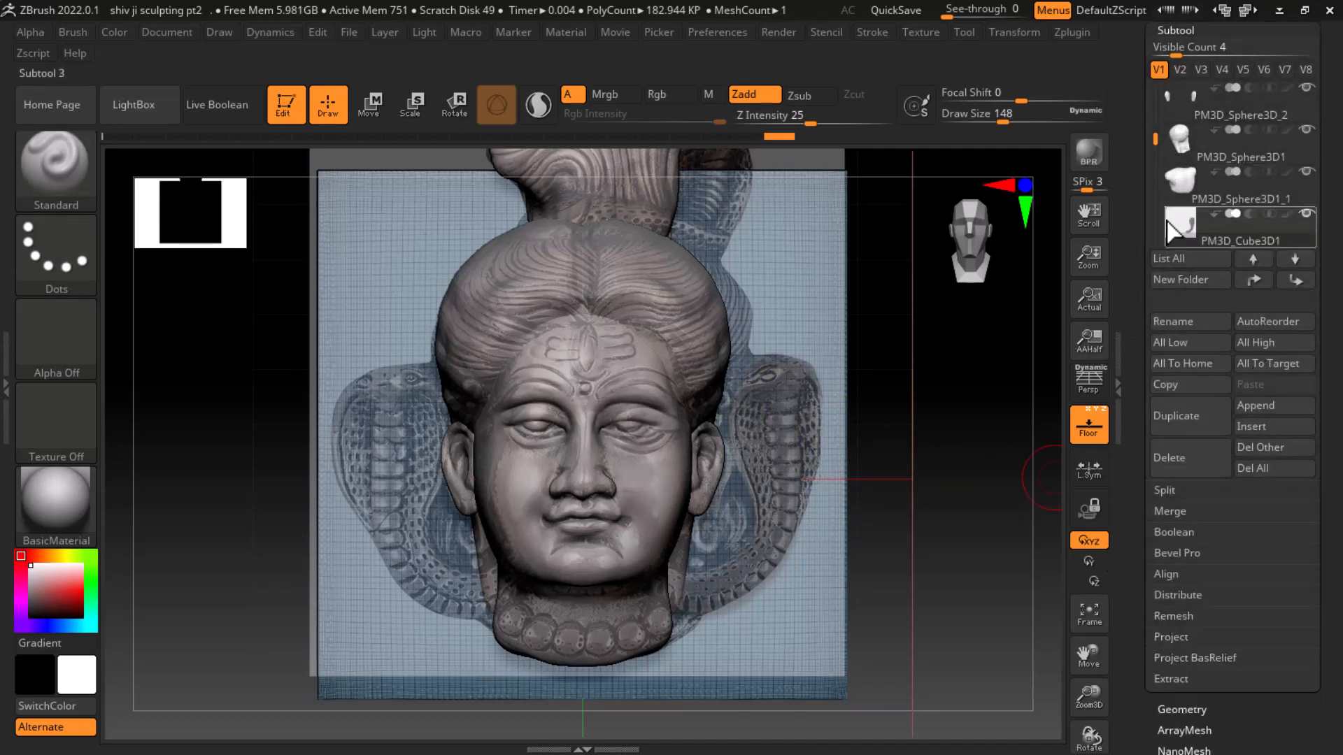
{"action": "left_click", "coordinate": [1169, 678]}
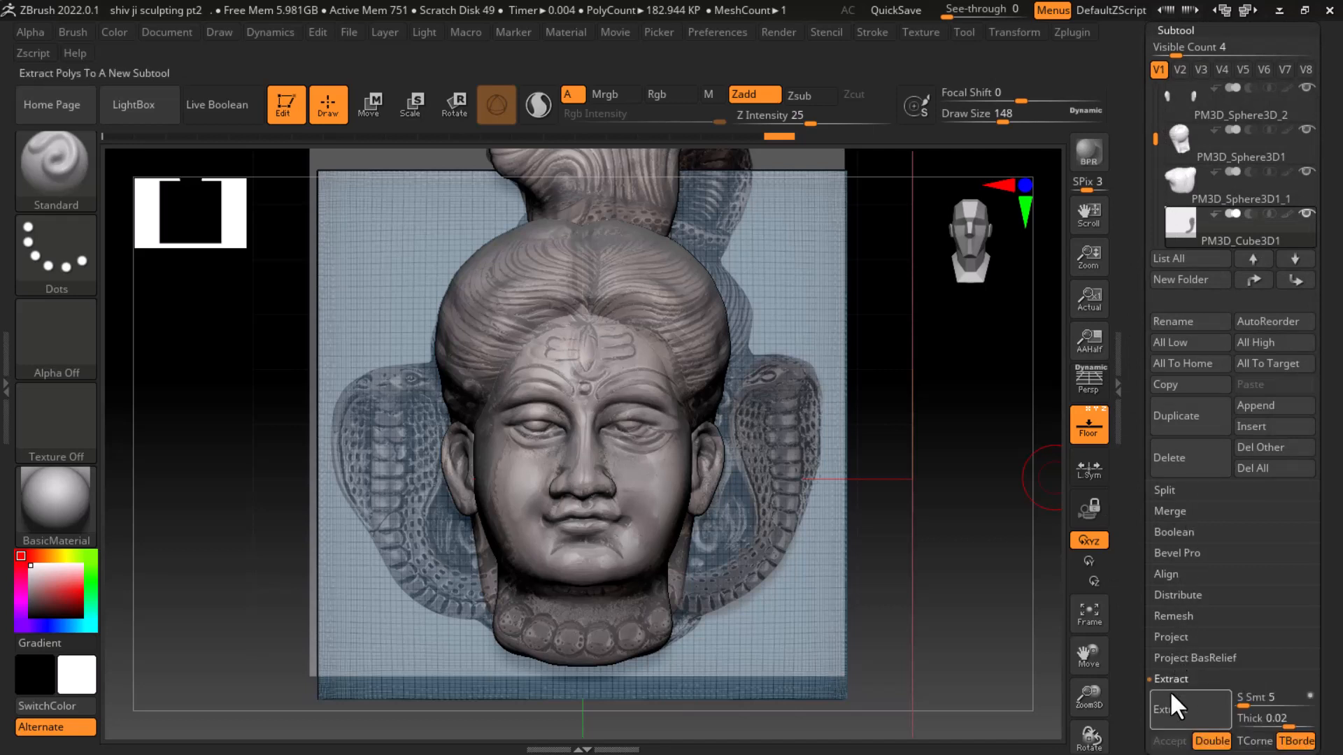
{"action": "left_click", "coordinate": [1204, 596]}
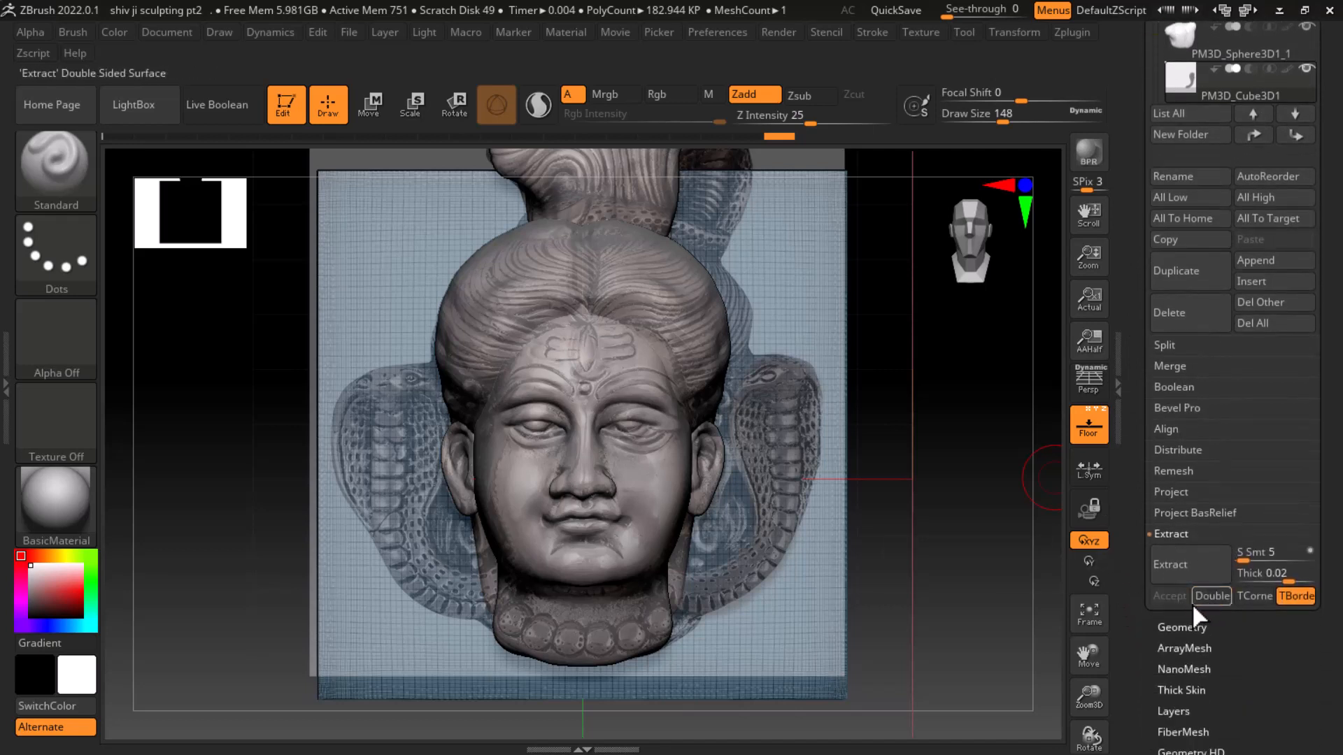
{"action": "left_click", "coordinate": [1185, 575]}
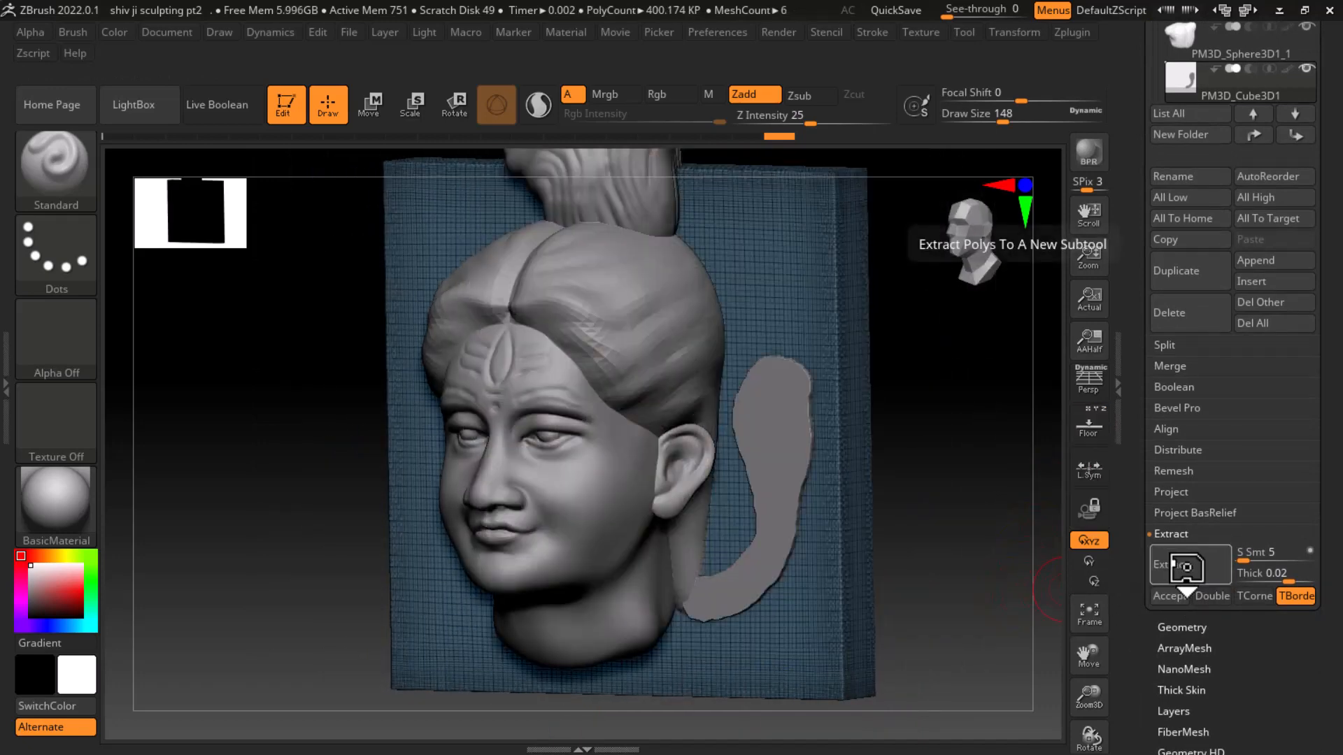
{"action": "left_click_drag", "start_coordinate": [979, 594], "coordinate": [956, 593]}
{"action": "left_click", "coordinate": [1175, 560]}
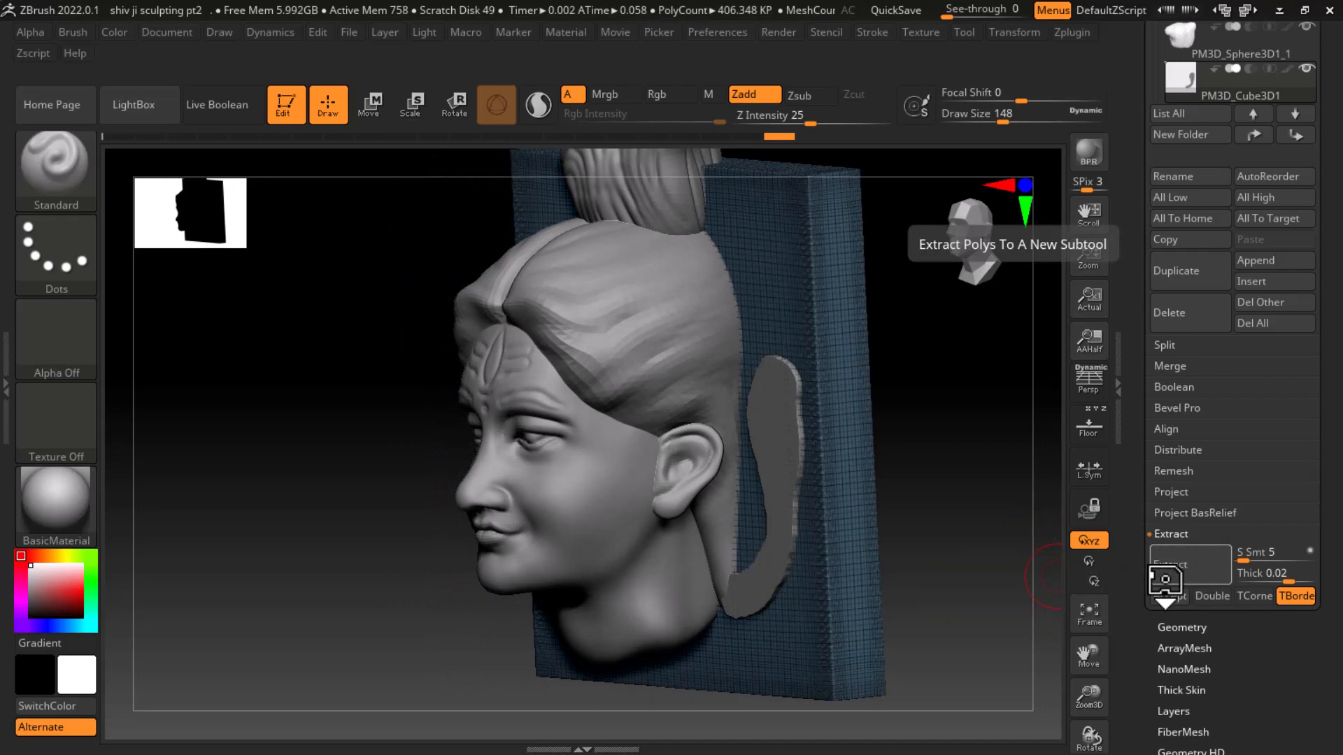
{"action": "left_click_drag", "start_coordinate": [948, 579], "coordinate": [974, 557]}
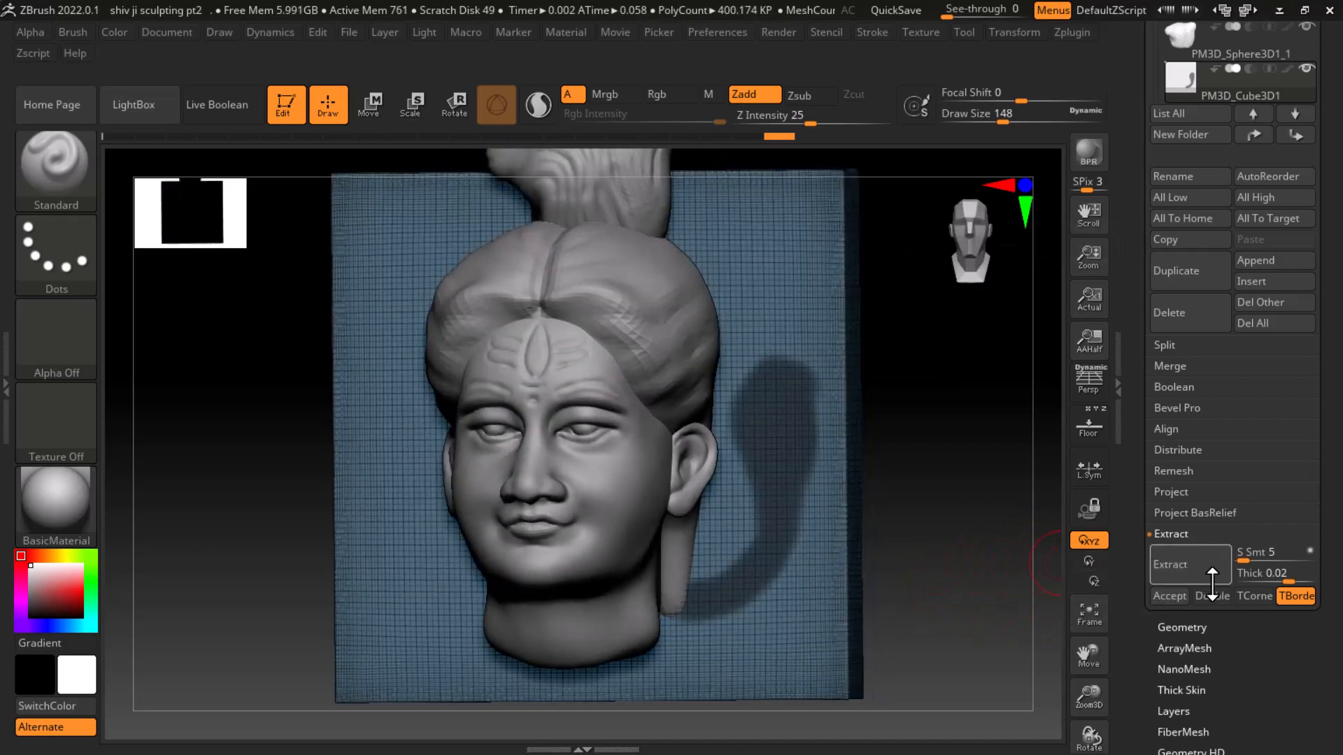
{"action": "left_click", "coordinate": [1190, 568]}
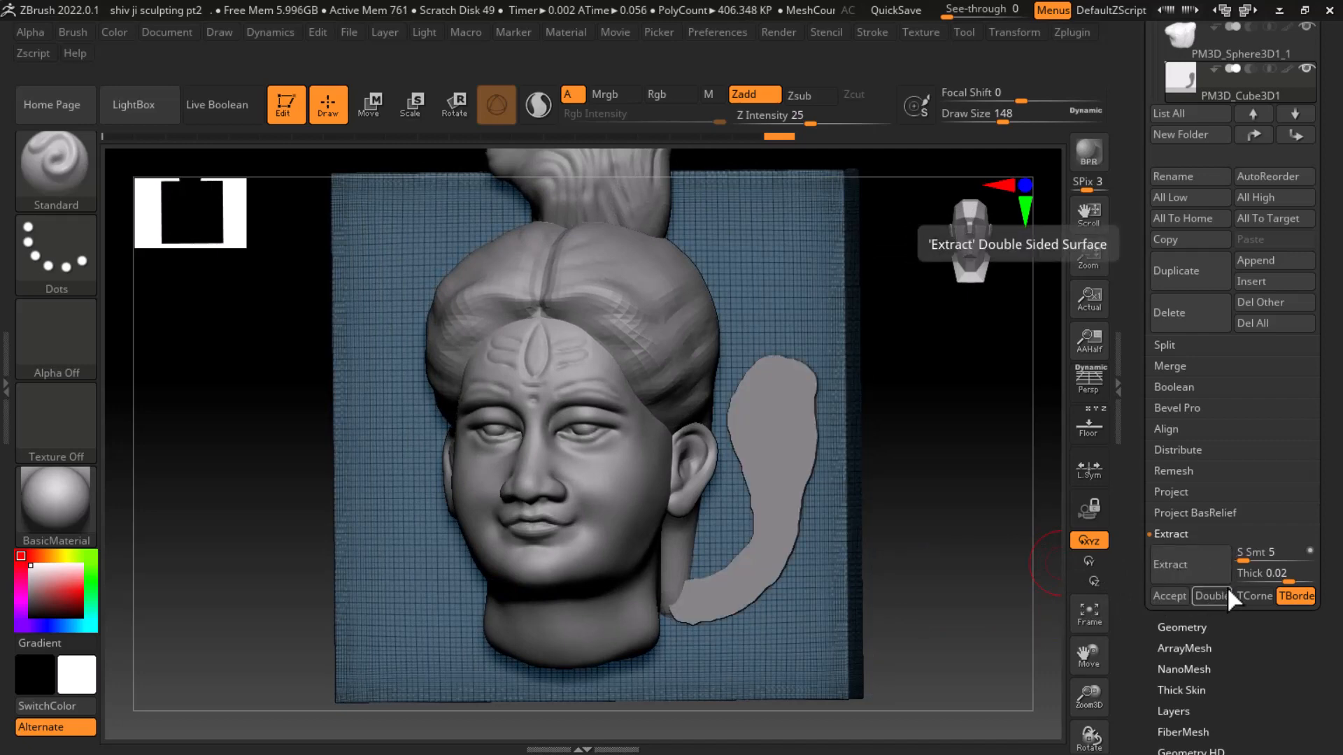
Set the extract thickness to 0.2, extract the masked snake and accept it as a new subtool
{"action": "left_click", "coordinate": [1252, 577]}
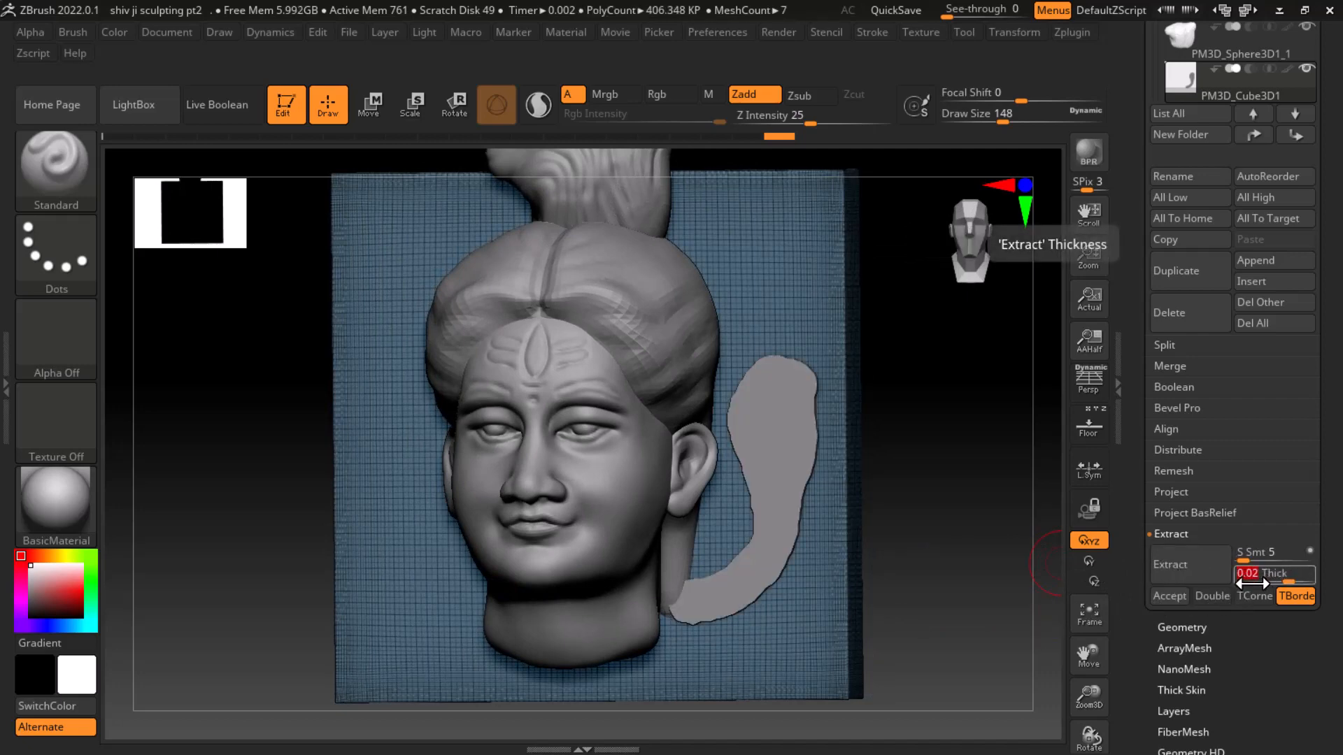
{"action": "type", "text": "0.2"}
{"action": "key", "text": "Return"}
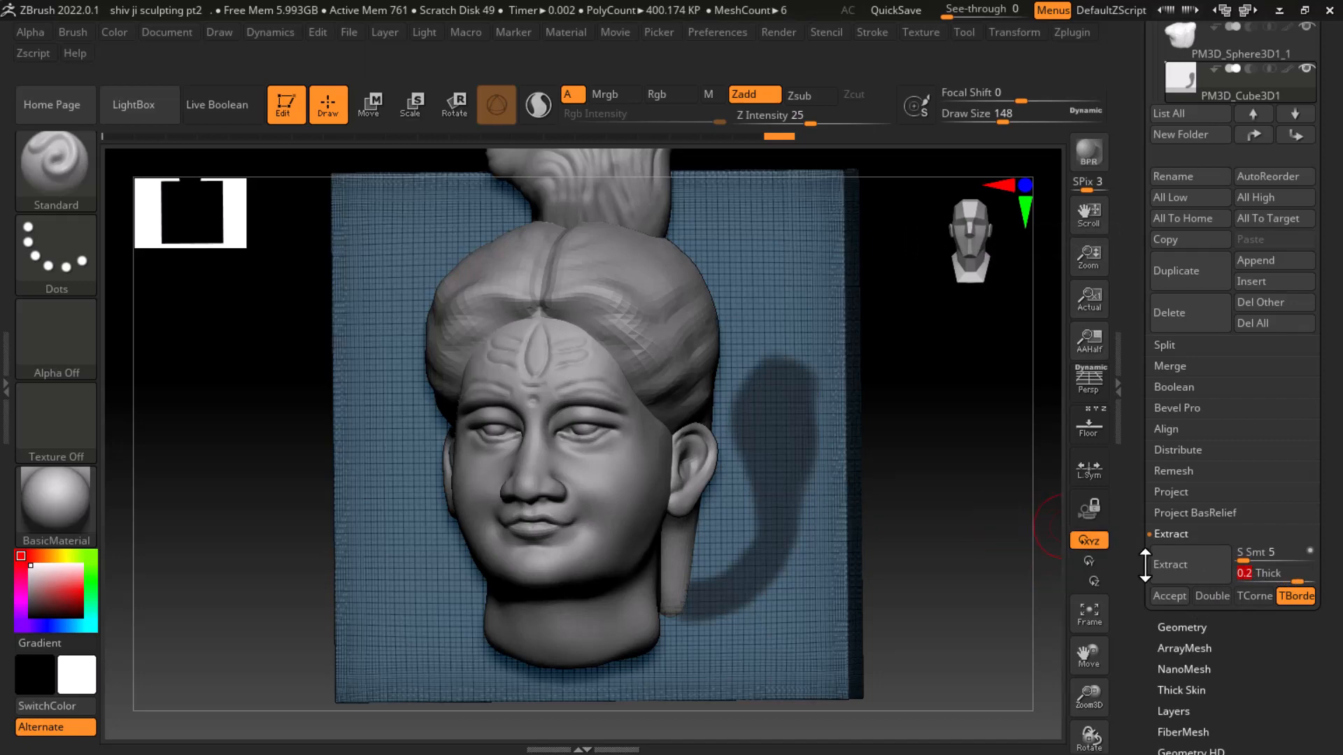
{"action": "left_click", "coordinate": [1184, 565]}
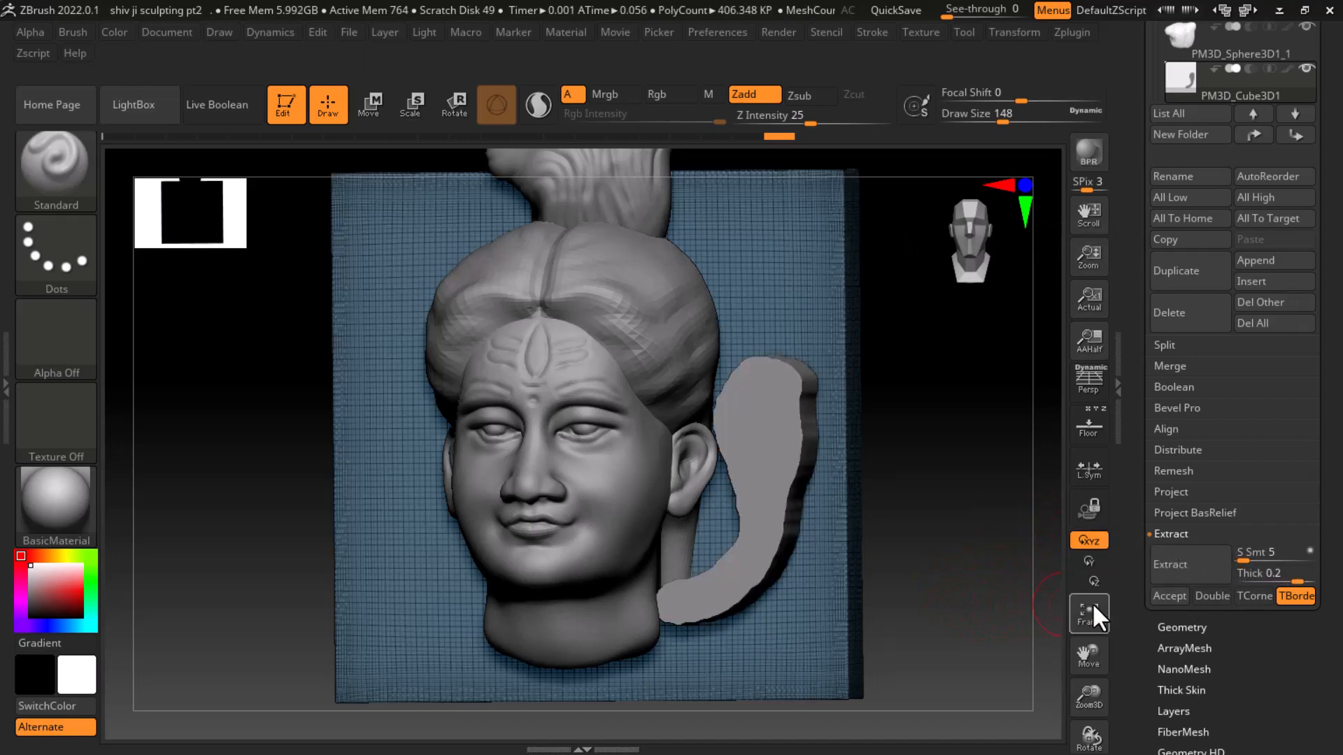
{"action": "left_click", "coordinate": [1163, 600]}
{"action": "left_click_drag", "start_coordinate": [953, 604], "coordinate": [1007, 602]}
Compare the extracted snake with the reference image from the front and inspect its edges at a slight angle
{"action": "left_click", "coordinate": [1088, 425]}
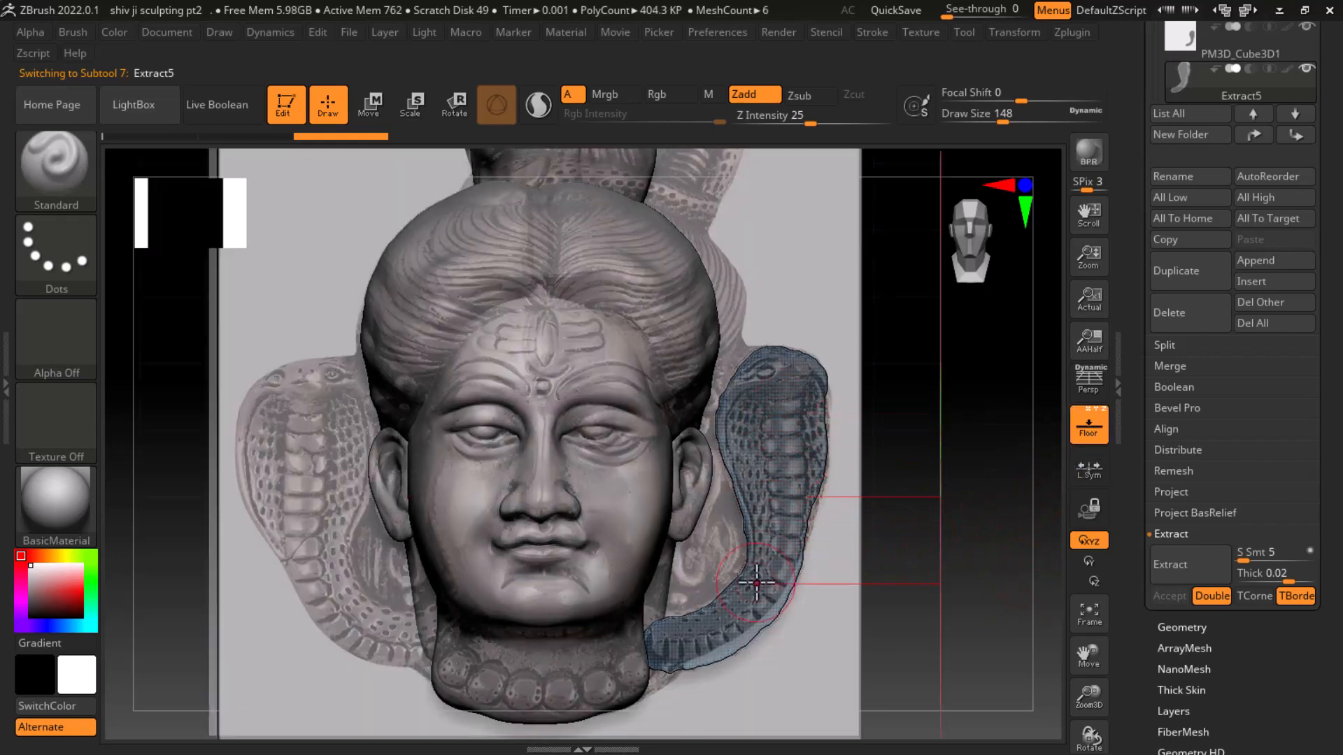
{"action": "left_click", "coordinate": [1087, 428]}
{"action": "left_click_drag", "start_coordinate": [993, 475], "coordinate": [961, 529]}
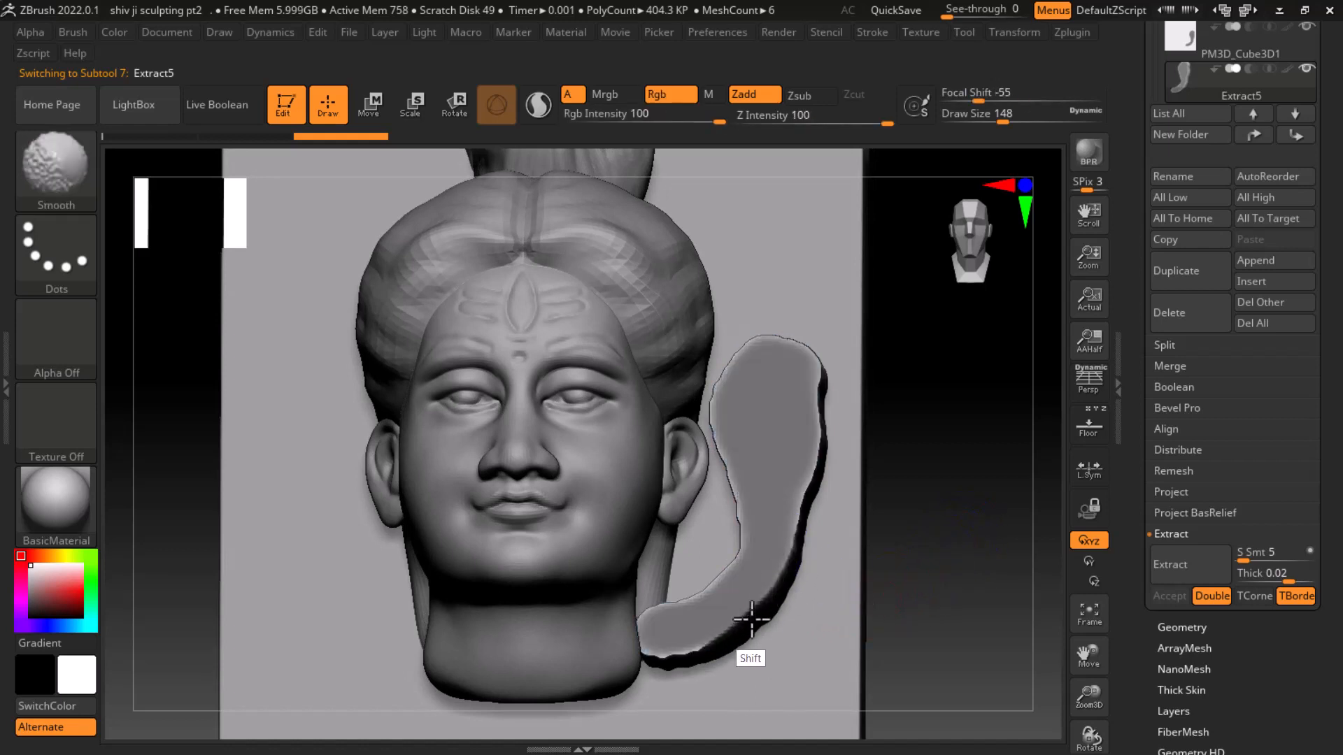
Smooth the edges of the extracted snake along its tail, body and hood
{"action": "mouse_move", "coordinate": [666, 614]}
{"action": "left_mouse_down", "text": "shift"}
{"action": "mouse_move", "coordinate": [739, 545]}
{"action": "mouse_move", "coordinate": [708, 422]}
{"action": "mouse_move", "coordinate": [731, 345]}
{"action": "mouse_move", "coordinate": [801, 396]}
{"action": "mouse_move", "coordinate": [798, 521]}
{"action": "mouse_move", "coordinate": [686, 647]}
{"action": "mouse_move", "coordinate": [708, 609]}
{"action": "mouse_move", "coordinate": [643, 650]}
{"action": "left_mouse_up", "text": "shift"}
{"action": "mouse_move", "coordinate": [895, 606]}
{"action": "left_mouse_down", "text": "shift"}
{"action": "mouse_move", "coordinate": [989, 614]}
{"action": "mouse_move", "coordinate": [953, 594]}
{"action": "left_mouse_up", "text": "shift"}
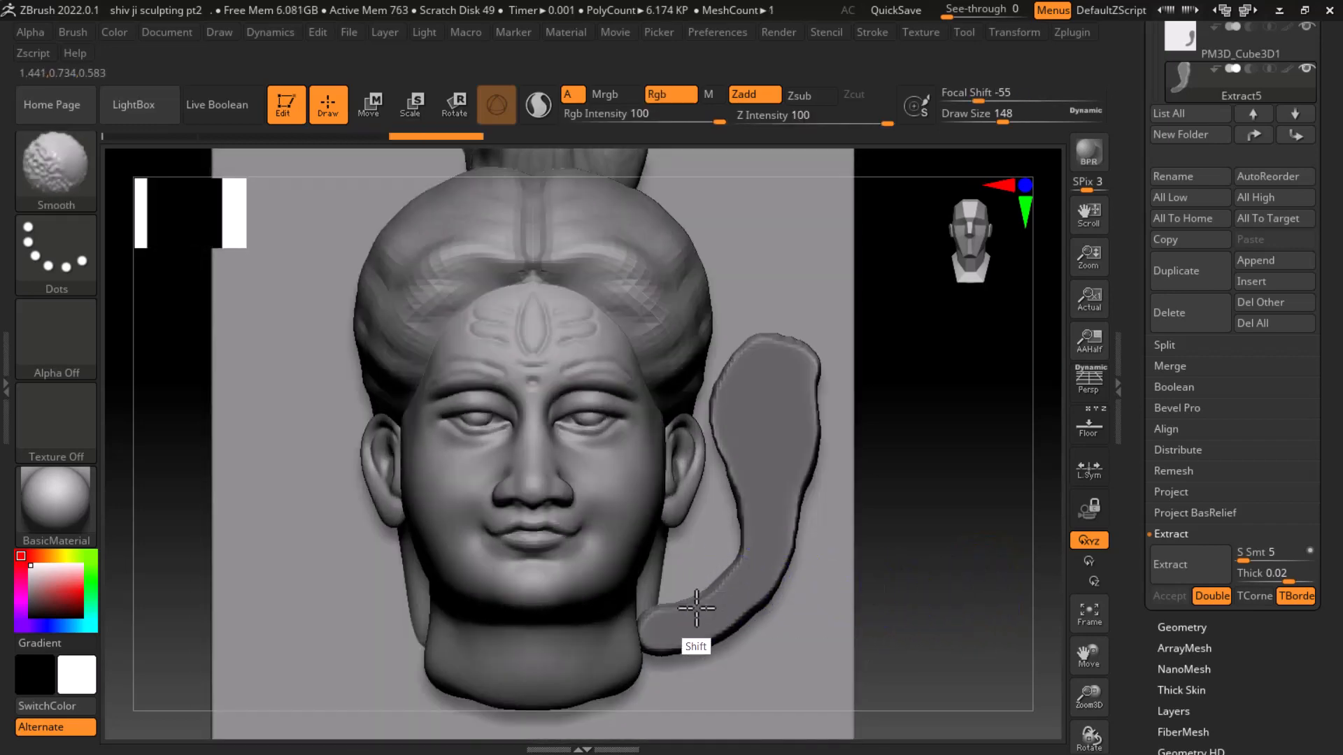
{"action": "mouse_move", "coordinate": [765, 390]}
{"action": "left_mouse_down", "text": "shift"}
{"action": "mouse_move", "coordinate": [797, 380]}
{"action": "mouse_move", "coordinate": [818, 449]}
{"action": "mouse_move", "coordinate": [937, 453]}
{"action": "mouse_move", "coordinate": [907, 465]}
{"action": "mouse_move", "coordinate": [1028, 459]}
{"action": "left_mouse_up", "text": "shift"}
Compare the extracted snake's shape with the floor-grid reference image from the front and from an angle
{"action": "left_click", "coordinate": [1088, 424]}
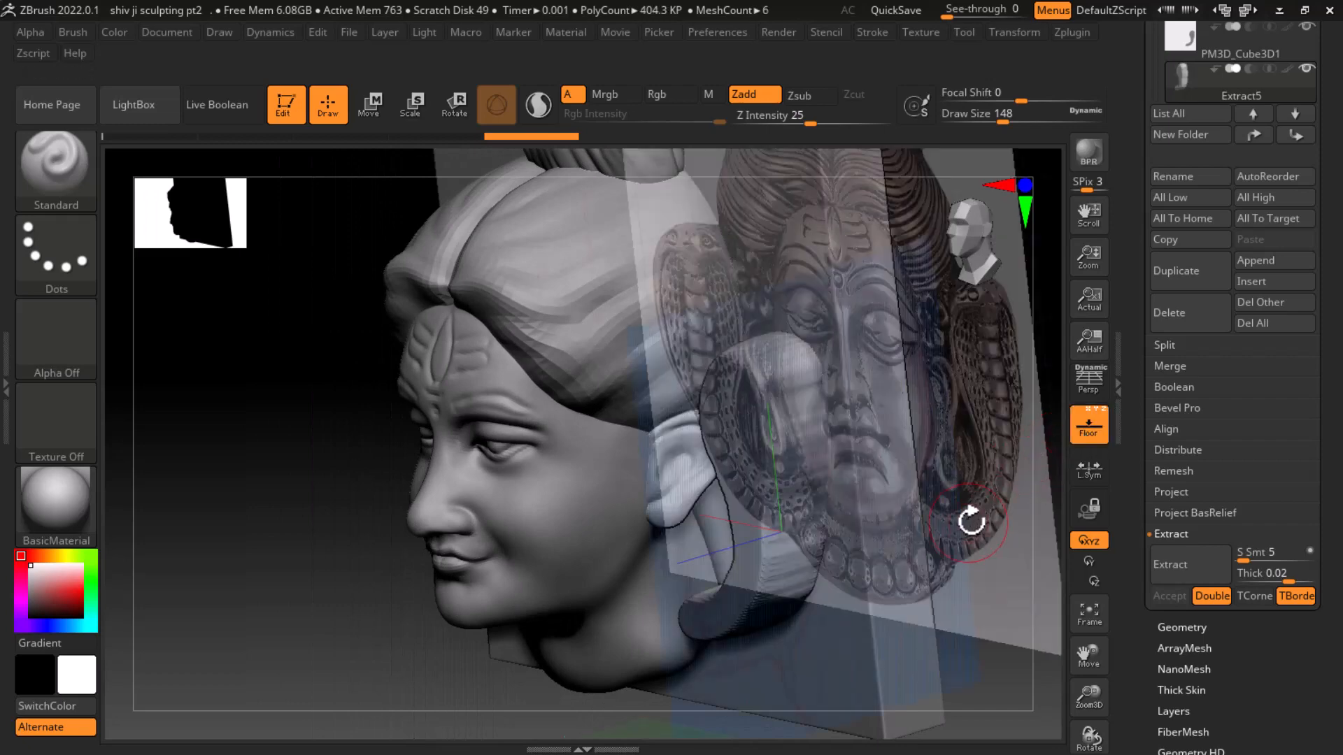
{"action": "left_click", "coordinate": [1088, 435]}
{"action": "mouse_move", "coordinate": [989, 564]}
{"action": "left_mouse_down"}
{"action": "mouse_move", "coordinate": [1034, 503]}
{"action": "mouse_move", "coordinate": [1052, 446]}
{"action": "mouse_move", "coordinate": [1002, 503]}
{"action": "mouse_move", "coordinate": [992, 498]}
{"action": "mouse_move", "coordinate": [965, 545]}
{"action": "mouse_move", "coordinate": [951, 522]}
{"action": "mouse_move", "coordinate": [980, 548]}
{"action": "mouse_move", "coordinate": [987, 526]}
{"action": "left_mouse_up"}
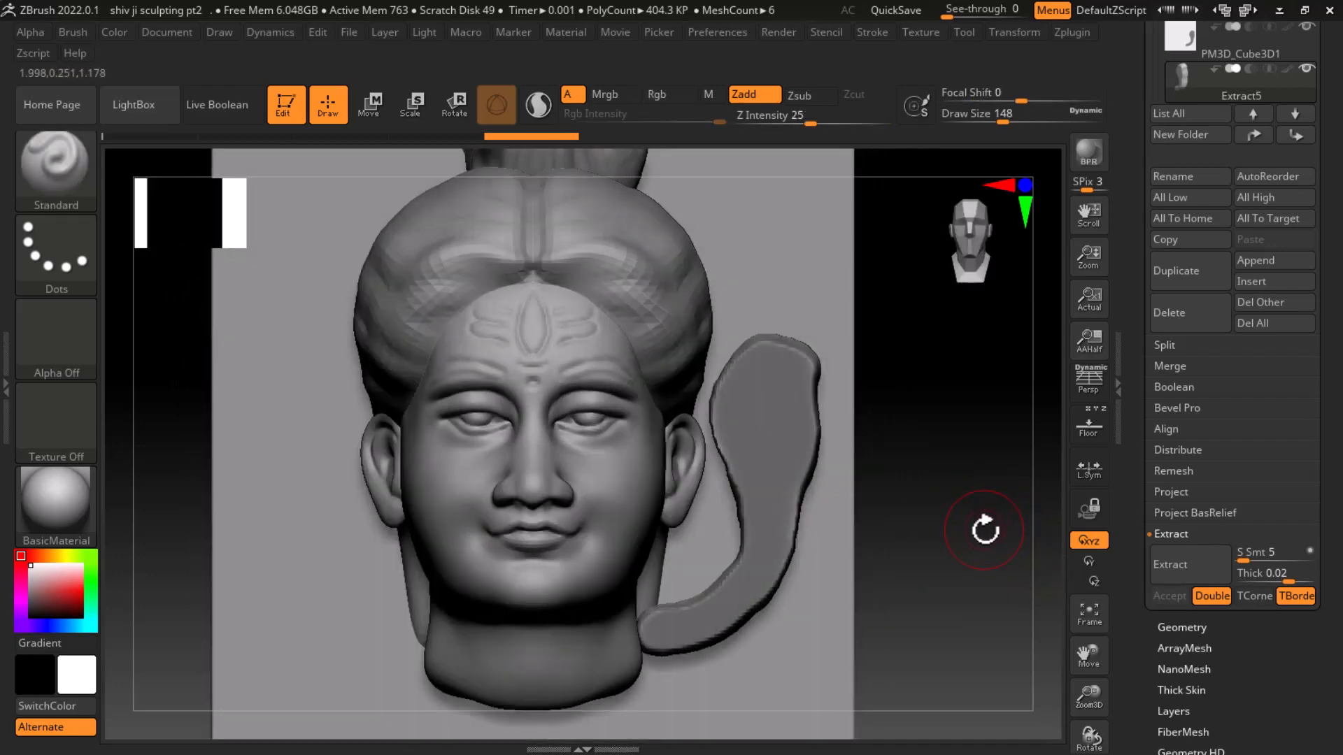
{"action": "left_click_drag", "start_coordinate": [970, 567], "coordinate": [964, 576]}
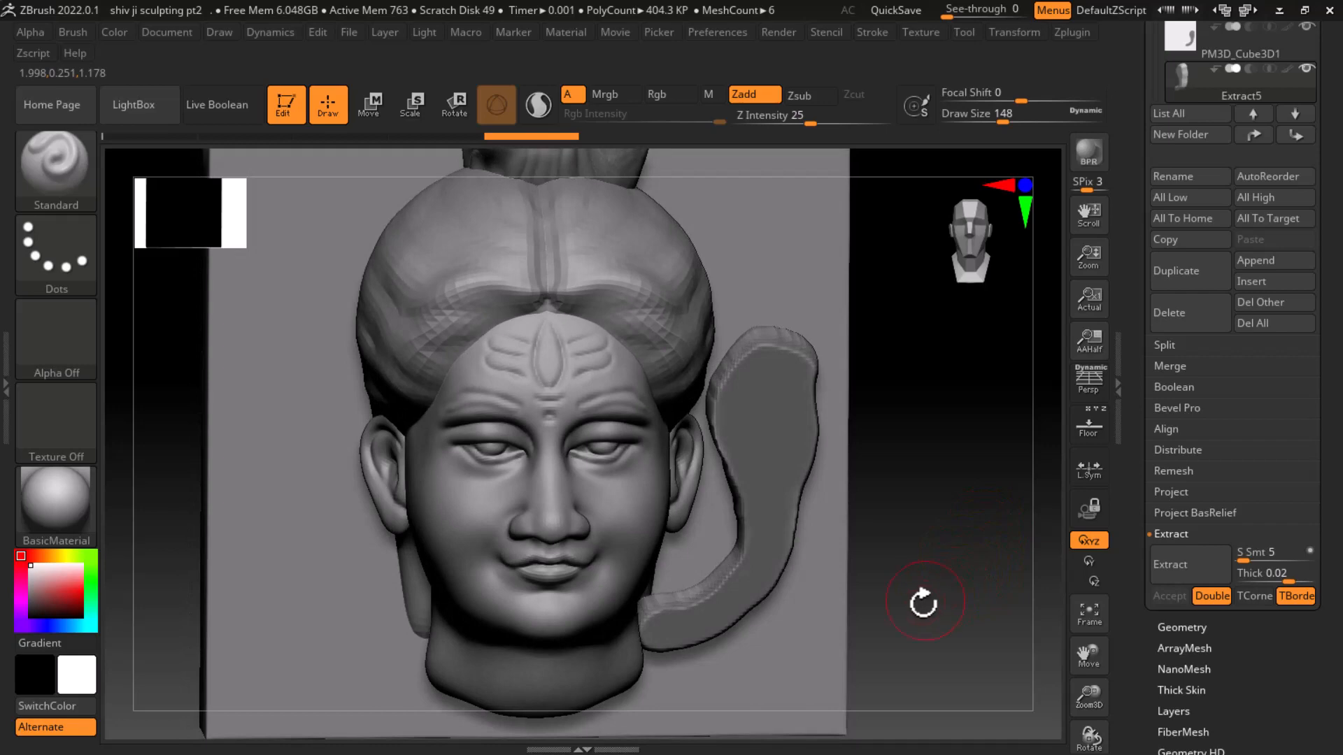
{"action": "left_click", "coordinate": [1092, 429]}
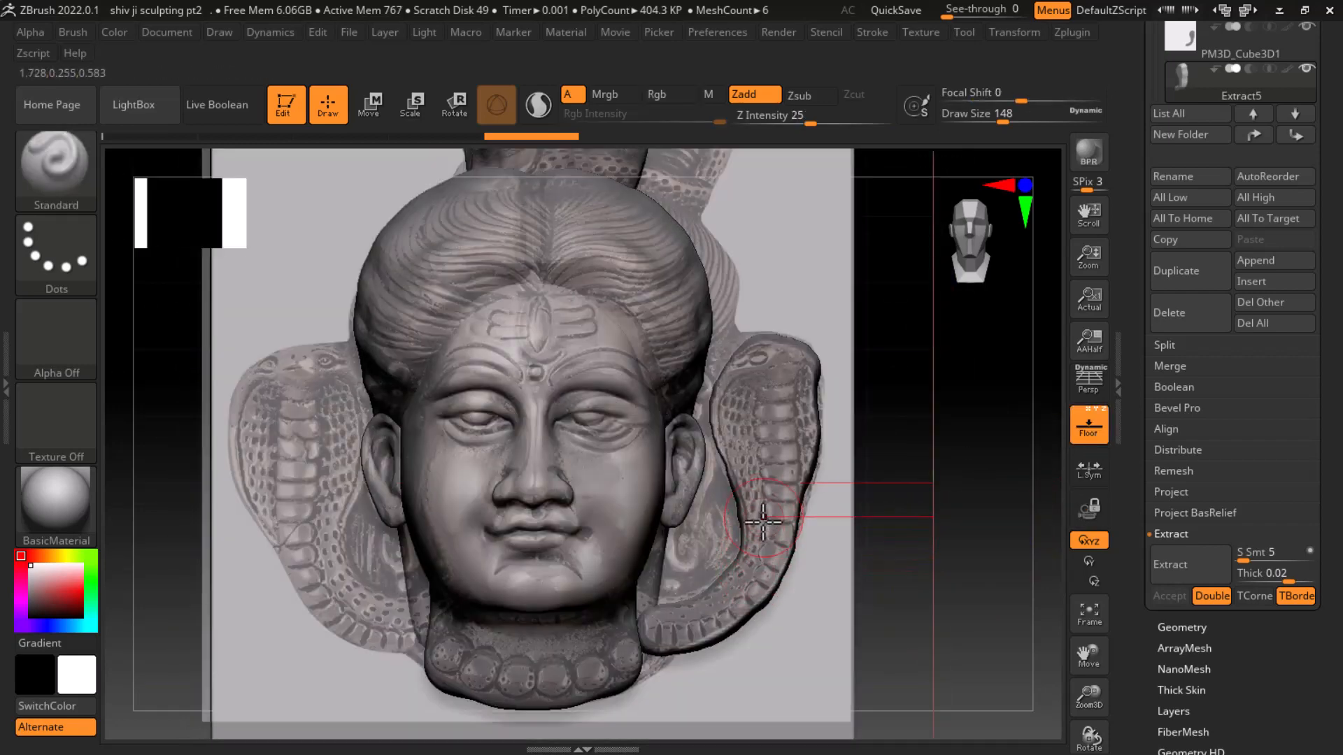
{"action": "left_click", "coordinate": [1083, 432]}
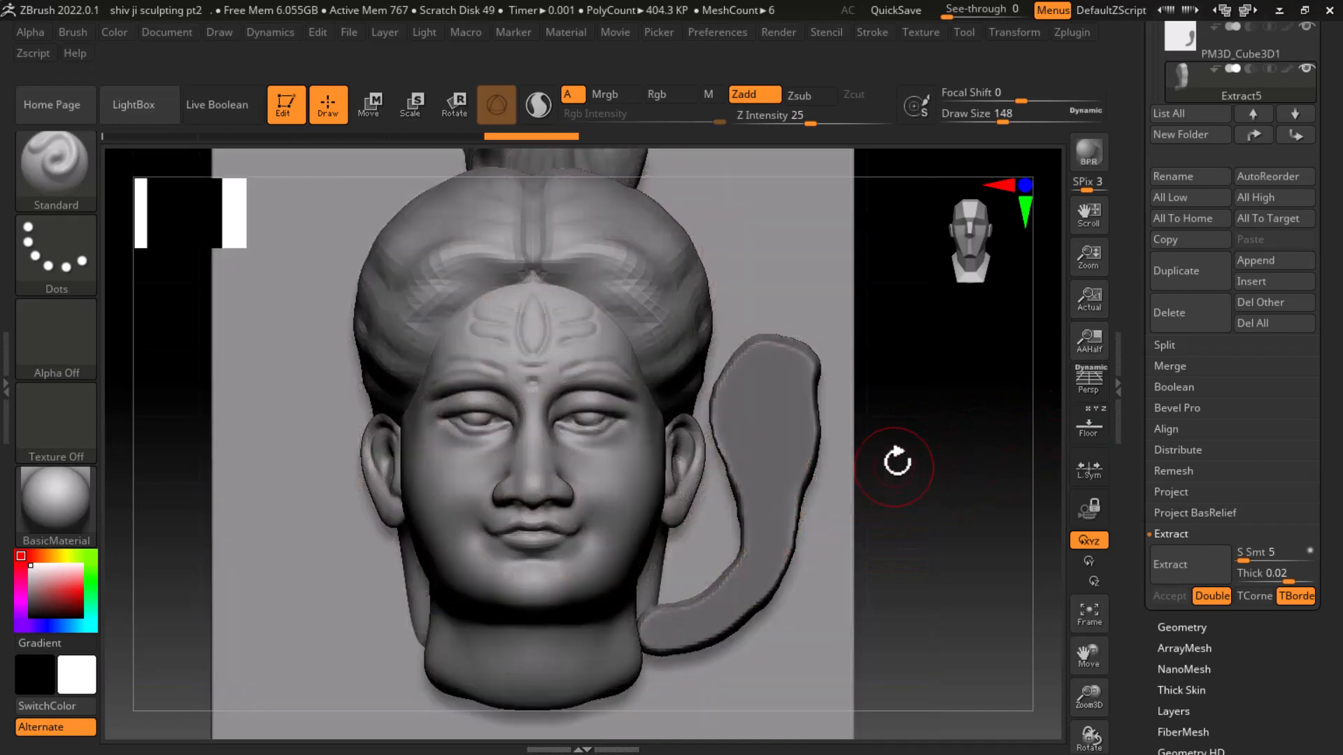
{"action": "left_click_drag", "start_coordinate": [923, 474], "coordinate": [1028, 480]}
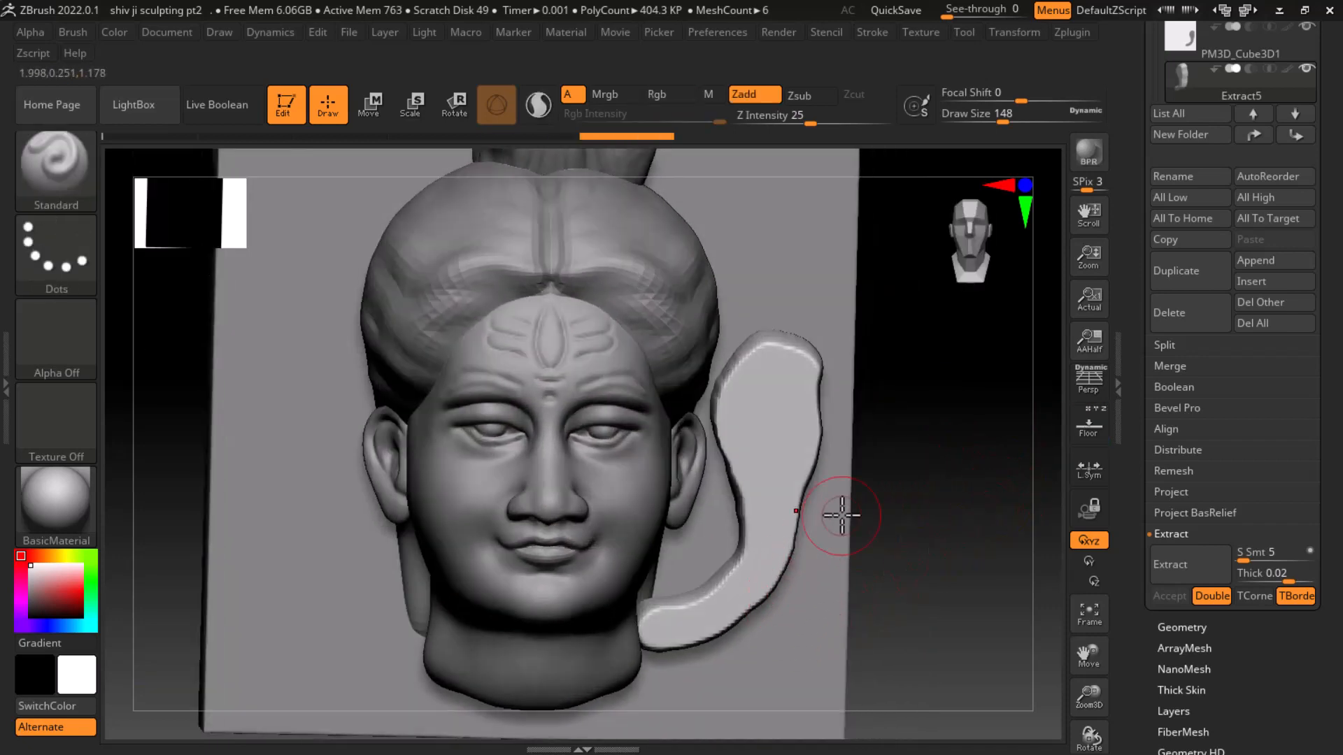
Bring up the shiv ji.jpg image viewer window beside the sculpt and inspect the snake's thickness from the side
{"action": "key", "text": "alt+Tab"}
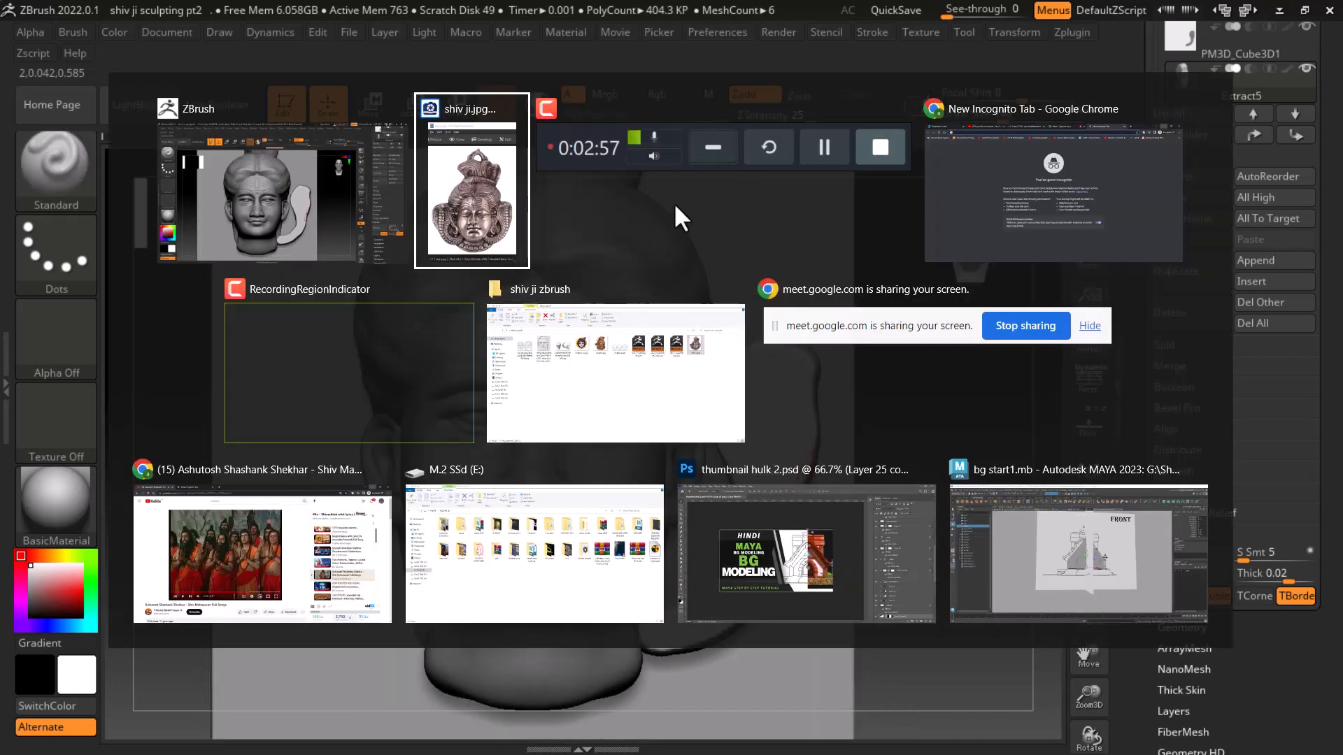
{"action": "left_click", "coordinate": [501, 212]}
{"action": "left_click", "coordinate": [970, 549]}
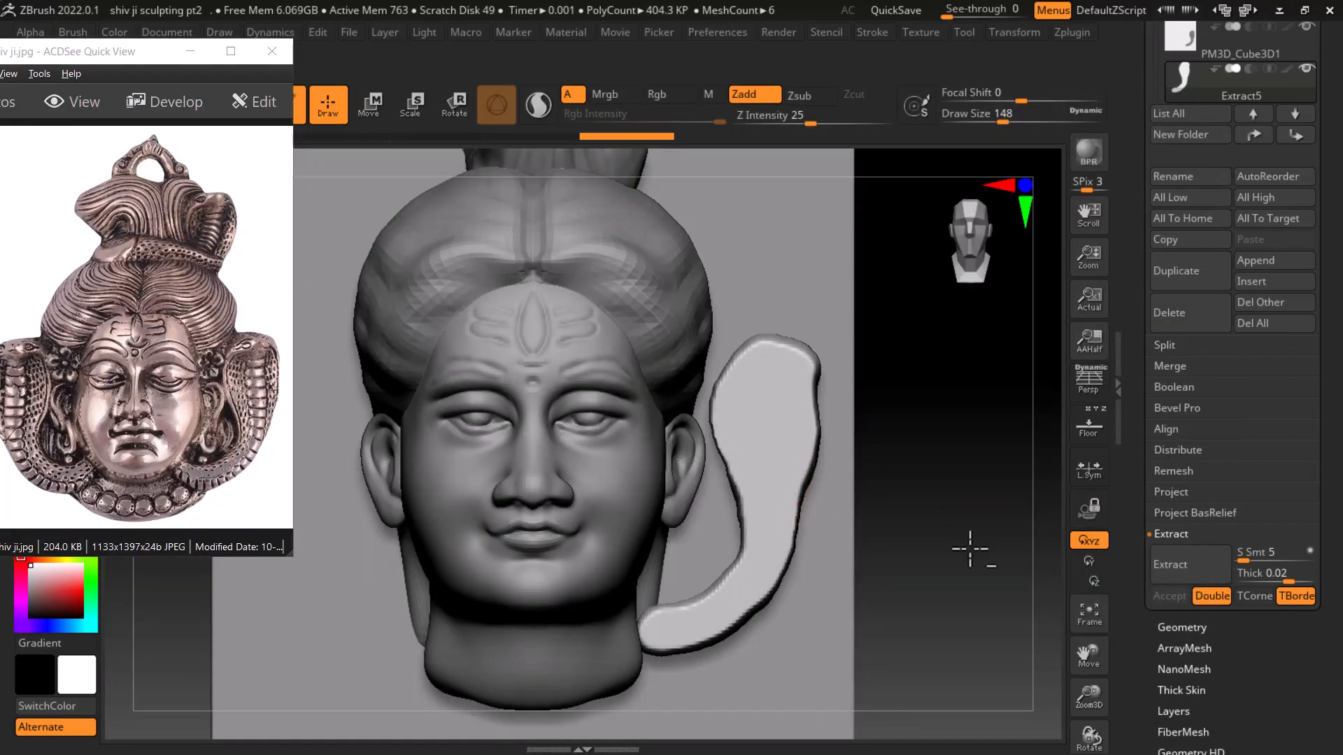
{"action": "left_click_drag", "start_coordinate": [987, 550], "coordinate": [972, 542]}
{"action": "left_click_drag", "start_coordinate": [969, 486], "coordinate": [999, 481]}
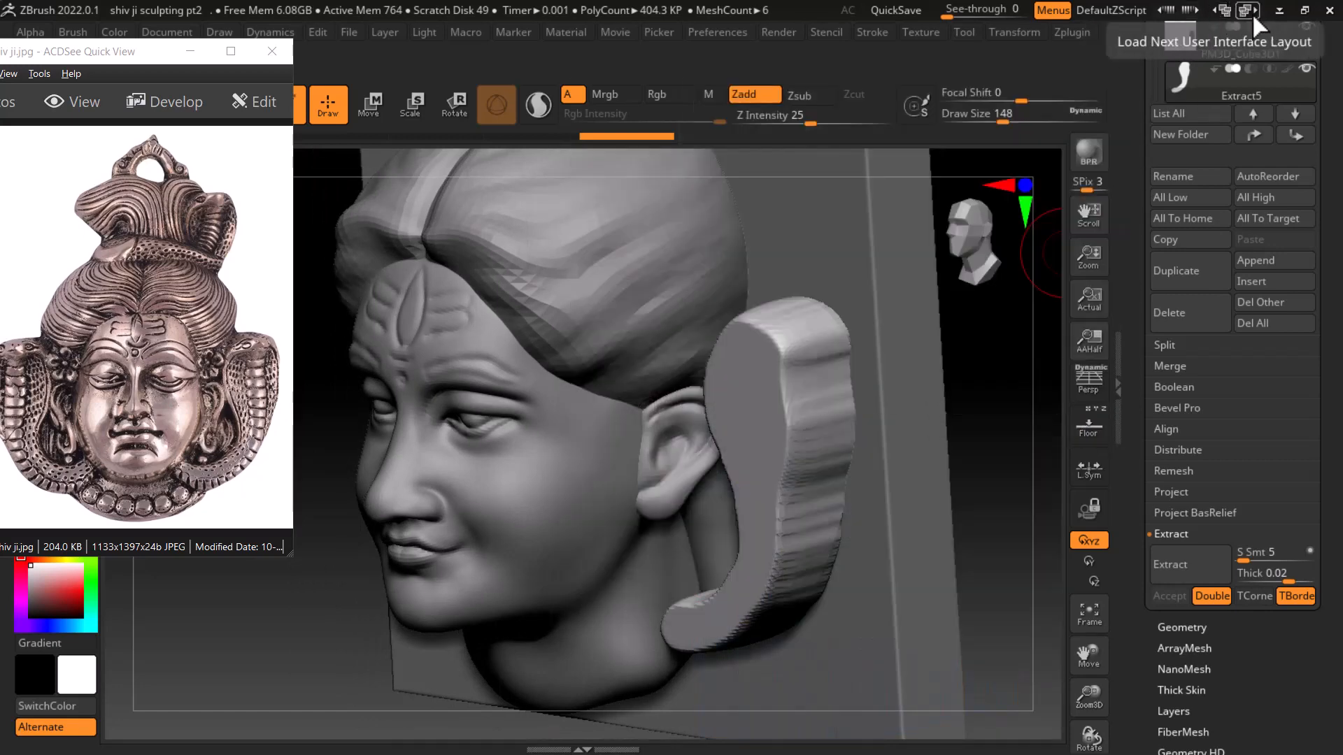
Load the next interface layout and push the front of the snake's hood inward with the Move brush at draw size 224
{"action": "left_click", "coordinate": [1249, 11]}
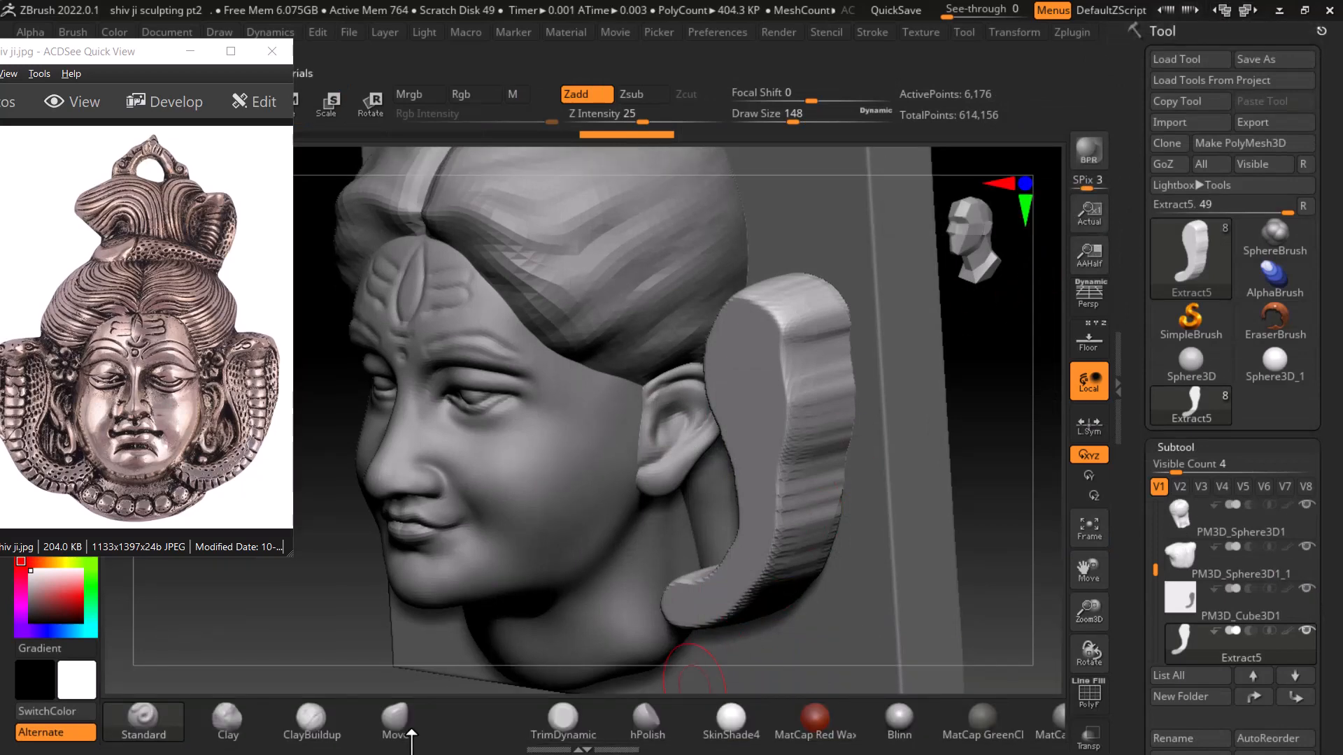
{"action": "left_click", "coordinate": [411, 730]}
{"action": "mouse_move", "coordinate": [984, 488]}
{"action": "left_mouse_down"}
{"action": "mouse_move", "coordinate": [971, 527]}
{"action": "mouse_move", "coordinate": [819, 497]}
{"action": "left_mouse_up"}
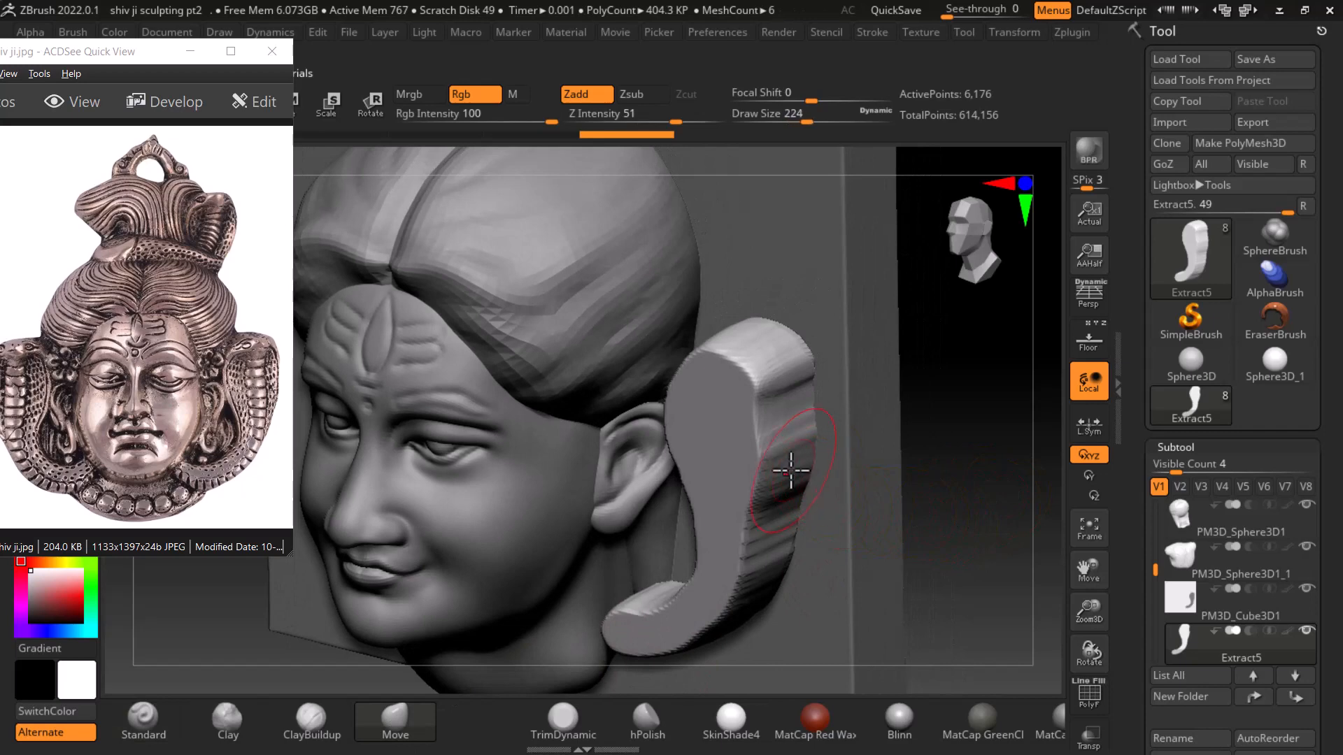
{"action": "left_click_drag", "start_coordinate": [969, 384], "coordinate": [980, 421]}
{"action": "mouse_move", "coordinate": [766, 481]}
{"action": "left_mouse_down"}
{"action": "mouse_move", "coordinate": [774, 493]}
{"action": "mouse_move", "coordinate": [769, 446]}
{"action": "left_mouse_up"}
{"action": "left_click_drag", "start_coordinate": [951, 490], "coordinate": [908, 430]}
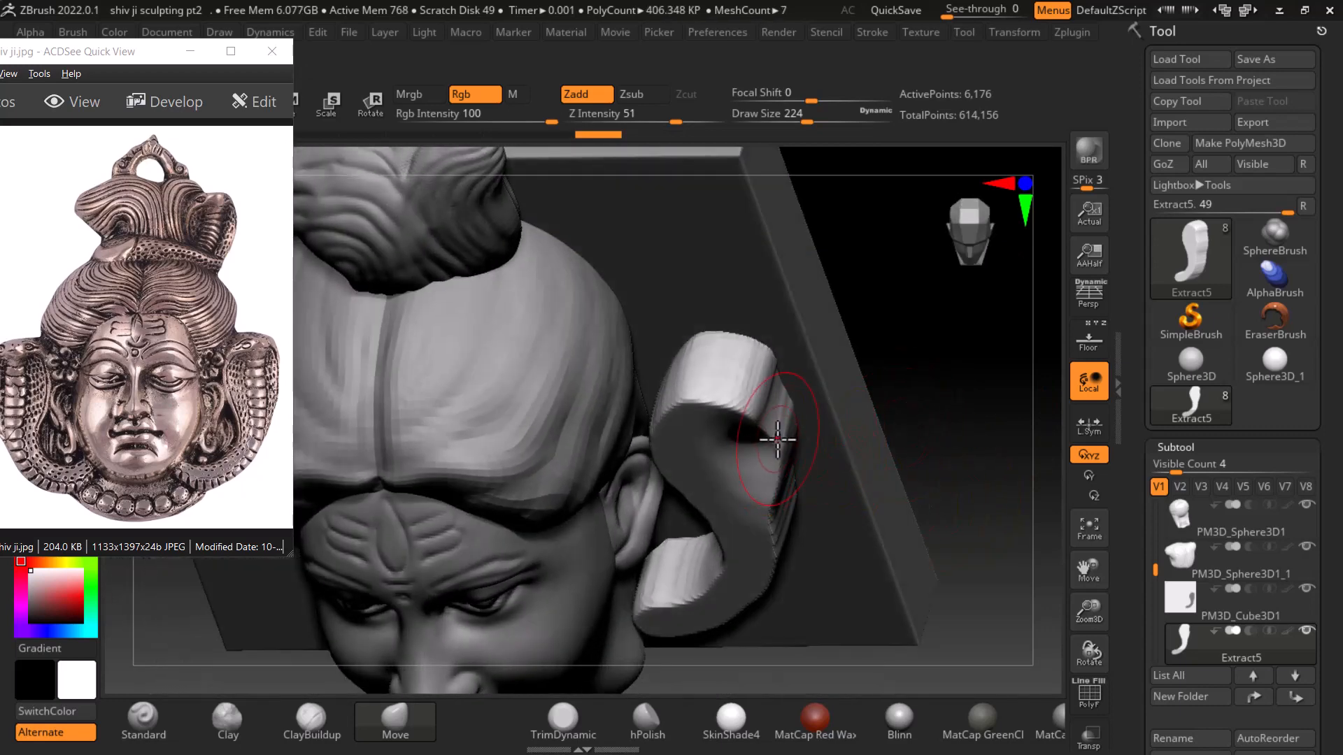
{"action": "left_click_drag", "start_coordinate": [778, 439], "coordinate": [776, 481]}
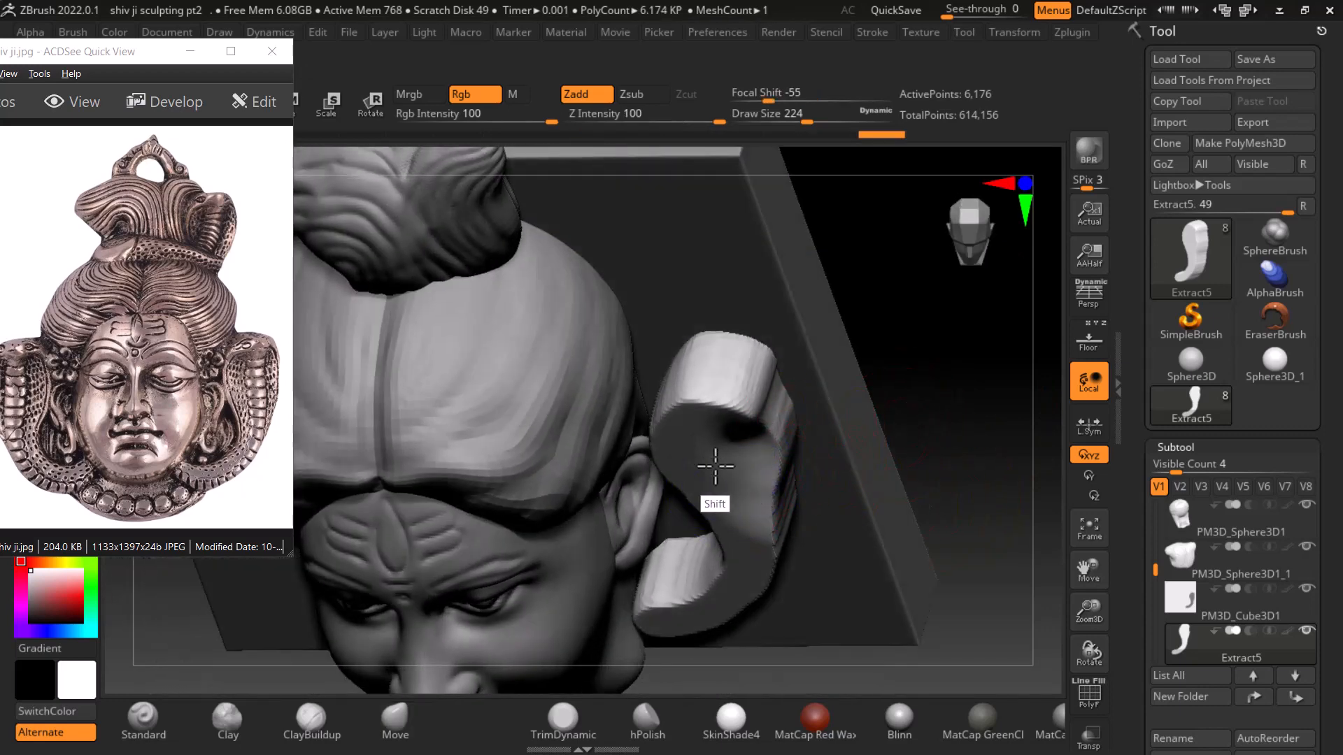
{"action": "left_click_drag", "start_coordinate": [937, 462], "coordinate": [1012, 440]}
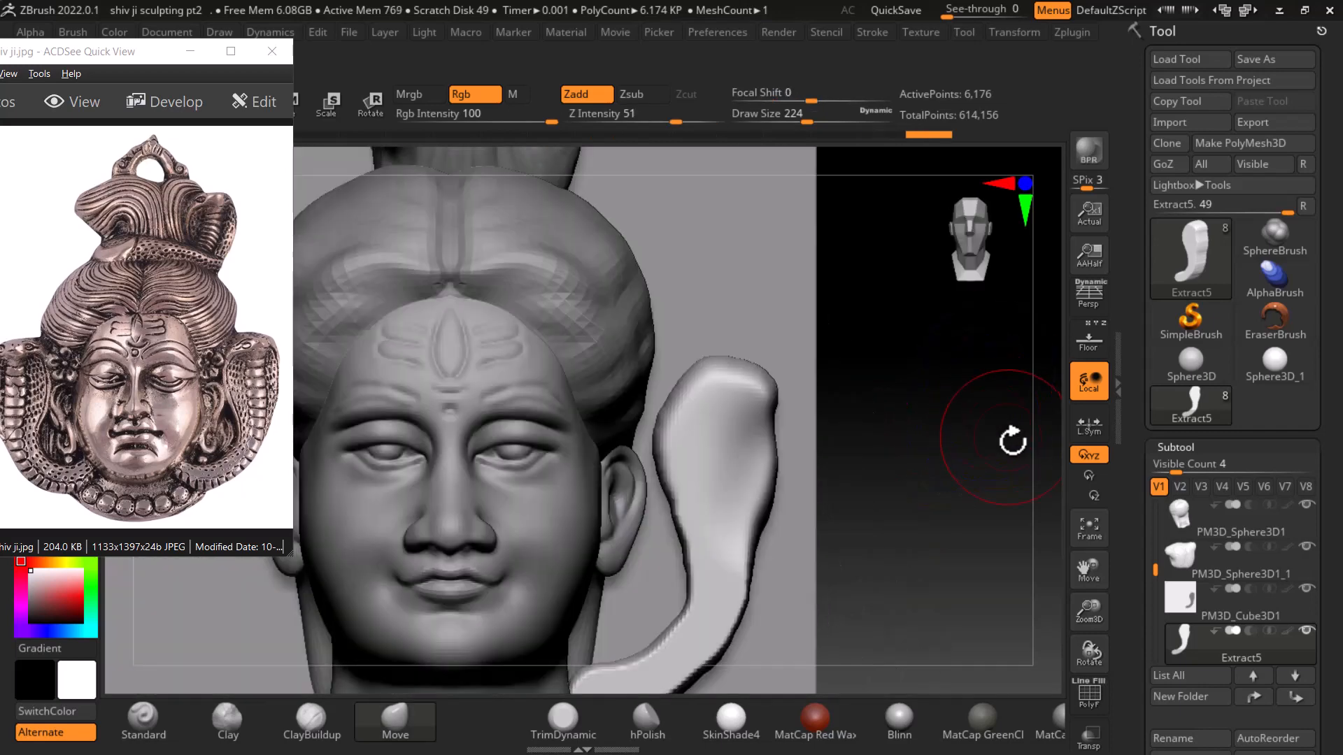
Hide every subtool except the extracted snake, Extract5
{"action": "left_click_drag", "start_coordinate": [958, 517], "coordinate": [947, 393], "text": "alt"}
{"action": "left_click_drag", "start_coordinate": [1130, 504], "coordinate": [1131, 388]}
{"action": "left_click_drag", "start_coordinate": [1141, 626], "coordinate": [1134, 485]}
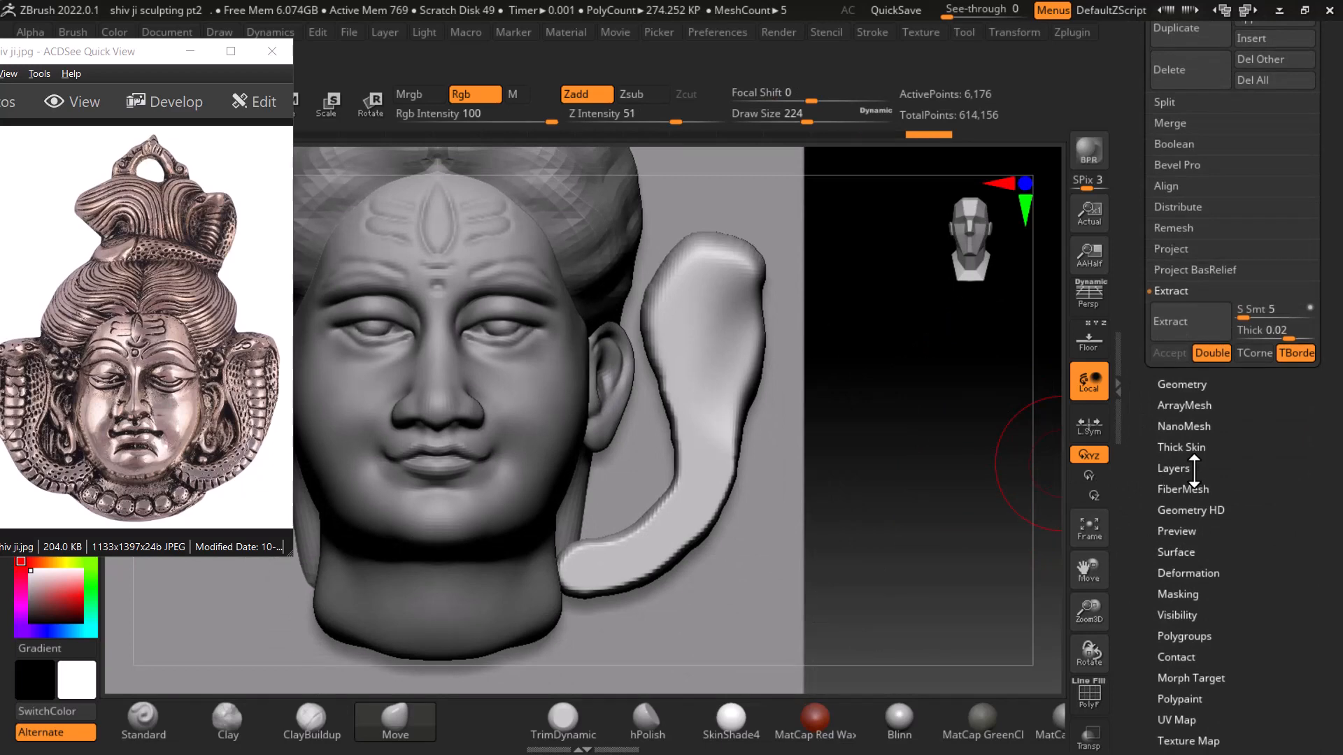
{"action": "left_click_drag", "start_coordinate": [955, 518], "coordinate": [949, 543]}
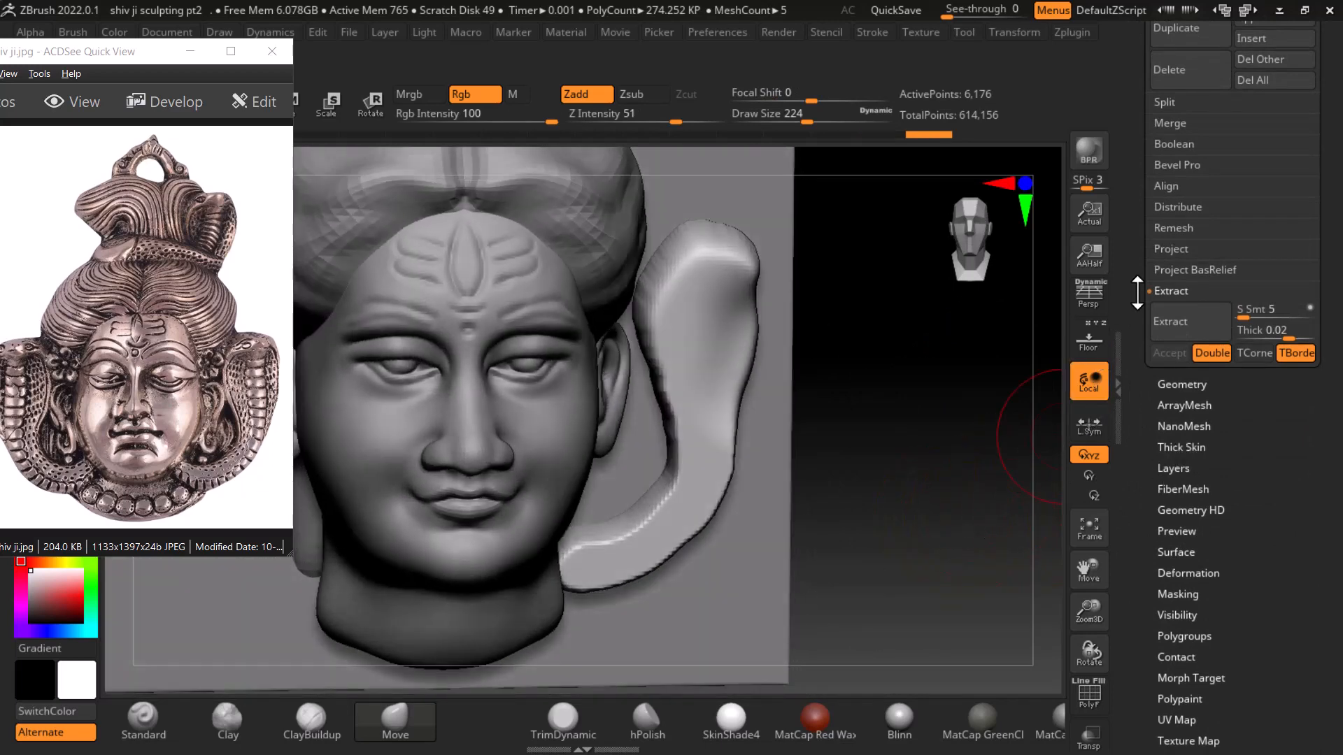
{"action": "left_click_drag", "start_coordinate": [1143, 243], "coordinate": [1139, 389]}
{"action": "left_click", "coordinate": [1305, 194], "text": "shift"}
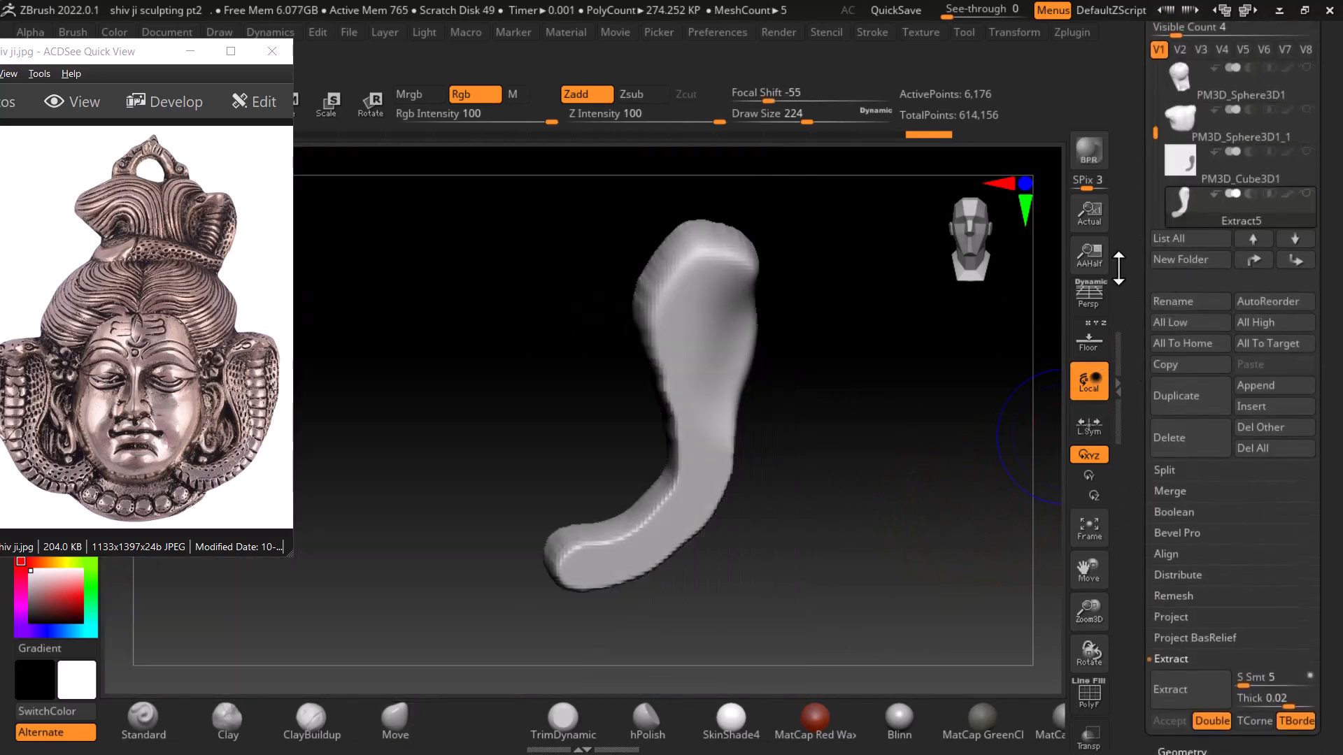
Smooth the ridges and hard edges along the isolated snake's sides, back and tail from several angles
{"action": "left_click_drag", "start_coordinate": [871, 477], "coordinate": [947, 480]}
{"action": "left_click_drag", "start_coordinate": [663, 498], "coordinate": [659, 464], "text": "shift"}
{"action": "left_click_drag", "start_coordinate": [742, 499], "coordinate": [791, 515]}
{"action": "mouse_move", "coordinate": [629, 446]}
{"action": "left_mouse_down", "text": "shift"}
{"action": "mouse_move", "coordinate": [627, 293]}
{"action": "mouse_move", "coordinate": [565, 574]}
{"action": "left_mouse_up", "text": "shift"}
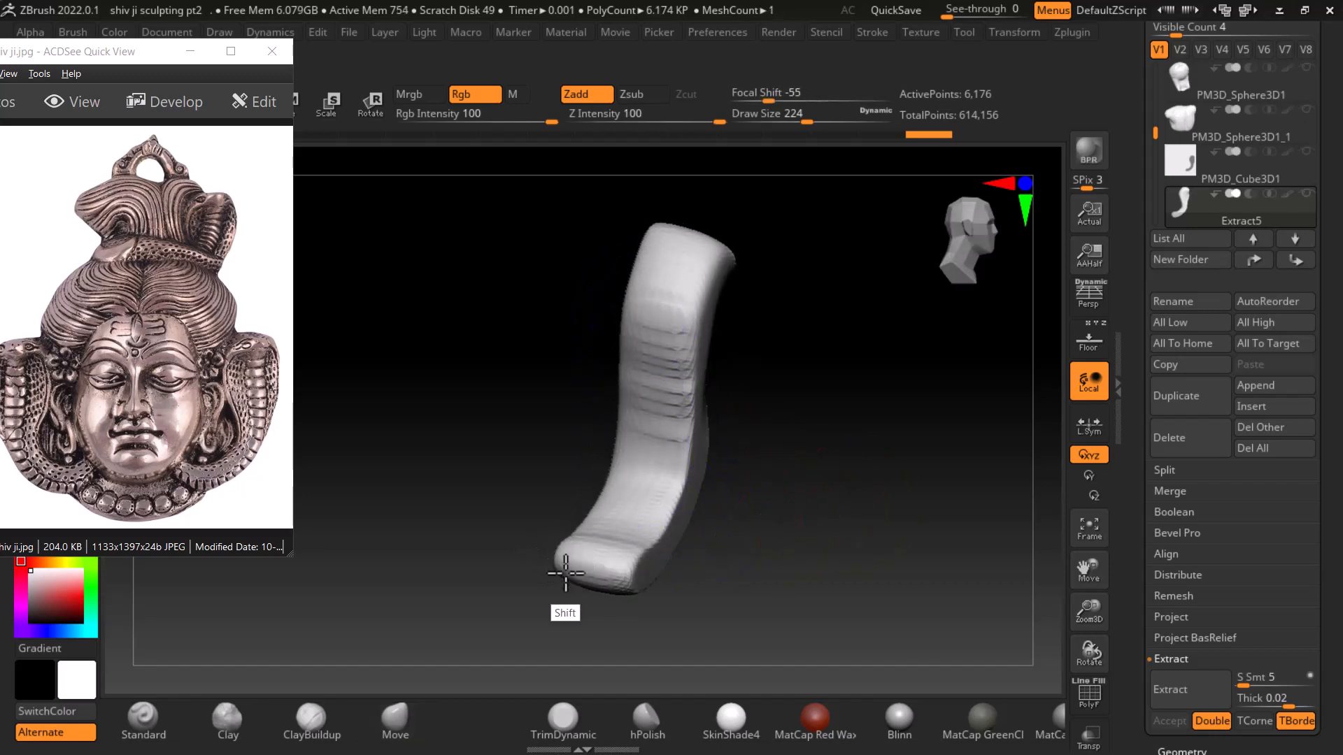
{"action": "left_click_drag", "start_coordinate": [561, 518], "coordinate": [795, 510]}
{"action": "mouse_move", "coordinate": [558, 300]}
{"action": "left_mouse_down", "text": "shift"}
{"action": "mouse_move", "coordinate": [551, 522]}
{"action": "mouse_move", "coordinate": [648, 590]}
{"action": "left_mouse_up", "text": "shift"}
{"action": "left_click_drag", "start_coordinate": [786, 461], "coordinate": [723, 459]}
{"action": "left_click_drag", "start_coordinate": [616, 346], "coordinate": [597, 476], "text": "shift"}
{"action": "mouse_move", "coordinate": [759, 454]}
{"action": "left_mouse_down", "text": "shift"}
{"action": "mouse_move", "coordinate": [713, 448]}
{"action": "mouse_move", "coordinate": [659, 560]}
{"action": "mouse_move", "coordinate": [626, 560]}
{"action": "mouse_move", "coordinate": [683, 516]}
{"action": "mouse_move", "coordinate": [627, 562]}
{"action": "left_mouse_up", "text": "shift"}
{"action": "left_click_drag", "start_coordinate": [902, 502], "coordinate": [699, 377]}
{"action": "key", "text": "shift"}
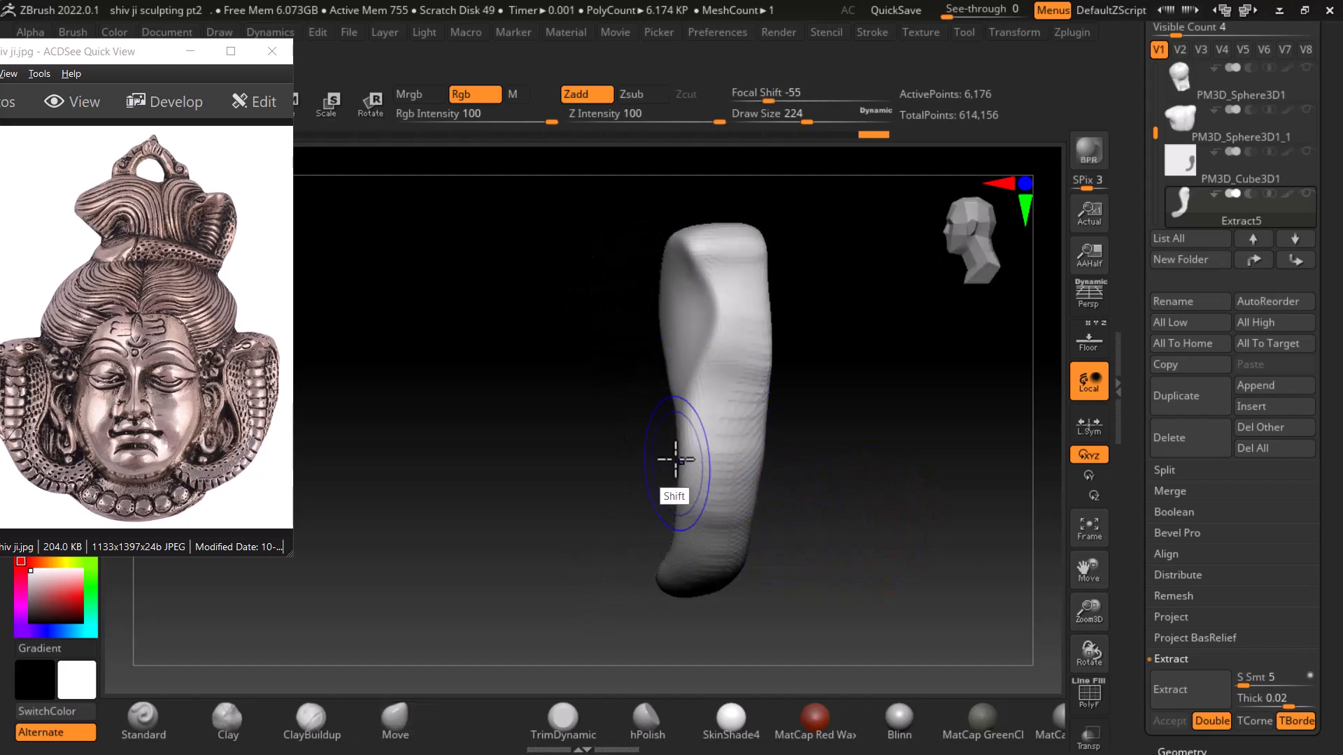
{"action": "mouse_move", "coordinate": [675, 460]}
{"action": "left_mouse_down"}
{"action": "mouse_move", "coordinate": [929, 527]}
{"action": "mouse_move", "coordinate": [809, 492]}
{"action": "mouse_move", "coordinate": [869, 489]}
{"action": "left_mouse_up"}
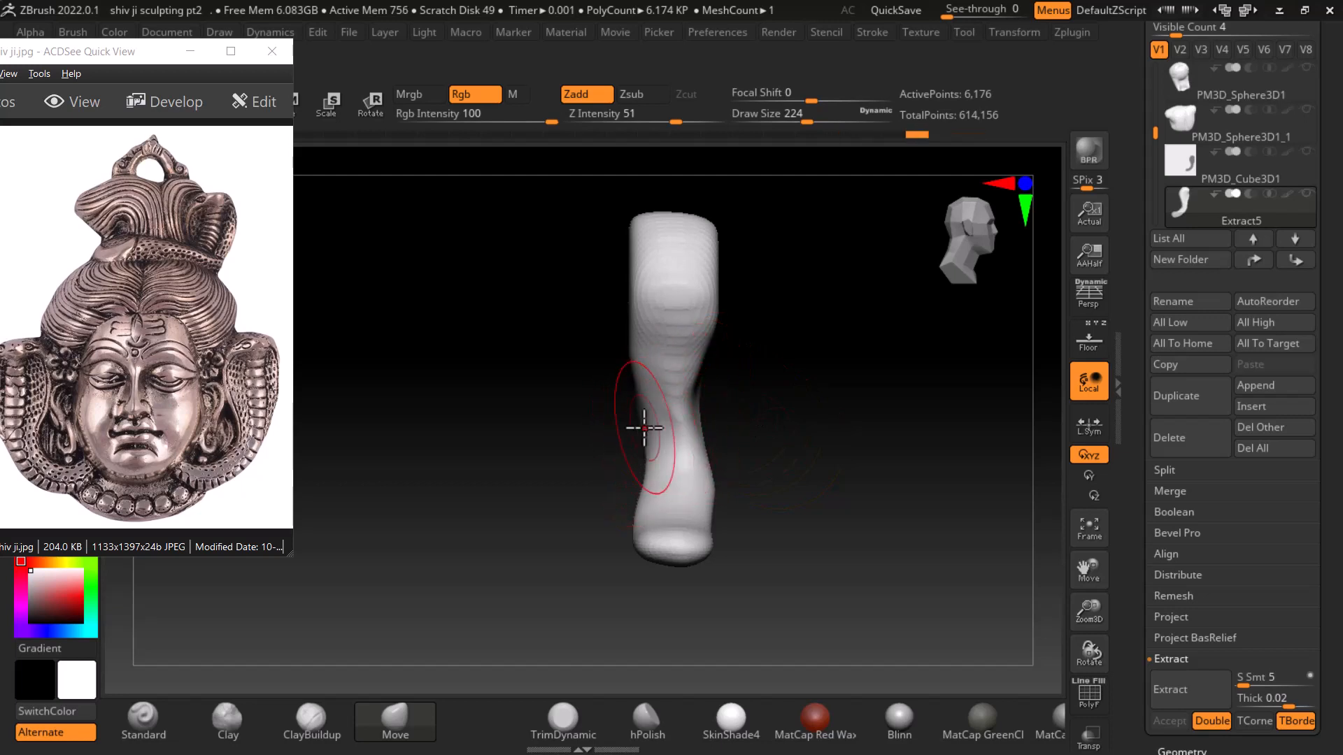
Reduce the Move brush to draw size 140 and deepen the hollow beneath the overhanging top of the snake's hood
{"action": "left_click_drag", "start_coordinate": [799, 405], "coordinate": [820, 489]}
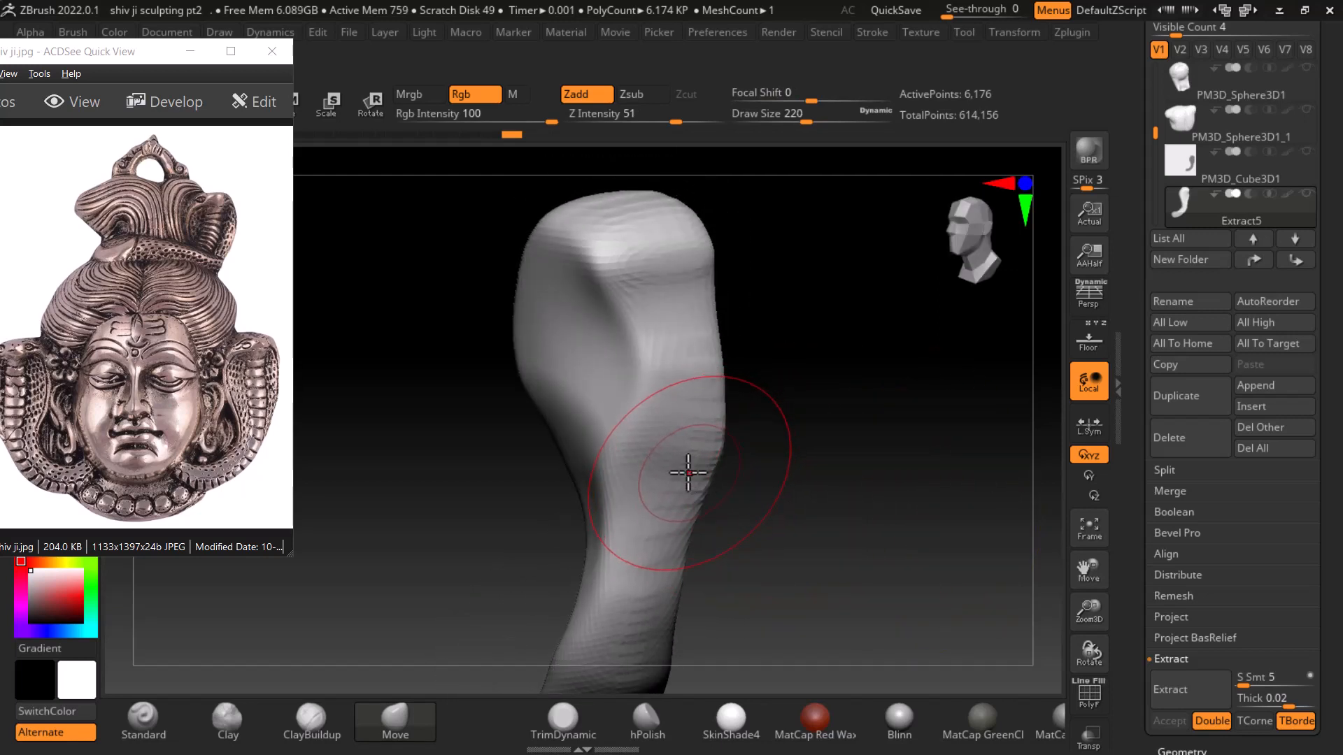
{"action": "key", "text": "["}
{"action": "key", "text": "["}
{"action": "key", "text": "["}
{"action": "key", "text": "["}
{"action": "key", "text": "["}
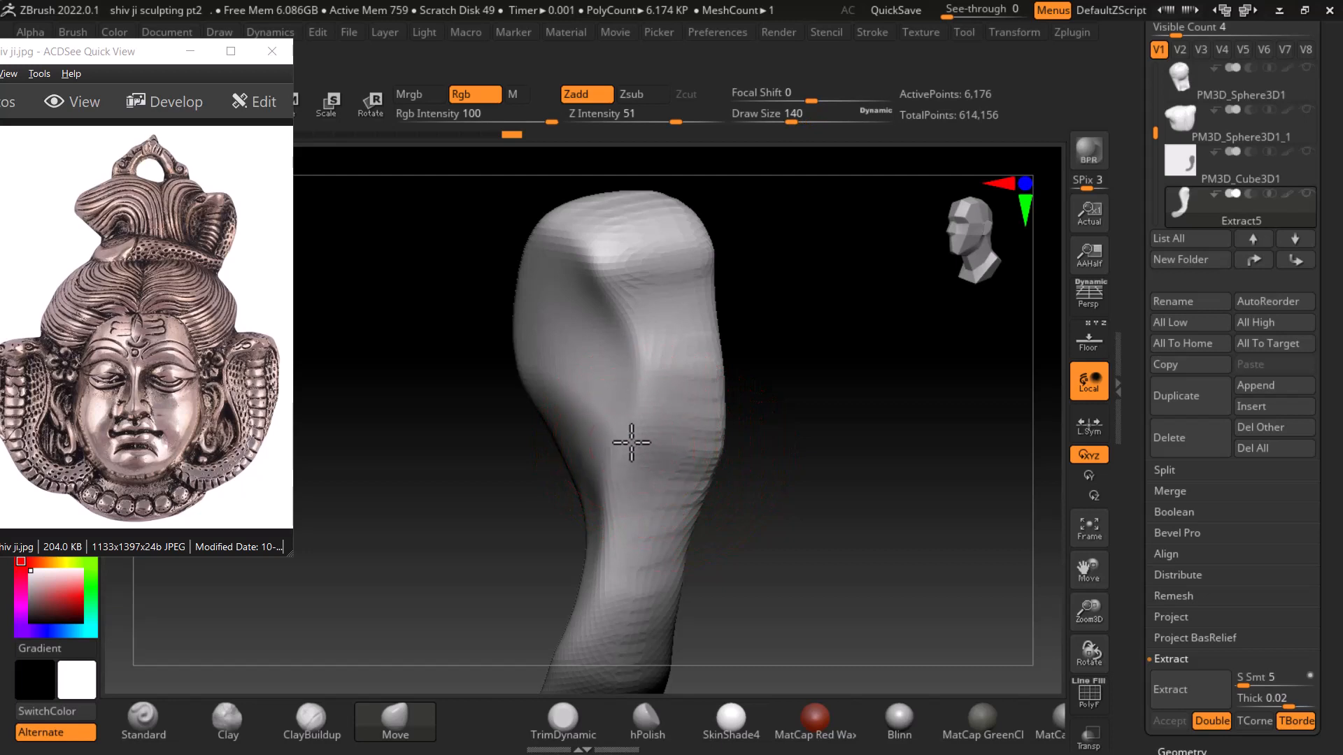
{"action": "left_click_drag", "start_coordinate": [631, 442], "coordinate": [636, 441]}
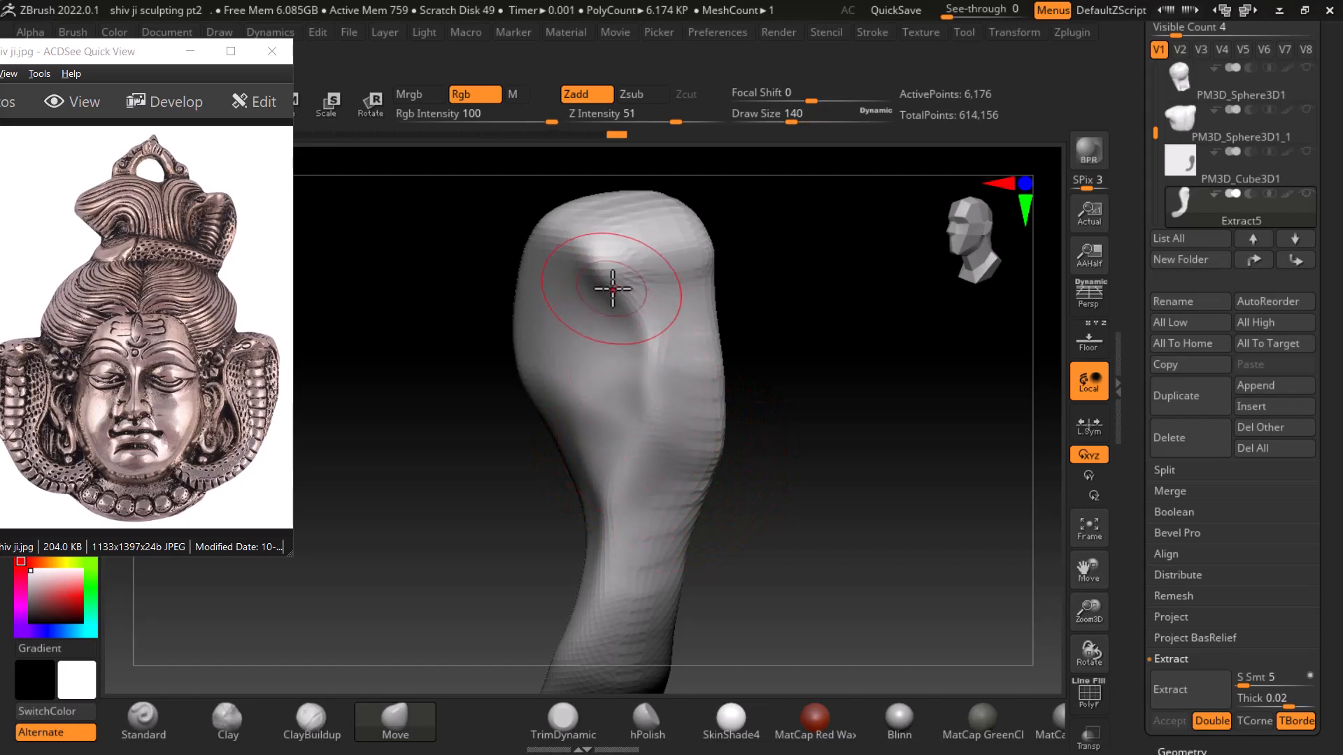
{"action": "left_click_drag", "start_coordinate": [734, 294], "coordinate": [772, 383]}
{"action": "mouse_move", "coordinate": [595, 378]}
{"action": "left_mouse_down"}
{"action": "mouse_move", "coordinate": [569, 354]}
{"action": "mouse_move", "coordinate": [564, 428]}
{"action": "mouse_move", "coordinate": [535, 372]}
{"action": "mouse_move", "coordinate": [577, 515]}
{"action": "left_mouse_up"}
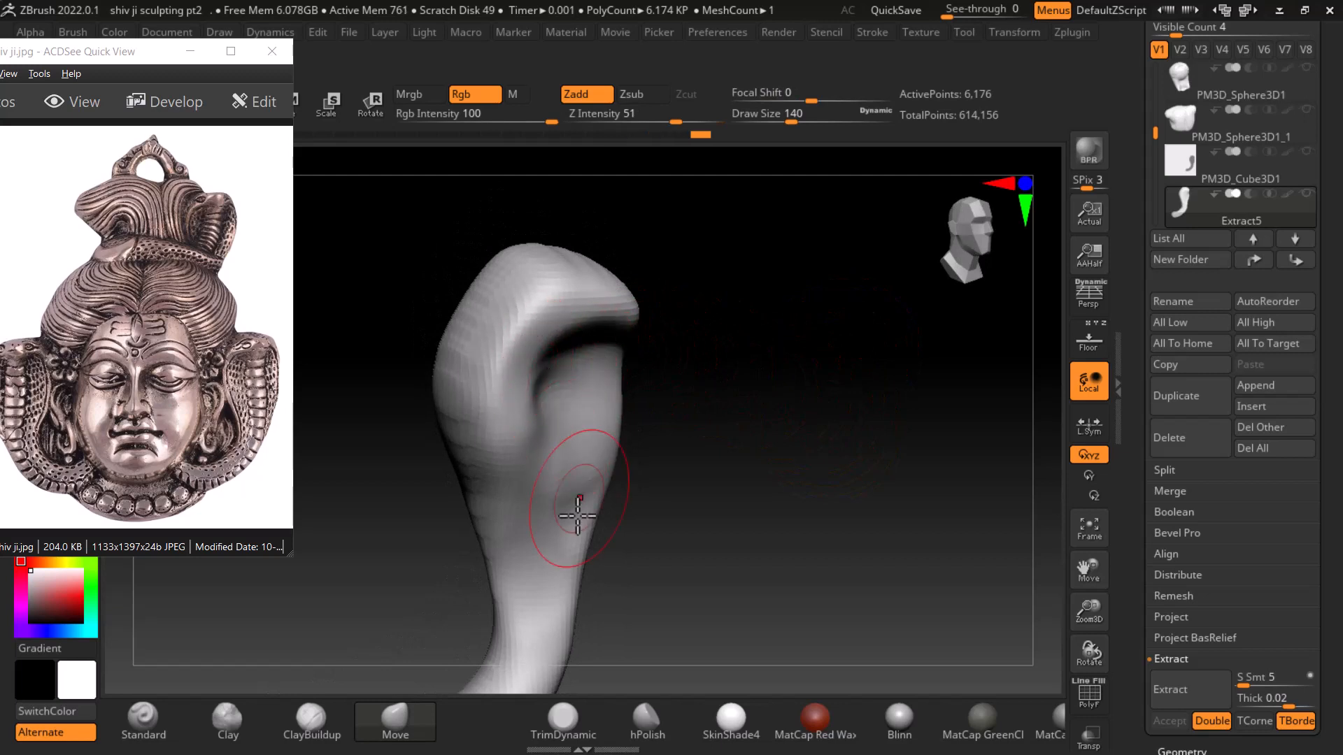
Set the ClayBuildup brush's Z Intensity to 1 and sculpt the hollow inside the hood, carving inward at draw size 76
{"action": "left_click", "coordinate": [311, 737]}
{"action": "mouse_move", "coordinate": [692, 439]}
{"action": "left_mouse_down"}
{"action": "mouse_move", "coordinate": [549, 375]}
{"action": "mouse_move", "coordinate": [540, 486]}
{"action": "mouse_move", "coordinate": [629, 298]}
{"action": "left_mouse_up"}
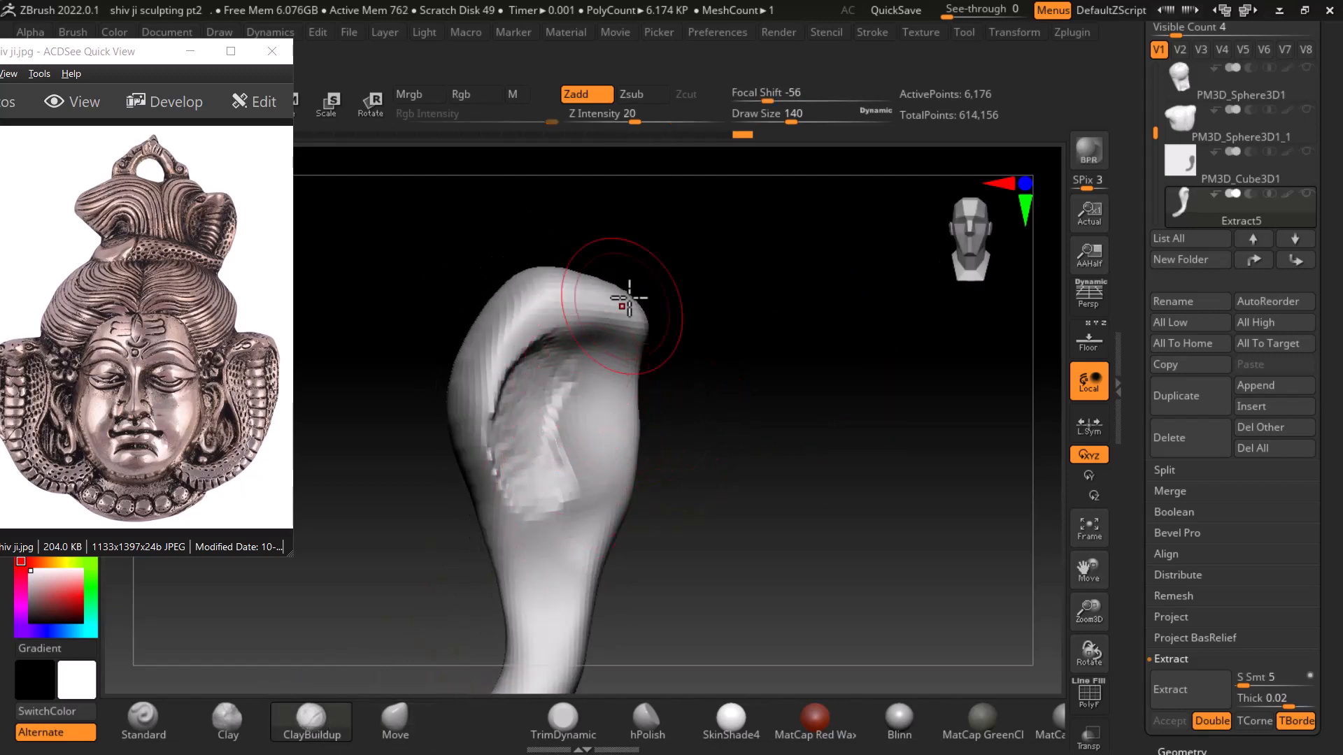
{"action": "left_click_drag", "start_coordinate": [633, 122], "coordinate": [580, 123]}
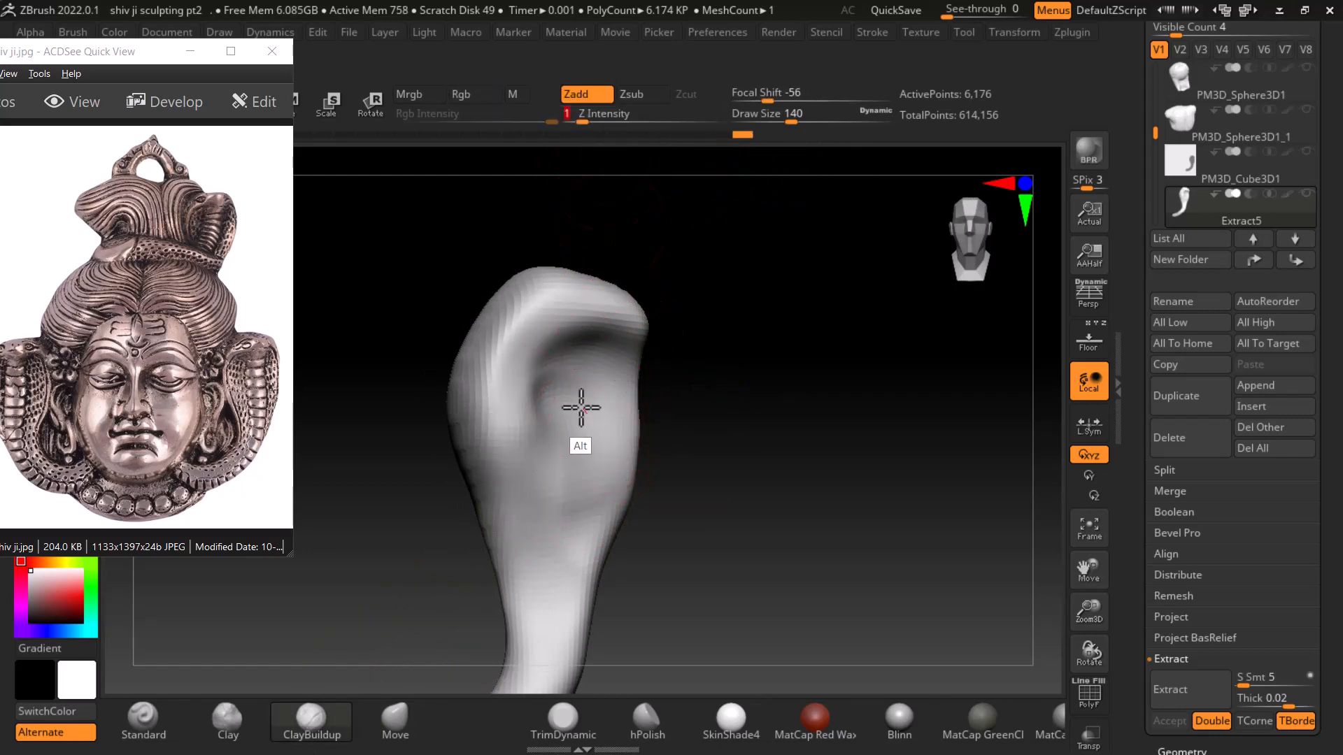
{"action": "left_click_drag", "start_coordinate": [561, 403], "coordinate": [608, 380]}
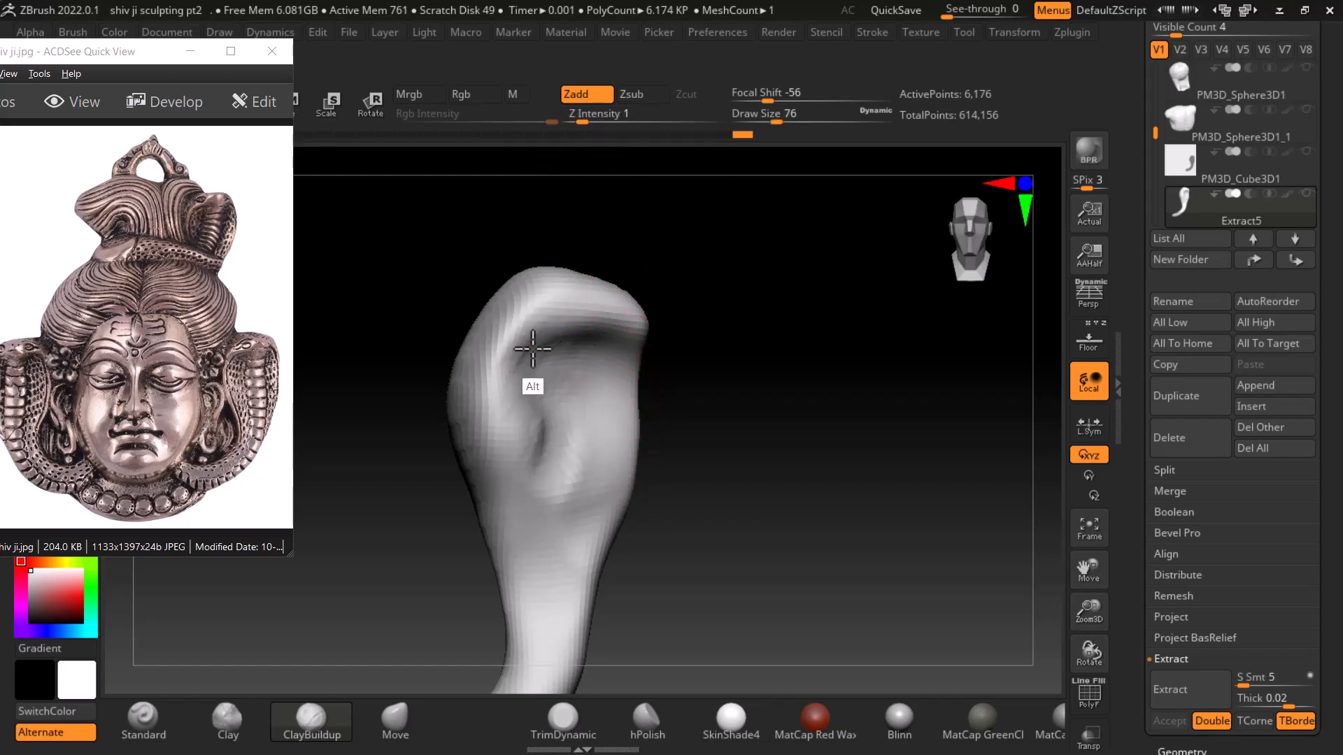
{"action": "mouse_move", "coordinate": [539, 442]}
{"action": "left_mouse_down", "text": "alt"}
{"action": "mouse_move", "coordinate": [575, 489]}
{"action": "mouse_move", "coordinate": [521, 456]}
{"action": "left_mouse_up", "text": "alt"}
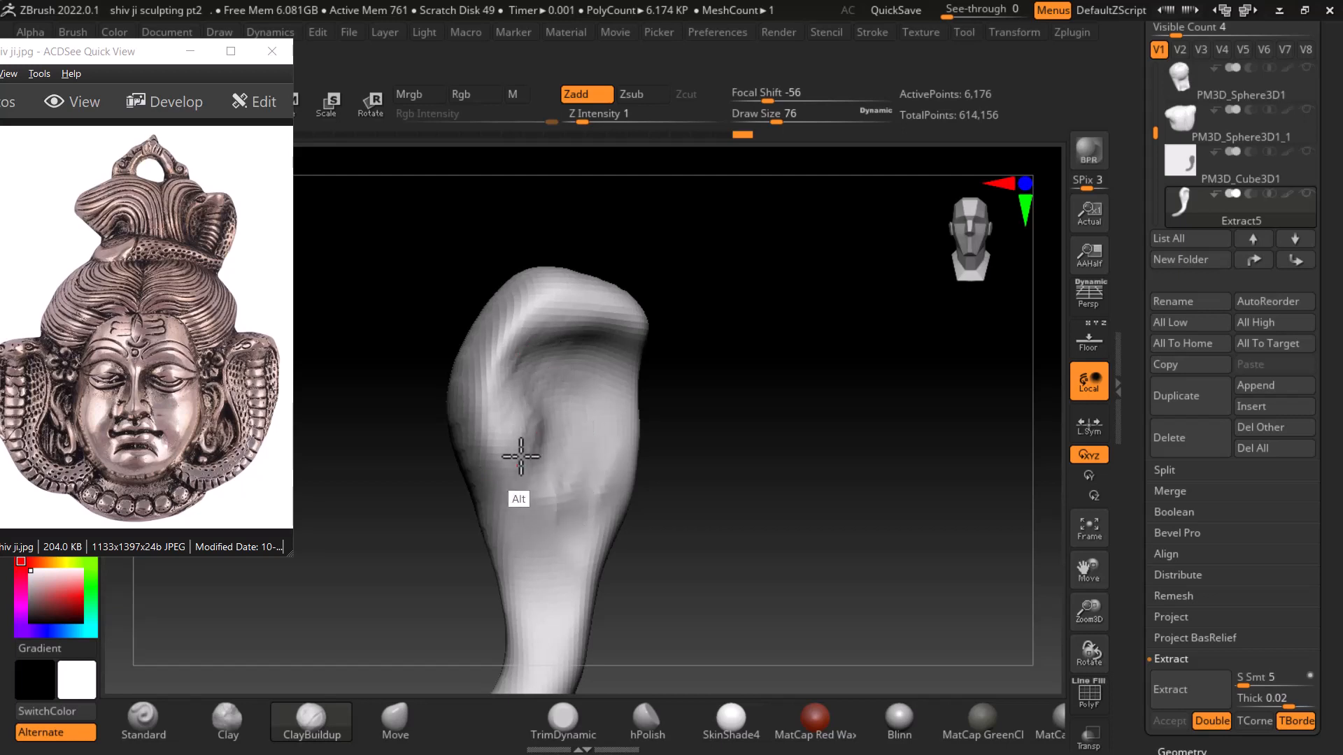
Smooth the hood's hollow, outer side and back, enlarging the brush to draw size 104 for the back
{"action": "left_click_drag", "start_coordinate": [790, 511], "coordinate": [808, 357], "text": "alt"}
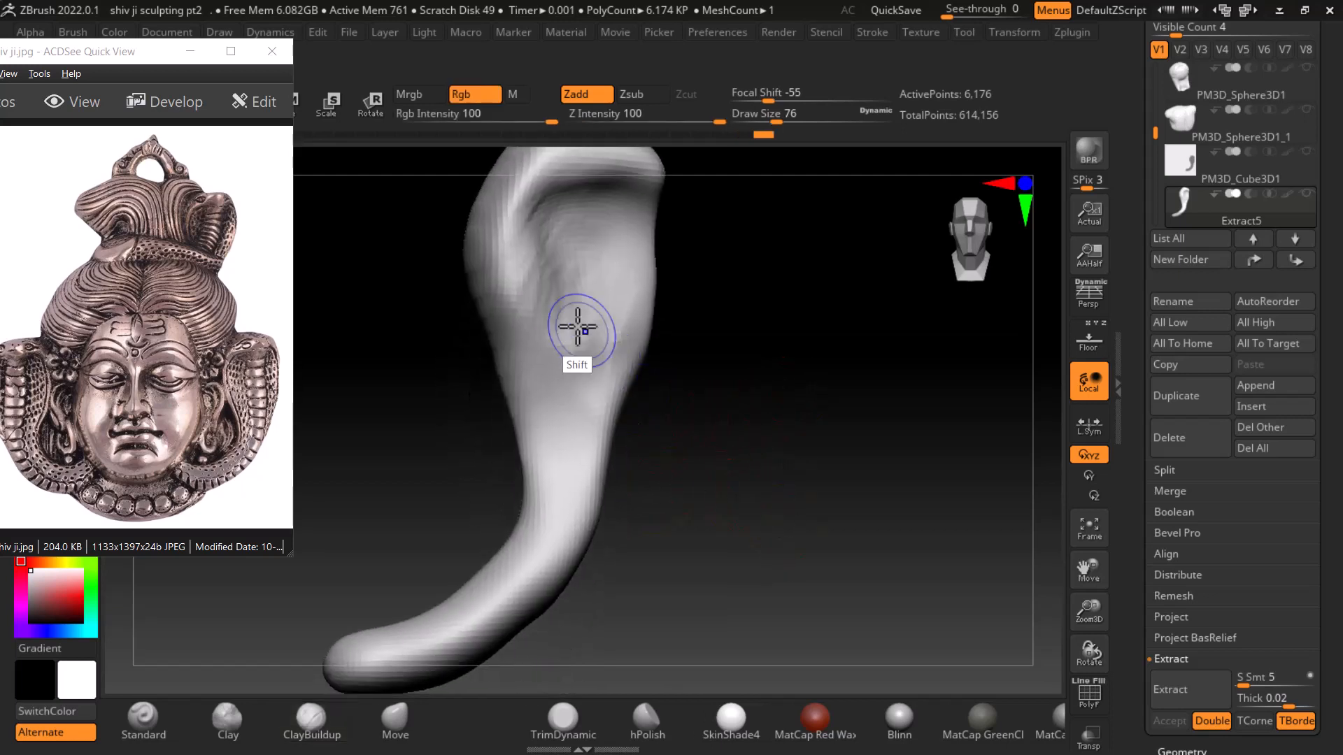
{"action": "mouse_move", "coordinate": [562, 229]}
{"action": "left_mouse_down", "text": "shift"}
{"action": "mouse_move", "coordinate": [534, 263]}
{"action": "mouse_move", "coordinate": [584, 340]}
{"action": "mouse_move", "coordinate": [501, 309]}
{"action": "mouse_move", "coordinate": [893, 512]}
{"action": "mouse_move", "coordinate": [812, 452]}
{"action": "left_mouse_up", "text": "shift"}
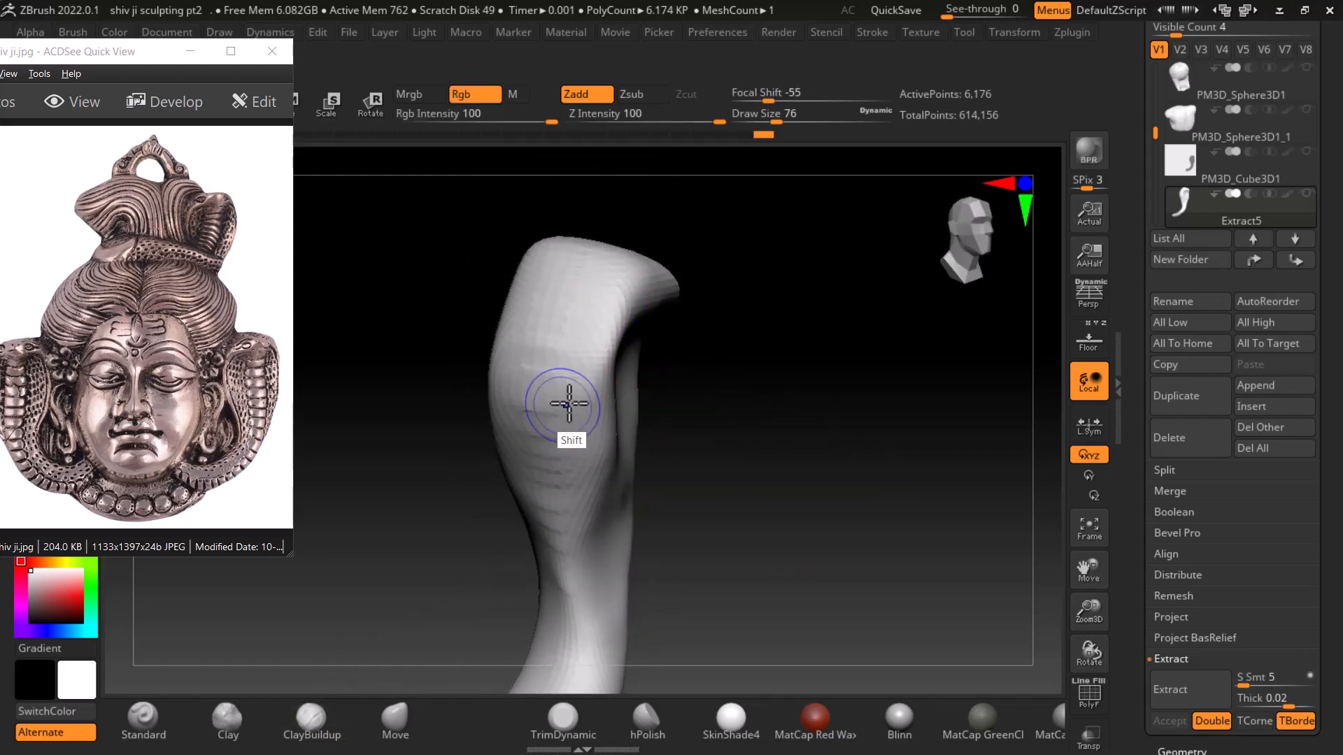
{"action": "mouse_move", "coordinate": [728, 429]}
{"action": "left_mouse_down"}
{"action": "mouse_move", "coordinate": [779, 456]}
{"action": "mouse_move", "coordinate": [531, 385]}
{"action": "left_mouse_up"}
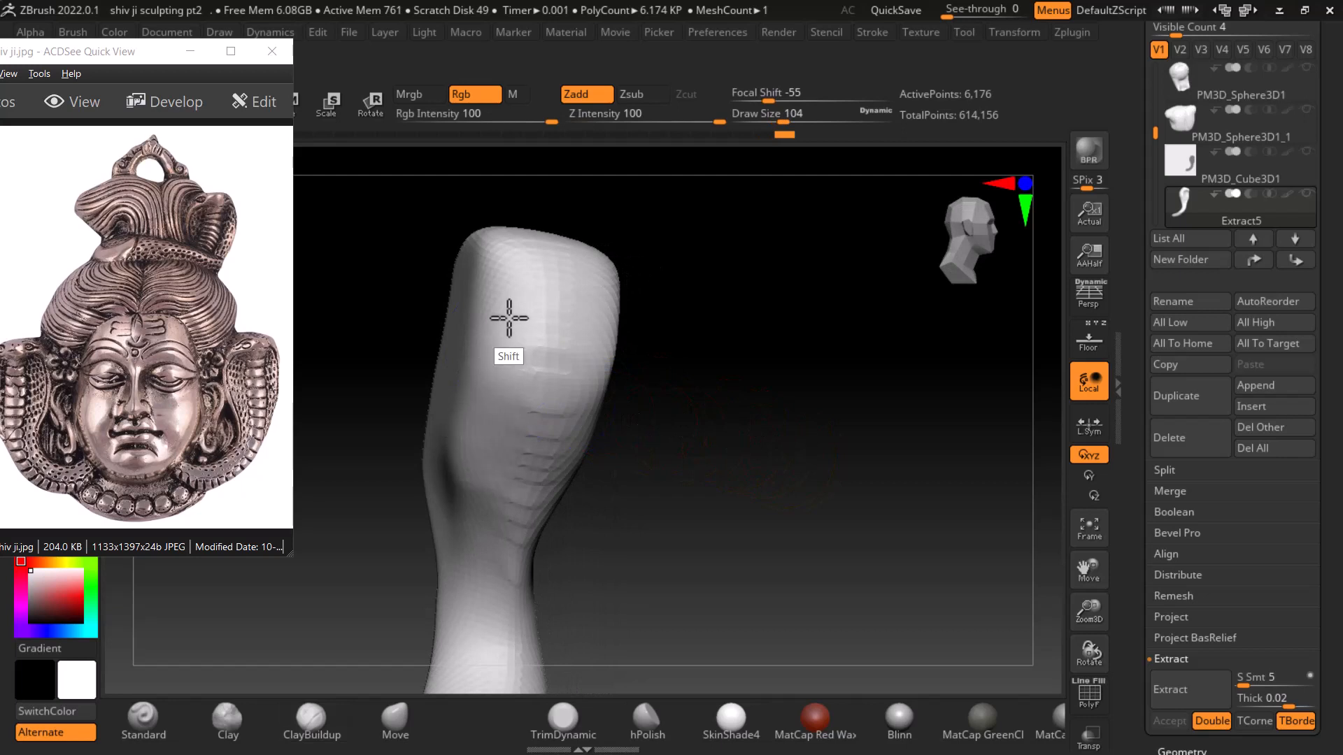
{"action": "left_click_drag", "start_coordinate": [488, 264], "coordinate": [517, 390]}
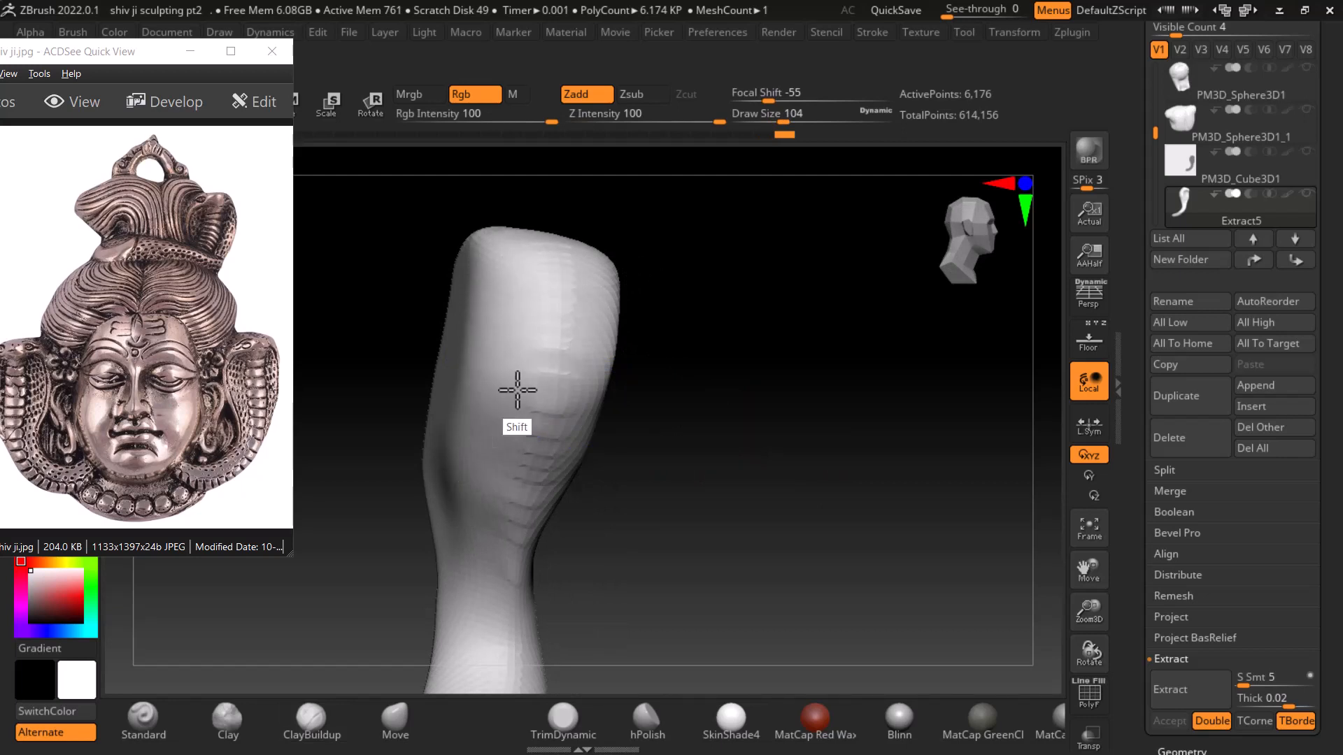
Enlarge the Move brush to draw size 172 and reshape the side and overhanging top of the snake's hood from several angles
{"action": "mouse_move", "coordinate": [758, 459]}
{"action": "left_mouse_down"}
{"action": "mouse_move", "coordinate": [800, 438]}
{"action": "mouse_move", "coordinate": [753, 437]}
{"action": "mouse_move", "coordinate": [642, 399]}
{"action": "mouse_move", "coordinate": [729, 459]}
{"action": "mouse_move", "coordinate": [540, 389]}
{"action": "left_mouse_up"}
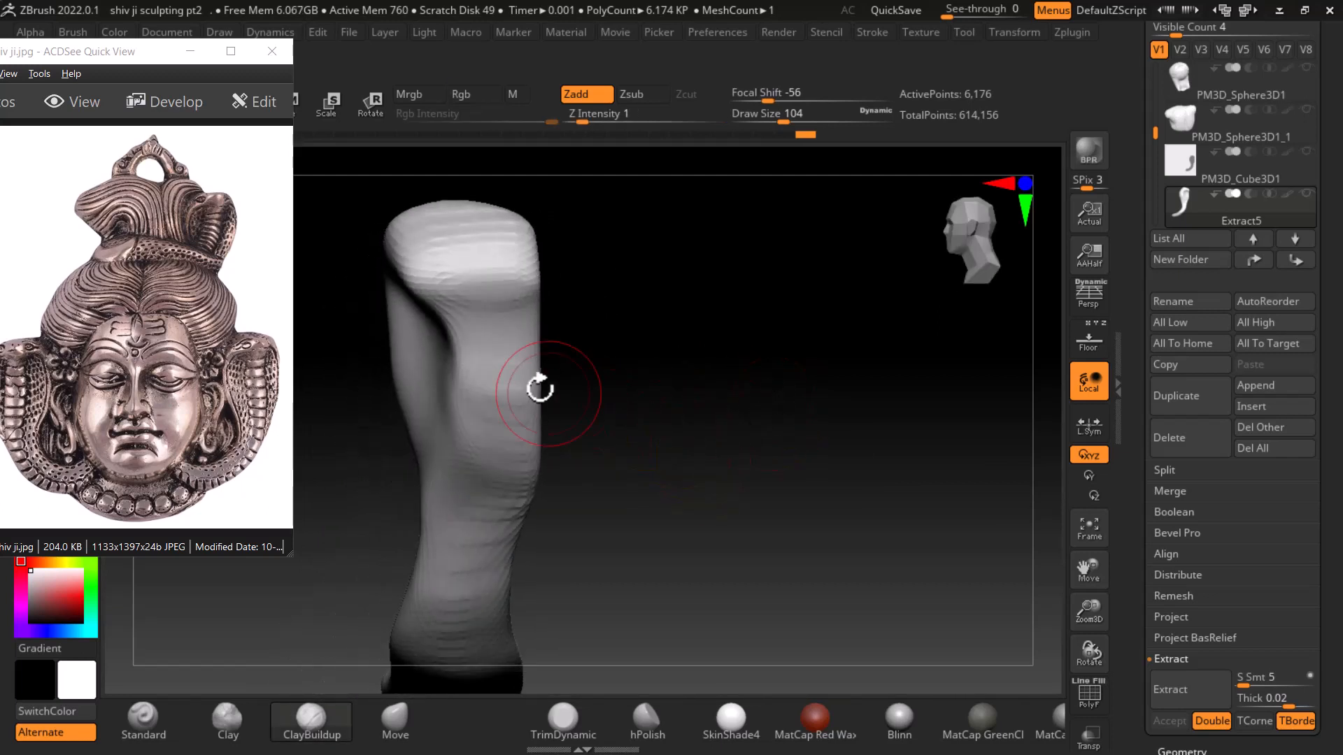
{"action": "left_click", "coordinate": [429, 731]}
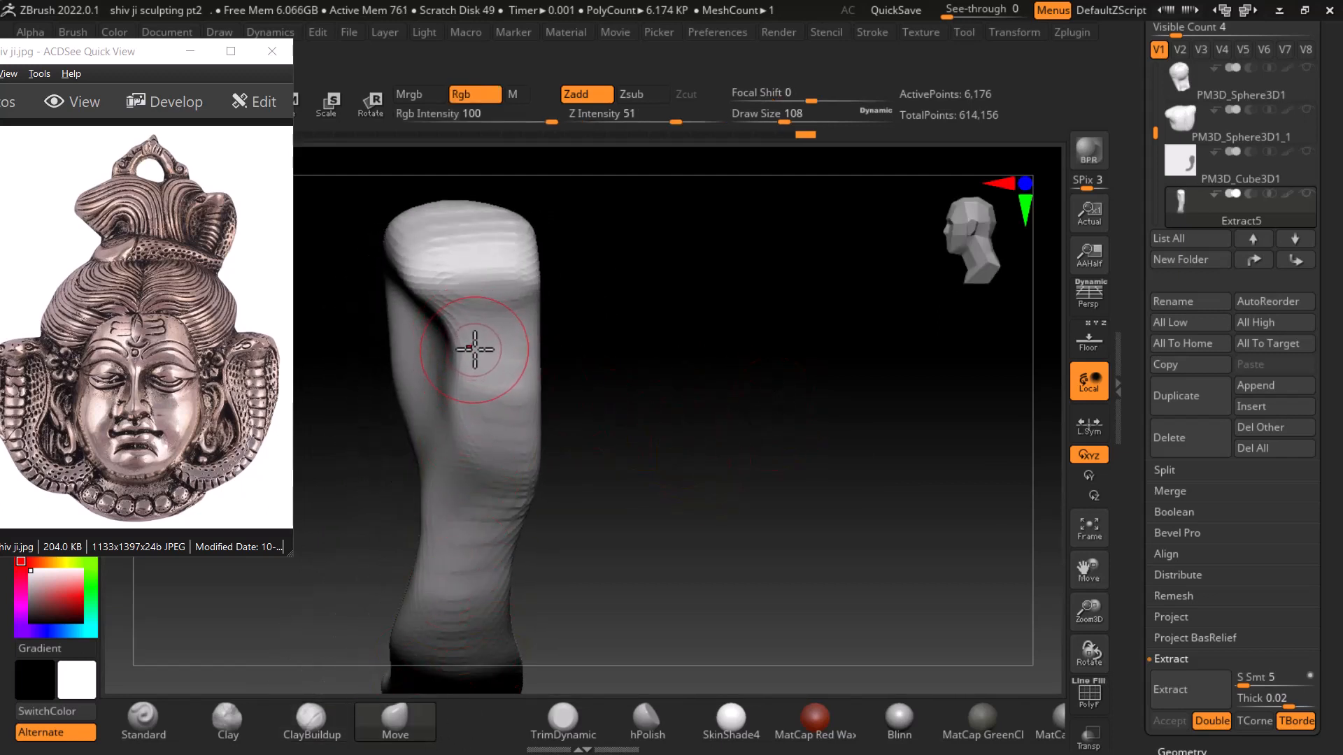
{"action": "key", "text": "bracketright"}
{"action": "key", "text": "bracketright"}
{"action": "key", "text": "bracketright"}
{"action": "key", "text": "bracketright"}
{"action": "left_click_drag", "start_coordinate": [455, 333], "coordinate": [480, 397]}
{"action": "mouse_move", "coordinate": [642, 353]}
{"action": "left_mouse_down"}
{"action": "mouse_move", "coordinate": [713, 348]}
{"action": "mouse_move", "coordinate": [758, 419]}
{"action": "mouse_move", "coordinate": [667, 402]}
{"action": "left_mouse_up"}
{"action": "left_click_drag", "start_coordinate": [606, 314], "coordinate": [596, 321]}
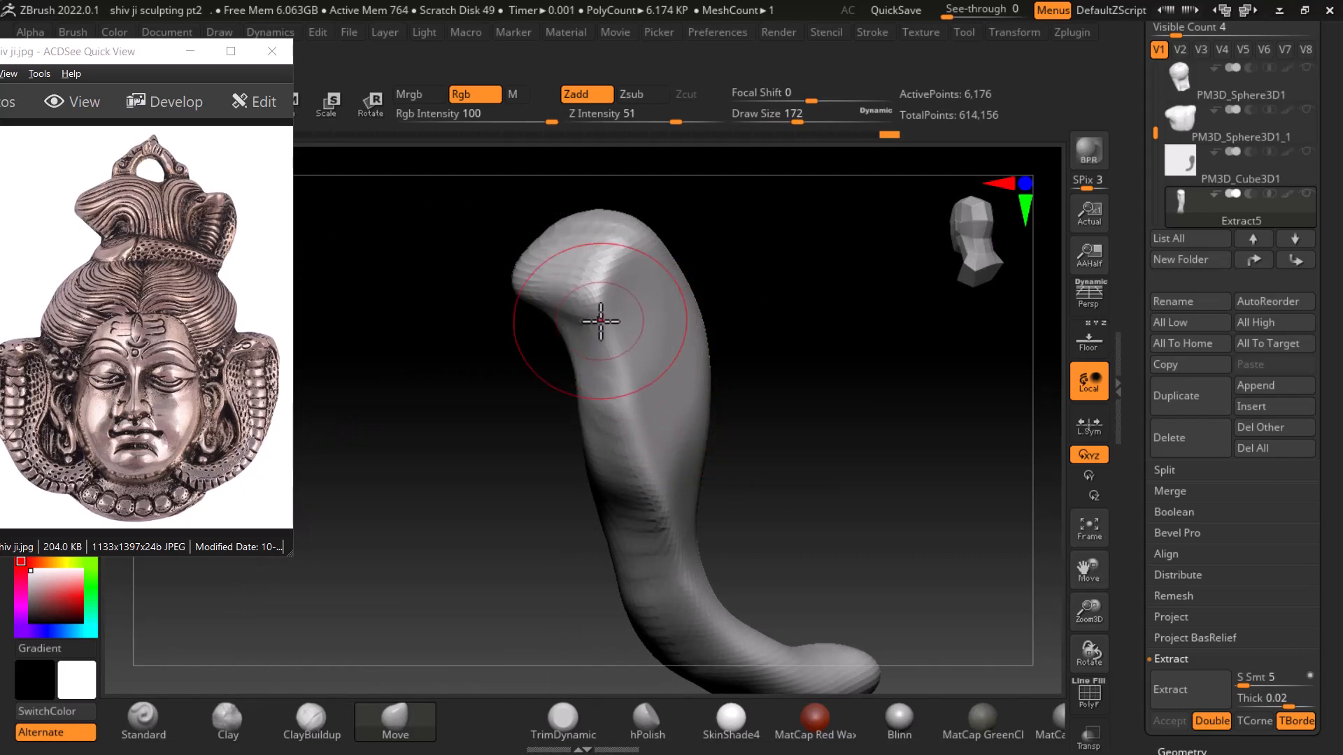
{"action": "mouse_move", "coordinate": [785, 325]}
{"action": "left_mouse_down"}
{"action": "mouse_move", "coordinate": [804, 343]}
{"action": "mouse_move", "coordinate": [793, 368]}
{"action": "left_mouse_up"}
{"action": "left_click_drag", "start_coordinate": [656, 342], "coordinate": [666, 299]}
{"action": "left_click_drag", "start_coordinate": [770, 275], "coordinate": [745, 303]}
Switch to the ClayBuildup brush and smooth the hood's sides, rim and front from several angles at draw size 172
{"action": "left_click", "coordinate": [311, 721]}
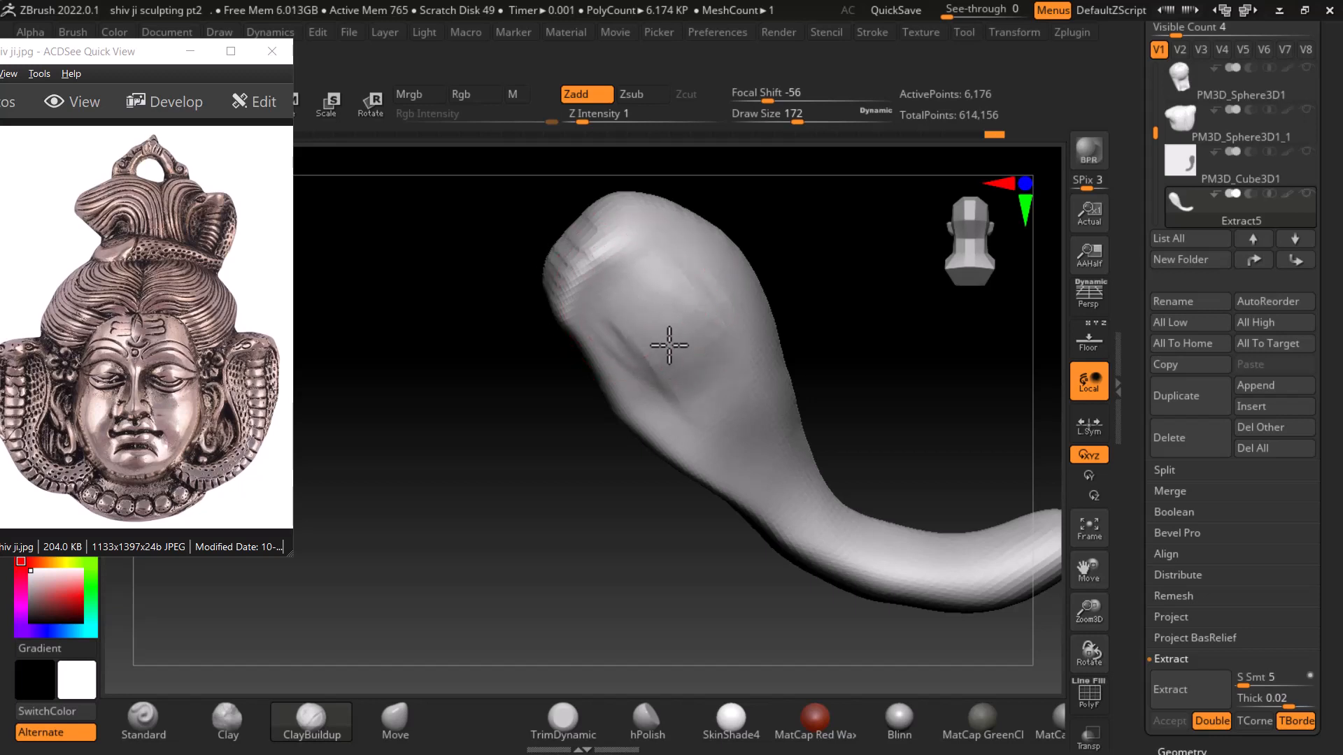
{"action": "mouse_move", "coordinate": [832, 311]}
{"action": "left_mouse_down"}
{"action": "mouse_move", "coordinate": [887, 318]}
{"action": "mouse_move", "coordinate": [882, 305]}
{"action": "left_mouse_up"}
{"action": "left_click_drag", "start_coordinate": [615, 279], "coordinate": [507, 273], "text": "shift"}
{"action": "left_click_drag", "start_coordinate": [817, 326], "coordinate": [882, 320]}
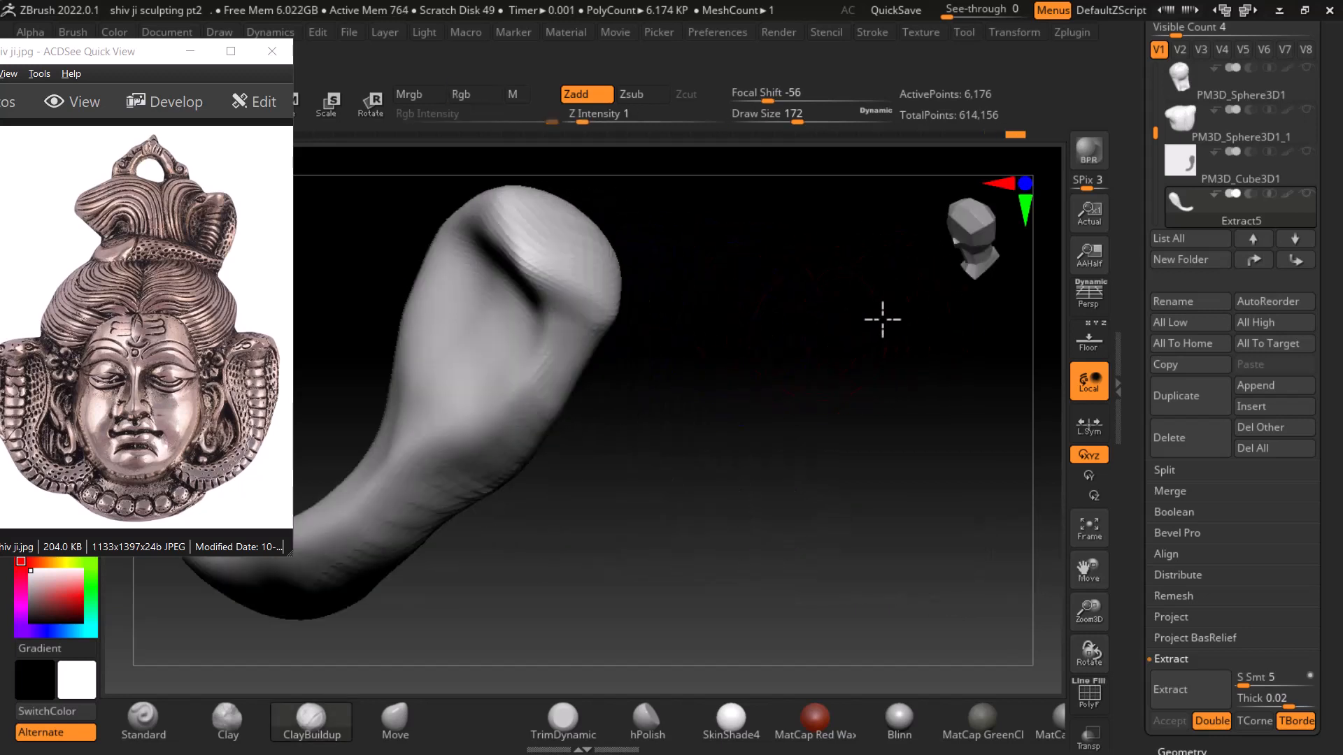
{"action": "left_click_drag", "start_coordinate": [665, 252], "coordinate": [762, 279], "text": "shift"}
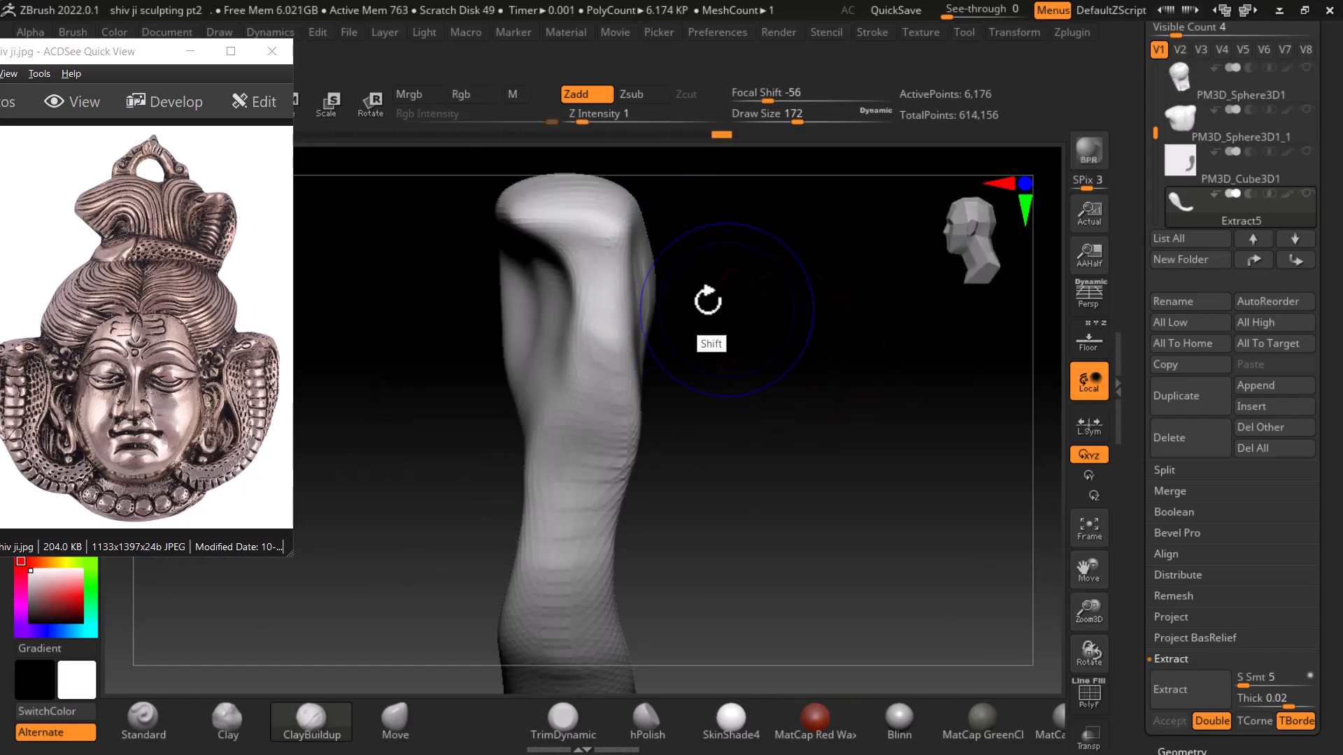
{"action": "mouse_move", "coordinate": [626, 242]}
{"action": "left_mouse_down", "text": "shift"}
{"action": "mouse_move", "coordinate": [624, 216]}
{"action": "mouse_move", "coordinate": [632, 286]}
{"action": "left_mouse_up", "text": "shift"}
{"action": "left_click_drag", "start_coordinate": [728, 468], "coordinate": [891, 422], "text": "shift"}
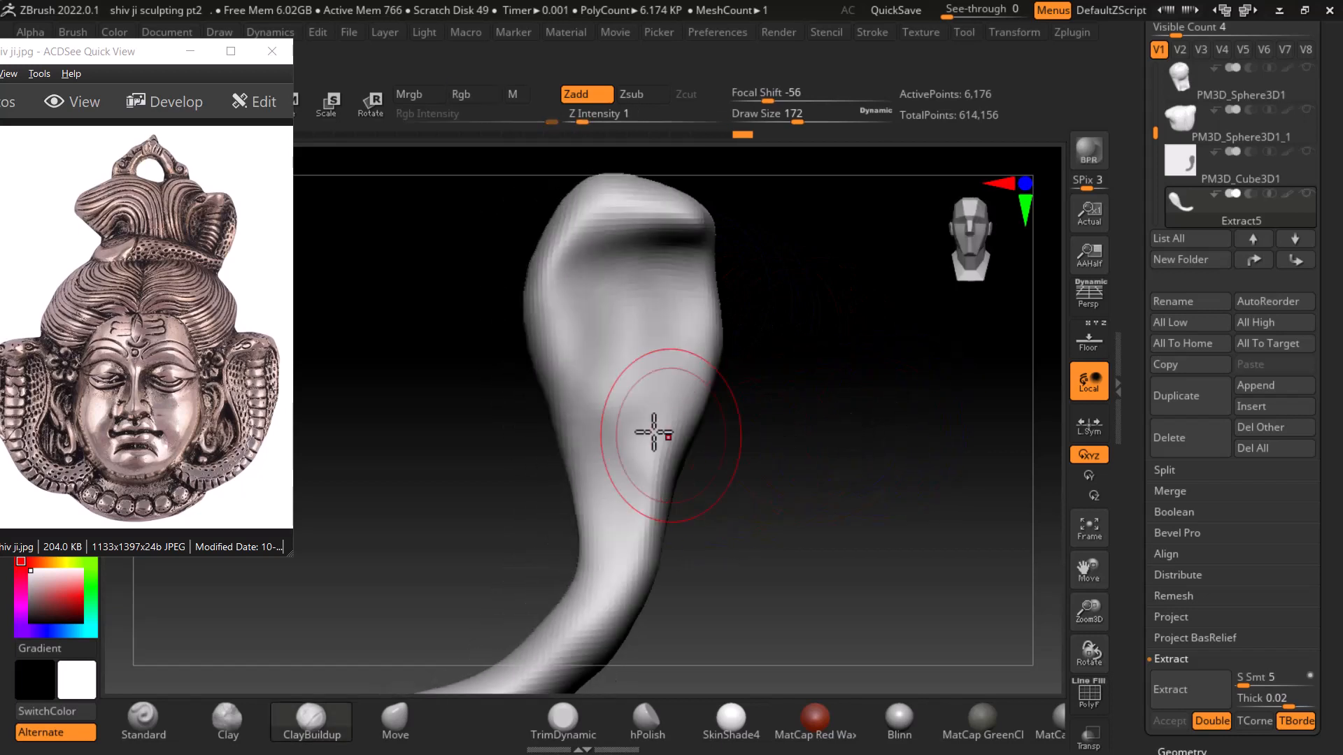
{"action": "mouse_move", "coordinate": [654, 432]}
{"action": "left_mouse_down", "text": "shift"}
{"action": "mouse_move", "coordinate": [578, 396]}
{"action": "mouse_move", "coordinate": [554, 335]}
{"action": "mouse_move", "coordinate": [578, 192]}
{"action": "mouse_move", "coordinate": [609, 175]}
{"action": "mouse_move", "coordinate": [560, 216]}
{"action": "mouse_move", "coordinate": [571, 236]}
{"action": "left_mouse_up", "text": "shift"}
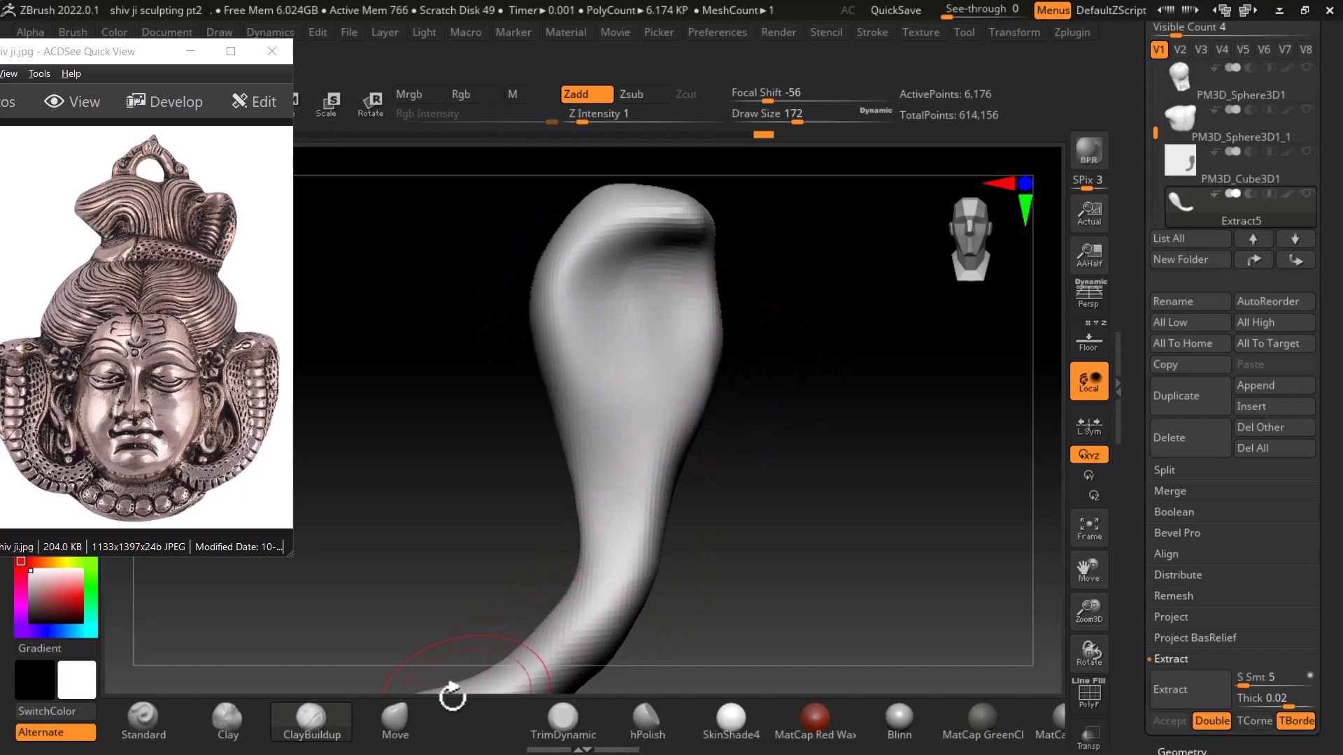
Show the reference image and push the inner edge of the hood out with the Move brush to match its outline
{"action": "left_click", "coordinate": [400, 720]}
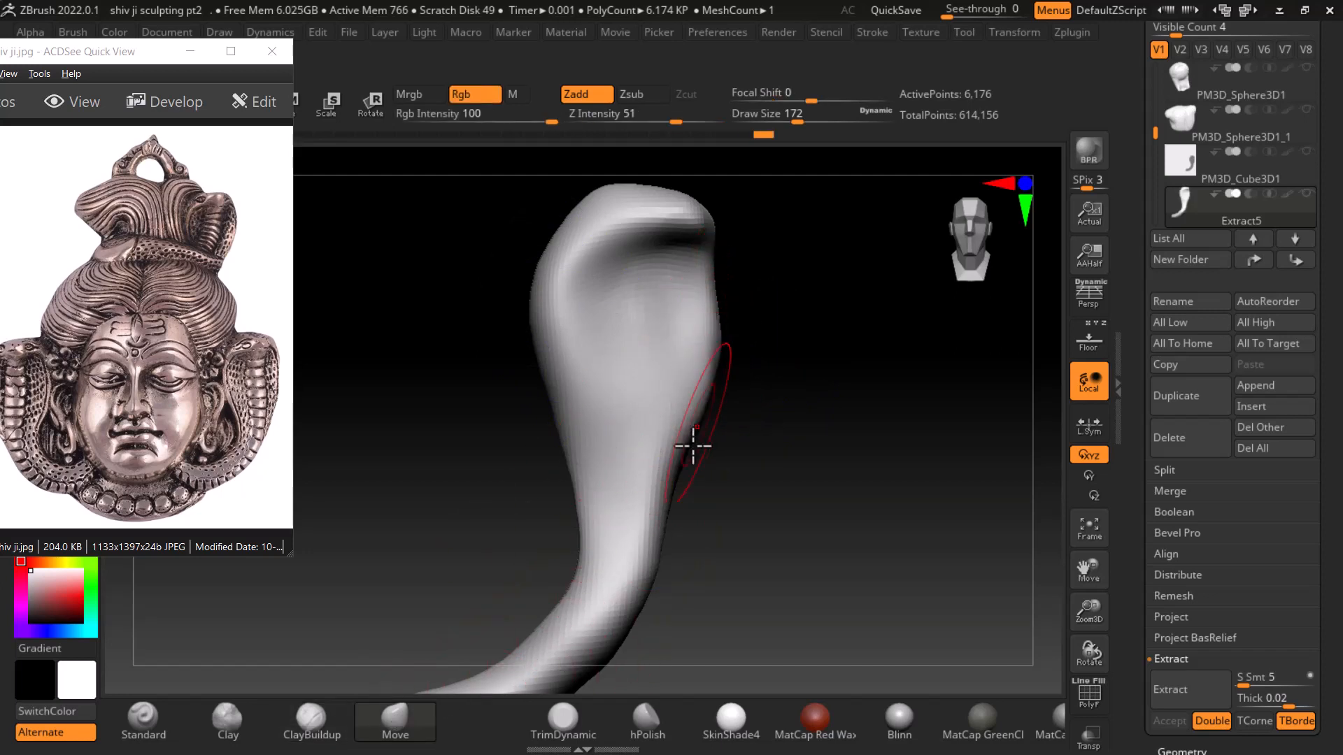
{"action": "left_click_drag", "start_coordinate": [763, 499], "coordinate": [778, 460], "text": "alt"}
{"action": "left_click", "coordinate": [1078, 351]}
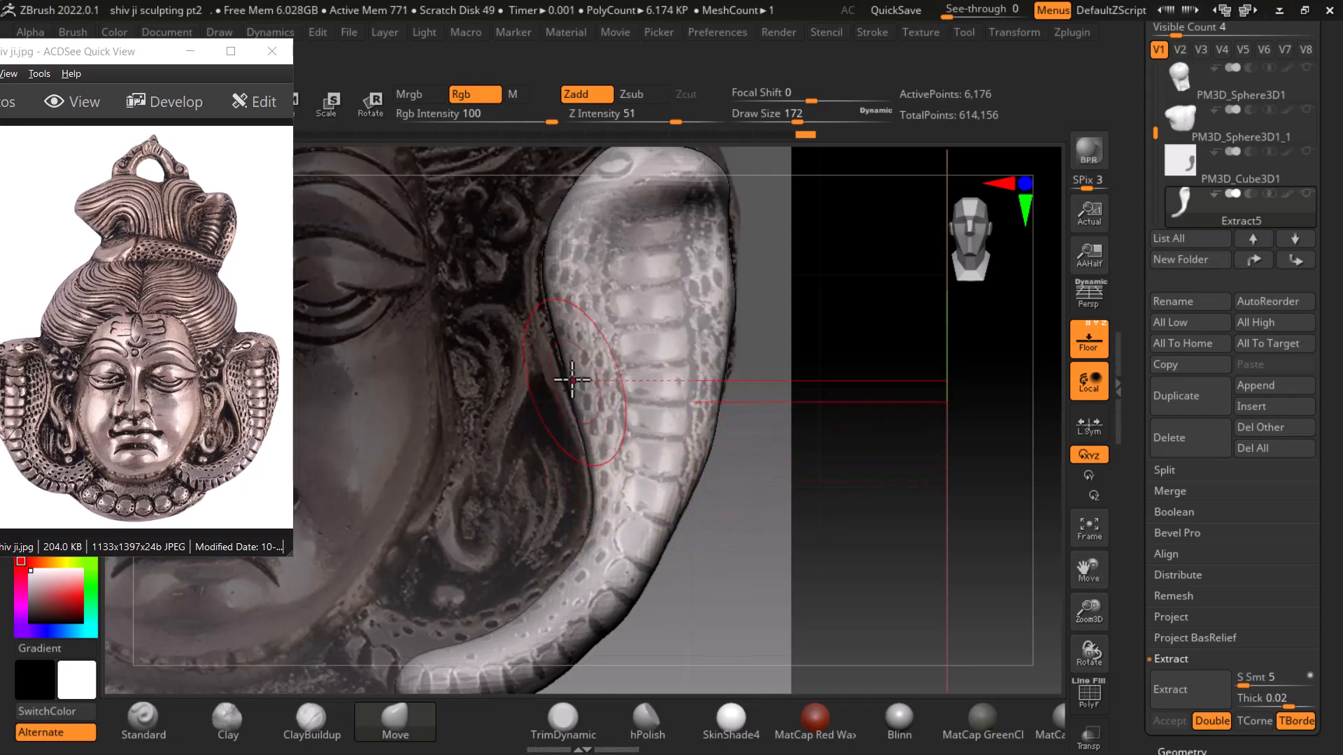
{"action": "mouse_move", "coordinate": [548, 242]}
{"action": "left_mouse_down"}
{"action": "mouse_move", "coordinate": [535, 224]}
{"action": "mouse_move", "coordinate": [557, 194]}
{"action": "left_mouse_up"}
{"action": "left_click_drag", "start_coordinate": [550, 310], "coordinate": [542, 315]}
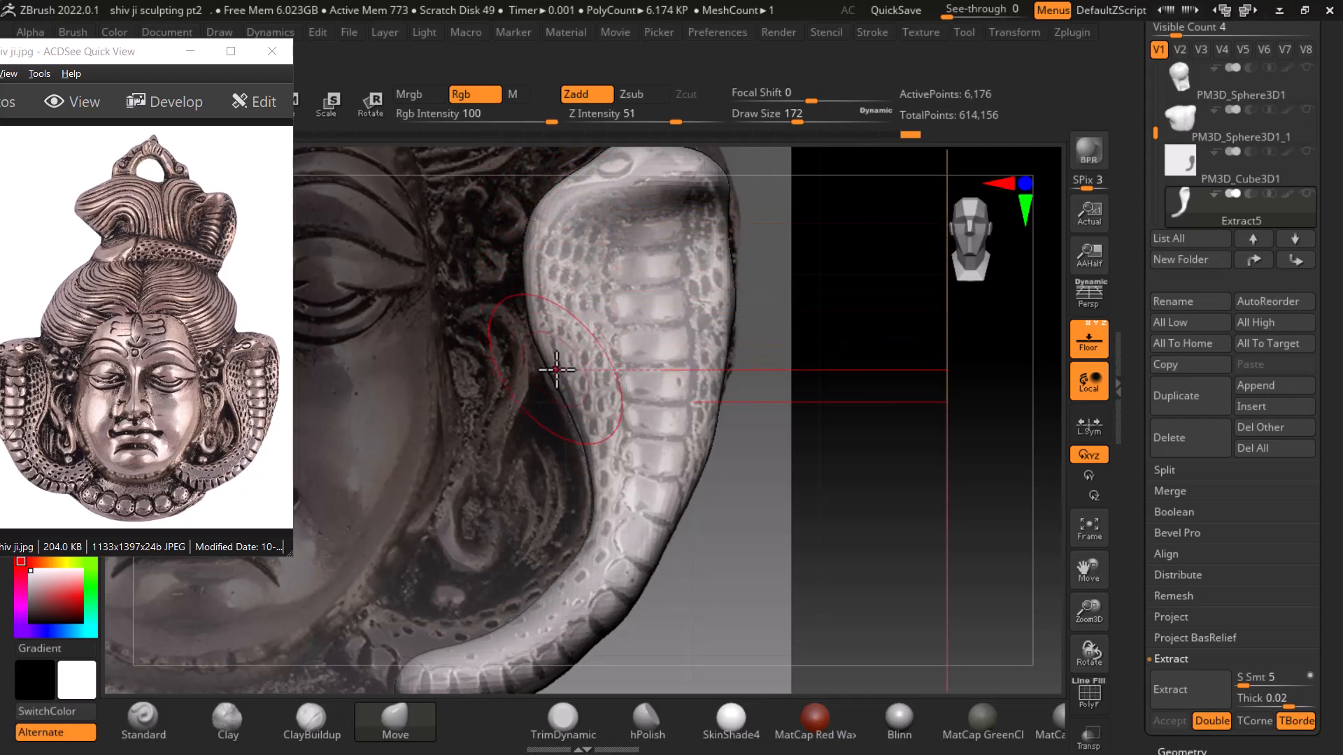
Enlarge the Move brush to draw size 244 and reshape the snake's lower body and tail end to follow the reference
{"action": "left_click_drag", "start_coordinate": [812, 517], "coordinate": [848, 429], "text": "alt"}
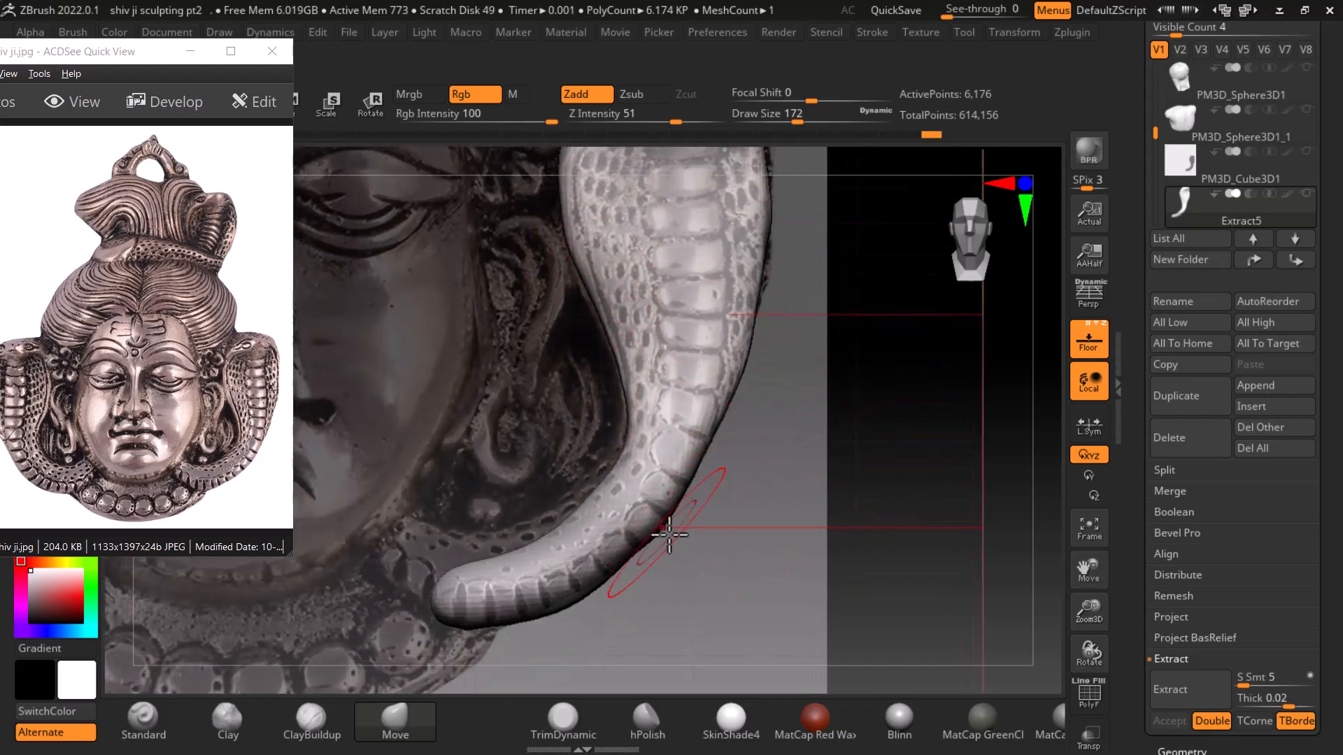
{"action": "key", "text": "]"}
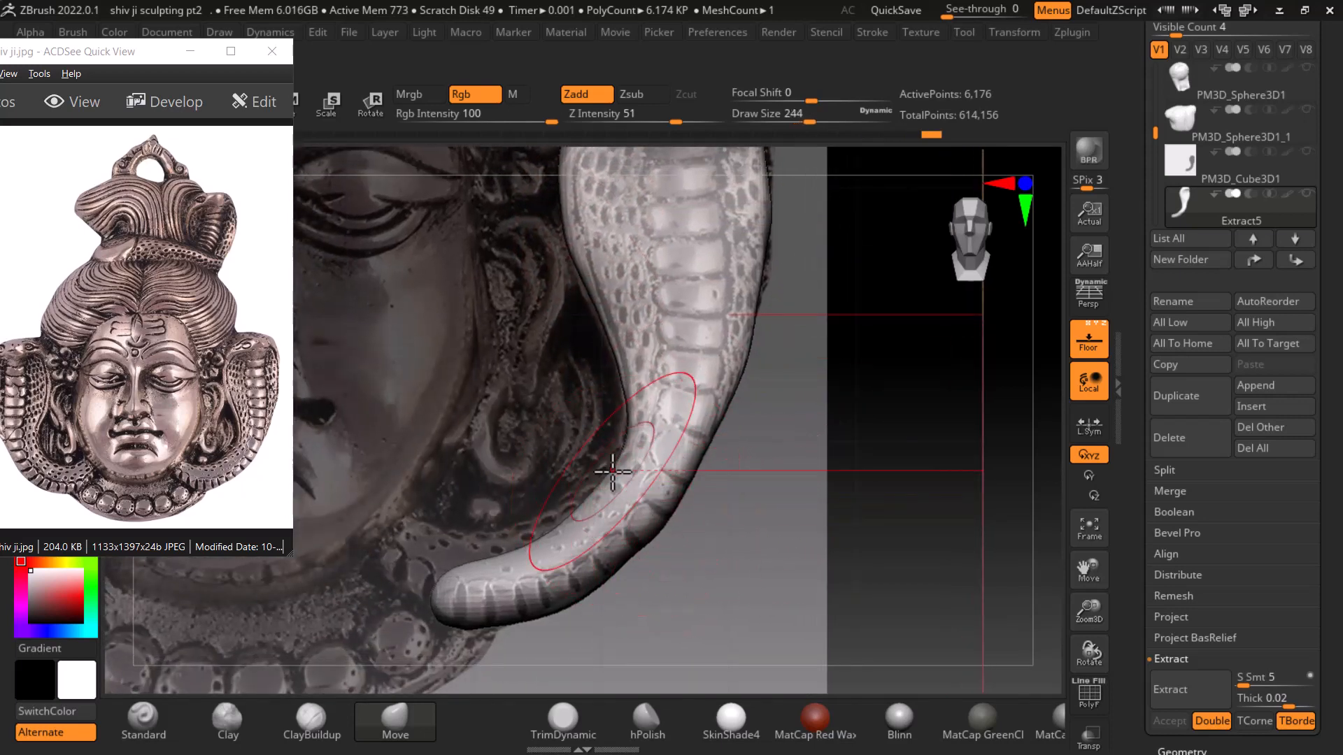
{"action": "left_click_drag", "start_coordinate": [610, 464], "coordinate": [572, 479]}
{"action": "left_click_drag", "start_coordinate": [442, 596], "coordinate": [399, 554]}
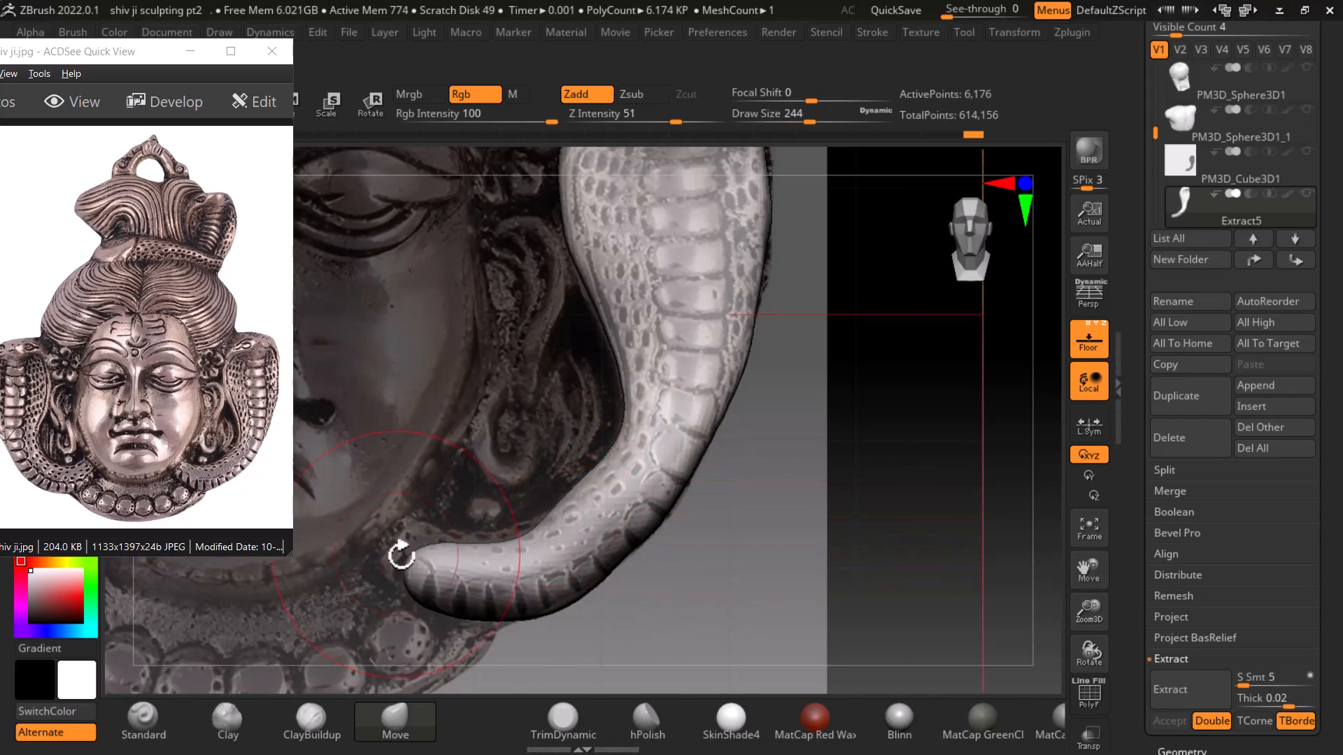
{"action": "key", "text": "shift"}
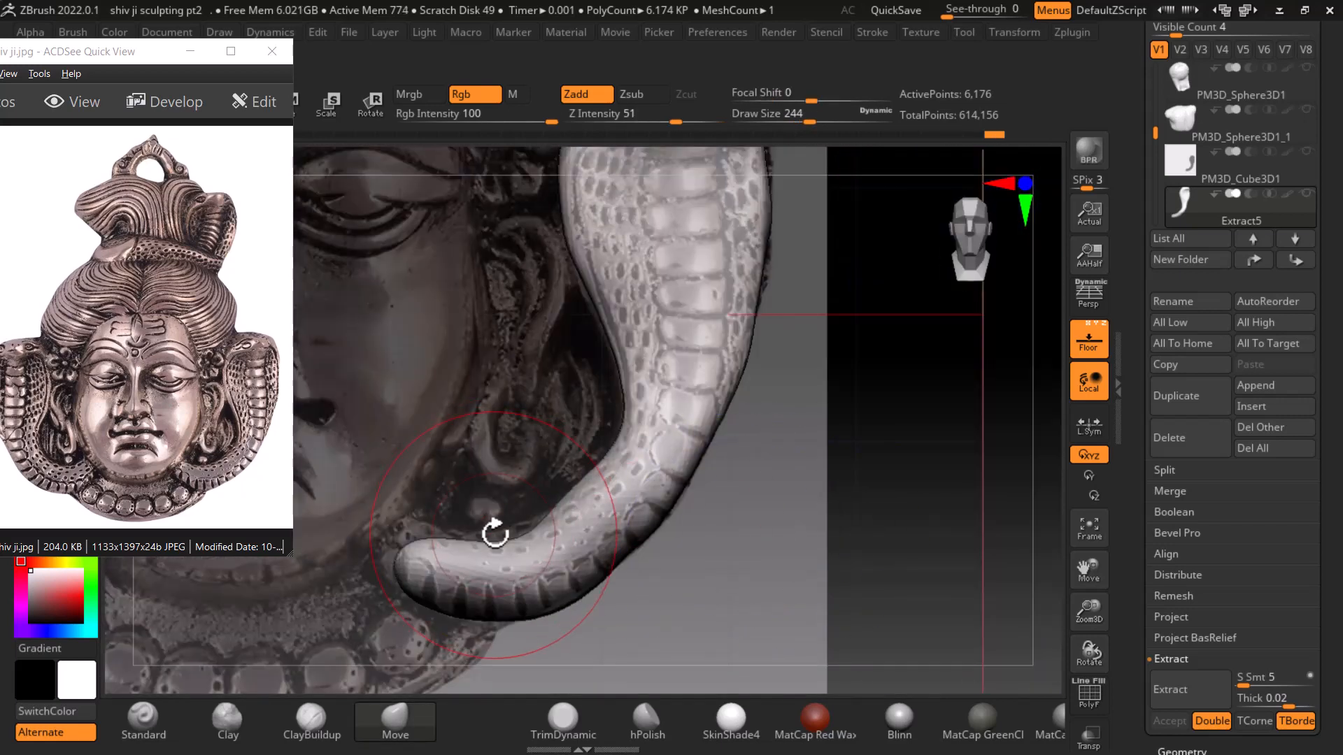
{"action": "left_click_drag", "start_coordinate": [494, 530], "coordinate": [503, 527]}
{"action": "left_click_drag", "start_coordinate": [720, 552], "coordinate": [801, 560]}
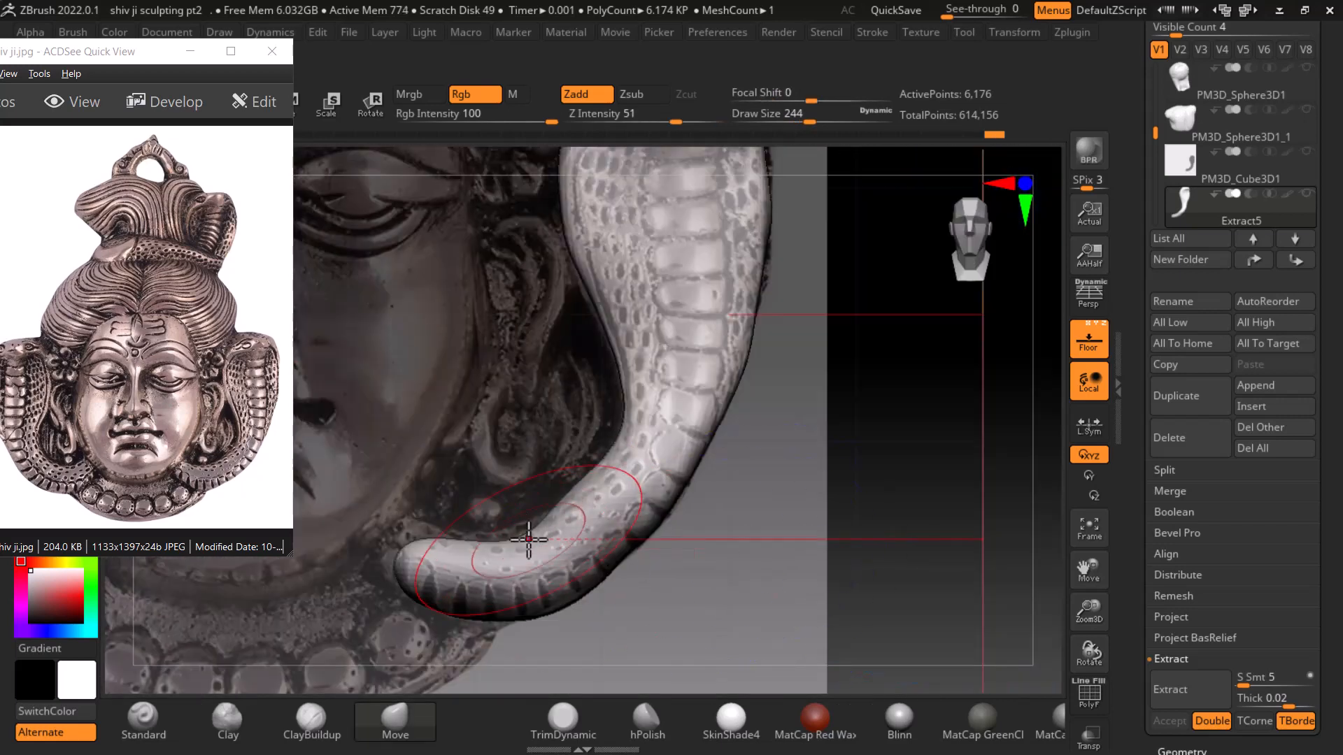
{"action": "mouse_move", "coordinate": [527, 535]}
{"action": "left_mouse_down"}
{"action": "mouse_move", "coordinate": [521, 524]}
{"action": "mouse_move", "coordinate": [406, 542]}
{"action": "mouse_move", "coordinate": [411, 588]}
{"action": "mouse_move", "coordinate": [468, 622]}
{"action": "left_mouse_up"}
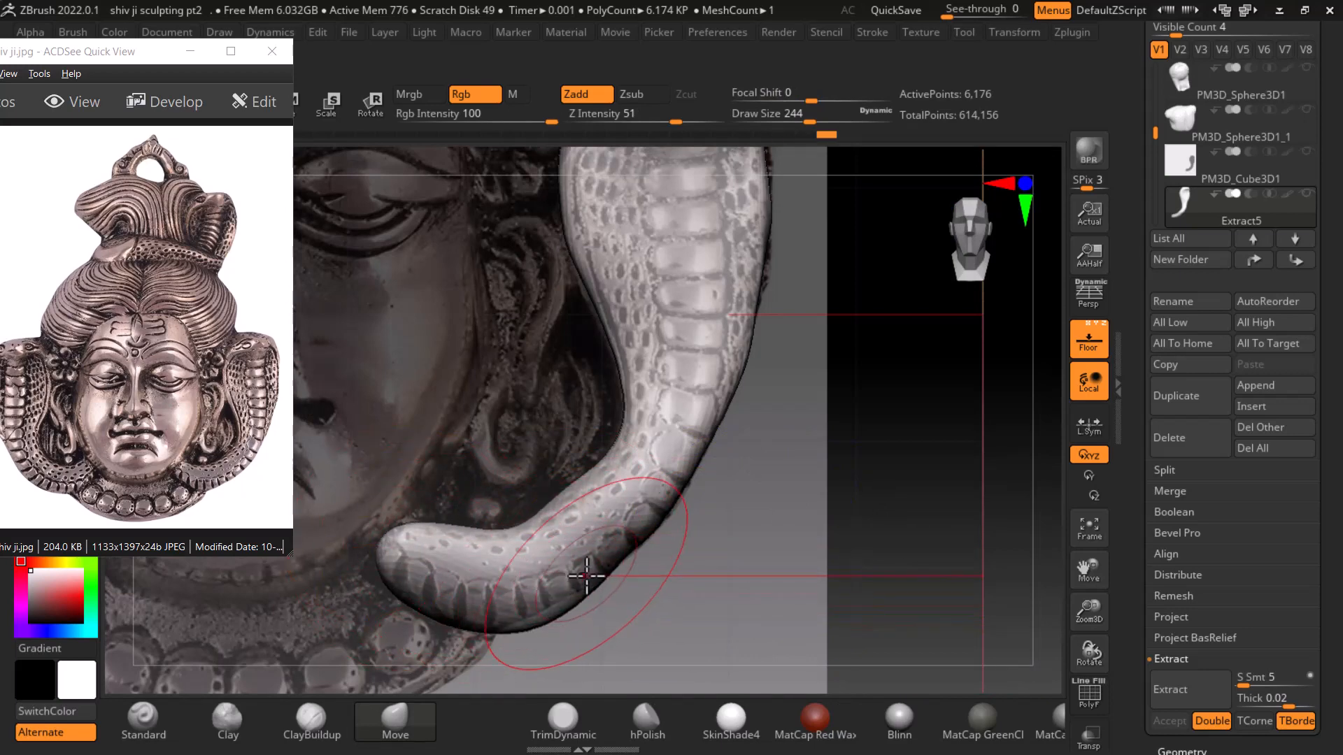
{"action": "left_click_drag", "start_coordinate": [591, 584], "coordinate": [586, 577]}
{"action": "left_click_drag", "start_coordinate": [649, 493], "coordinate": [614, 465]}
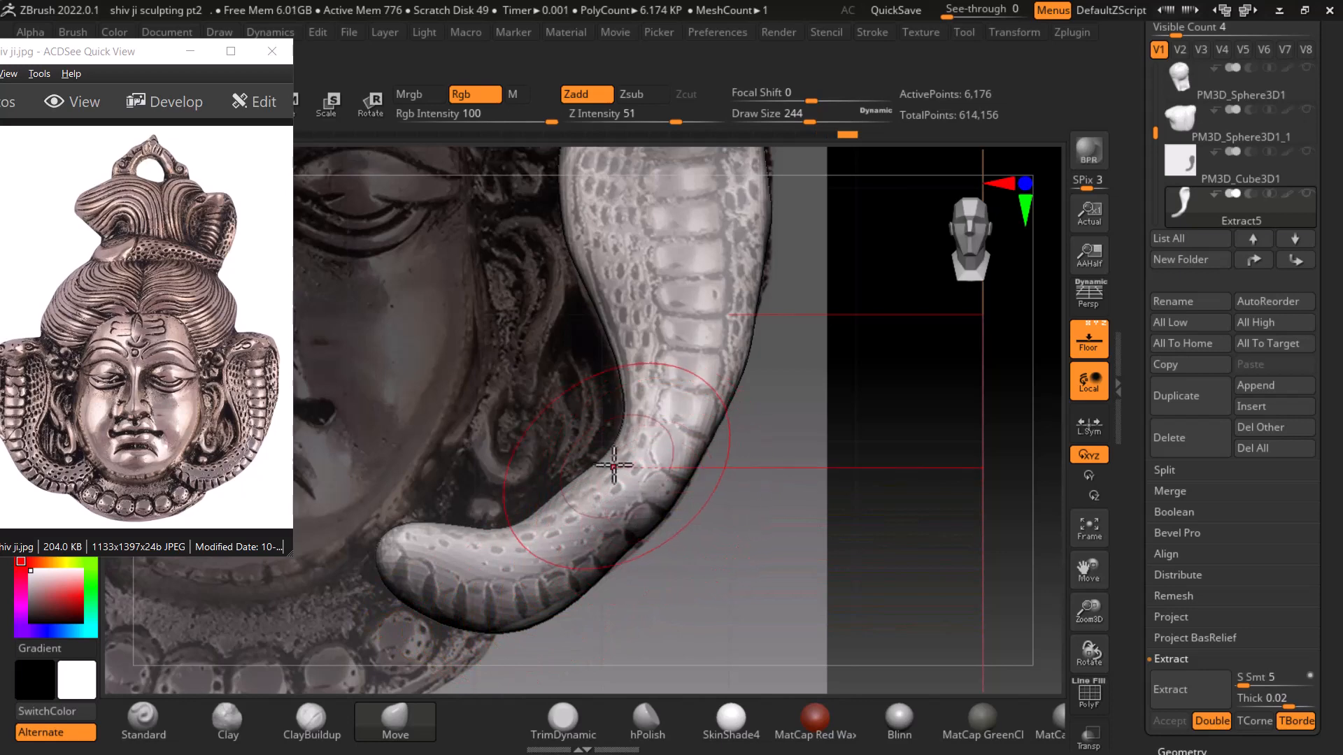
{"action": "left_click_drag", "start_coordinate": [418, 533], "coordinate": [411, 511]}
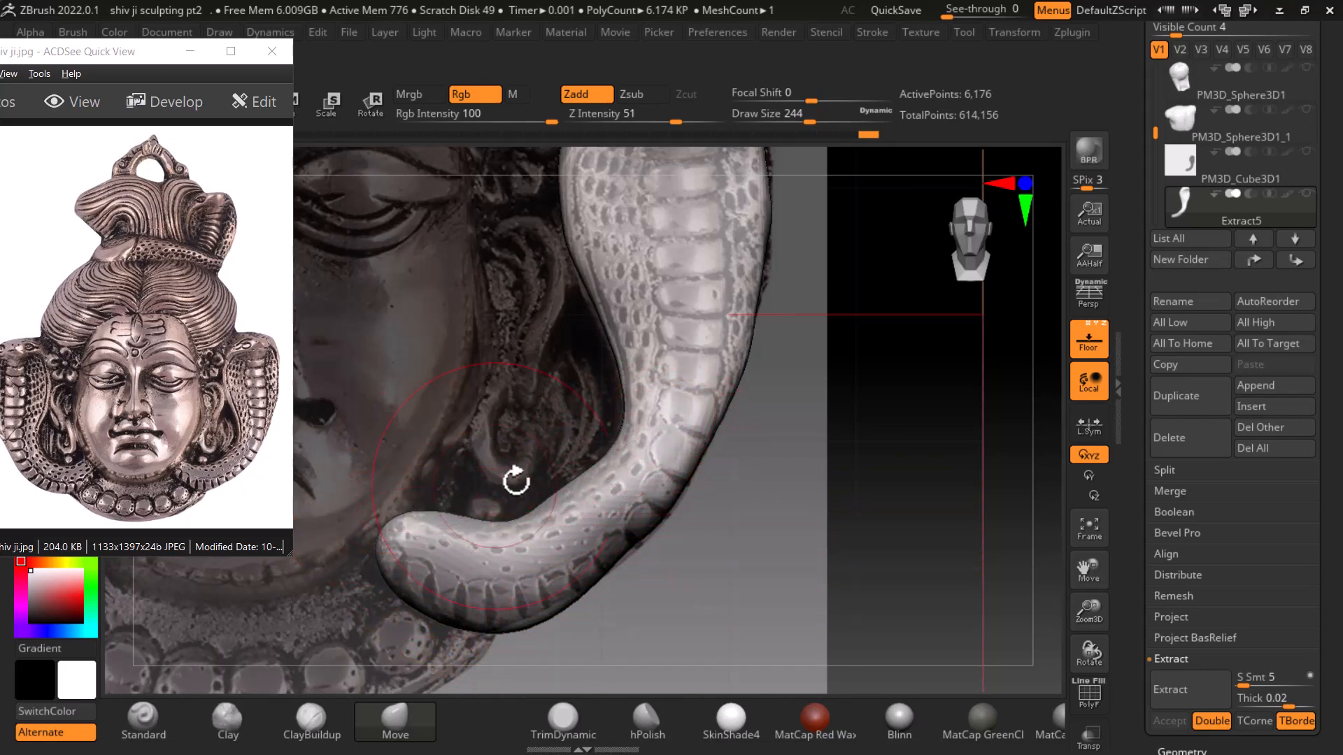
Hide the reference image, reduce the ClayBuildup brush to draw size 100, and smooth the snake's lower body and tail
{"action": "left_click", "coordinate": [1096, 343]}
{"action": "left_click_drag", "start_coordinate": [1055, 503], "coordinate": [844, 561]}
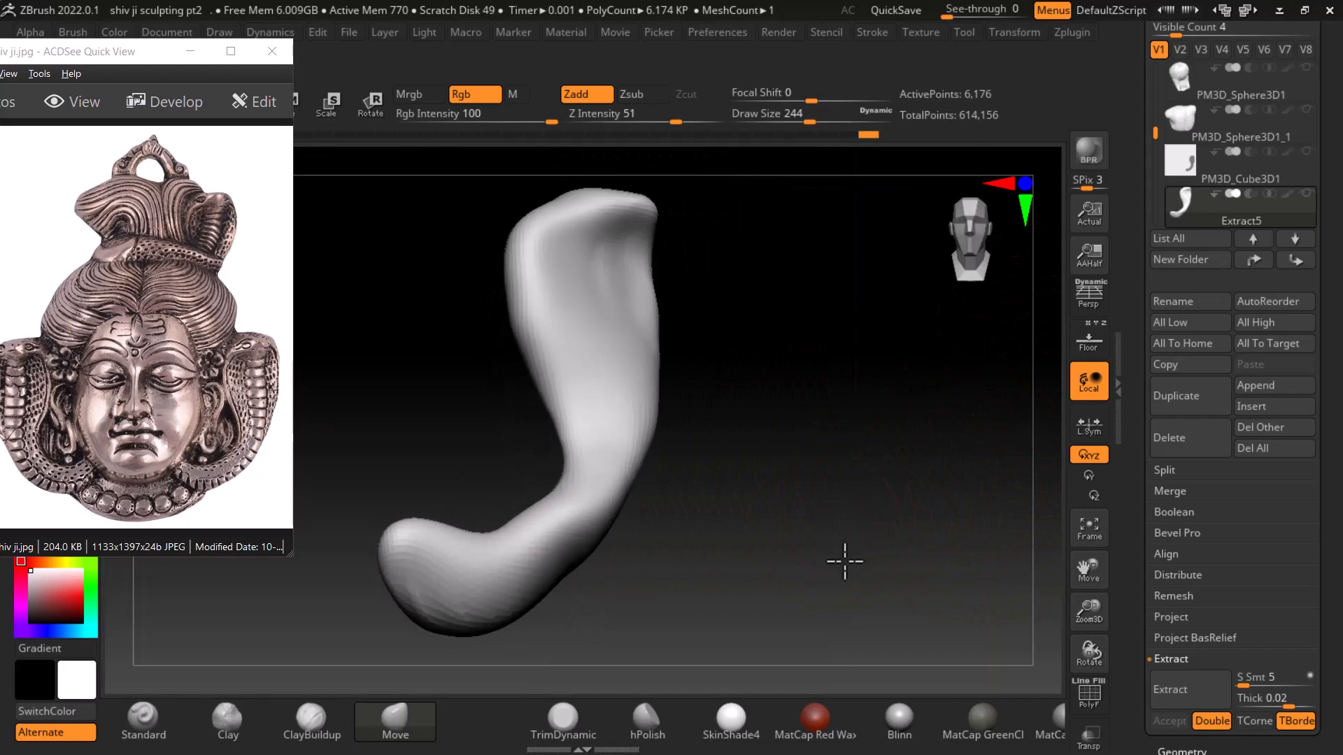
{"action": "left_click", "coordinate": [325, 740]}
{"action": "mouse_move", "coordinate": [664, 531]}
{"action": "left_mouse_down"}
{"action": "mouse_move", "coordinate": [728, 488]}
{"action": "mouse_move", "coordinate": [768, 525]}
{"action": "left_mouse_up"}
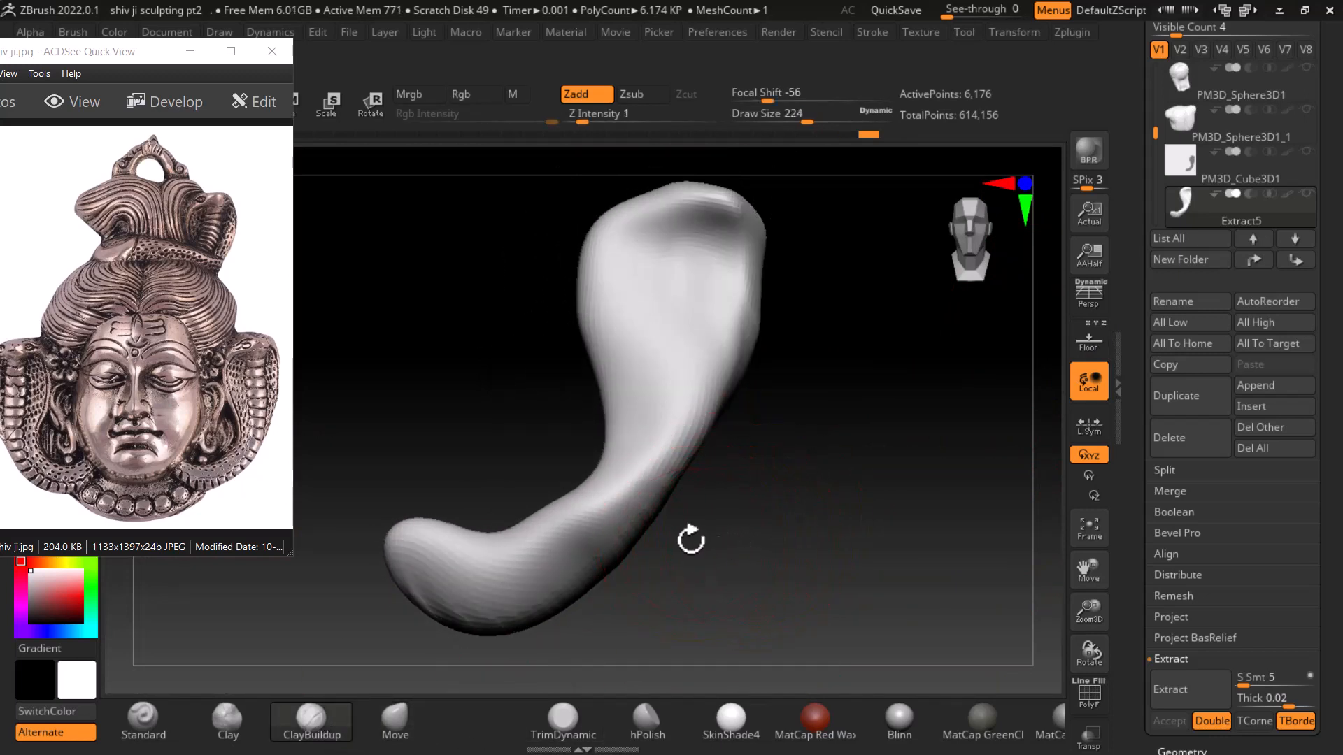
{"action": "key", "text": "bracketleft"}
{"action": "key", "text": "bracketleft"}
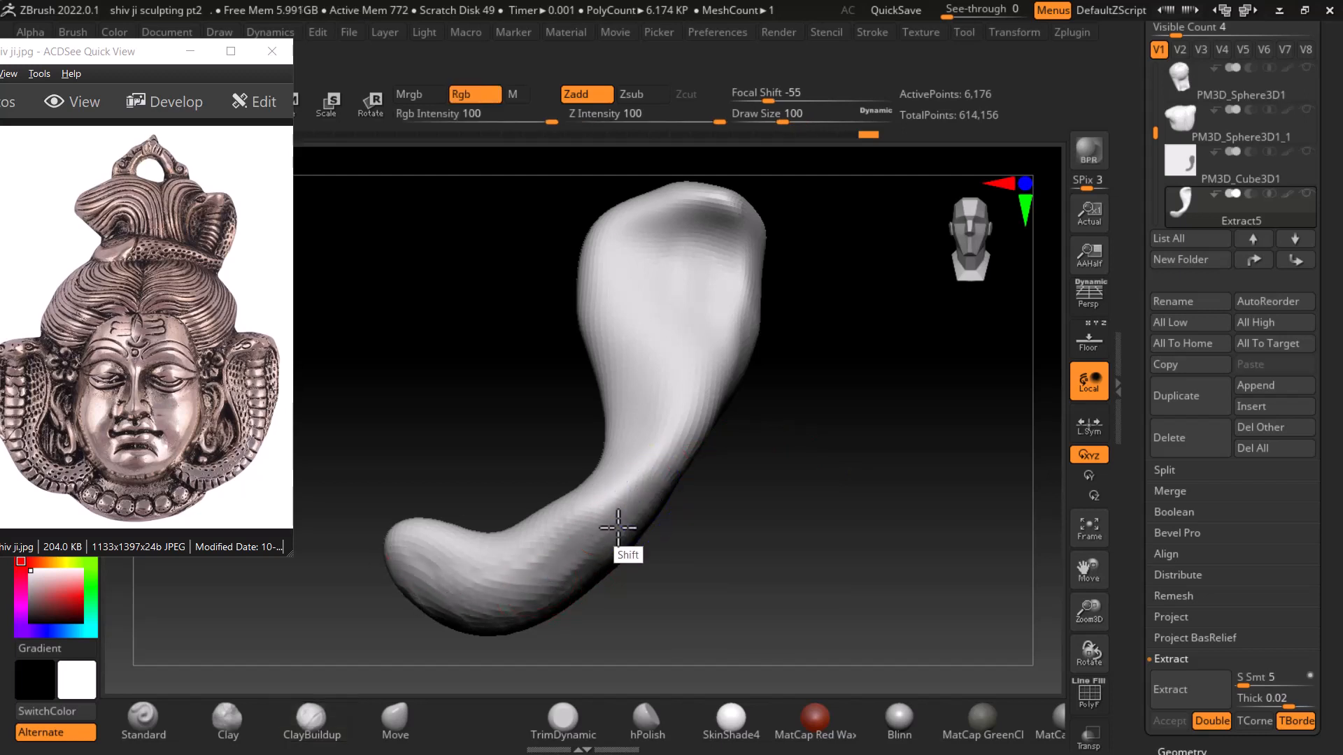
{"action": "left_click_drag", "start_coordinate": [804, 525], "coordinate": [916, 495]}
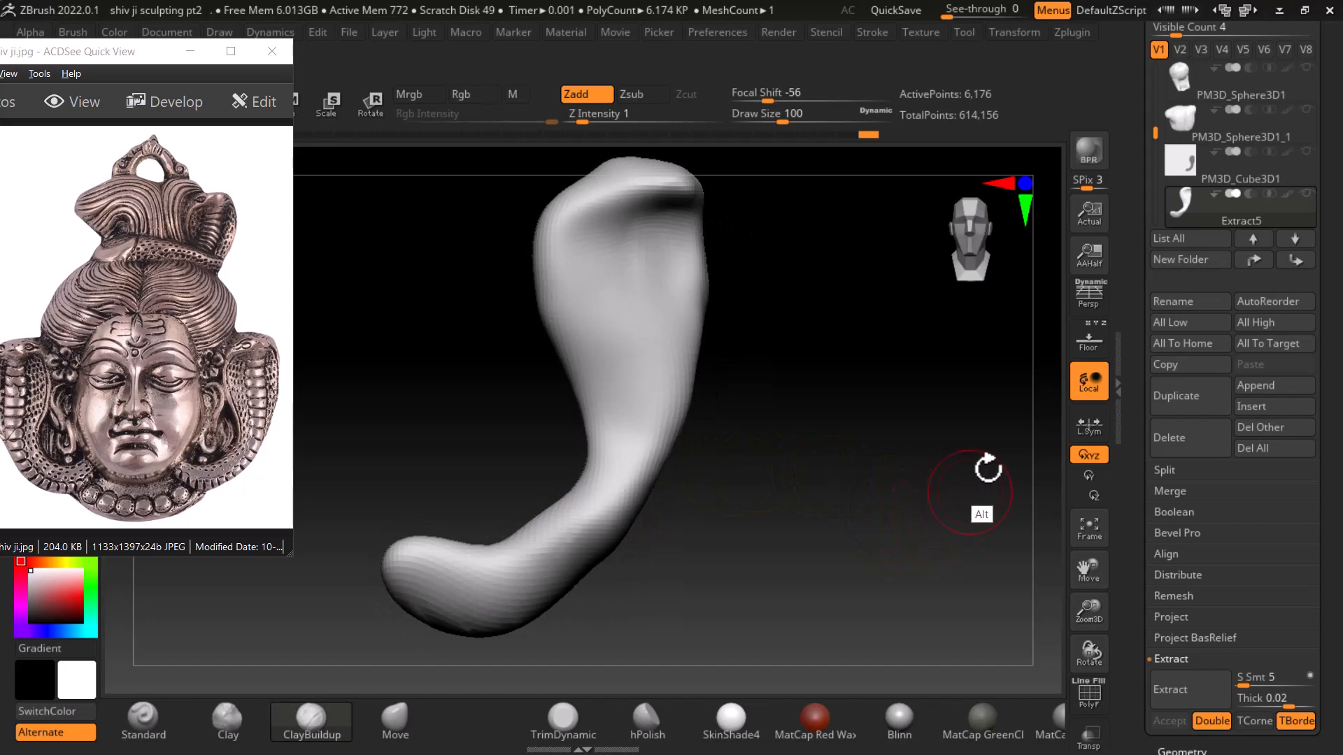
Make the PM3D_Cube3D1 slab the active subtool and clear the snake-shaped mask on it
{"action": "left_click", "coordinate": [1196, 173]}
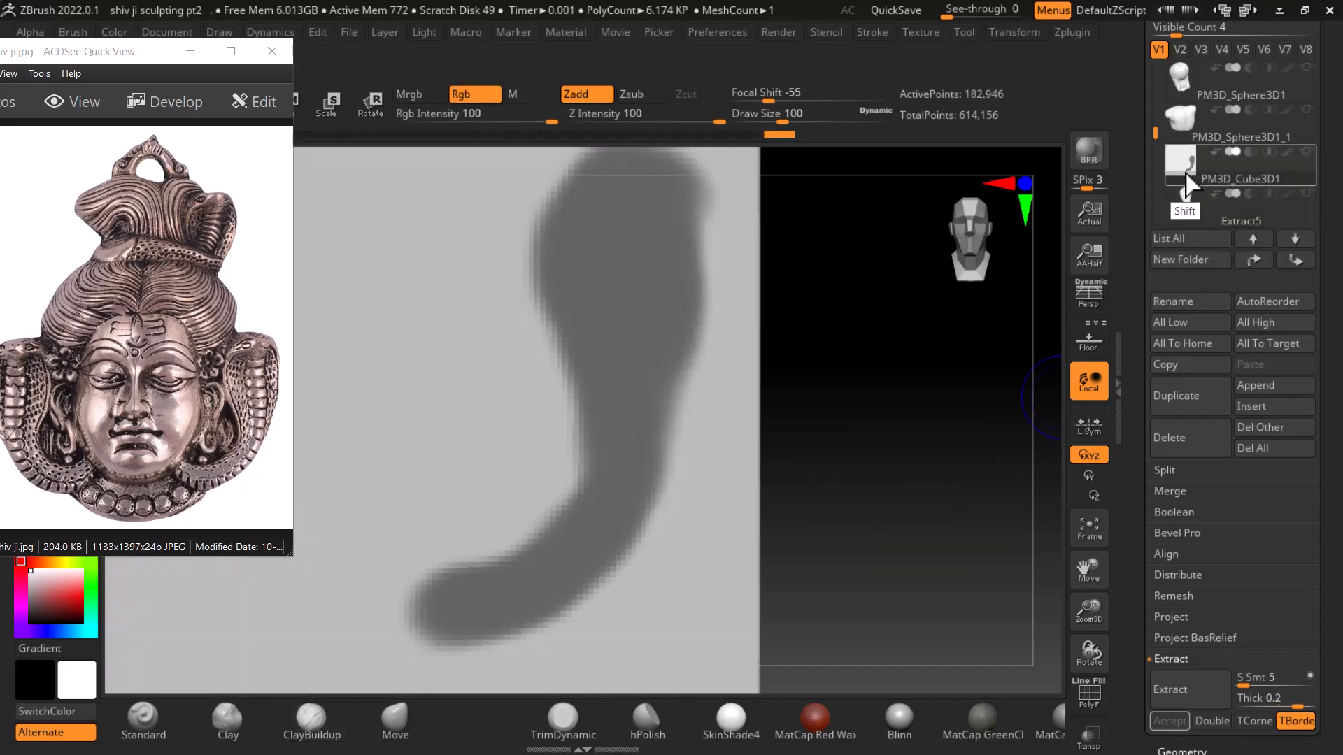
{"action": "left_click", "coordinate": [1206, 202]}
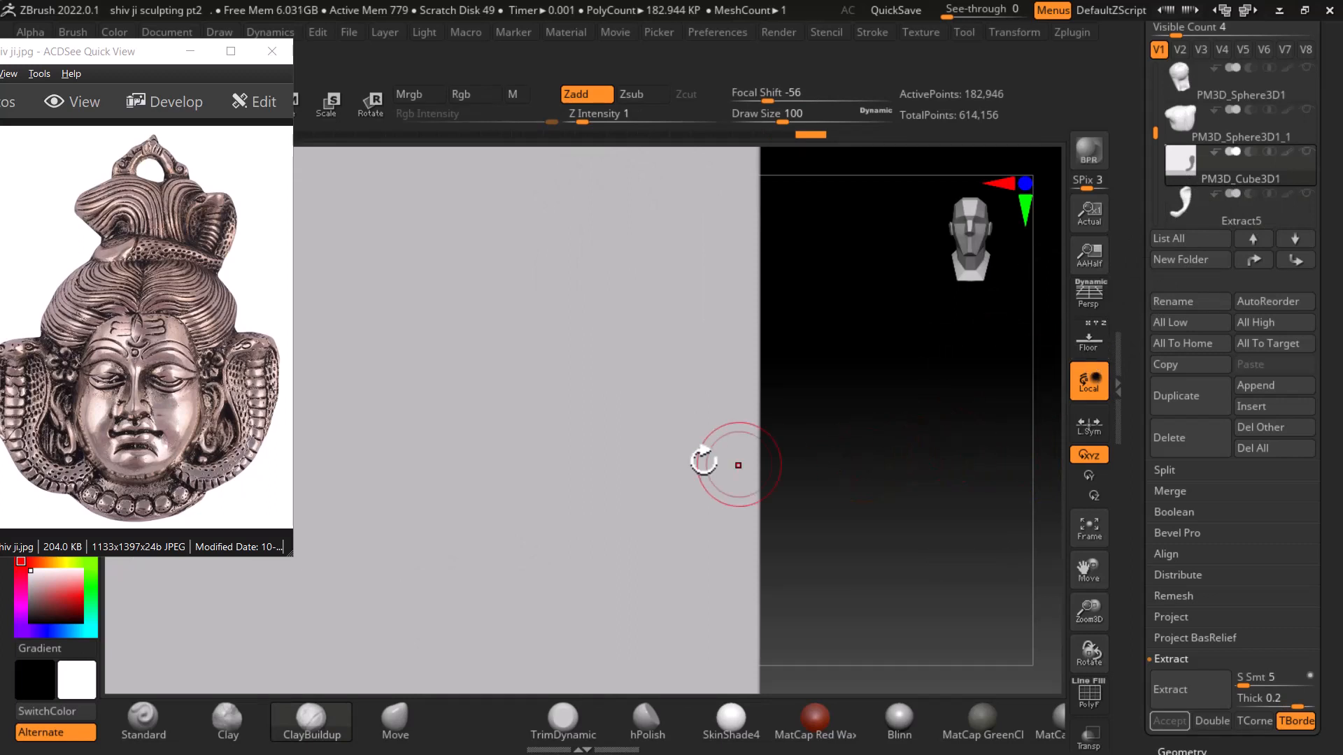
Minimize the separate reference photo window and display the reference image over the slab
{"action": "left_click", "coordinate": [187, 50]}
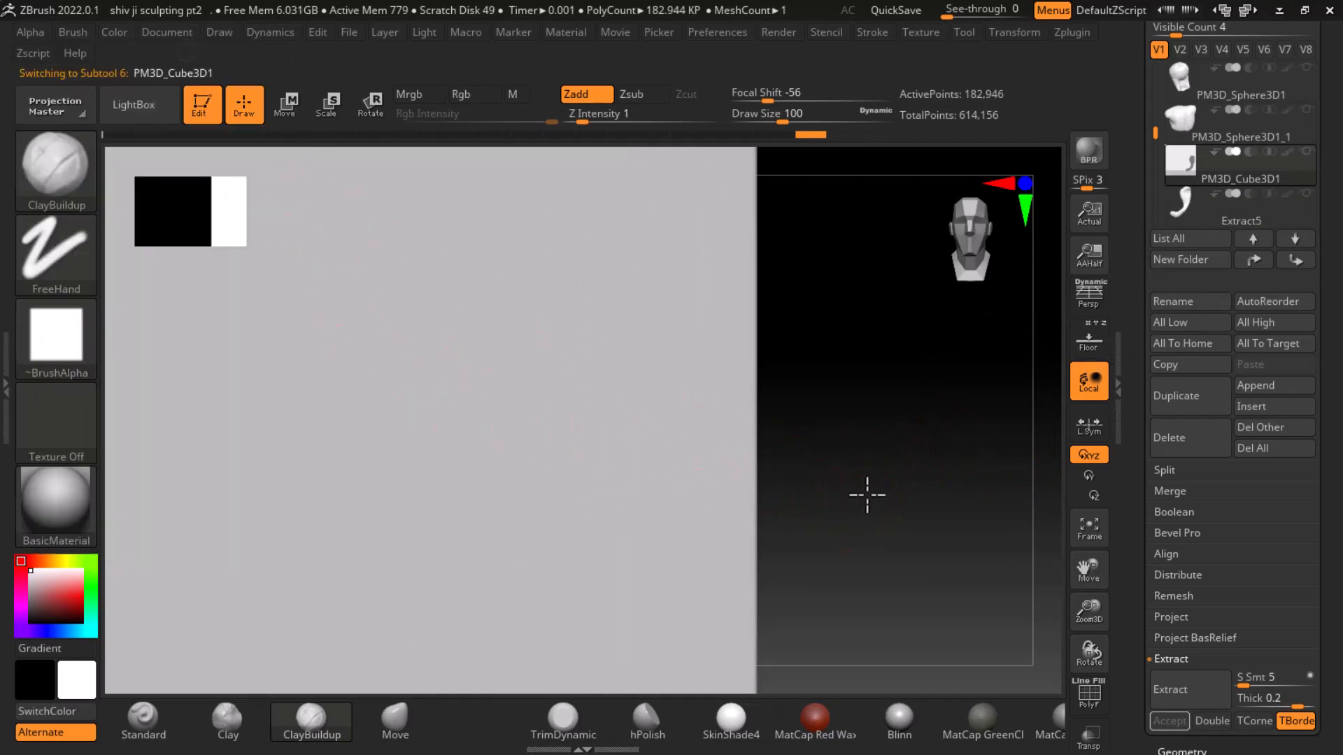
{"action": "left_click_drag", "start_coordinate": [867, 491], "coordinate": [927, 442], "text": "alt"}
{"action": "left_click", "coordinate": [1098, 344]}
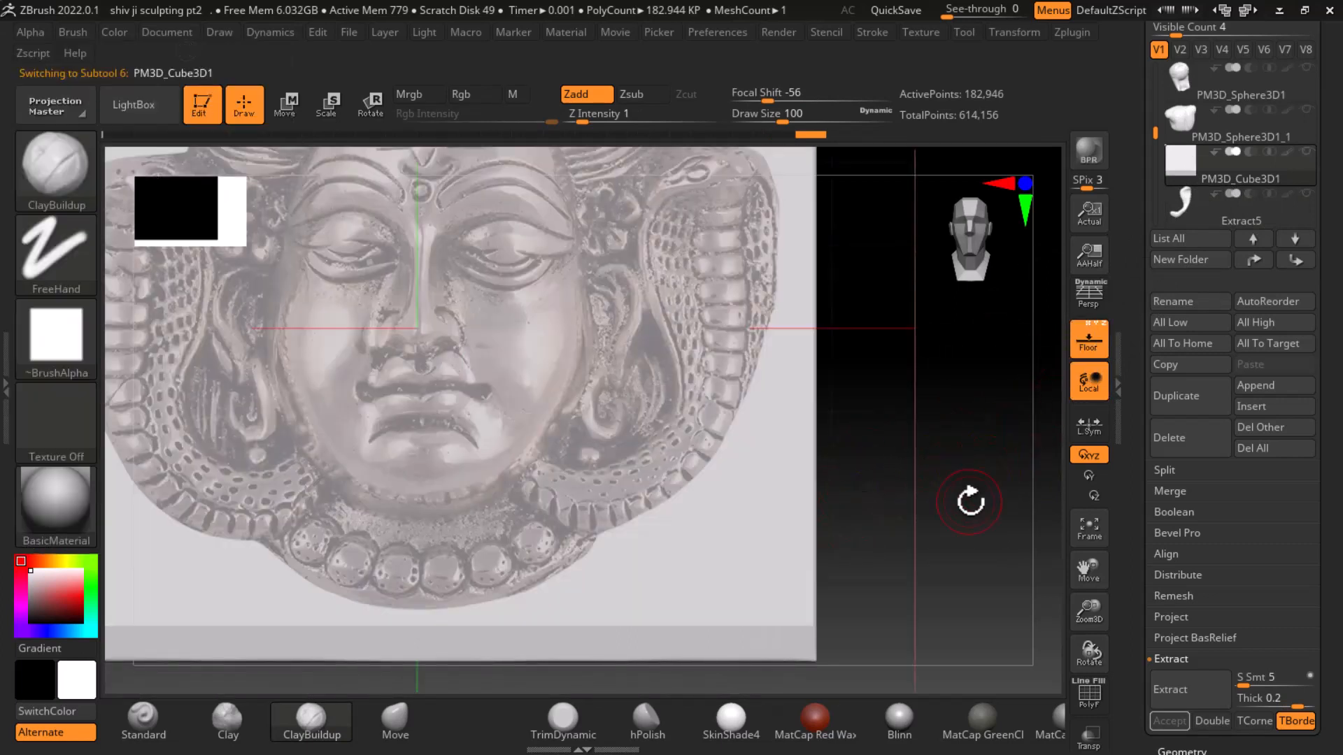
Choose the InsertCylndrExt brush for drawing on the slab
{"action": "left_click", "coordinate": [52, 191]}
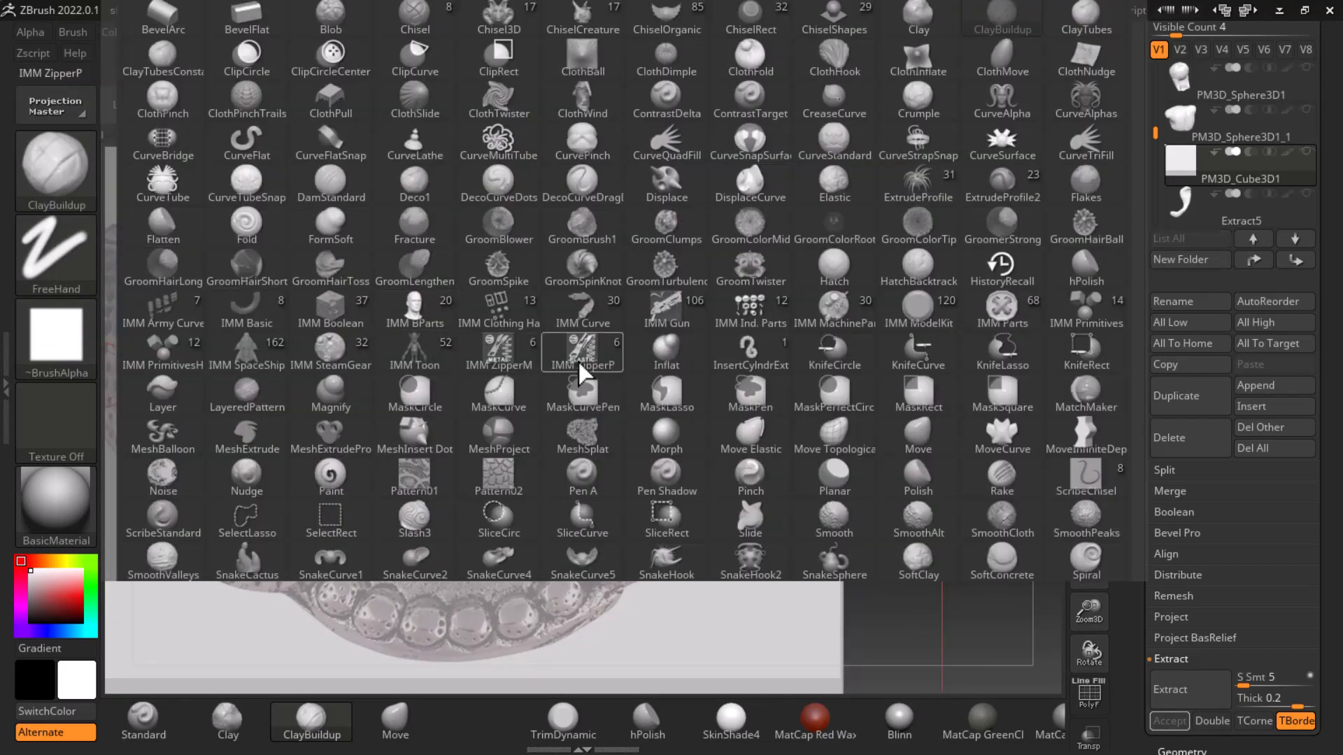
{"action": "key", "text": "i"}
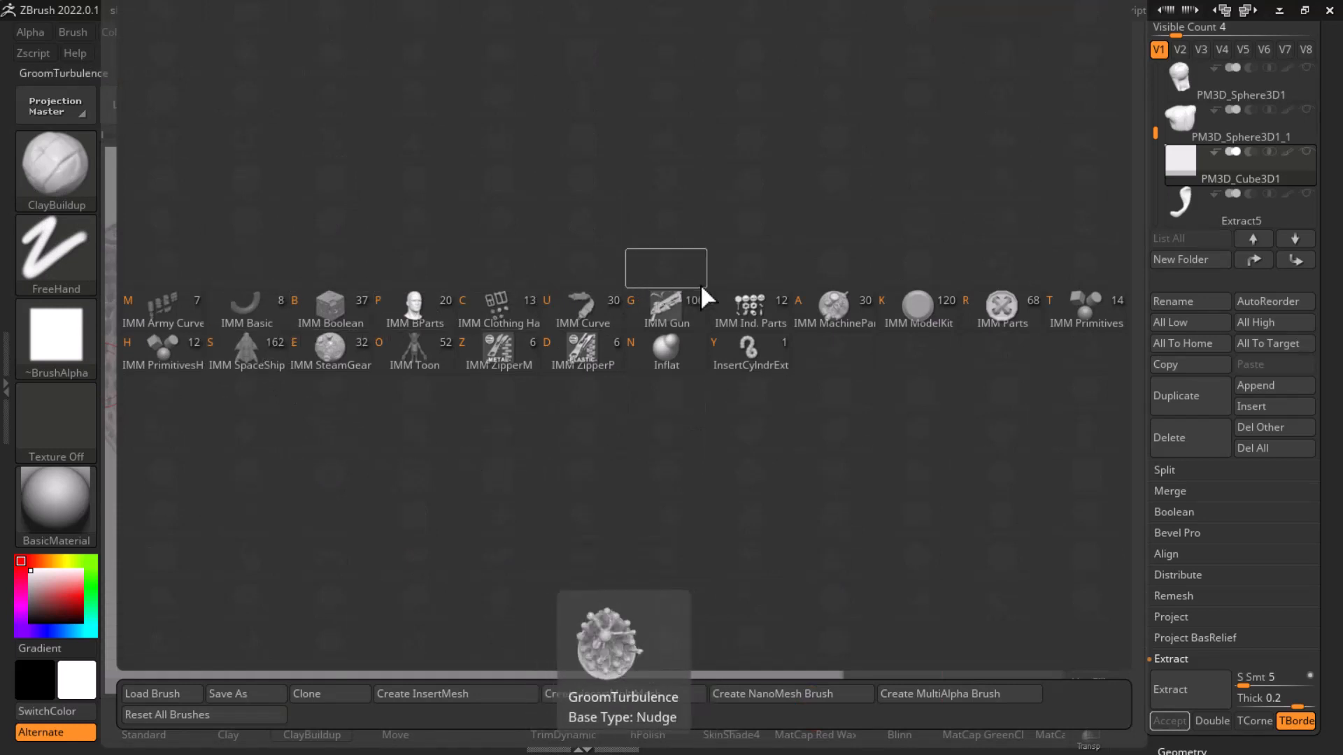
{"action": "left_click", "coordinate": [754, 350]}
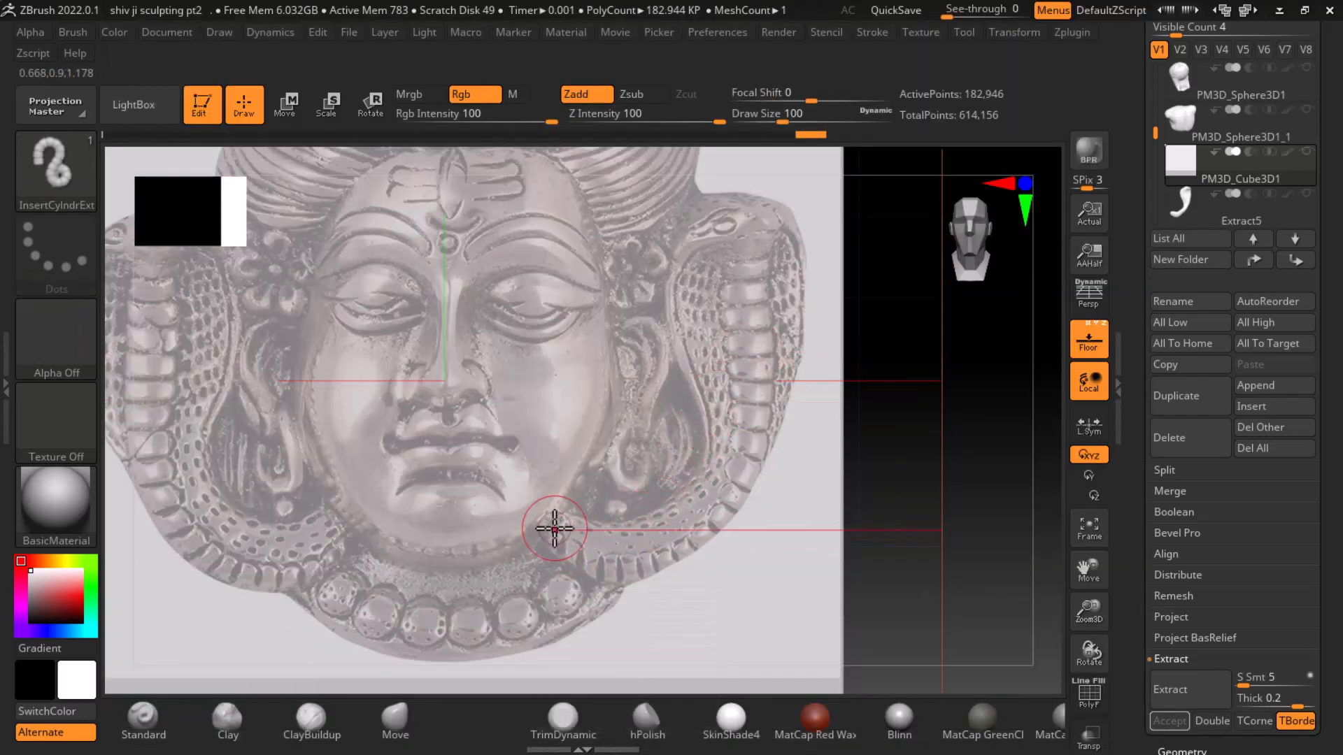
Try to draw an inserted cylinder curve along the snake's body from the tail beside the chin up to its head
{"action": "mouse_move", "coordinate": [552, 523]}
{"action": "left_mouse_down"}
{"action": "mouse_move", "coordinate": [602, 557]}
{"action": "mouse_move", "coordinate": [636, 557]}
{"action": "left_mouse_up"}
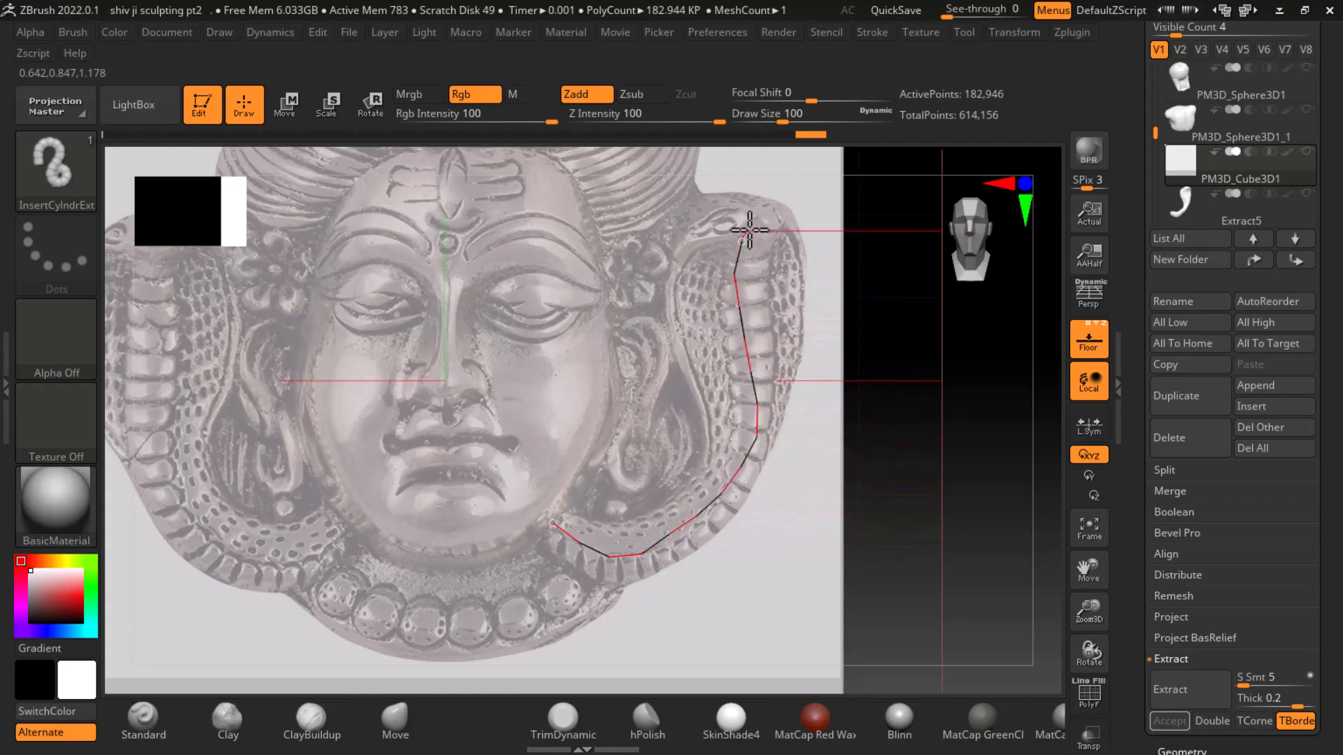
{"action": "left_click_drag", "start_coordinate": [749, 230], "coordinate": [769, 219]}
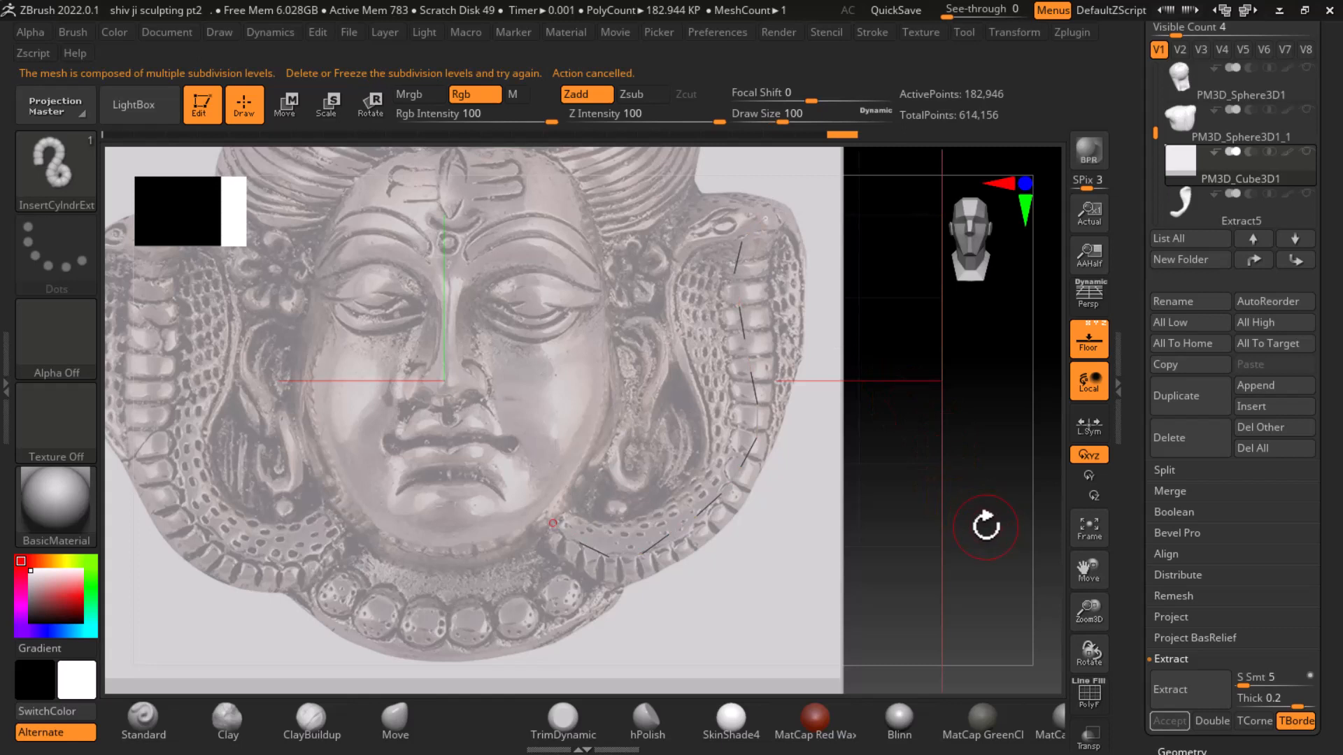
Hide the reference image and delete the slab's lower subdivision levels
{"action": "left_click", "coordinate": [1089, 341]}
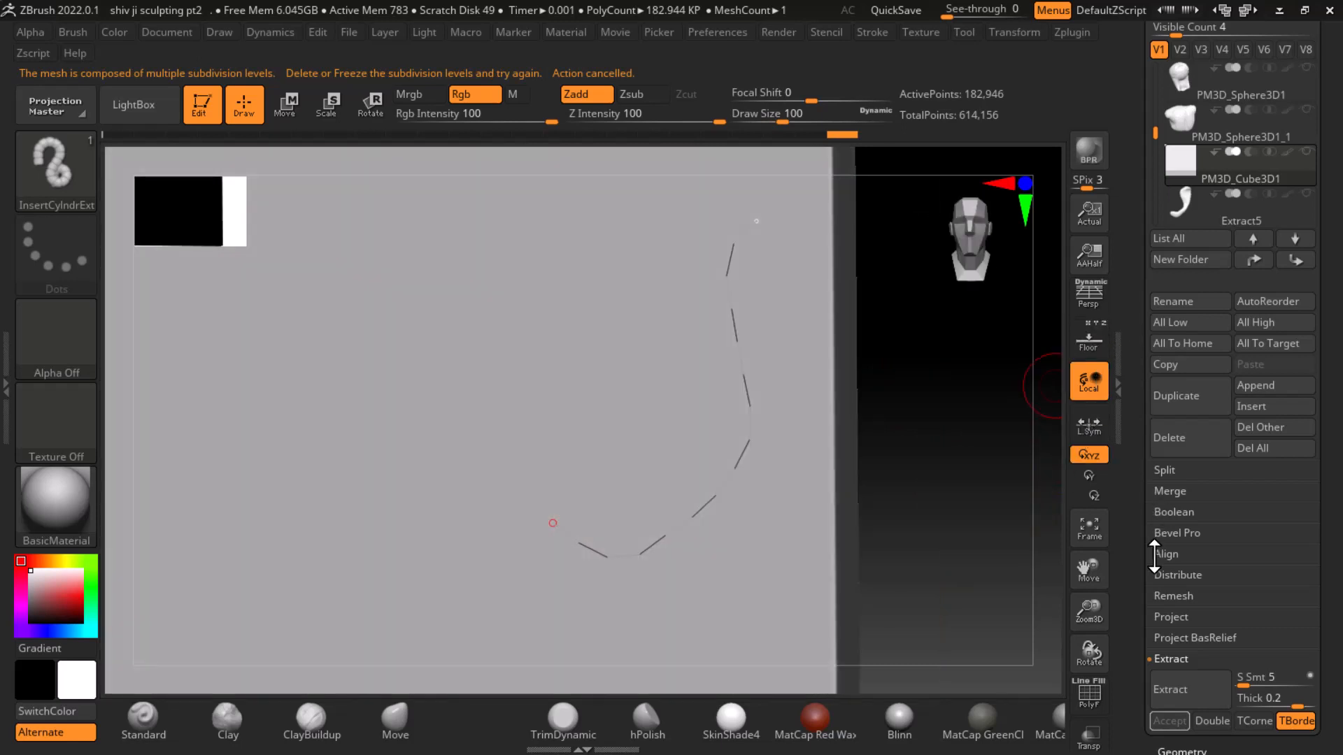
{"action": "scroll", "coordinate": [1154, 558], "scroll_direction": "down", "scroll_amount": 5}
{"action": "left_click", "coordinate": [1188, 416]}
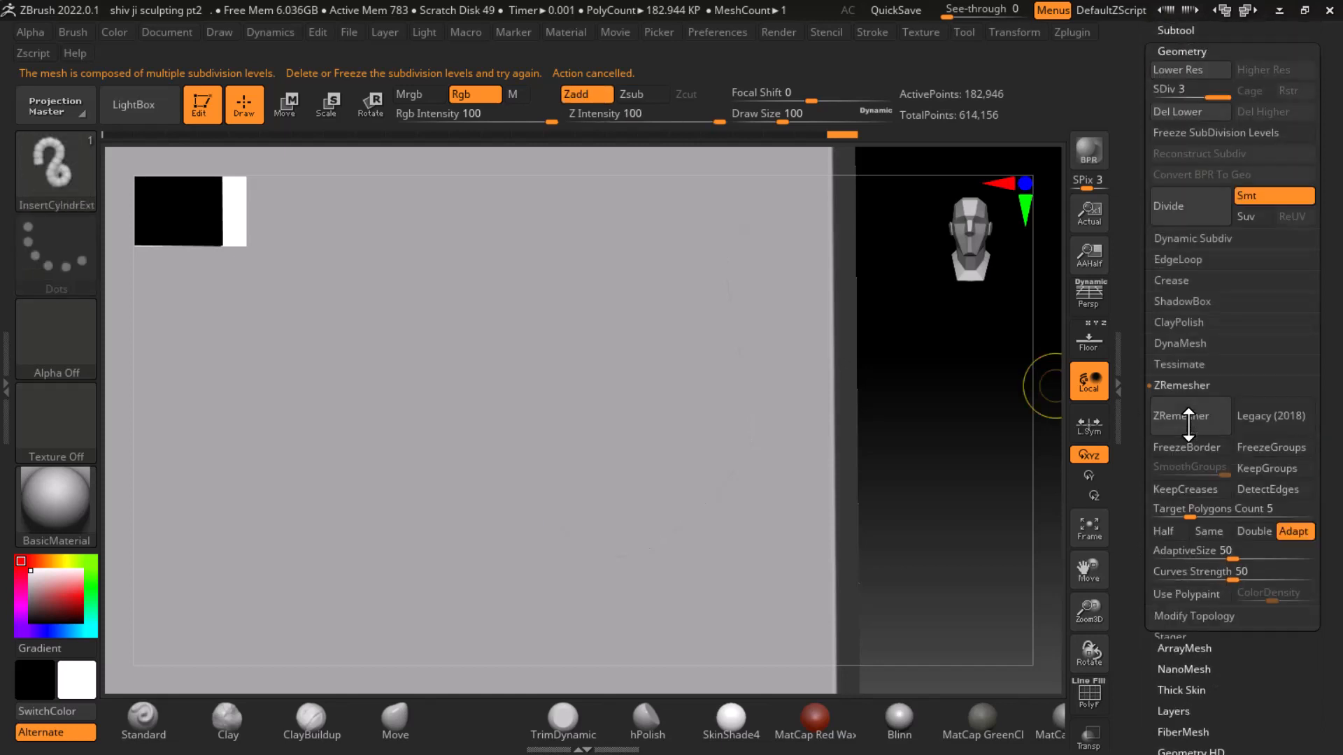
{"action": "left_click", "coordinate": [1177, 112]}
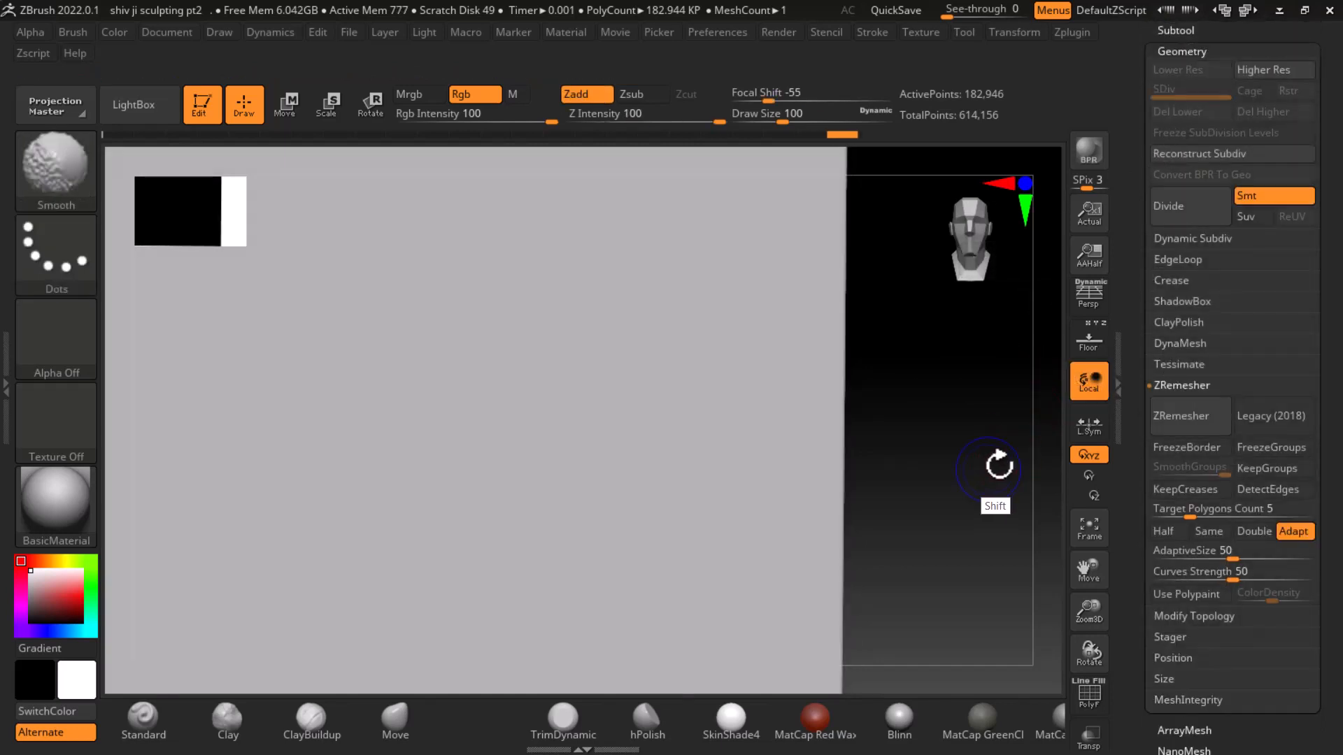
Display the reference image, draw an inserted cylinder curve along the snake's body from beside the chin to its head, and hide the reference again
{"action": "left_click", "coordinate": [1089, 341]}
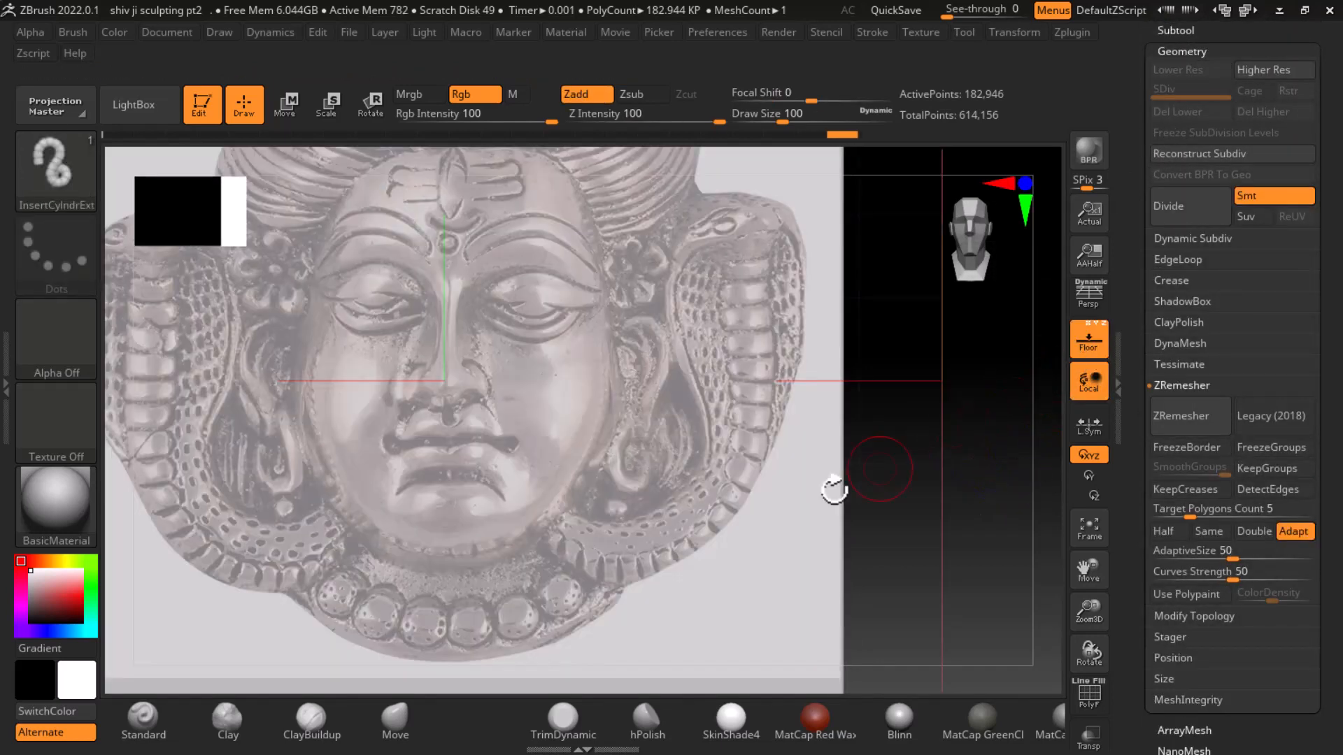
{"action": "left_click_drag", "start_coordinate": [552, 523], "coordinate": [612, 561]}
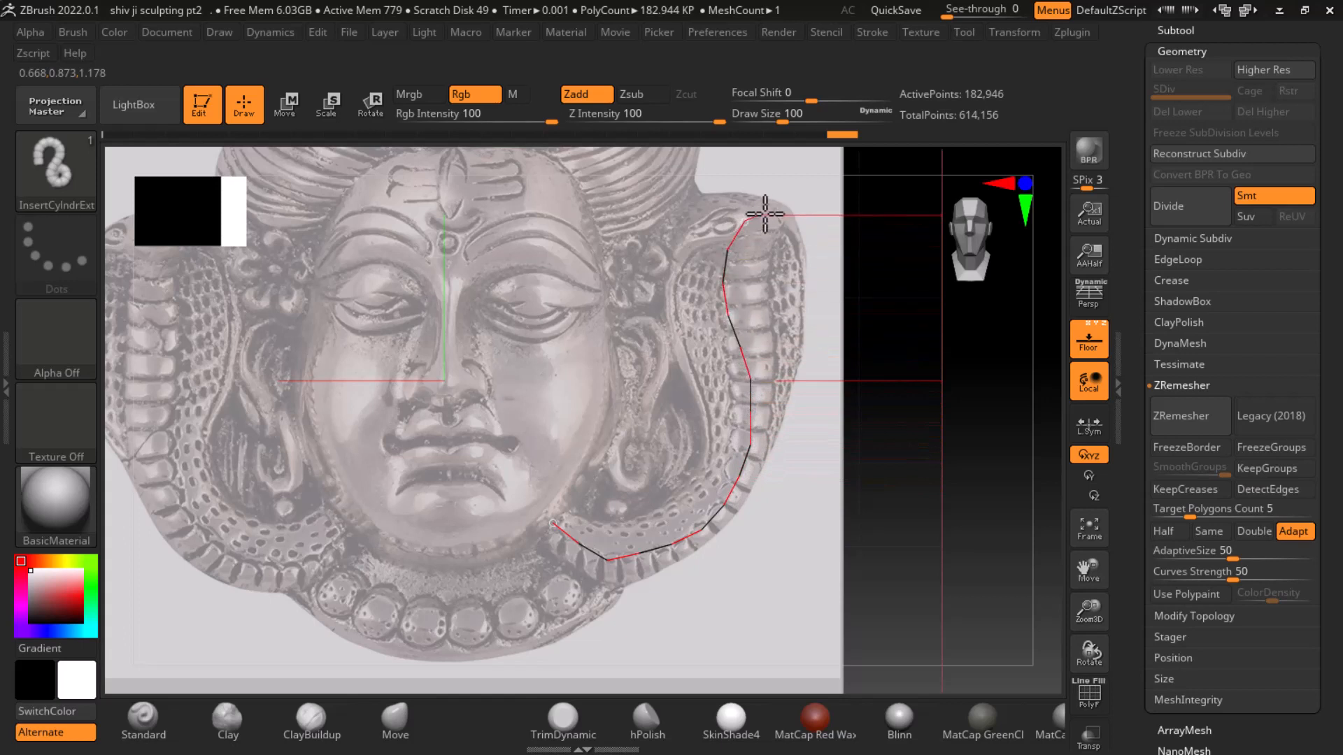
{"action": "left_click_drag", "start_coordinate": [765, 214], "coordinate": [765, 215]}
{"action": "left_click", "coordinate": [1098, 354]}
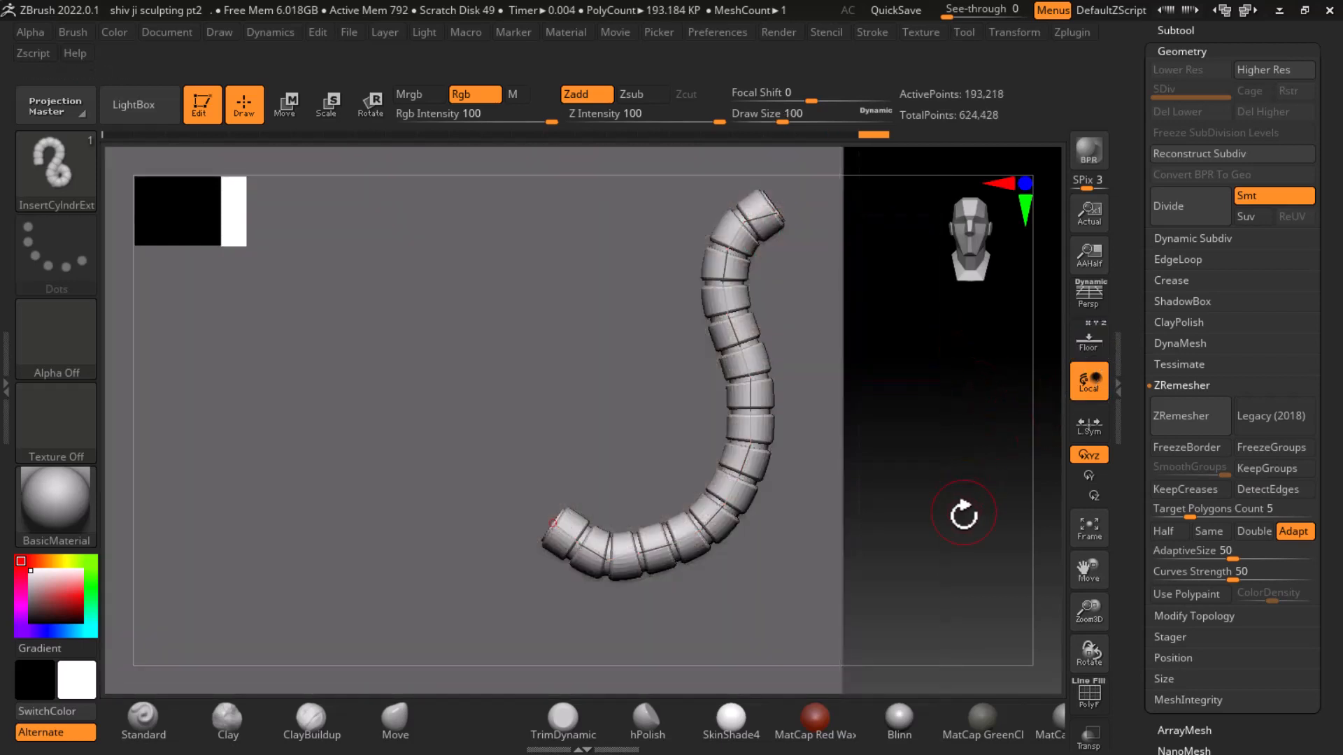
{"action": "left_click_drag", "start_coordinate": [963, 514], "coordinate": [1007, 490]}
{"action": "left_click", "coordinate": [1089, 343]}
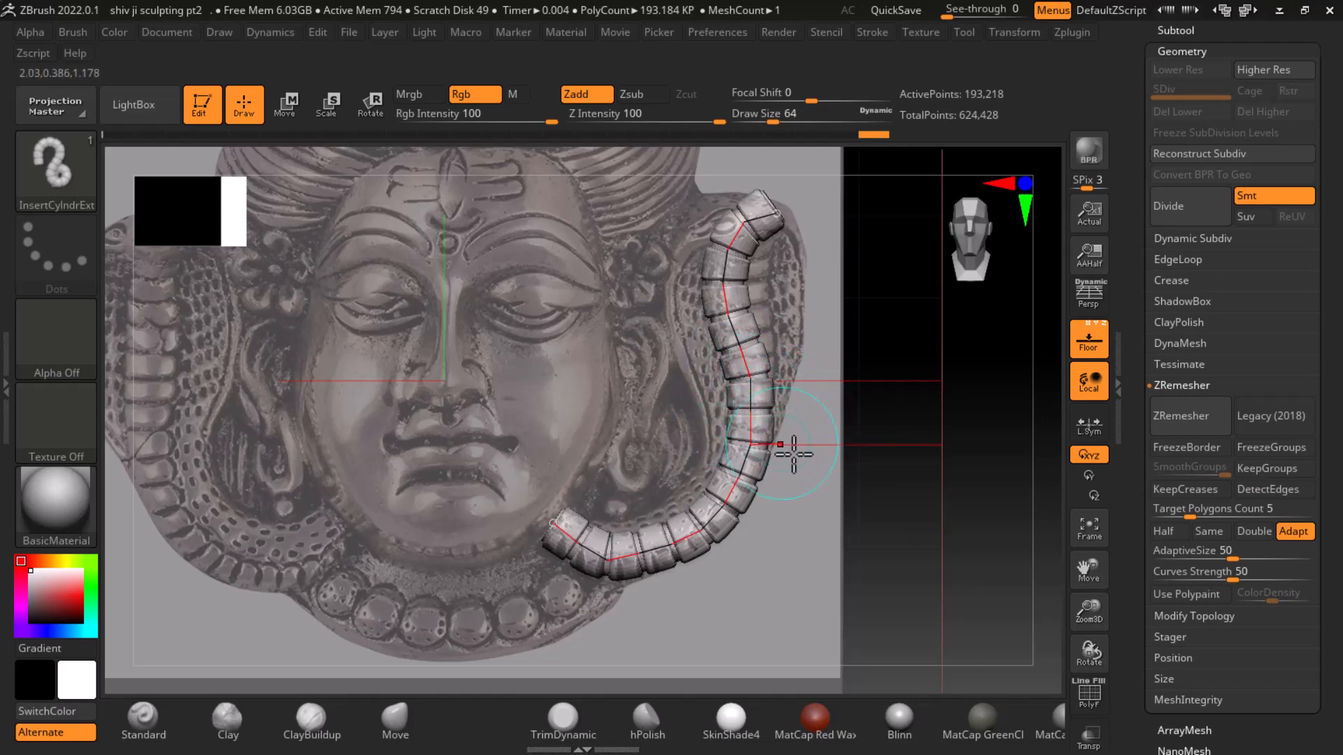
{"action": "left_click", "coordinate": [1087, 354]}
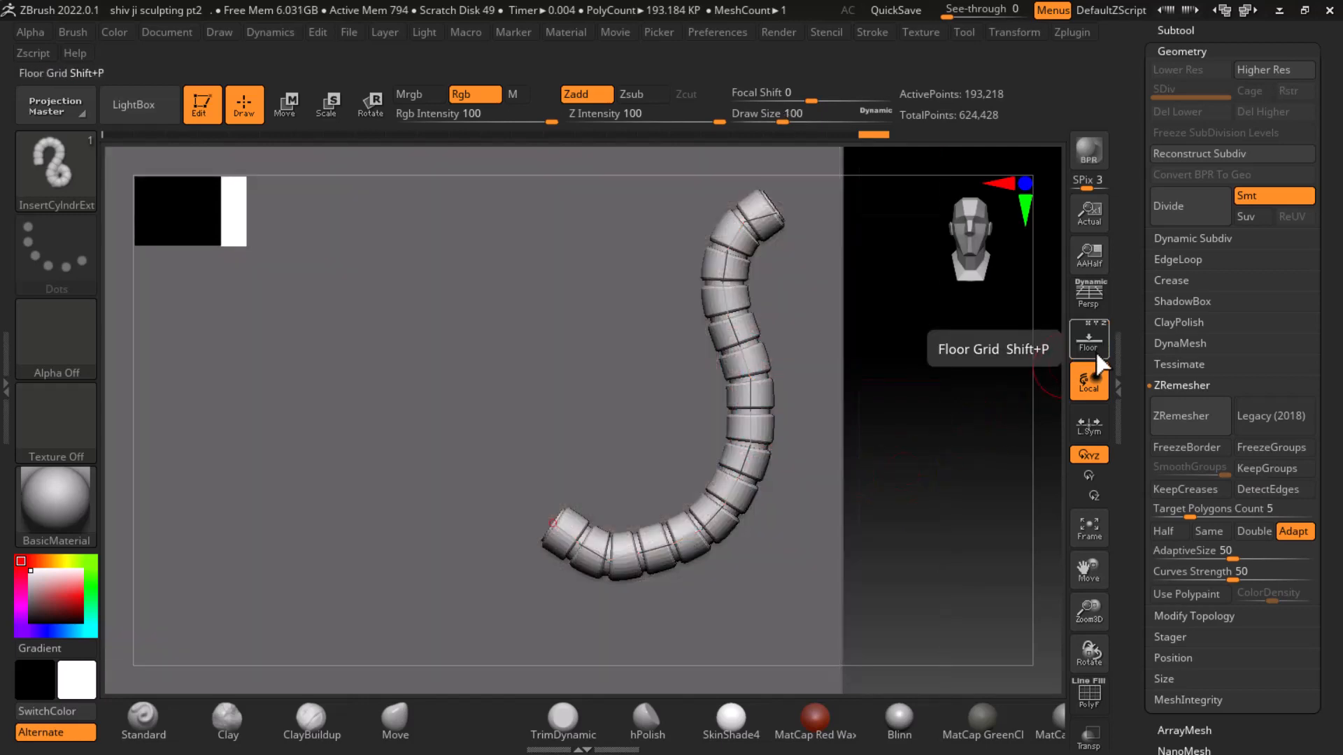
{"action": "left_click", "coordinate": [1089, 356]}
{"action": "left_click", "coordinate": [1088, 356]}
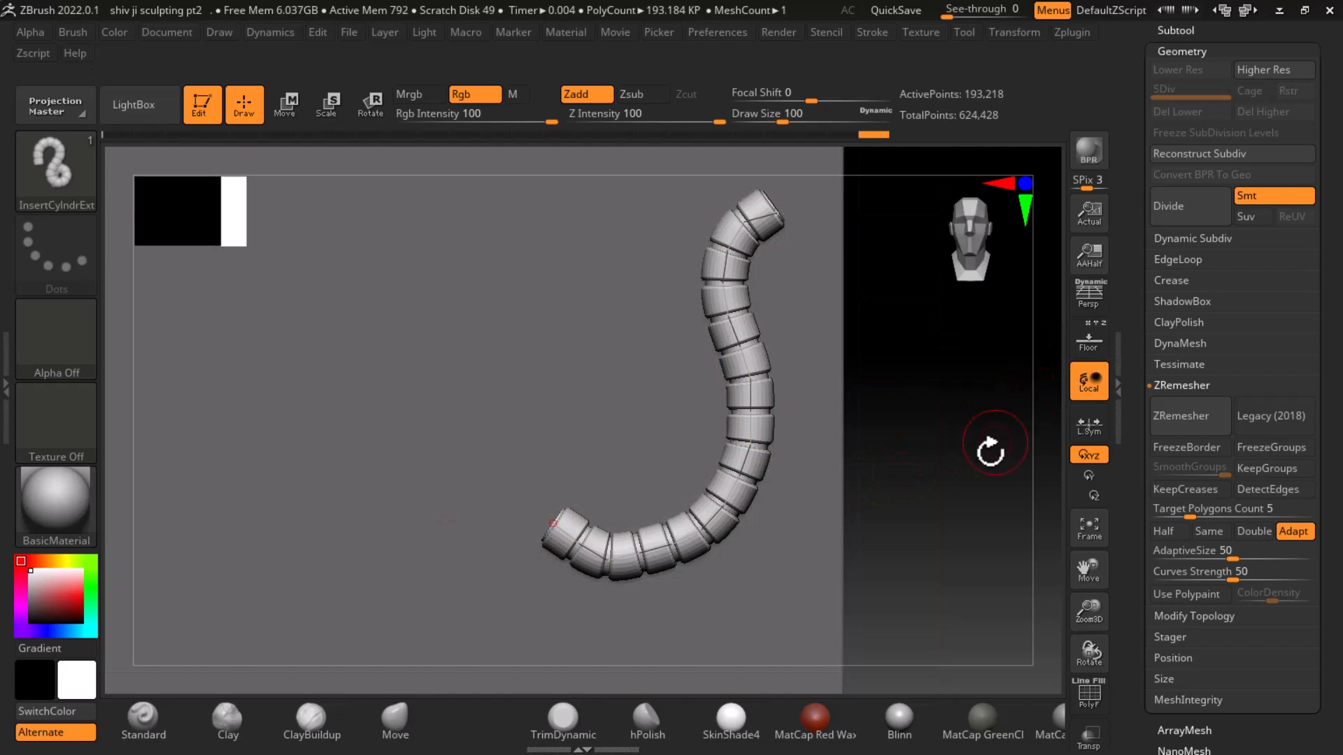
Show the polyframe and separate the cylinder body from the slab with Split To Similar Parts
{"action": "key", "text": "shift"}
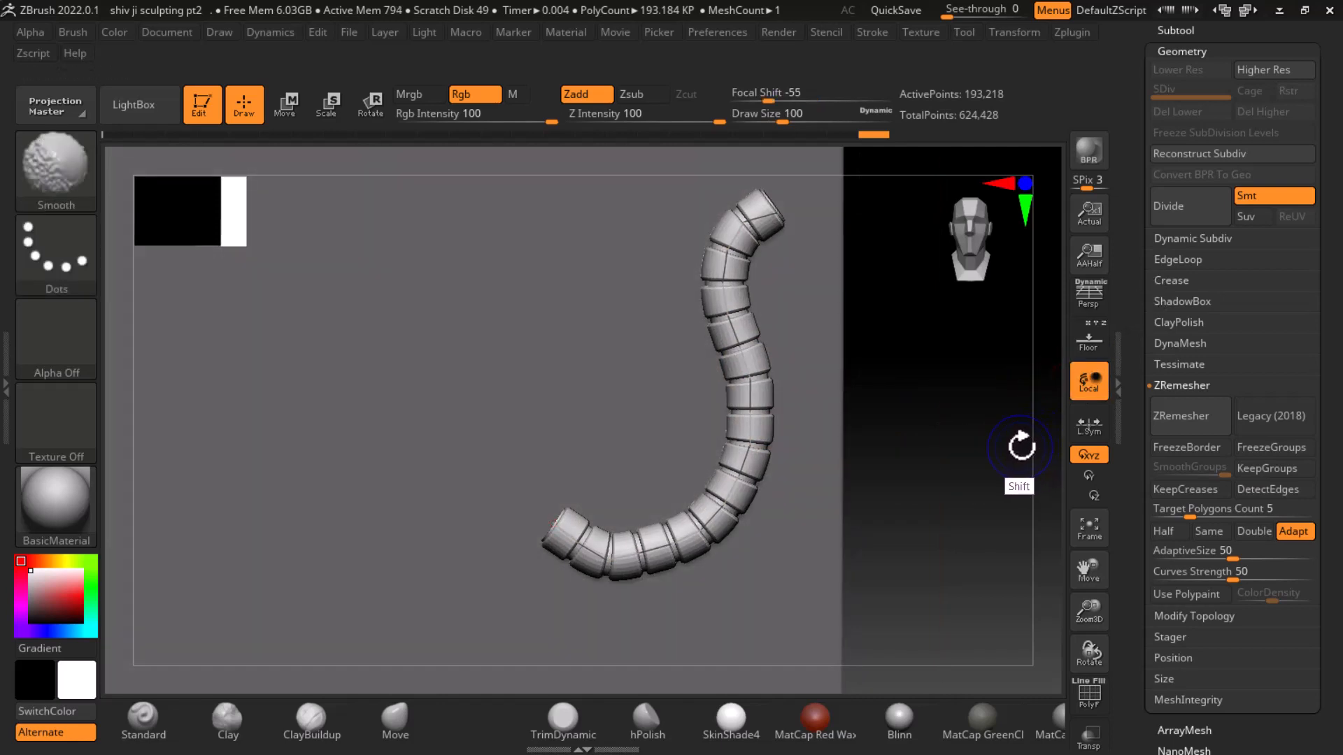
{"action": "key", "text": "shift+f"}
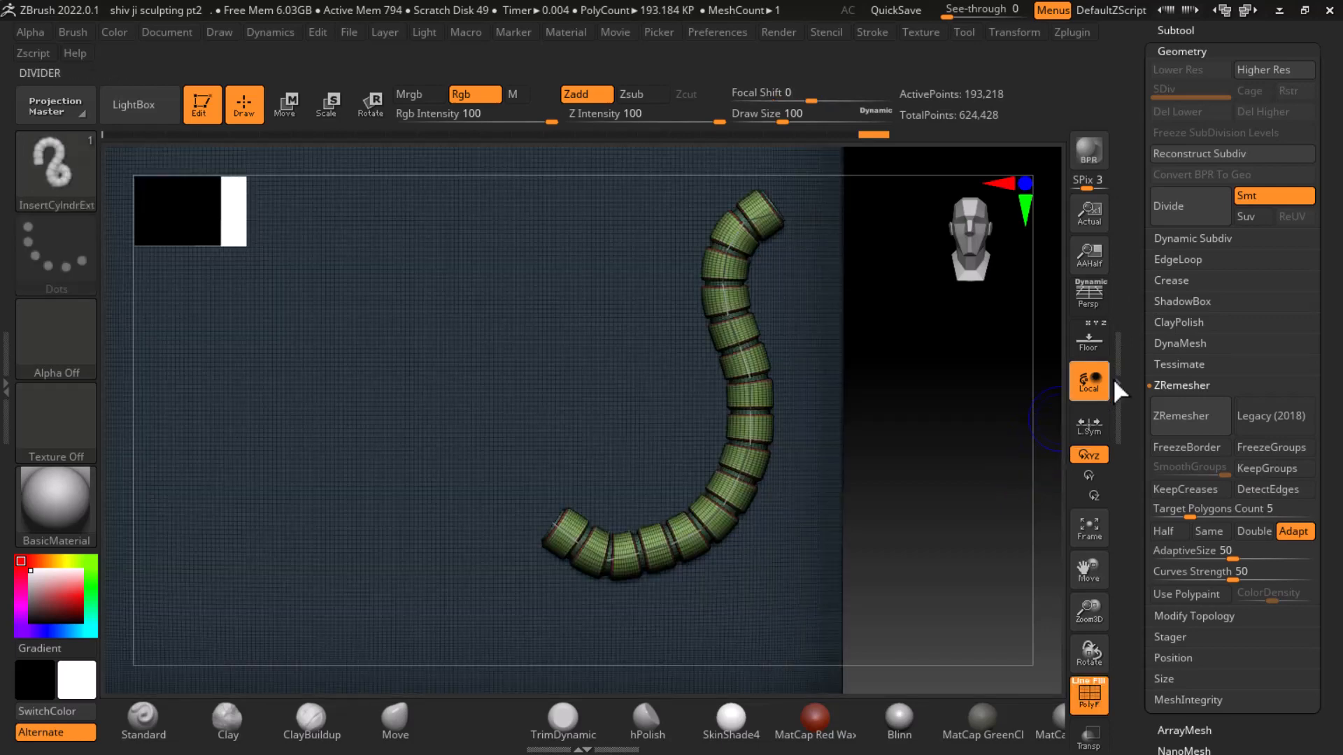
{"action": "scroll", "coordinate": [1131, 333], "scroll_direction": "down", "scroll_amount": 2}
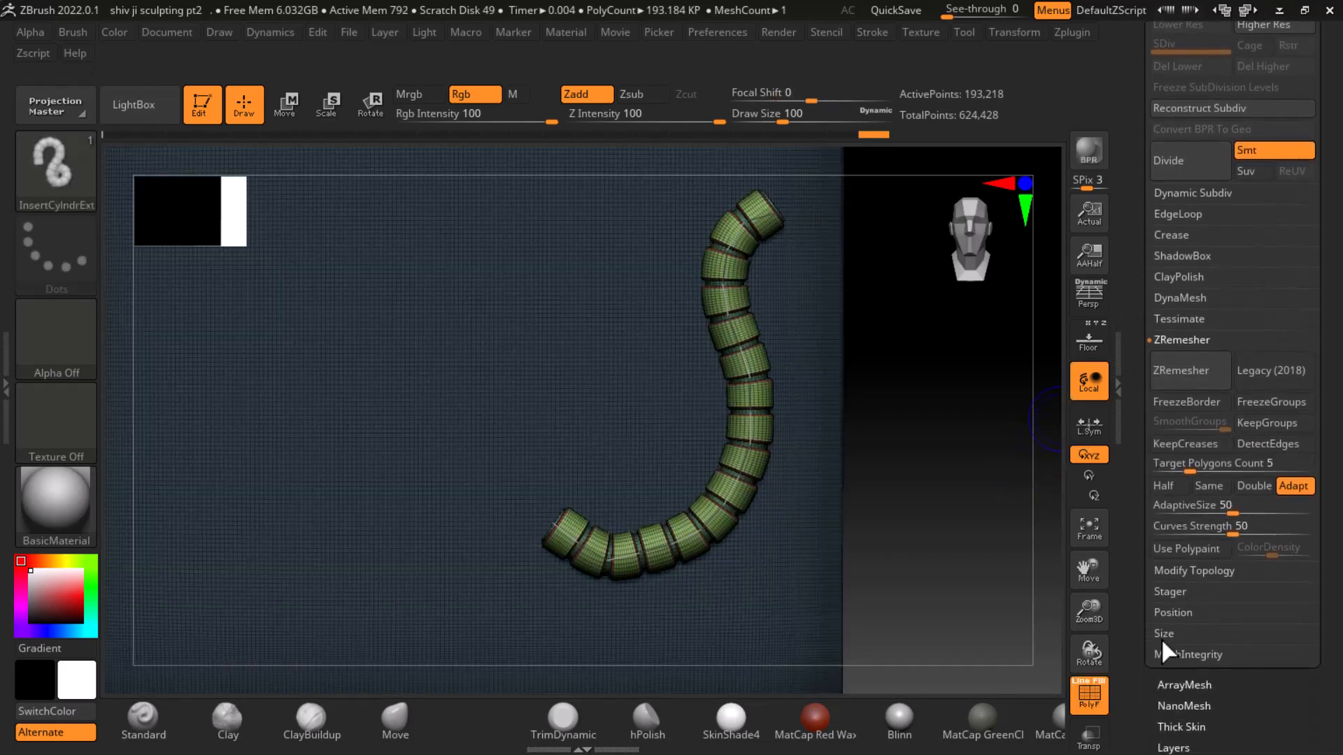
{"action": "scroll", "coordinate": [1134, 644], "scroll_direction": "down", "scroll_amount": 8}
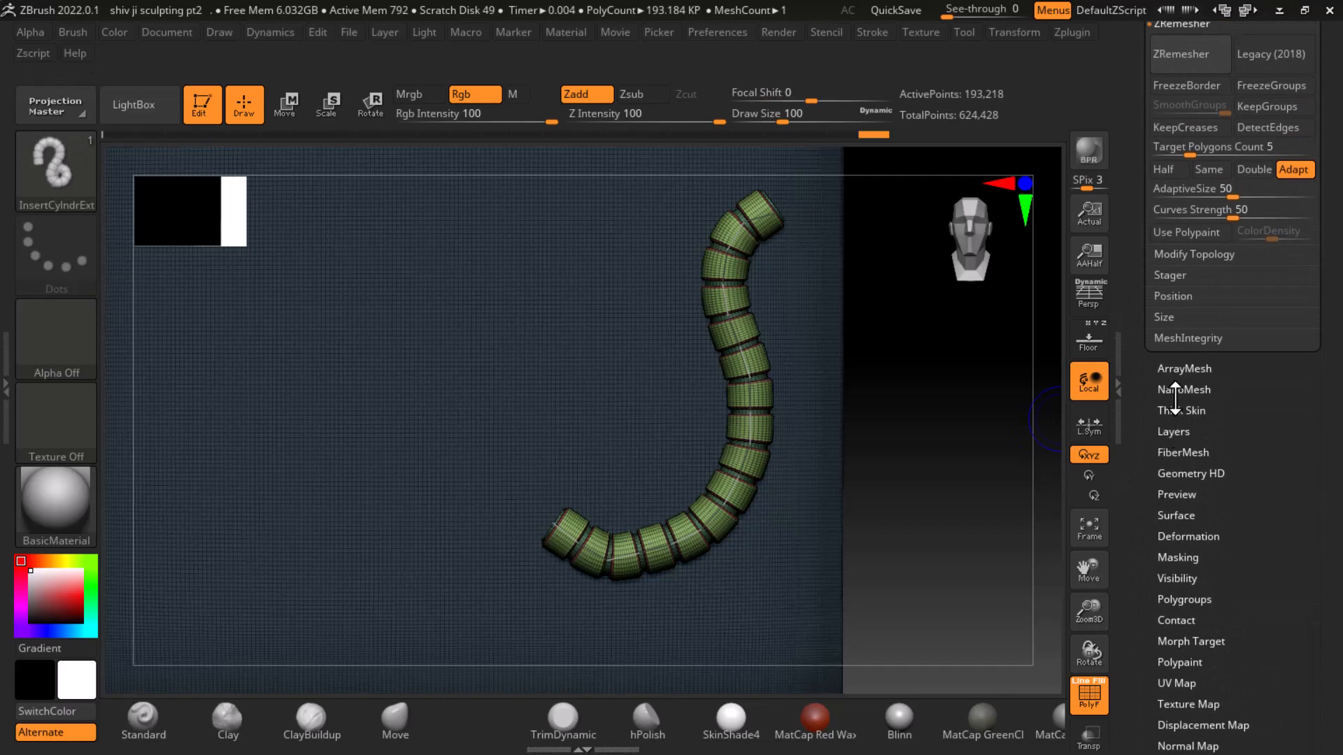
{"action": "left_click_drag", "start_coordinate": [1157, 384], "coordinate": [1140, 450]}
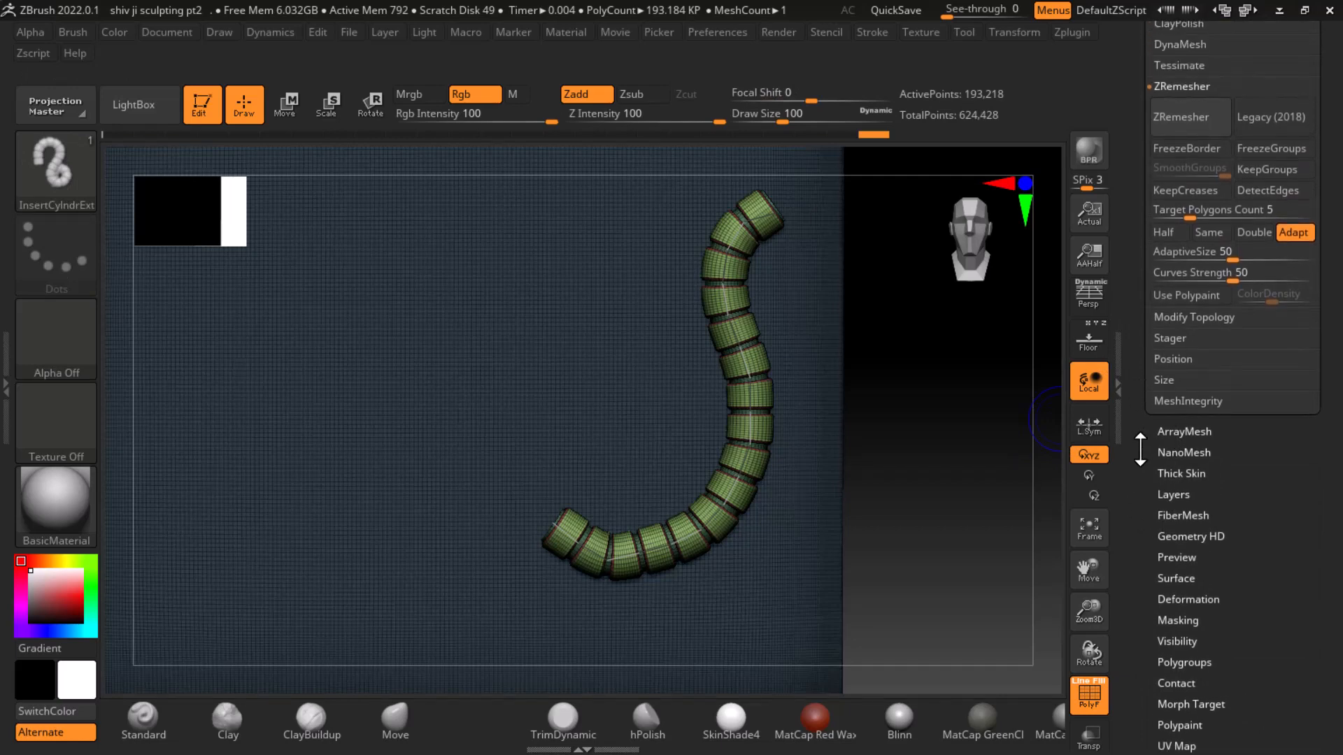
{"action": "scroll", "coordinate": [1140, 450], "scroll_direction": "up", "scroll_amount": 12}
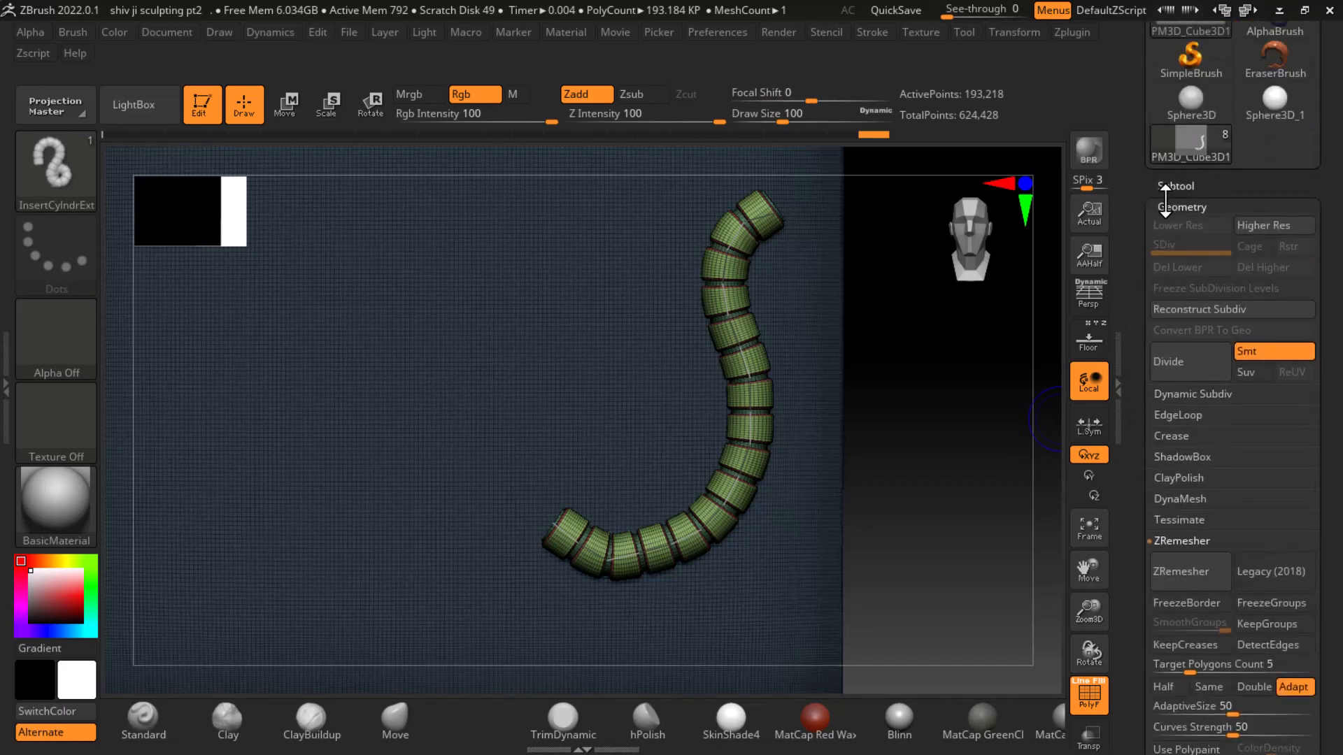
{"action": "left_click", "coordinate": [1167, 186]}
{"action": "left_click", "coordinate": [1164, 491]}
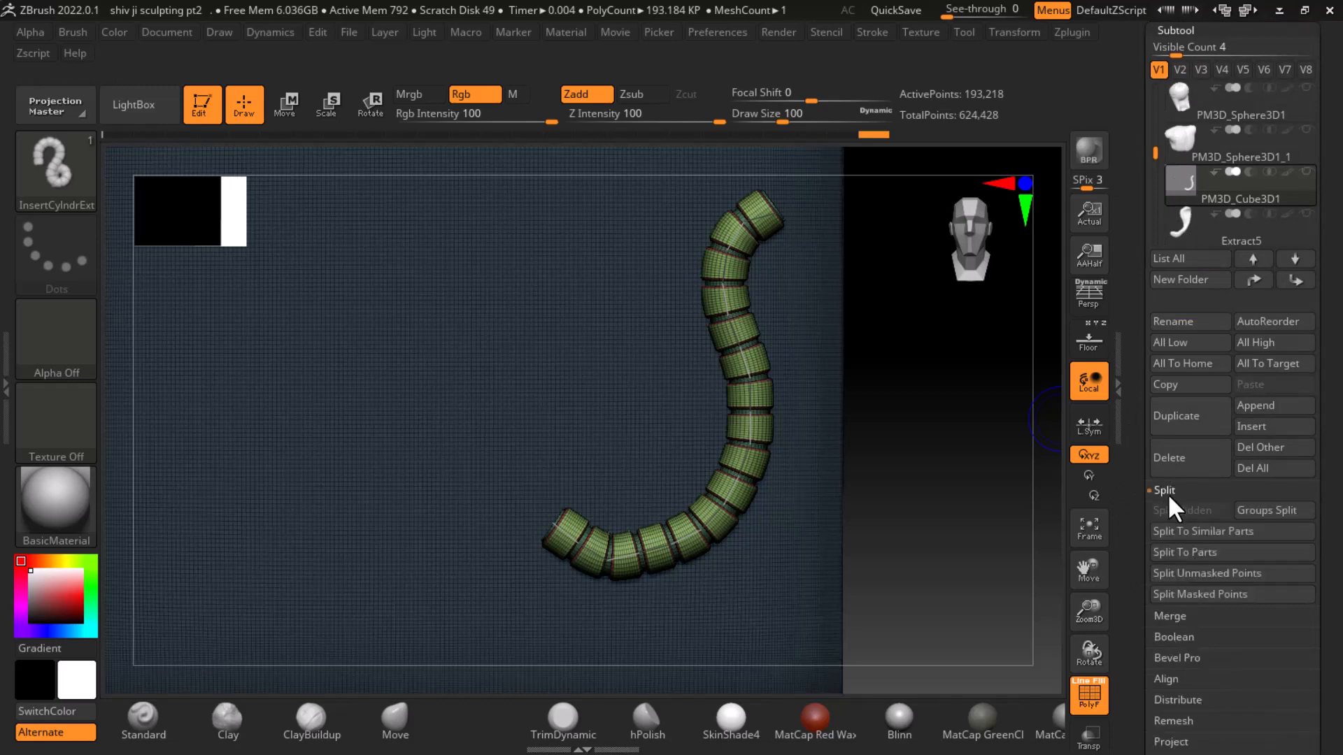
{"action": "left_click", "coordinate": [1204, 539]}
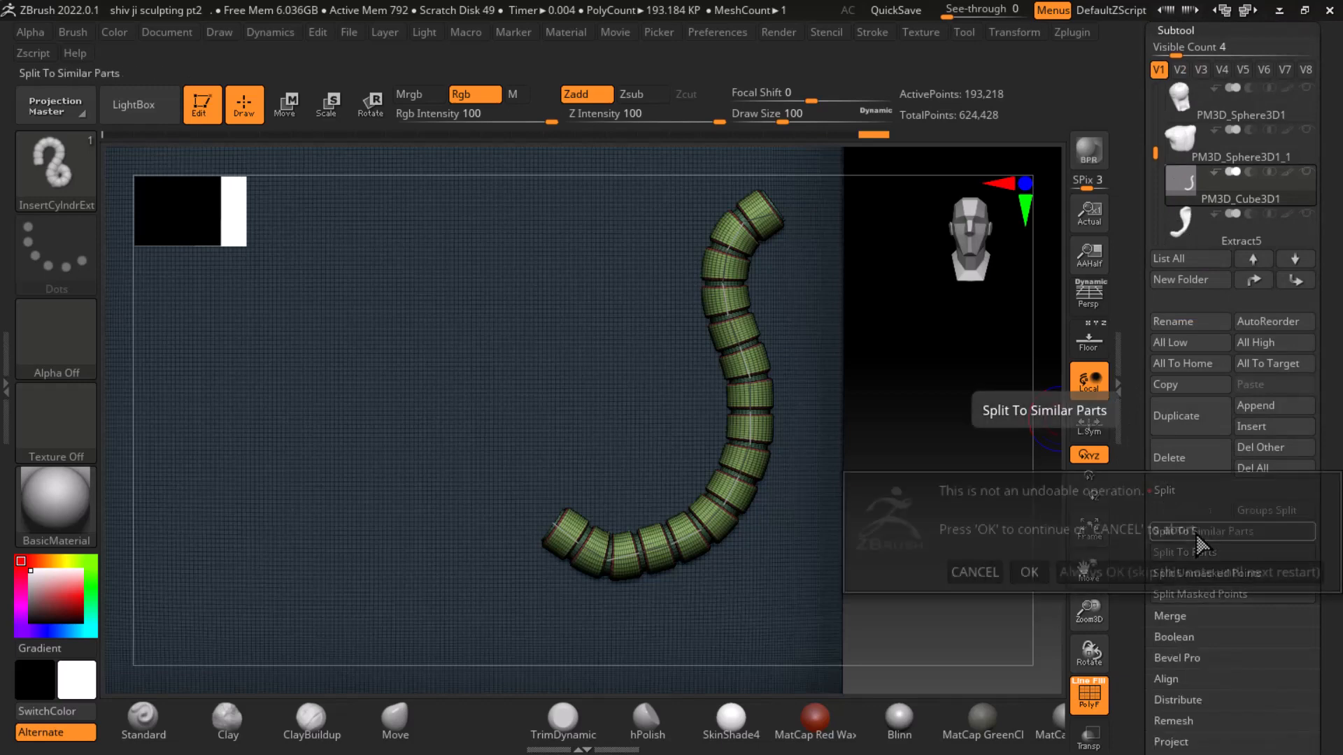
{"action": "left_click", "coordinate": [1029, 573]}
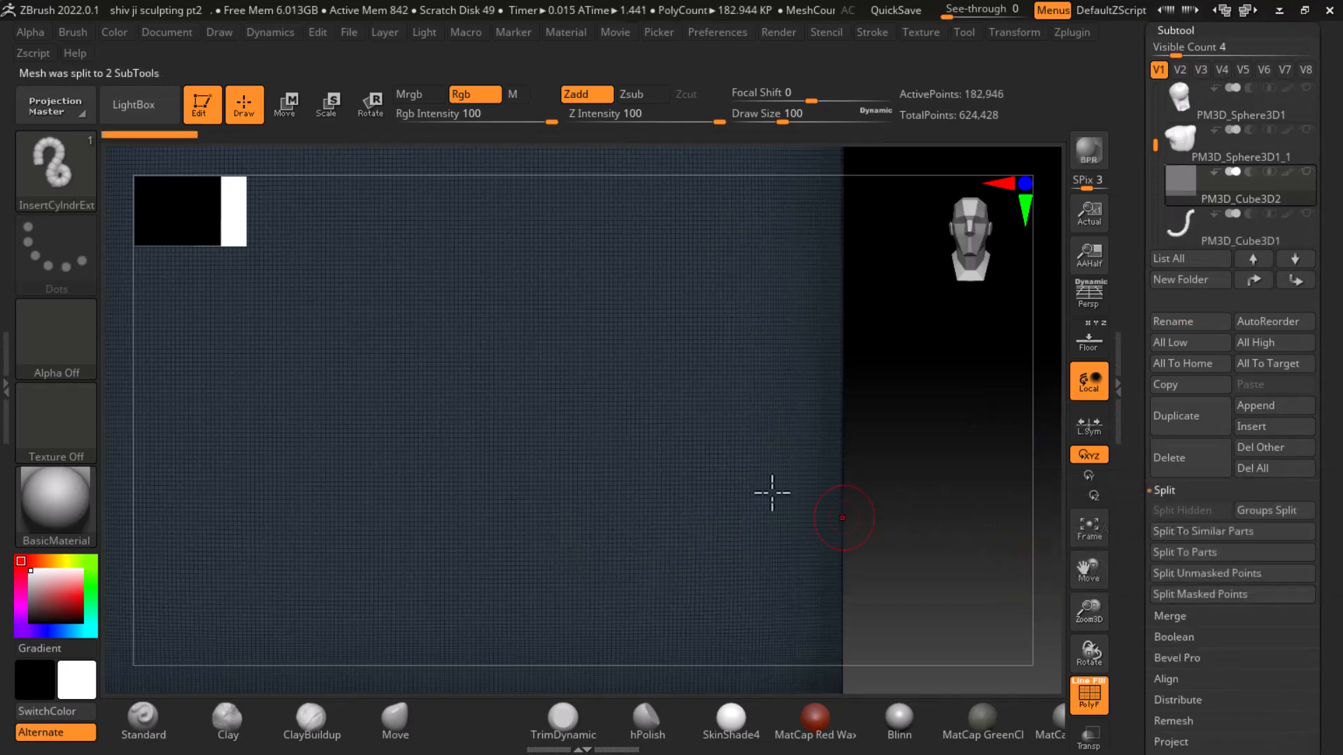
Make the split-off cylinder body the active subtool and turn off the polyframe display
{"action": "left_click", "coordinate": [1167, 232]}
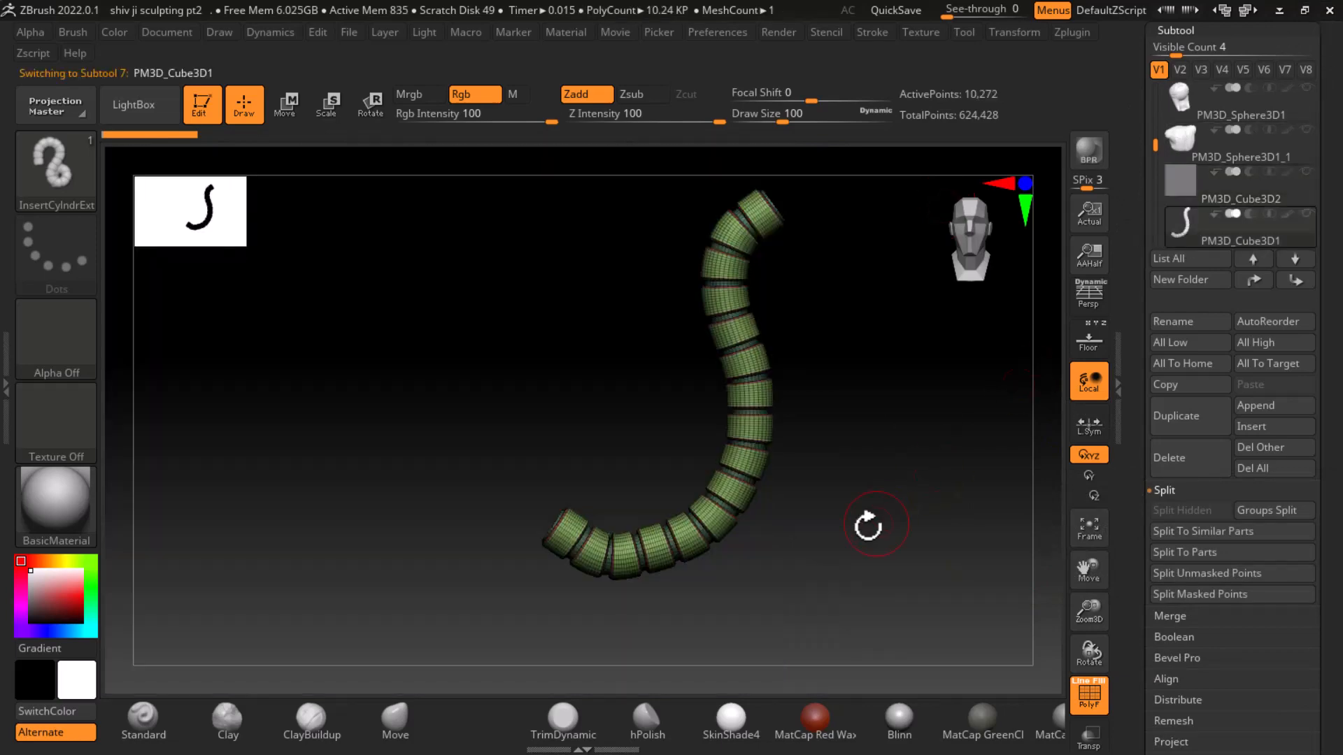
{"action": "left_click_drag", "start_coordinate": [868, 526], "coordinate": [869, 516]}
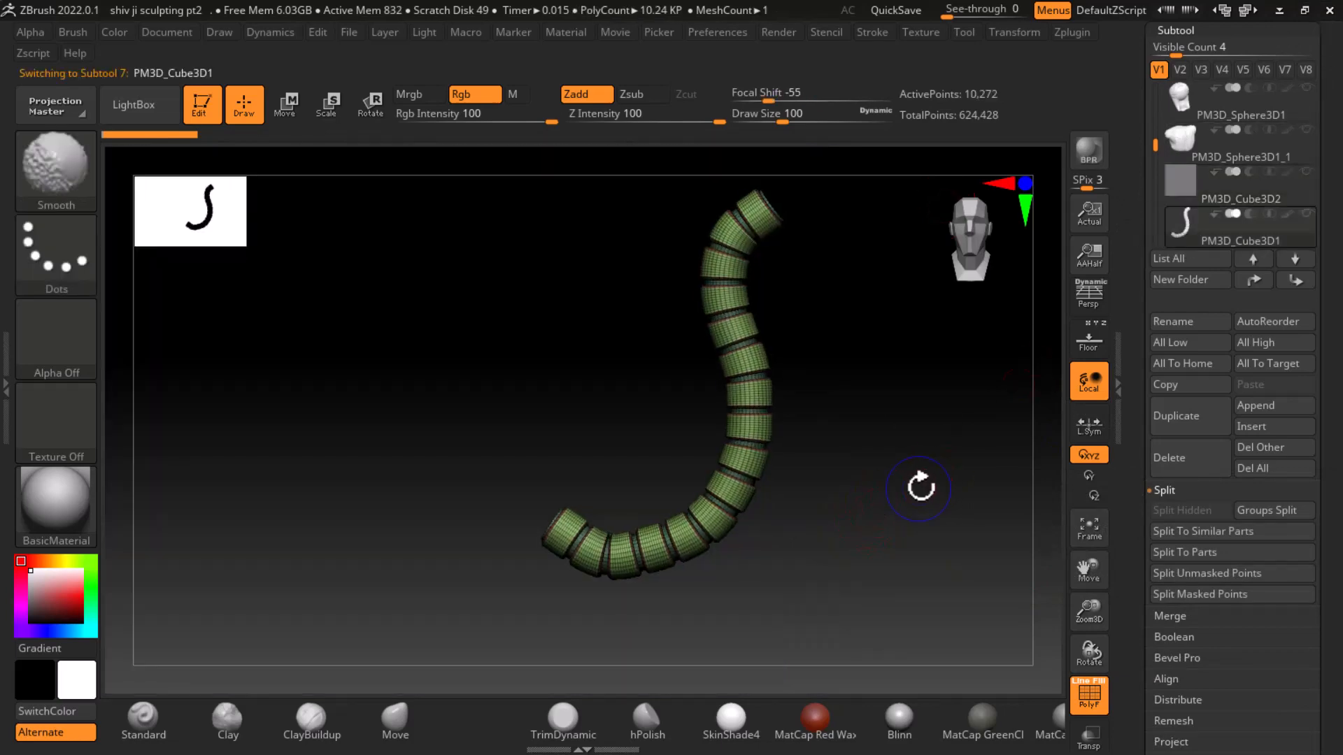
{"action": "key", "text": "shift+f"}
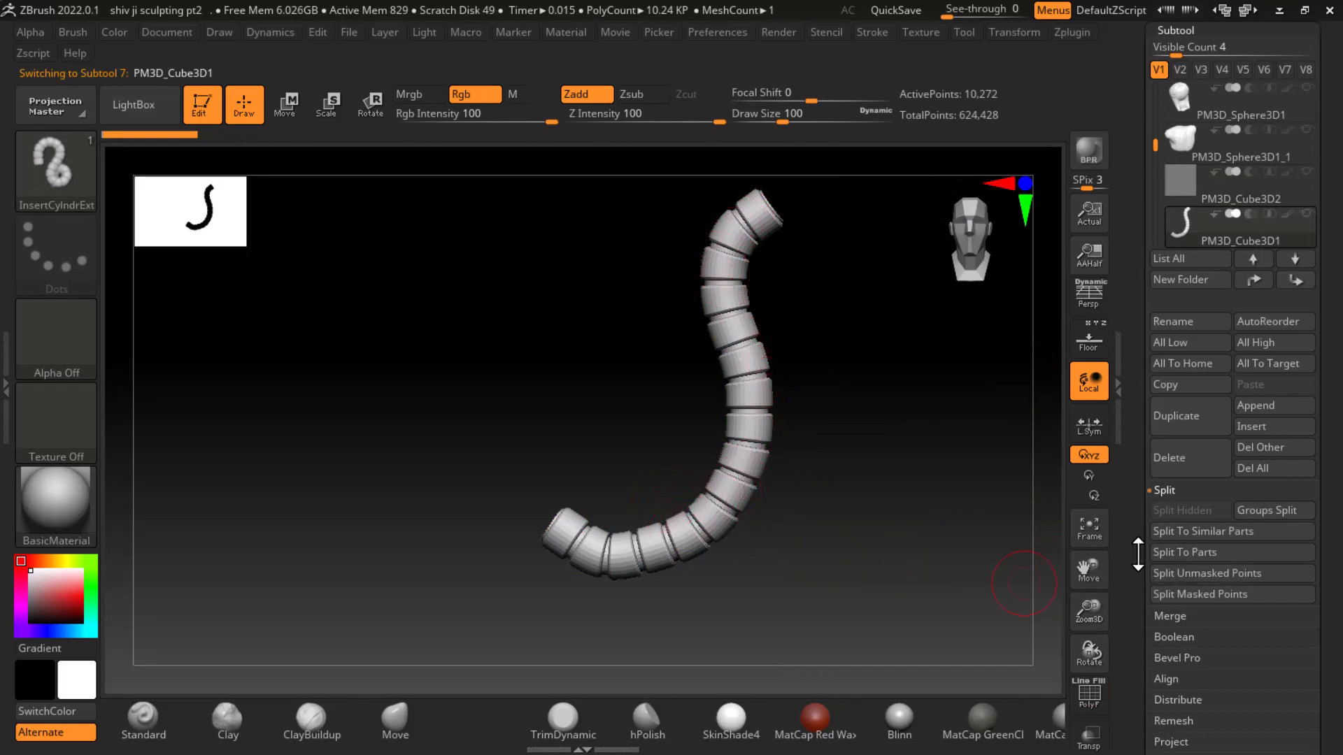
Convert the segmented cylinder body to a DynaMesh at resolution 128
{"action": "scroll", "coordinate": [1138, 555], "scroll_direction": "down", "scroll_amount": 5}
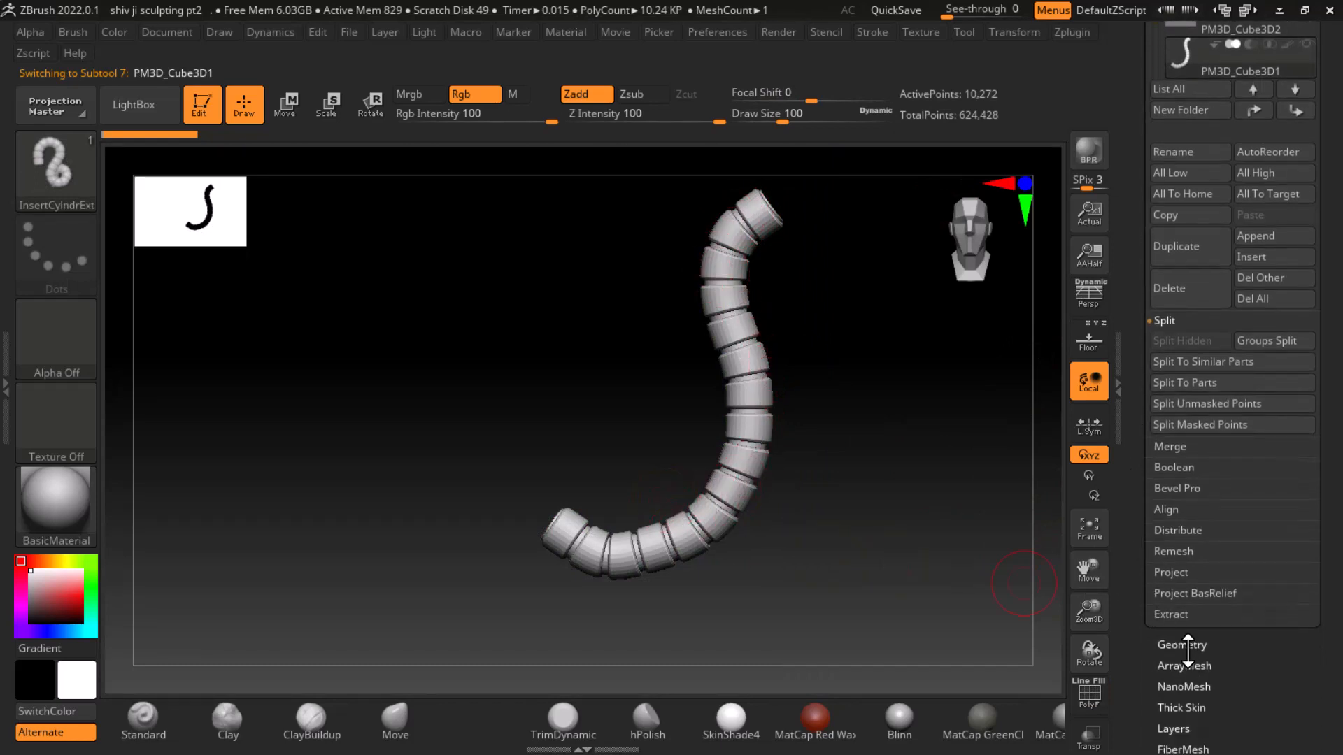
{"action": "left_click", "coordinate": [1188, 644]}
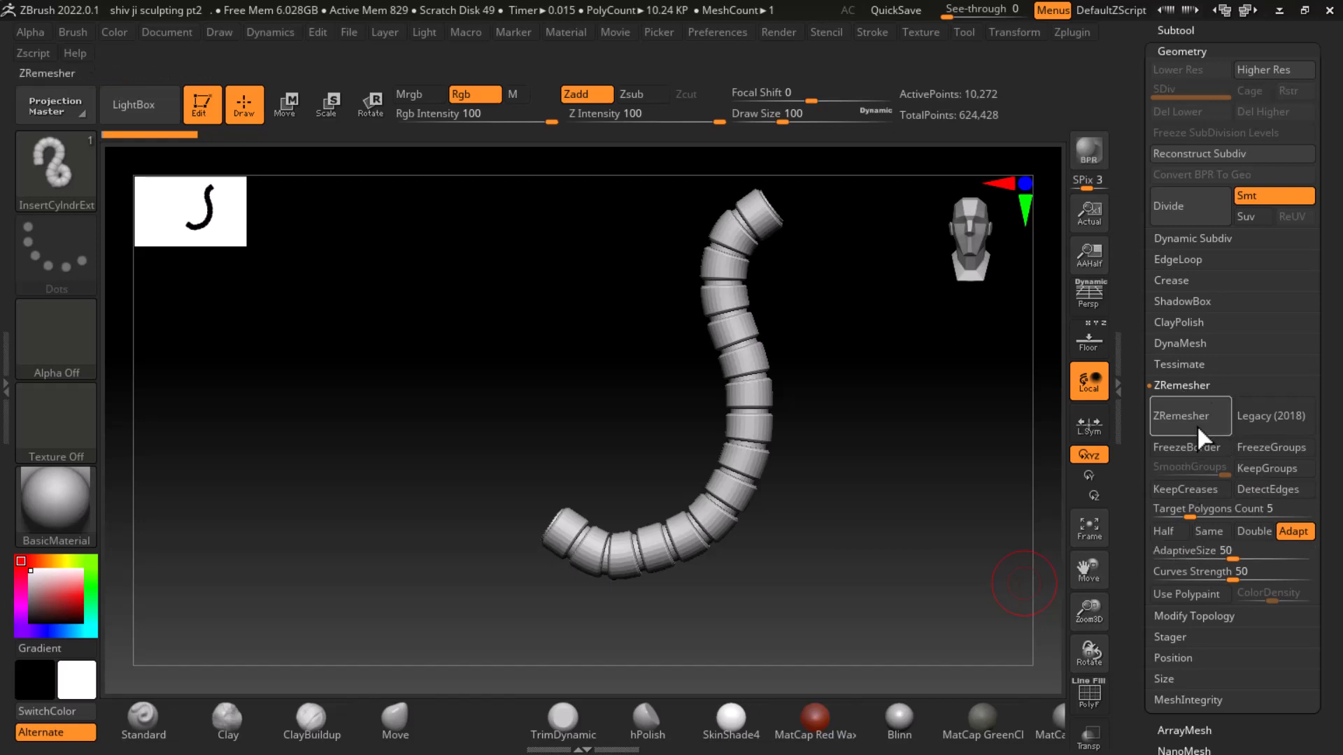
{"action": "left_click", "coordinate": [1181, 386]}
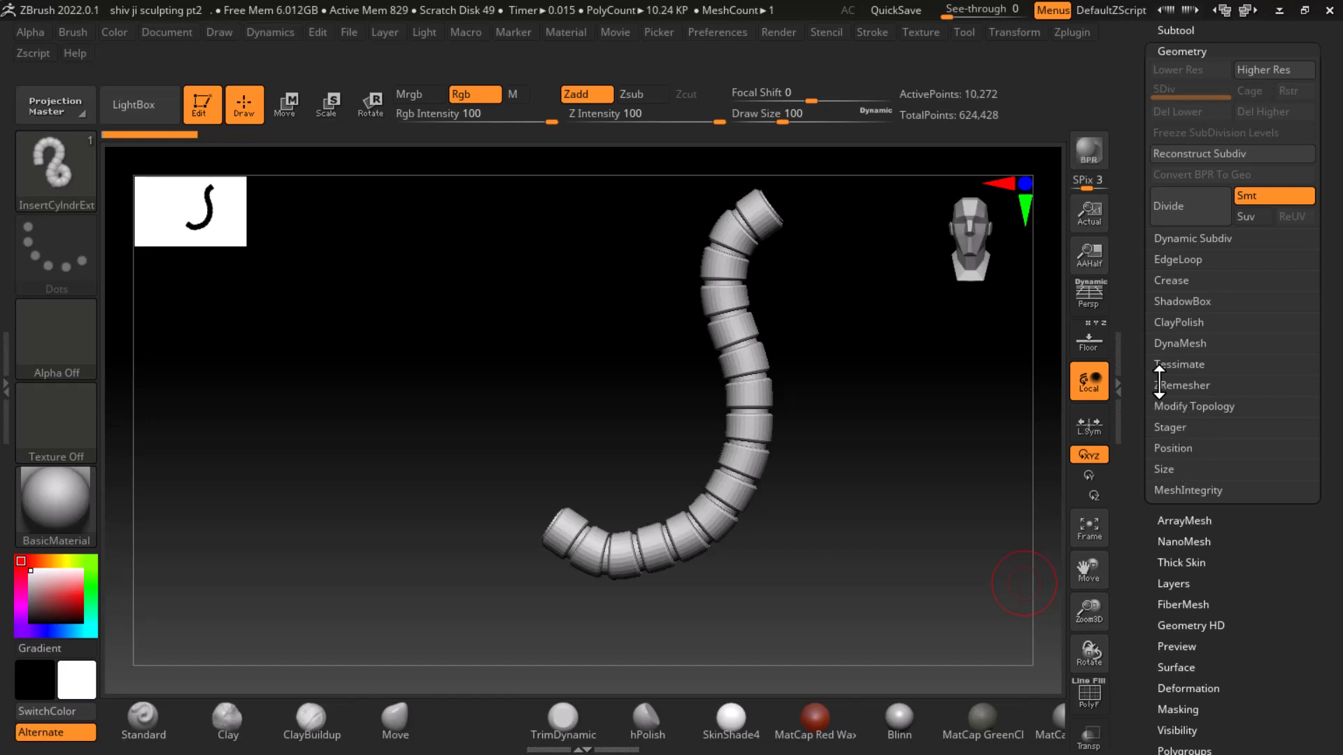
{"action": "left_click", "coordinate": [1204, 344]}
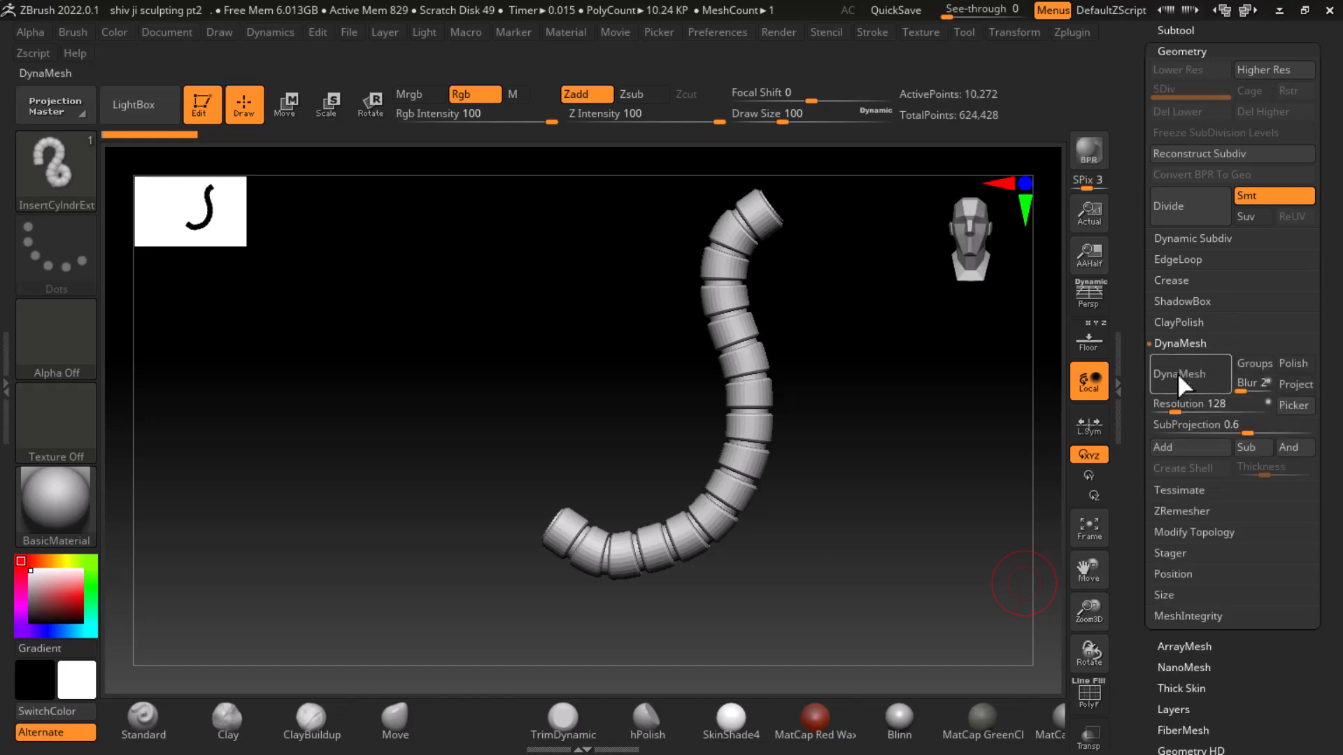
{"action": "left_click", "coordinate": [1177, 372]}
{"action": "key", "text": "shift"}
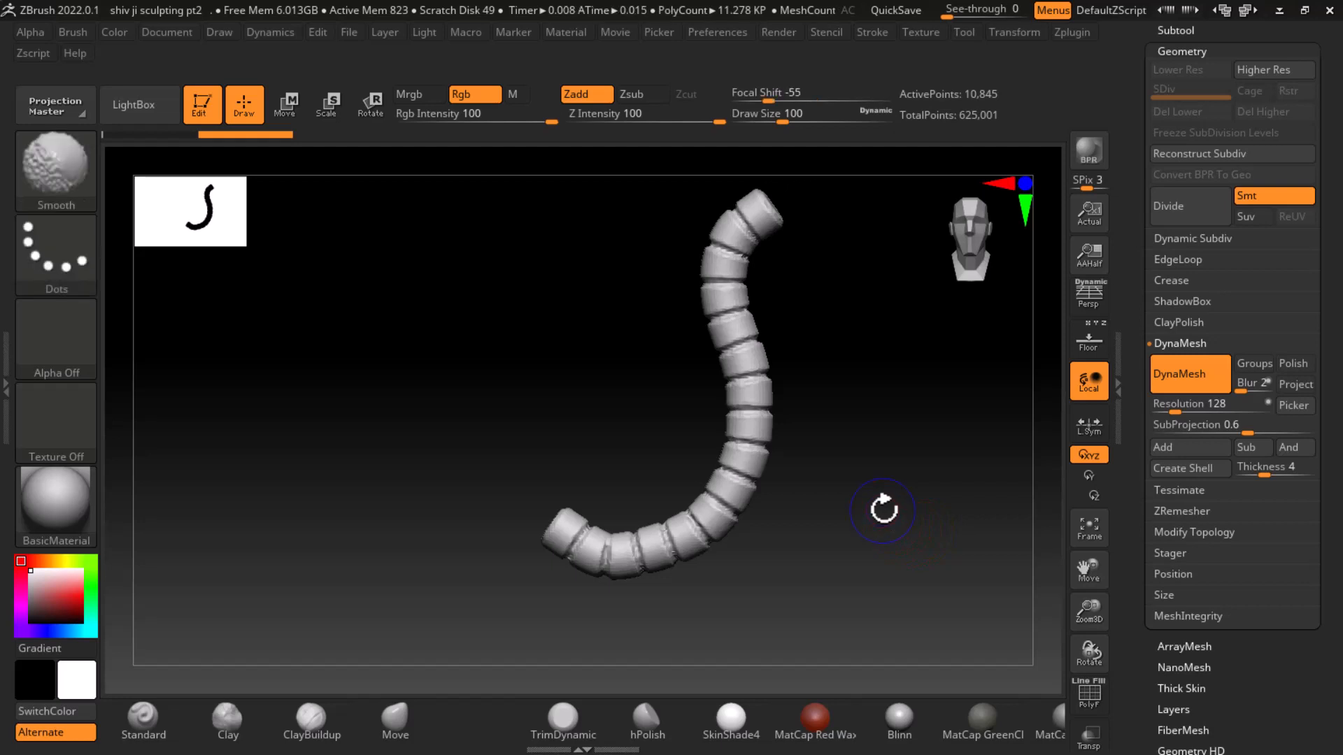
{"action": "key", "text": "shift+f"}
{"action": "key", "text": "shift+f"}
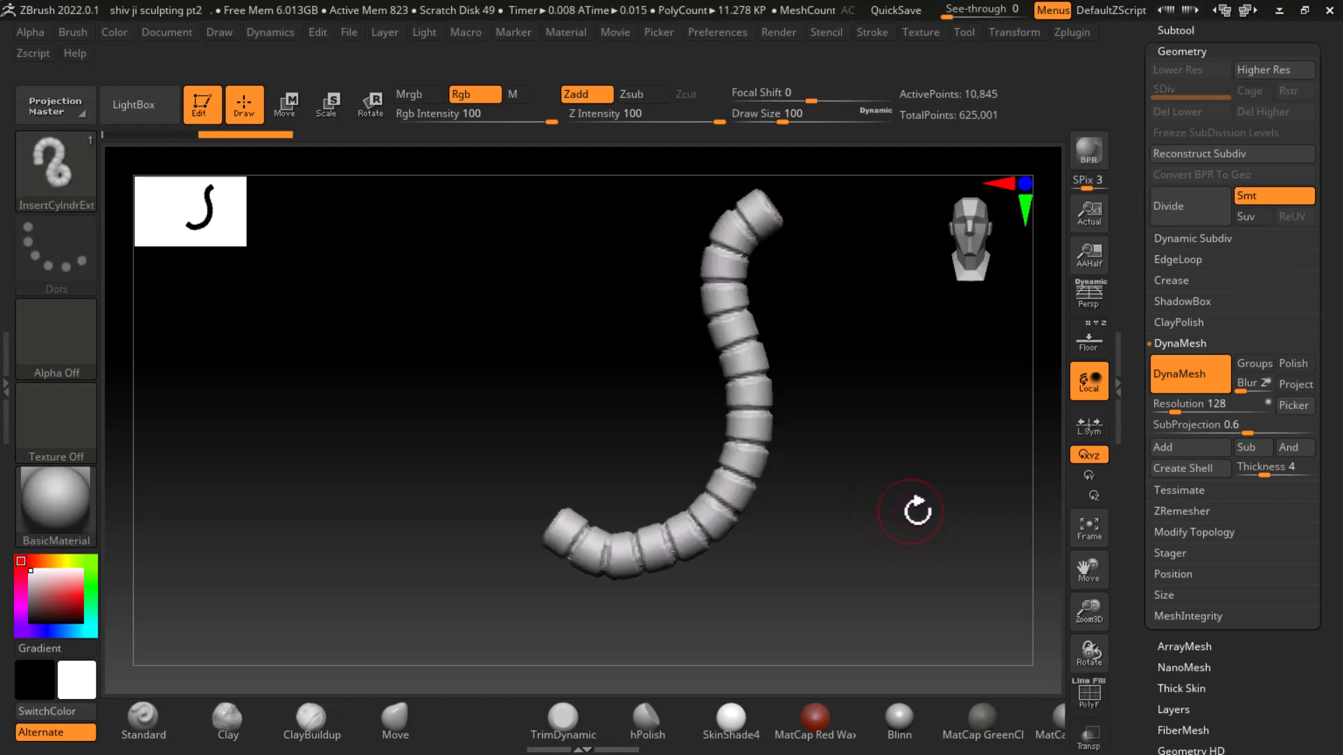
Smooth away the grooves between the segments along the whole snake body, working from the front and the side
{"action": "left_click_drag", "start_coordinate": [918, 507], "coordinate": [938, 577], "text": "alt"}
{"action": "key", "text": "shift"}
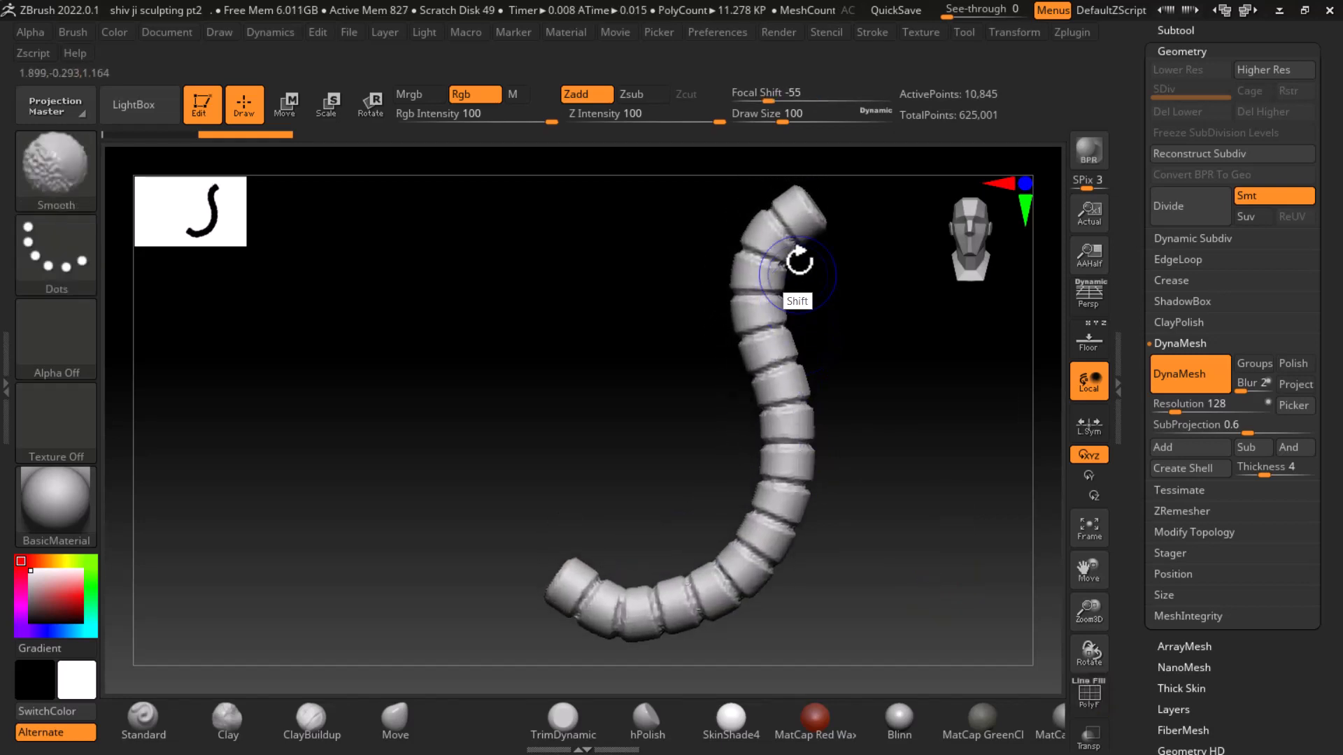
{"action": "mouse_move", "coordinate": [745, 243]}
{"action": "left_mouse_down", "text": "shift"}
{"action": "mouse_move", "coordinate": [786, 382]}
{"action": "mouse_move", "coordinate": [791, 489]}
{"action": "mouse_move", "coordinate": [675, 603]}
{"action": "mouse_move", "coordinate": [590, 616]}
{"action": "left_mouse_up", "text": "shift"}
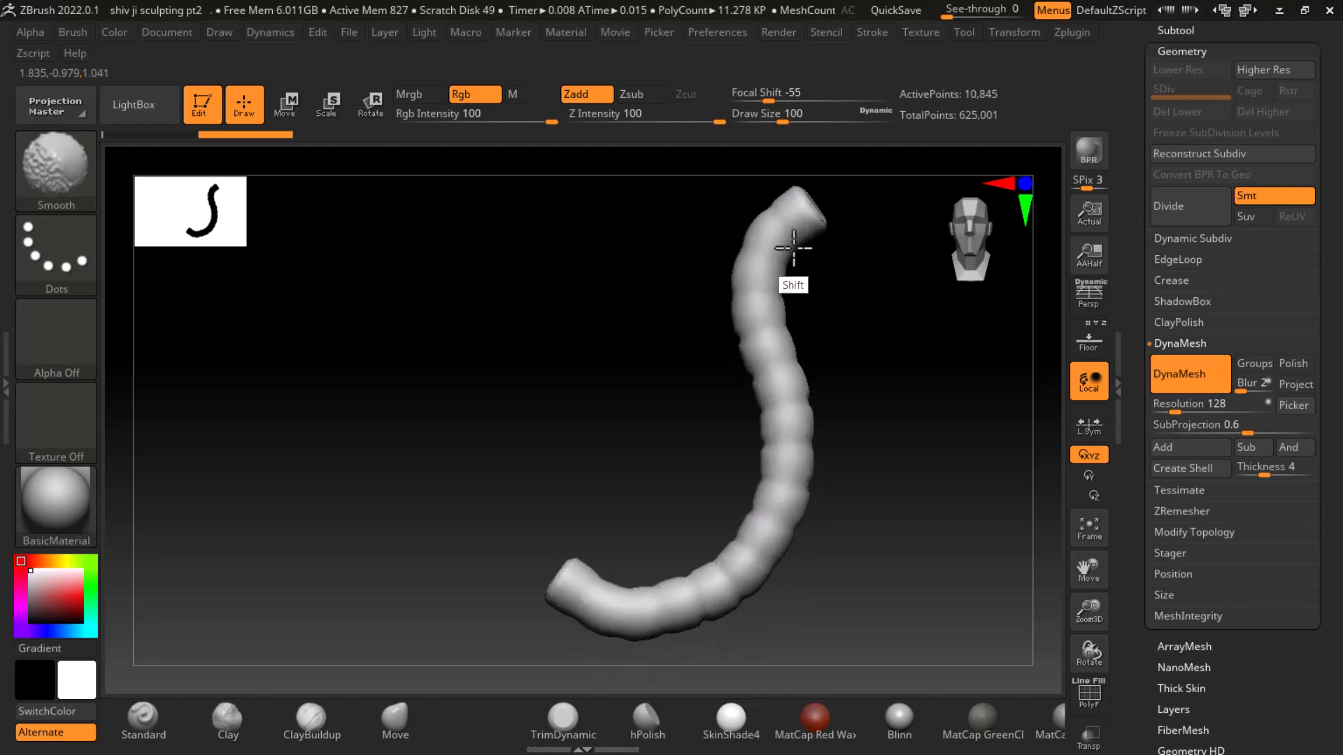
{"action": "left_click_drag", "start_coordinate": [744, 553], "coordinate": [590, 590], "text": "shift"}
{"action": "left_click_drag", "start_coordinate": [906, 452], "coordinate": [1038, 462]}
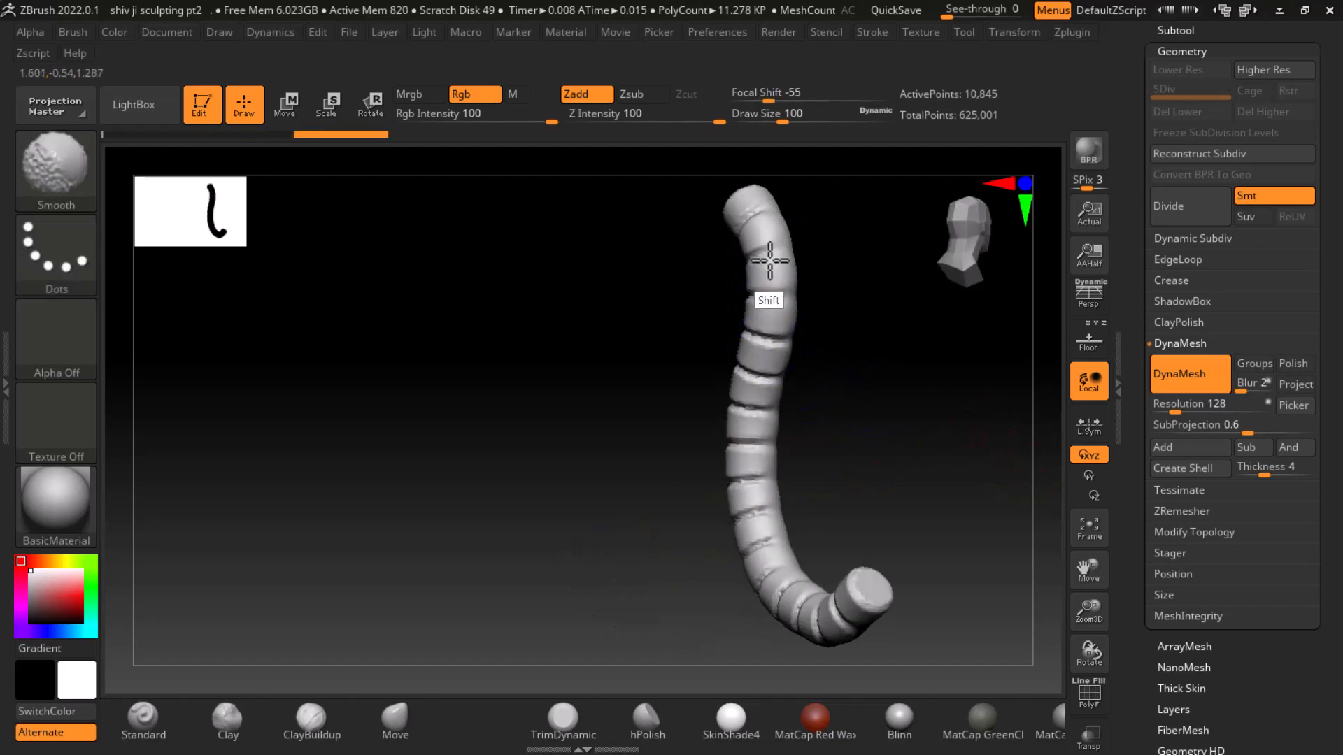
{"action": "left_click_drag", "start_coordinate": [748, 275], "coordinate": [735, 470], "text": "shift"}
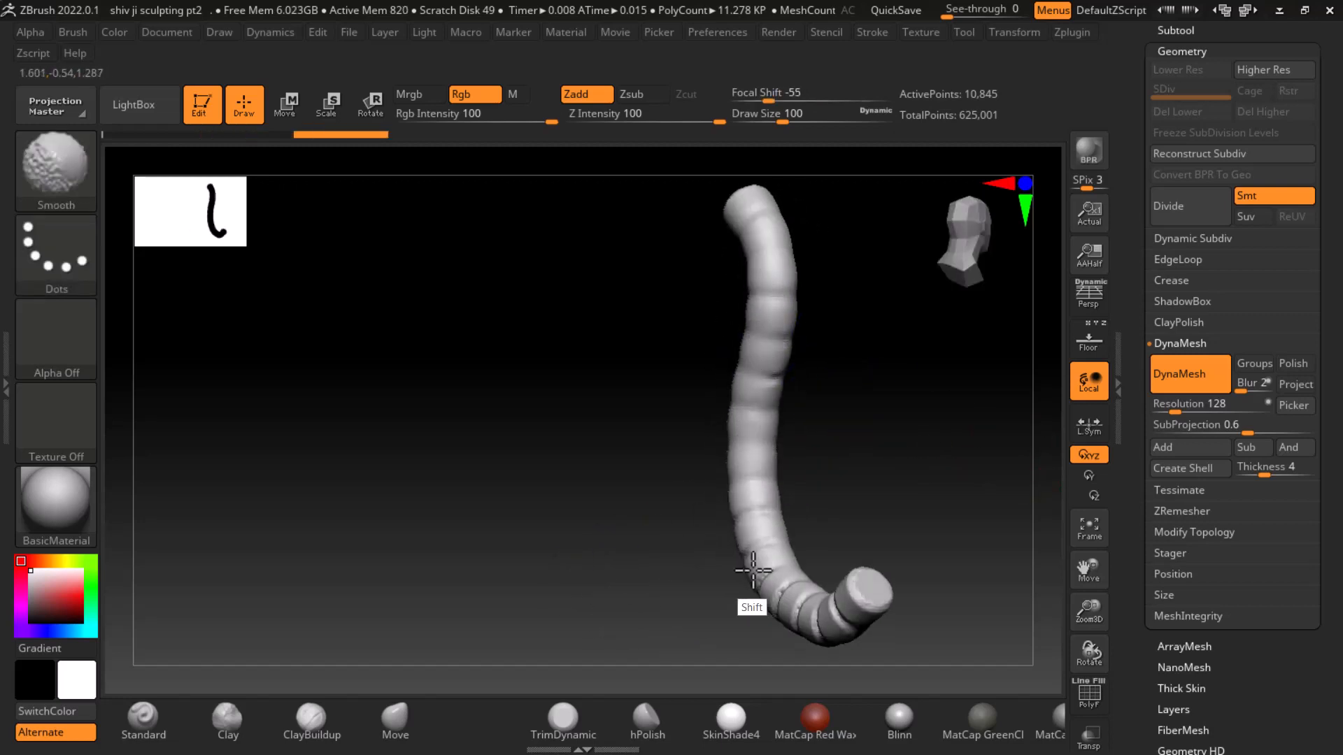
{"action": "left_click_drag", "start_coordinate": [809, 644], "coordinate": [902, 562]}
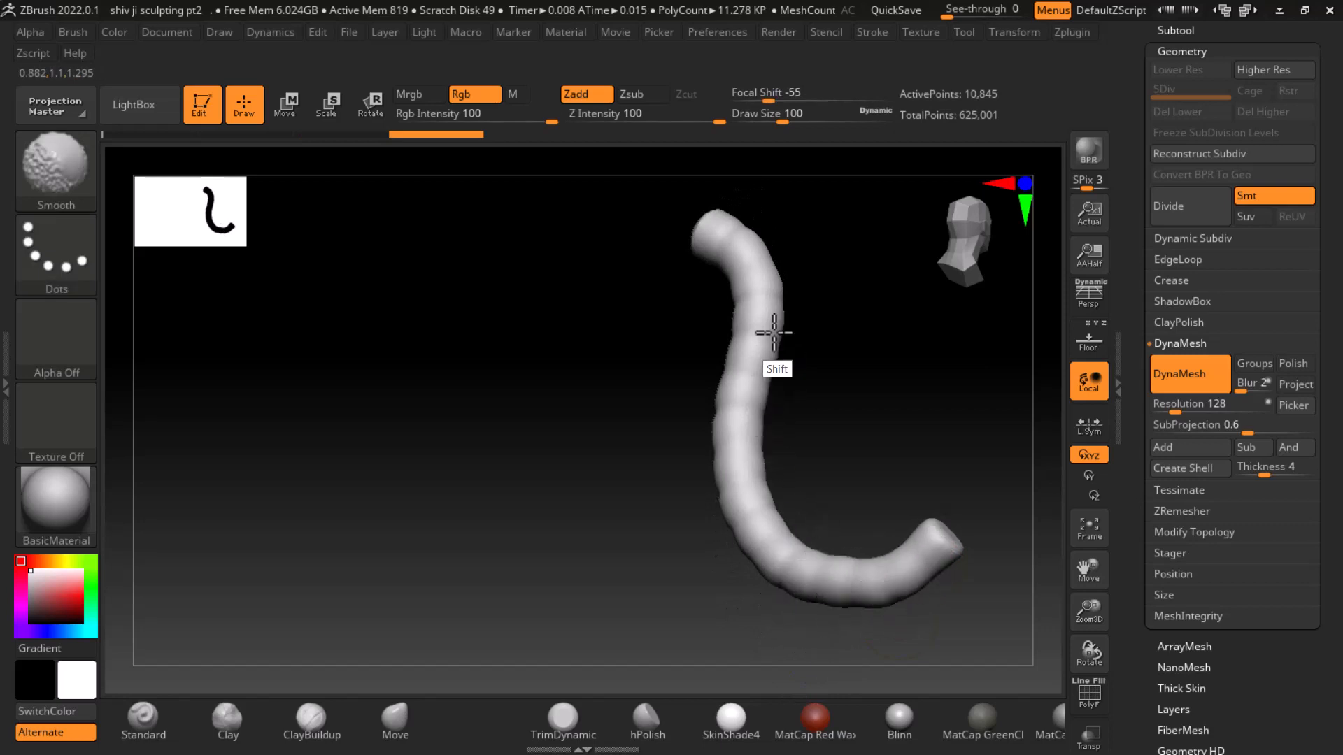
Return to the front view and display the reference image over the smoothed snake body
{"action": "mouse_move", "coordinate": [905, 380]}
{"action": "left_mouse_down"}
{"action": "mouse_move", "coordinate": [782, 408]}
{"action": "mouse_move", "coordinate": [842, 401]}
{"action": "mouse_move", "coordinate": [781, 525]}
{"action": "mouse_move", "coordinate": [678, 504]}
{"action": "mouse_move", "coordinate": [717, 518]}
{"action": "mouse_move", "coordinate": [635, 552]}
{"action": "mouse_move", "coordinate": [710, 471]}
{"action": "mouse_move", "coordinate": [534, 471]}
{"action": "mouse_move", "coordinate": [611, 426]}
{"action": "mouse_move", "coordinate": [596, 422]}
{"action": "left_mouse_up"}
{"action": "left_click_drag", "start_coordinate": [909, 546], "coordinate": [933, 443], "text": "alt"}
{"action": "left_click", "coordinate": [1095, 343]}
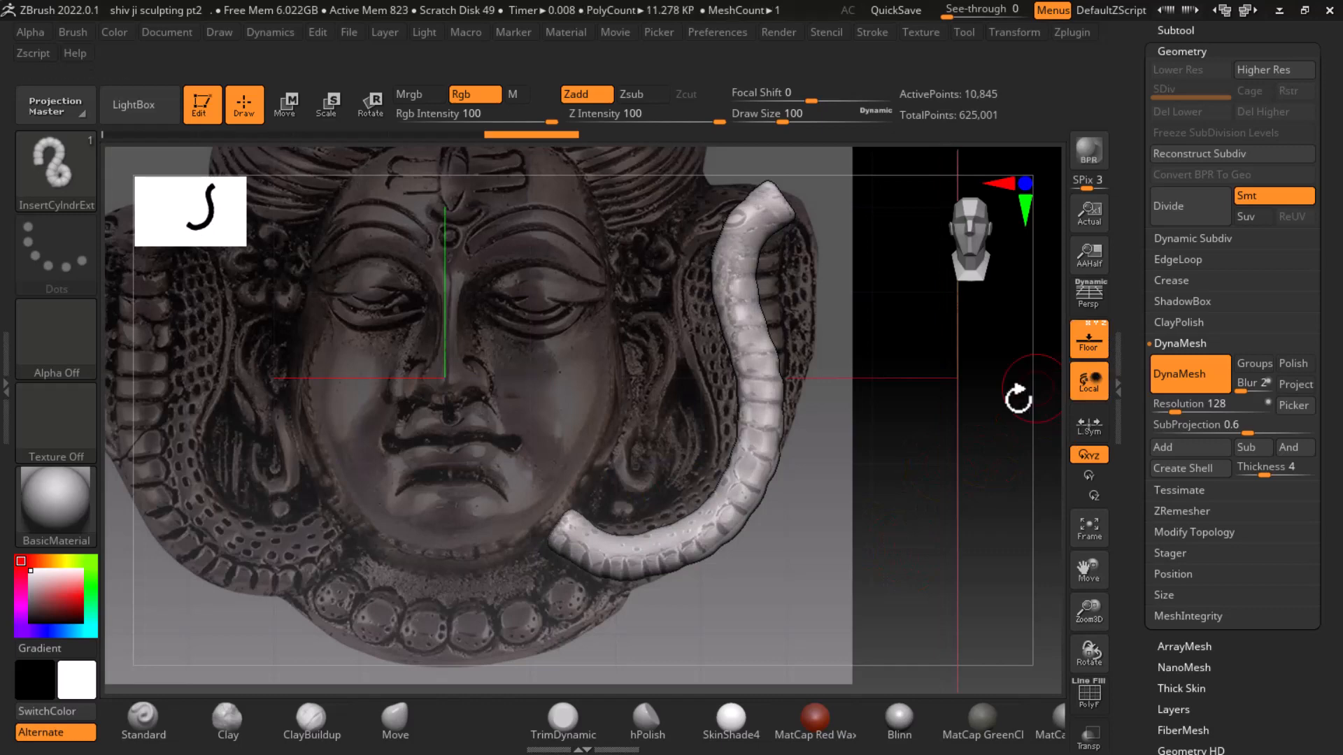
{"action": "left_click_drag", "start_coordinate": [909, 489], "coordinate": [810, 574]}
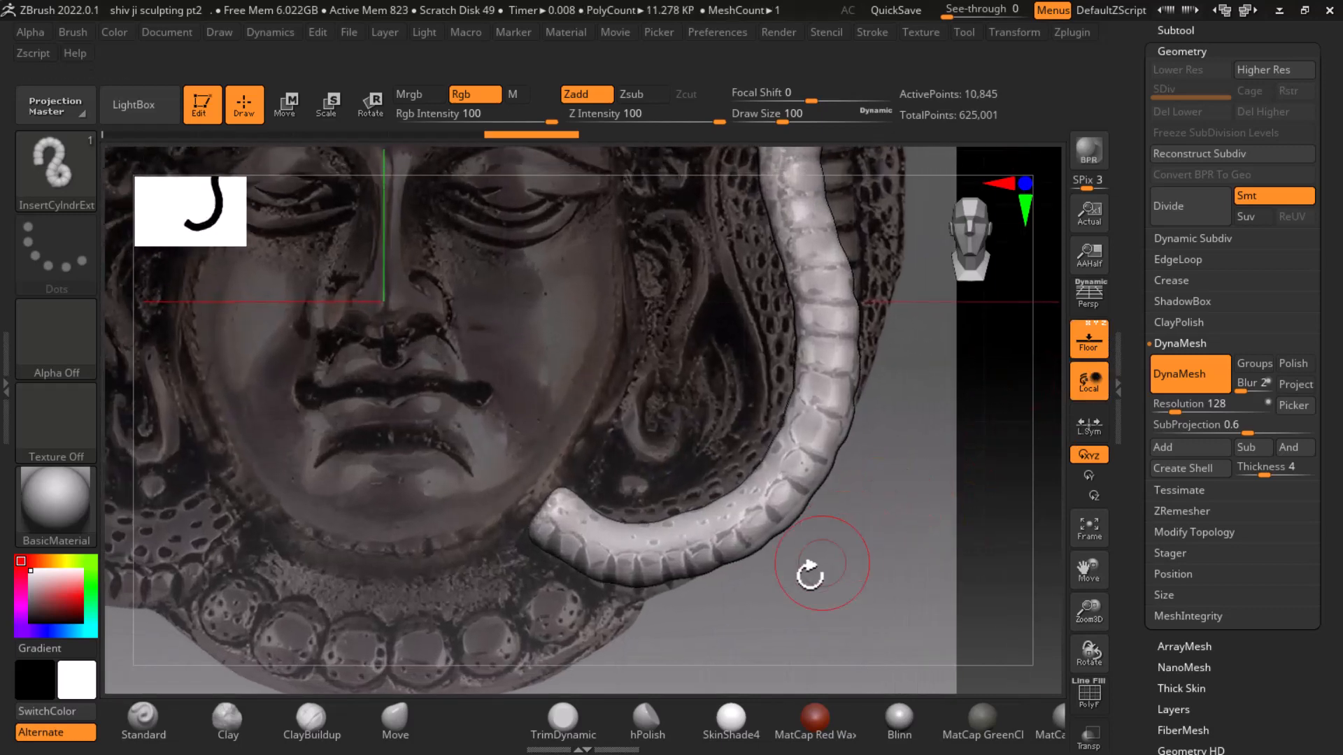
With the Move brush reduced to draw size 168, nudge the inner edge of the snake's middle section to match the reference
{"action": "left_click", "coordinate": [406, 733]}
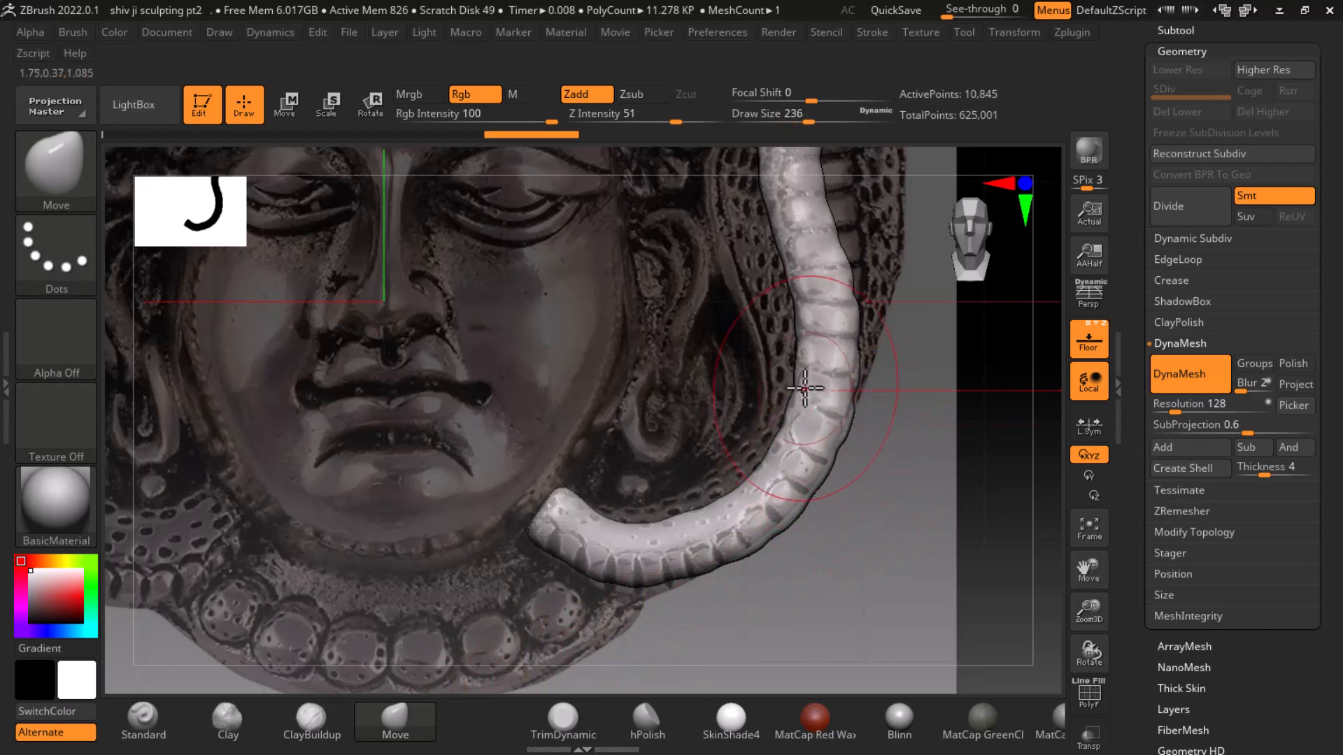
{"action": "left_click_drag", "start_coordinate": [804, 382], "coordinate": [794, 375]}
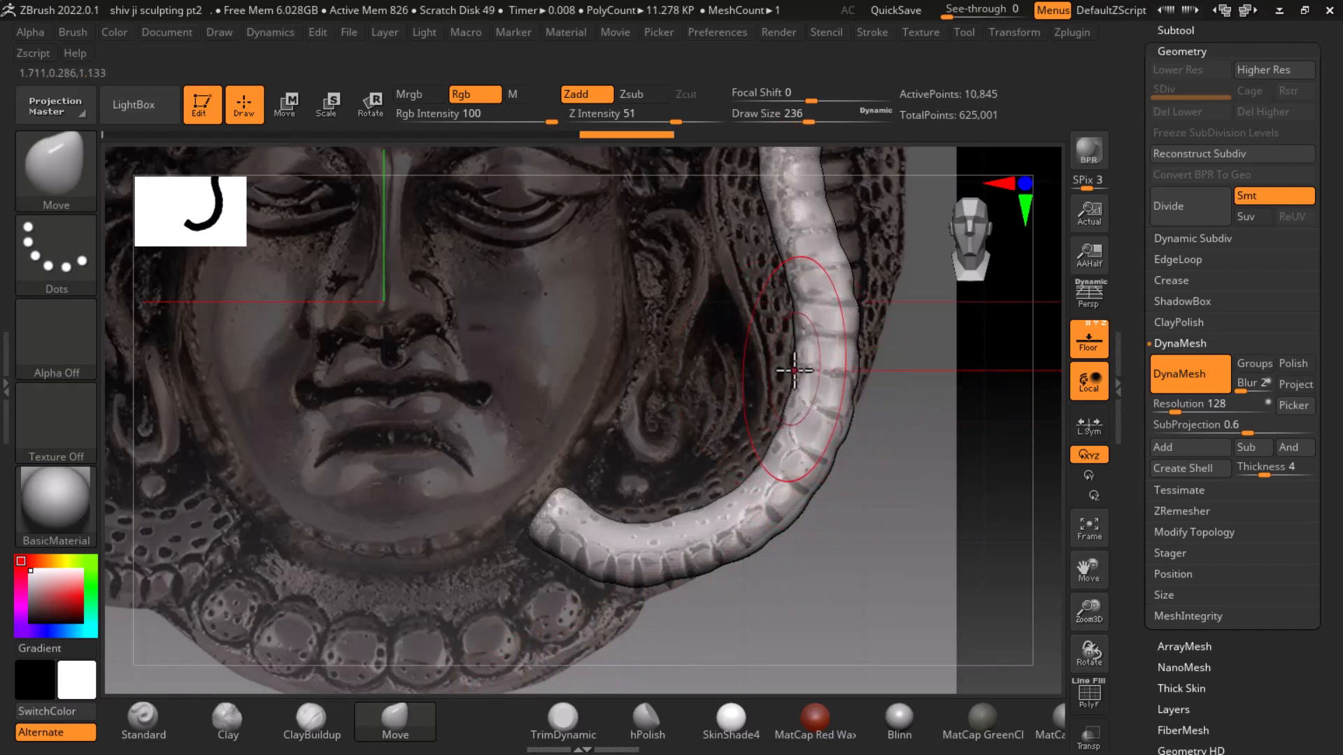
{"action": "key", "text": "bracketleft"}
{"action": "key", "text": "bracketleft"}
{"action": "key", "text": "bracketleft"}
{"action": "key", "text": "bracketleft"}
{"action": "left_click_drag", "start_coordinate": [797, 357], "coordinate": [787, 358]}
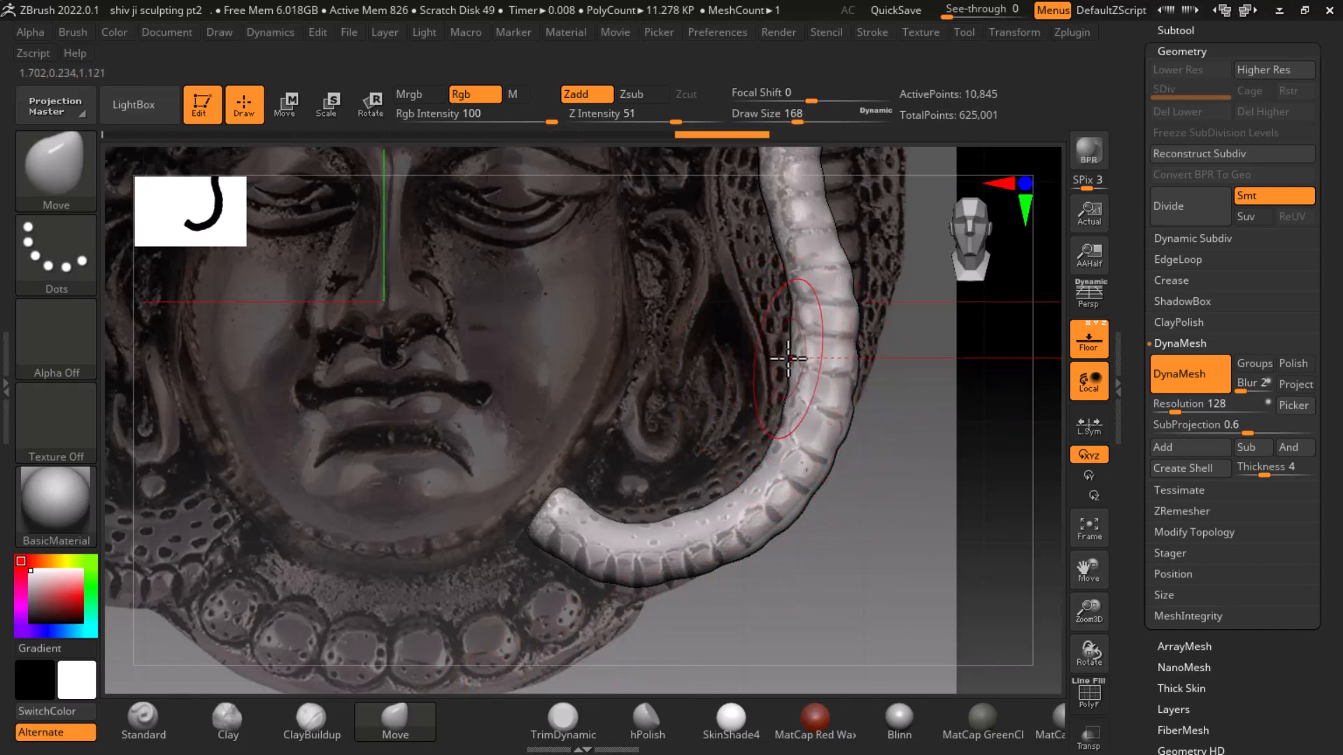
Enlarge the Move brush to draw size 224 and reshape the snake's lower bend to follow the reference outline
{"action": "left_click_drag", "start_coordinate": [924, 376], "coordinate": [899, 515], "text": "alt"}
{"action": "mouse_move", "coordinate": [873, 405]}
{"action": "left_mouse_down", "text": "alt"}
{"action": "mouse_move", "coordinate": [890, 449]}
{"action": "mouse_move", "coordinate": [914, 437]}
{"action": "left_mouse_up", "text": "alt"}
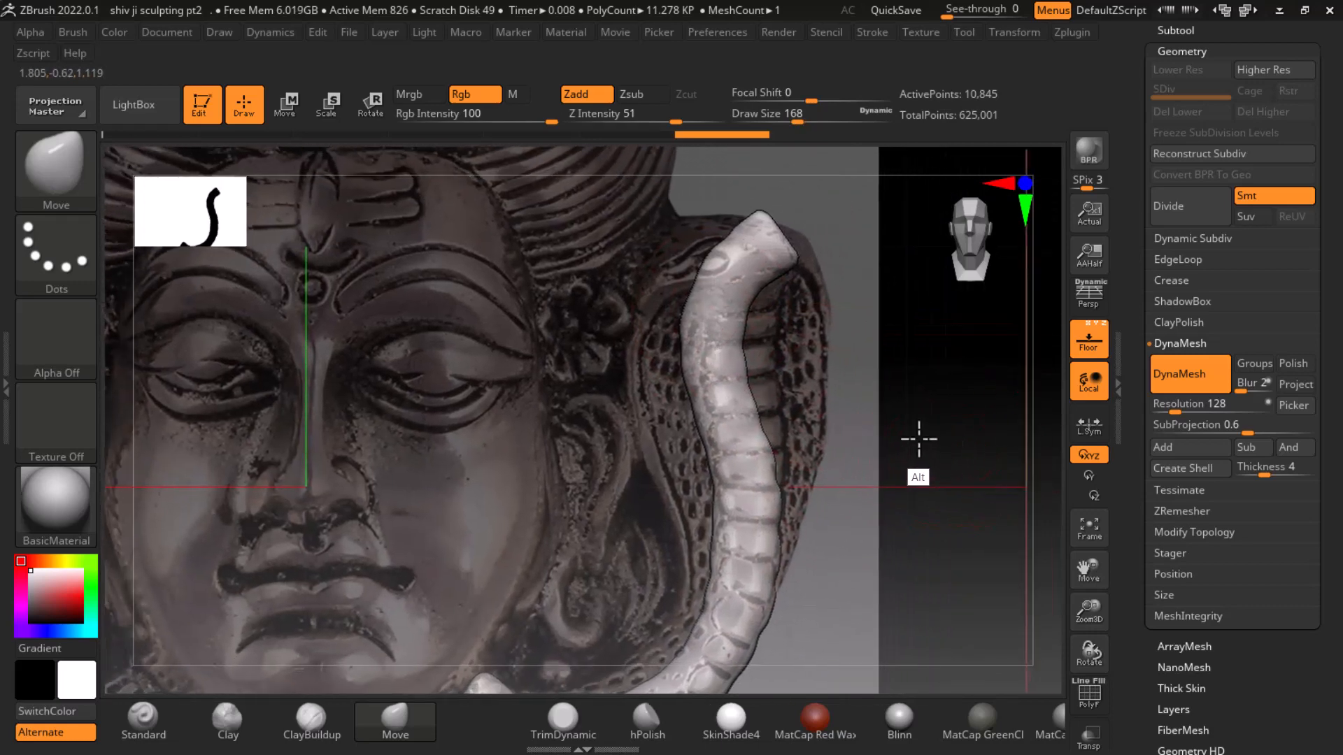
{"action": "left_click_drag", "start_coordinate": [938, 487], "coordinate": [969, 403], "text": "alt"}
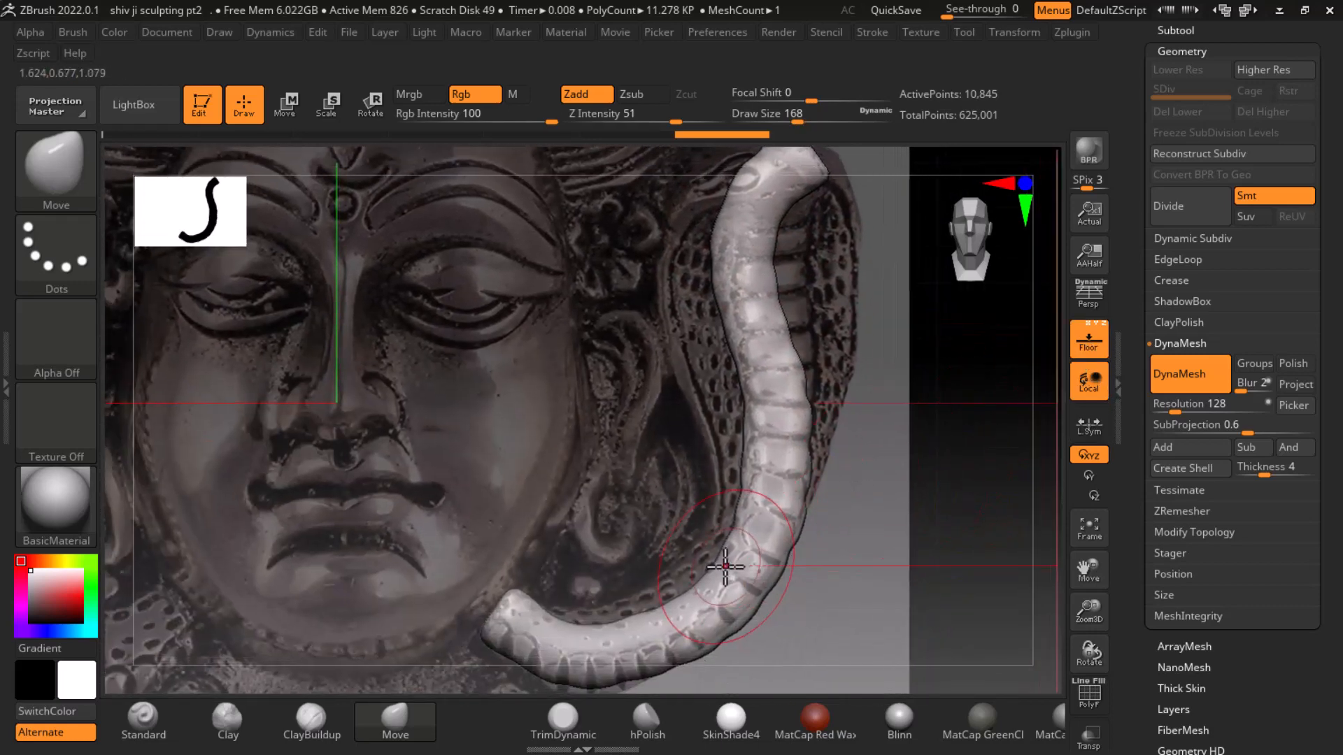
{"action": "key", "text": "]"}
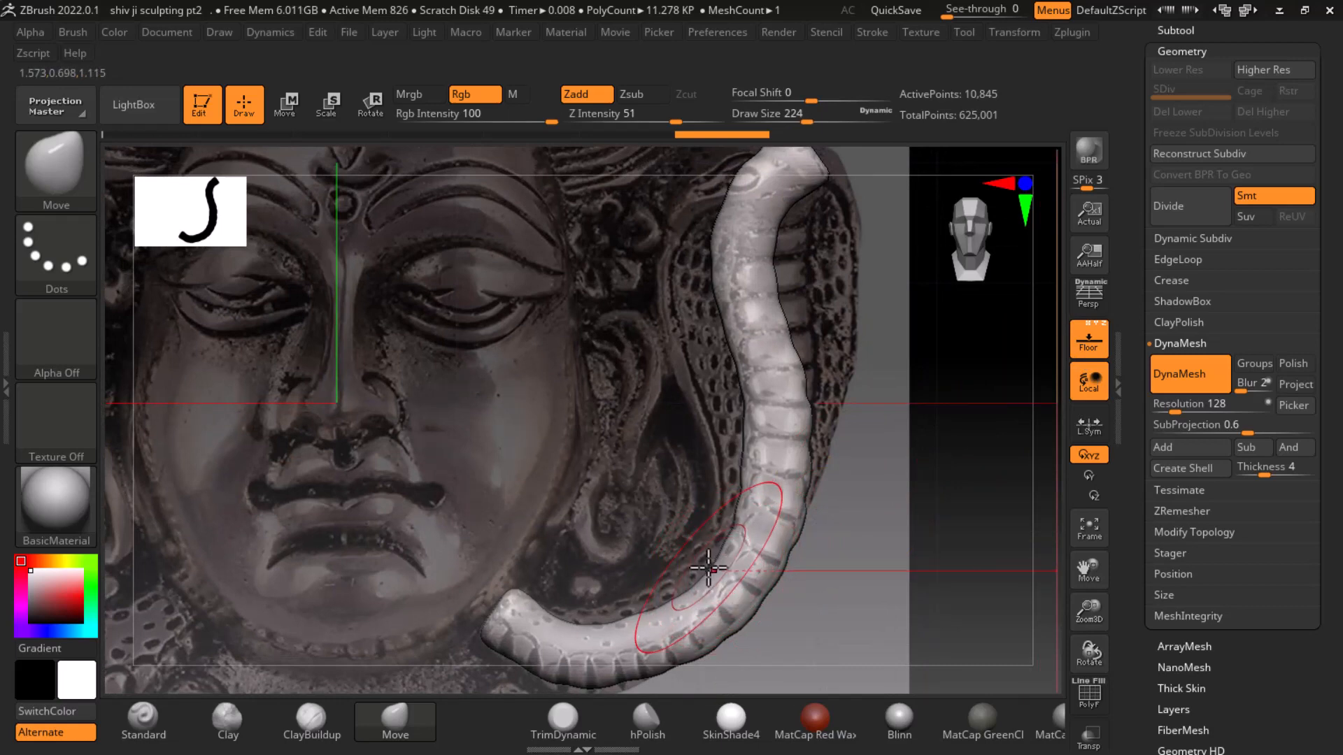
{"action": "left_click_drag", "start_coordinate": [709, 564], "coordinate": [686, 554]}
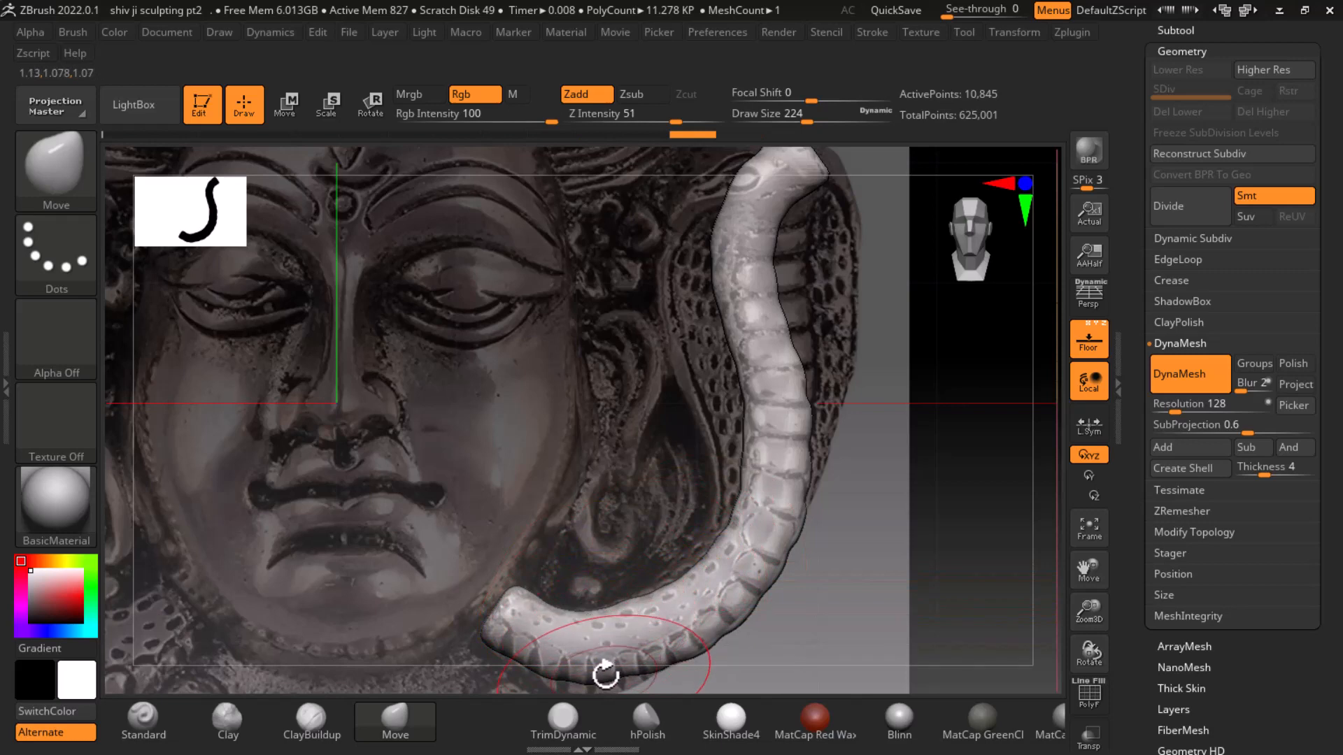
{"action": "left_click_drag", "start_coordinate": [606, 674], "coordinate": [589, 669]}
Centre the snake's lower curve and bring up the full reference photo in ACDSee Quick View
{"action": "left_click", "coordinate": [994, 580], "text": "shift"}
{"action": "left_click_drag", "start_coordinate": [994, 580], "coordinate": [1003, 448], "text": "alt"}
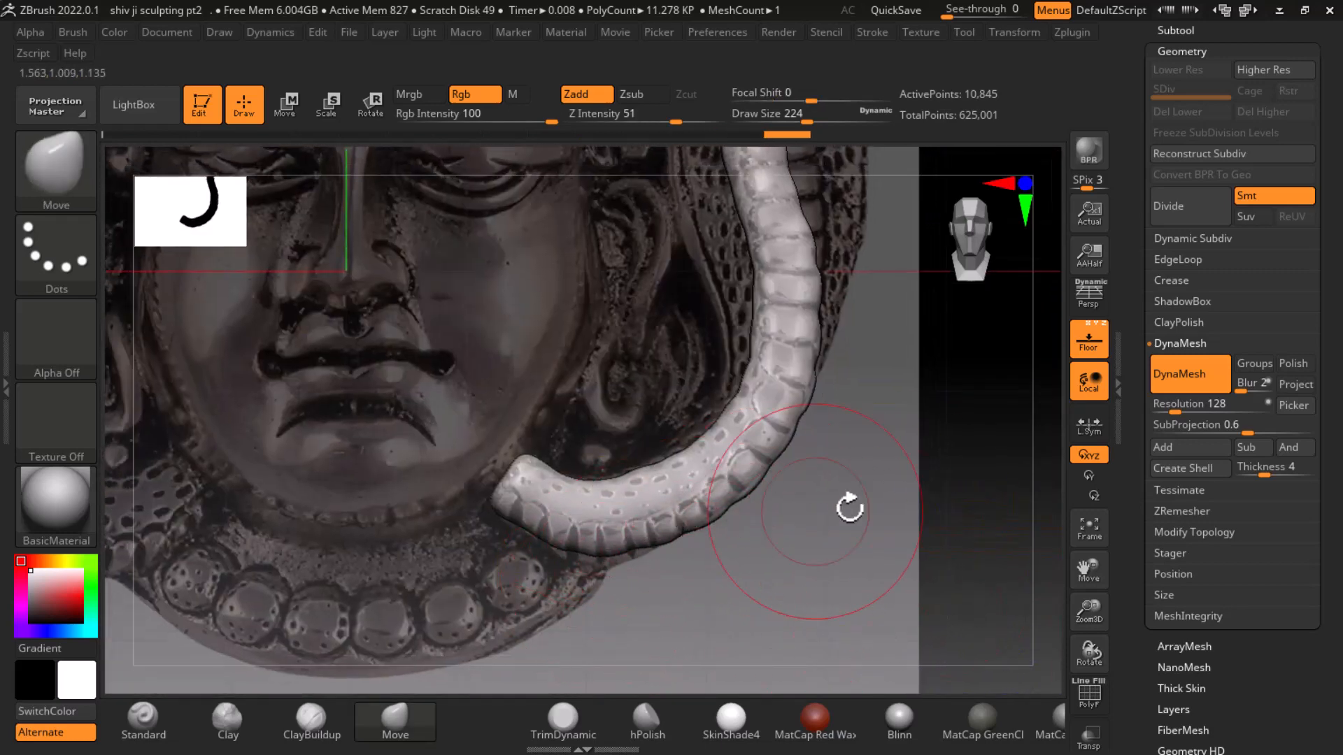
{"action": "key", "text": "alt+Tab"}
{"action": "key", "text": "Escape"}
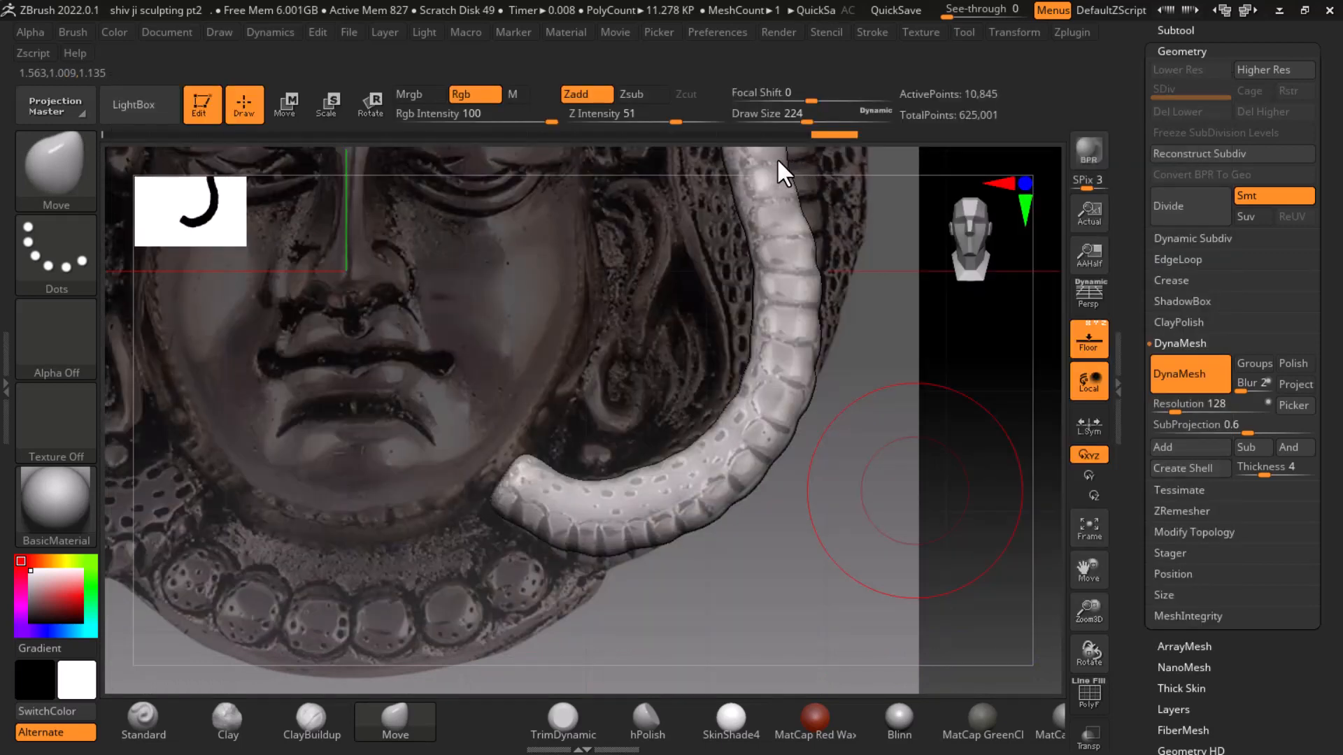
{"action": "key", "text": "alt+Tab"}
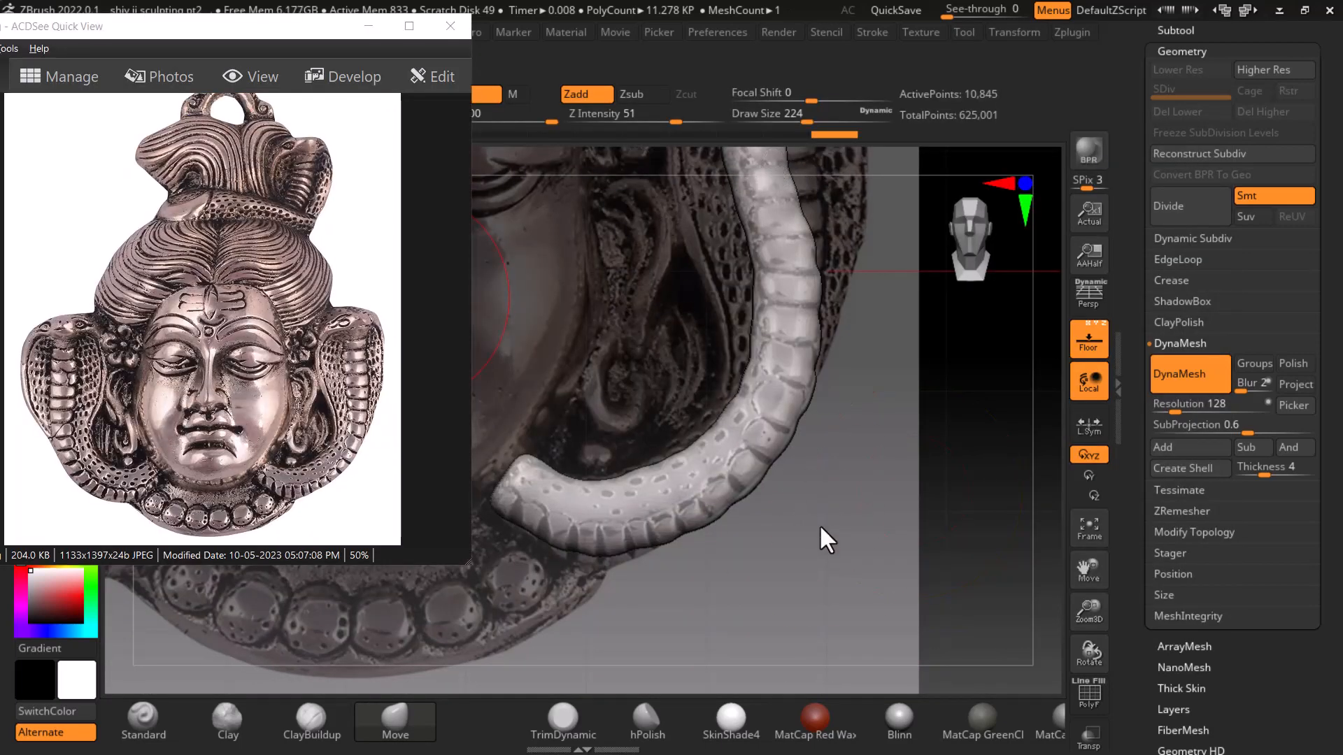
Hide the reference image and smooth the bumps along the snake's lower bend
{"action": "left_click", "coordinate": [1088, 342]}
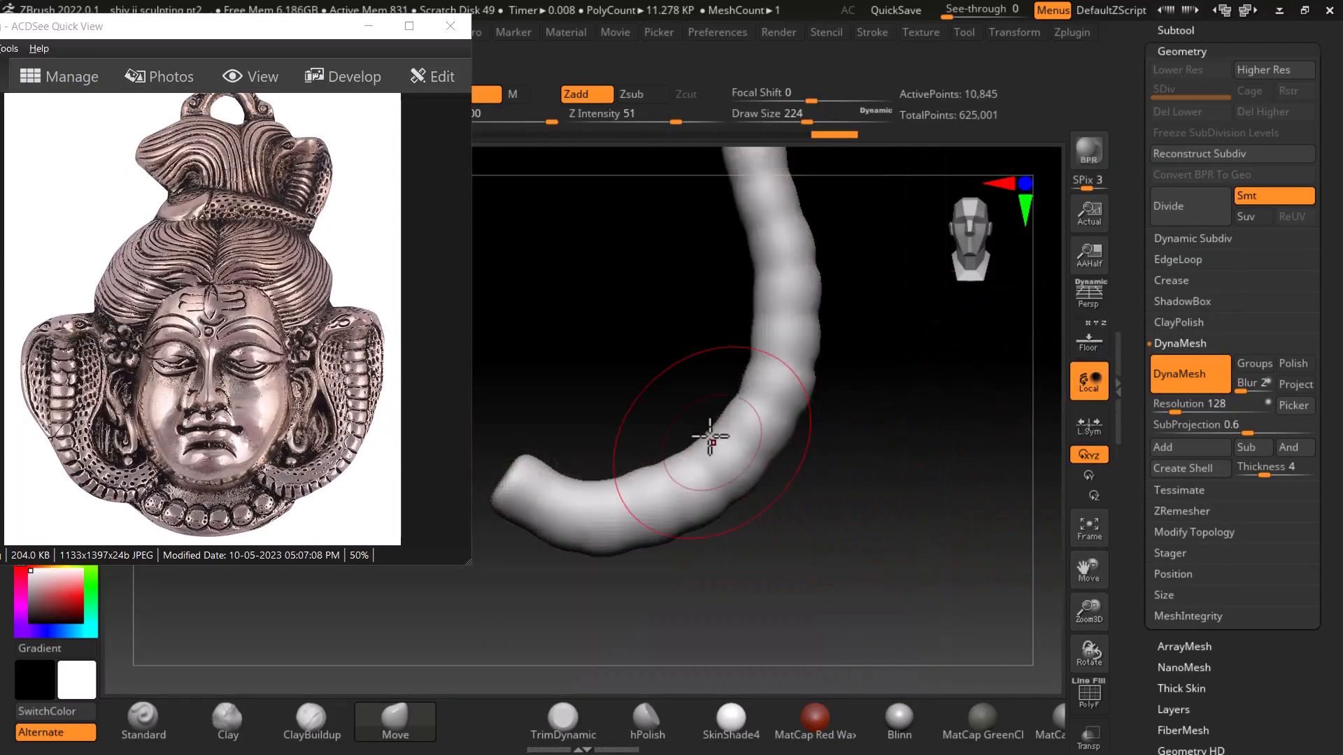
{"action": "left_click_drag", "start_coordinate": [783, 386], "coordinate": [735, 449], "text": "shift"}
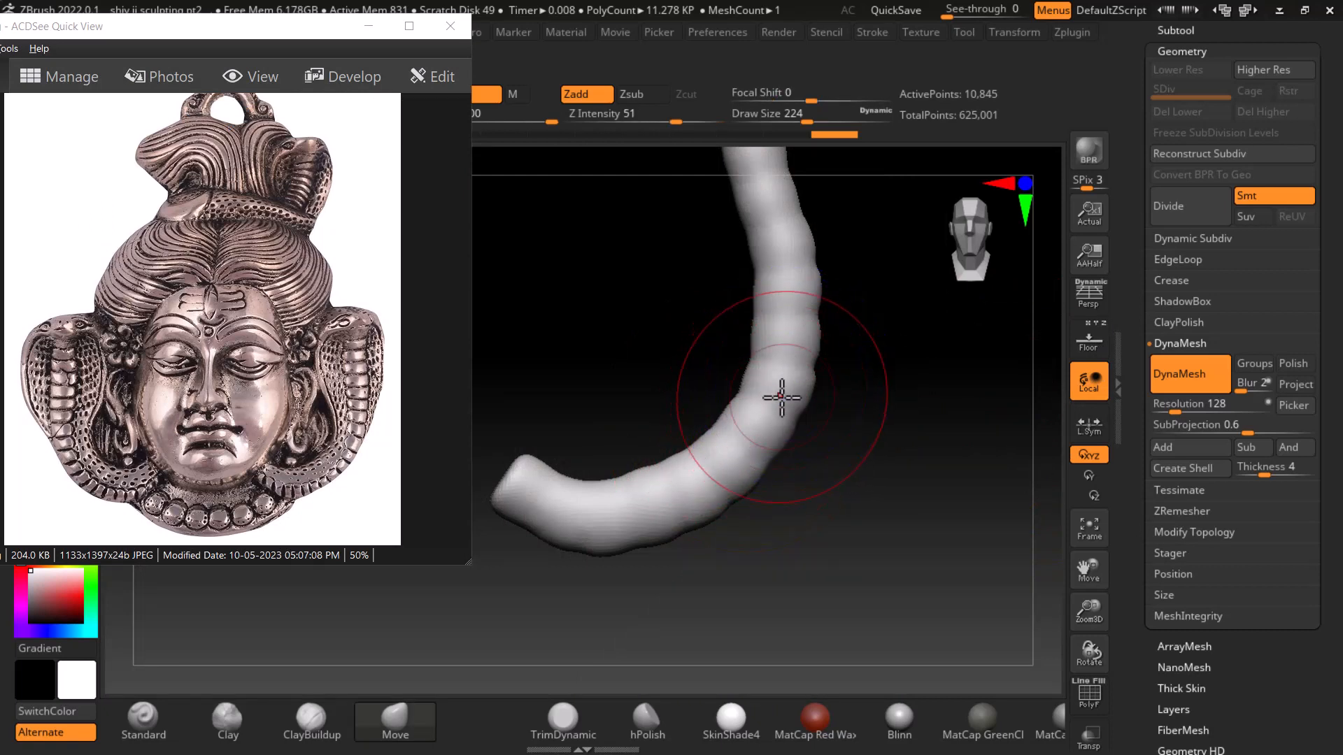
{"action": "left_click_drag", "start_coordinate": [797, 357], "coordinate": [749, 424], "text": "shift"}
{"action": "key", "text": "b"}
{"action": "key", "text": "m"}
{"action": "key", "text": "v"}
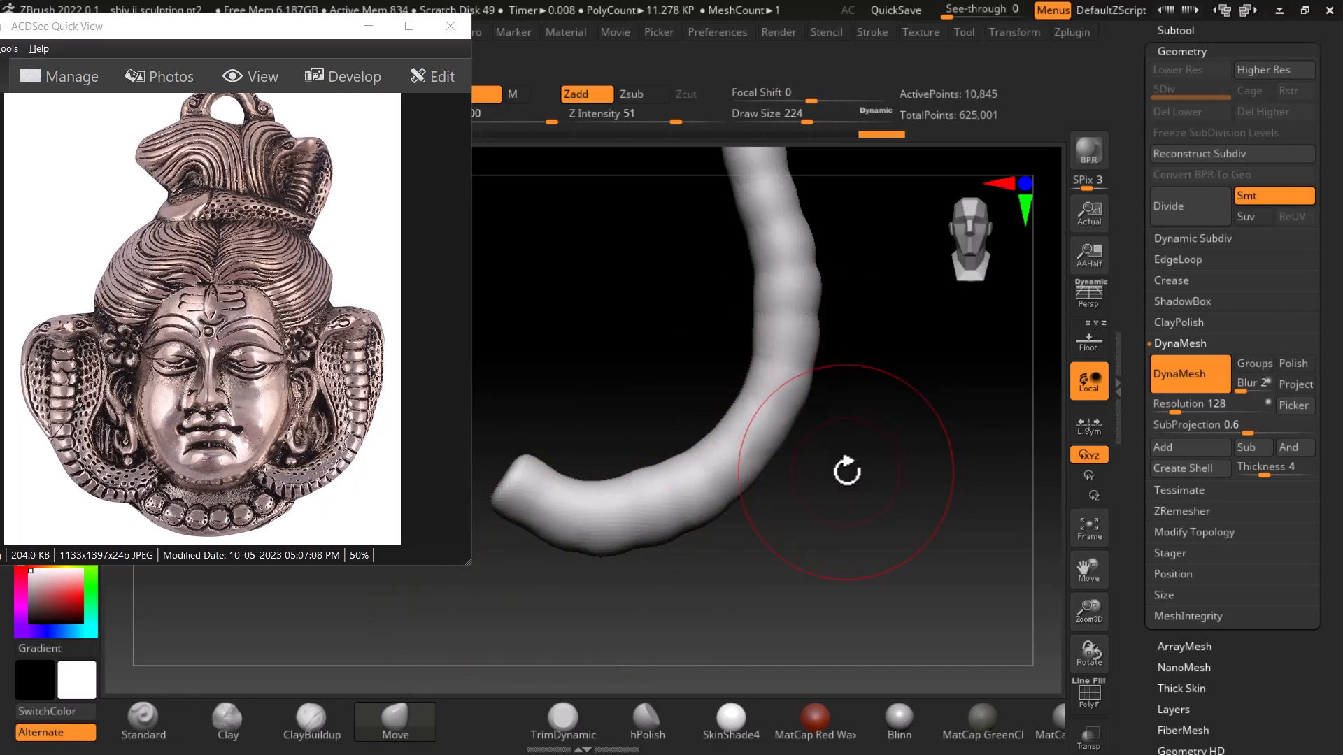
{"action": "left_click_drag", "start_coordinate": [846, 470], "coordinate": [816, 450]}
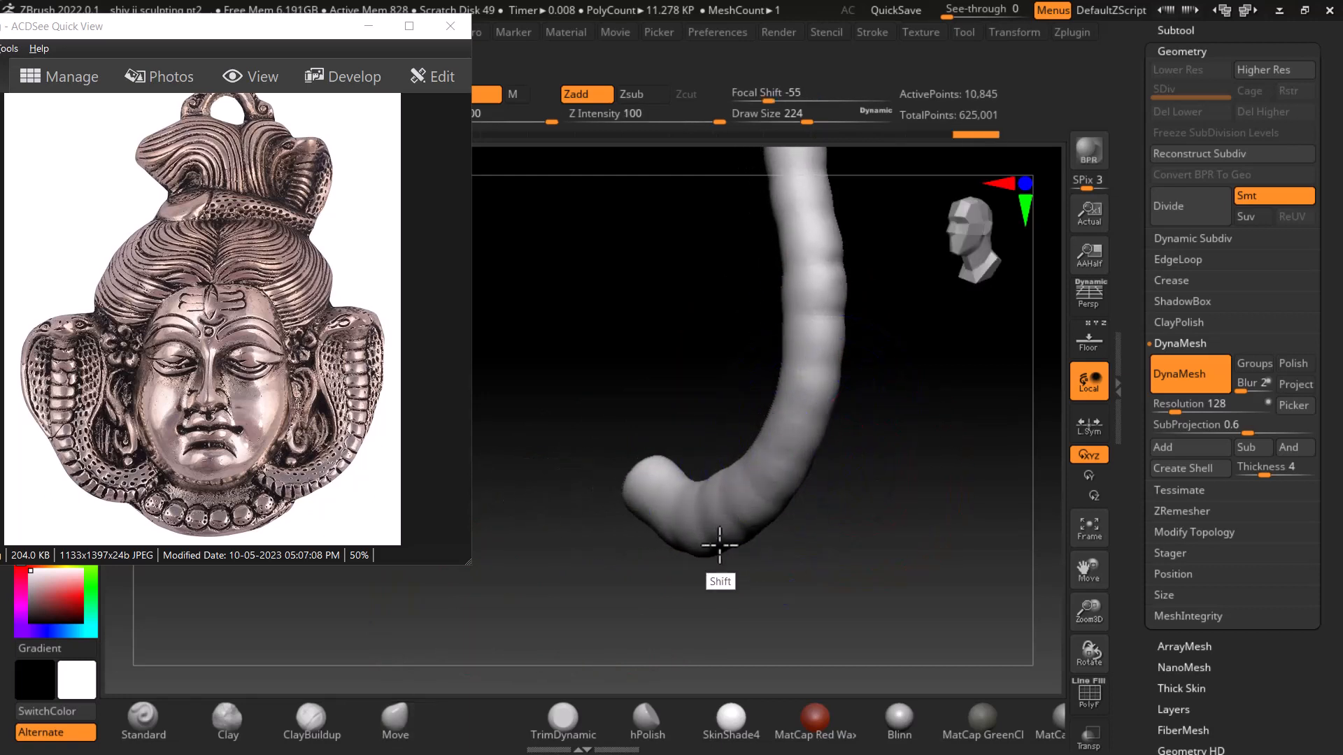
Lower the Smooth brush's Z Intensity to 53 and smooth the snake's lower section from the side and from other angles
{"action": "left_click_drag", "start_coordinate": [720, 122], "coordinate": [688, 123], "text": "shift"}
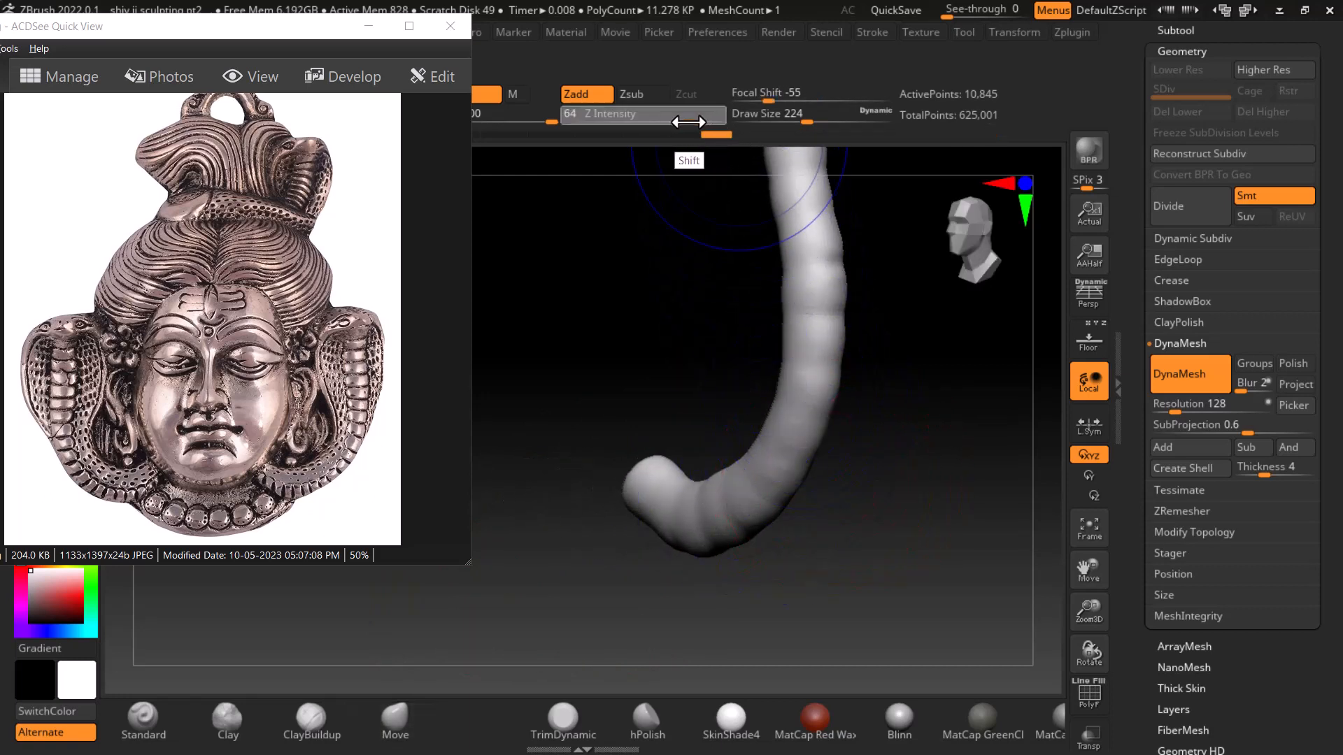
{"action": "left_click_drag", "start_coordinate": [832, 500], "coordinate": [887, 480]}
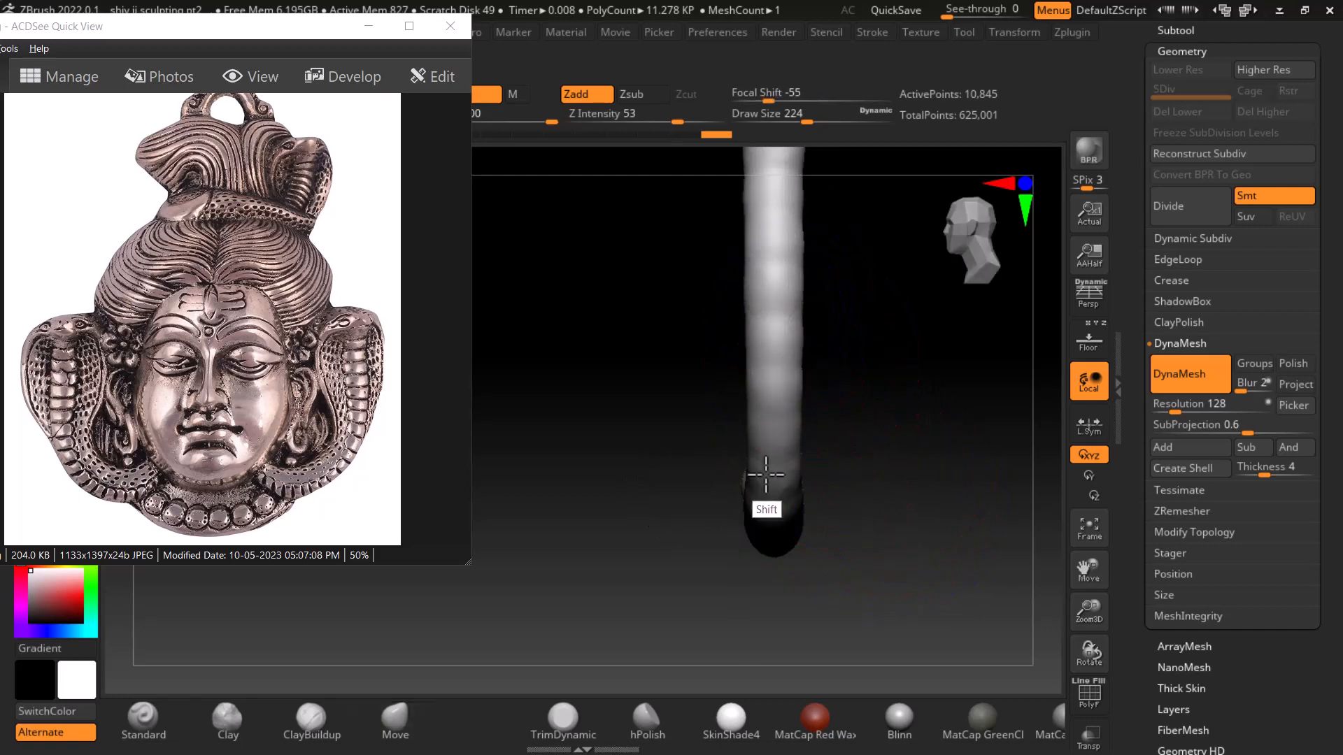
{"action": "left_click_drag", "start_coordinate": [864, 494], "coordinate": [918, 501]}
{"action": "left_click_drag", "start_coordinate": [734, 512], "coordinate": [791, 567]}
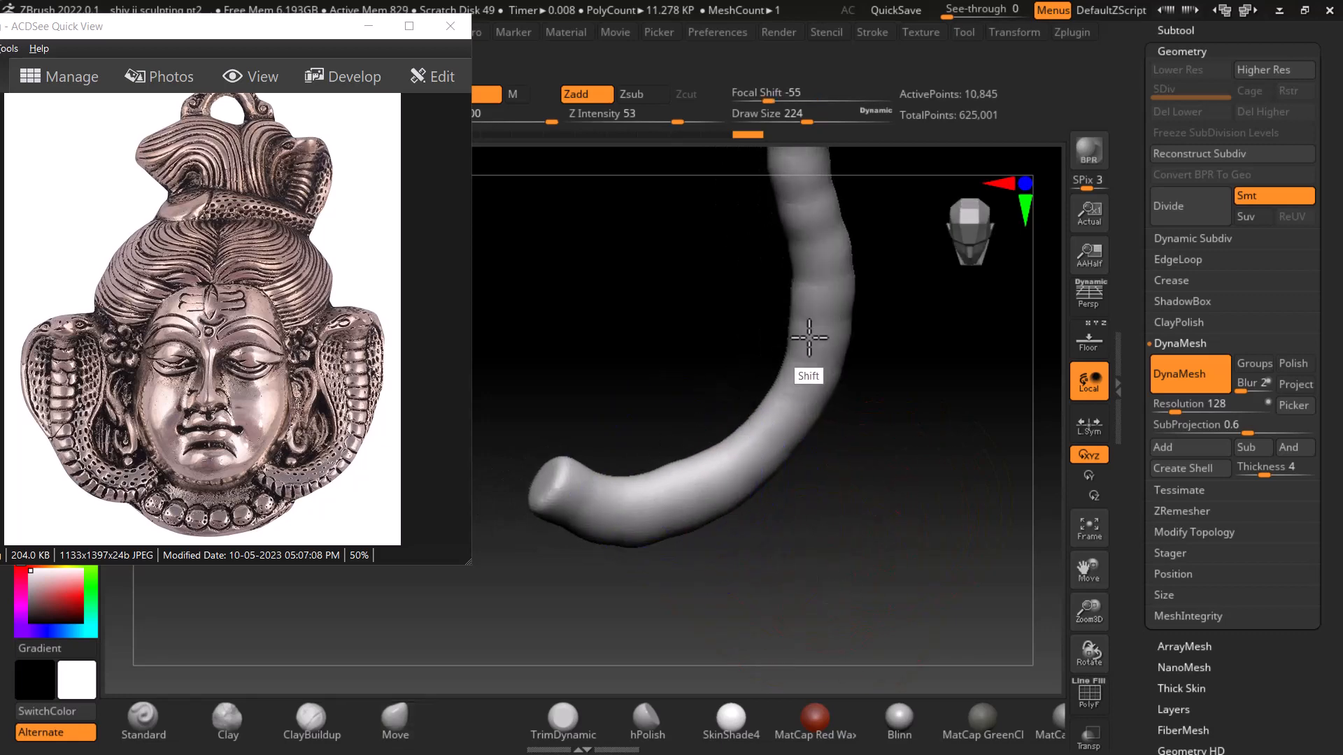
Turn the reference image display back on in the front view and move the photo window away from the face
{"action": "left_click", "coordinate": [1088, 340]}
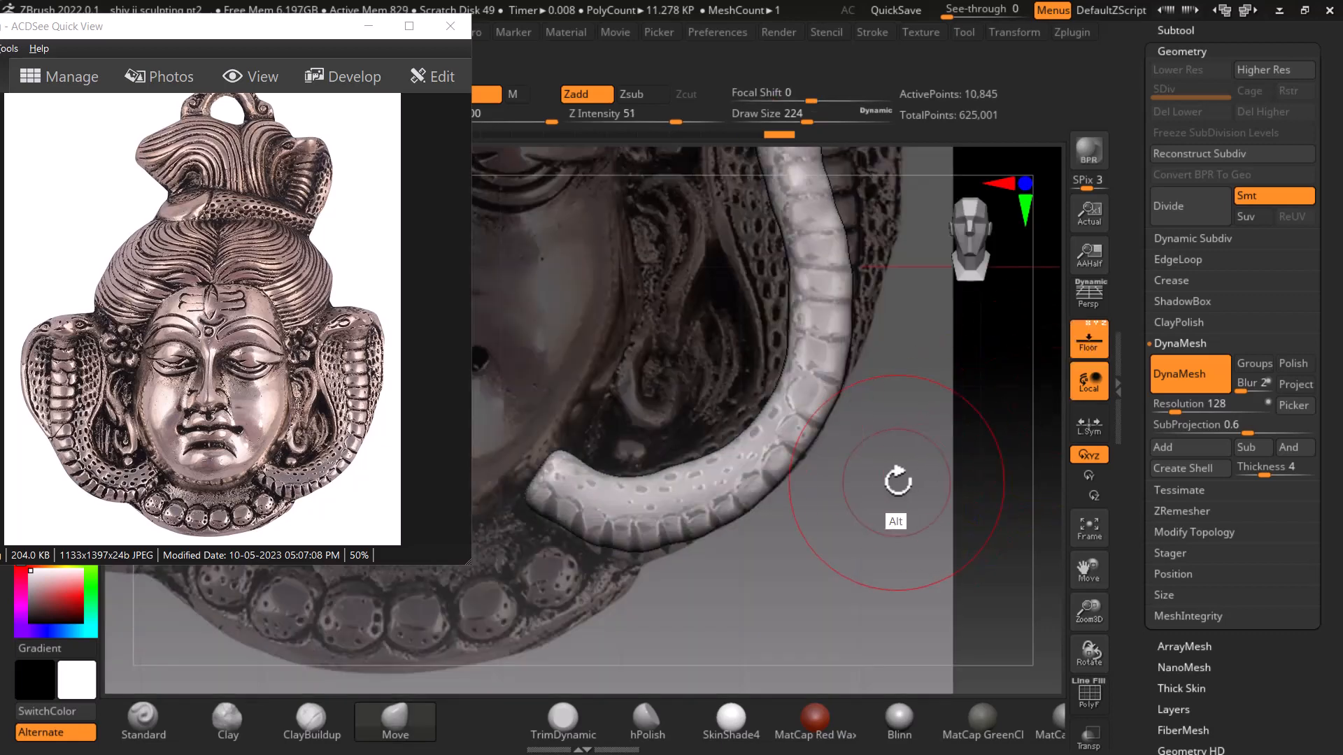
{"action": "left_click_drag", "start_coordinate": [897, 481], "coordinate": [893, 488], "text": "alt"}
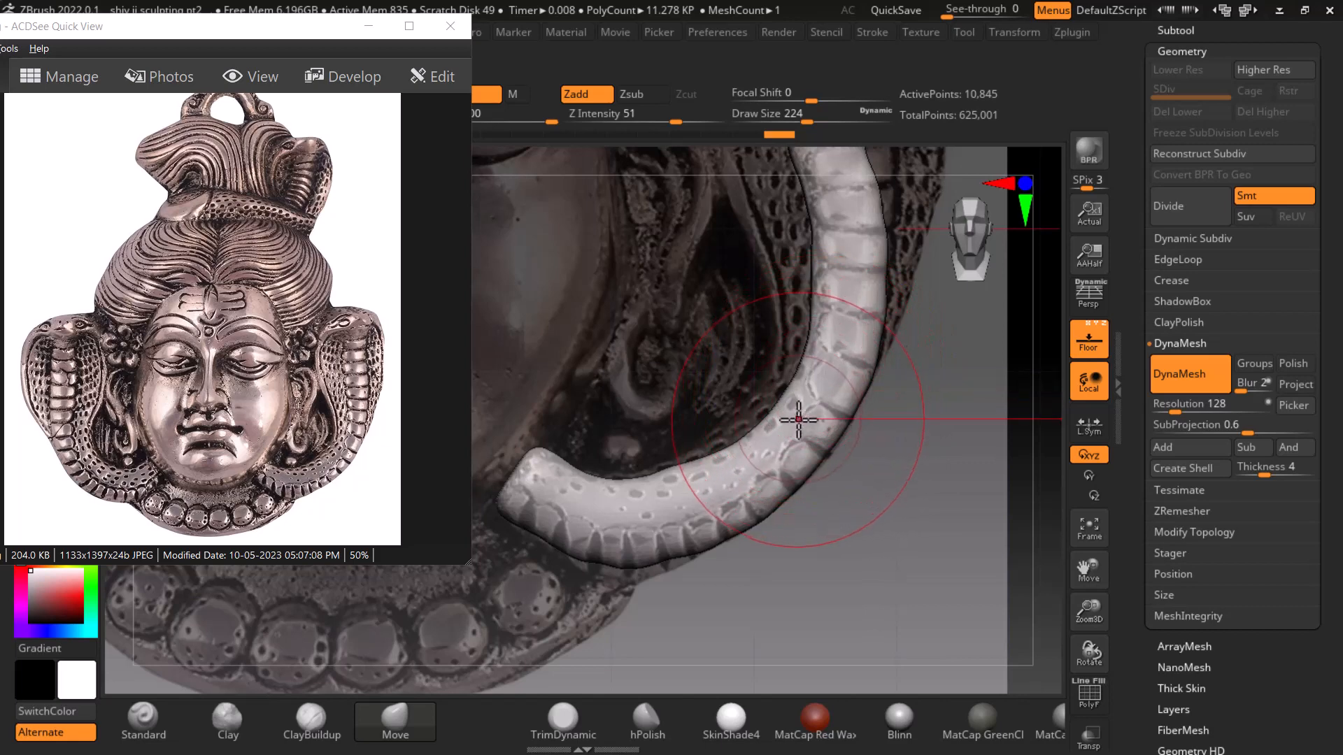
{"action": "left_click", "coordinate": [405, 709]}
{"action": "left_click_drag", "start_coordinate": [298, 28], "coordinate": [1207, 241]}
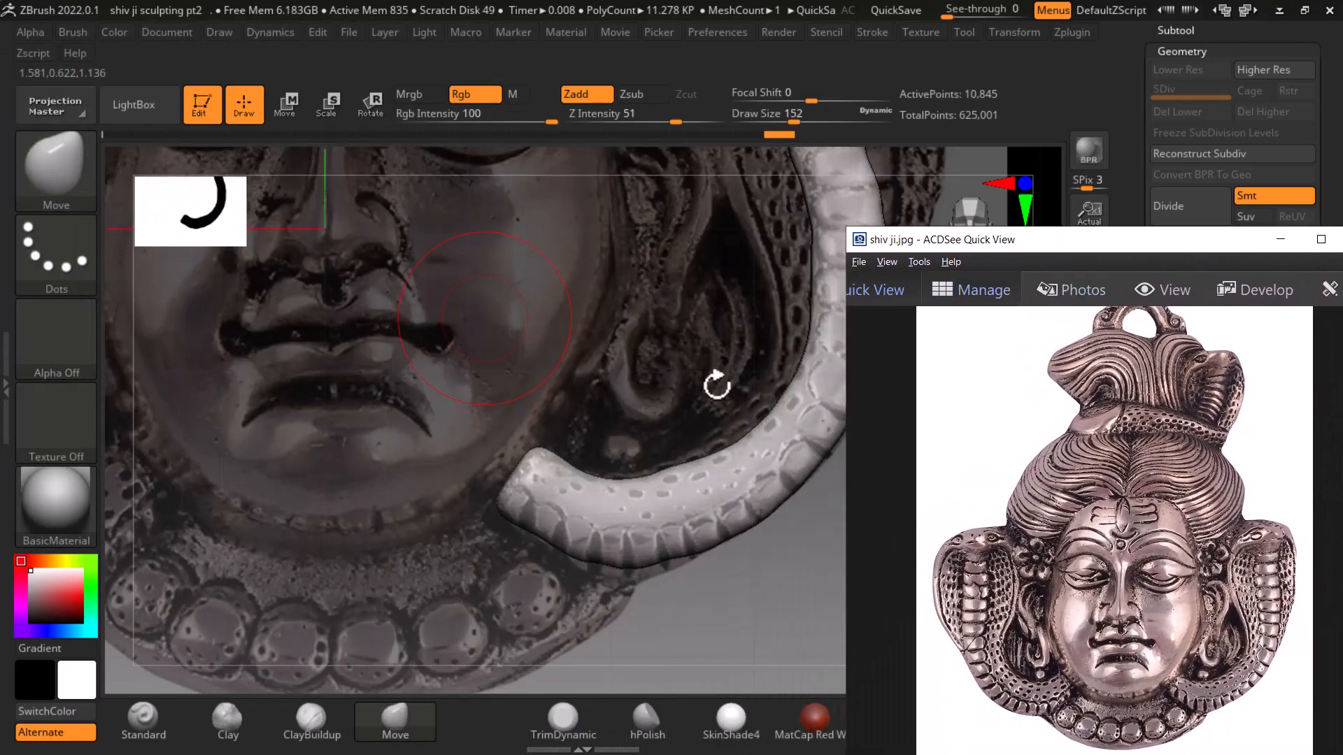
With the Inflat brush at draw size 152, thicken the snake's lower curve and rounded end to match the reference
{"action": "left_click", "coordinate": [56, 168]}
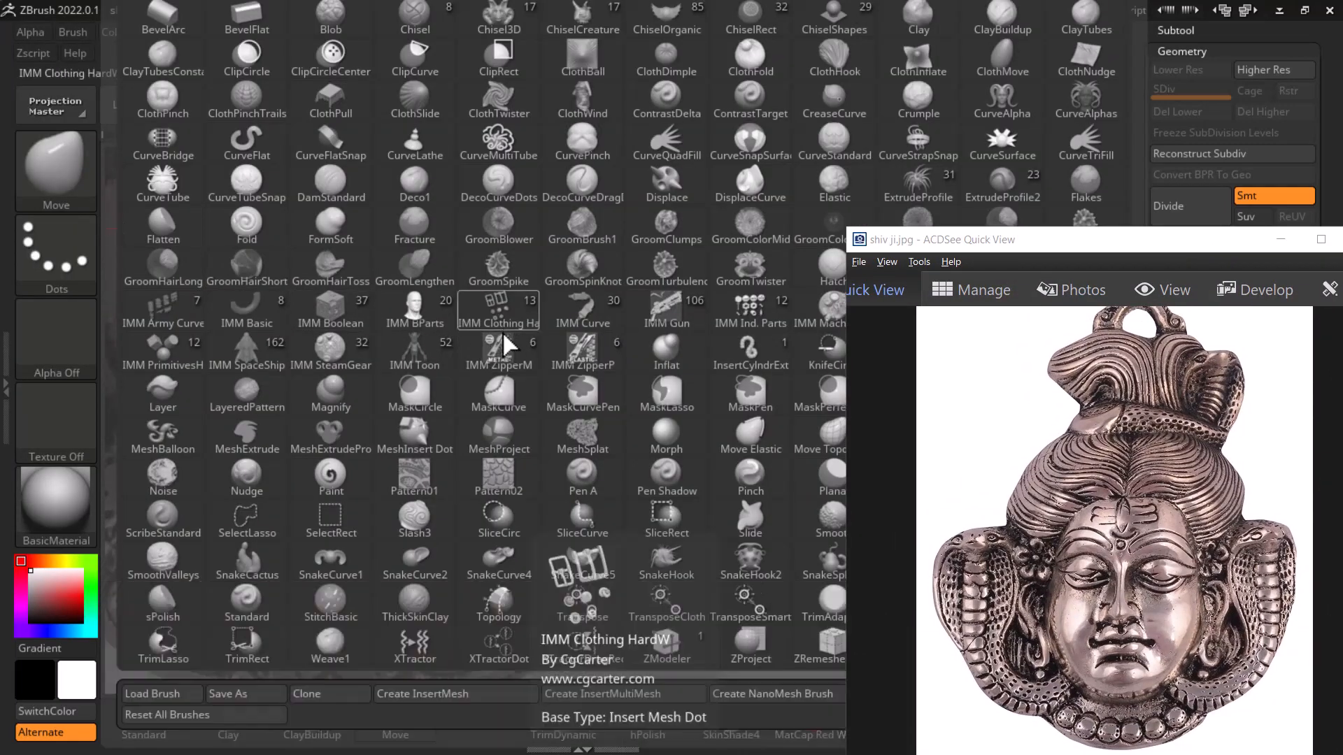
{"action": "key", "text": "i"}
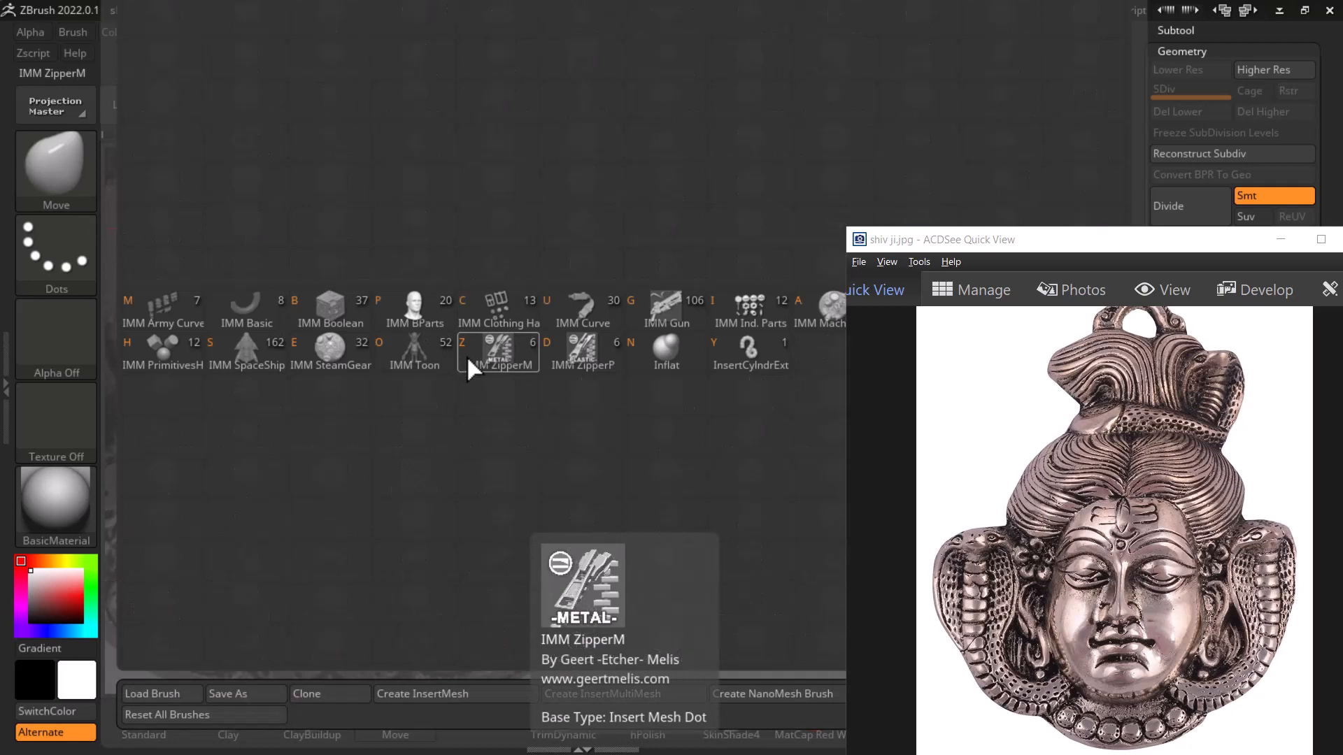
{"action": "left_click", "coordinate": [666, 349]}
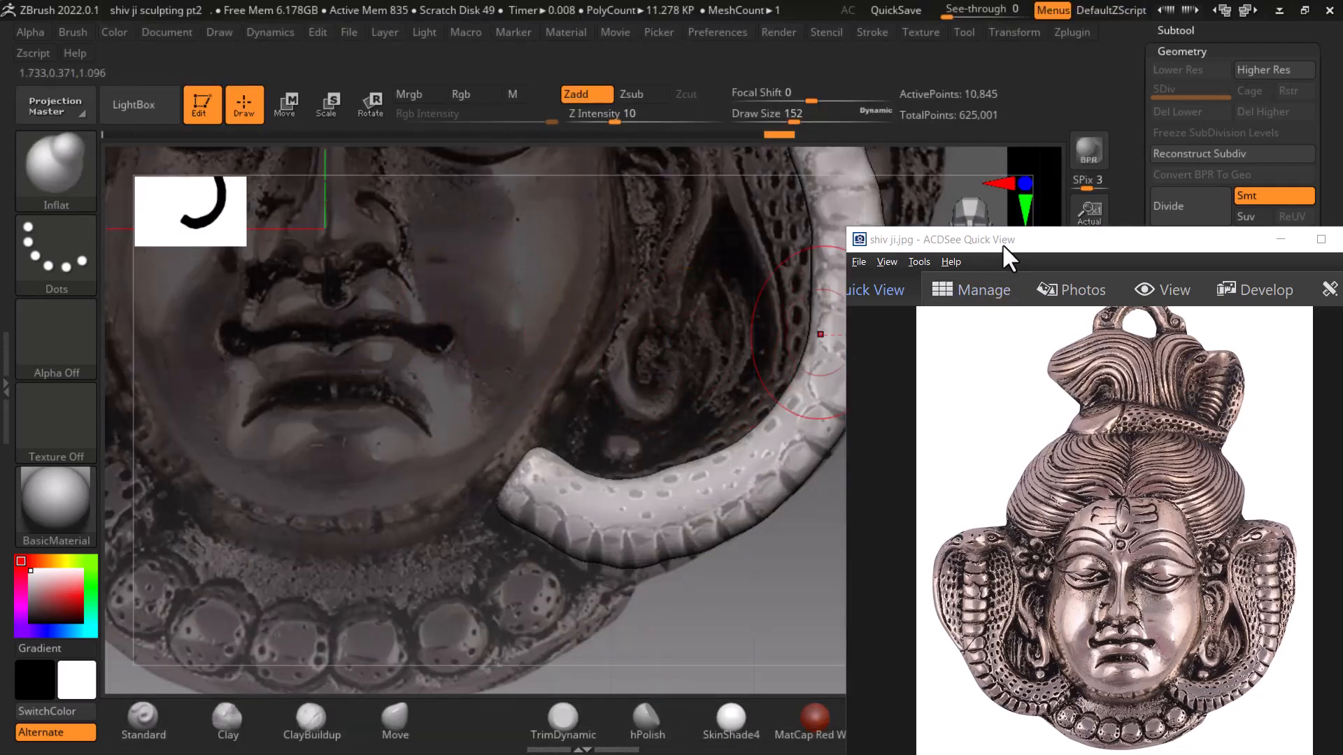
{"action": "left_click_drag", "start_coordinate": [1004, 244], "coordinate": [1114, 232]}
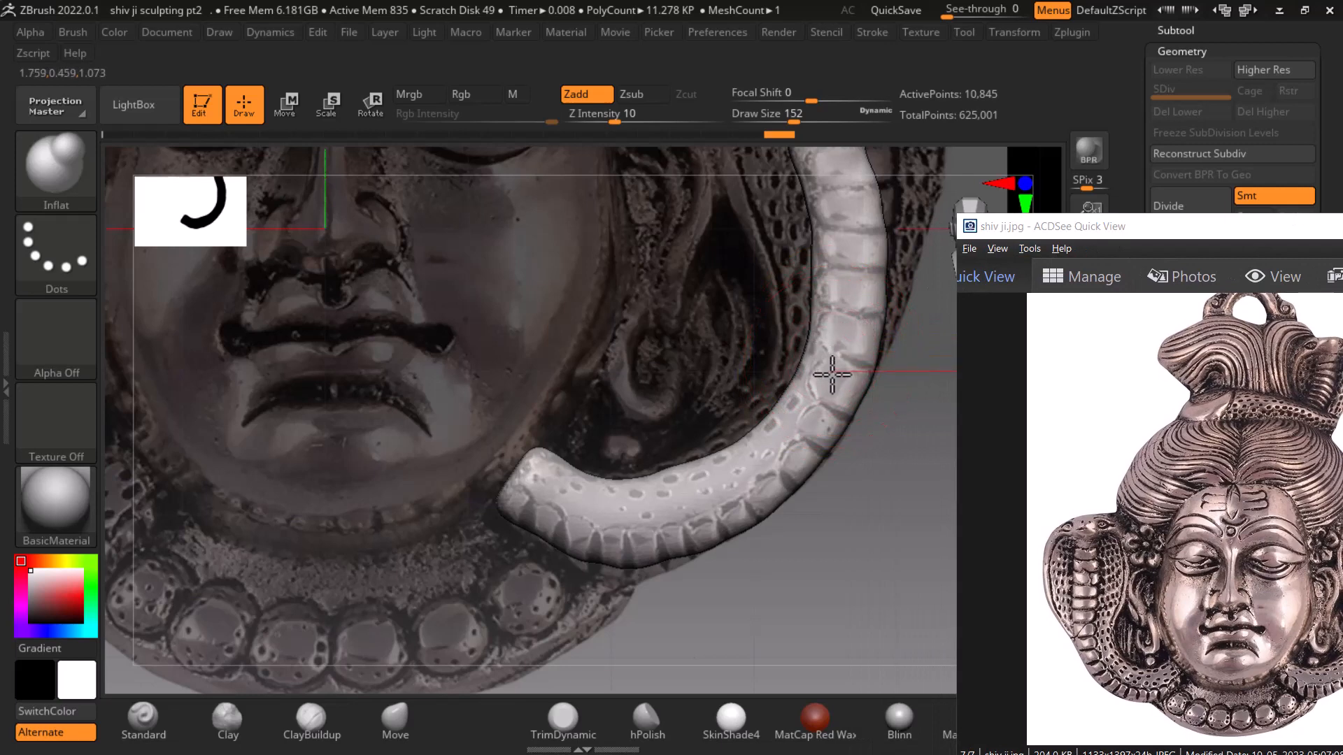
{"action": "mouse_move", "coordinate": [842, 368]}
{"action": "left_mouse_down"}
{"action": "mouse_move", "coordinate": [849, 402]}
{"action": "mouse_move", "coordinate": [793, 412]}
{"action": "mouse_move", "coordinate": [768, 472]}
{"action": "mouse_move", "coordinate": [552, 533]}
{"action": "mouse_move", "coordinate": [515, 480]}
{"action": "mouse_move", "coordinate": [504, 489]}
{"action": "mouse_move", "coordinate": [658, 505]}
{"action": "left_mouse_up"}
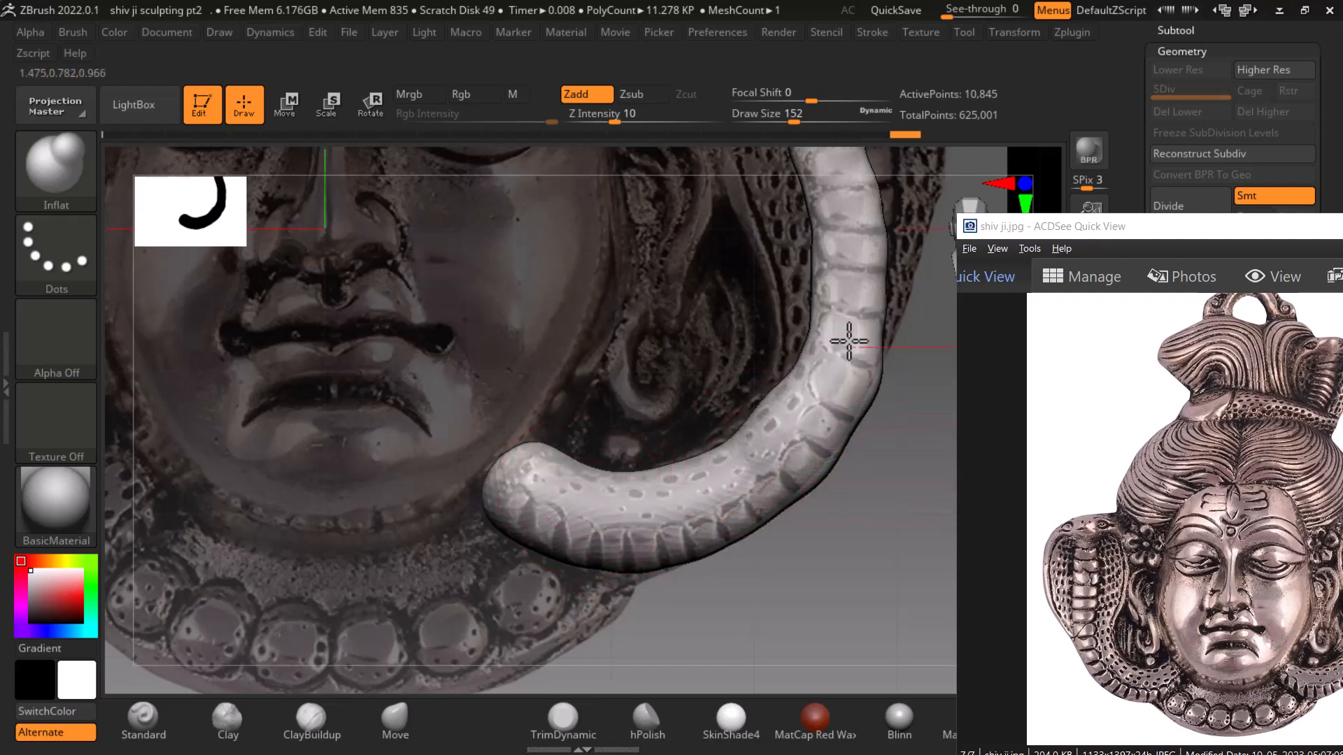
{"action": "left_click_drag", "start_coordinate": [849, 341], "coordinate": [859, 388]}
Move the photo window clear of the snake, hide the reference image and smooth the inflated body from several angles
{"action": "left_click_drag", "start_coordinate": [878, 485], "coordinate": [831, 579], "text": "alt"}
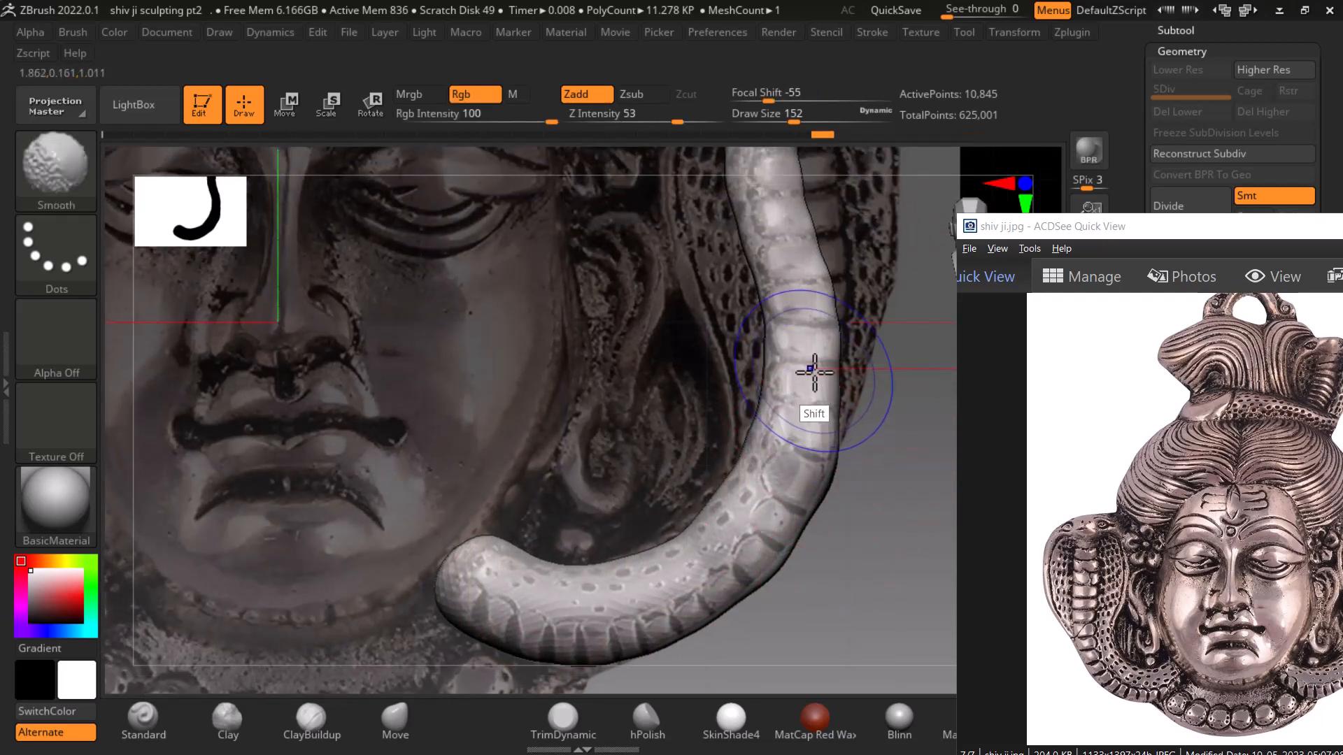
{"action": "left_click_drag", "start_coordinate": [1083, 227], "coordinate": [11, 112]}
{"action": "left_click", "coordinate": [1100, 344]}
{"action": "mouse_move", "coordinate": [849, 462]}
{"action": "left_mouse_down", "text": "alt"}
{"action": "mouse_move", "coordinate": [900, 491]}
{"action": "mouse_move", "coordinate": [869, 461]}
{"action": "left_mouse_up", "text": "alt"}
{"action": "key", "text": "shift"}
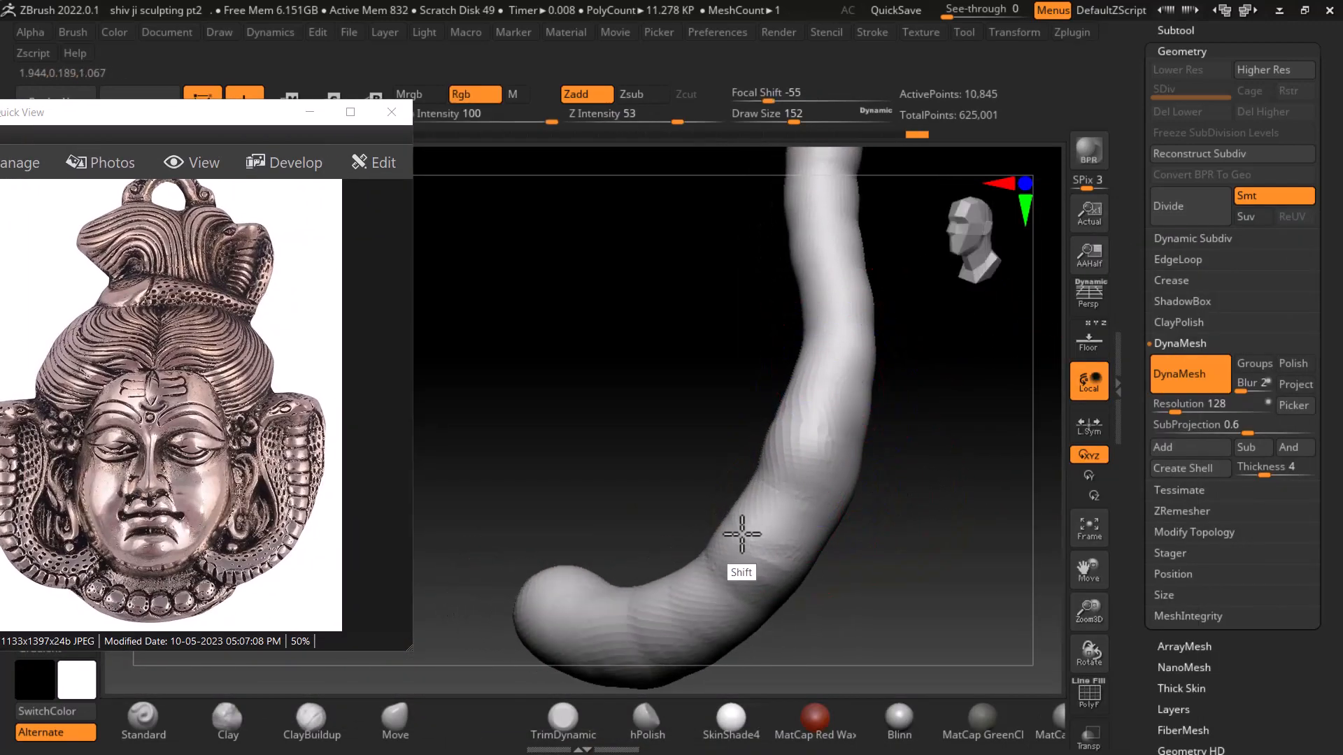
{"action": "left_click_drag", "start_coordinate": [903, 546], "coordinate": [920, 620], "text": "shift"}
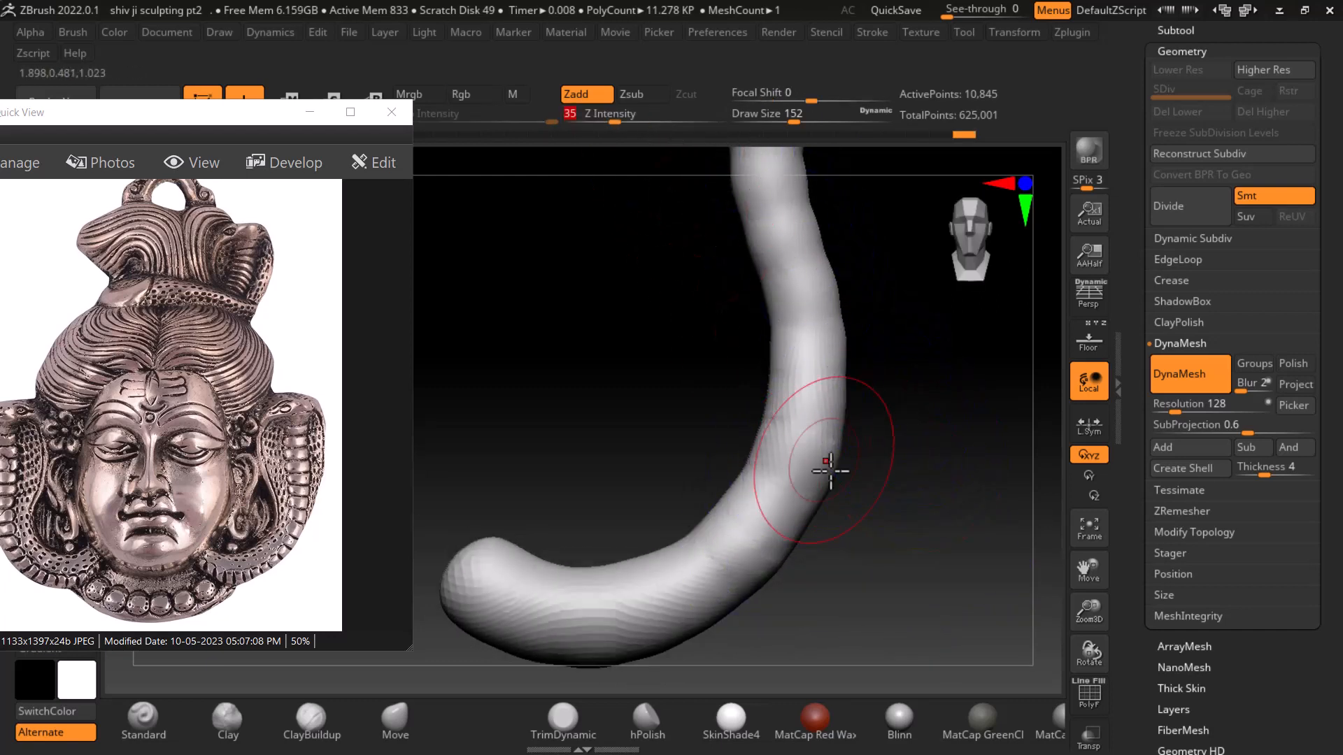
{"action": "left_click_drag", "start_coordinate": [828, 471], "coordinate": [901, 497]}
Turn off DynaMesh and run ZRemesher with target polygon count 5 on the snake body, using the polyframe display to check it
{"action": "key", "text": "shift+f"}
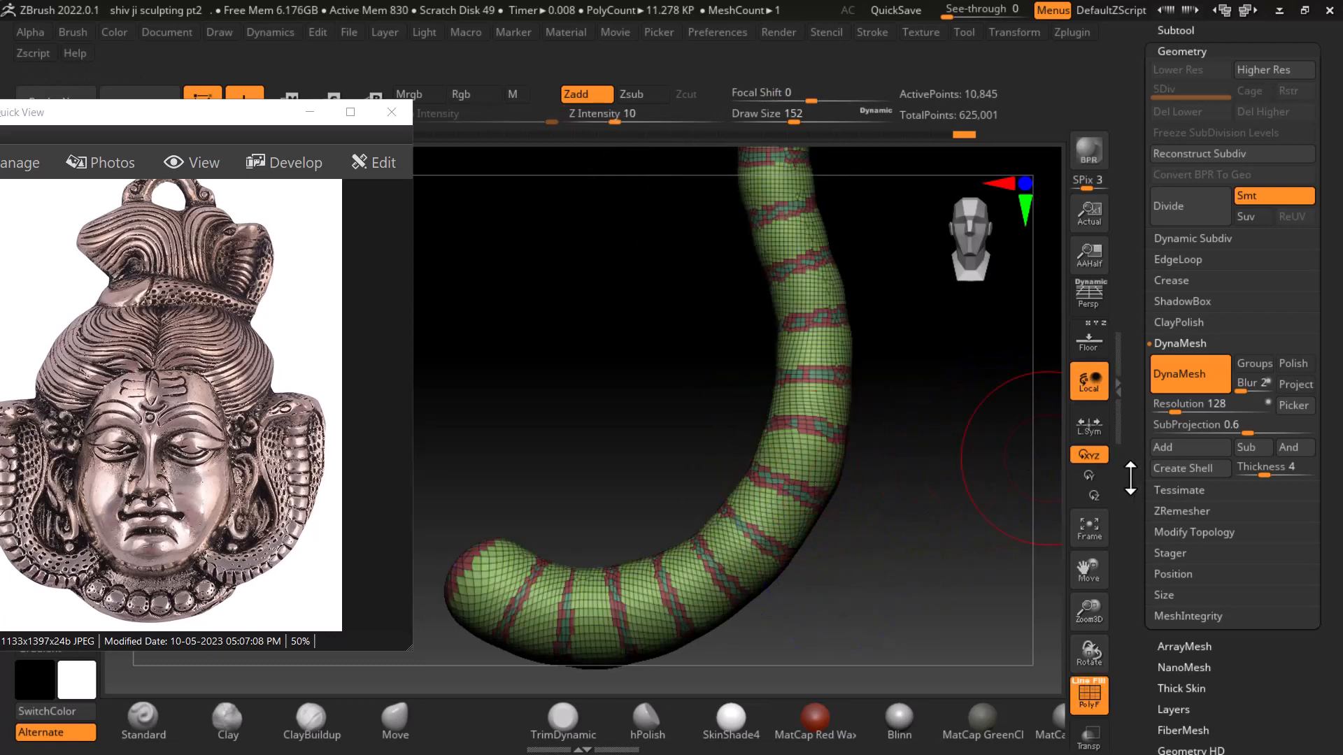
{"action": "left_click_drag", "start_coordinate": [1130, 479], "coordinate": [1133, 431]}
{"action": "left_click", "coordinate": [1194, 331]}
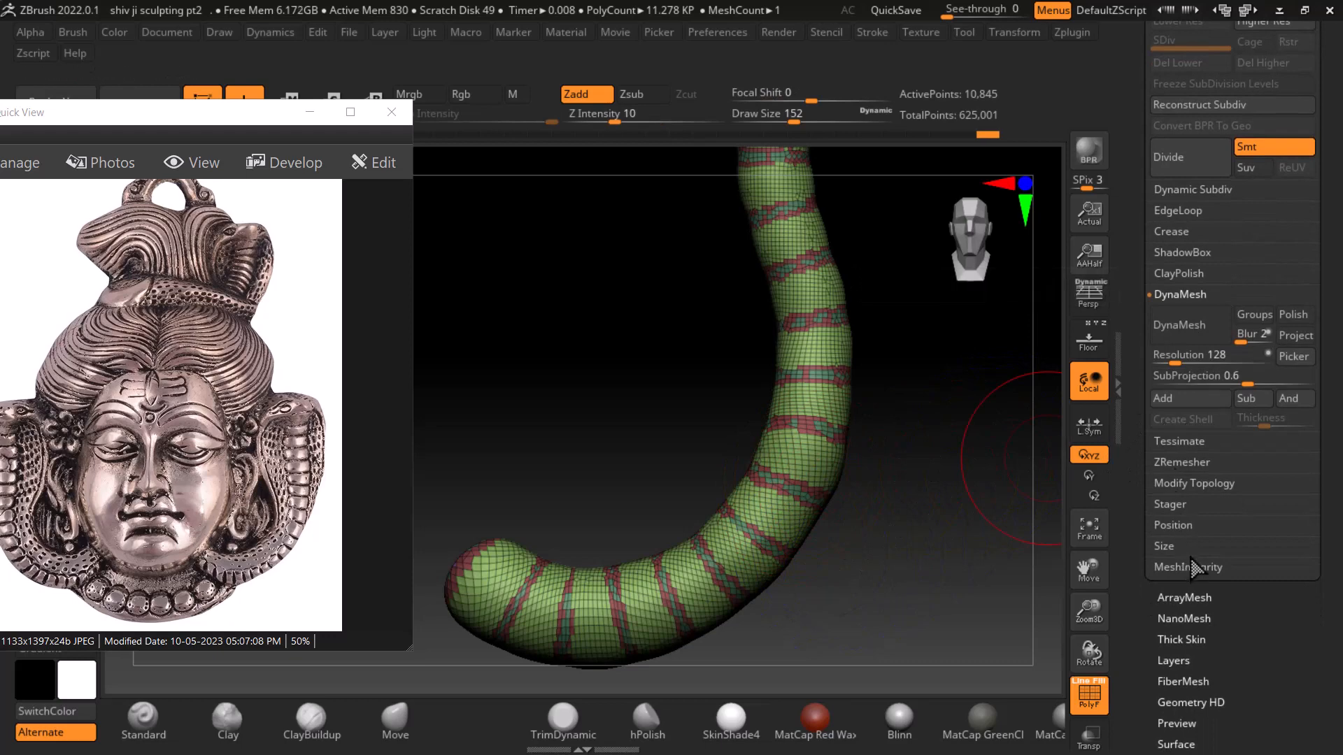
{"action": "left_click", "coordinate": [1189, 462]}
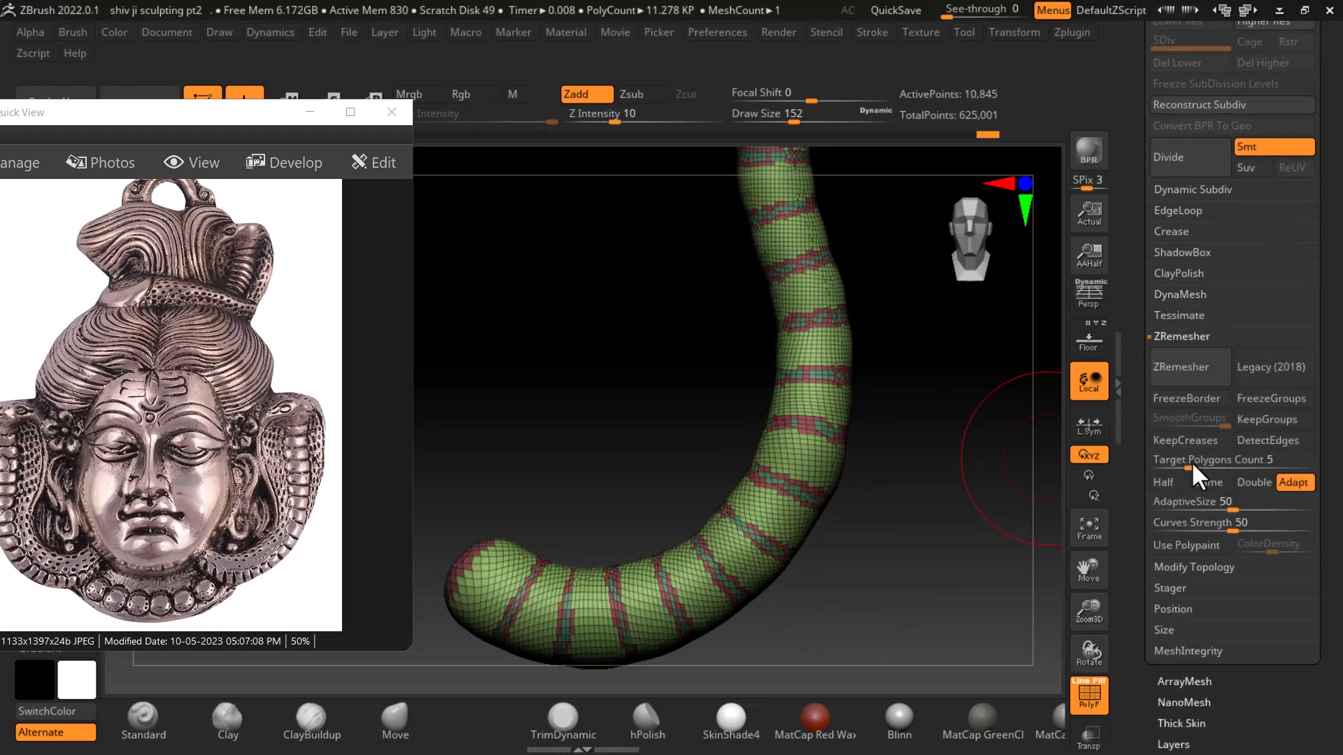
{"action": "left_click", "coordinate": [1197, 374]}
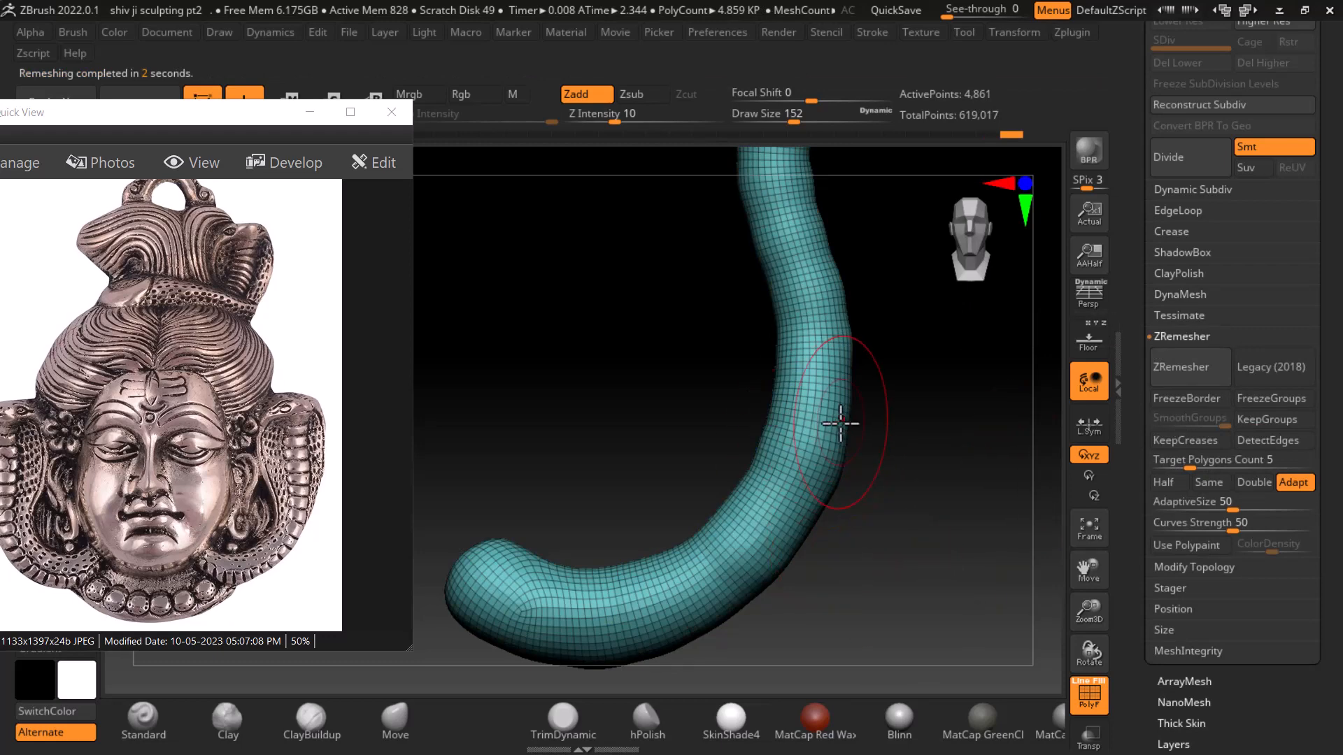
{"action": "key", "text": "shift+f"}
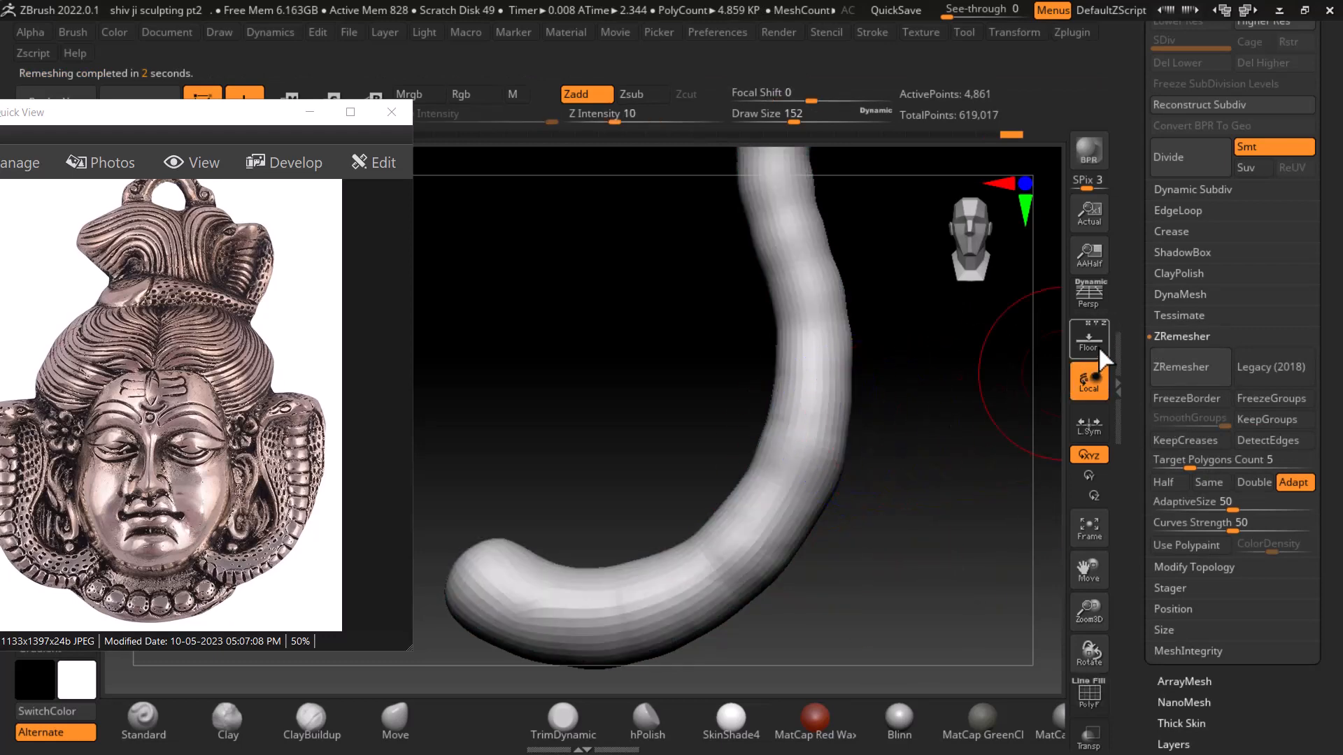
Try to pull the snake's upper neck outward into a hood over the front reference image with the Move brush at draw size 152
{"action": "left_click", "coordinate": [1088, 342]}
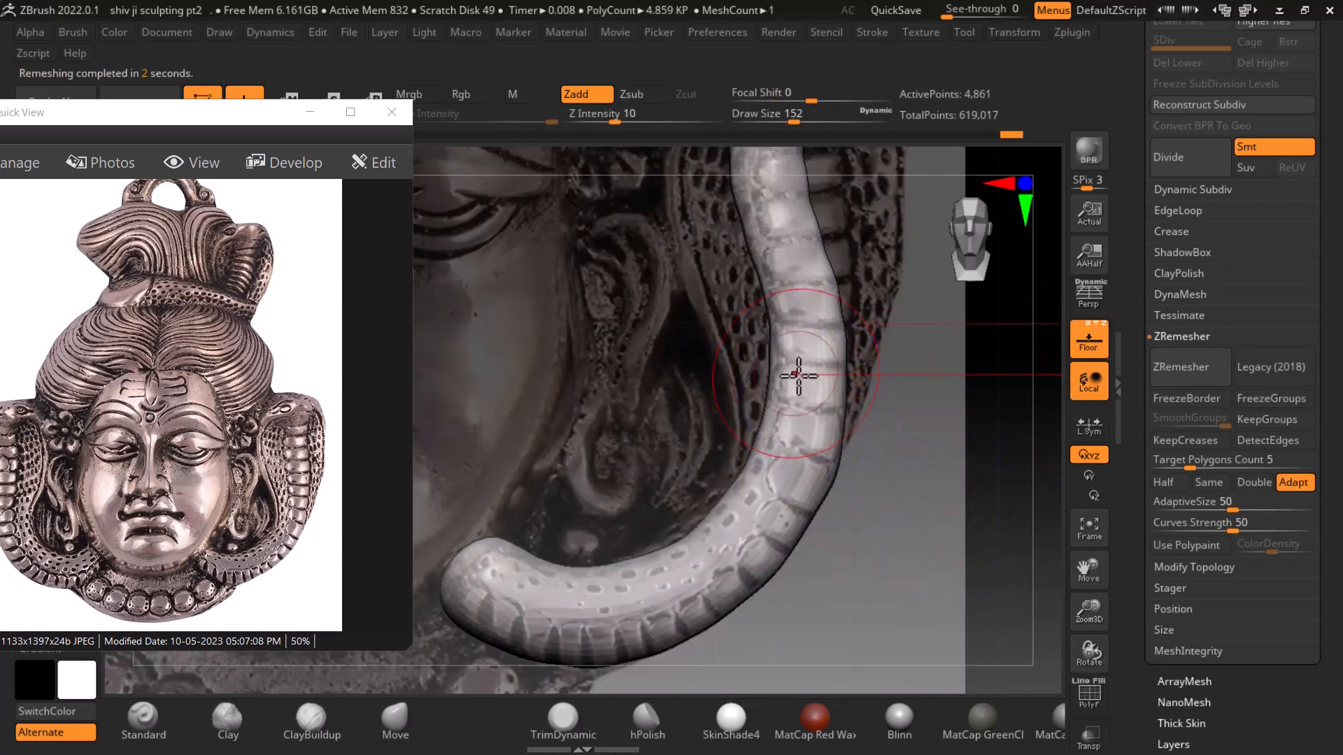
{"action": "left_click_drag", "start_coordinate": [889, 437], "coordinate": [878, 633], "text": "alt"}
{"action": "left_click_drag", "start_coordinate": [895, 412], "coordinate": [935, 417]}
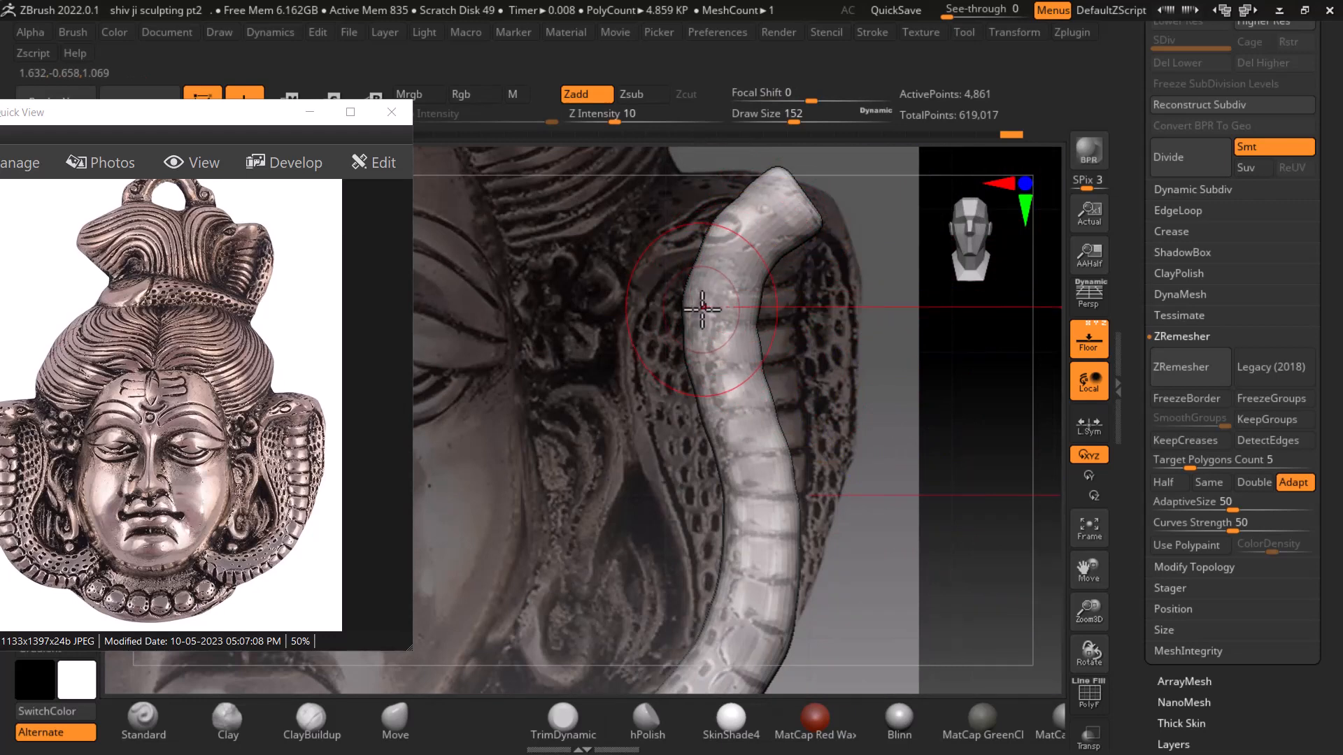
{"action": "left_click", "coordinate": [398, 716]}
{"action": "mouse_move", "coordinate": [679, 314]}
{"action": "left_mouse_down"}
{"action": "mouse_move", "coordinate": [645, 320]}
{"action": "mouse_move", "coordinate": [675, 465]}
{"action": "left_mouse_up"}
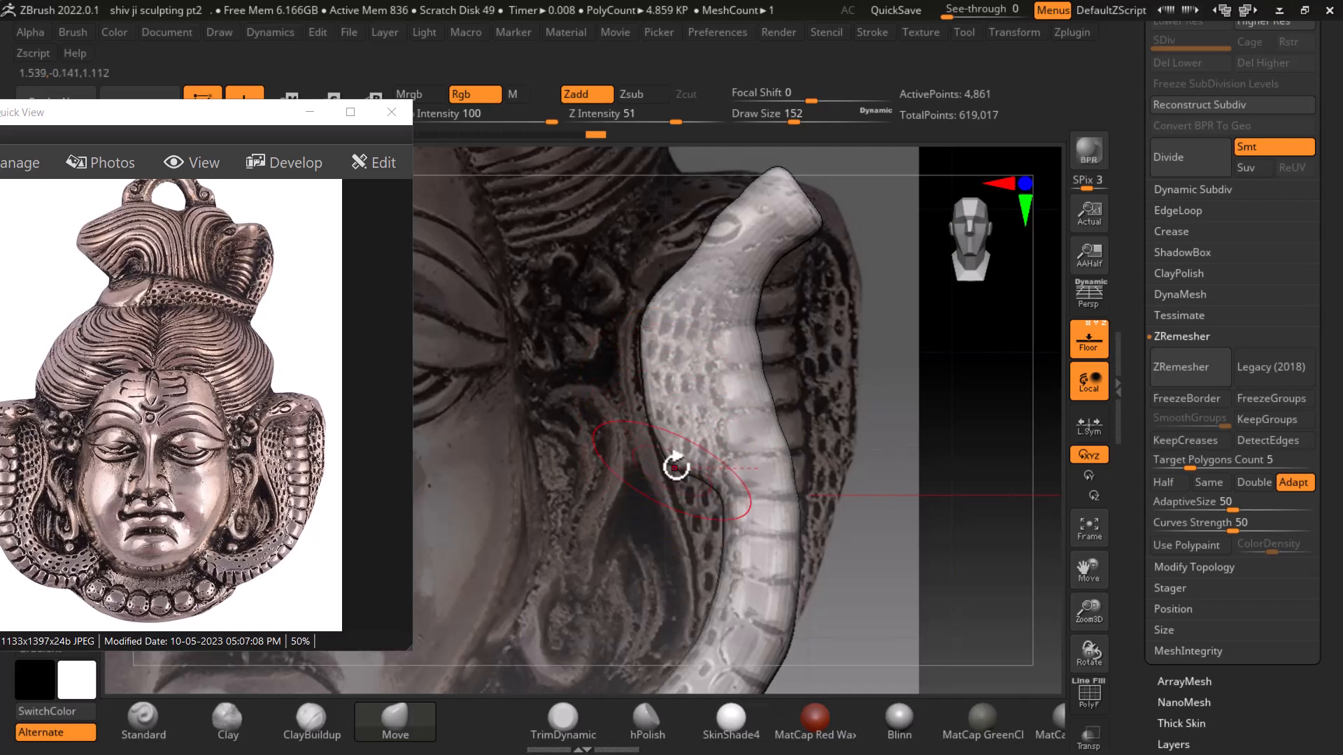
{"action": "left_click", "coordinate": [1090, 344]}
{"action": "left_click_drag", "start_coordinate": [1000, 392], "coordinate": [974, 392]}
{"action": "left_click_drag", "start_coordinate": [899, 339], "coordinate": [860, 516]}
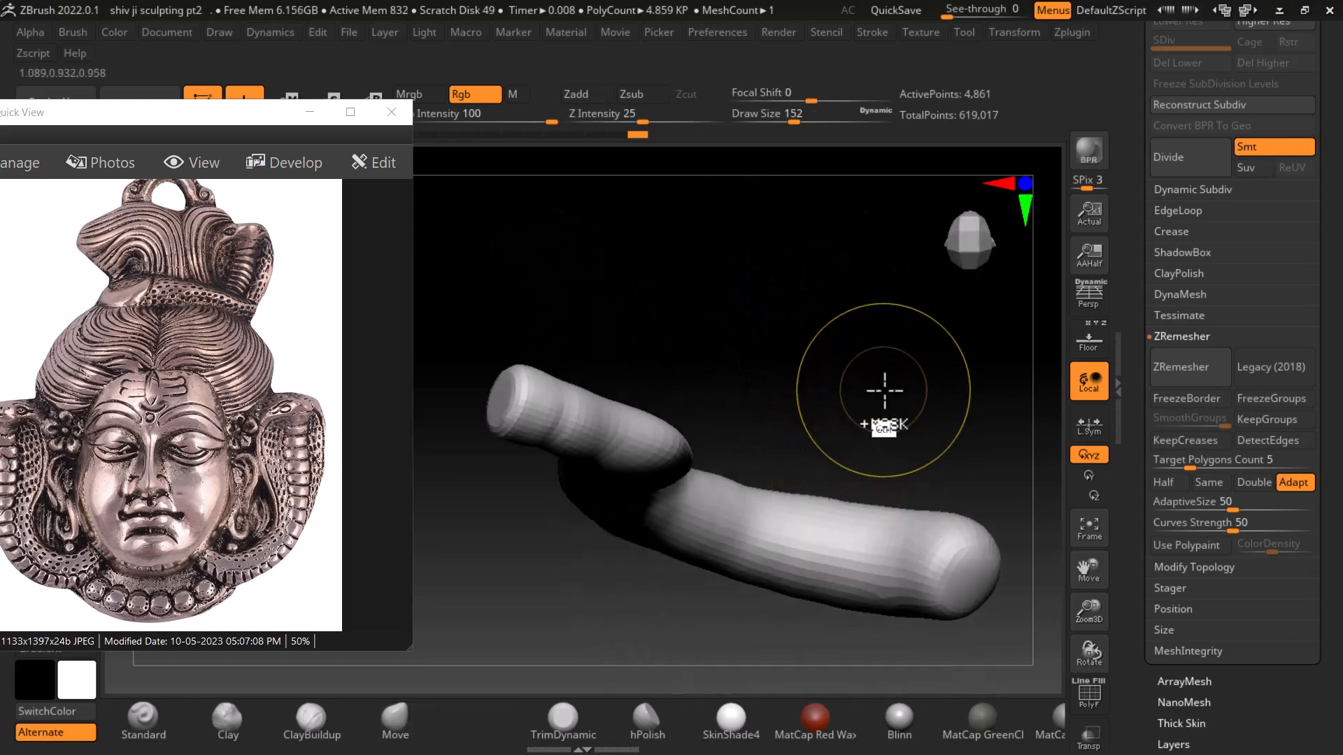
Undo the Move brush edits on the snake's neck and return to the front view
{"action": "key", "text": "ctrl+z"}
{"action": "key", "text": "ctrl+z"}
{"action": "key", "text": "ctrl+z"}
{"action": "key", "text": "ctrl+z"}
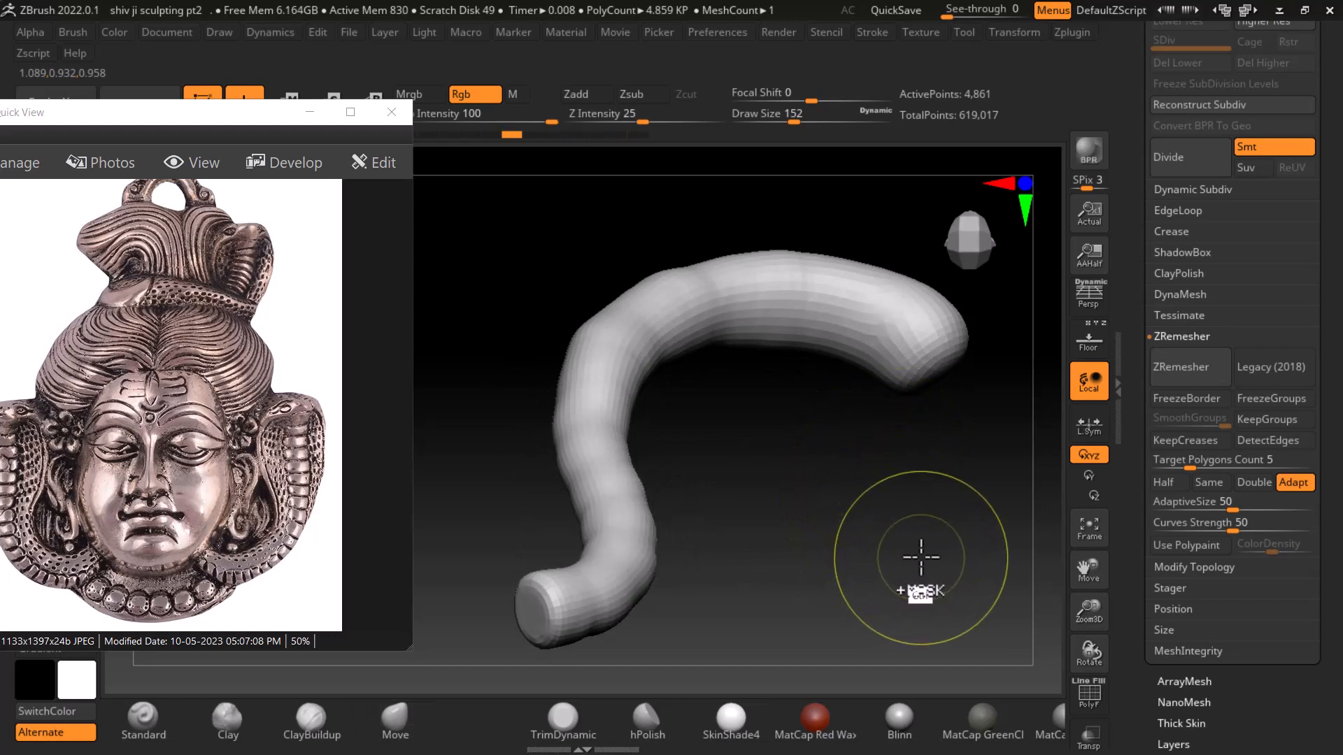
{"action": "mouse_move", "coordinate": [930, 555]}
{"action": "left_mouse_down"}
{"action": "mouse_move", "coordinate": [930, 405]}
{"action": "mouse_move", "coordinate": [939, 540]}
{"action": "mouse_move", "coordinate": [964, 535]}
{"action": "mouse_move", "coordinate": [1021, 448]}
{"action": "left_mouse_up"}
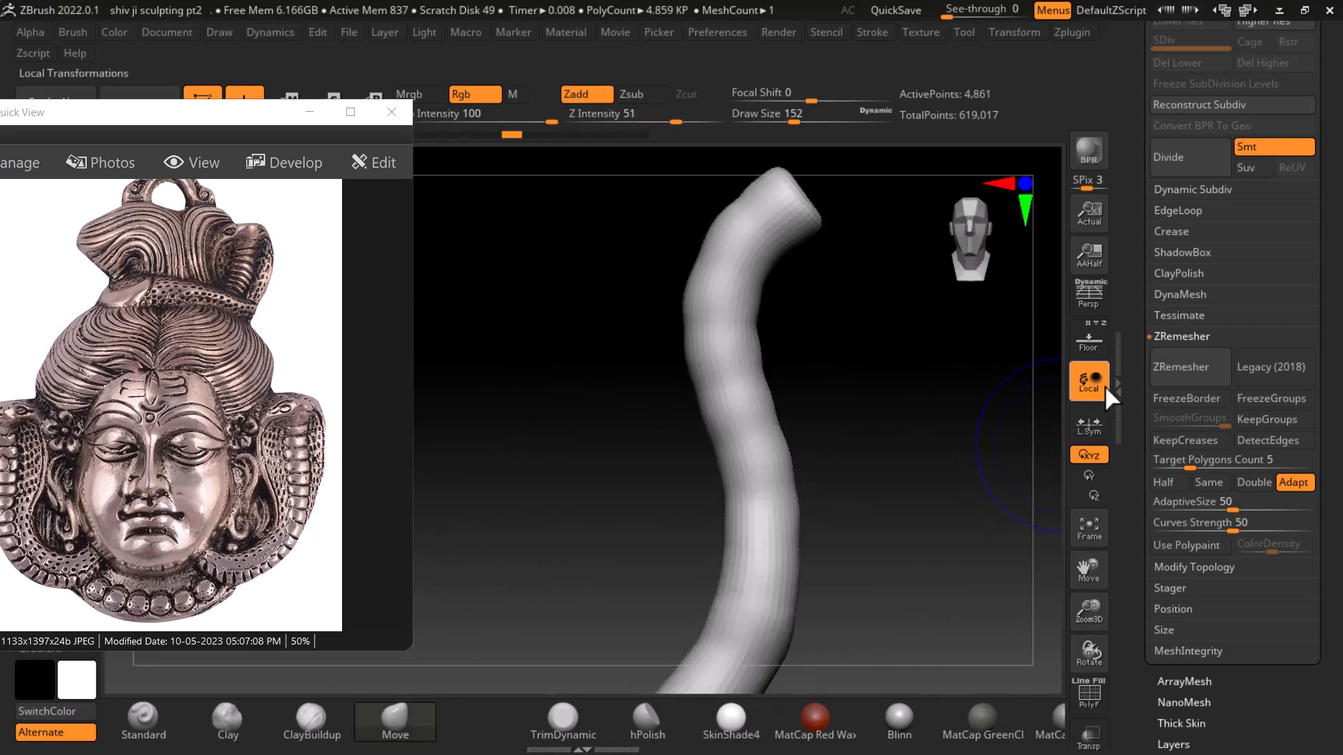
Over the reference and from behind, add light ClayBuildup strokes to the snake's upper neck at draw size 84, hiding the reference image
{"action": "left_click", "coordinate": [1089, 340]}
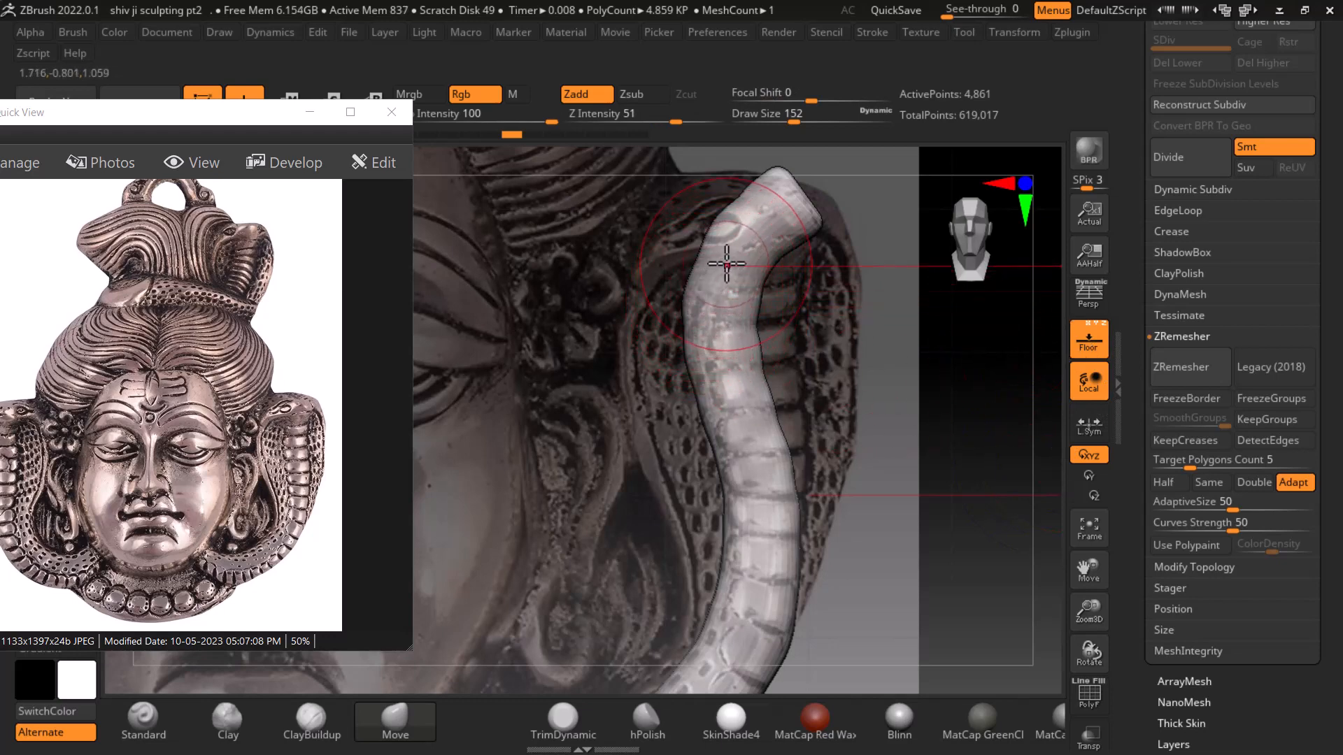
{"action": "left_click", "coordinate": [332, 726]}
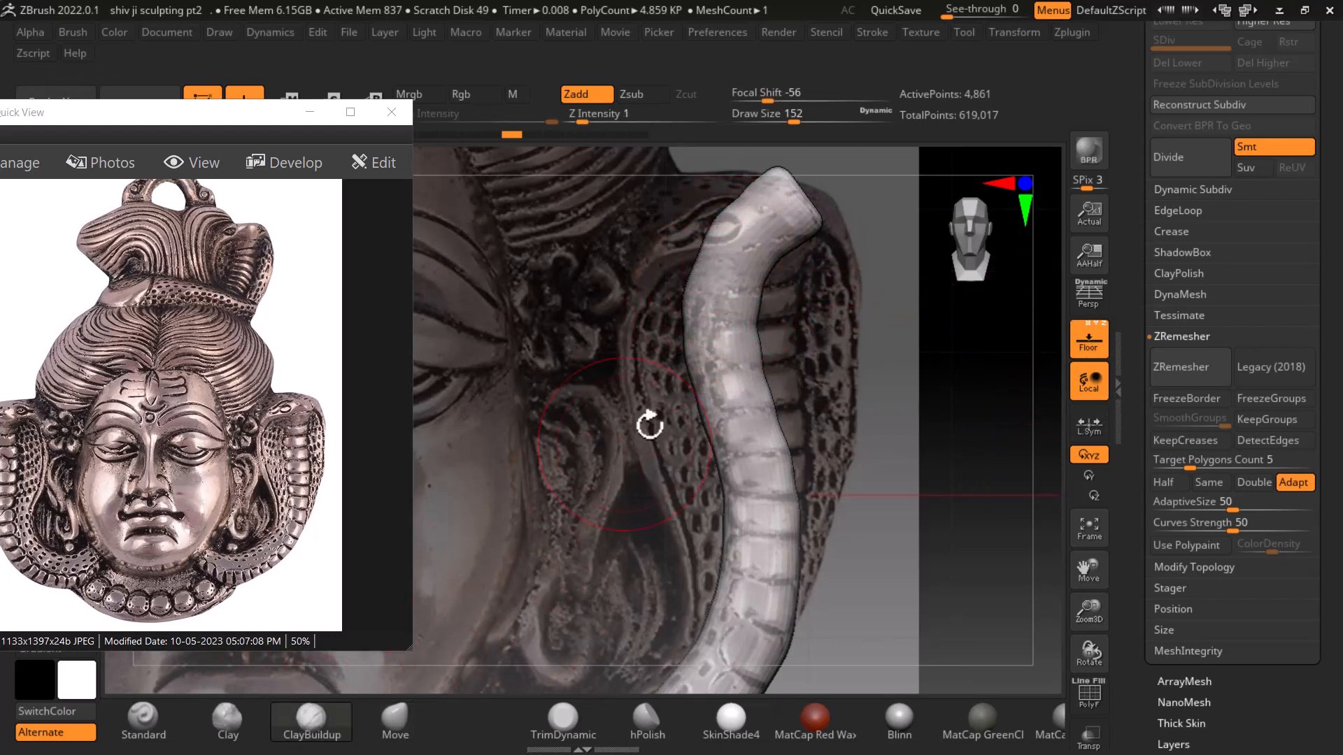
{"action": "mouse_move", "coordinate": [731, 266]}
{"action": "left_mouse_down"}
{"action": "mouse_move", "coordinate": [731, 328]}
{"action": "mouse_move", "coordinate": [733, 304]}
{"action": "left_mouse_up"}
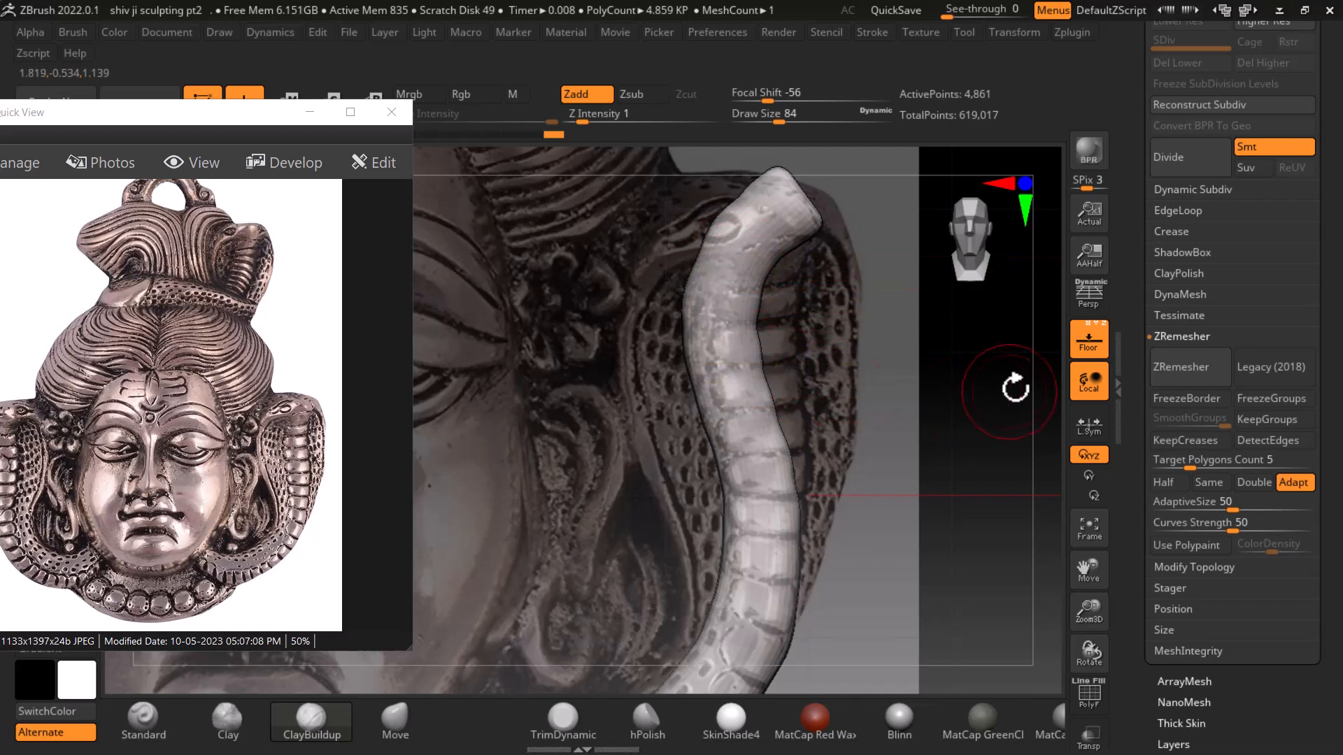
{"action": "left_click", "coordinate": [1089, 348]}
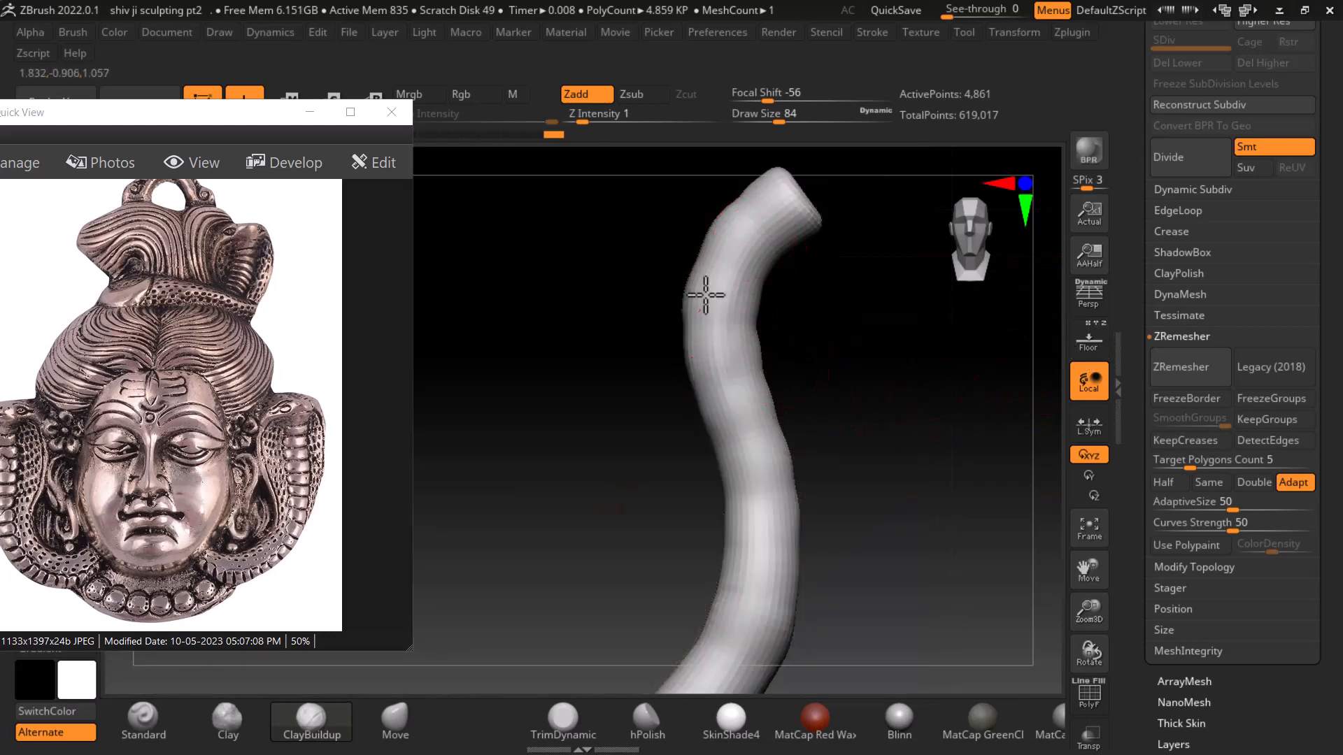
{"action": "left_click_drag", "start_coordinate": [851, 354], "coordinate": [770, 257]}
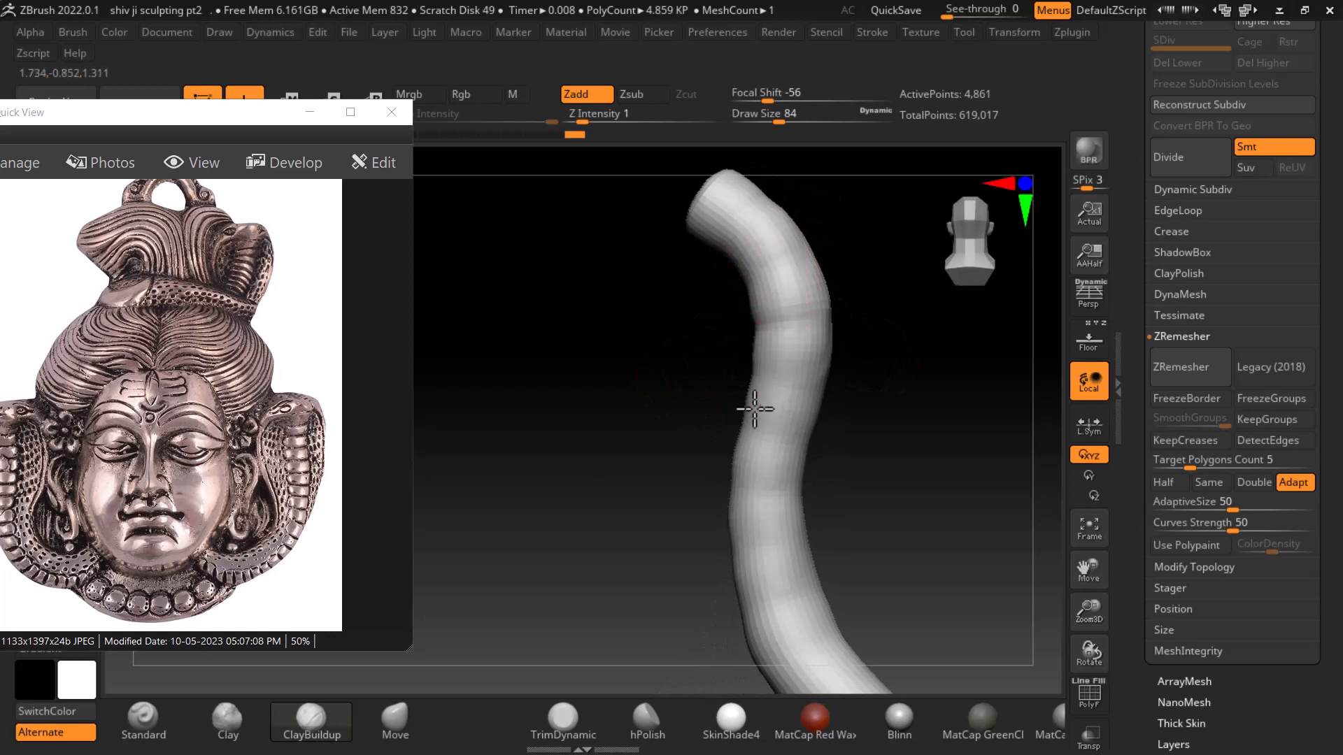
{"action": "left_click_drag", "start_coordinate": [786, 330], "coordinate": [845, 449]}
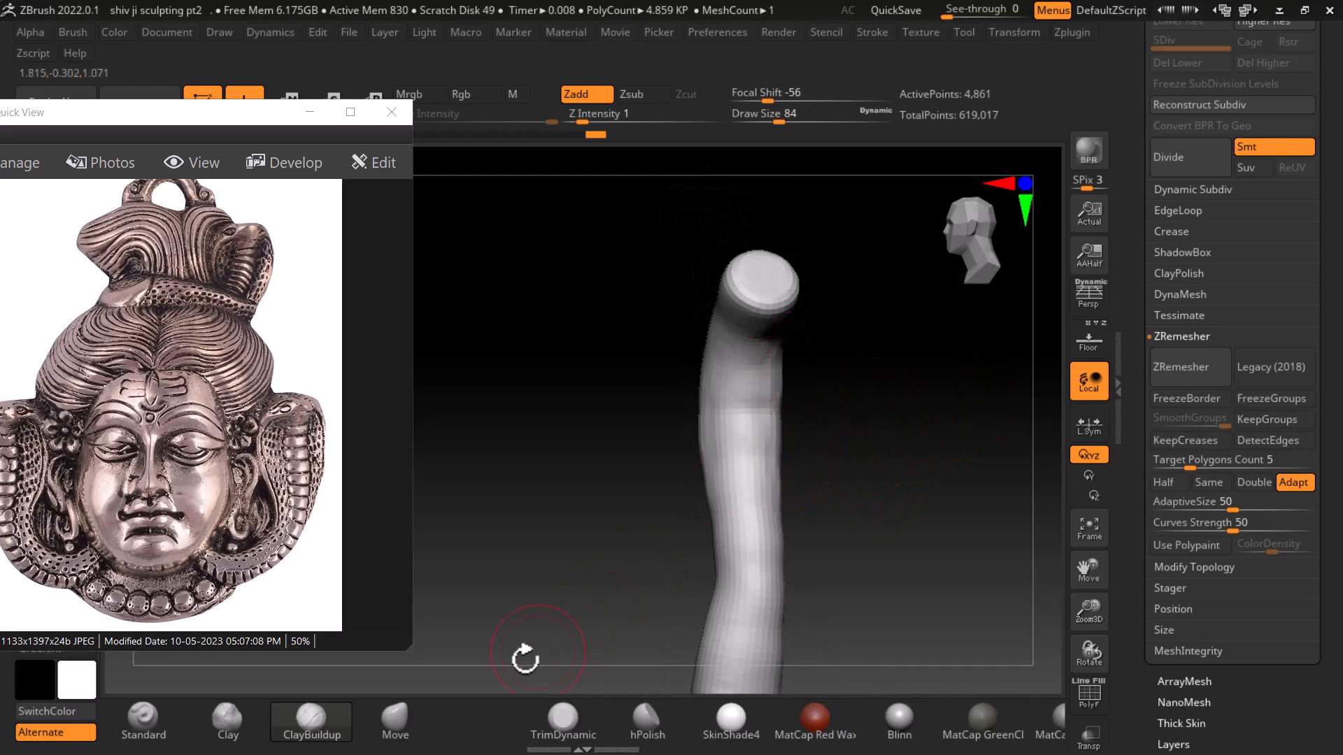
With the Move brush at draw size 160, pull the side of the neck below the snake's head outward to start the hood
{"action": "left_click", "coordinate": [398, 718]}
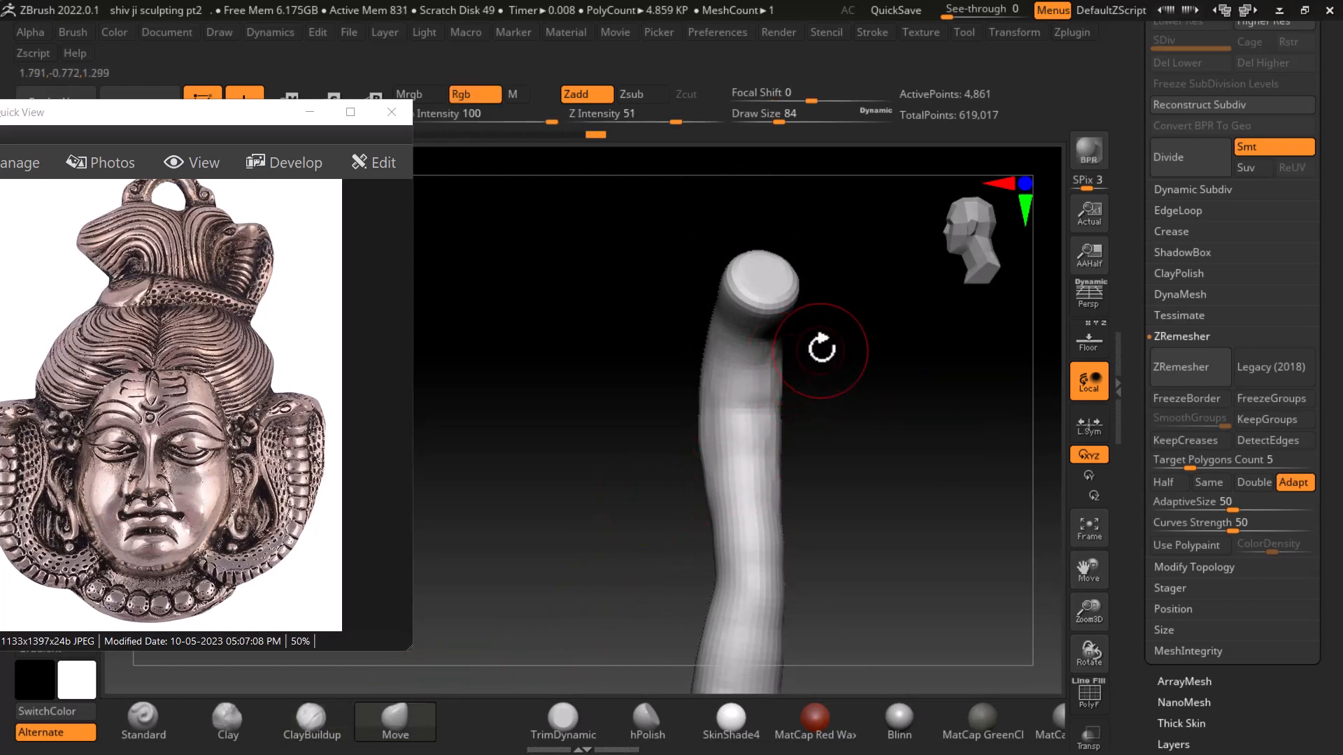
{"action": "left_click_drag", "start_coordinate": [822, 348], "coordinate": [817, 346]}
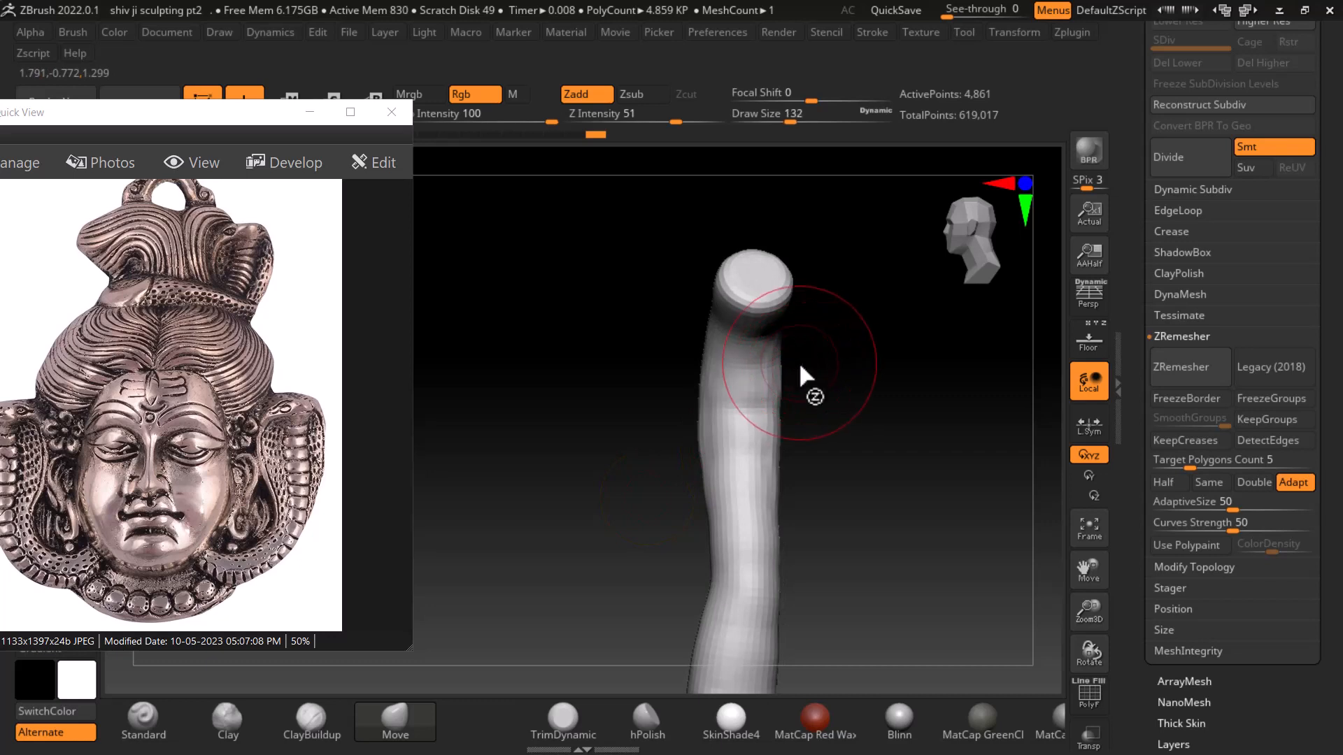
{"action": "left_click_drag", "start_coordinate": [830, 363], "coordinate": [719, 430]}
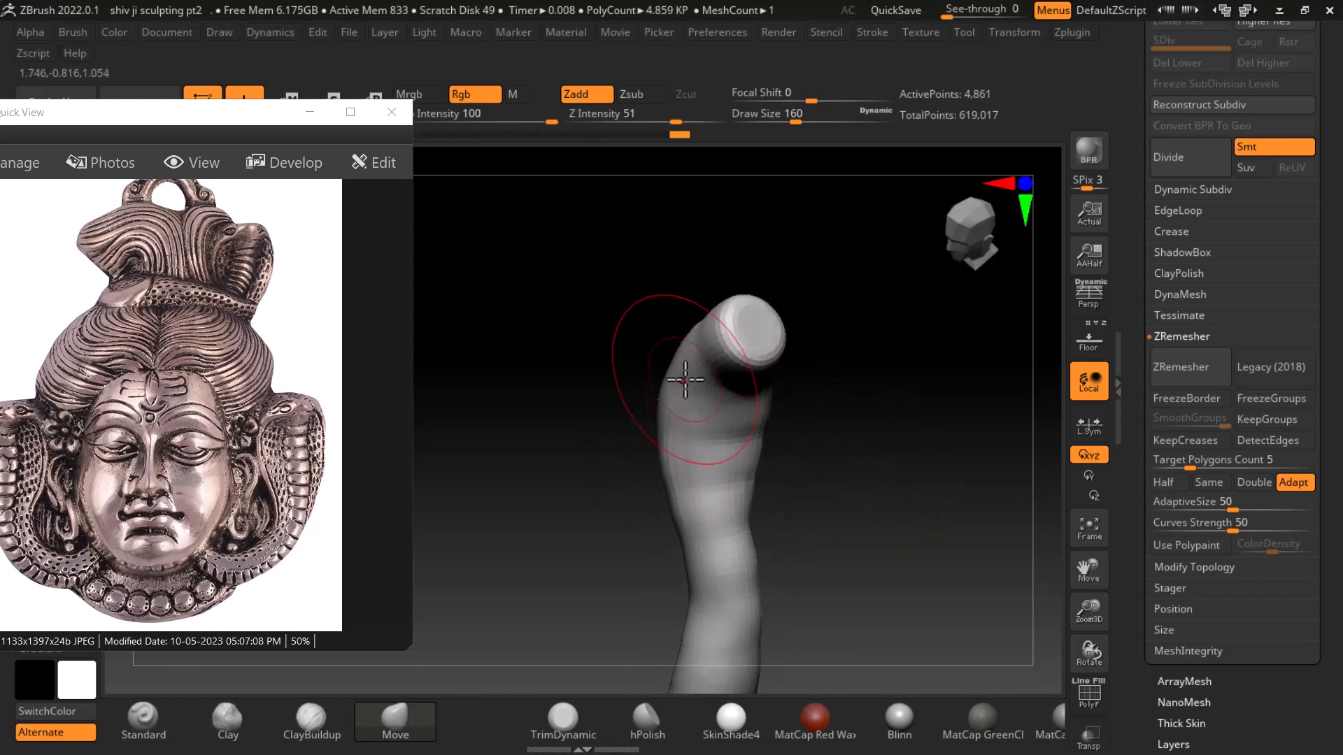
{"action": "mouse_move", "coordinate": [685, 380]}
{"action": "left_mouse_down"}
{"action": "mouse_move", "coordinate": [656, 378]}
{"action": "mouse_move", "coordinate": [638, 427]}
{"action": "mouse_move", "coordinate": [657, 476]}
{"action": "left_mouse_up"}
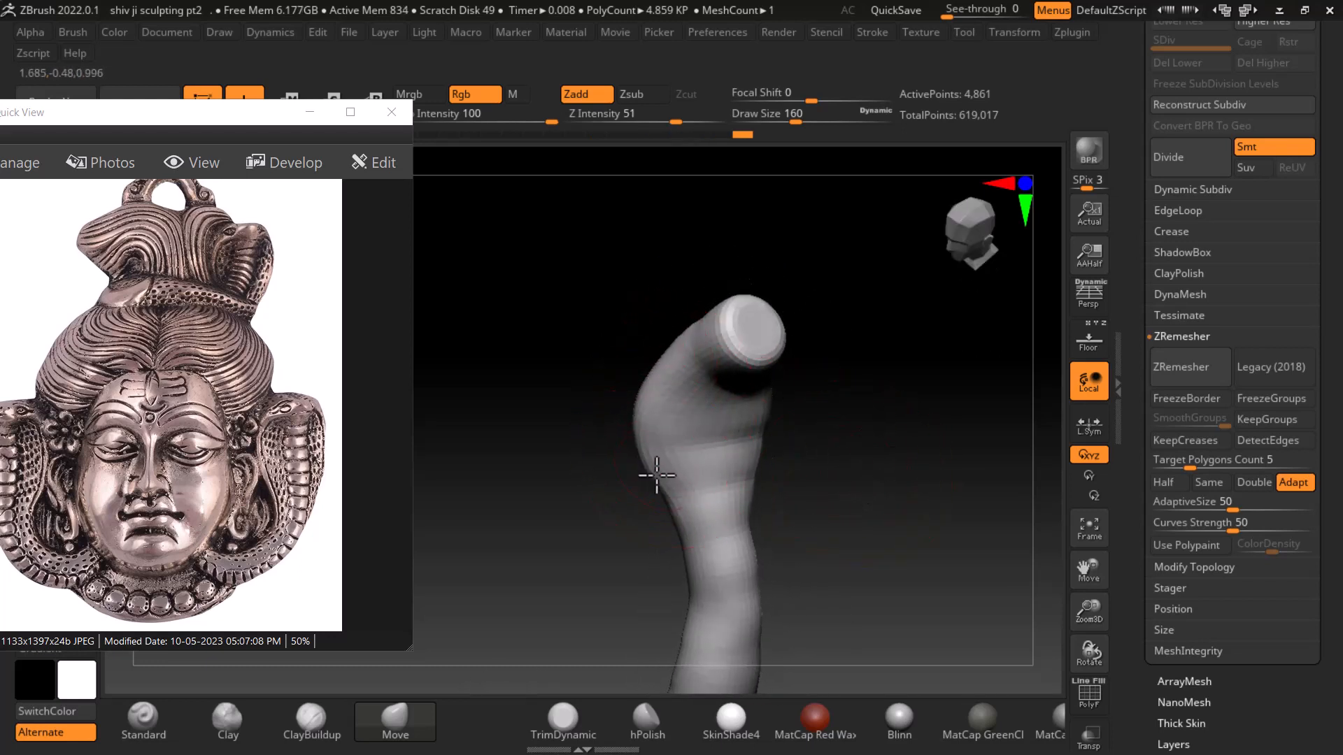
Show the reference image in the front view and pull the hood's face-side edge outward to match the cobra's outline
{"action": "left_click", "coordinate": [1089, 346]}
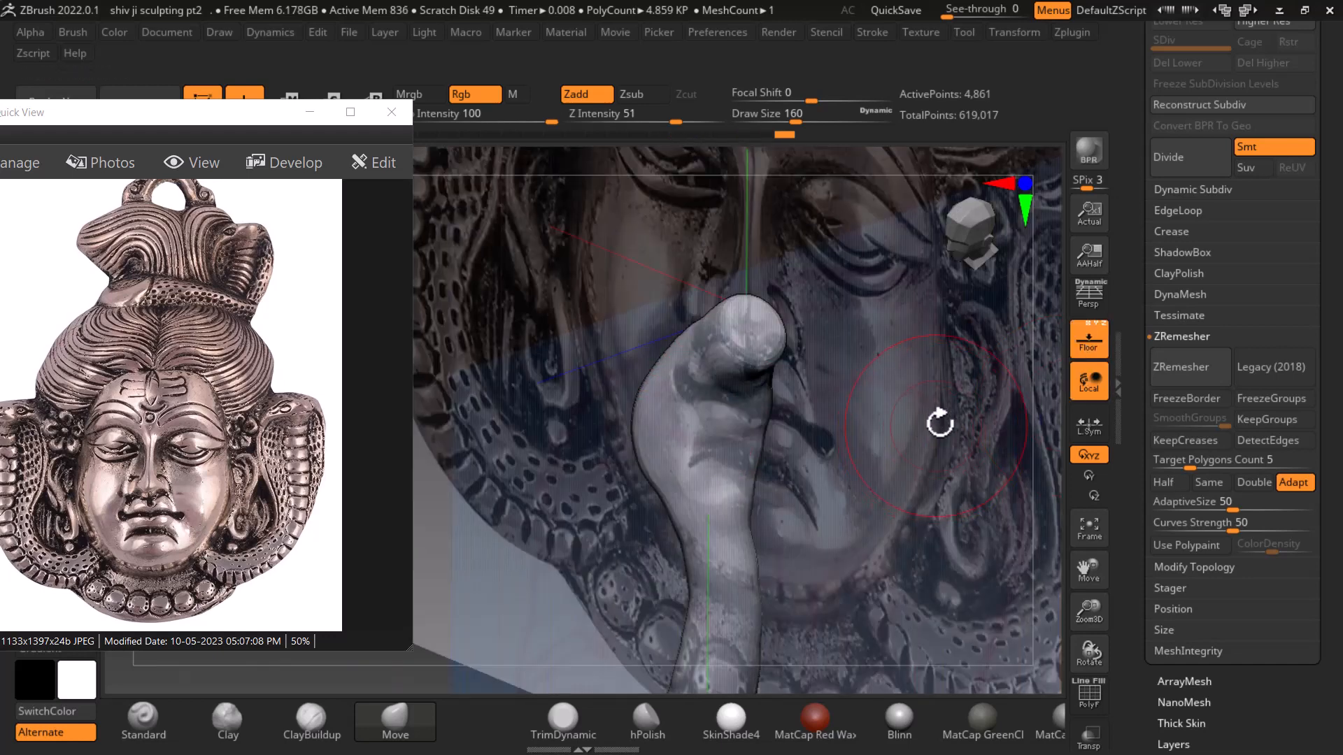
{"action": "left_click_drag", "start_coordinate": [940, 423], "coordinate": [1009, 434], "text": "shift"}
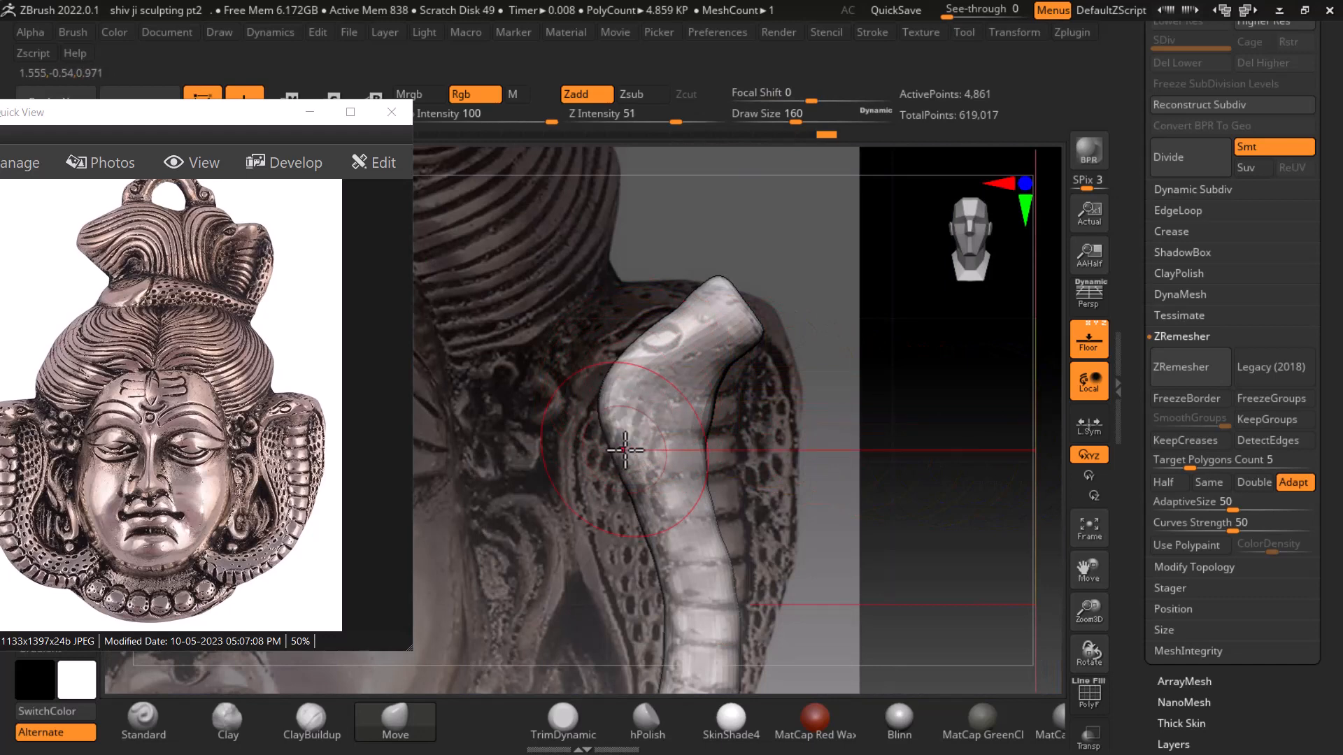
{"action": "mouse_move", "coordinate": [646, 567]}
{"action": "left_mouse_down"}
{"action": "mouse_move", "coordinate": [625, 575]}
{"action": "mouse_move", "coordinate": [627, 602]}
{"action": "left_mouse_up"}
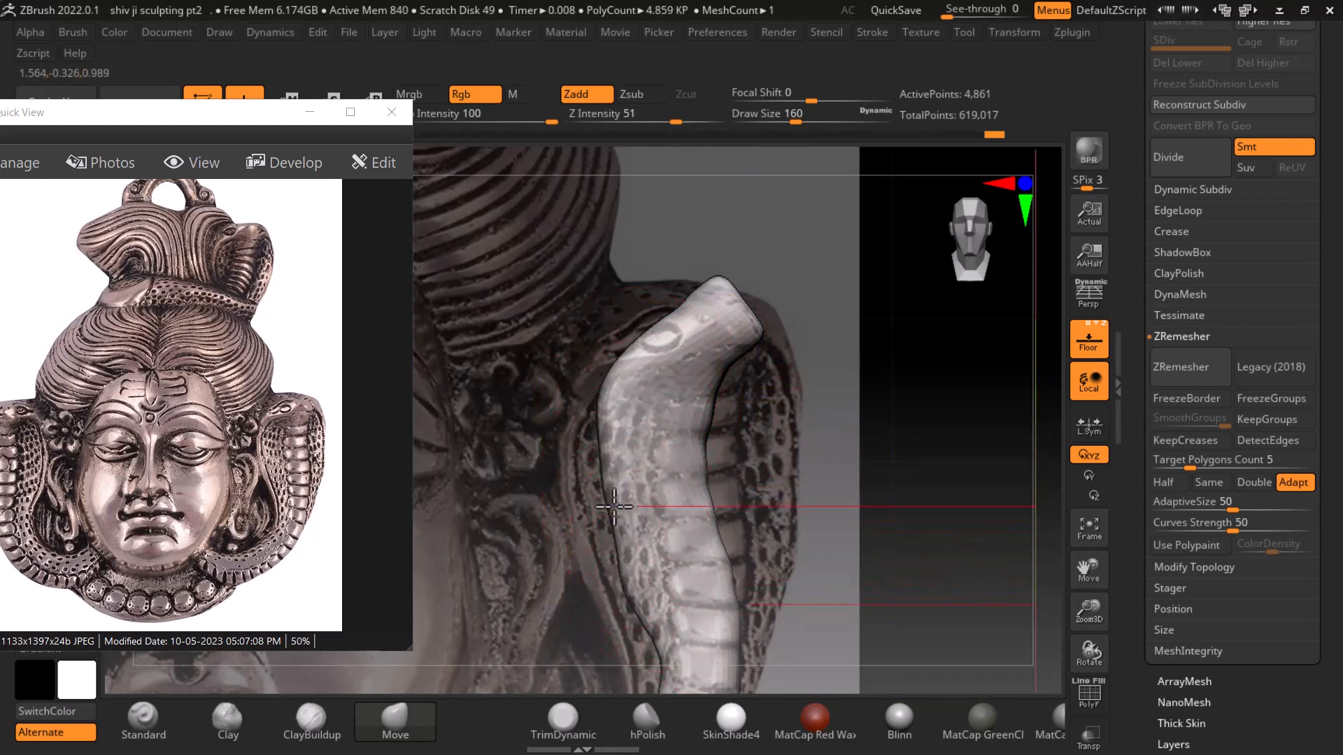
{"action": "left_click_drag", "start_coordinate": [611, 529], "coordinate": [601, 525]}
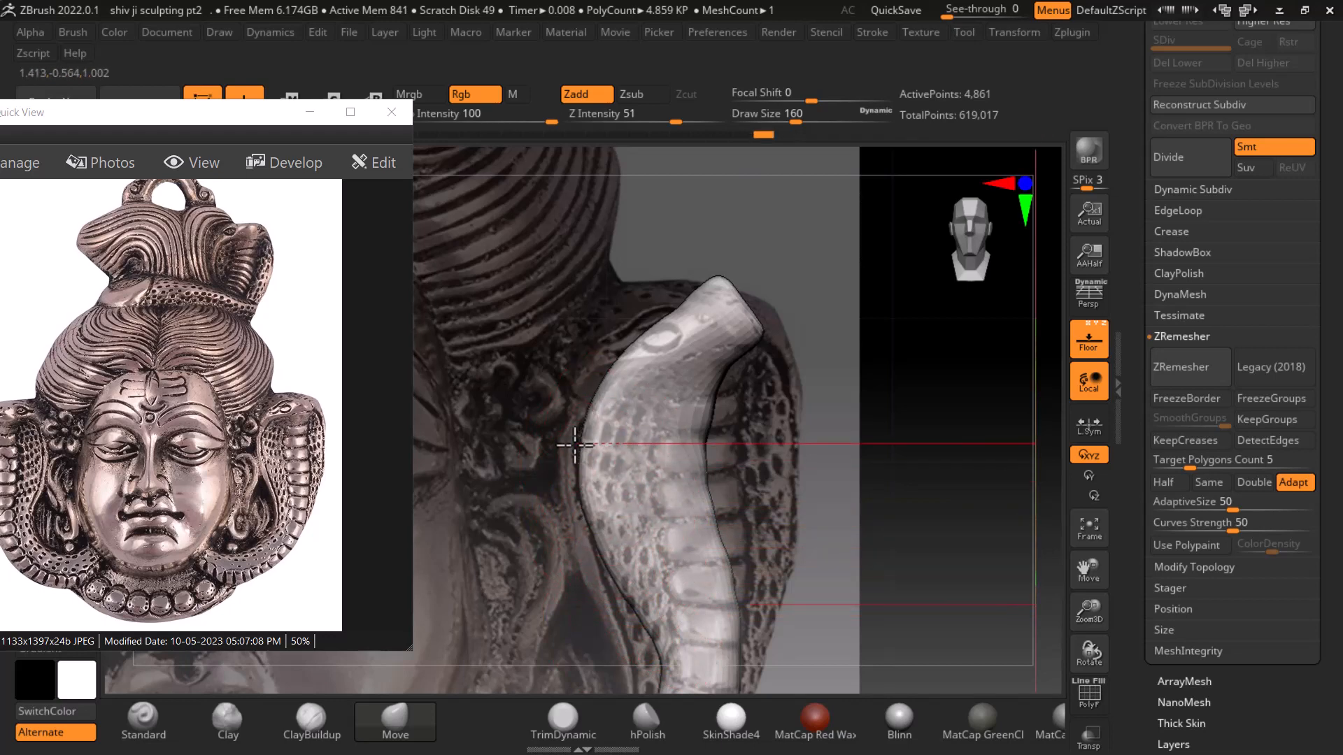
{"action": "right_click_drag", "start_coordinate": [779, 466], "coordinate": [696, 547]}
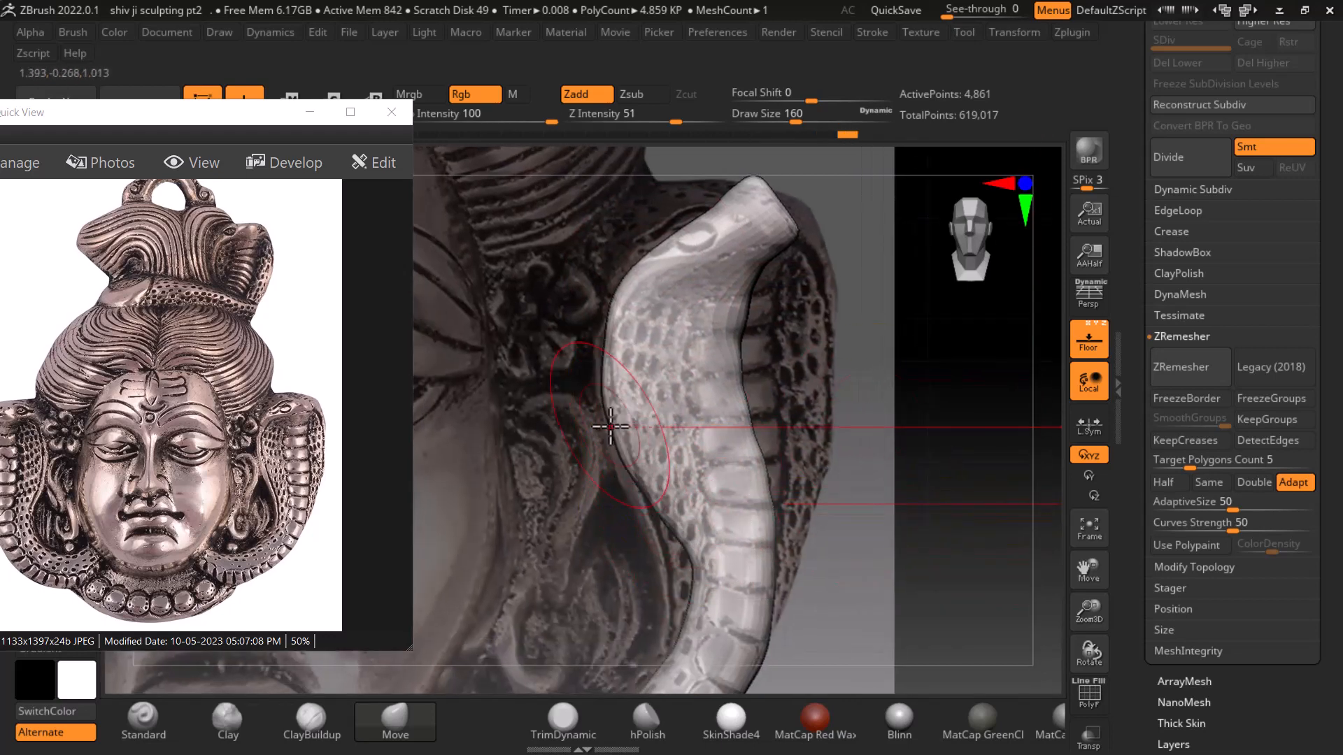
Hide the reference image and pull the hood's opposite side outward from the back view
{"action": "left_click", "coordinate": [1102, 354]}
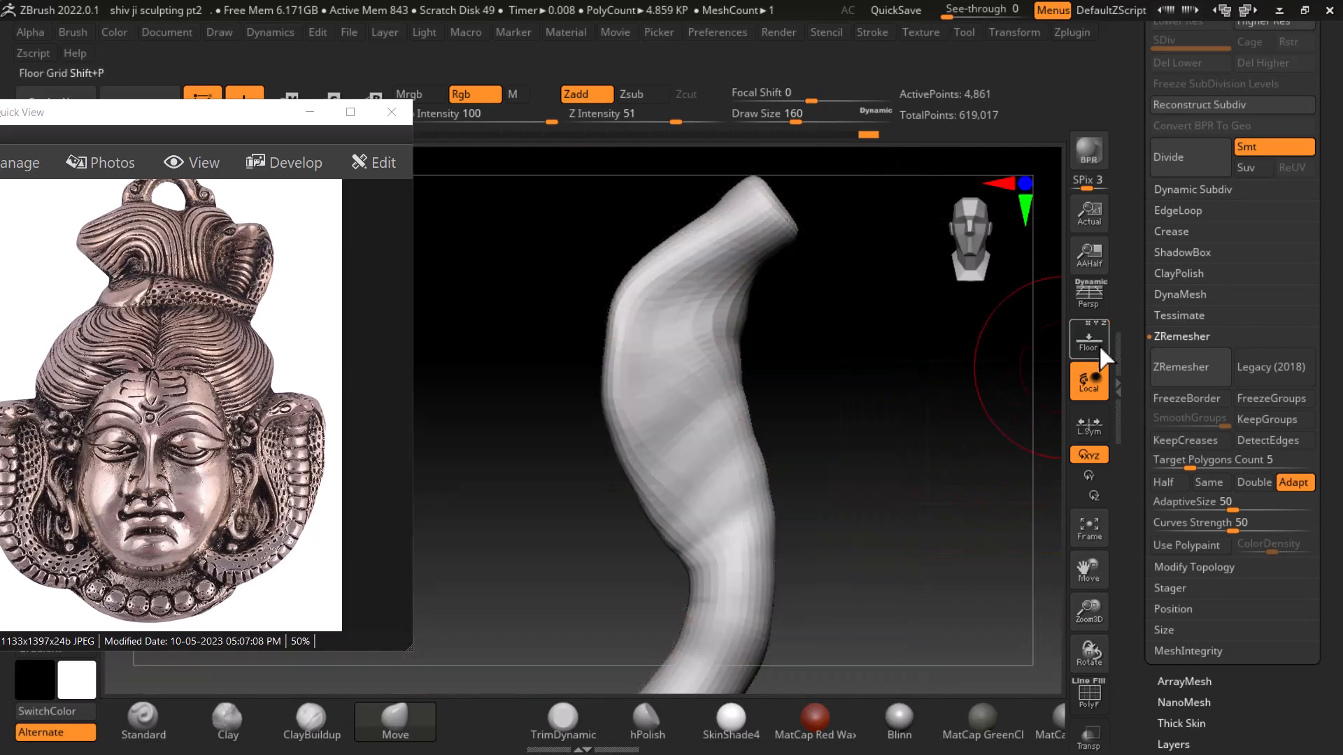
{"action": "right_click_drag", "start_coordinate": [977, 419], "coordinate": [775, 483]}
{"action": "left_click_drag", "start_coordinate": [587, 397], "coordinate": [559, 406]}
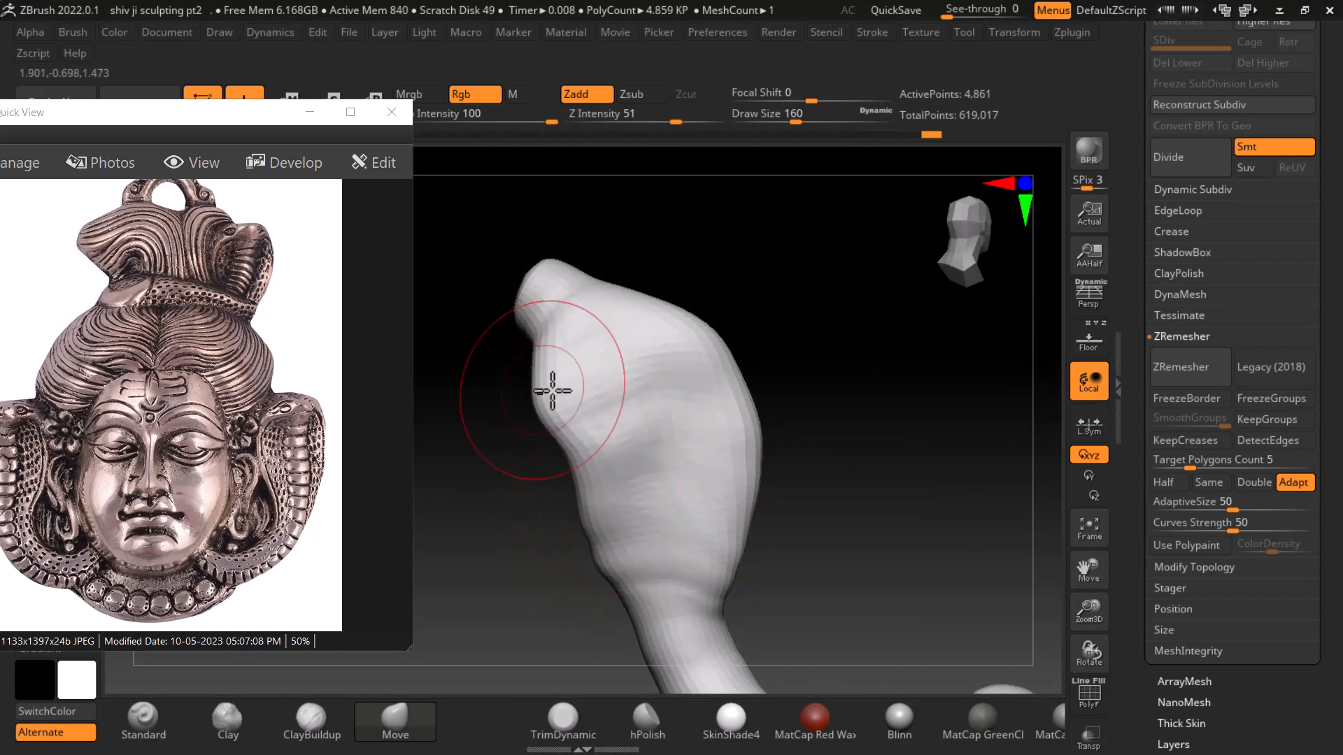
Show the reference image in the front view and pull the hood's outer edge to match the cobra's outline down to the body
{"action": "right_click_drag", "start_coordinate": [552, 389], "coordinate": [895, 491]}
{"action": "left_click", "coordinate": [1089, 353]}
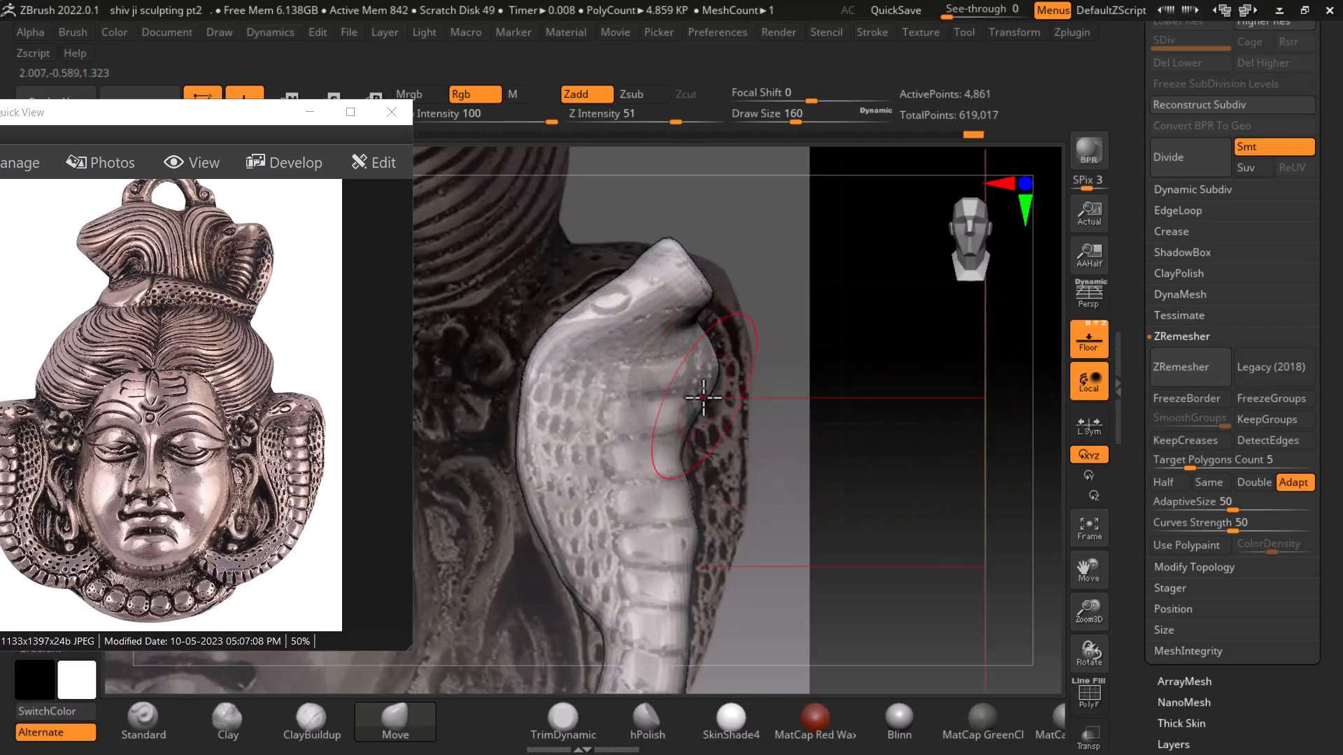
{"action": "mouse_move", "coordinate": [704, 398]}
{"action": "left_mouse_down"}
{"action": "mouse_move", "coordinate": [723, 393]}
{"action": "mouse_move", "coordinate": [737, 435]}
{"action": "left_mouse_up"}
{"action": "mouse_move", "coordinate": [700, 488]}
{"action": "left_mouse_down"}
{"action": "mouse_move", "coordinate": [726, 493]}
{"action": "mouse_move", "coordinate": [719, 519]}
{"action": "mouse_move", "coordinate": [900, 510]}
{"action": "left_mouse_up"}
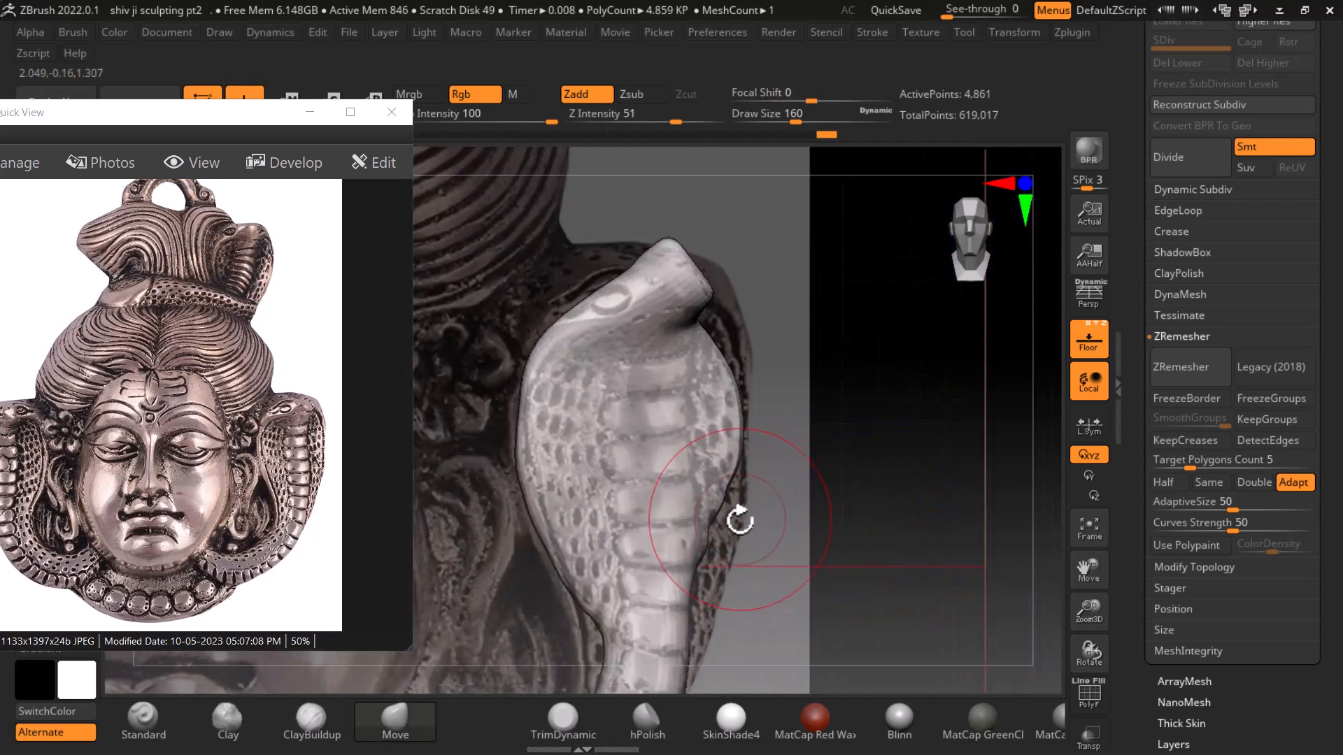
{"action": "mouse_move", "coordinate": [707, 527]}
{"action": "left_mouse_down"}
{"action": "mouse_move", "coordinate": [729, 530]}
{"action": "mouse_move", "coordinate": [726, 562]}
{"action": "left_mouse_up"}
{"action": "mouse_move", "coordinate": [696, 609]}
{"action": "left_mouse_down"}
{"action": "mouse_move", "coordinate": [714, 616]}
{"action": "mouse_move", "coordinate": [728, 565]}
{"action": "left_mouse_up"}
{"action": "mouse_move", "coordinate": [723, 365]}
{"action": "left_mouse_down"}
{"action": "mouse_move", "coordinate": [740, 361]}
{"action": "mouse_move", "coordinate": [736, 343]}
{"action": "left_mouse_up"}
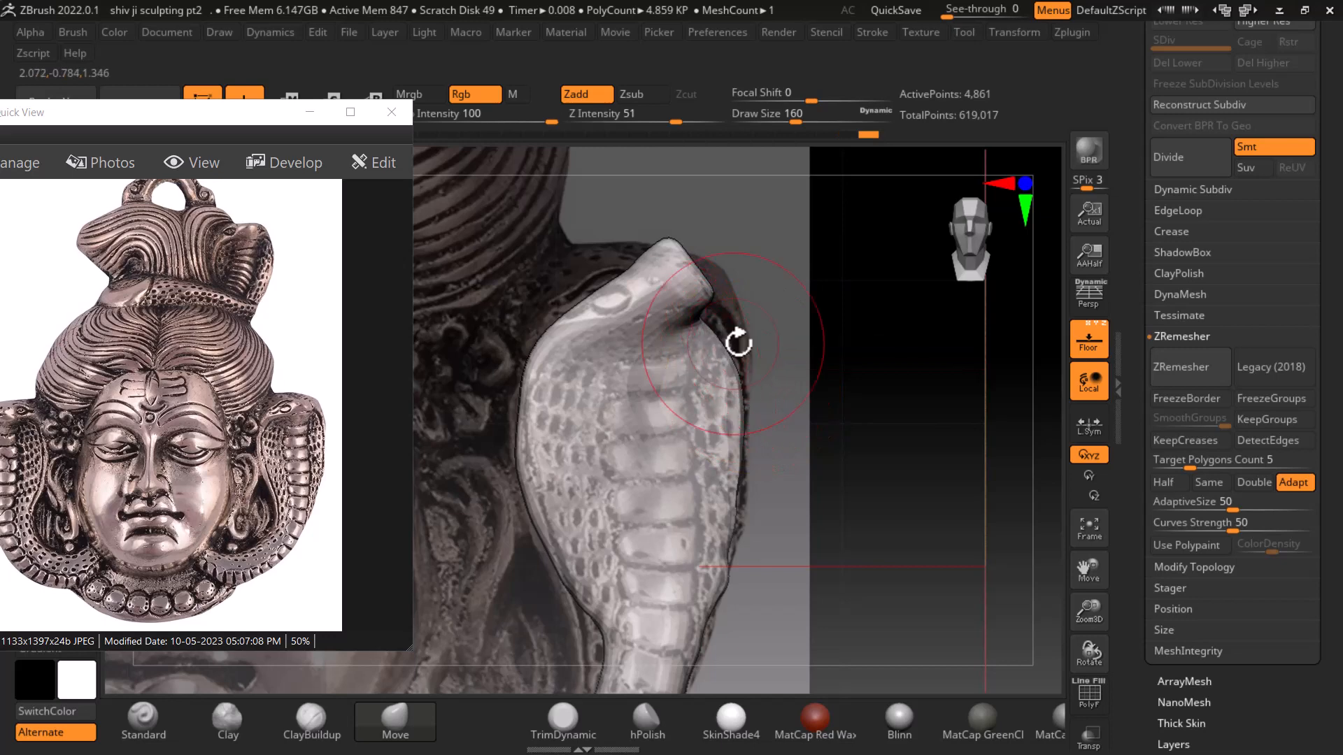
Hide the reference image and pull the snake's head end outward with the Move brush, reducing the draw size to 132
{"action": "left_click", "coordinate": [1089, 349]}
{"action": "left_click_drag", "start_coordinate": [931, 411], "coordinate": [765, 444]}
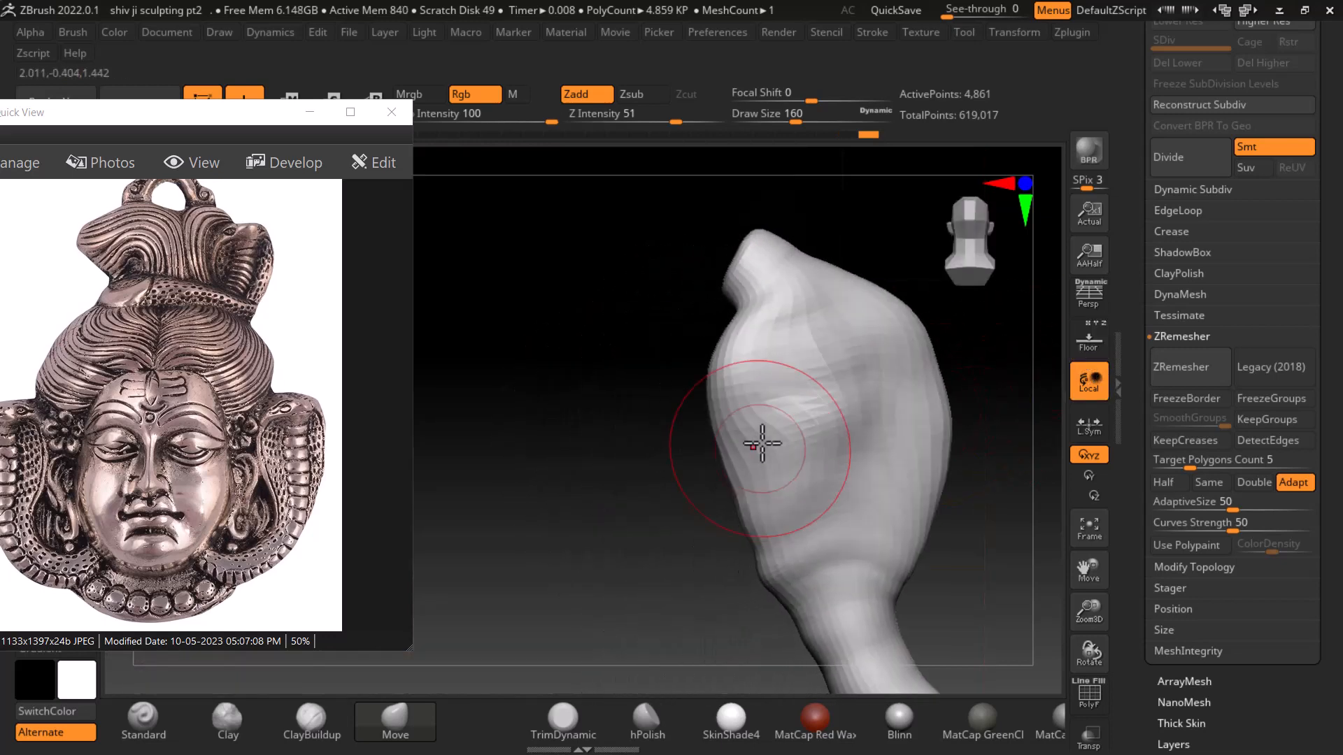
{"action": "left_click_drag", "start_coordinate": [745, 309], "coordinate": [703, 288]}
{"action": "key", "text": "["}
{"action": "key", "text": "["}
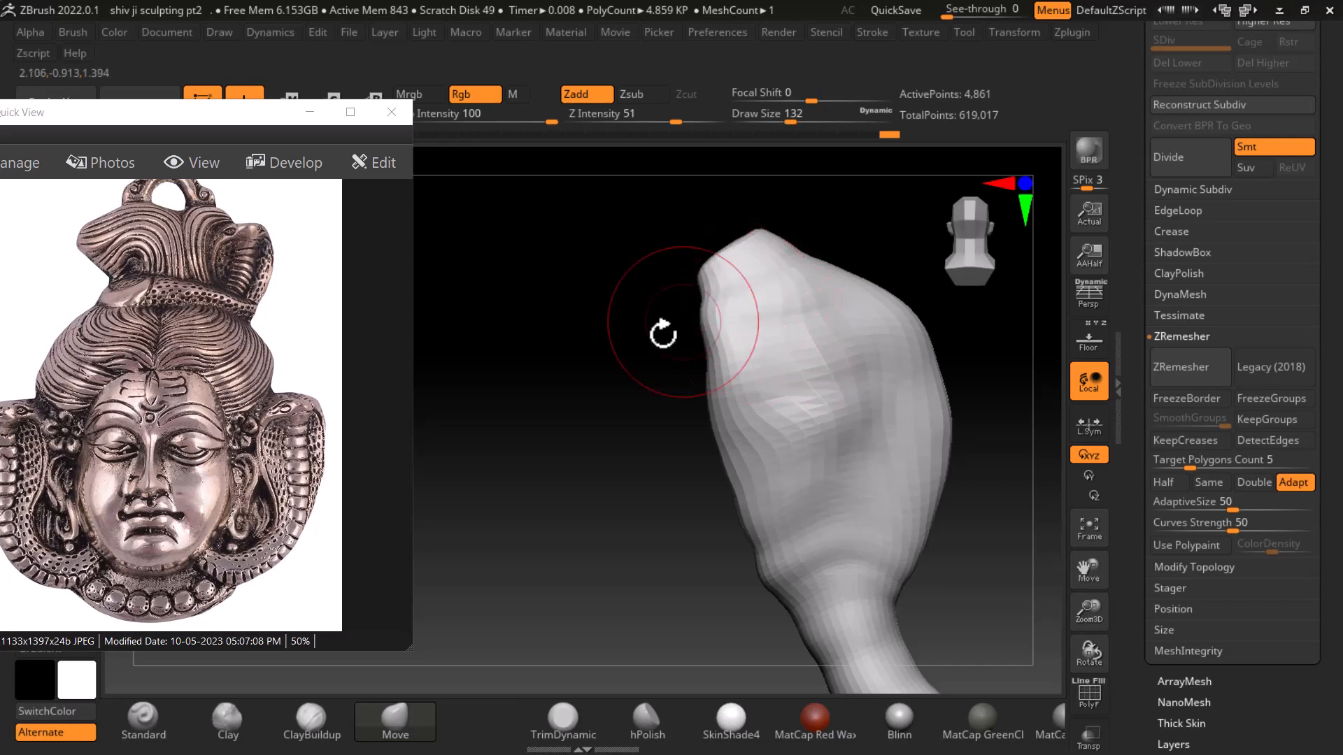
{"action": "mouse_move", "coordinate": [661, 334]}
{"action": "left_mouse_down"}
{"action": "mouse_move", "coordinate": [781, 348]}
{"action": "mouse_move", "coordinate": [905, 396]}
{"action": "mouse_move", "coordinate": [902, 376]}
{"action": "left_mouse_up"}
{"action": "left_click_drag", "start_coordinate": [714, 306], "coordinate": [607, 286]}
Show the reference image and refine the hood's face-side edge down to the neck with small Move brush strokes
{"action": "left_click", "coordinate": [1088, 341]}
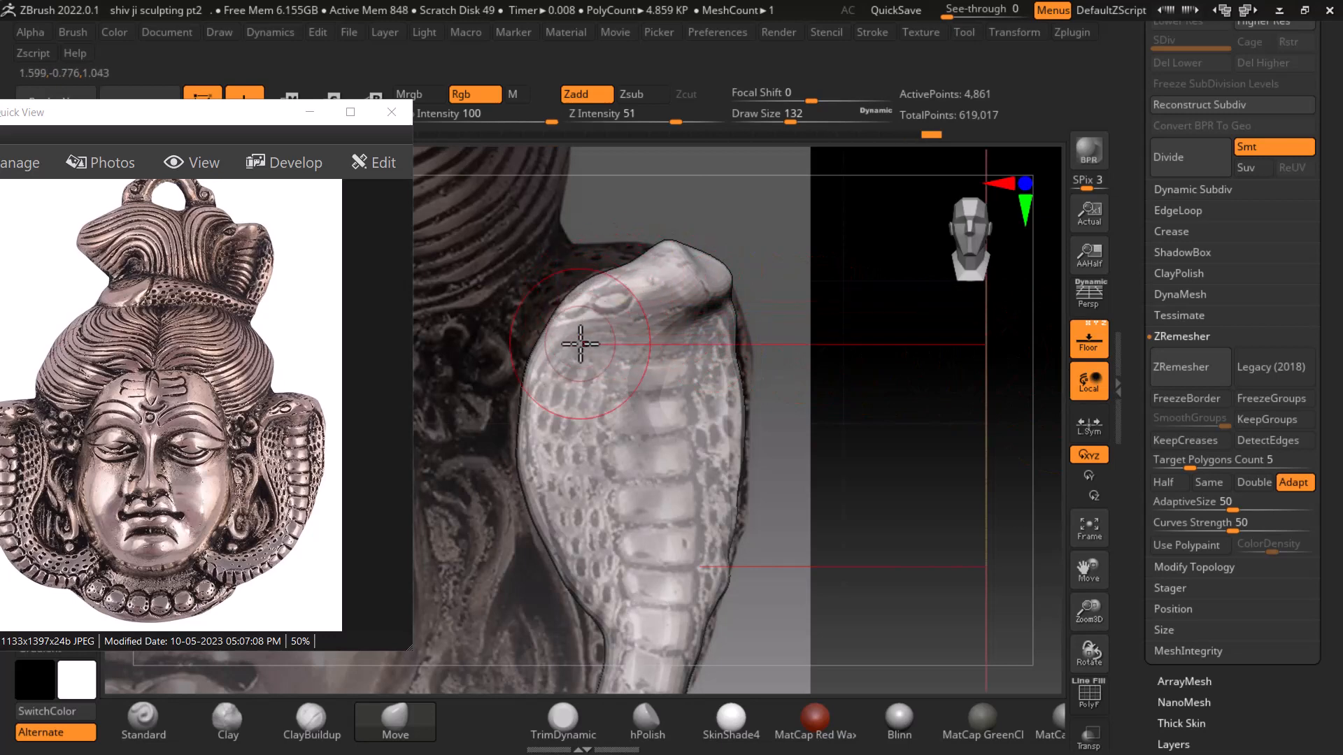
{"action": "left_click_drag", "start_coordinate": [533, 444], "coordinate": [522, 455]}
{"action": "left_click_drag", "start_coordinate": [550, 519], "coordinate": [541, 520]}
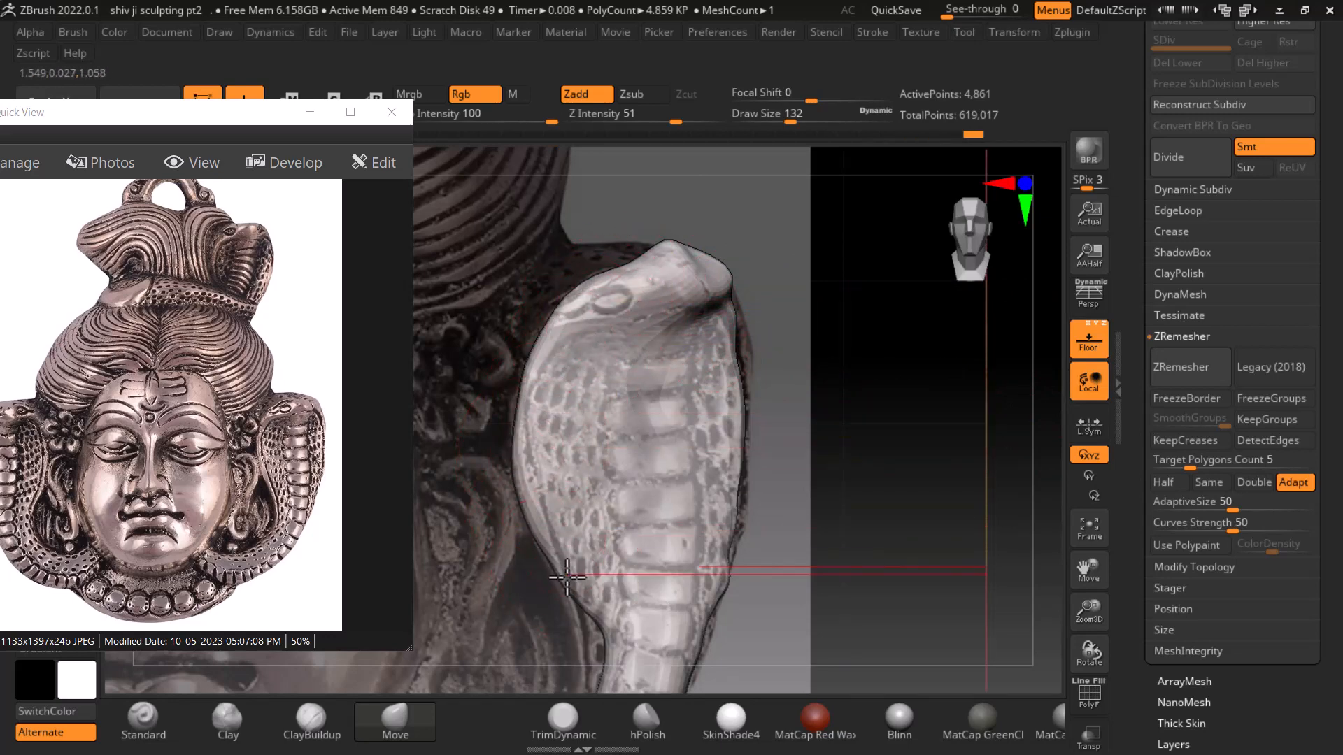
{"action": "left_click_drag", "start_coordinate": [567, 577], "coordinate": [563, 580]}
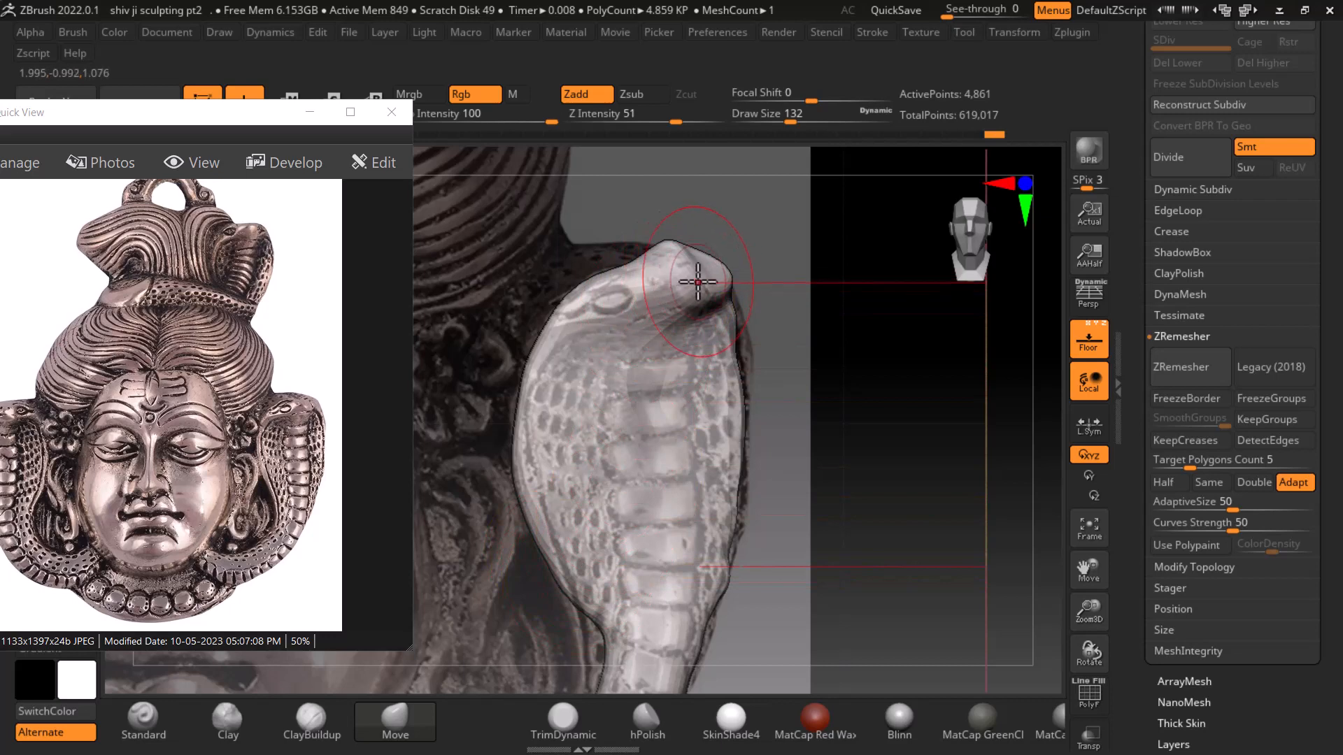
Shape the snake's head from the top and side with the Move brush, hiding the reference image and drawing the snout forward
{"action": "left_click_drag", "start_coordinate": [762, 257], "coordinate": [791, 356]}
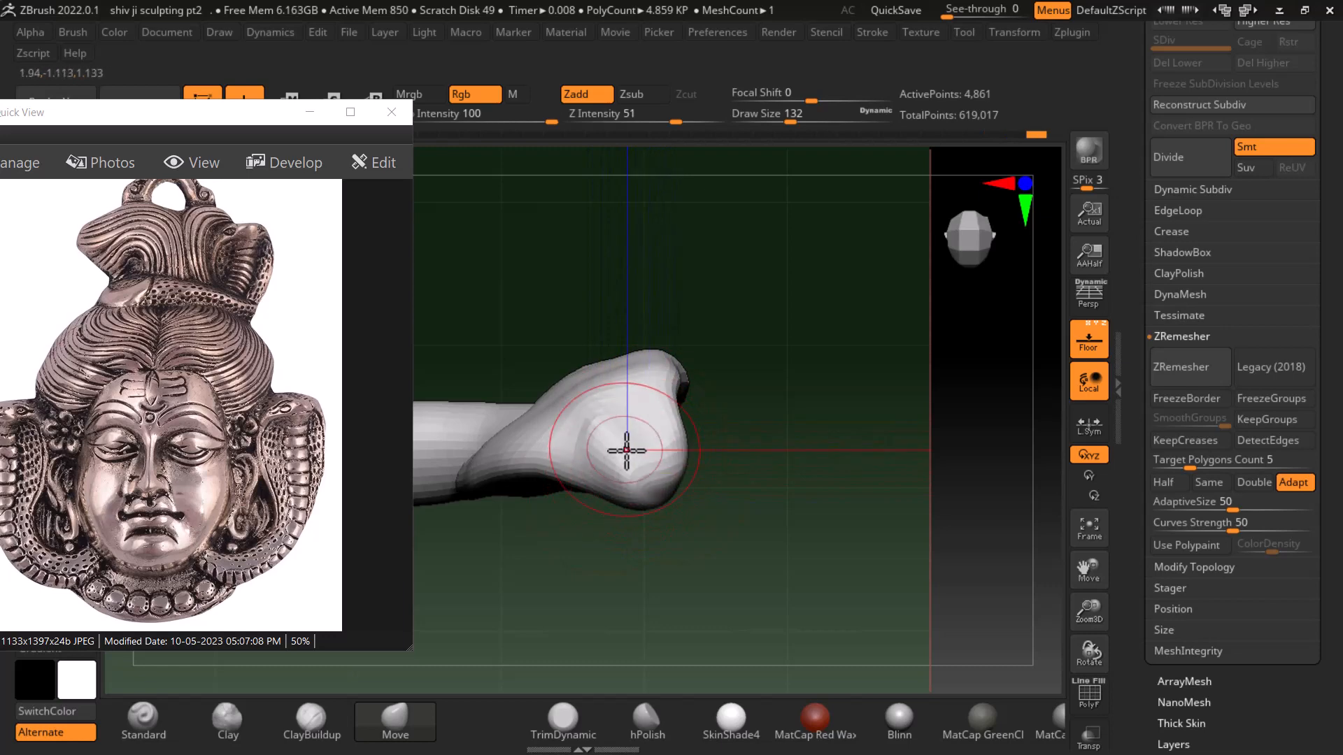
{"action": "key", "text": "shift"}
{"action": "mouse_move", "coordinate": [689, 495]}
{"action": "left_mouse_down"}
{"action": "mouse_move", "coordinate": [815, 318]}
{"action": "mouse_move", "coordinate": [804, 413]}
{"action": "mouse_move", "coordinate": [1010, 390]}
{"action": "left_mouse_up"}
{"action": "left_click", "coordinate": [1098, 351]}
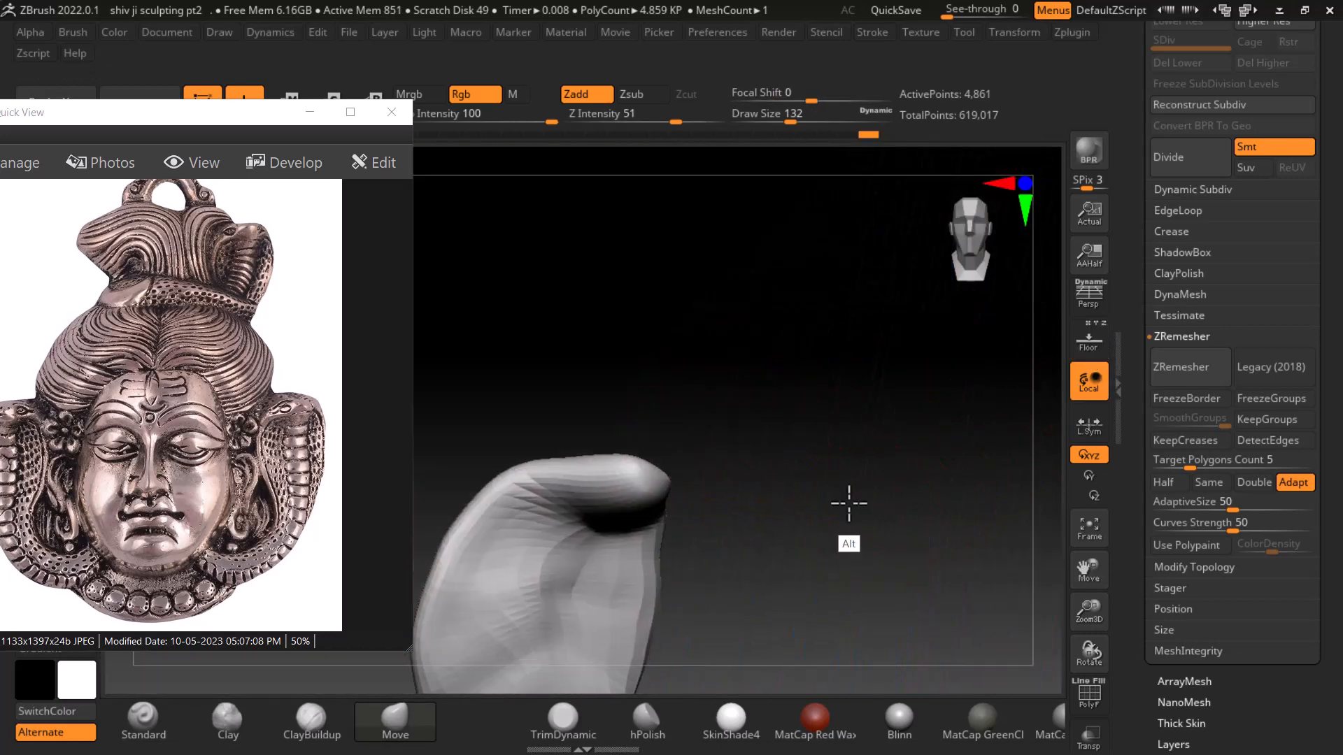
{"action": "left_click_drag", "start_coordinate": [848, 504], "coordinate": [899, 346], "text": "alt"}
{"action": "left_click_drag", "start_coordinate": [899, 346], "coordinate": [662, 470]}
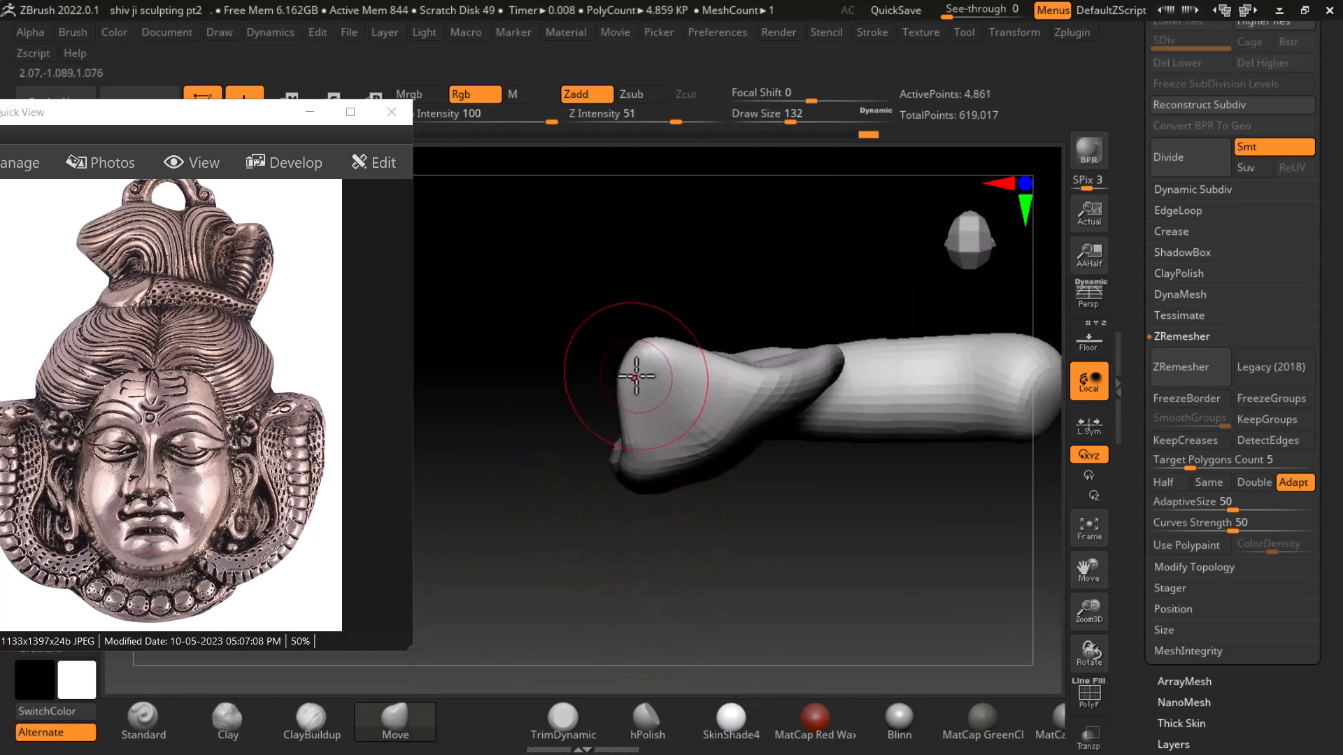
{"action": "left_click_drag", "start_coordinate": [610, 528], "coordinate": [854, 577]}
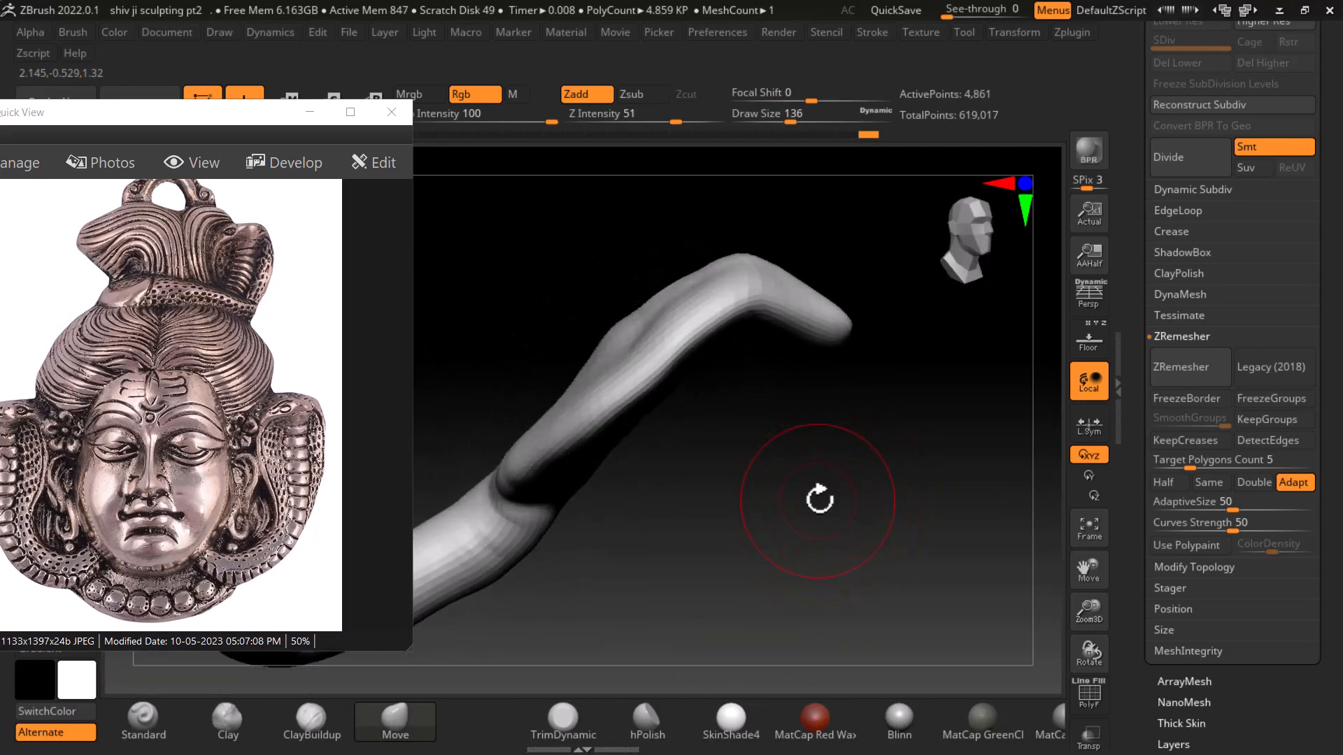
Widen and curve the cobra's hood from the top, side and underside with the Move brush at draw size 192
{"action": "left_click_drag", "start_coordinate": [831, 494], "coordinate": [778, 573]}
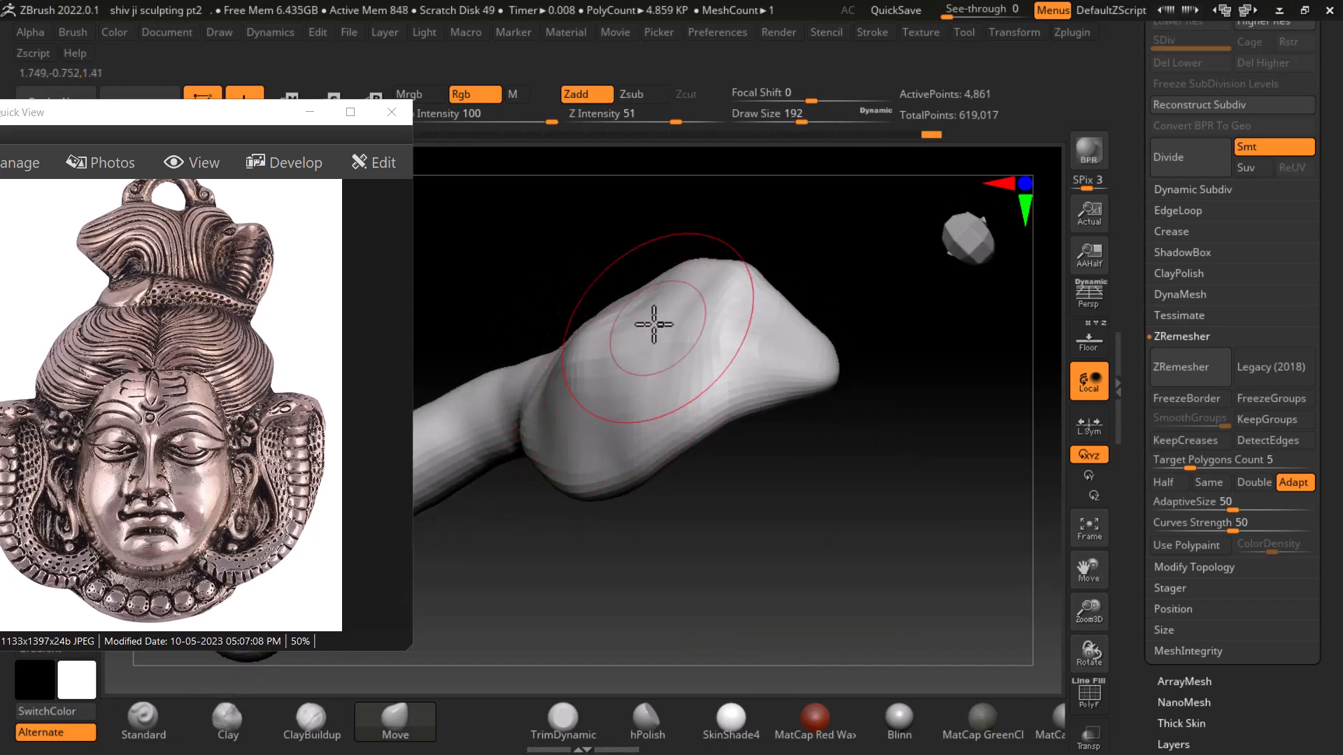
{"action": "mouse_move", "coordinate": [628, 282]}
{"action": "left_mouse_down"}
{"action": "mouse_move", "coordinate": [879, 531]}
{"action": "mouse_move", "coordinate": [924, 510]}
{"action": "mouse_move", "coordinate": [974, 530]}
{"action": "mouse_move", "coordinate": [914, 616]}
{"action": "mouse_move", "coordinate": [946, 495]}
{"action": "mouse_move", "coordinate": [953, 614]}
{"action": "mouse_move", "coordinate": [929, 522]}
{"action": "mouse_move", "coordinate": [875, 459]}
{"action": "mouse_move", "coordinate": [931, 558]}
{"action": "mouse_move", "coordinate": [743, 437]}
{"action": "mouse_move", "coordinate": [725, 369]}
{"action": "mouse_move", "coordinate": [827, 533]}
{"action": "mouse_move", "coordinate": [851, 387]}
{"action": "mouse_move", "coordinate": [869, 468]}
{"action": "mouse_move", "coordinate": [700, 406]}
{"action": "left_mouse_up"}
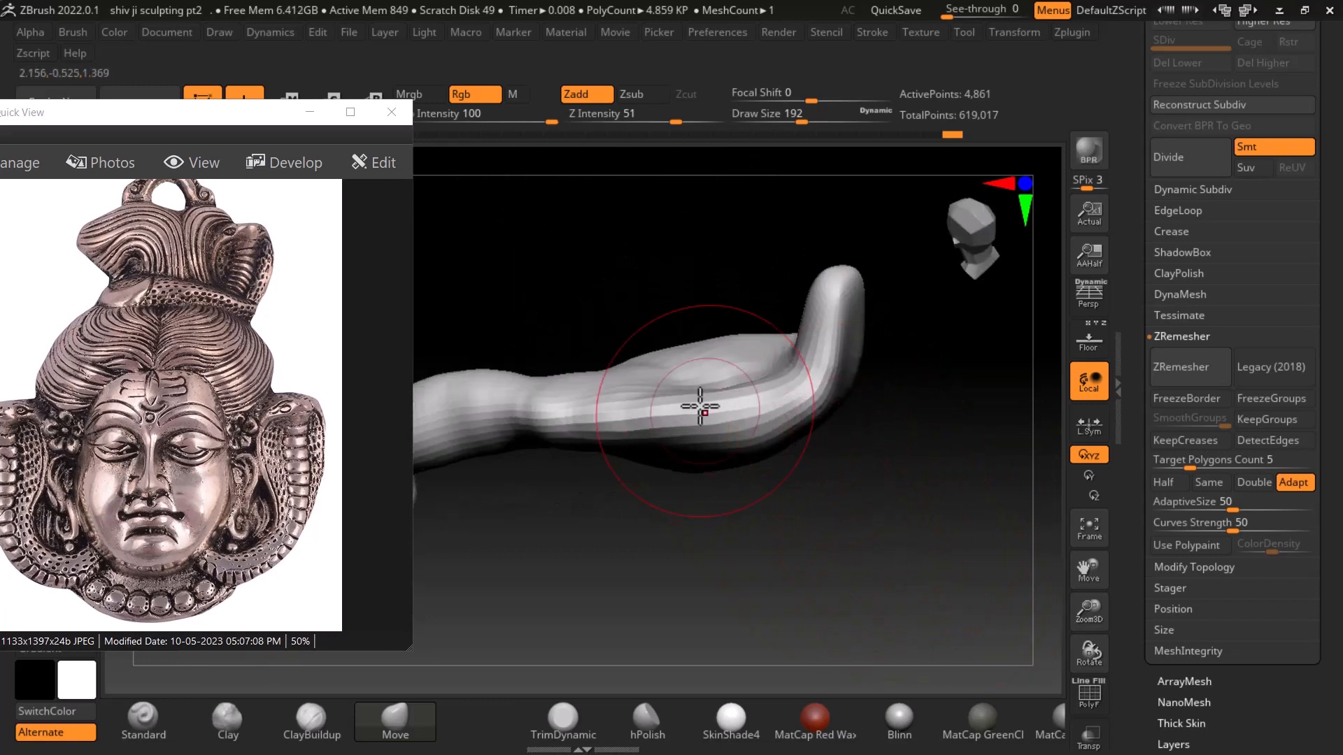
{"action": "left_click_drag", "start_coordinate": [666, 275], "coordinate": [696, 270]}
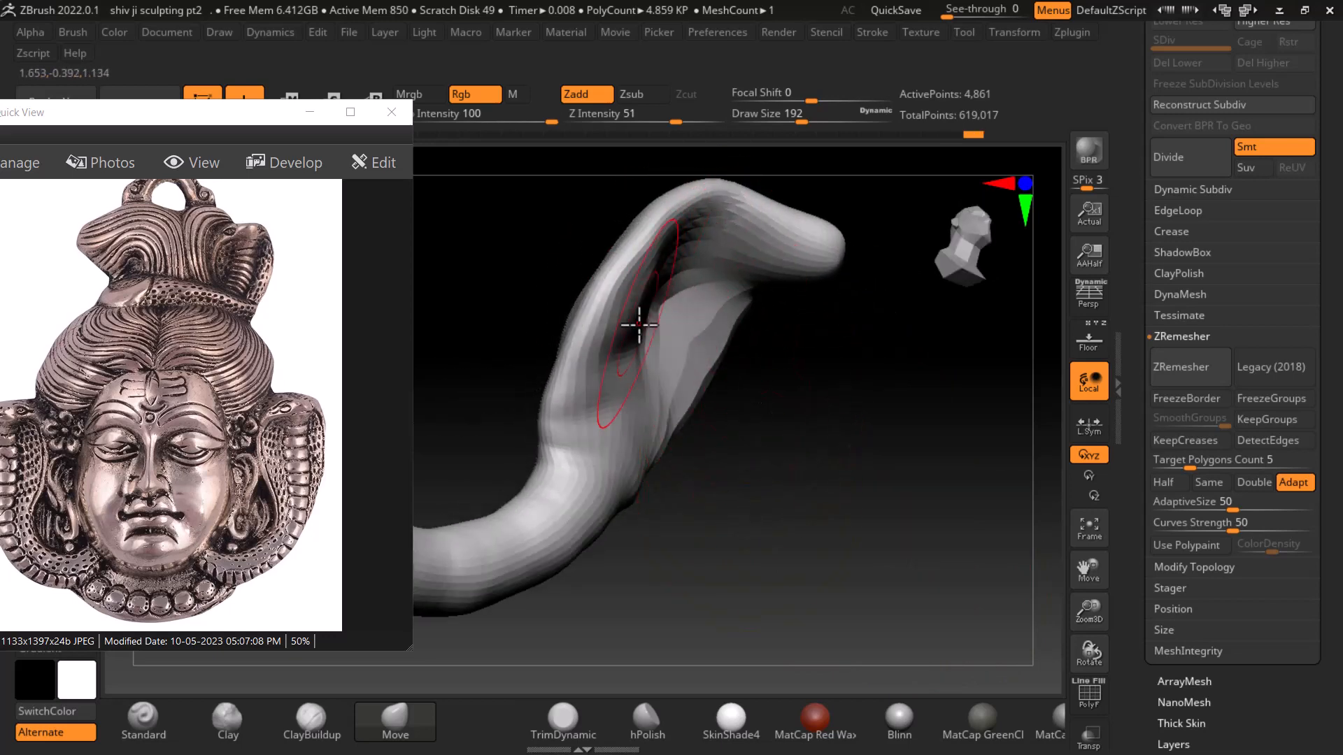
{"action": "mouse_move", "coordinate": [639, 324]}
{"action": "left_mouse_down"}
{"action": "mouse_move", "coordinate": [779, 441]}
{"action": "mouse_move", "coordinate": [884, 495]}
{"action": "mouse_move", "coordinate": [860, 548]}
{"action": "left_mouse_up"}
Check the snake's wireframe, remesh it with ZRemesher at a target polygon count of 5, and smooth the hood's inner surface
{"action": "key", "text": "shift+f"}
{"action": "key", "text": "shift+f"}
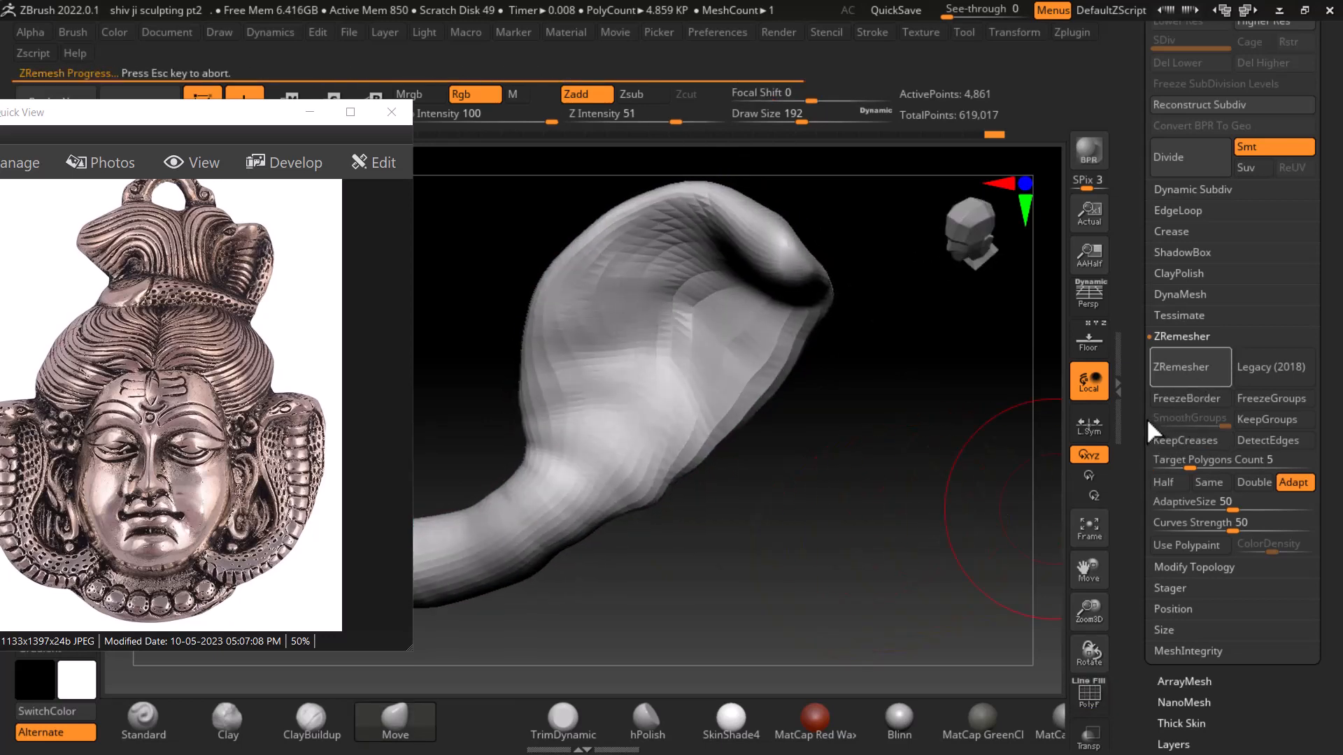
{"action": "left_click_drag", "start_coordinate": [893, 527], "coordinate": [927, 575]}
{"action": "mouse_move", "coordinate": [763, 458]}
{"action": "left_mouse_down", "text": "shift"}
{"action": "mouse_move", "coordinate": [755, 405]}
{"action": "mouse_move", "coordinate": [631, 363]}
{"action": "left_mouse_up", "text": "shift"}
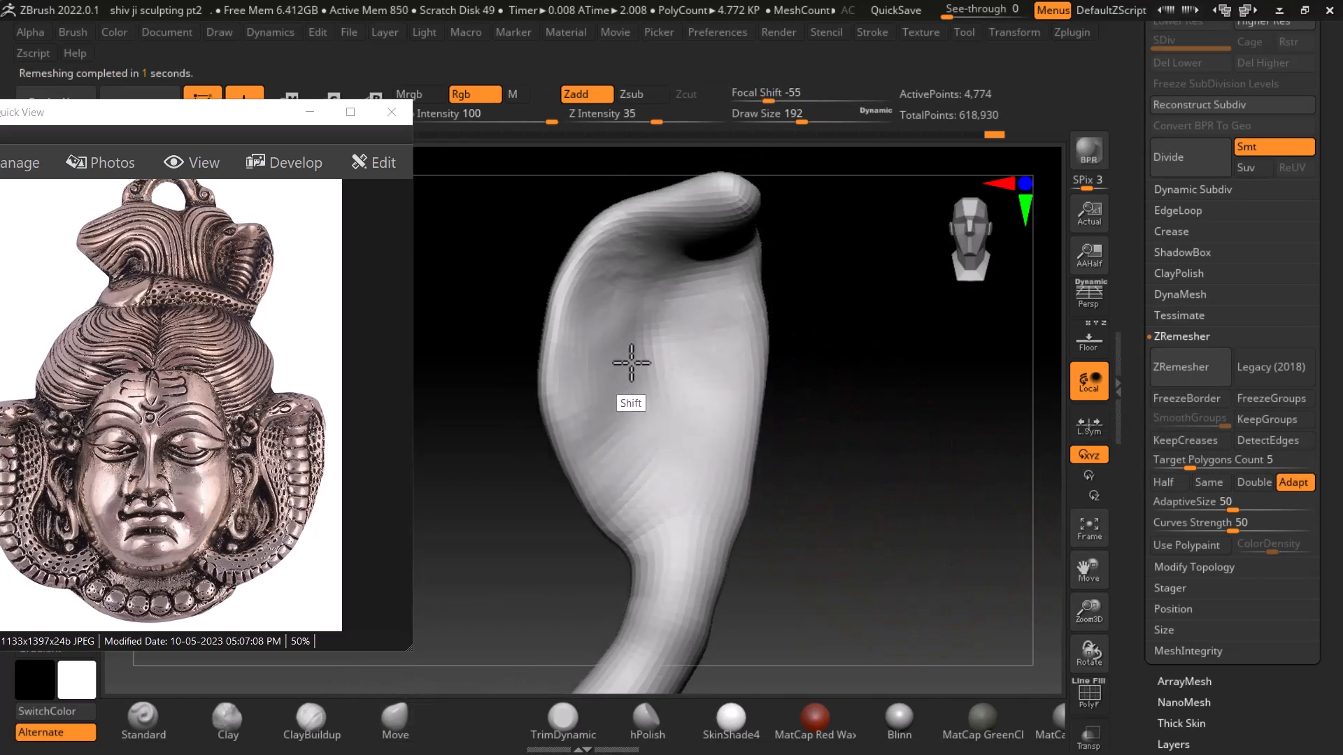
Compare the snake with the reference image and work the hood's face-side edge with the ClayBuildup brush at draw size 60
{"action": "key", "text": "bracketleft"}
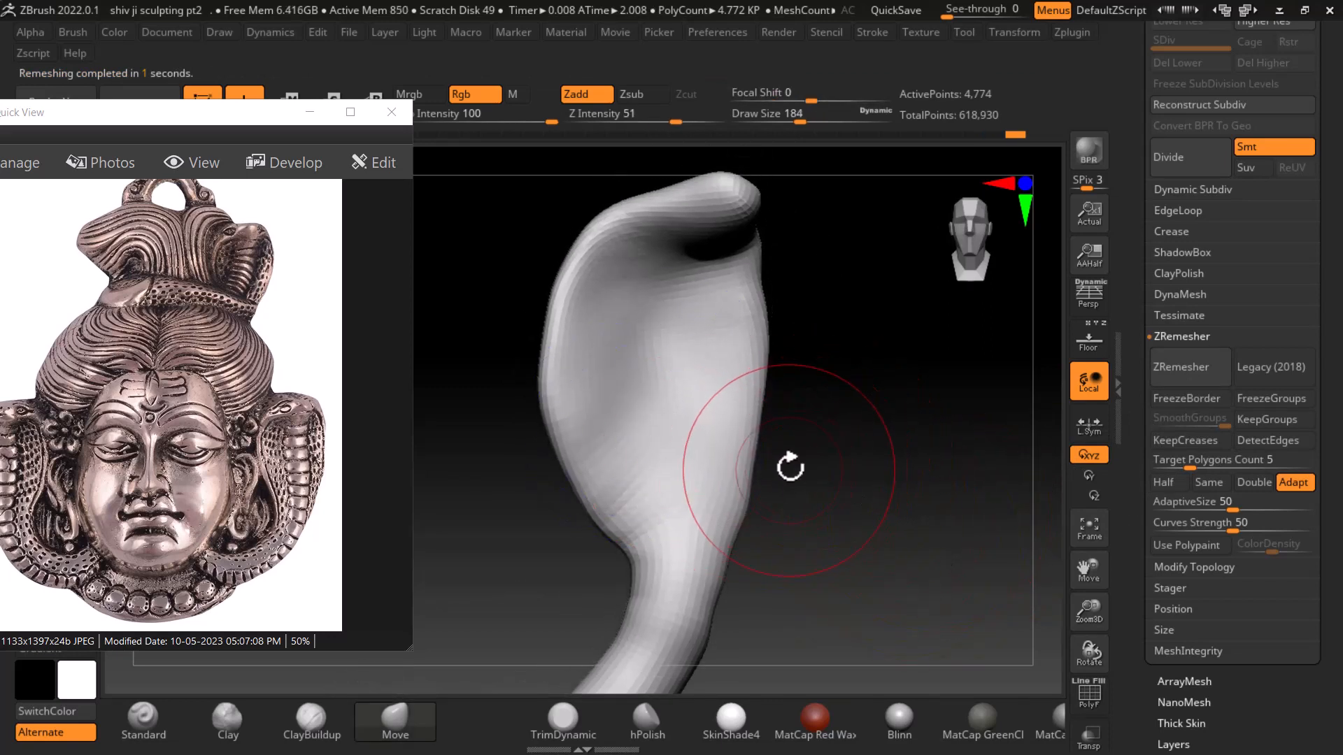
{"action": "left_click_drag", "start_coordinate": [816, 463], "coordinate": [869, 455]}
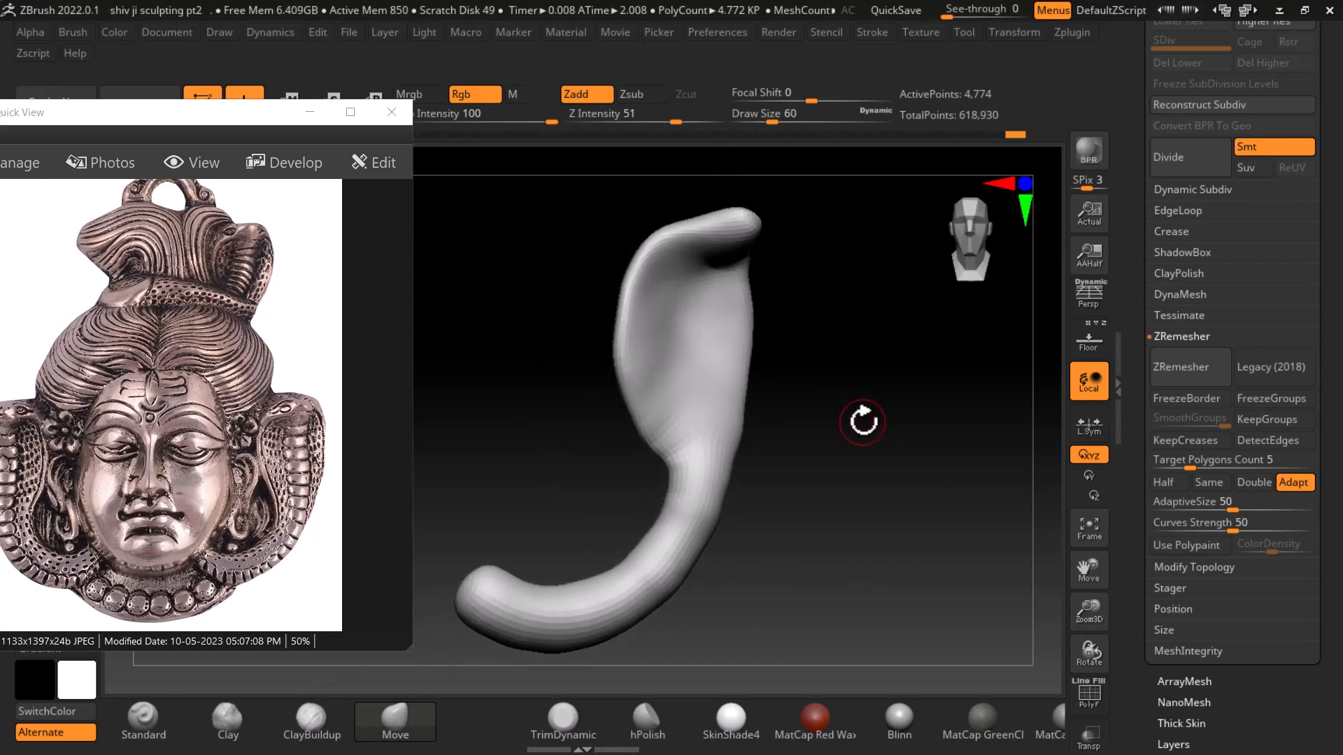
{"action": "left_click", "coordinate": [1088, 339]}
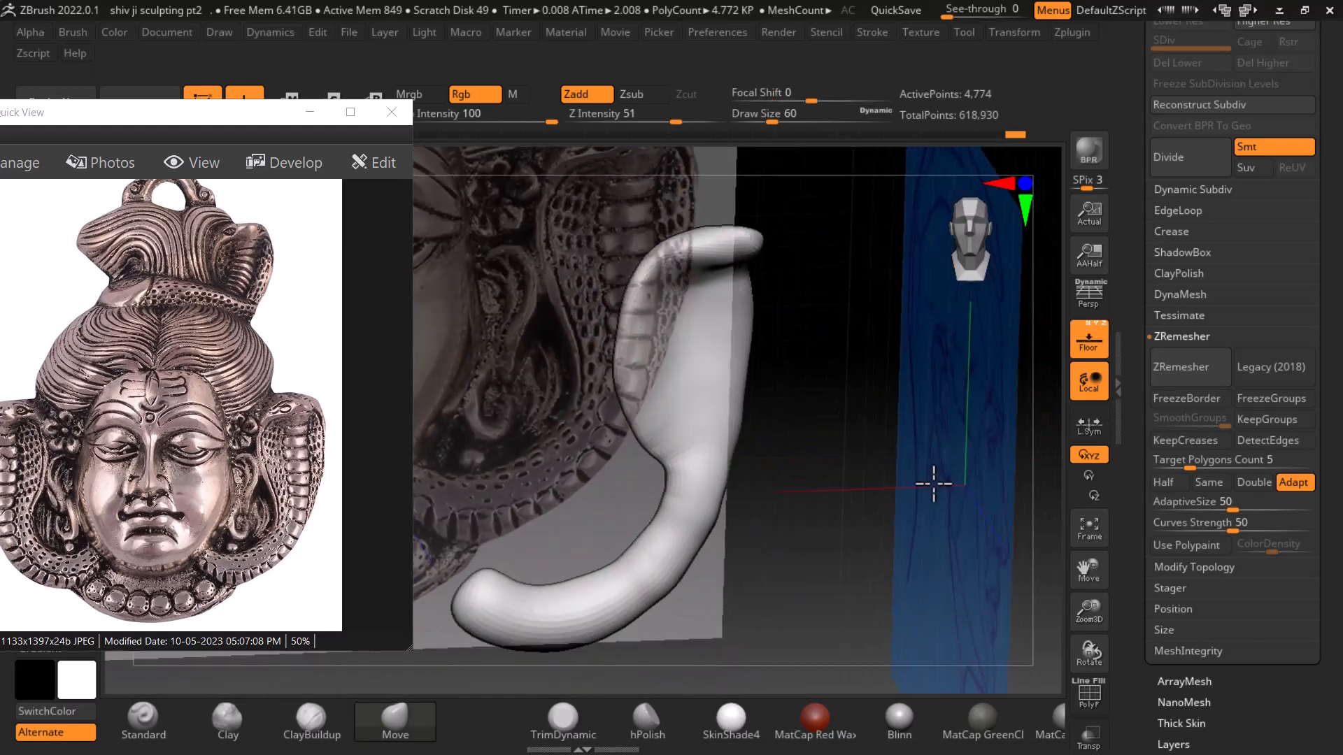
{"action": "left_click_drag", "start_coordinate": [933, 483], "coordinate": [936, 451]}
{"action": "left_click_drag", "start_coordinate": [936, 450], "coordinate": [914, 506], "text": "alt"}
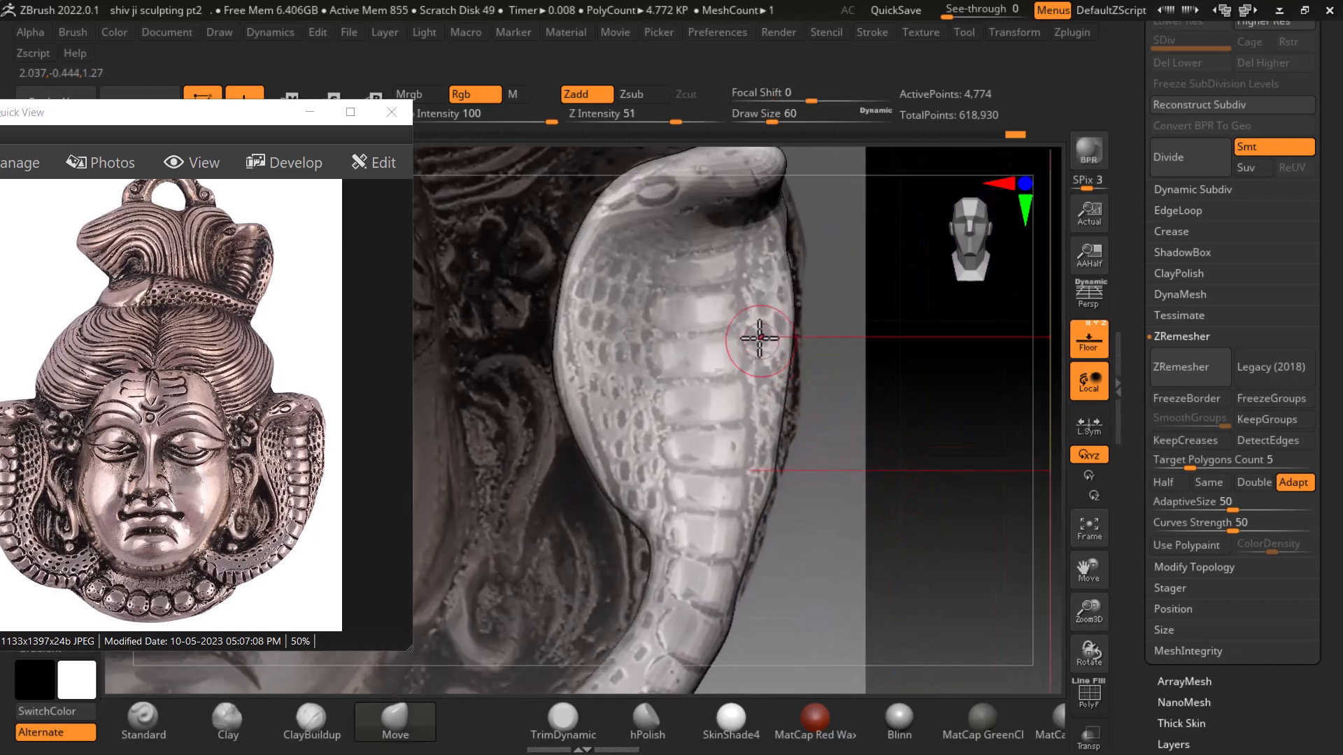
{"action": "left_click", "coordinate": [319, 703]}
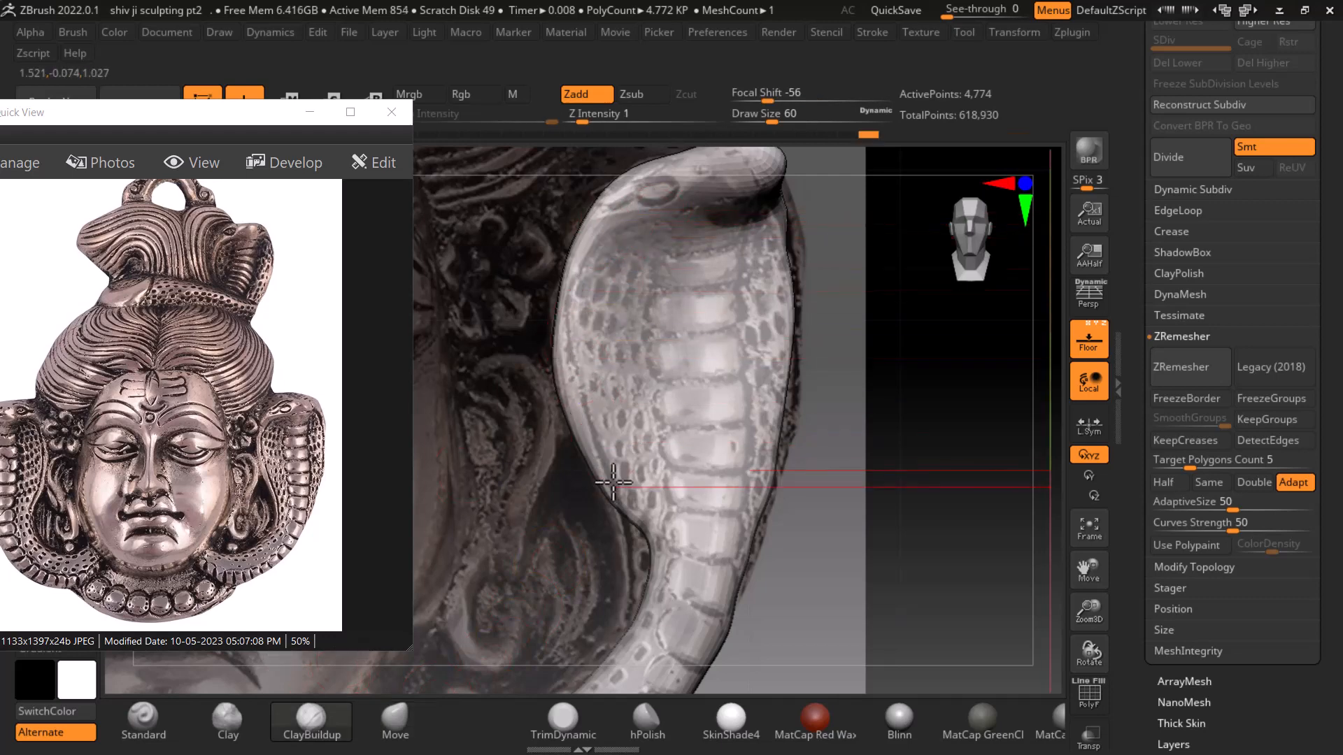
{"action": "left_click", "coordinate": [1088, 340]}
{"action": "left_click_drag", "start_coordinate": [1054, 390], "coordinate": [917, 525]}
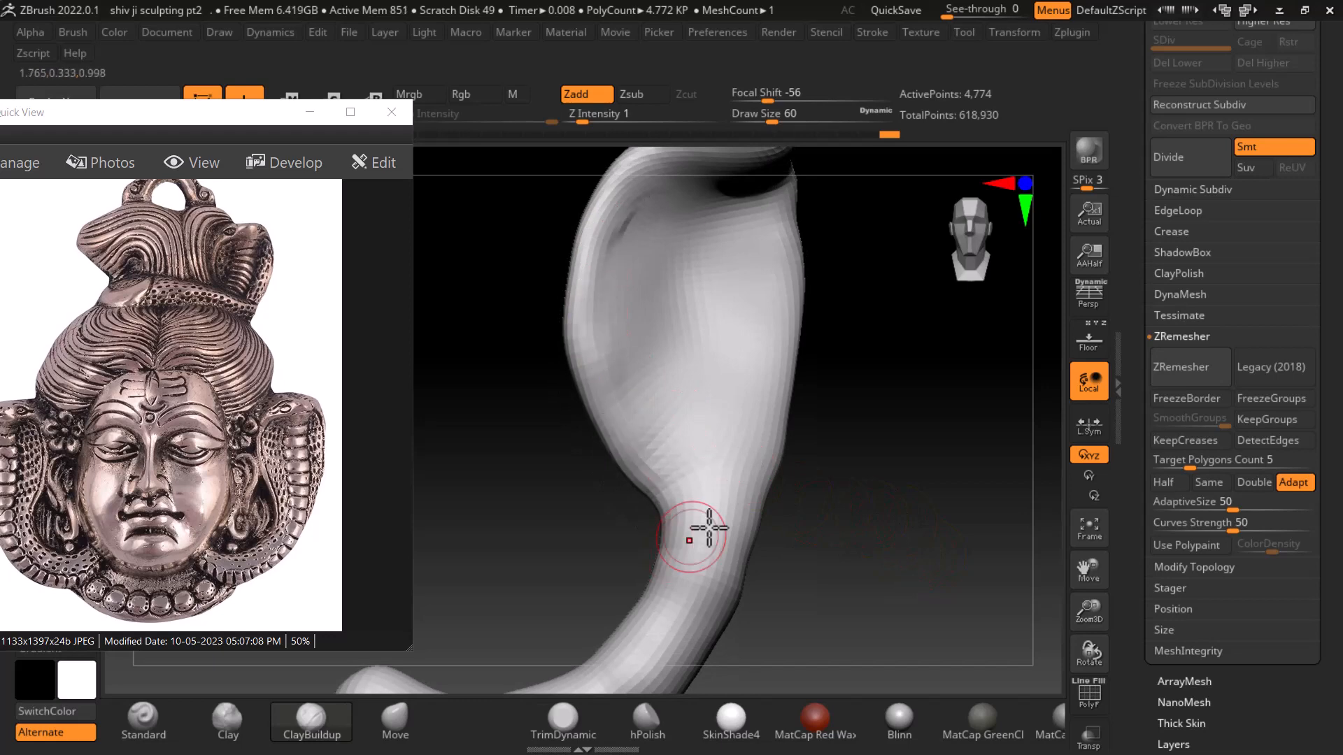
Show the reference image and pull the neck's face-side edge below the hood to the cobra's outline with the Move brush at draw size 204
{"action": "left_click", "coordinate": [1089, 341]}
{"action": "left_click_drag", "start_coordinate": [1047, 389], "coordinate": [905, 455]}
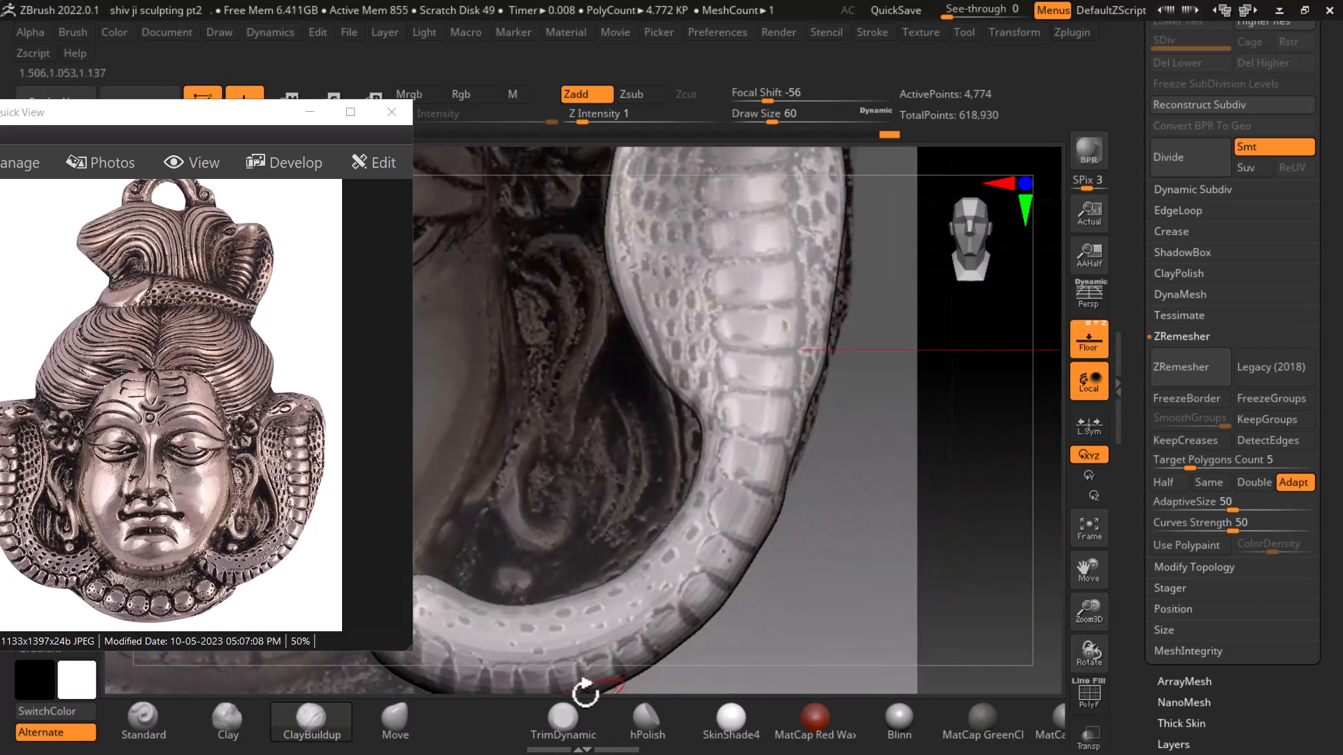
{"action": "left_click", "coordinate": [396, 720]}
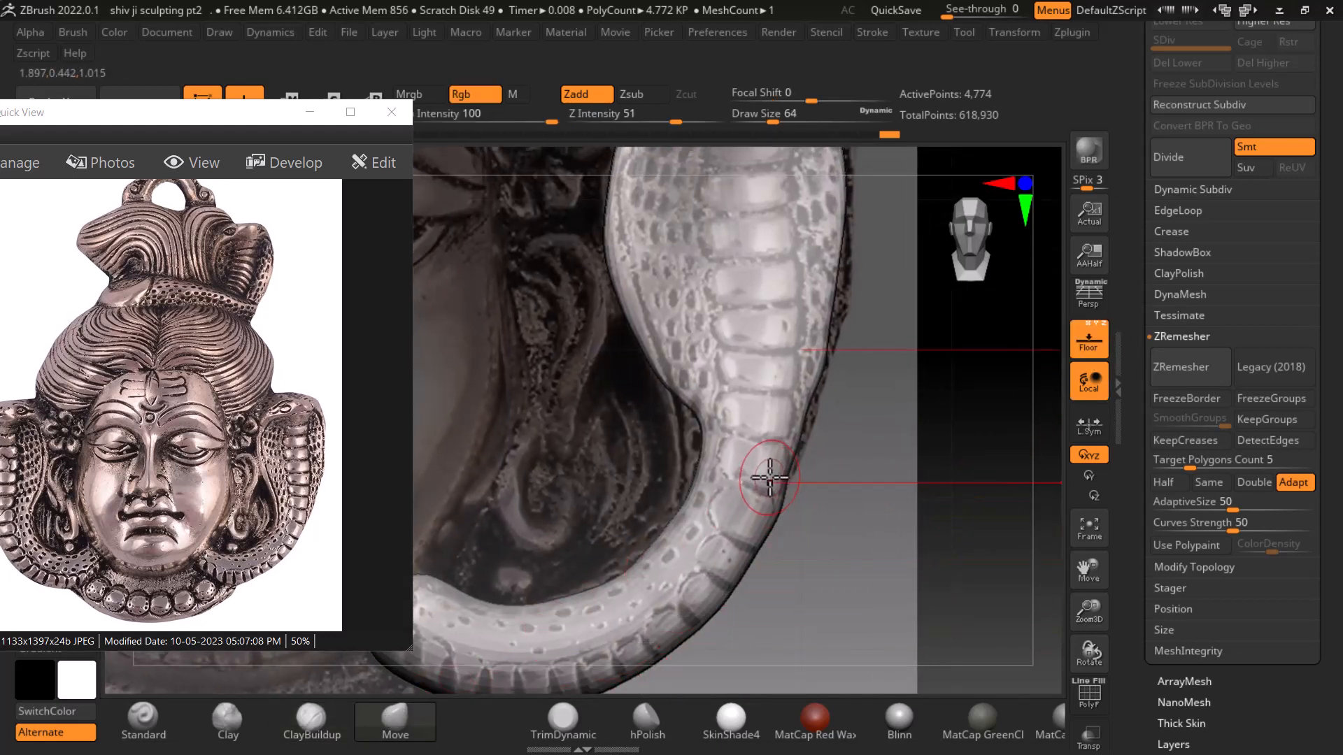
{"action": "key", "text": "bracketright"}
{"action": "key", "text": "bracketright"}
{"action": "key", "text": "bracketright"}
{"action": "key", "text": "bracketright"}
{"action": "key", "text": "bracketright"}
{"action": "mouse_move", "coordinate": [709, 437]}
{"action": "left_mouse_down"}
{"action": "mouse_move", "coordinate": [676, 463]}
{"action": "mouse_move", "coordinate": [679, 447]}
{"action": "left_mouse_up"}
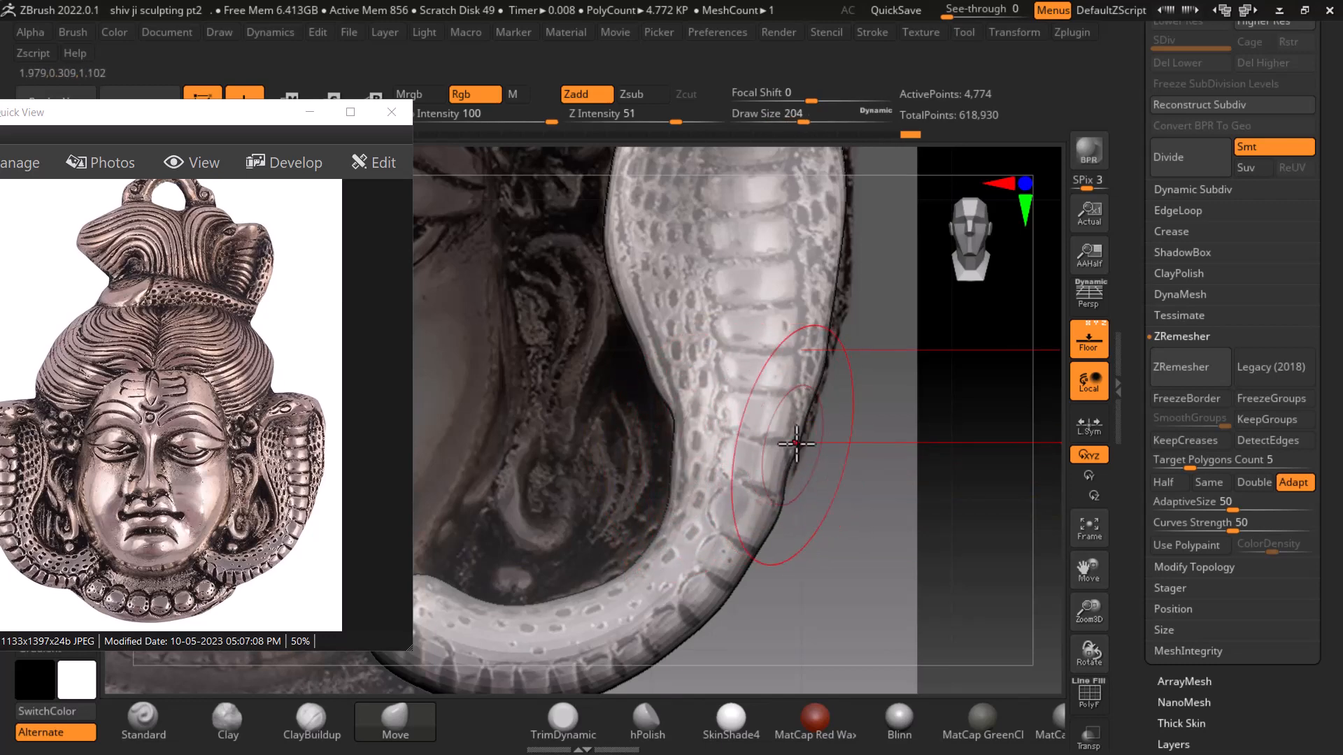
Pull the hood's outer edge below the head outward to match the cobra's outline, and hide the reference image
{"action": "left_click_drag", "start_coordinate": [867, 435], "coordinate": [974, 425]}
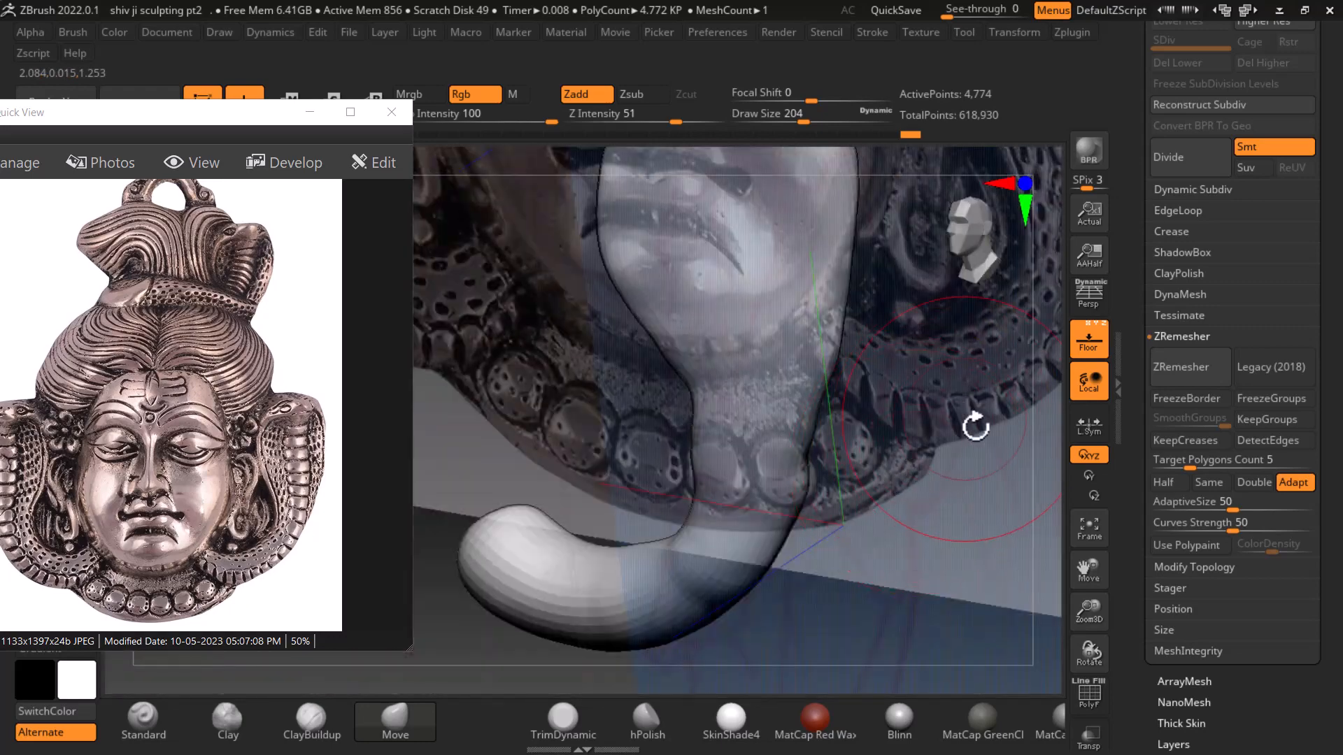
{"action": "left_click_drag", "start_coordinate": [949, 573], "coordinate": [825, 432]}
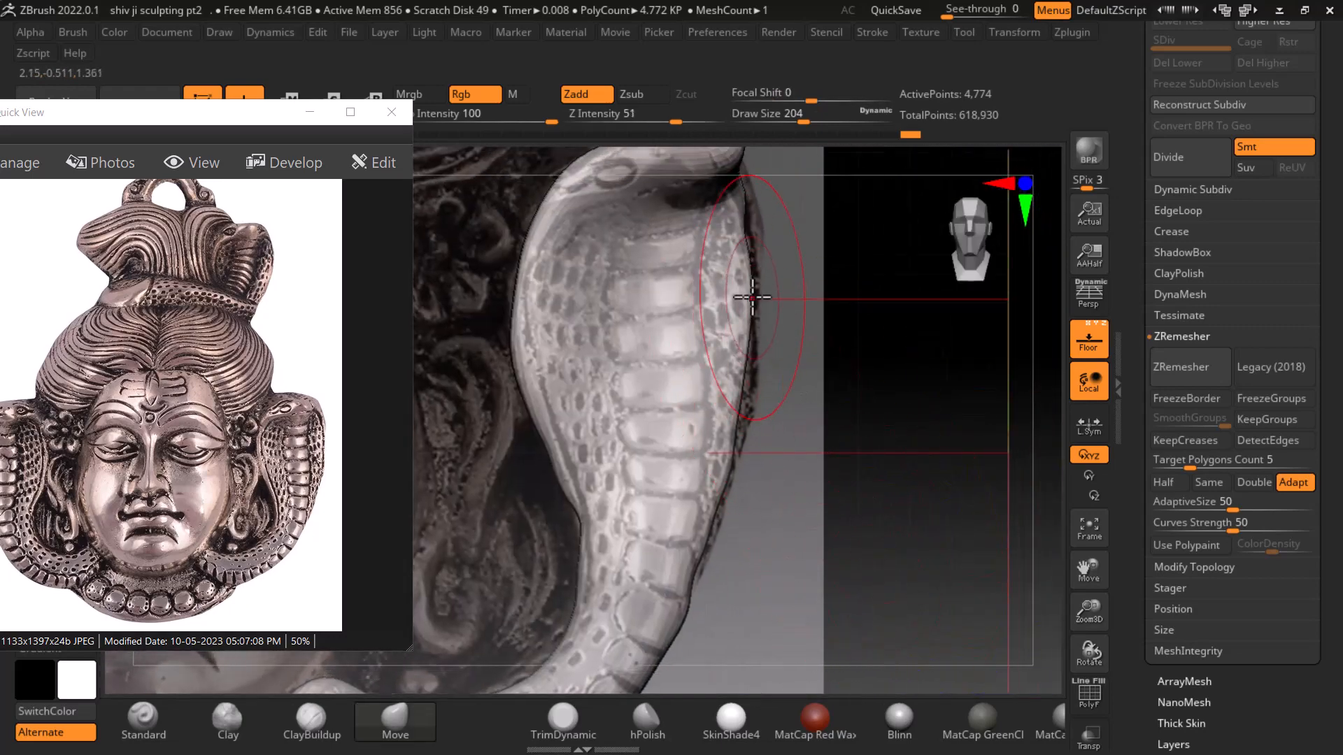
{"action": "left_click_drag", "start_coordinate": [746, 301], "coordinate": [755, 284]}
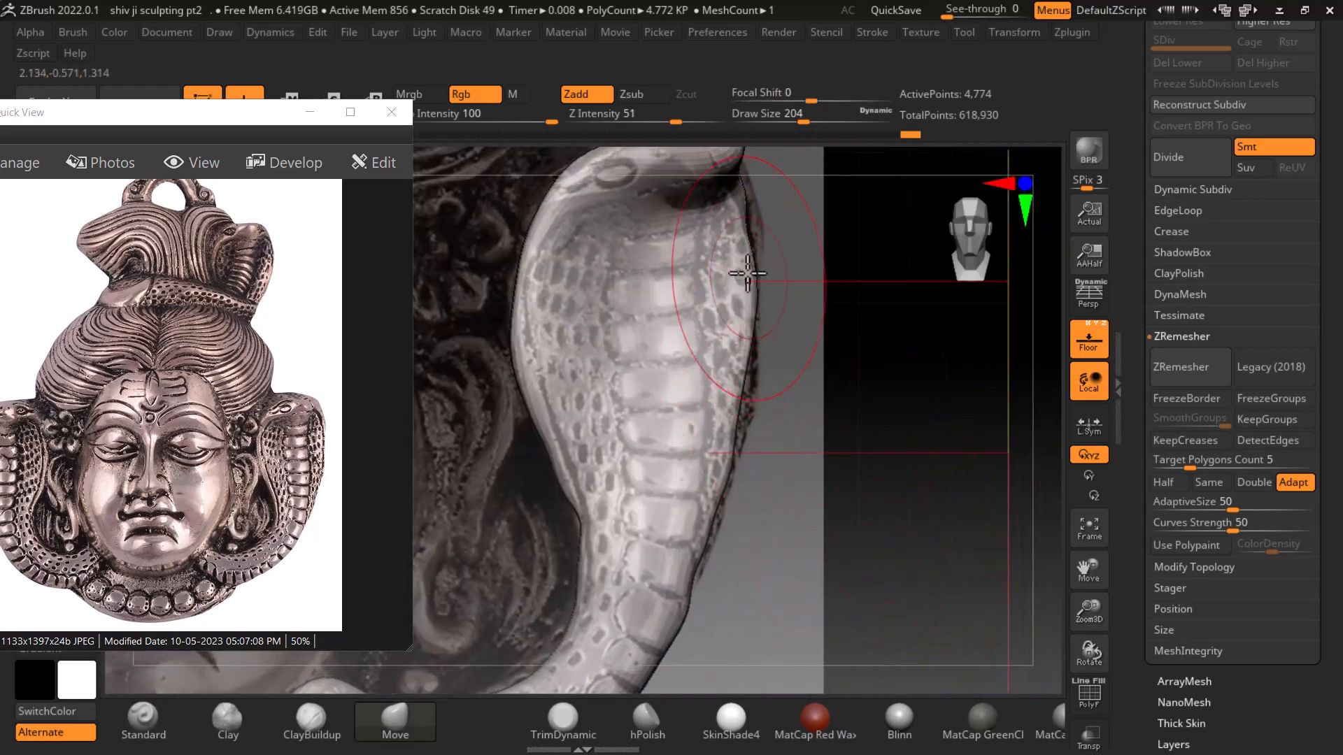
{"action": "left_click", "coordinate": [1091, 343]}
Reshape the hood's outer side from the back, side and front with the Move brush, reducing the draw size to 112
{"action": "left_click_drag", "start_coordinate": [1028, 450], "coordinate": [797, 473]}
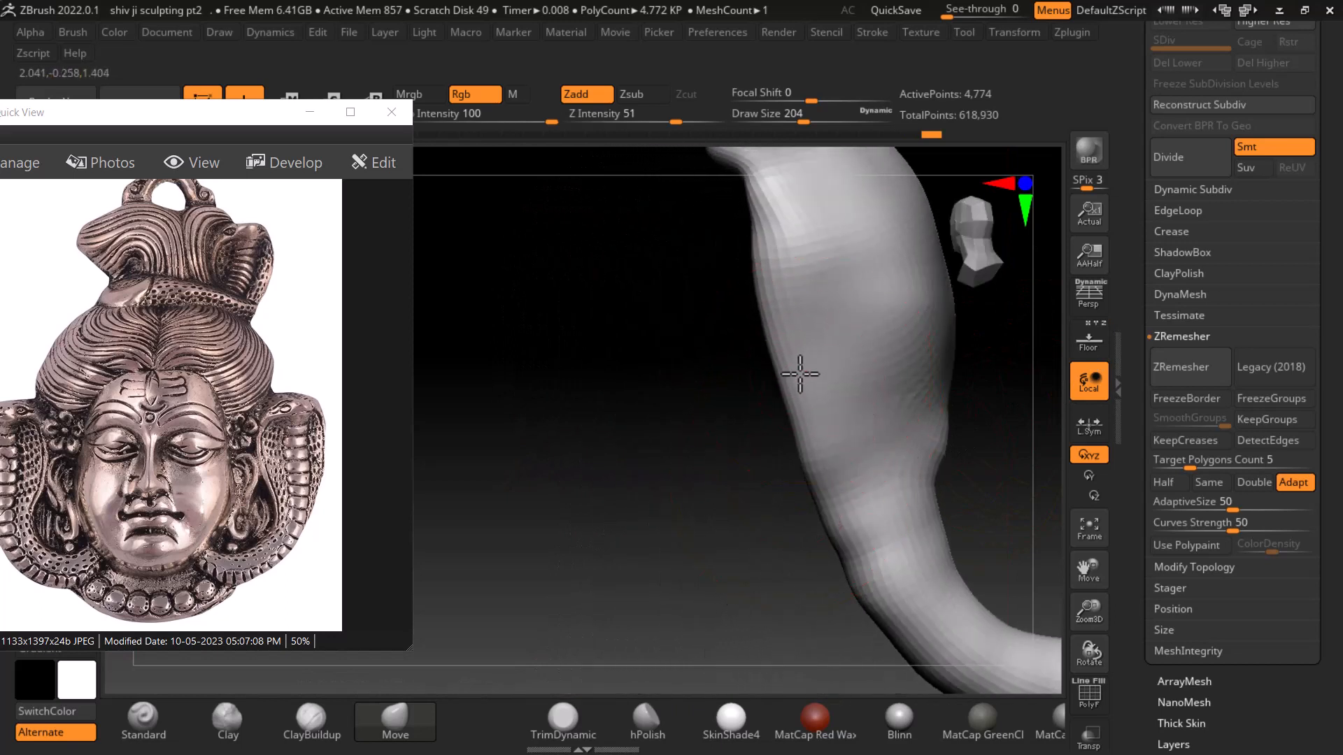
{"action": "left_click_drag", "start_coordinate": [799, 374], "coordinate": [899, 434]}
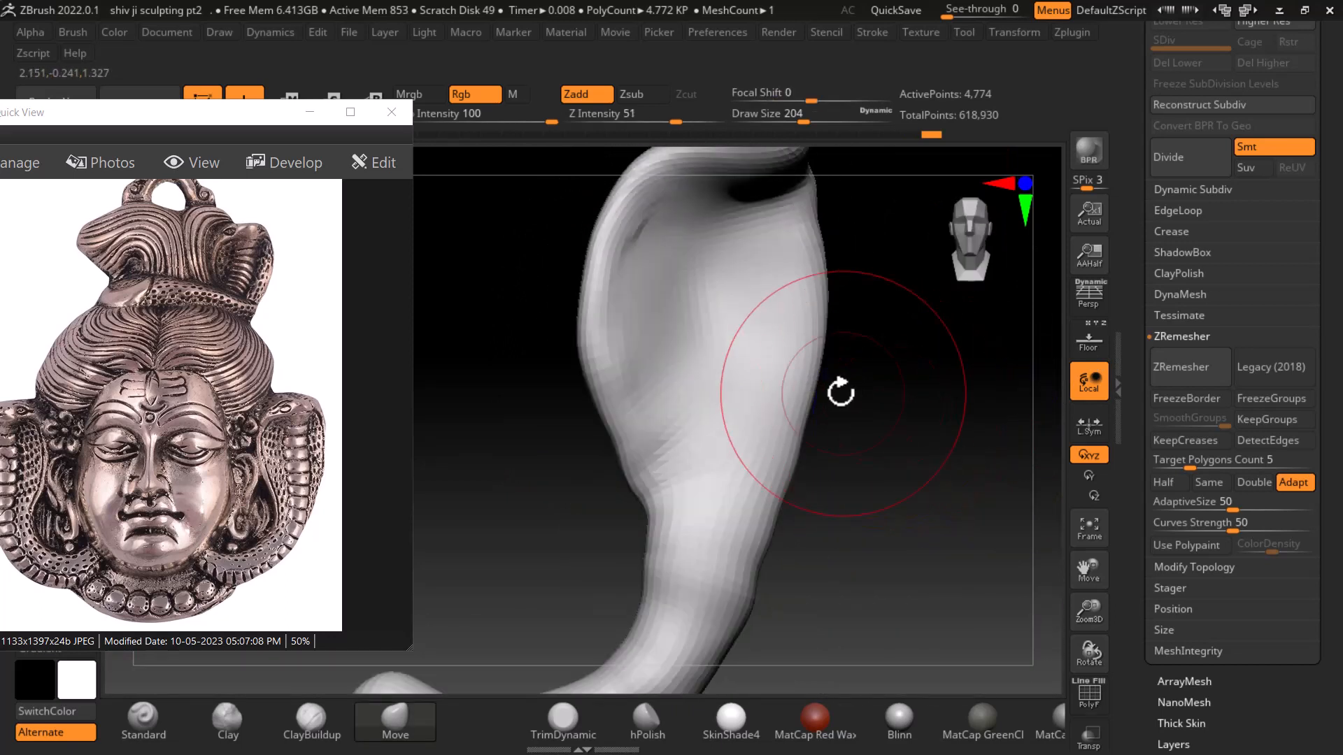
{"action": "left_click_drag", "start_coordinate": [804, 450], "coordinate": [709, 269]}
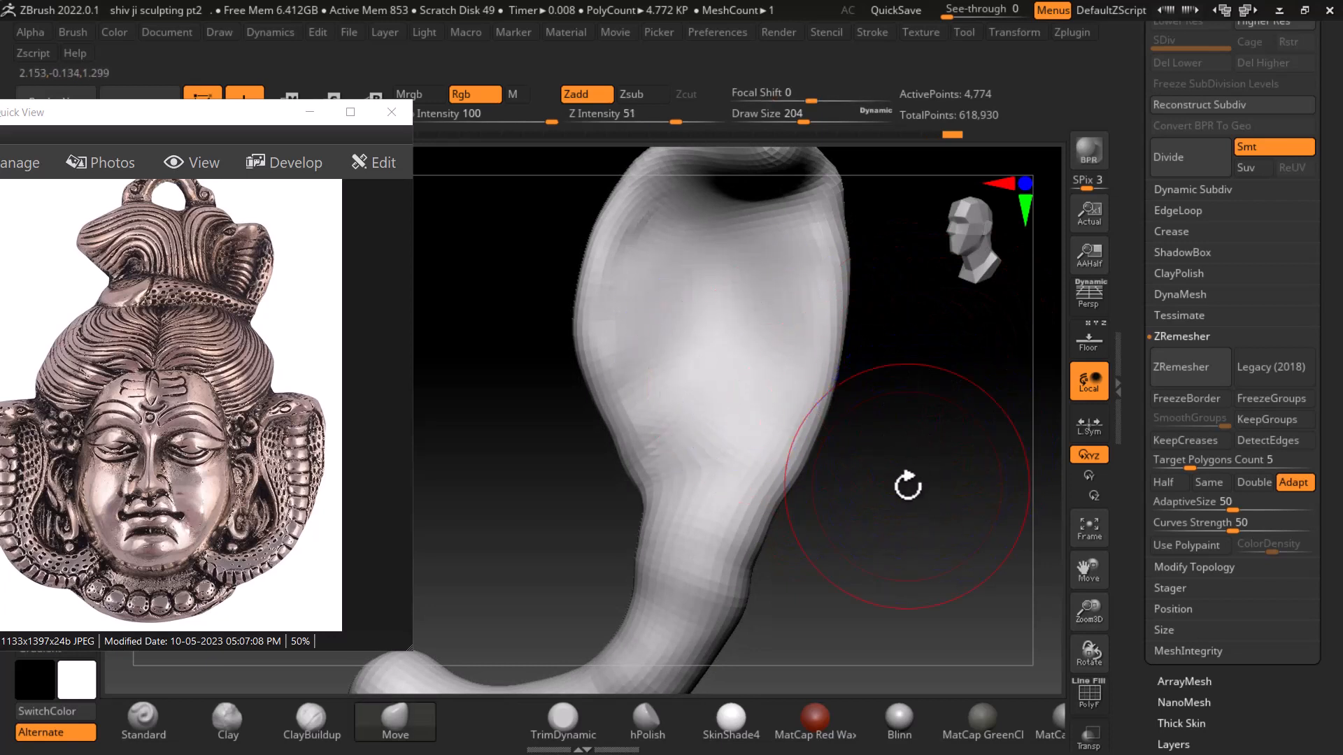
{"action": "left_click_drag", "start_coordinate": [909, 480], "coordinate": [563, 548]}
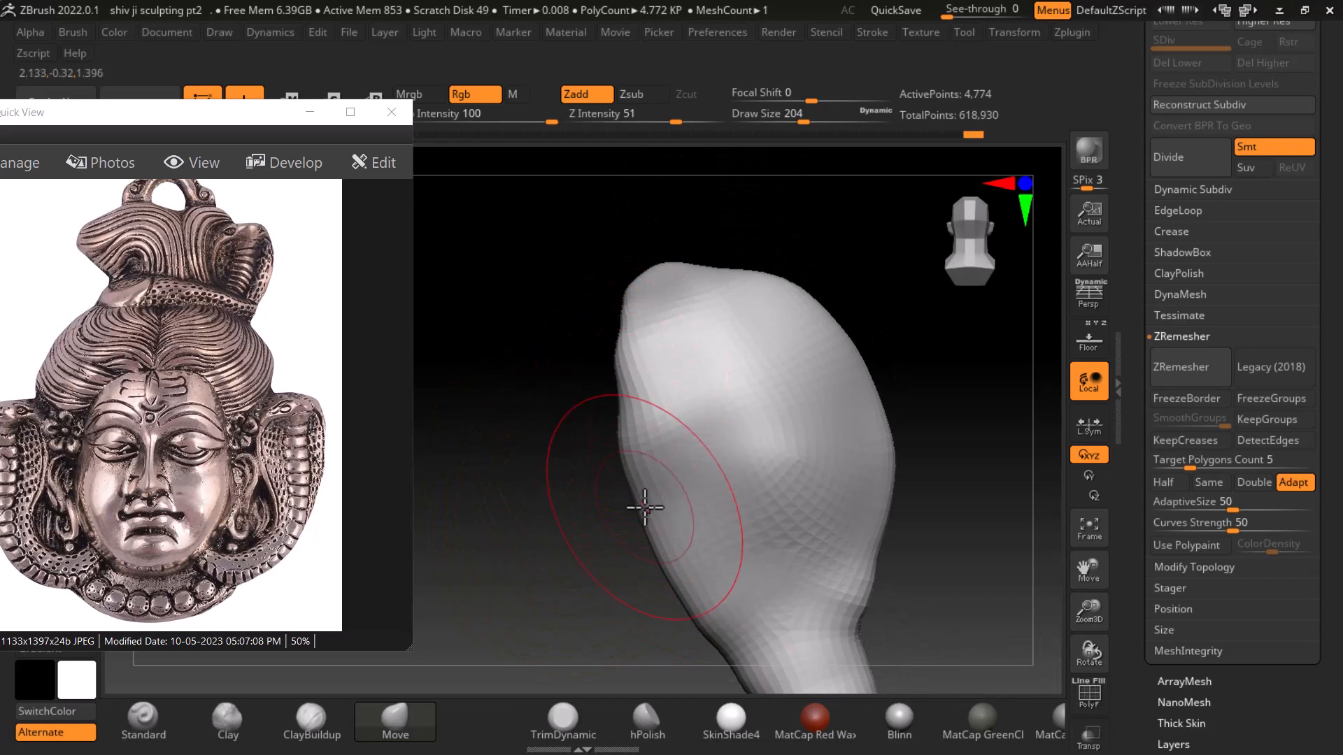
{"action": "left_click_drag", "start_coordinate": [644, 525], "coordinate": [711, 448]}
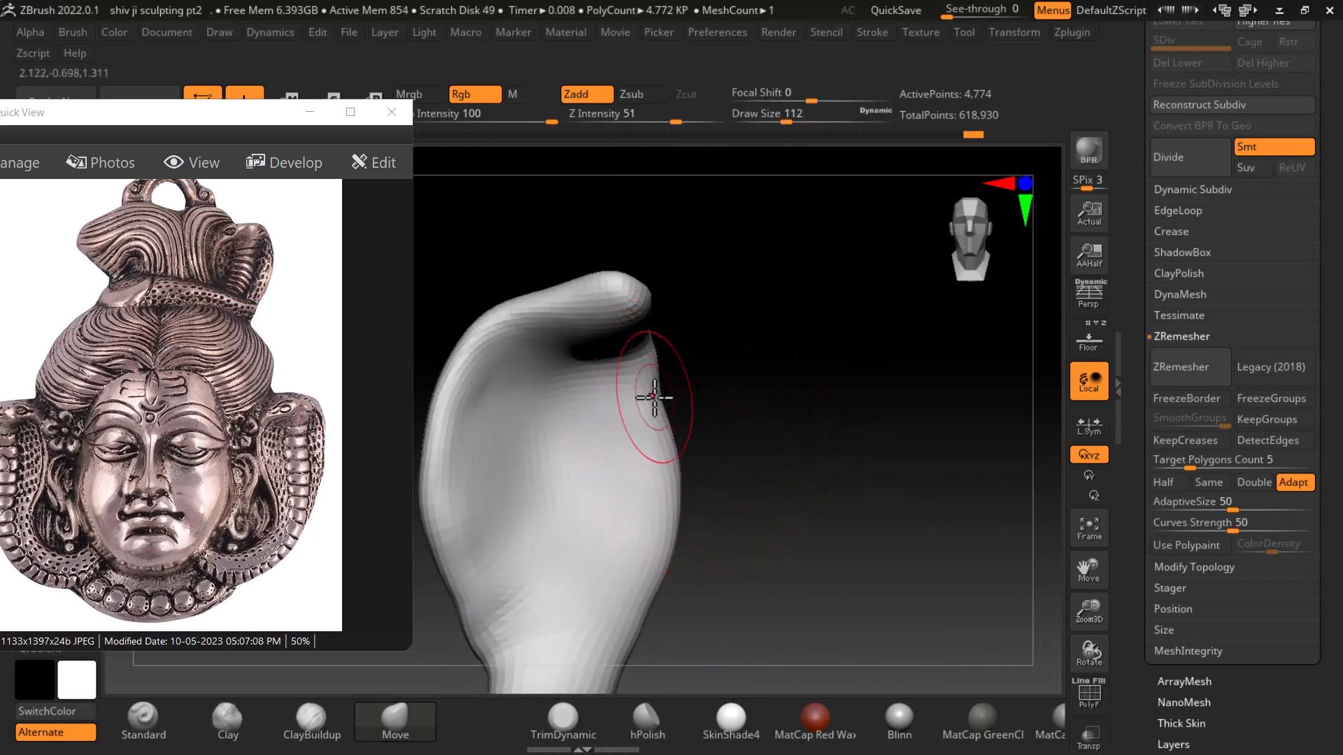
{"action": "left_click_drag", "start_coordinate": [784, 560], "coordinate": [896, 472], "text": "alt"}
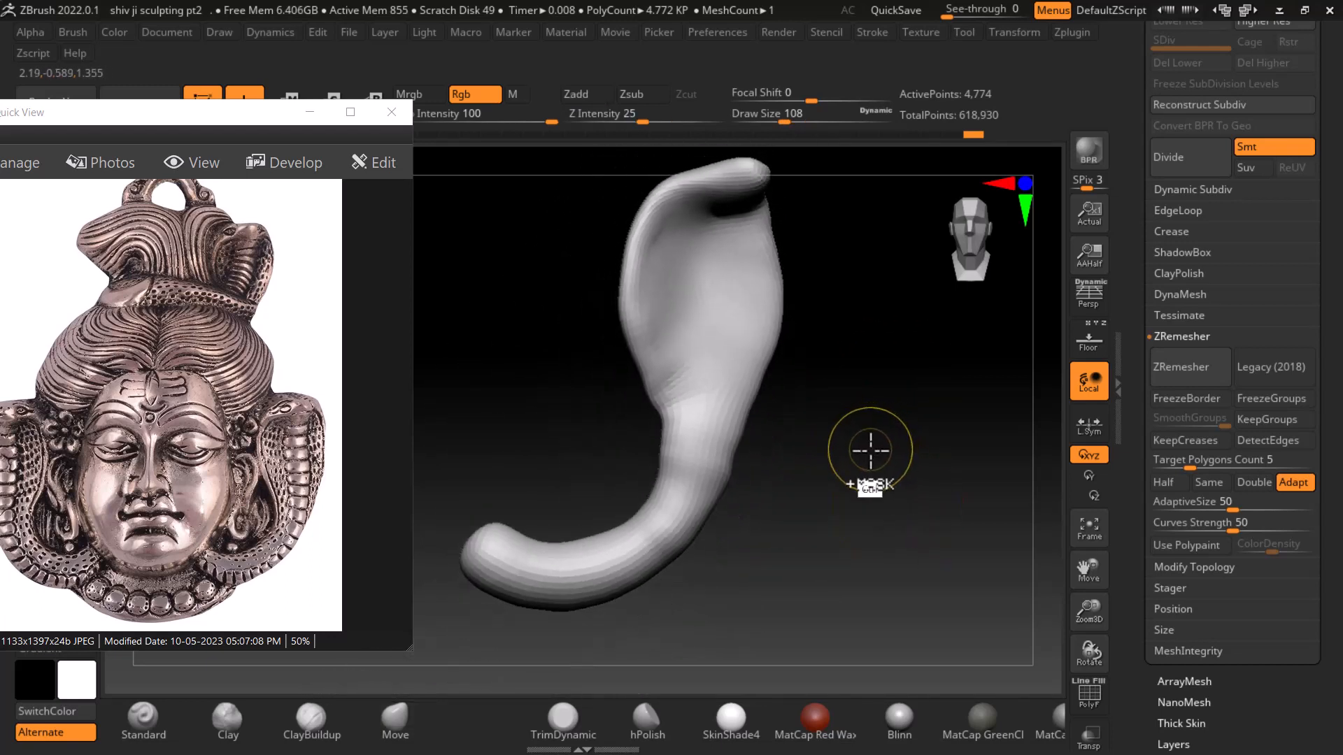
Subdivide the snake to level 2 and build up the hood's face-side rim down to the neck with the ClayBuildup brush
{"action": "key", "text": "ctrl+d"}
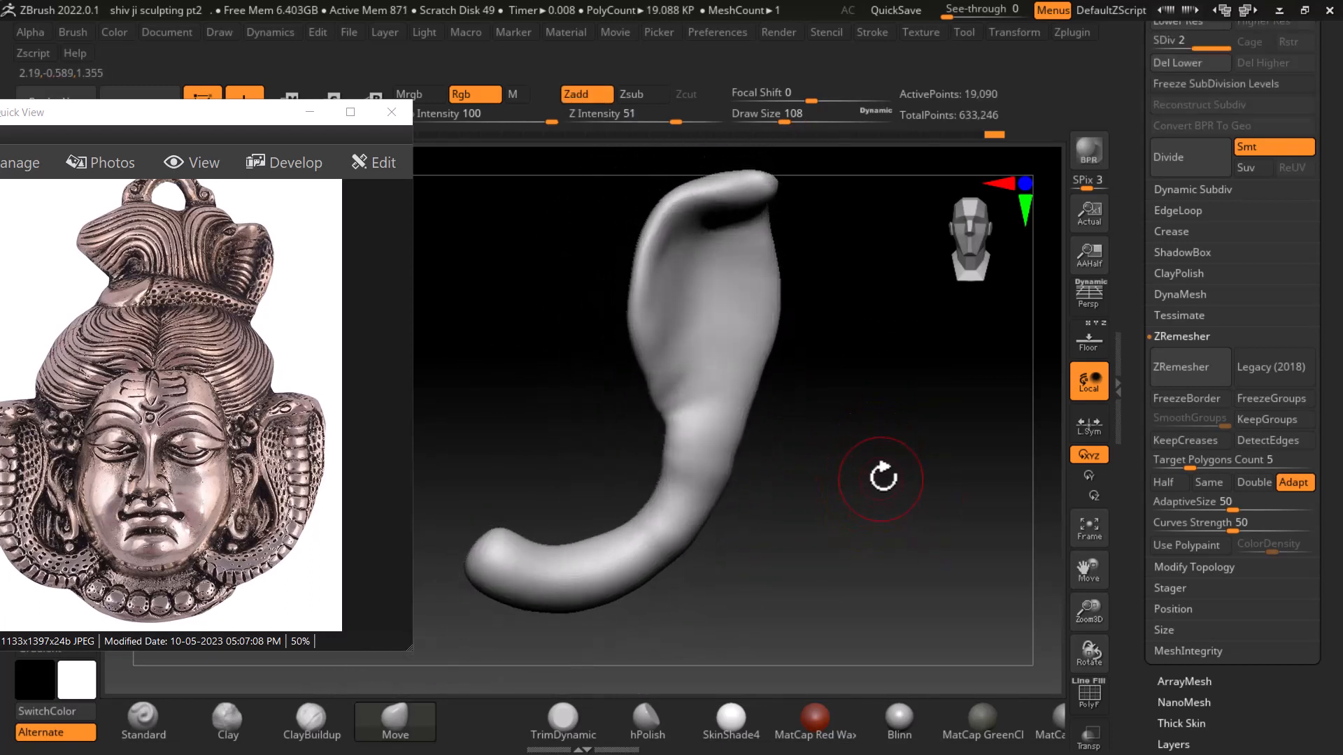
{"action": "mouse_move", "coordinate": [883, 478]}
{"action": "left_mouse_down"}
{"action": "mouse_move", "coordinate": [872, 528]}
{"action": "mouse_move", "coordinate": [887, 552]}
{"action": "mouse_move", "coordinate": [905, 480]}
{"action": "left_mouse_up"}
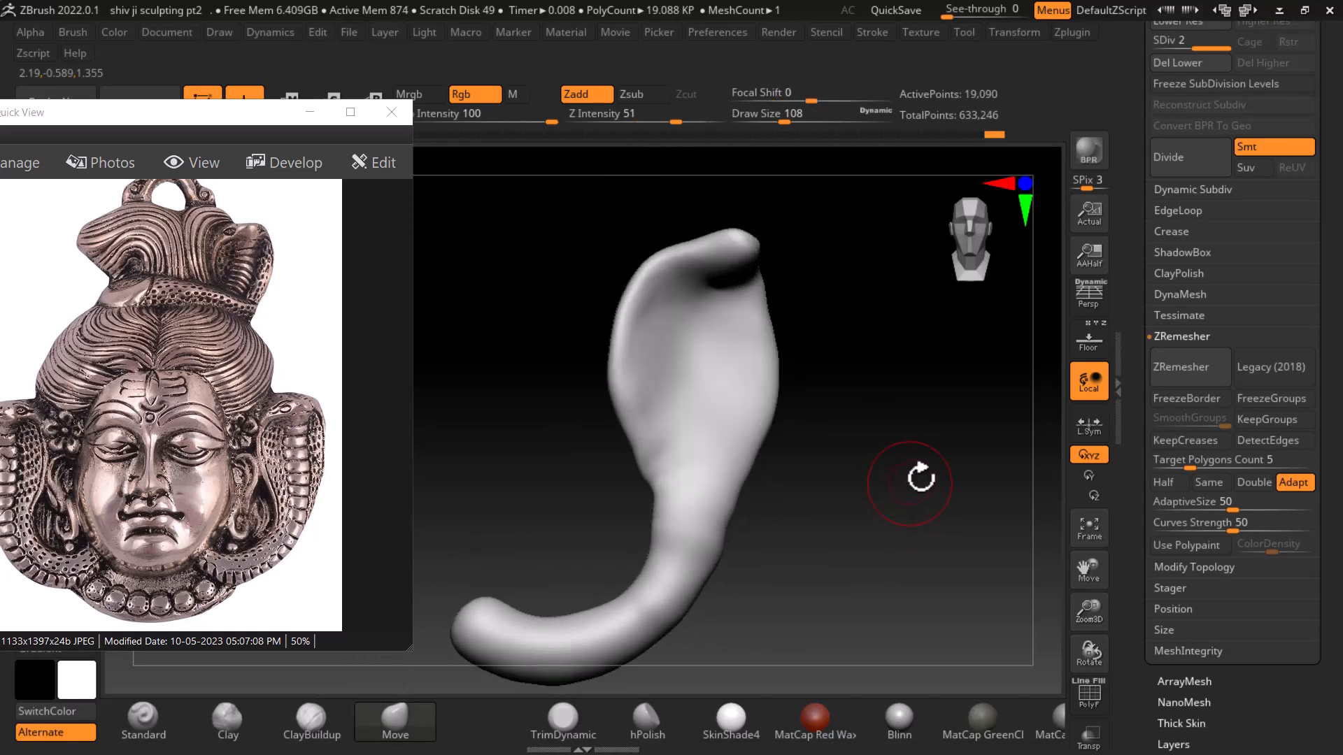
{"action": "left_click", "coordinate": [314, 716]}
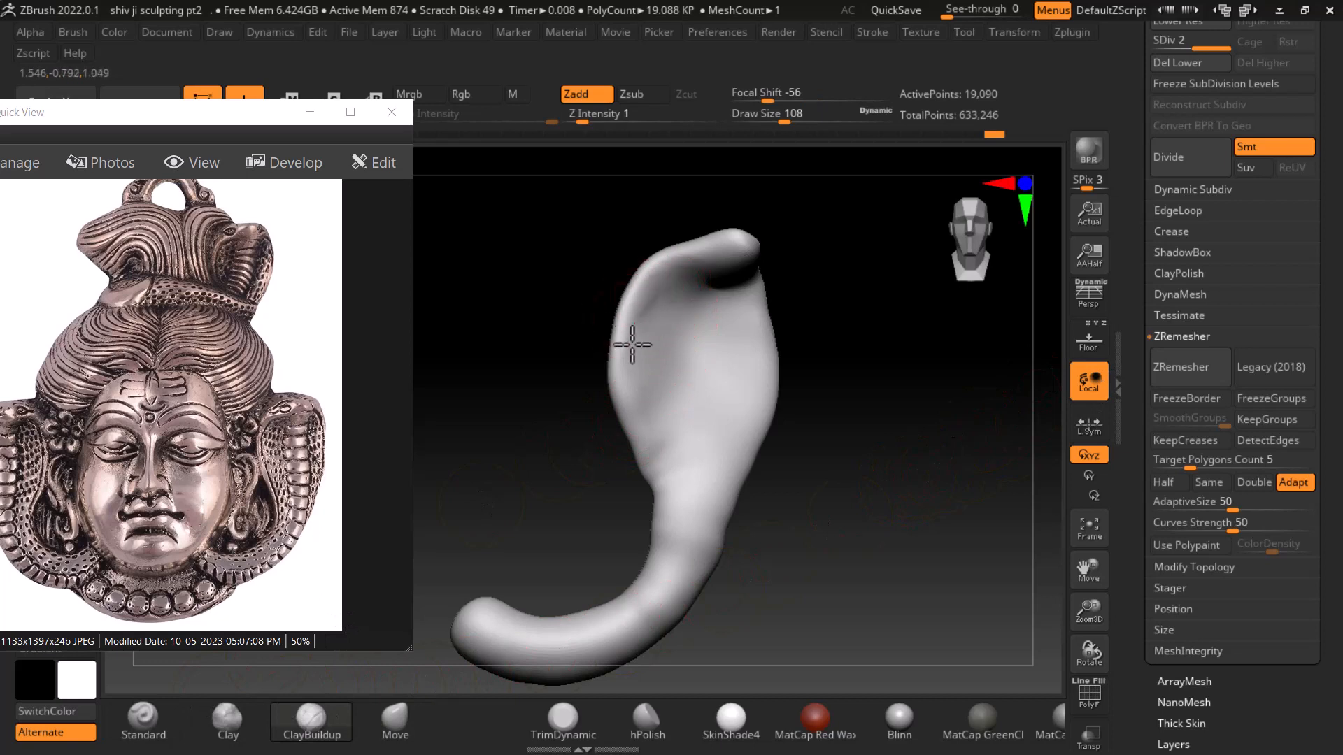
{"action": "left_click_drag", "start_coordinate": [623, 381], "coordinate": [644, 460]}
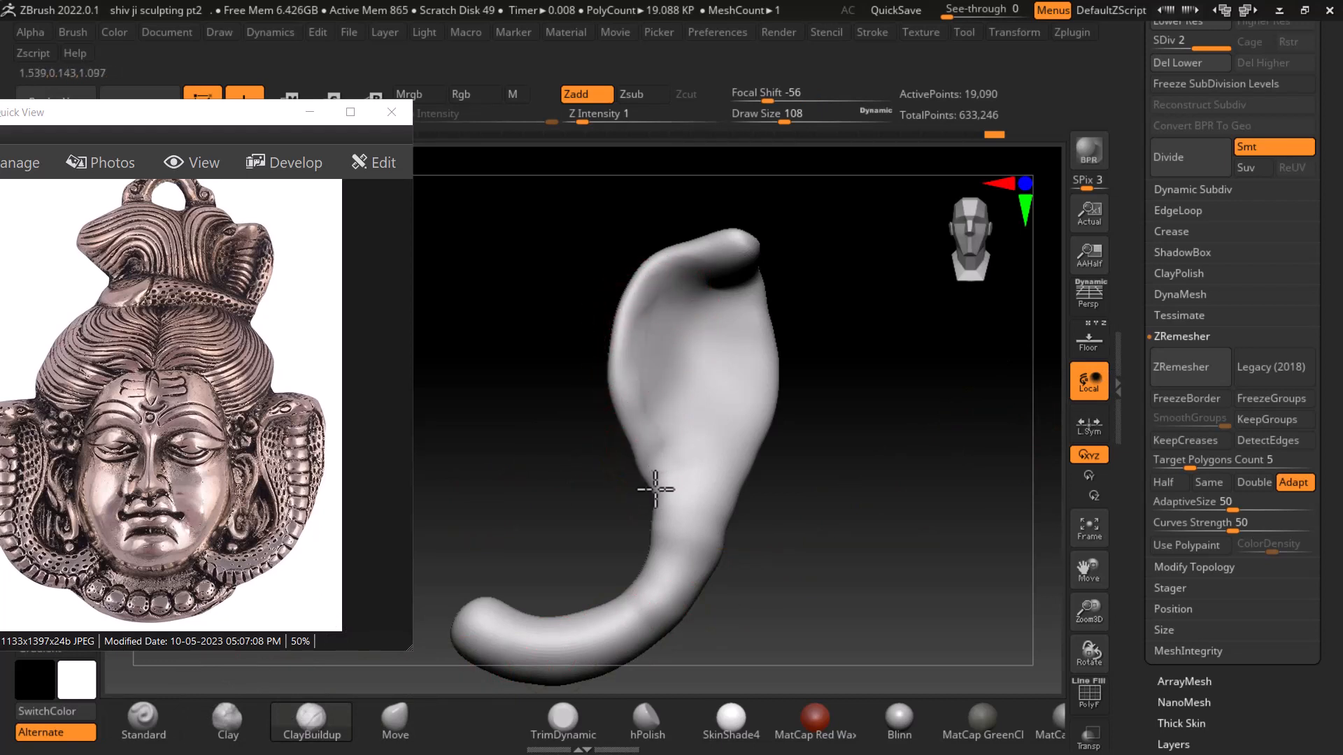
{"action": "mouse_move", "coordinate": [890, 378]}
{"action": "left_mouse_down"}
{"action": "mouse_move", "coordinate": [896, 354]}
{"action": "mouse_move", "coordinate": [911, 375]}
{"action": "mouse_move", "coordinate": [908, 413]}
{"action": "mouse_move", "coordinate": [871, 434]}
{"action": "mouse_move", "coordinate": [878, 371]}
{"action": "mouse_move", "coordinate": [866, 377]}
{"action": "mouse_move", "coordinate": [884, 408]}
{"action": "mouse_move", "coordinate": [824, 371]}
{"action": "left_mouse_up"}
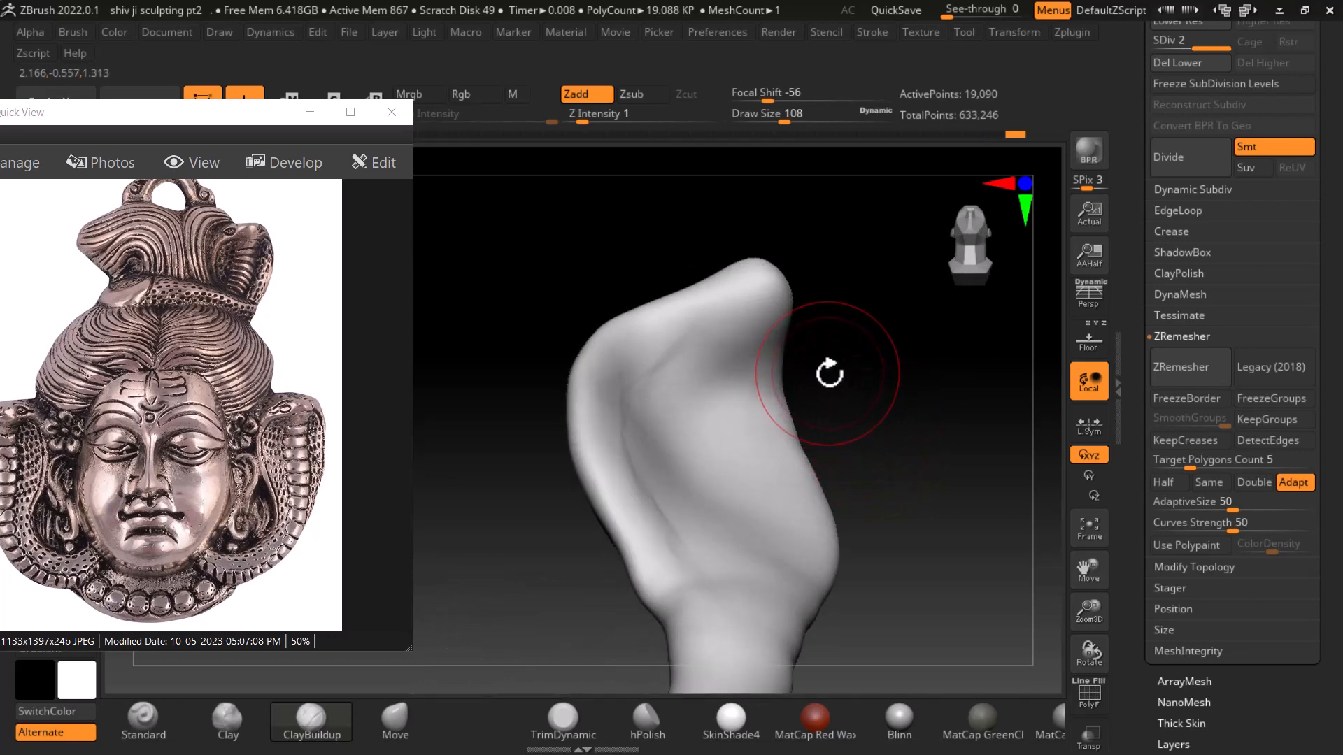
Carve under and beside the snake's head with the ClayBuildup brush at draw size 72, and smooth the strokes
{"action": "key", "text": "["}
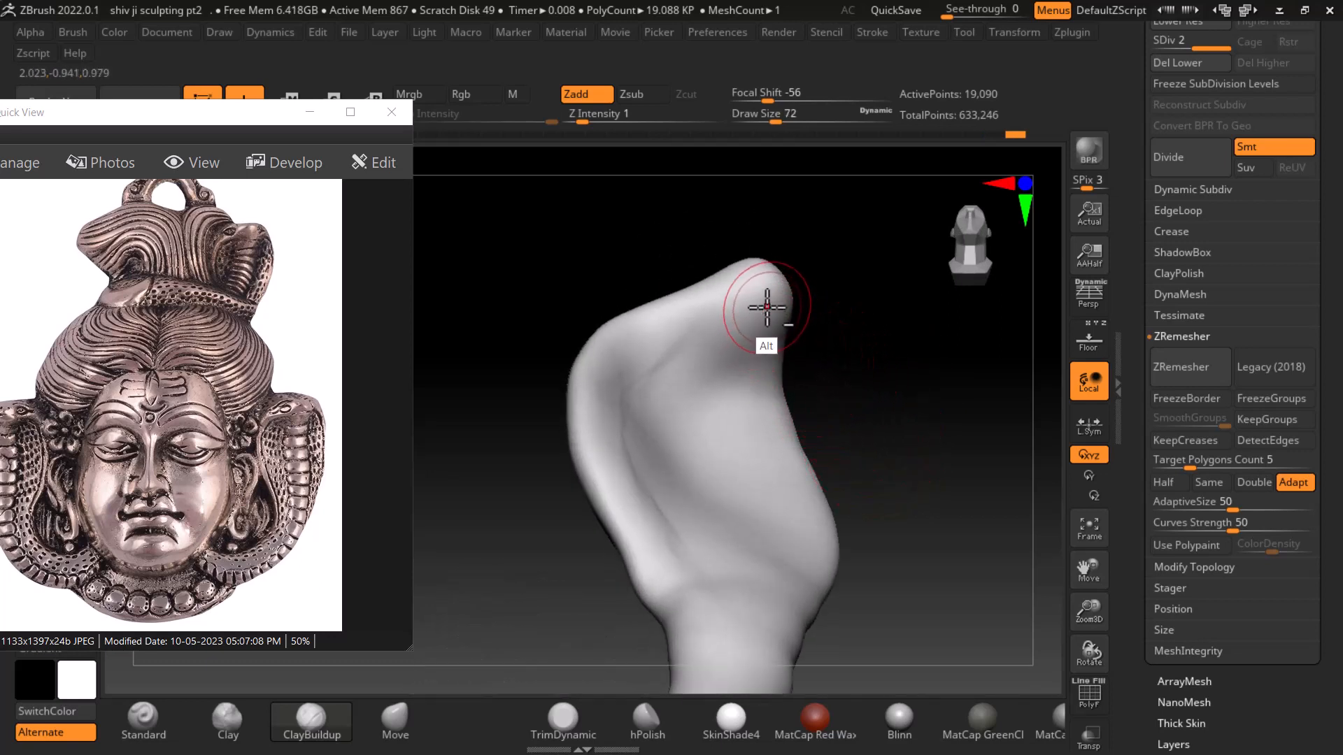
{"action": "mouse_move", "coordinate": [751, 302]}
{"action": "left_mouse_down", "text": "alt"}
{"action": "mouse_move", "coordinate": [790, 316]}
{"action": "mouse_move", "coordinate": [739, 324]}
{"action": "mouse_move", "coordinate": [663, 375]}
{"action": "mouse_move", "coordinate": [642, 485]}
{"action": "left_mouse_up", "text": "alt"}
{"action": "mouse_move", "coordinate": [889, 448]}
{"action": "left_mouse_down"}
{"action": "mouse_move", "coordinate": [877, 594]}
{"action": "mouse_move", "coordinate": [989, 503]}
{"action": "mouse_move", "coordinate": [989, 515]}
{"action": "mouse_move", "coordinate": [951, 509]}
{"action": "left_mouse_up"}
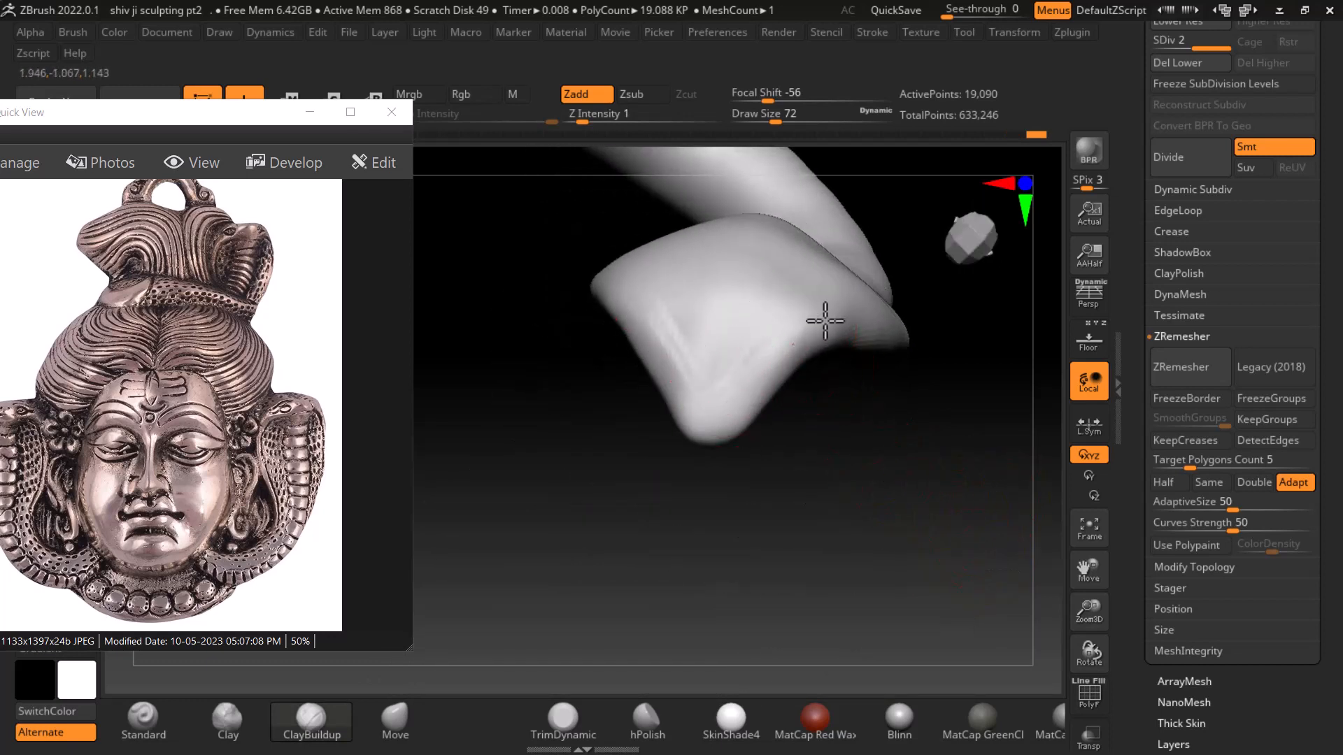
{"action": "left_click_drag", "start_coordinate": [893, 400], "coordinate": [893, 400]}
{"action": "mouse_move", "coordinate": [1016, 537]}
{"action": "left_mouse_down"}
{"action": "mouse_move", "coordinate": [1014, 414]}
{"action": "mouse_move", "coordinate": [989, 413]}
{"action": "mouse_move", "coordinate": [993, 448]}
{"action": "mouse_move", "coordinate": [965, 489]}
{"action": "mouse_move", "coordinate": [920, 434]}
{"action": "mouse_move", "coordinate": [738, 457]}
{"action": "left_mouse_up"}
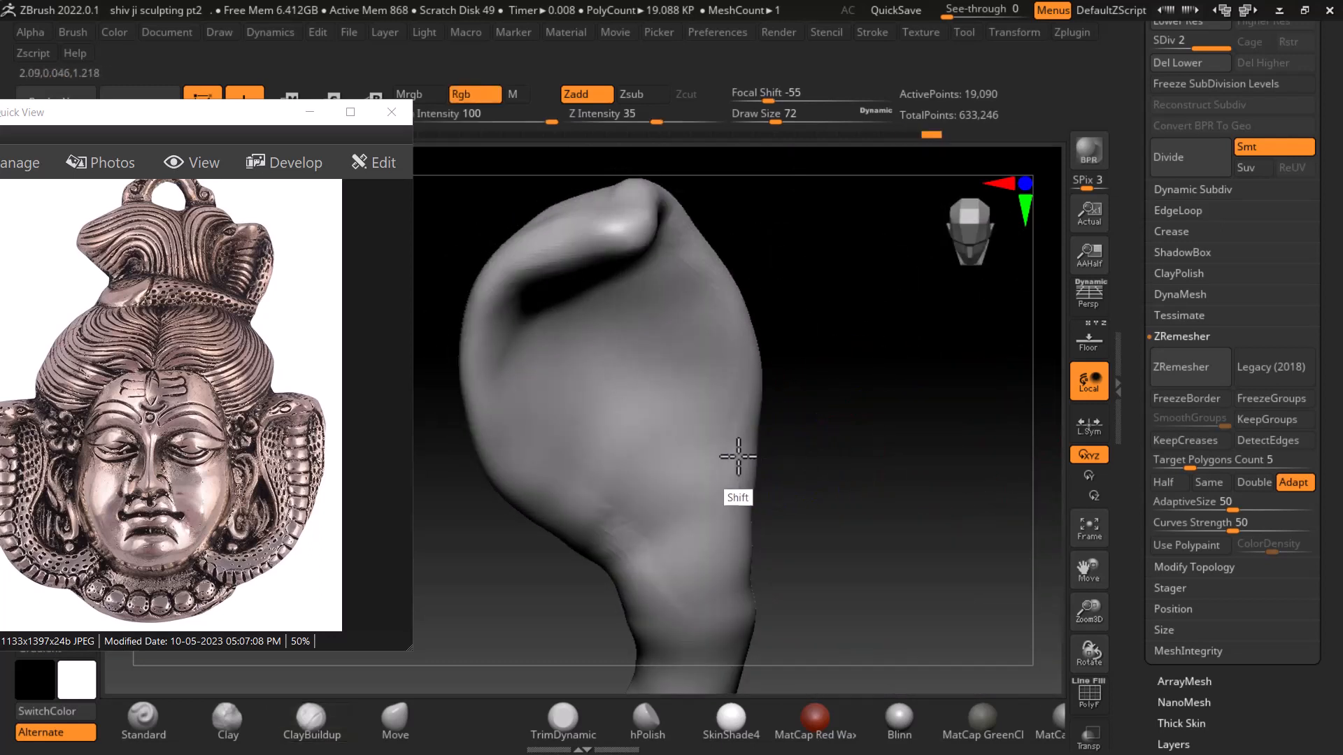
Build up a belly ridge from under the head down the hood's centre and along the curved body with the ClayBuildup brush
{"action": "left_click_drag", "start_coordinate": [968, 471], "coordinate": [888, 422]}
{"action": "left_click_drag", "start_coordinate": [879, 516], "coordinate": [898, 479], "text": "alt"}
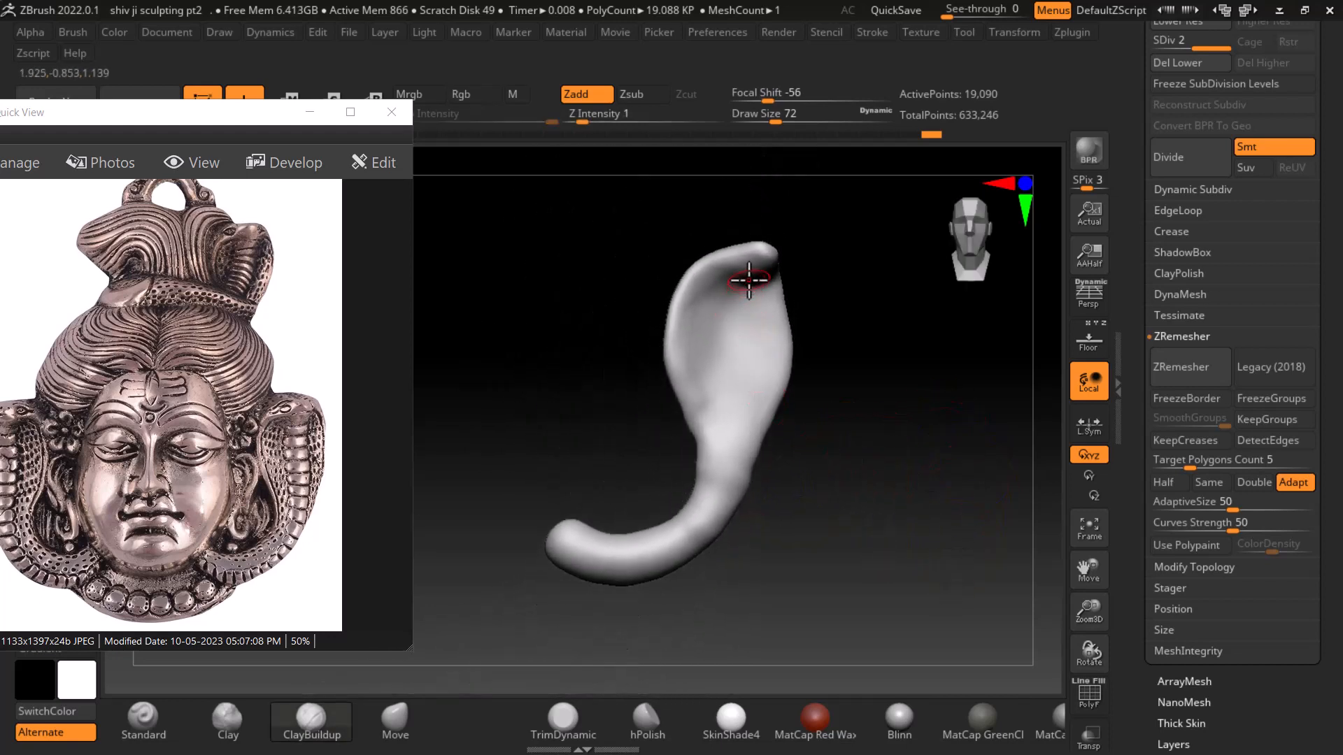
{"action": "left_click_drag", "start_coordinate": [736, 304], "coordinate": [726, 467]}
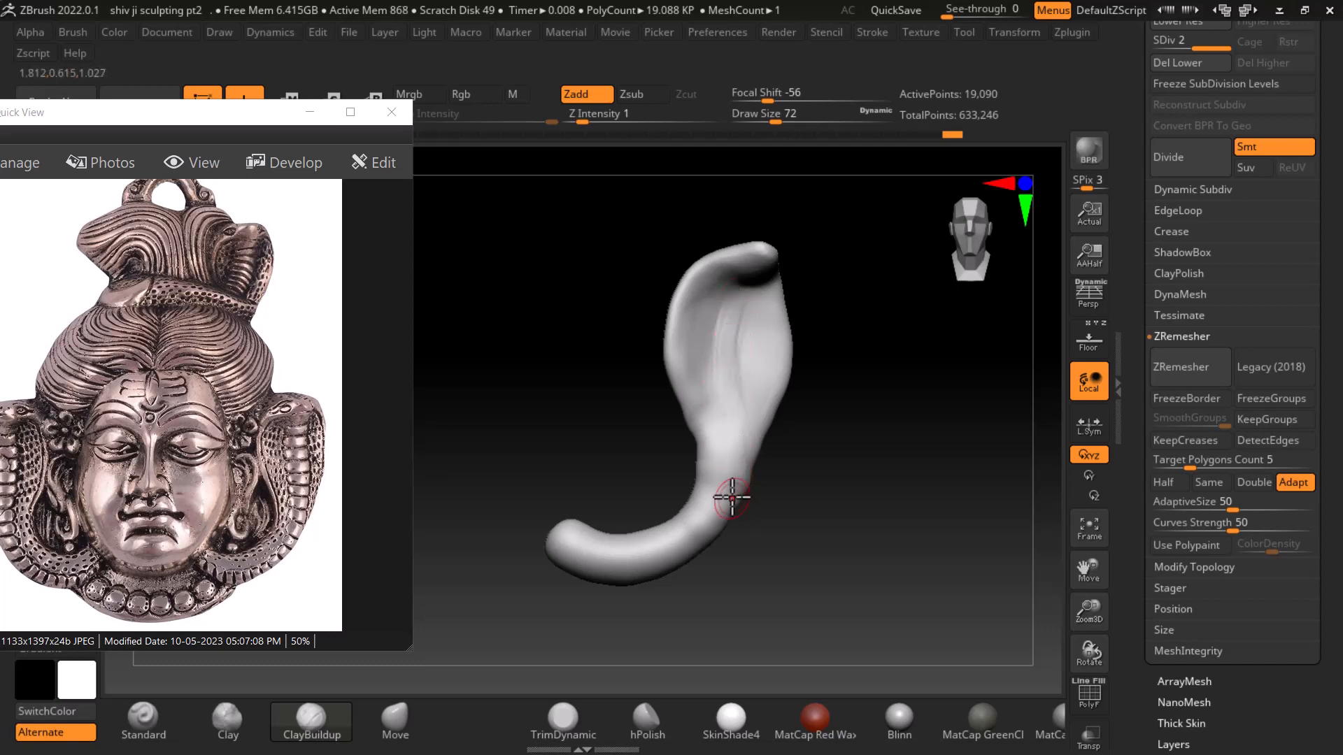
{"action": "left_click_drag", "start_coordinate": [843, 535], "coordinate": [803, 414]}
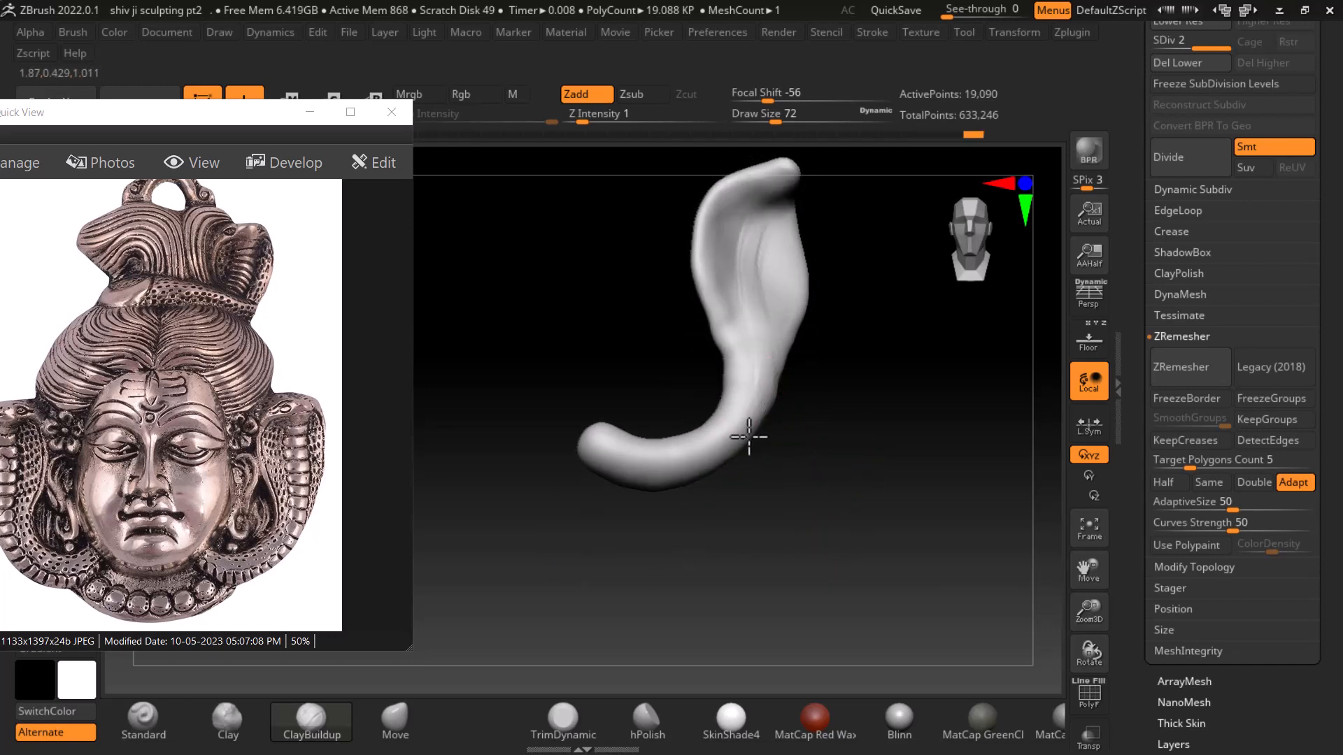
{"action": "left_click_drag", "start_coordinate": [832, 469], "coordinate": [837, 441]}
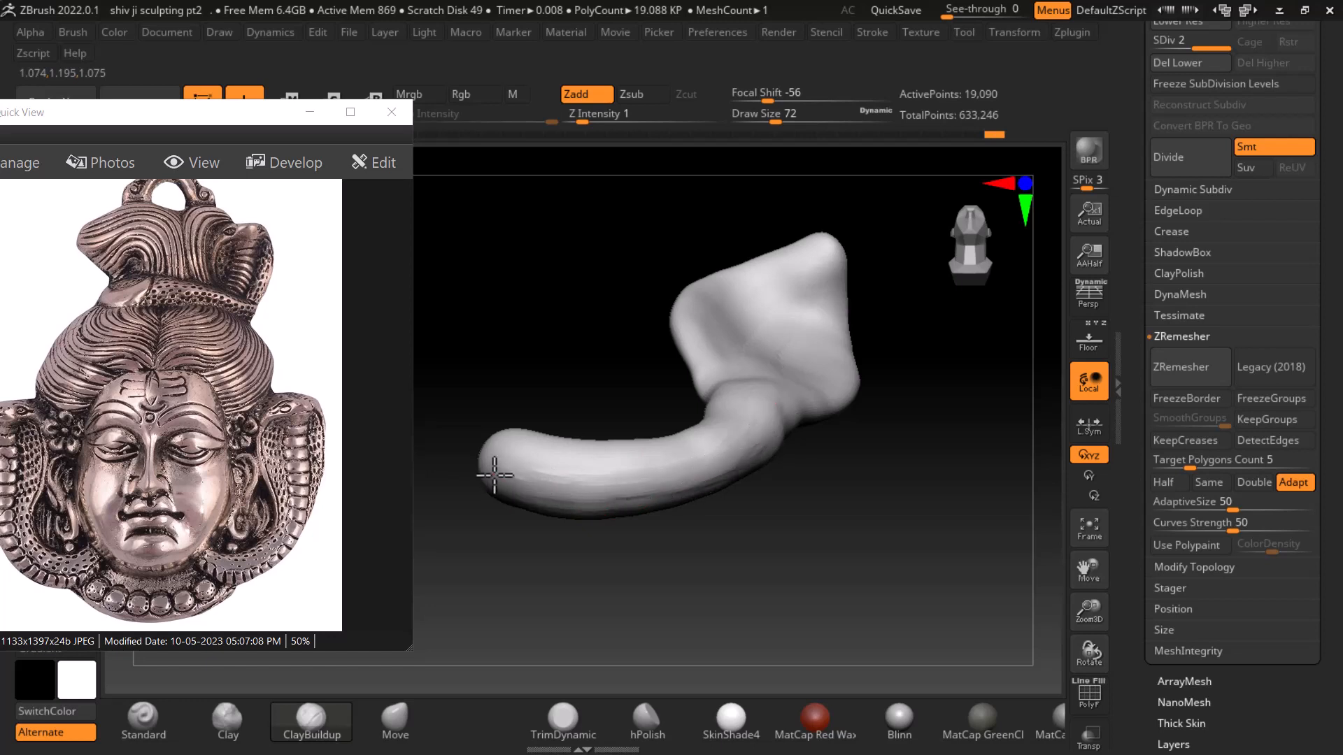
Extend the belly ridge from under the head down the hood's centre with the ClayBuildup brush, and smooth the neck around it
{"action": "left_click_drag", "start_coordinate": [857, 483], "coordinate": [873, 593]}
{"action": "left_click_drag", "start_coordinate": [832, 546], "coordinate": [789, 452], "text": "alt"}
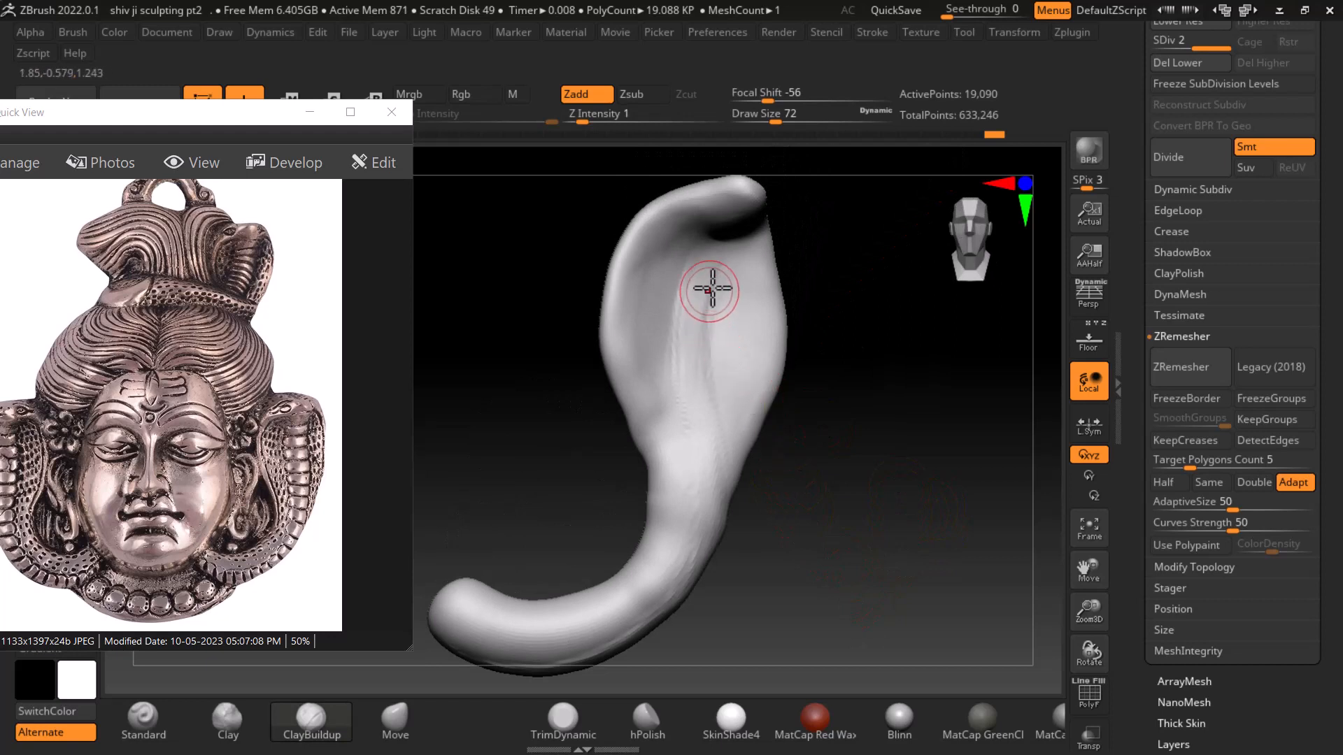
{"action": "left_click_drag", "start_coordinate": [879, 393], "coordinate": [836, 377]}
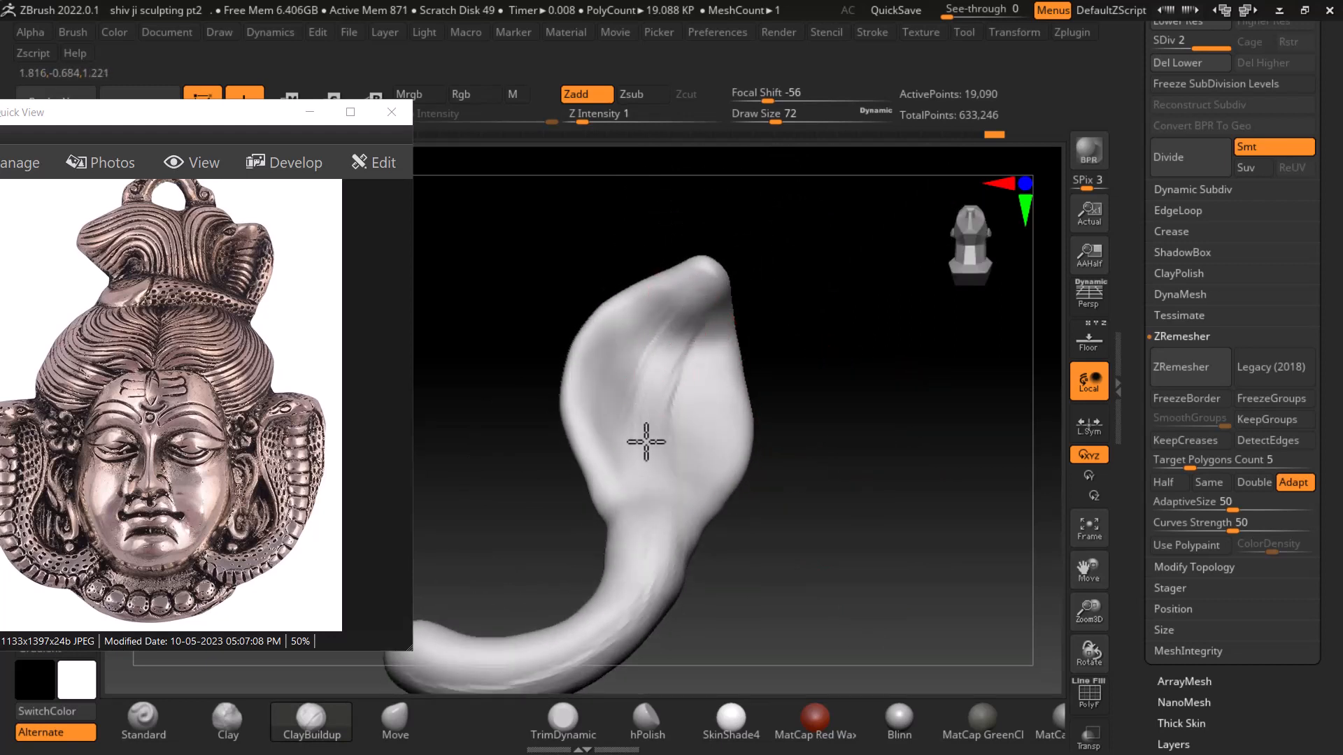
{"action": "mouse_move", "coordinate": [826, 484]}
{"action": "left_mouse_down"}
{"action": "mouse_move", "coordinate": [819, 572]}
{"action": "mouse_move", "coordinate": [788, 470]}
{"action": "mouse_move", "coordinate": [758, 441]}
{"action": "left_mouse_up"}
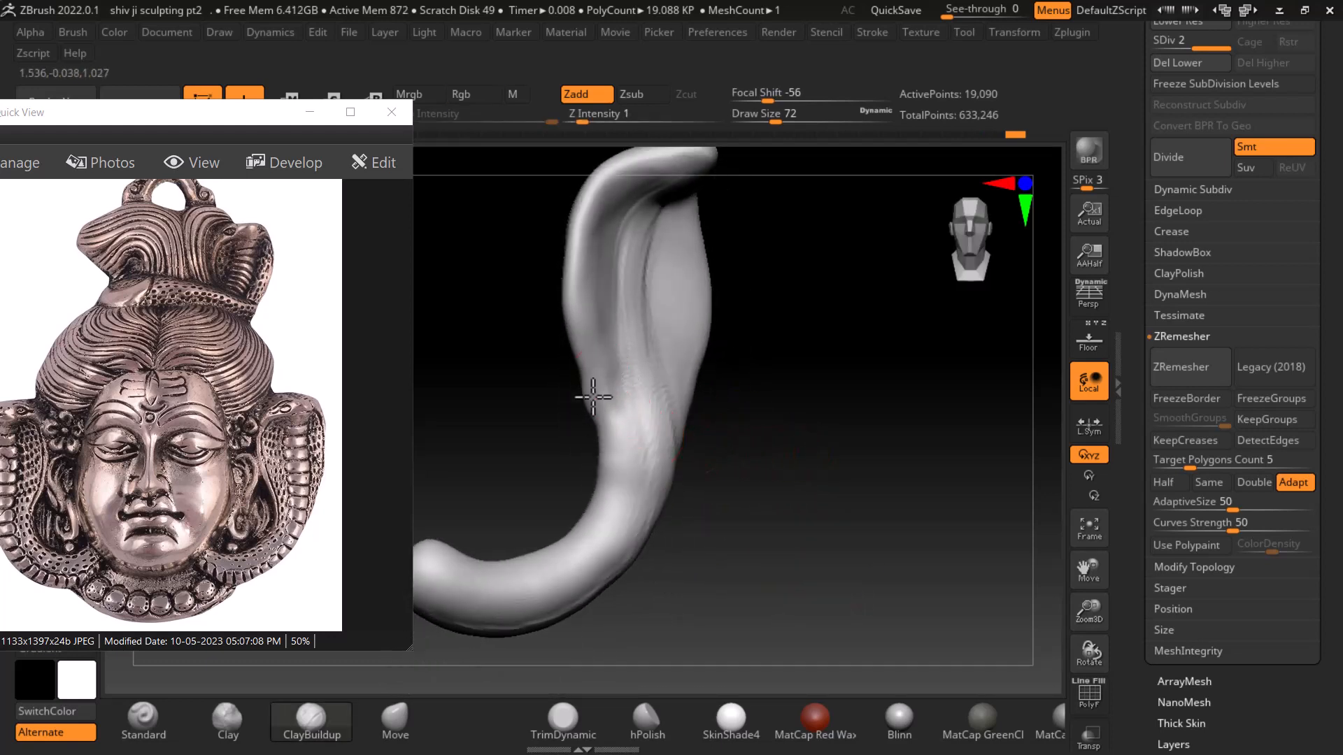
{"action": "left_click_drag", "start_coordinate": [615, 428], "coordinate": [792, 465]}
{"action": "key", "text": "shift"}
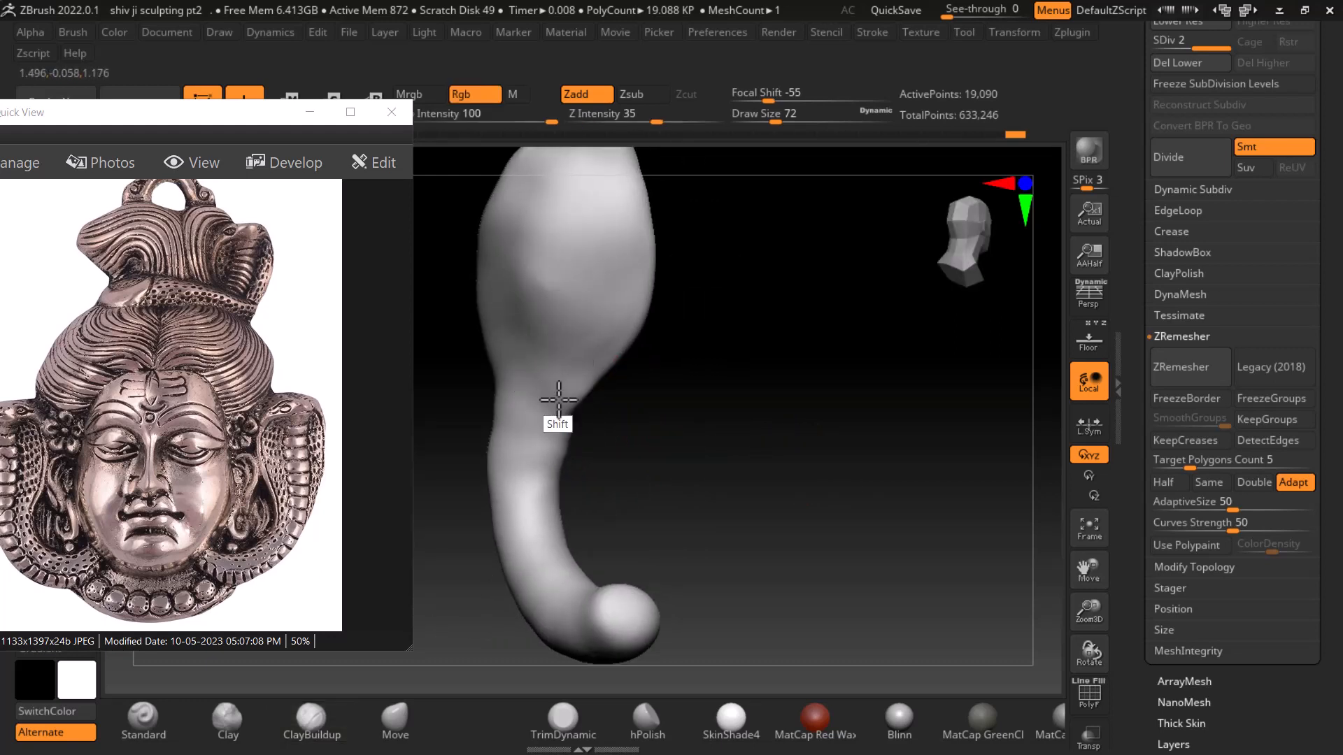
{"action": "mouse_move", "coordinate": [608, 413]}
{"action": "left_mouse_down", "text": "shift"}
{"action": "mouse_move", "coordinate": [684, 426]}
{"action": "mouse_move", "coordinate": [701, 485]}
{"action": "mouse_move", "coordinate": [579, 366]}
{"action": "mouse_move", "coordinate": [642, 300]}
{"action": "mouse_move", "coordinate": [623, 358]}
{"action": "mouse_move", "coordinate": [634, 471]}
{"action": "left_mouse_up", "text": "shift"}
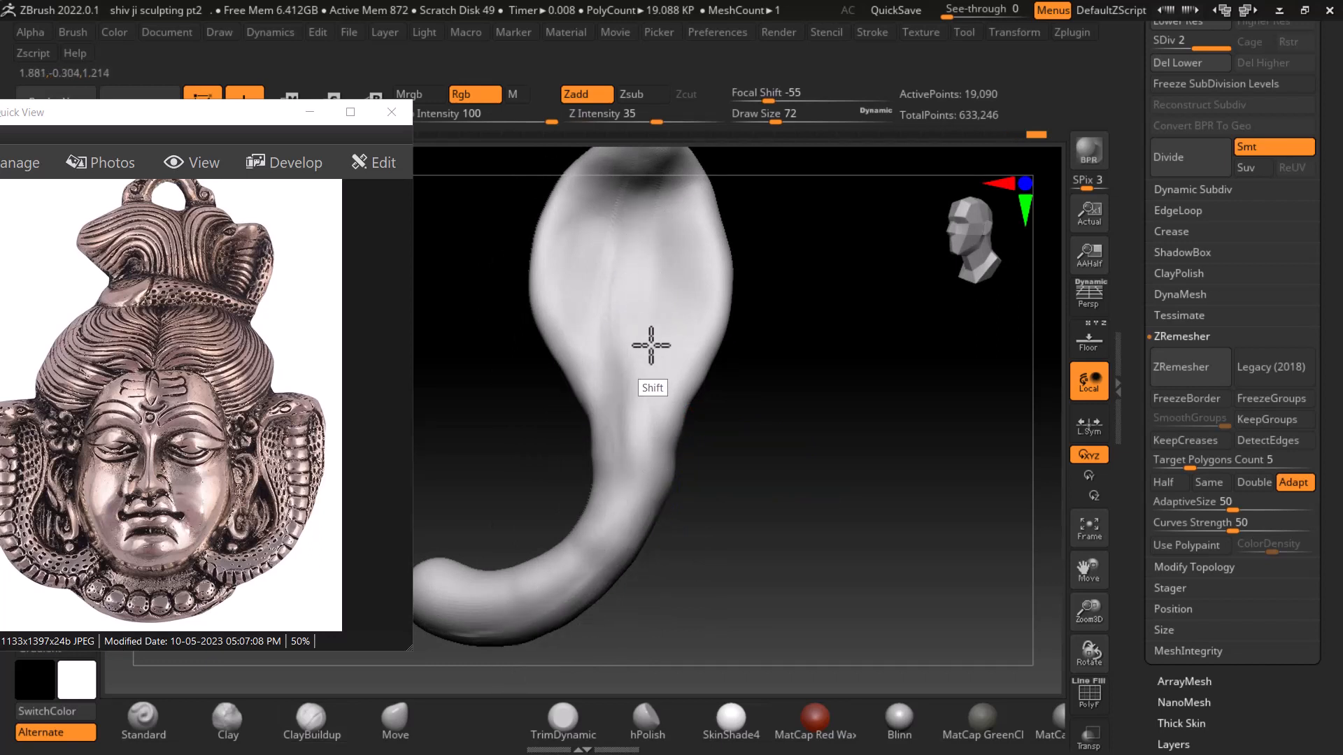
Carve grooves along both sides of the belly ridge below the head with the ClayBuildup brush, and smooth them
{"action": "mouse_move", "coordinate": [767, 419]}
{"action": "left_mouse_down"}
{"action": "mouse_move", "coordinate": [936, 515]}
{"action": "mouse_move", "coordinate": [895, 497]}
{"action": "left_mouse_up"}
{"action": "left_click_drag", "start_coordinate": [812, 490], "coordinate": [905, 534], "text": "alt"}
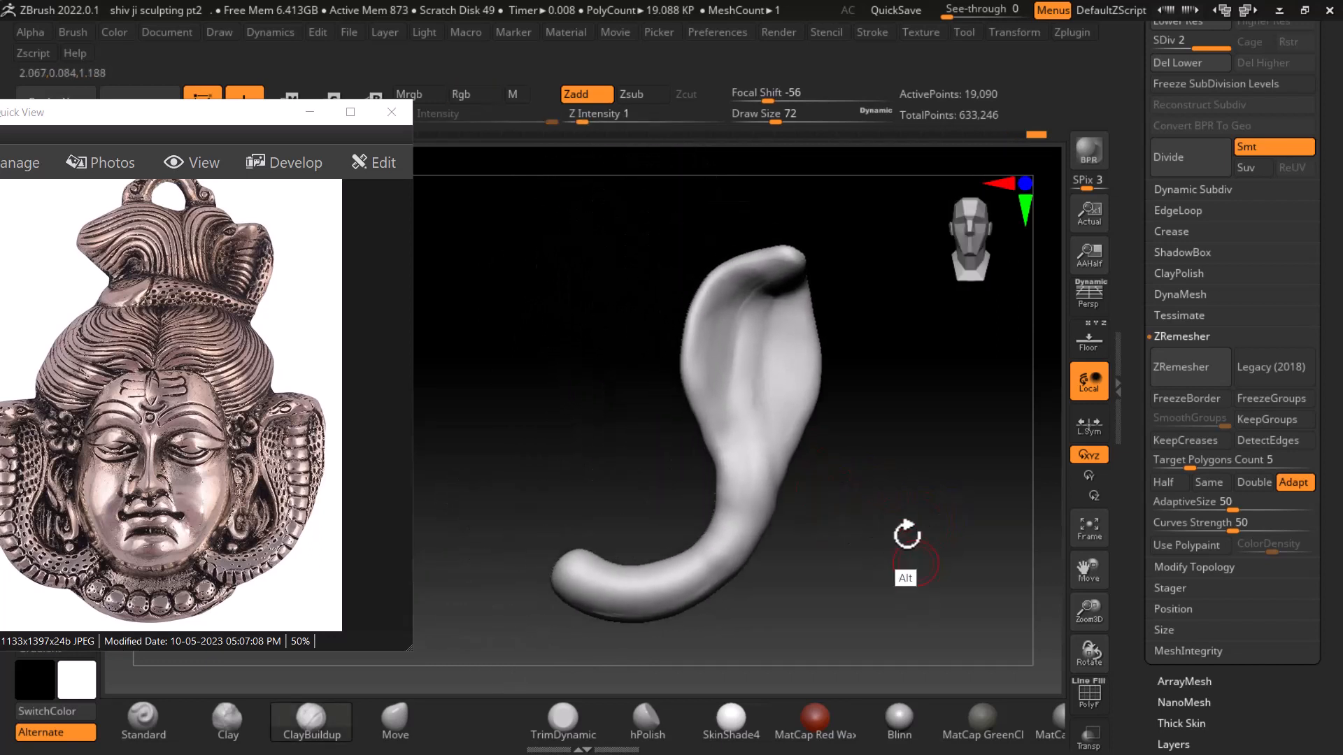
{"action": "mouse_move", "coordinate": [923, 487]}
{"action": "left_mouse_down", "text": "alt"}
{"action": "mouse_move", "coordinate": [929, 560]}
{"action": "mouse_move", "coordinate": [902, 527]}
{"action": "mouse_move", "coordinate": [896, 455]}
{"action": "left_mouse_up", "text": "alt"}
{"action": "left_click_drag", "start_coordinate": [854, 352], "coordinate": [811, 334]}
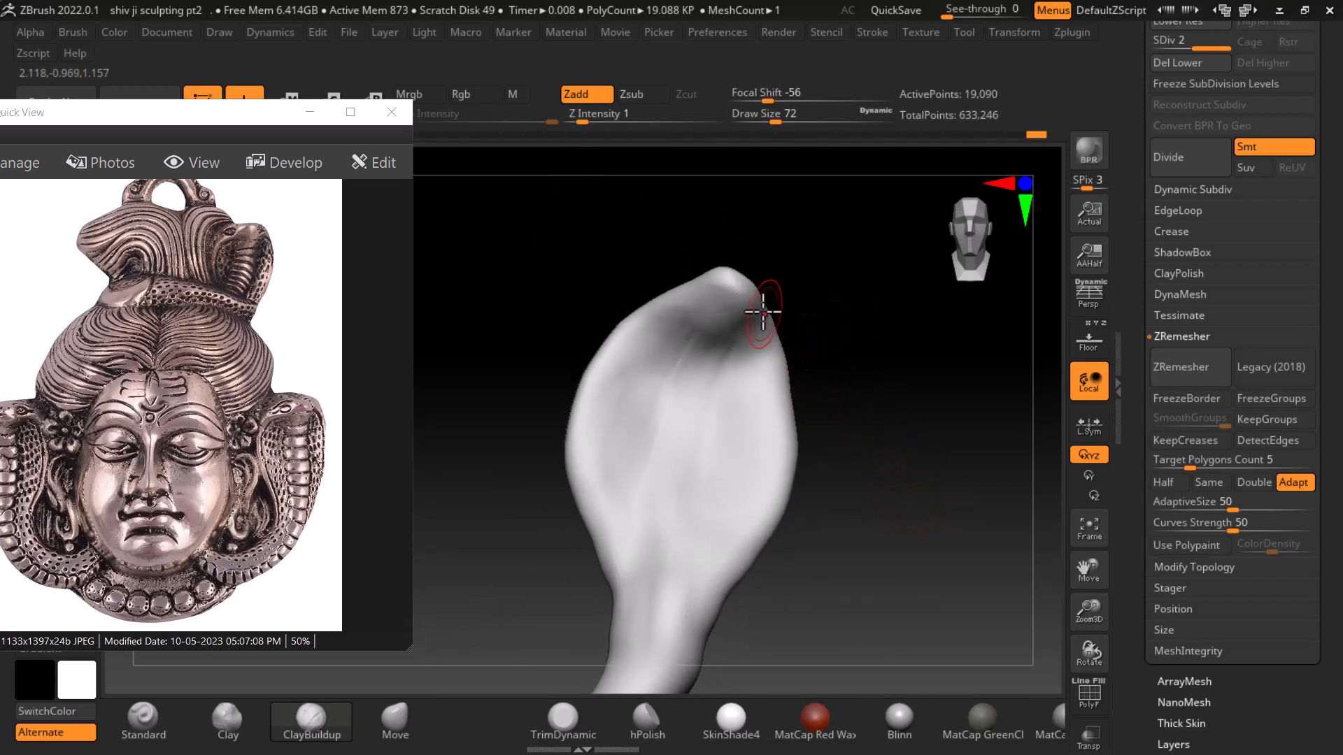
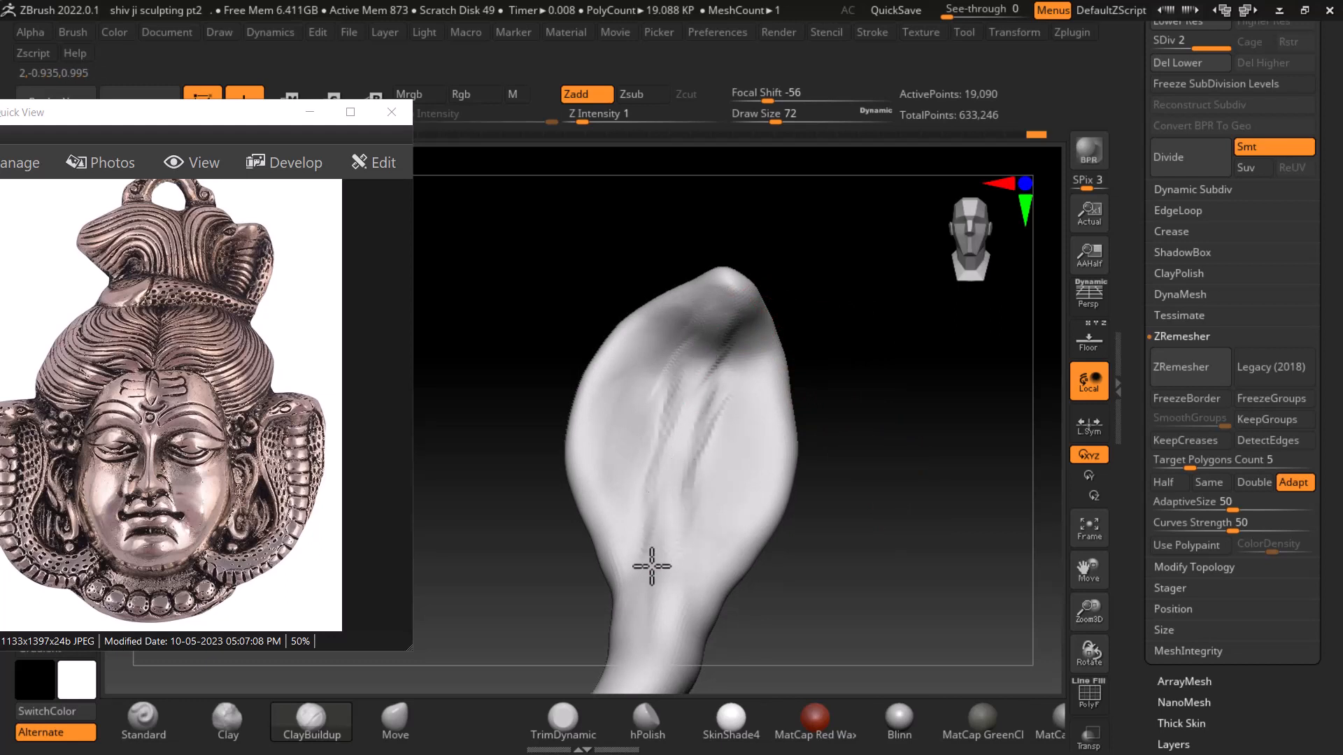
{"action": "left_click_drag", "start_coordinate": [848, 349], "coordinate": [763, 357]}
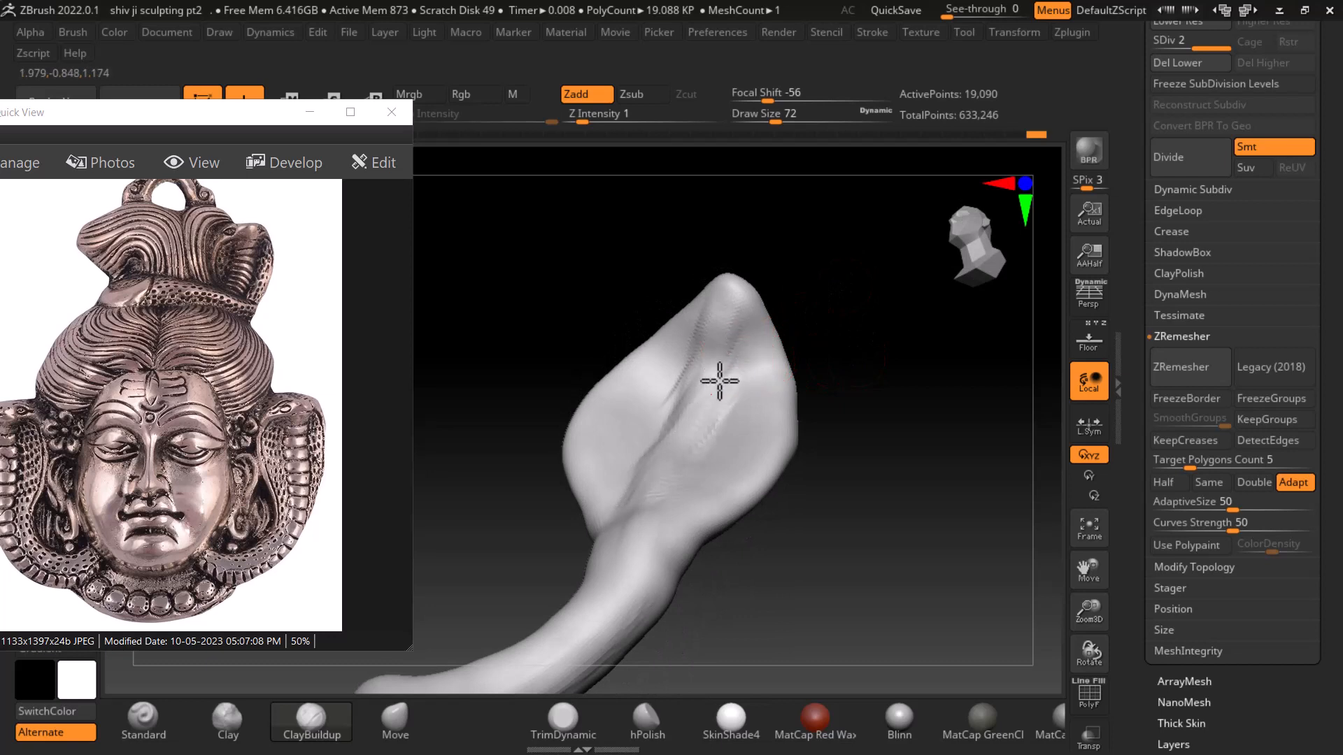
{"action": "mouse_move", "coordinate": [656, 495]}
{"action": "left_mouse_down", "text": "shift"}
{"action": "mouse_move", "coordinate": [722, 384]}
{"action": "mouse_move", "coordinate": [701, 354]}
{"action": "mouse_move", "coordinate": [651, 459]}
{"action": "mouse_move", "coordinate": [691, 383]}
{"action": "left_mouse_up", "text": "shift"}
{"action": "left_click_drag", "start_coordinate": [839, 545], "coordinate": [908, 487]}
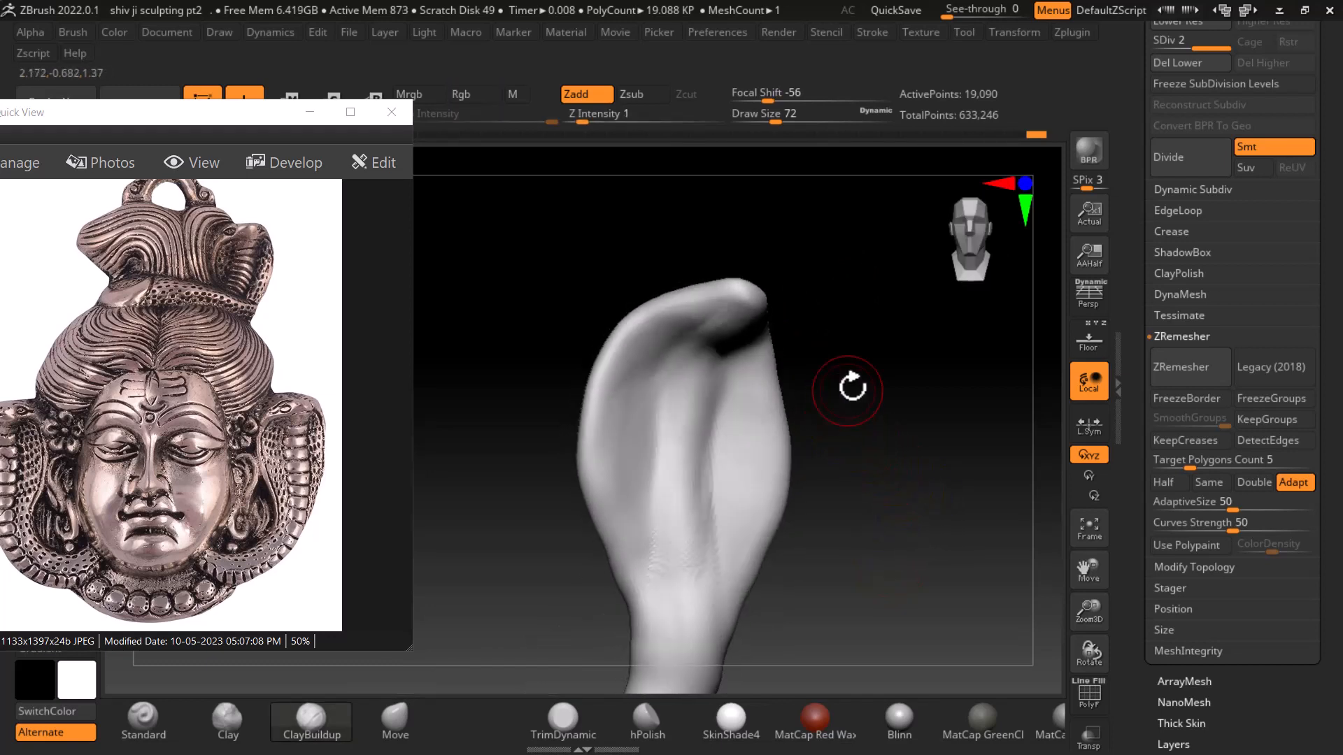
Build up the belly ridge between its grooves down to the neck with the ClayBuildup brush, and smooth it into the hood
{"action": "mouse_move", "coordinate": [848, 390]}
{"action": "left_mouse_down"}
{"action": "mouse_move", "coordinate": [937, 434]}
{"action": "mouse_move", "coordinate": [860, 462]}
{"action": "left_mouse_up"}
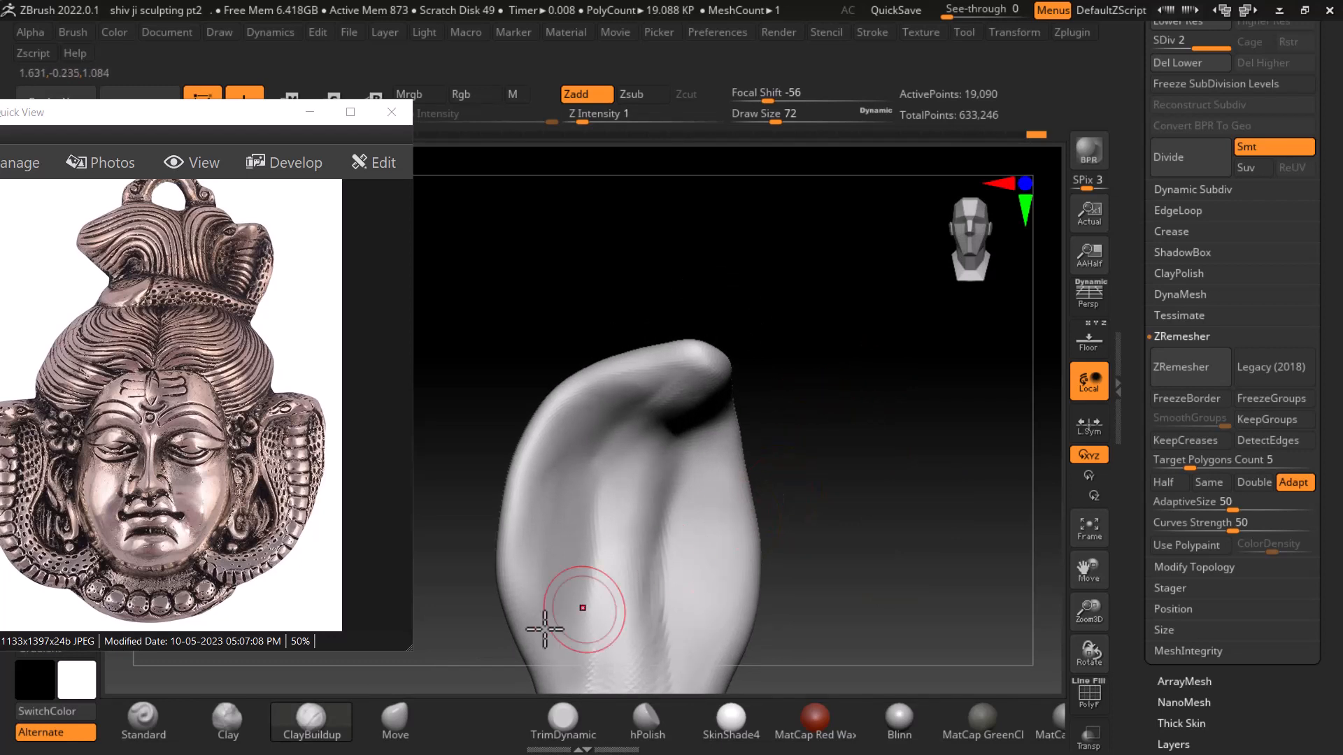
{"action": "left_click_drag", "start_coordinate": [862, 506], "coordinate": [903, 309], "text": "alt"}
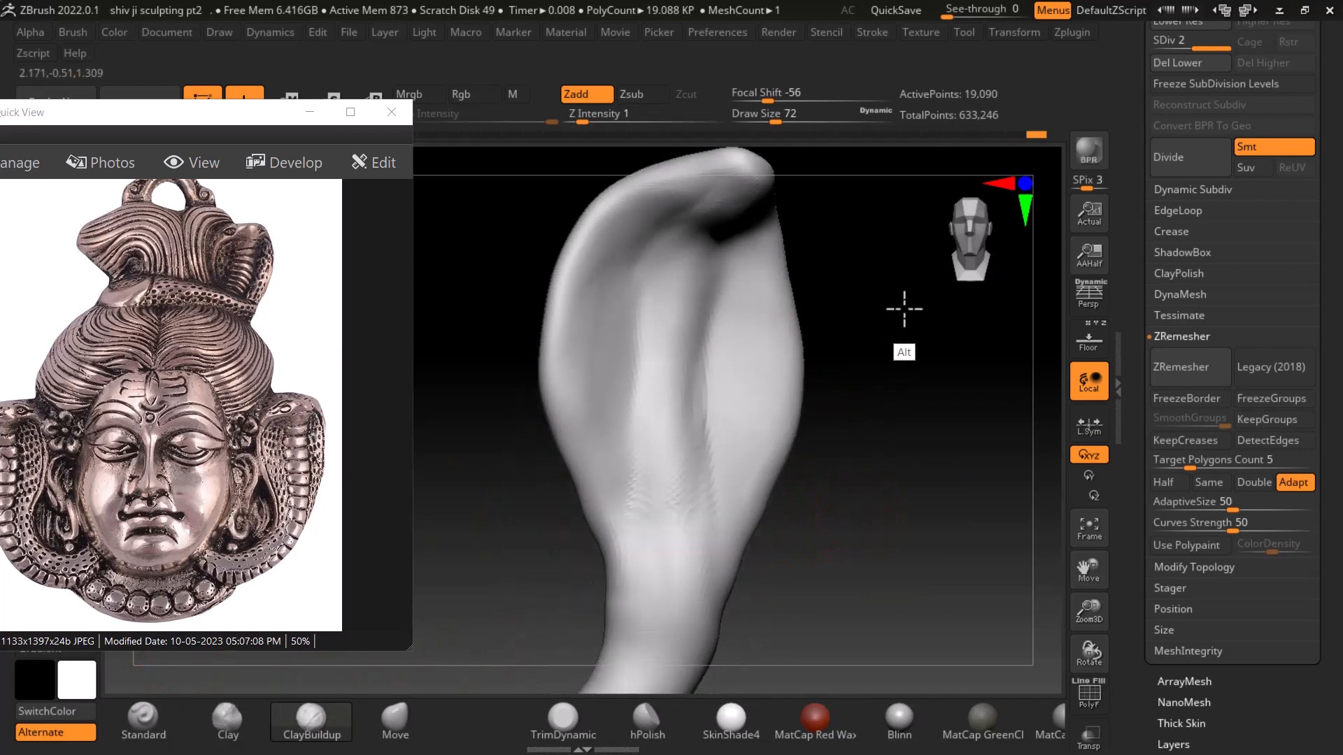
{"action": "mouse_move", "coordinate": [677, 264]}
{"action": "left_mouse_down"}
{"action": "mouse_move", "coordinate": [653, 311]}
{"action": "mouse_move", "coordinate": [653, 425]}
{"action": "left_mouse_up"}
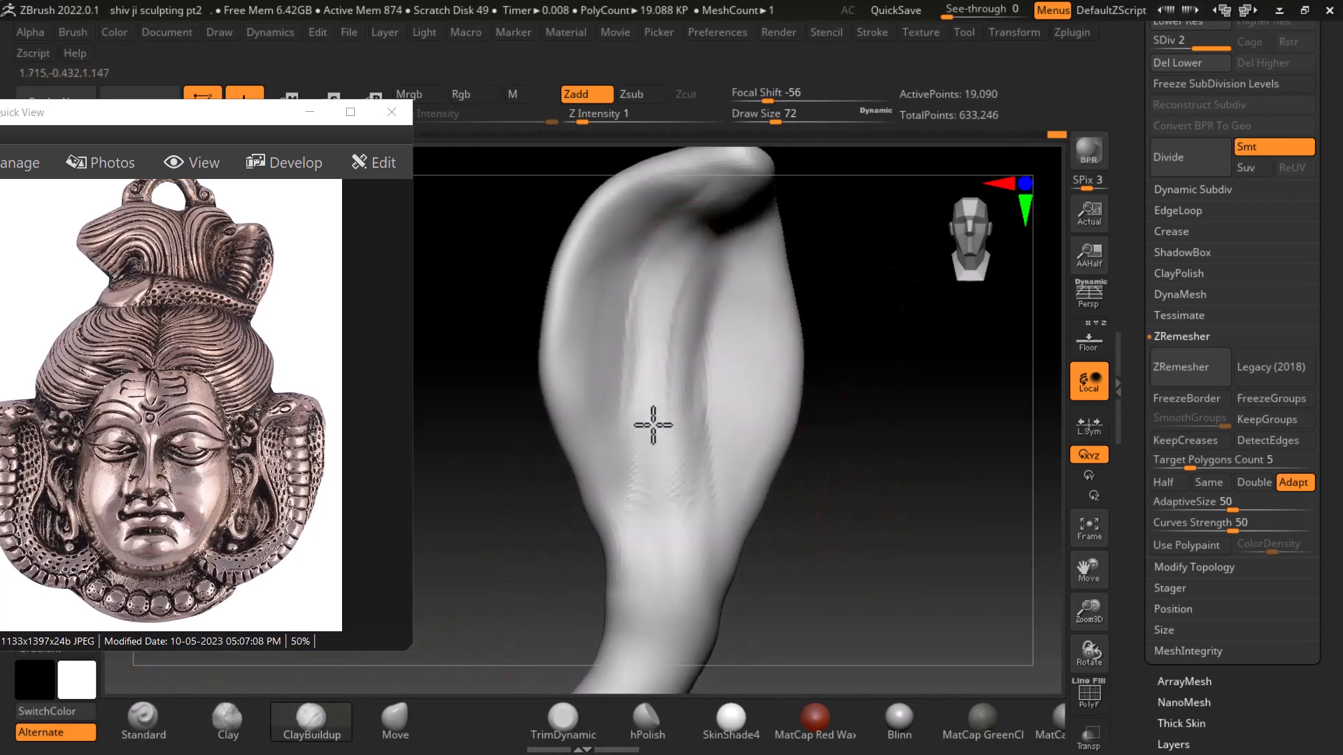
{"action": "left_click_drag", "start_coordinate": [677, 266], "coordinate": [683, 312]}
{"action": "left_click_drag", "start_coordinate": [944, 293], "coordinate": [887, 273]}
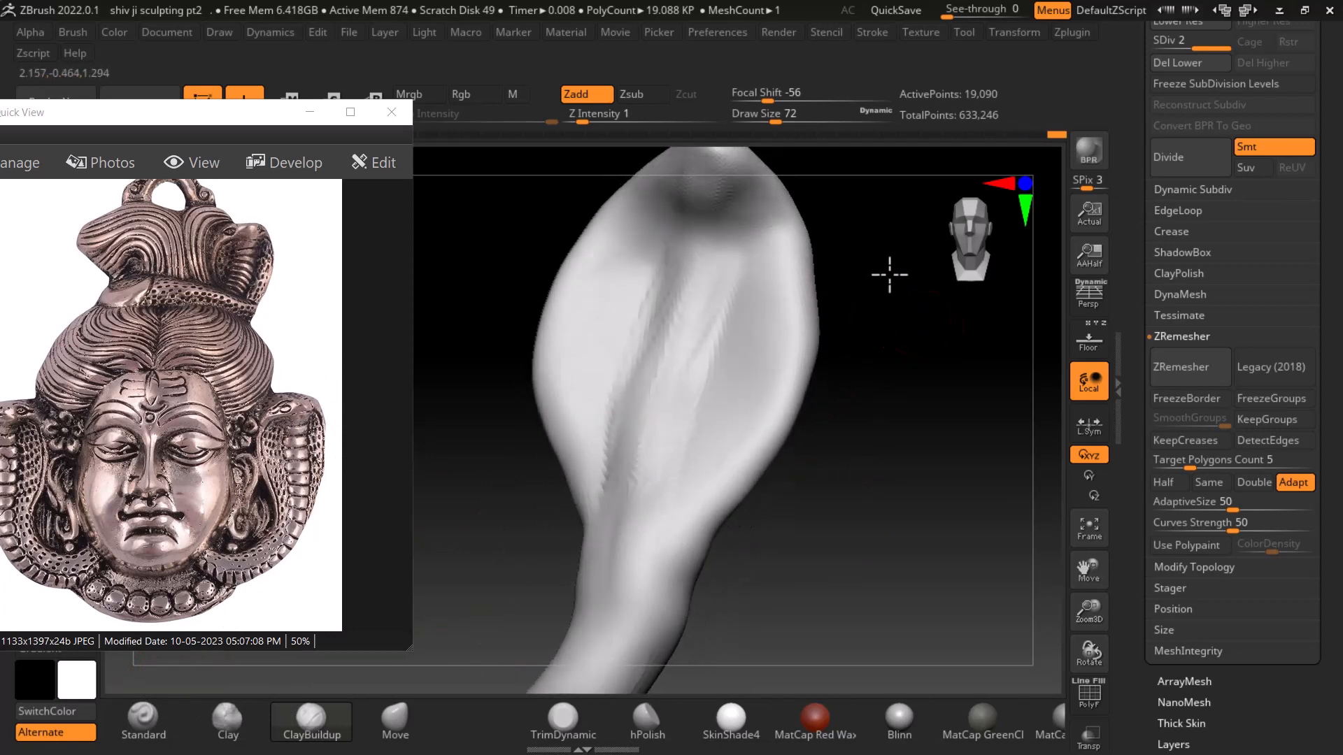
{"action": "left_click_drag", "start_coordinate": [685, 315], "coordinate": [677, 339]}
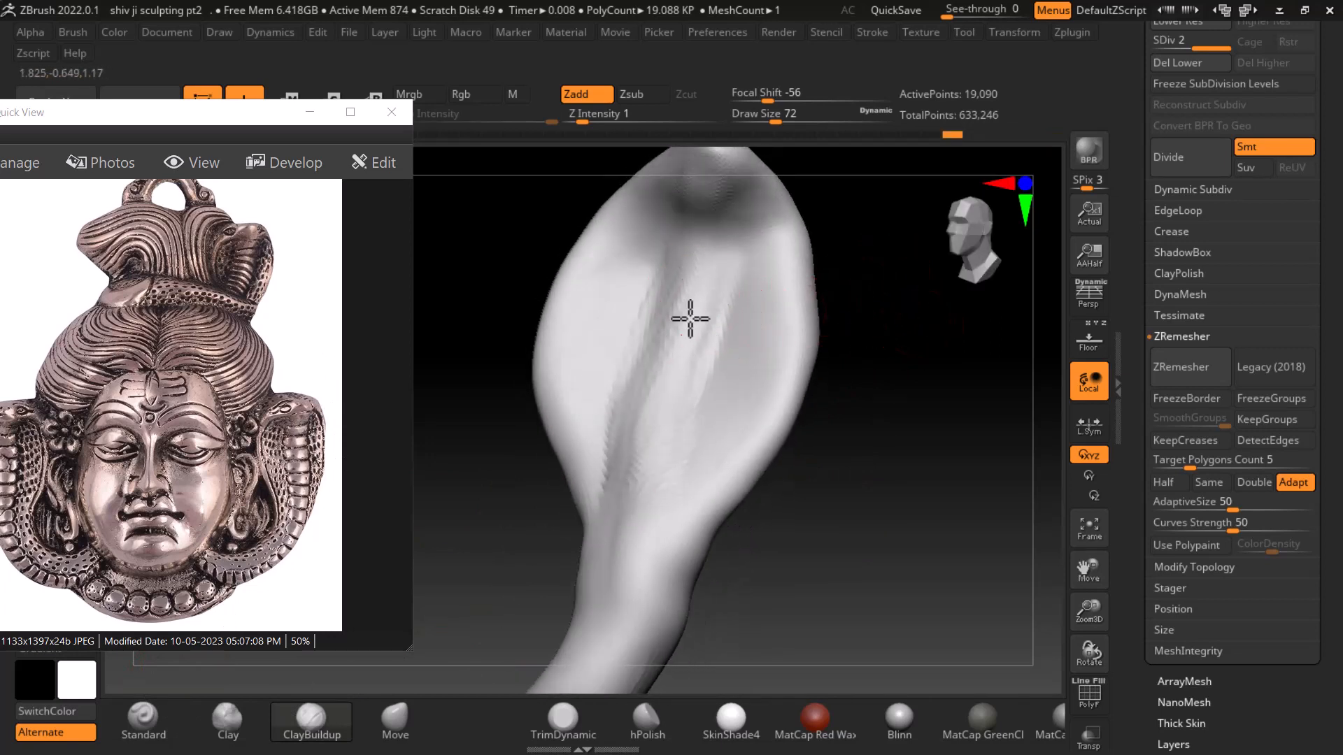
{"action": "right_click_drag", "start_coordinate": [768, 279], "coordinate": [803, 335]}
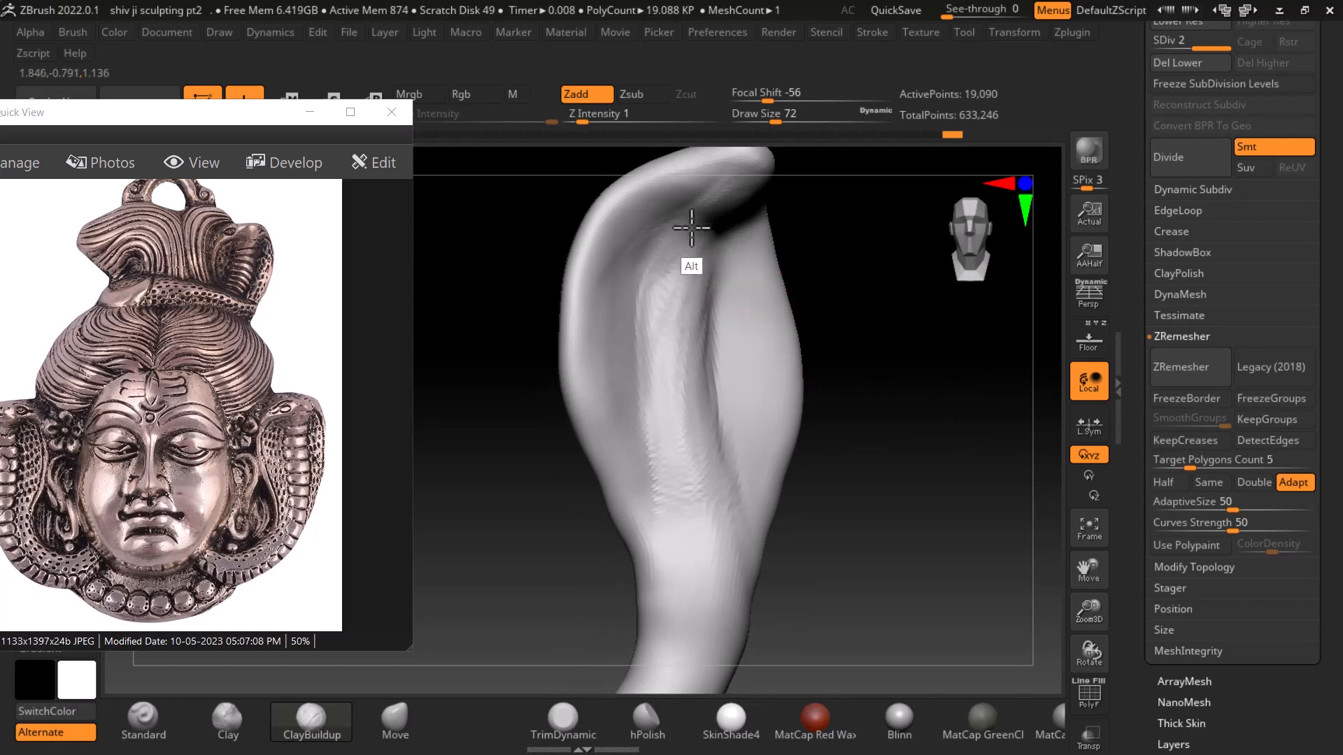
{"action": "mouse_move", "coordinate": [735, 190]}
{"action": "left_mouse_down", "text": "shift"}
{"action": "mouse_move", "coordinate": [644, 299]}
{"action": "mouse_move", "coordinate": [674, 366]}
{"action": "mouse_move", "coordinate": [681, 513]}
{"action": "mouse_move", "coordinate": [698, 341]}
{"action": "mouse_move", "coordinate": [689, 394]}
{"action": "mouse_move", "coordinate": [644, 299]}
{"action": "left_mouse_up", "text": "shift"}
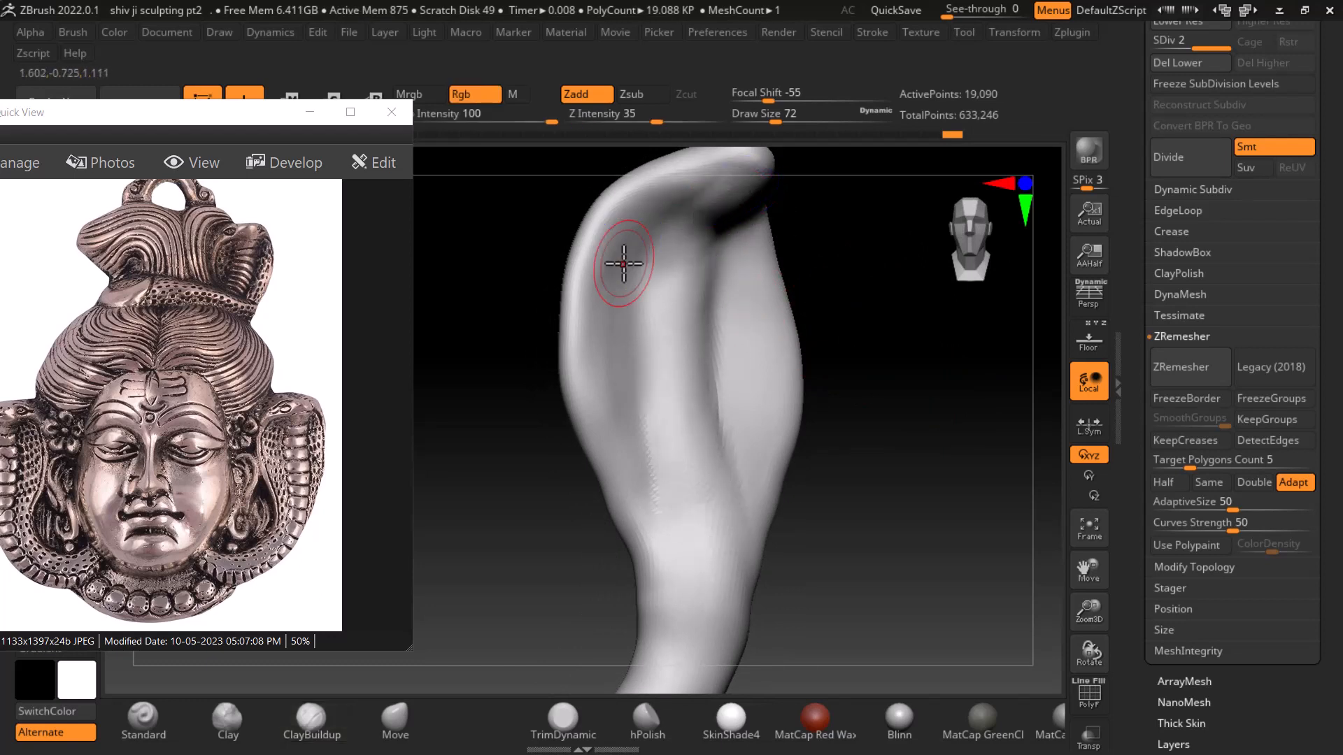
Carve a hollow along the inside of the hood's outer rim, from beneath the head down toward the neck
{"action": "left_click_drag", "start_coordinate": [631, 246], "coordinate": [574, 343]}
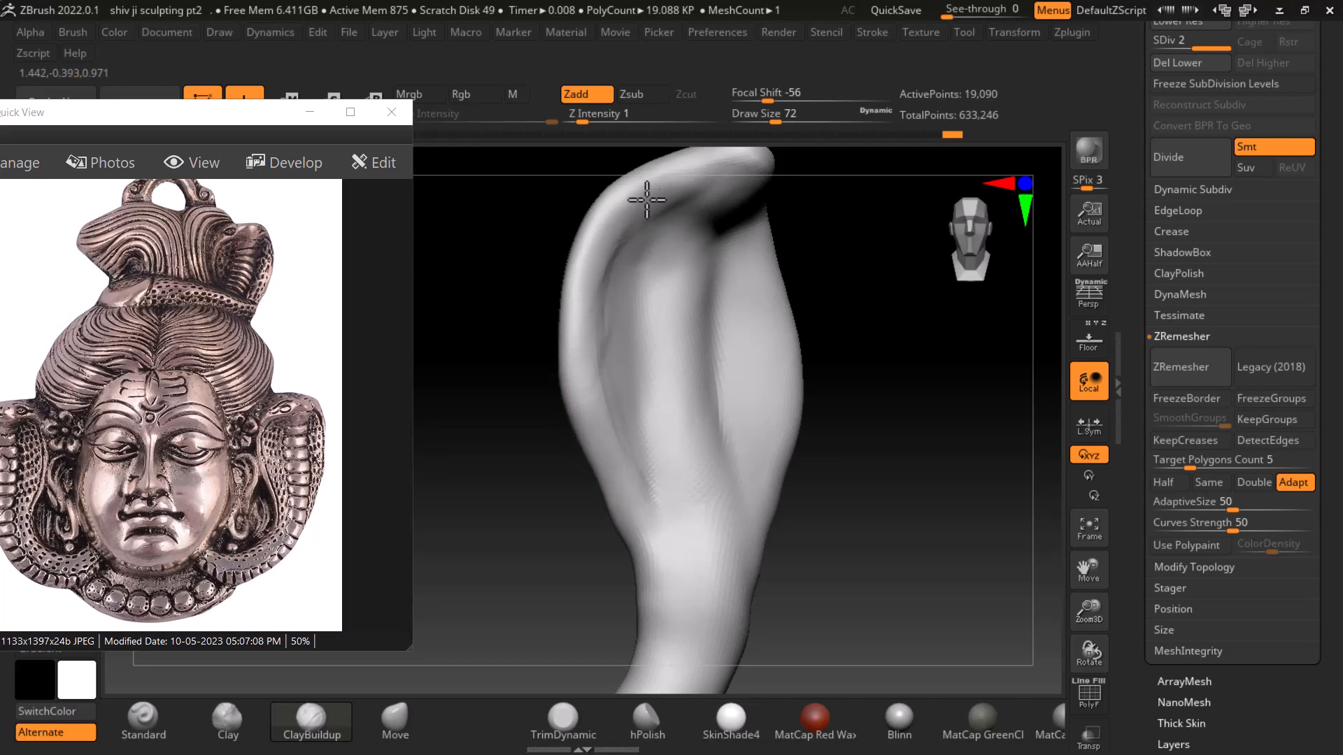
{"action": "right_click_drag", "start_coordinate": [647, 200], "coordinate": [837, 339]}
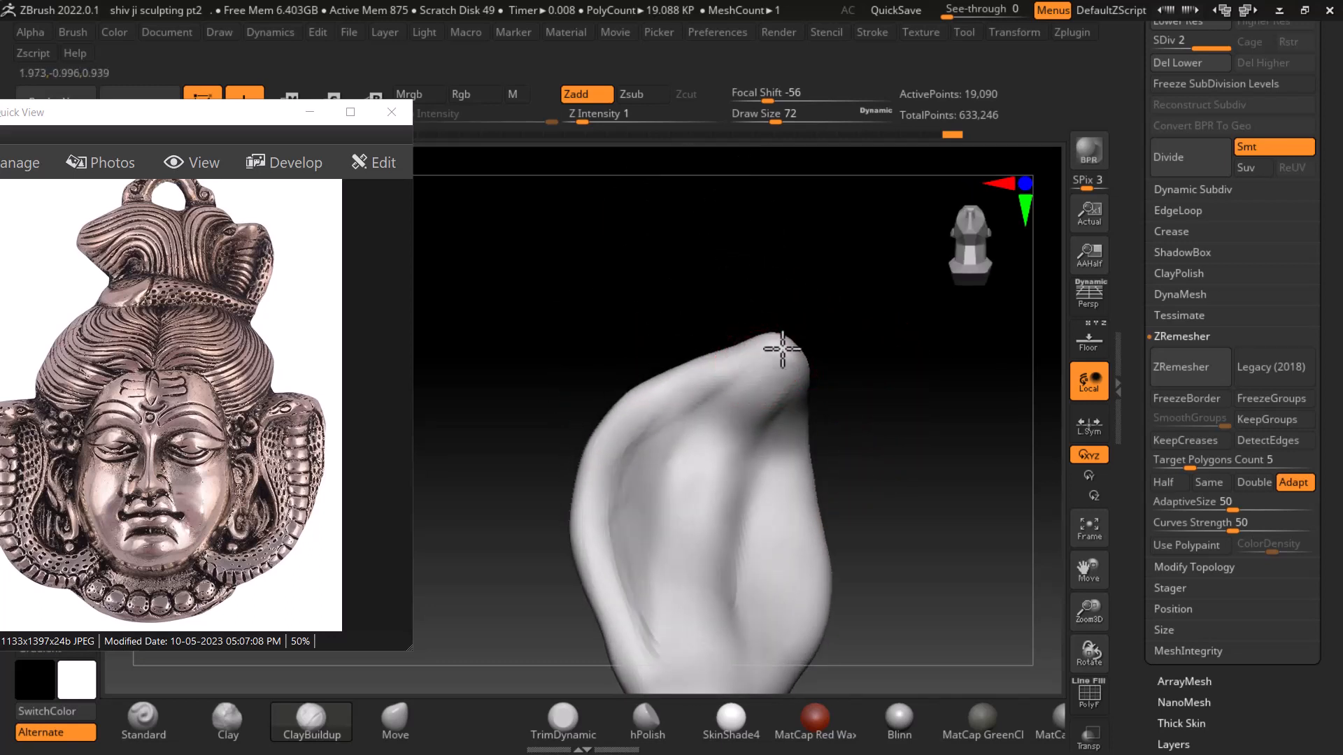
{"action": "right_click_drag", "start_coordinate": [887, 395], "coordinate": [808, 437]}
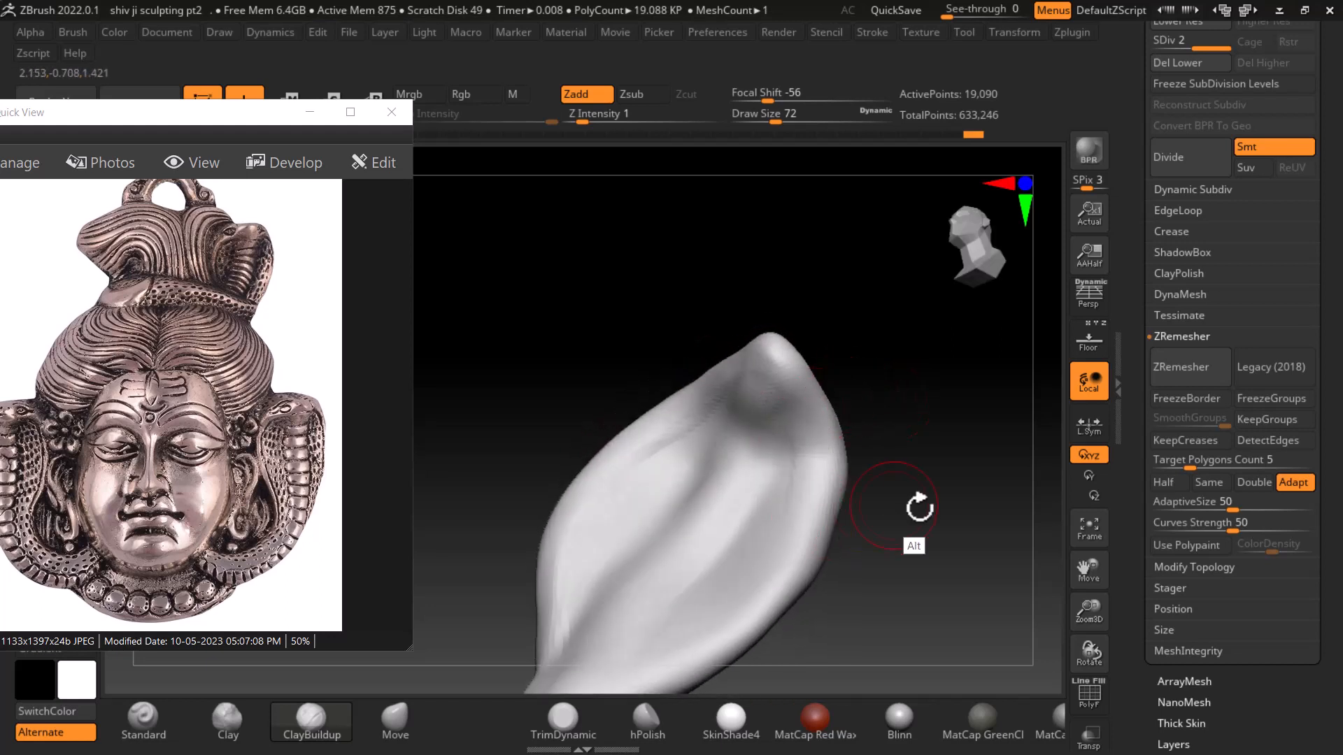
{"action": "right_click_drag", "start_coordinate": [919, 506], "coordinate": [887, 403], "text": "alt"}
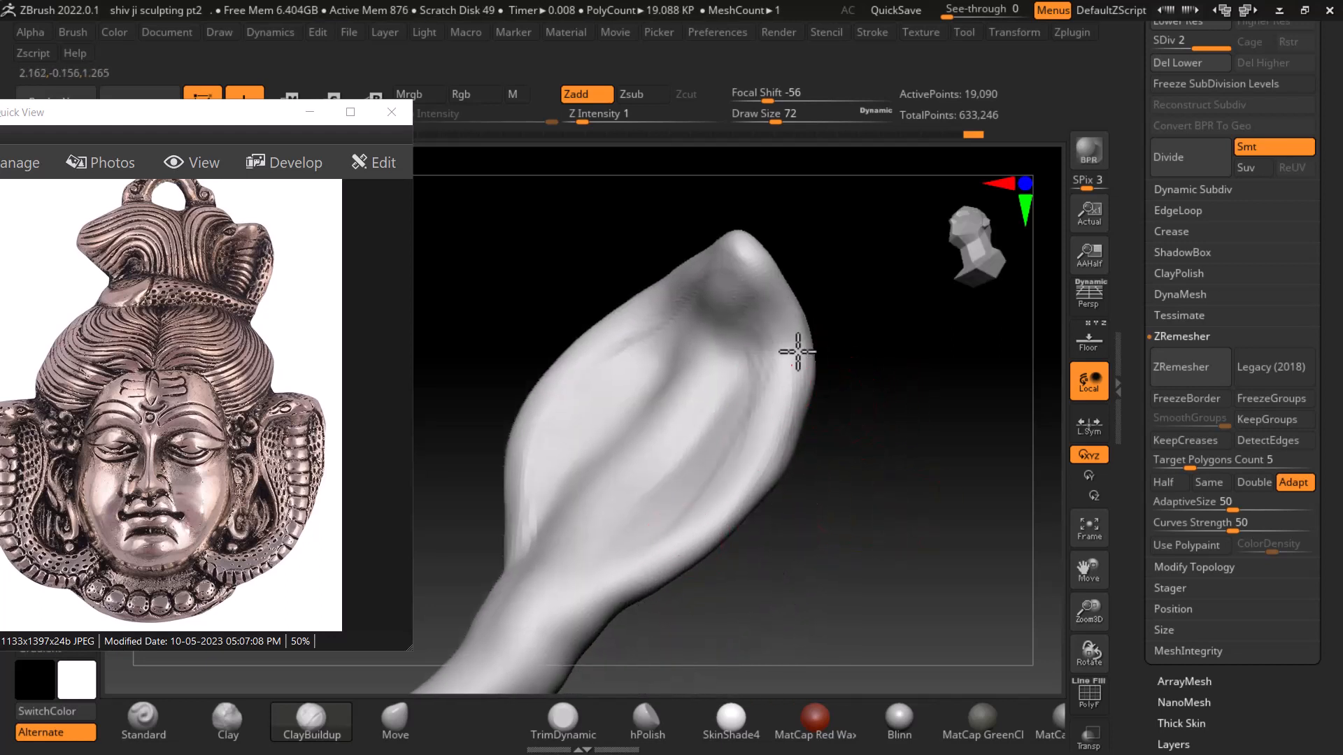
Refine the outer edge on the back of the hood down to the neck, and smooth the back and front rim
{"action": "mouse_move", "coordinate": [797, 352]}
{"action": "right_mouse_down"}
{"action": "mouse_move", "coordinate": [887, 444]}
{"action": "mouse_move", "coordinate": [844, 342]}
{"action": "right_mouse_up"}
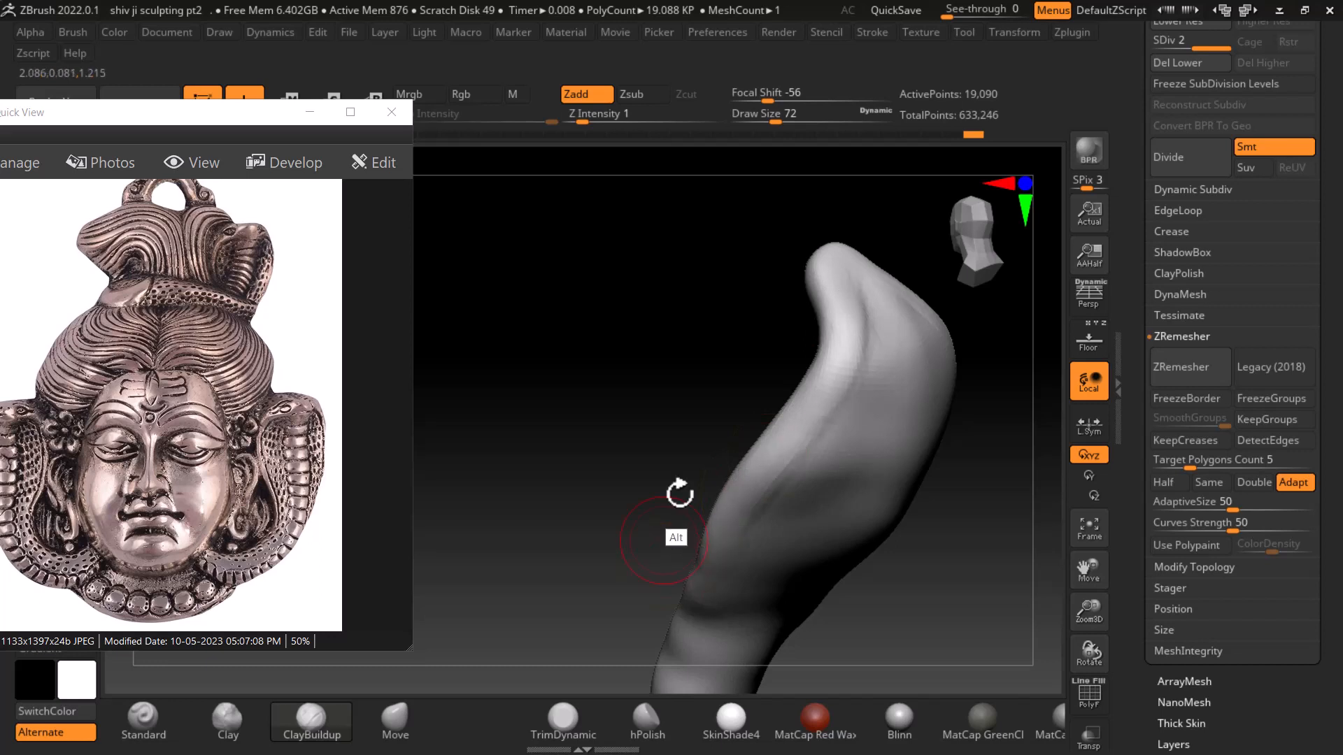
{"action": "mouse_move", "coordinate": [679, 493]}
{"action": "right_mouse_down"}
{"action": "mouse_move", "coordinate": [623, 401]}
{"action": "mouse_move", "coordinate": [795, 305]}
{"action": "right_mouse_up"}
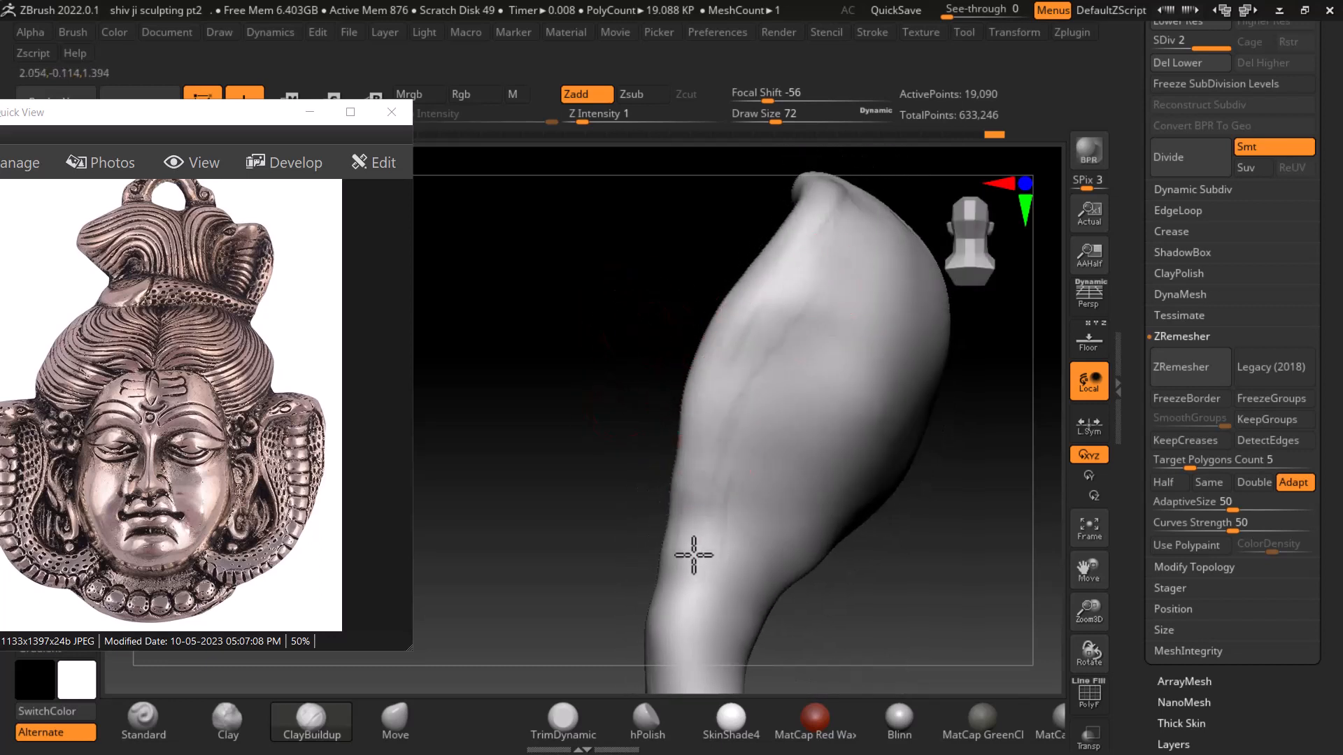
{"action": "key", "text": "shift"}
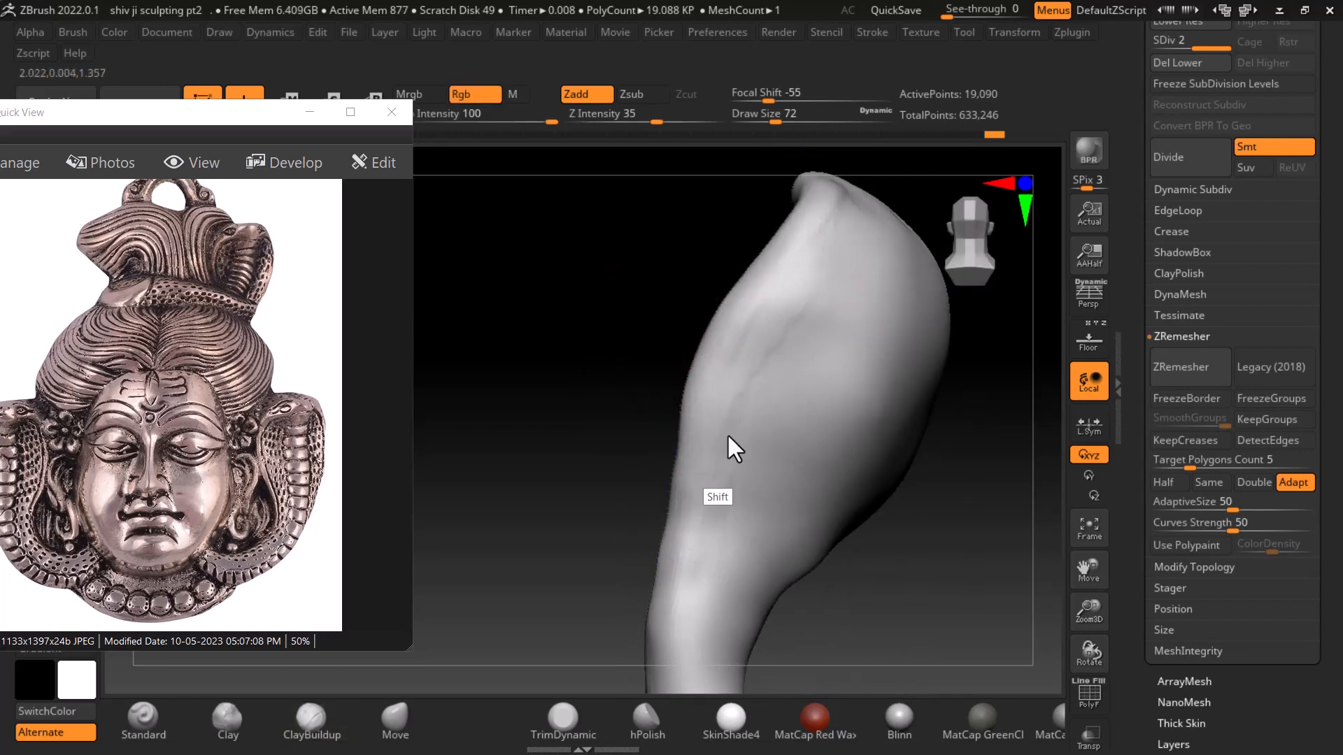
{"action": "right_click_drag", "start_coordinate": [815, 217], "coordinate": [908, 389]}
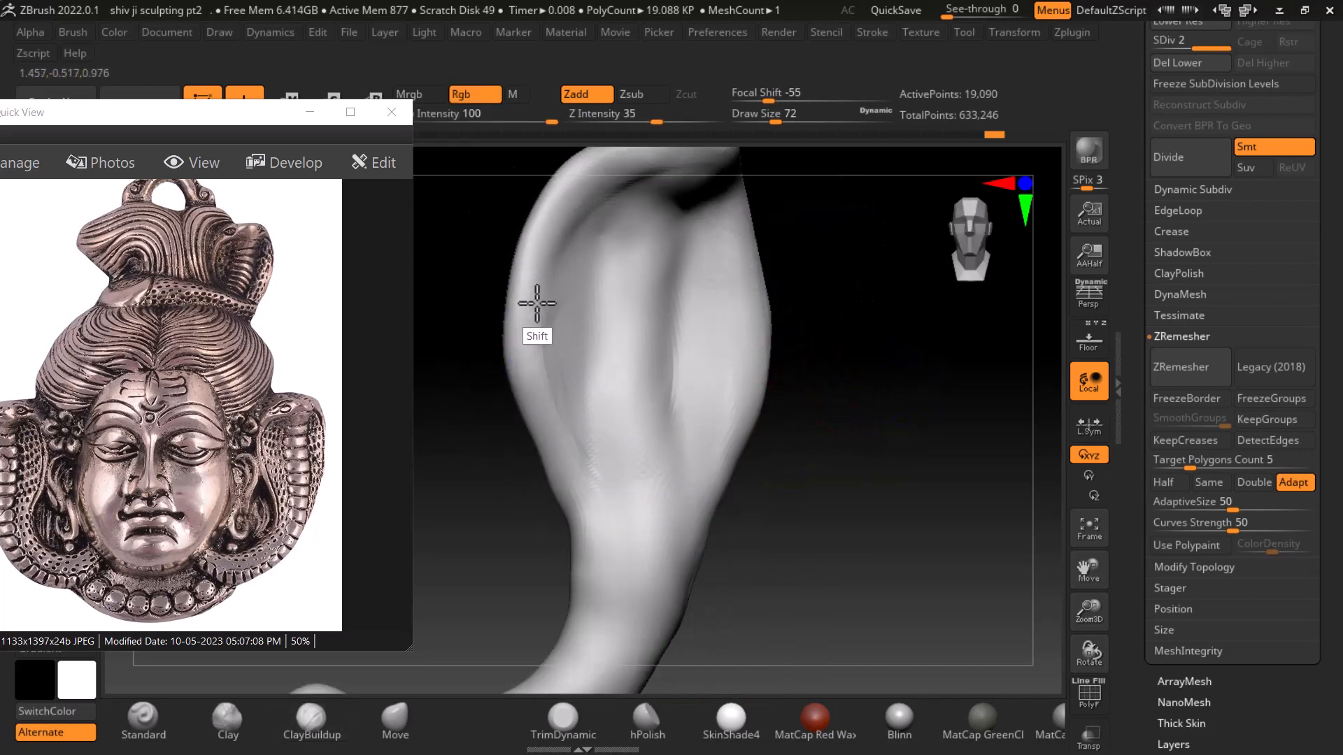
{"action": "mouse_move", "coordinate": [853, 521]}
{"action": "left_mouse_down", "text": "alt"}
{"action": "mouse_move", "coordinate": [833, 522]}
{"action": "mouse_move", "coordinate": [866, 516]}
{"action": "left_mouse_up", "text": "alt"}
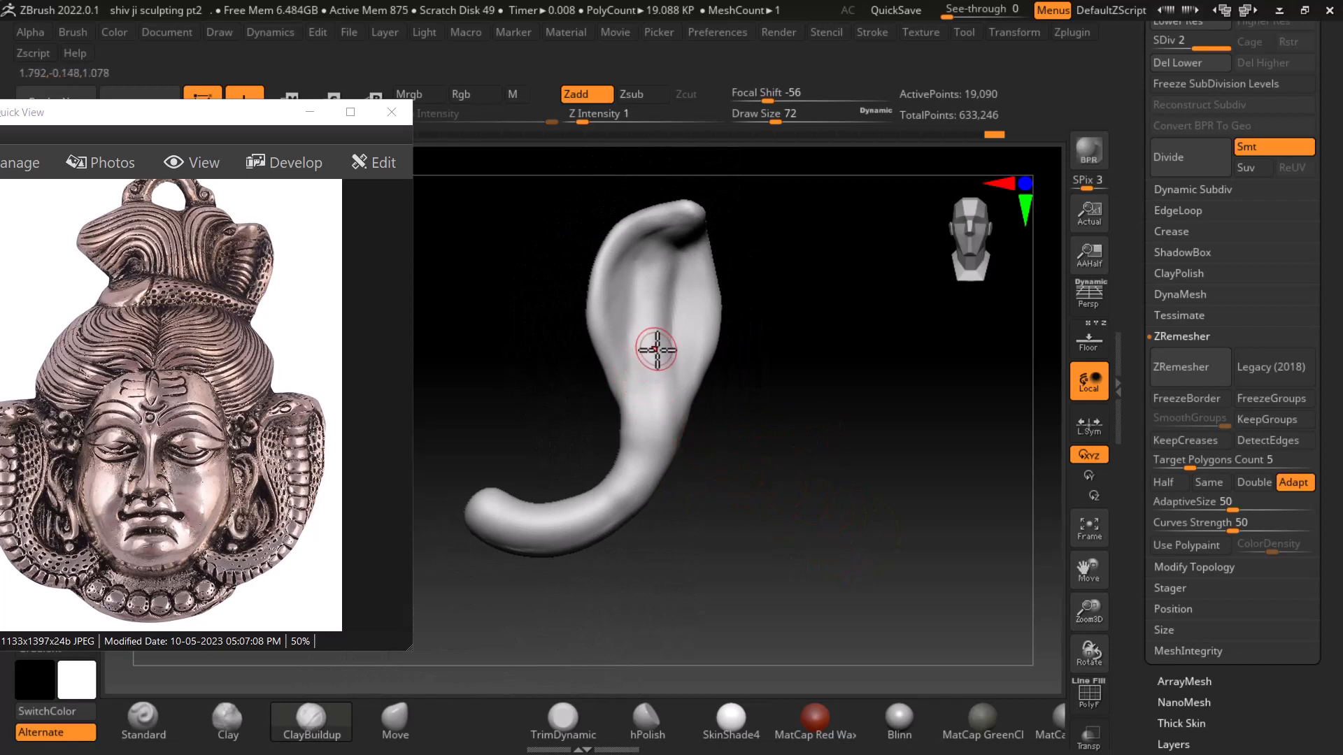
Deepen the area under the snake's head with the ClayBuildup brush, and smooth the hood, neck and curved tail
{"action": "left_click_drag", "start_coordinate": [837, 372], "coordinate": [921, 485]}
{"action": "mouse_move", "coordinate": [769, 357]}
{"action": "left_mouse_down"}
{"action": "mouse_move", "coordinate": [731, 360]}
{"action": "mouse_move", "coordinate": [710, 342]}
{"action": "mouse_move", "coordinate": [744, 337]}
{"action": "left_mouse_up"}
{"action": "left_click_drag", "start_coordinate": [892, 342], "coordinate": [730, 353]}
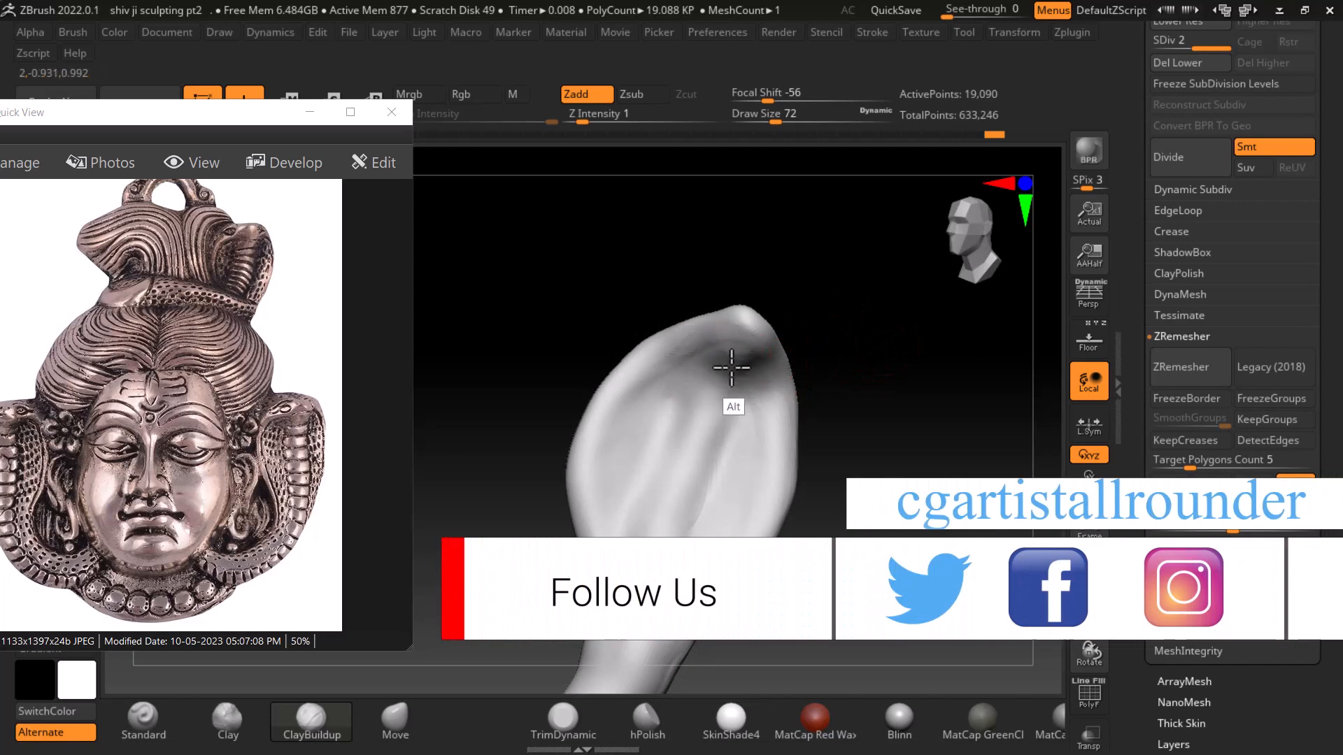
{"action": "key", "text": "shift"}
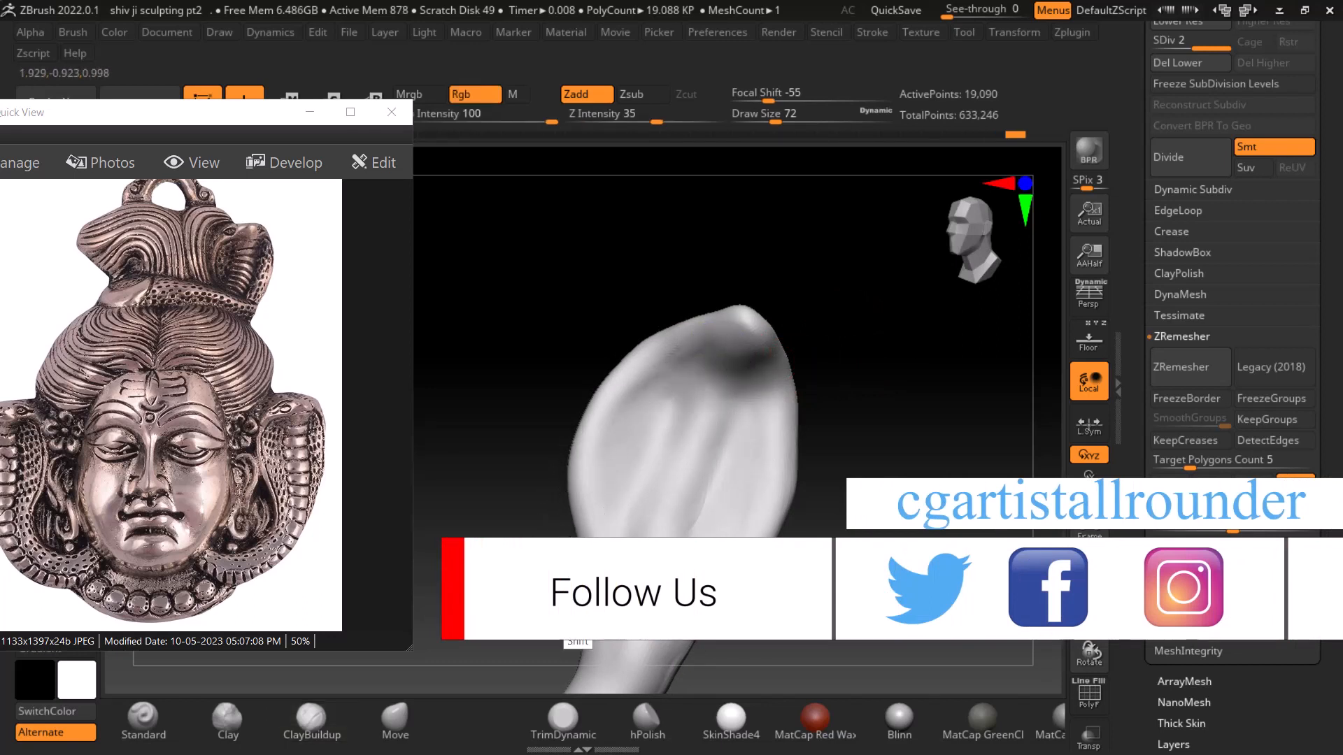
{"action": "mouse_move", "coordinate": [818, 598]}
{"action": "left_mouse_down"}
{"action": "mouse_move", "coordinate": [902, 595]}
{"action": "mouse_move", "coordinate": [849, 584]}
{"action": "mouse_move", "coordinate": [828, 433]}
{"action": "left_mouse_up"}
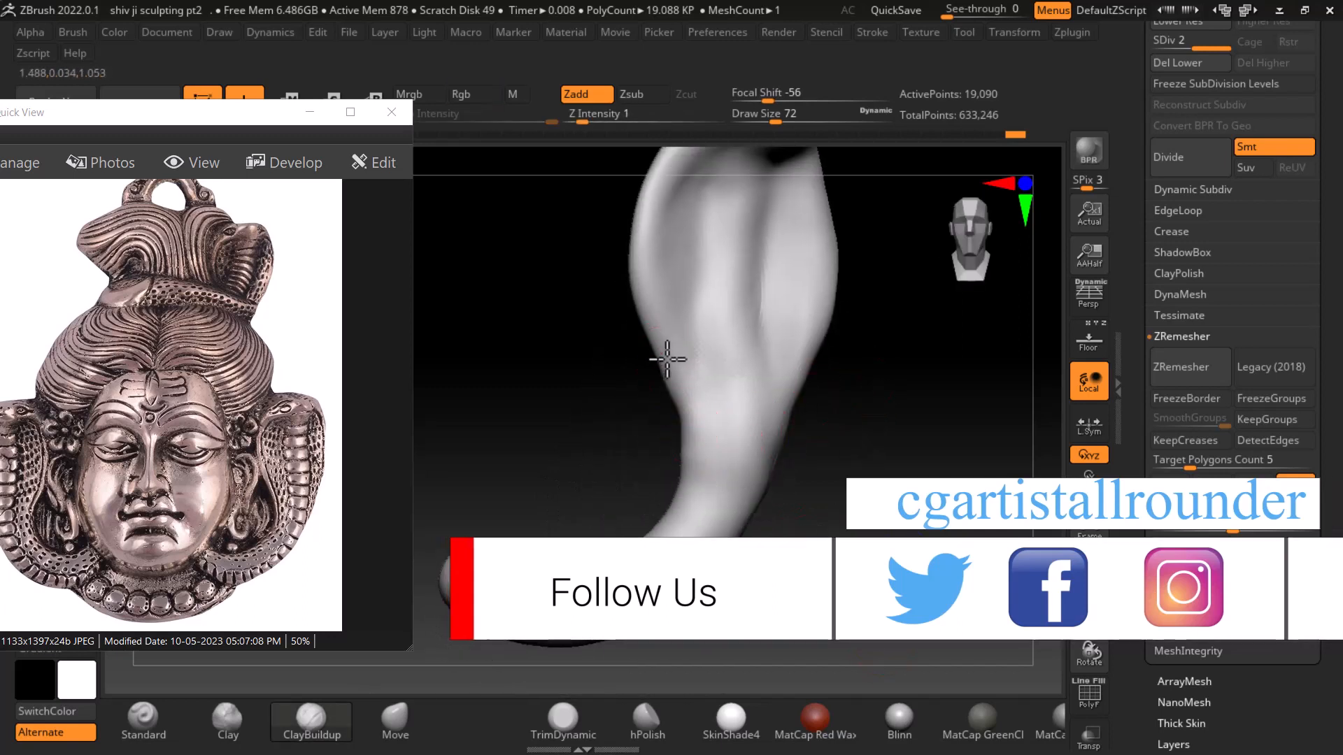
{"action": "key", "text": "shift"}
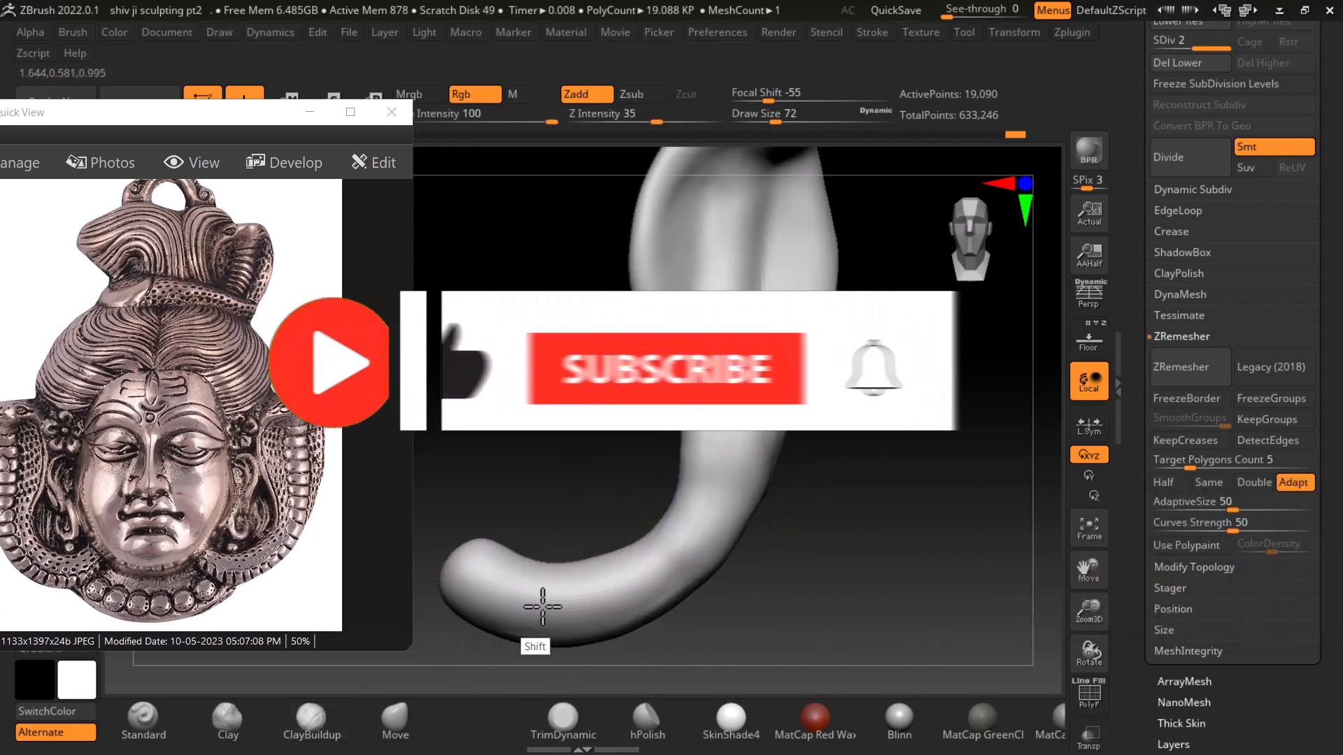
{"action": "left_click_drag", "start_coordinate": [866, 548], "coordinate": [878, 525], "text": "shift"}
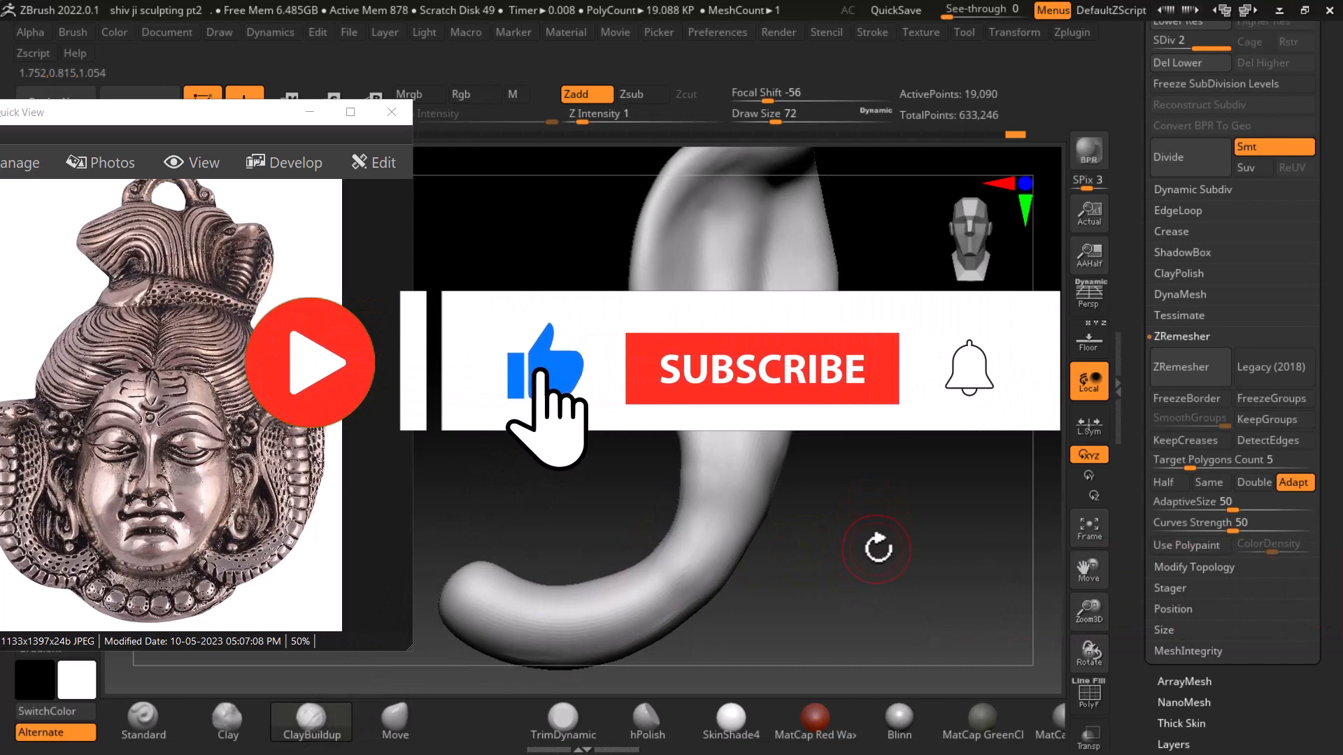
{"action": "left_click_drag", "start_coordinate": [896, 480], "coordinate": [872, 587], "text": "alt"}
{"action": "key", "text": "shift"}
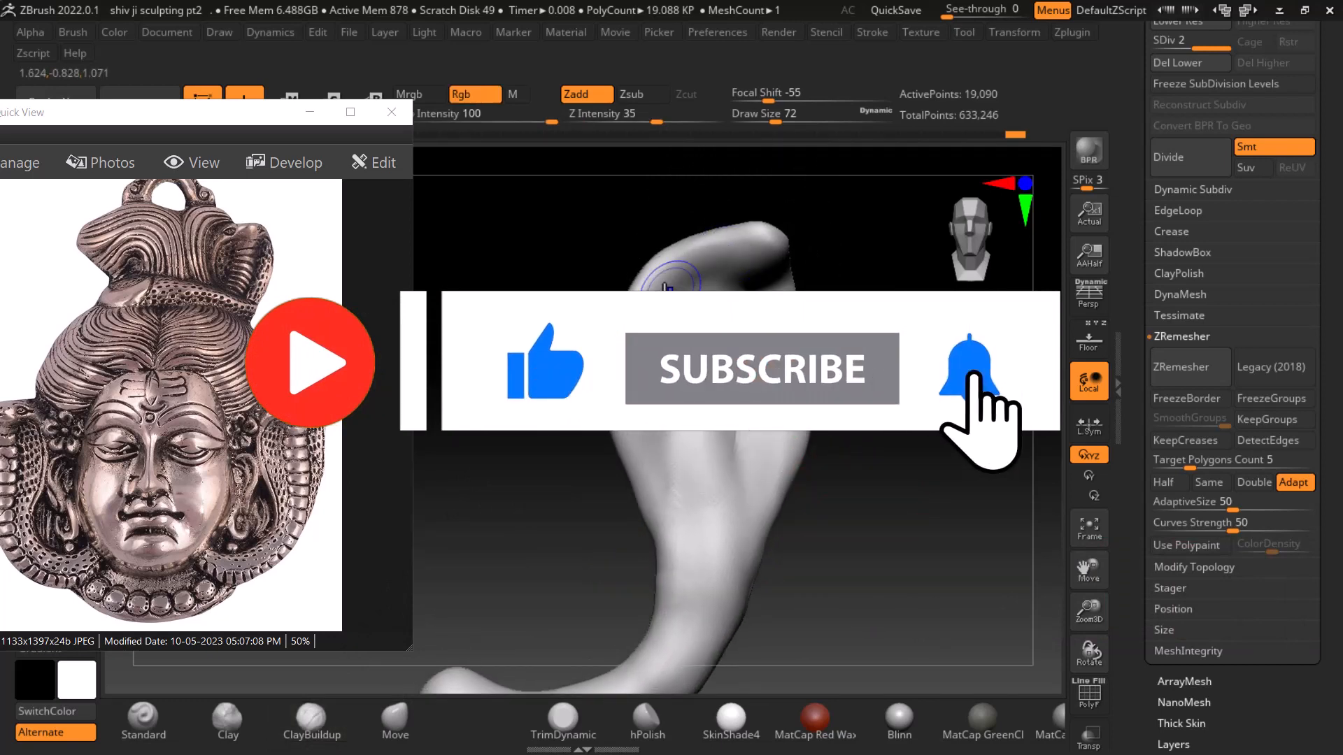
Move the reference photo window off the brush selector so that both stay accessible beside the snake
{"action": "left_click_drag", "start_coordinate": [196, 455], "coordinate": [264, 408]}
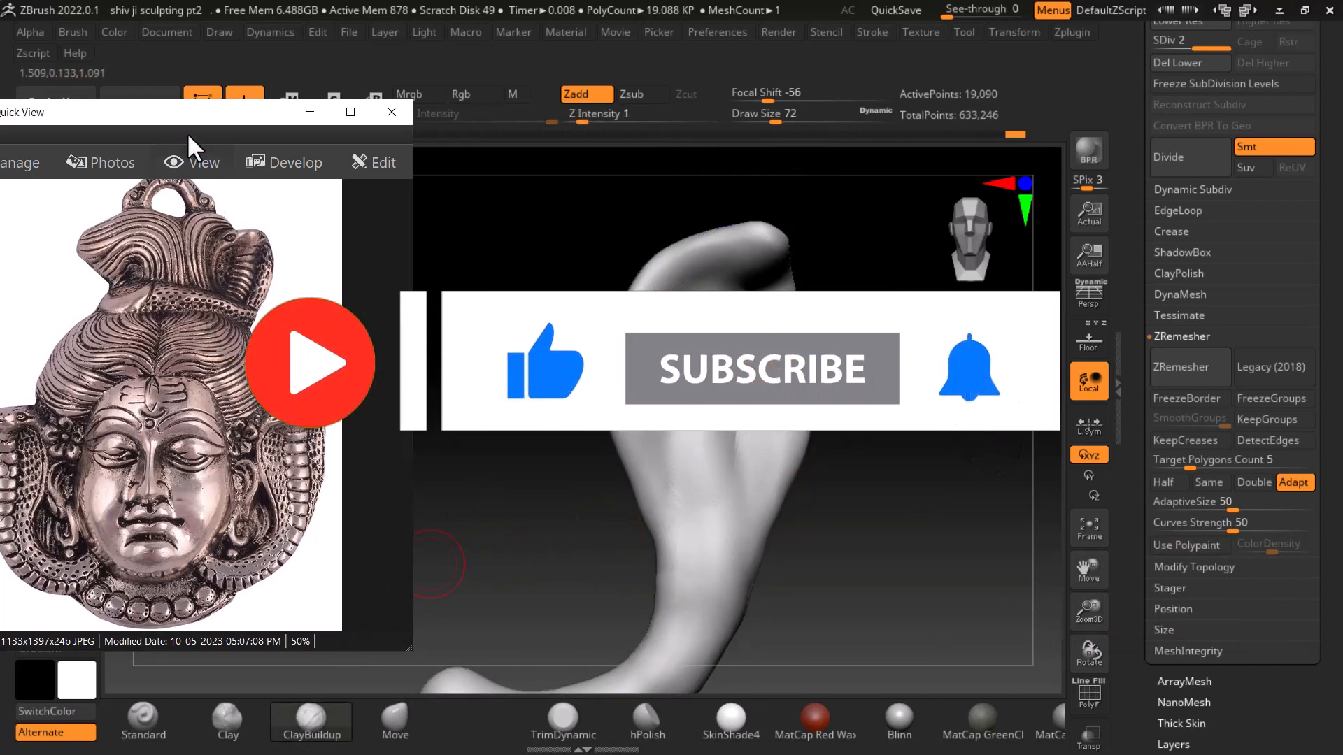
{"action": "left_click_drag", "start_coordinate": [188, 114], "coordinate": [238, 87]}
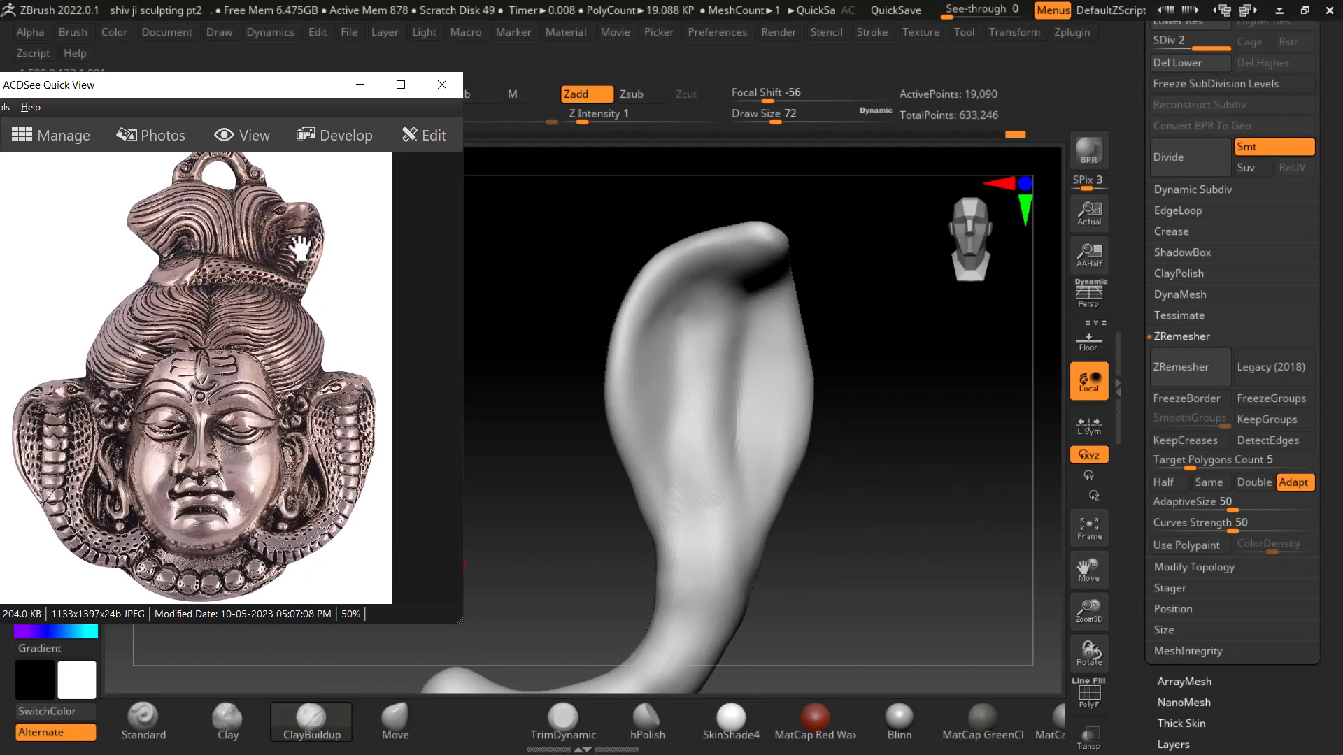
{"action": "left_click_drag", "start_coordinate": [270, 95], "coordinate": [307, 326]}
Choose the DamStandard brush and raise the snake mesh to subdivision level 3
{"action": "left_click", "coordinate": [58, 162]}
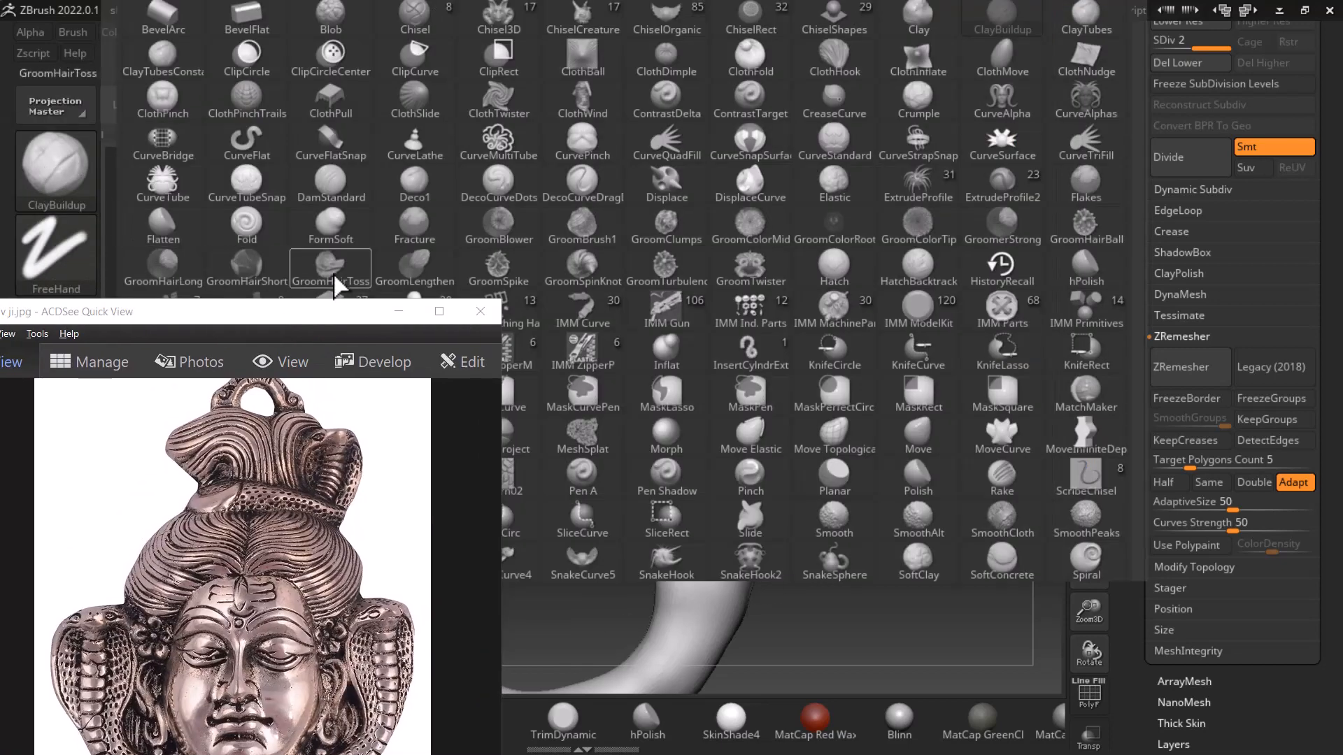
{"action": "key", "text": "d"}
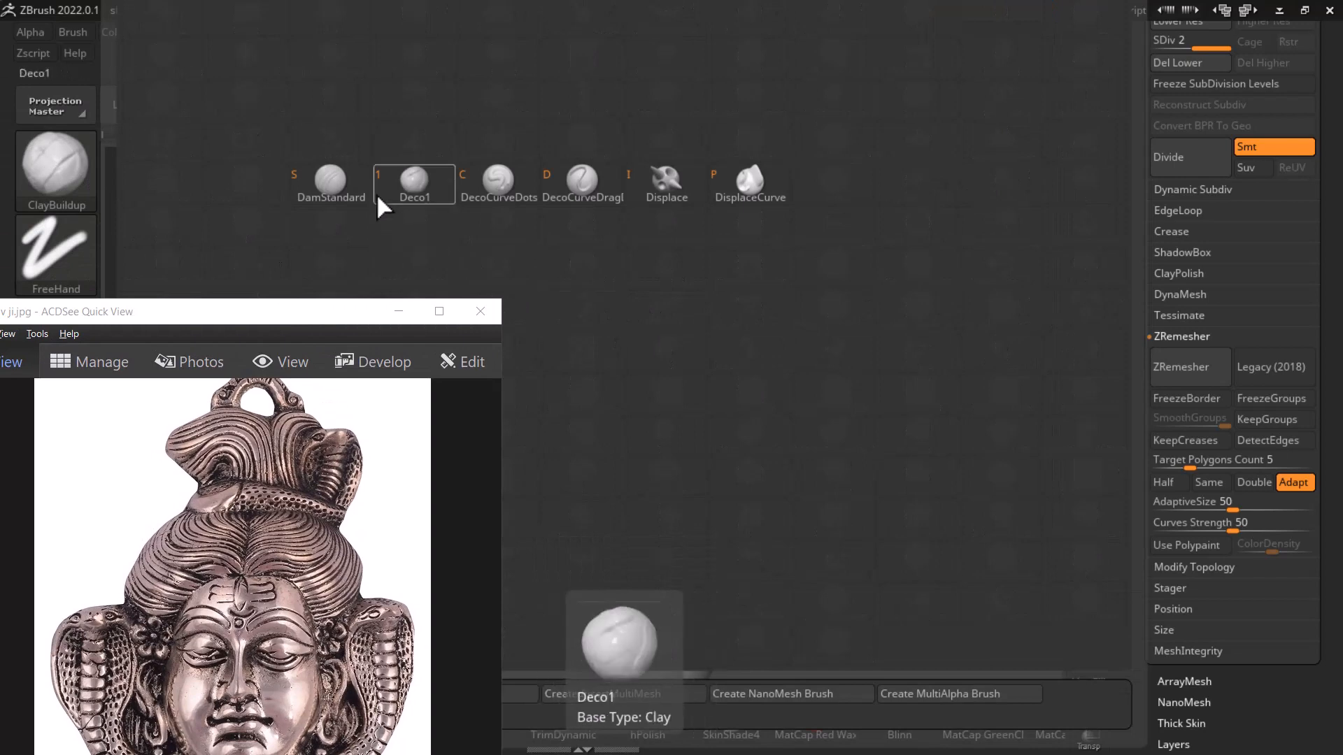
{"action": "left_click", "coordinate": [331, 193]}
{"action": "left_click_drag", "start_coordinate": [914, 434], "coordinate": [888, 363]}
{"action": "key", "text": "d"}
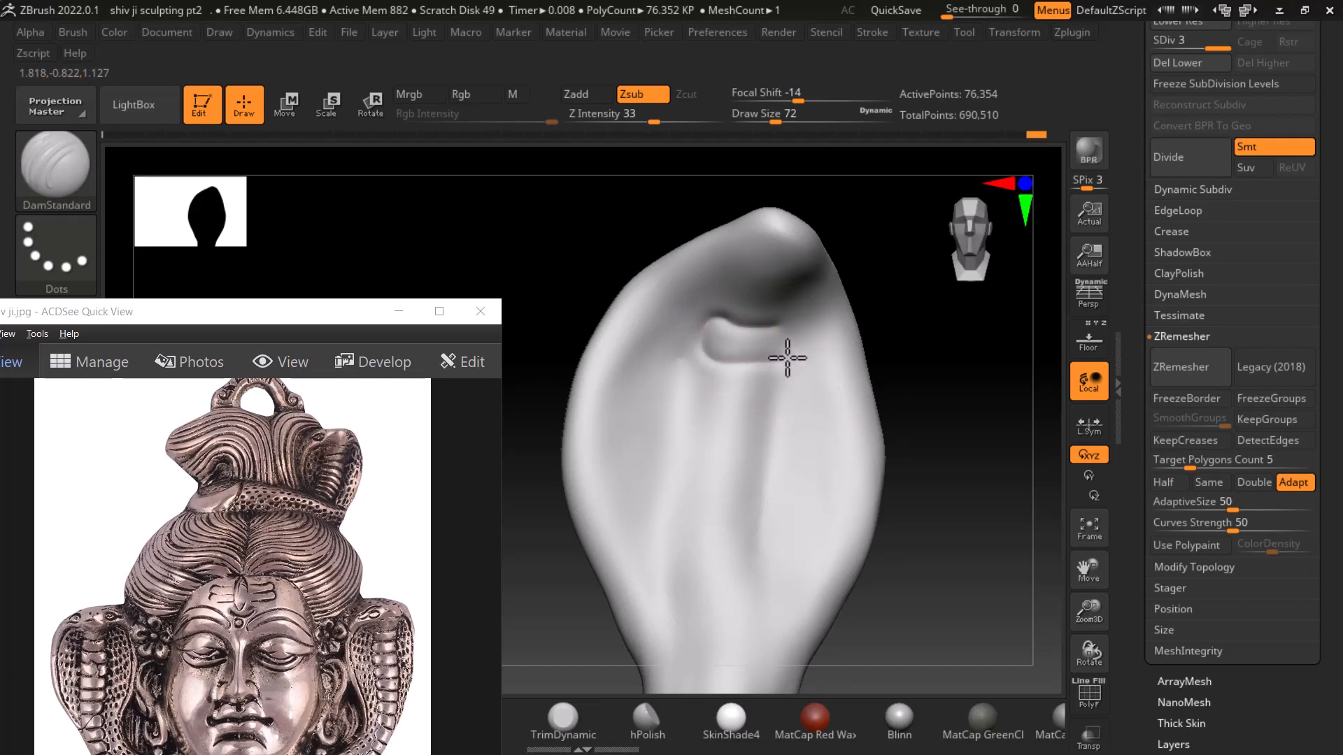
Carve the cross grooves between the belly plates from beneath the head down to the neck, following the reference image
{"action": "mouse_move", "coordinate": [925, 409]}
{"action": "left_mouse_down"}
{"action": "mouse_move", "coordinate": [854, 389]}
{"action": "mouse_move", "coordinate": [991, 401]}
{"action": "mouse_move", "coordinate": [992, 471]}
{"action": "mouse_move", "coordinate": [980, 417]}
{"action": "left_mouse_up"}
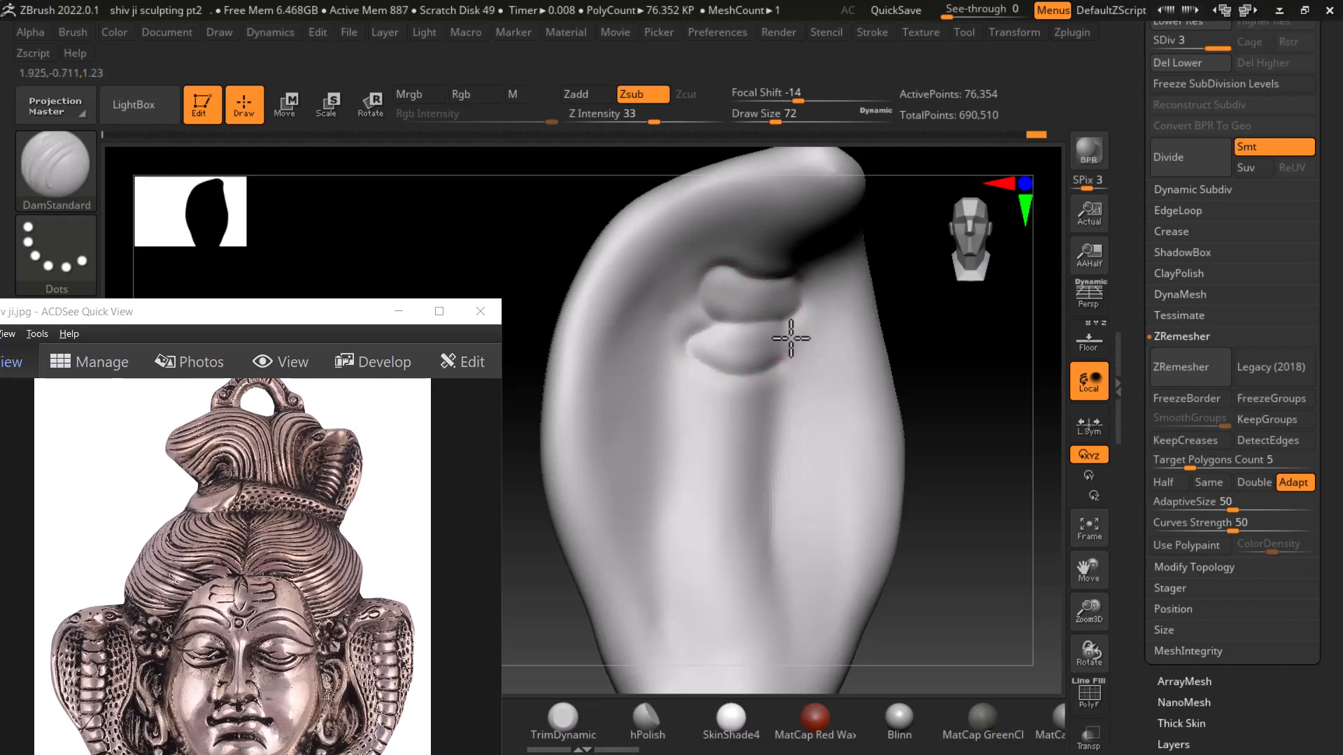
{"action": "mouse_move", "coordinate": [965, 430]}
{"action": "left_mouse_down"}
{"action": "mouse_move", "coordinate": [930, 401]}
{"action": "mouse_move", "coordinate": [932, 383]}
{"action": "mouse_move", "coordinate": [956, 381]}
{"action": "mouse_move", "coordinate": [1021, 441]}
{"action": "mouse_move", "coordinate": [965, 384]}
{"action": "left_mouse_up"}
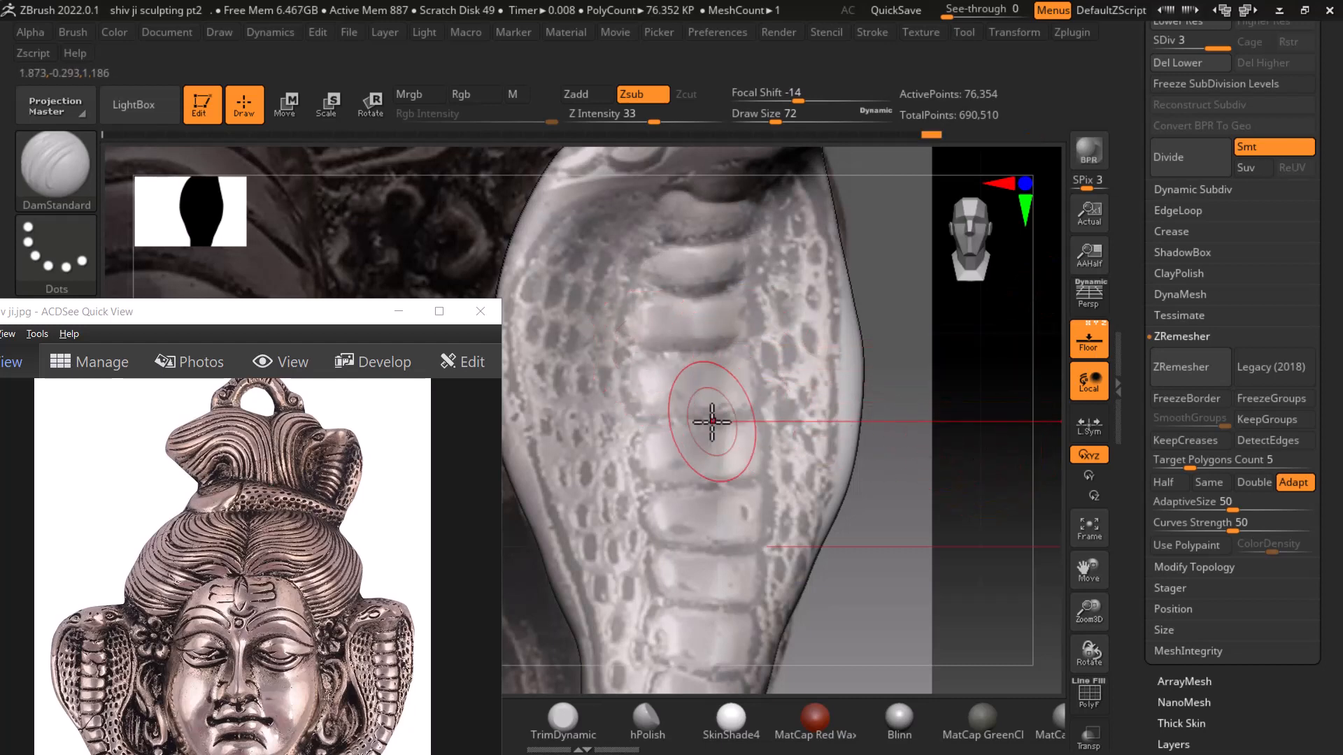
{"action": "left_click_drag", "start_coordinate": [751, 413], "coordinate": [841, 410]}
{"action": "left_click_drag", "start_coordinate": [932, 502], "coordinate": [948, 385], "text": "alt"}
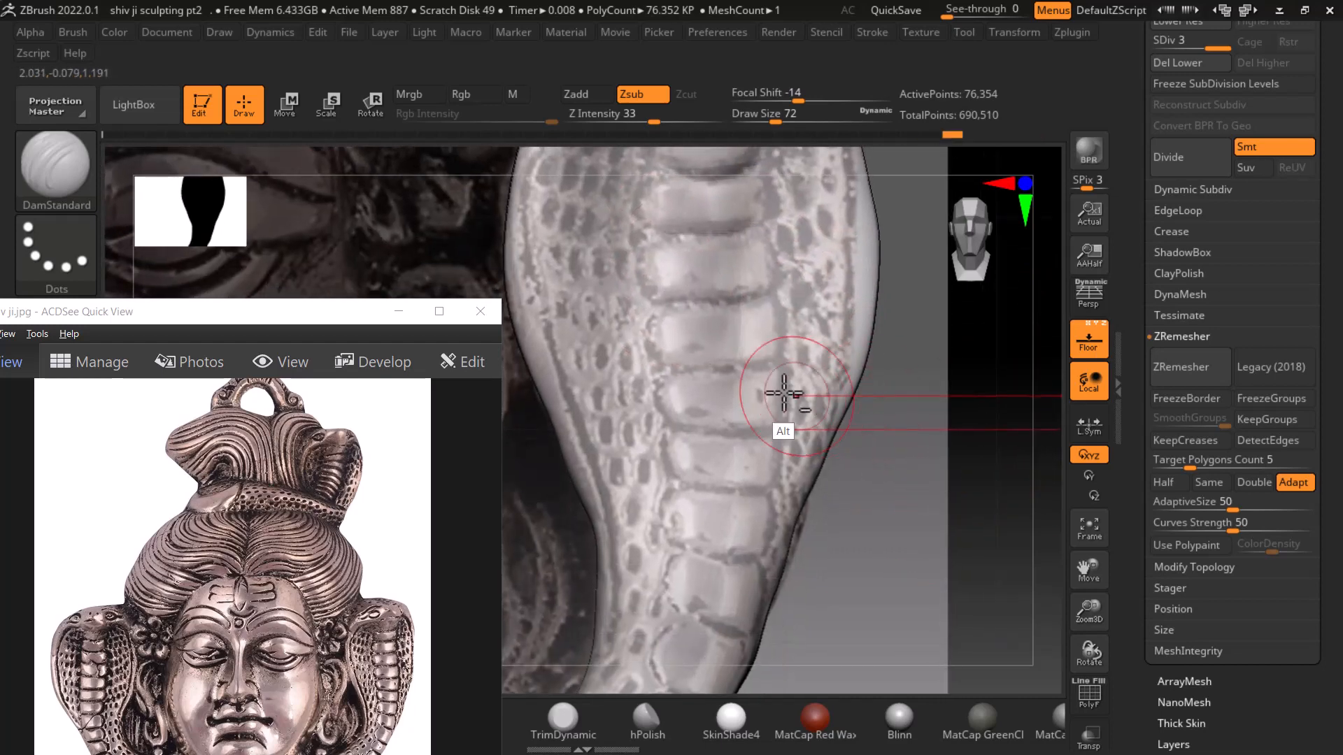
{"action": "left_click_drag", "start_coordinate": [667, 369], "coordinate": [833, 367]}
{"action": "left_click_drag", "start_coordinate": [668, 426], "coordinate": [840, 430]}
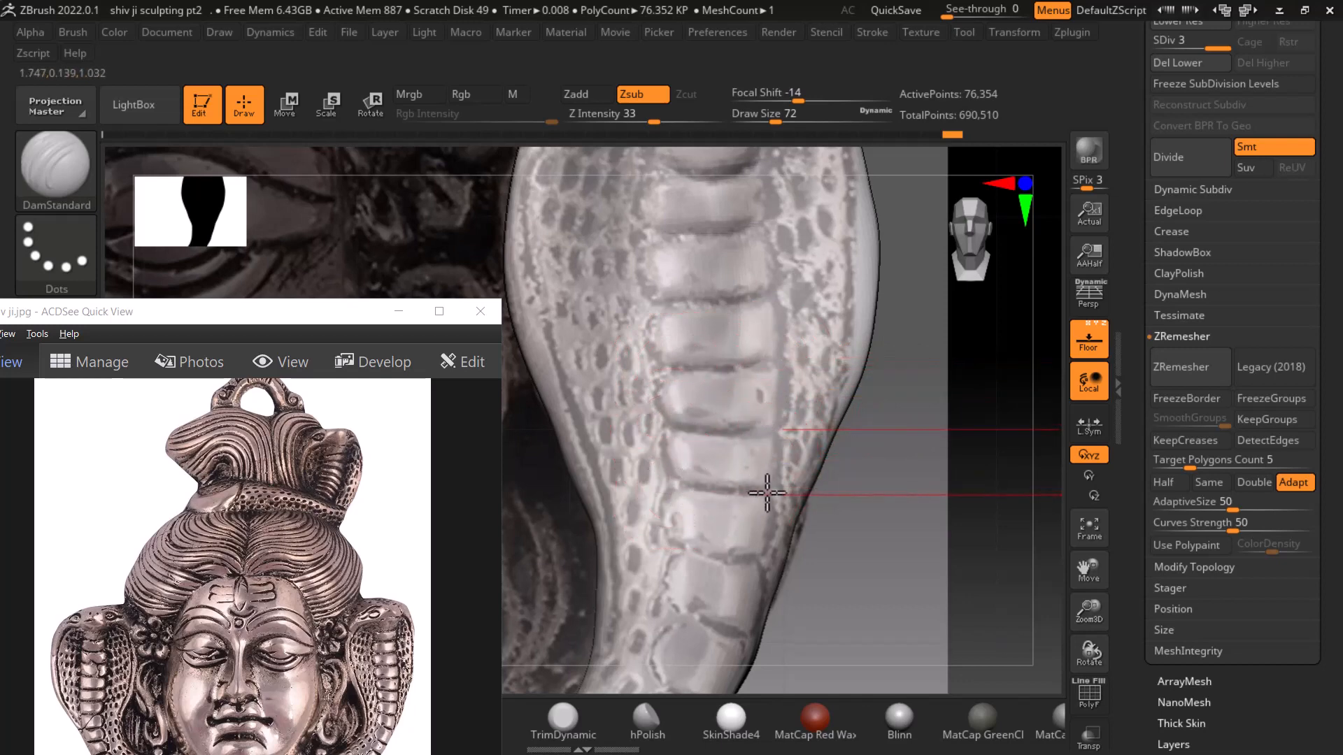
{"action": "mouse_move", "coordinate": [929, 534]}
{"action": "left_mouse_down"}
{"action": "mouse_move", "coordinate": [737, 440]}
{"action": "mouse_move", "coordinate": [735, 425]}
{"action": "mouse_move", "coordinate": [734, 532]}
{"action": "mouse_move", "coordinate": [683, 549]}
{"action": "mouse_move", "coordinate": [734, 578]}
{"action": "left_mouse_up"}
Turn off local transformations and compare the carved belly grooves with the reference image behind the snake
{"action": "left_click", "coordinate": [1088, 341]}
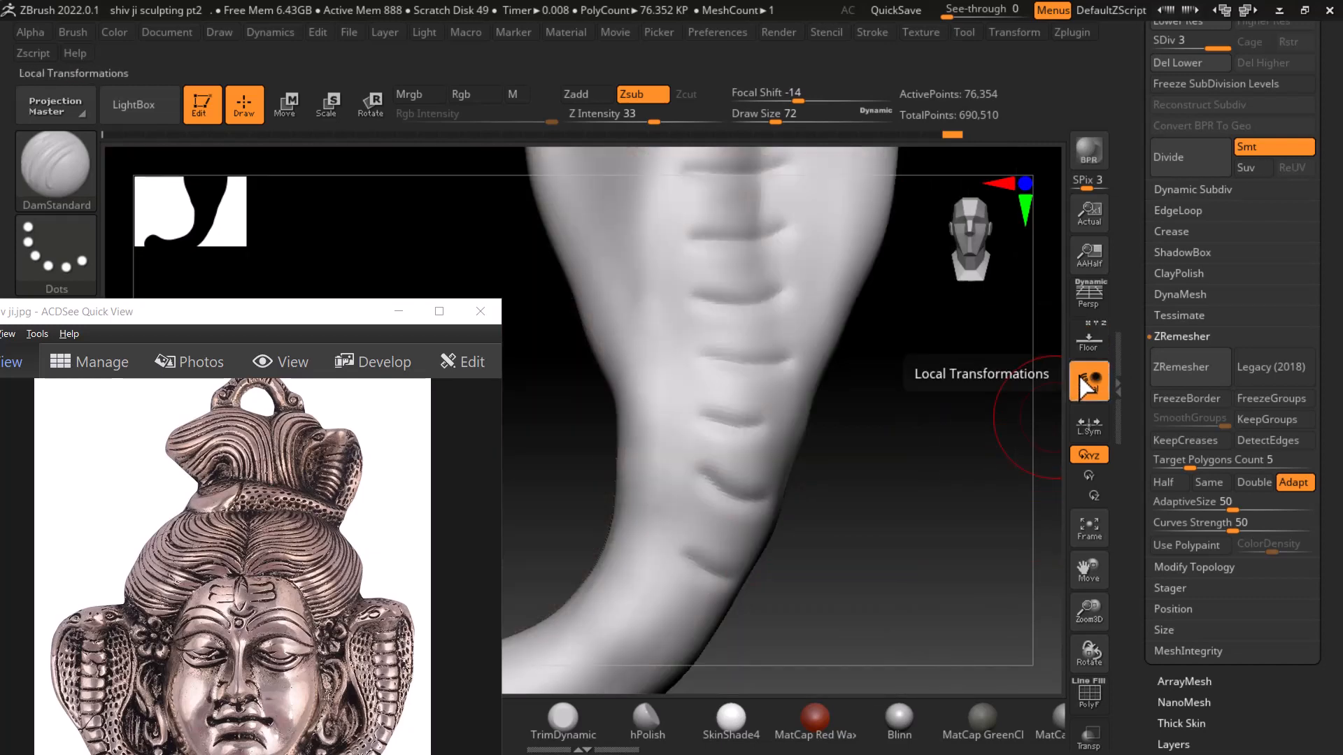
{"action": "left_click", "coordinate": [1091, 381]}
{"action": "left_click", "coordinate": [1095, 341]}
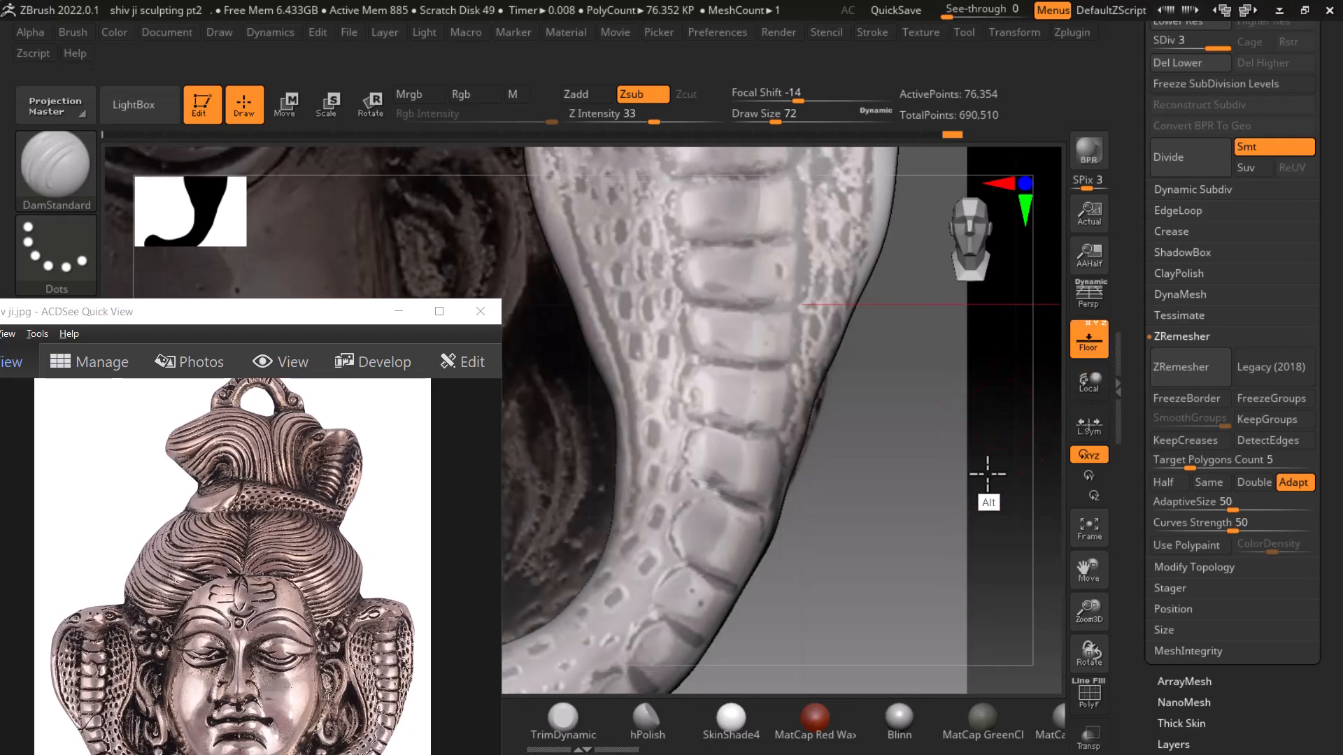
{"action": "left_click_drag", "start_coordinate": [986, 474], "coordinate": [930, 687], "text": "alt"}
{"action": "left_click", "coordinate": [1090, 342]}
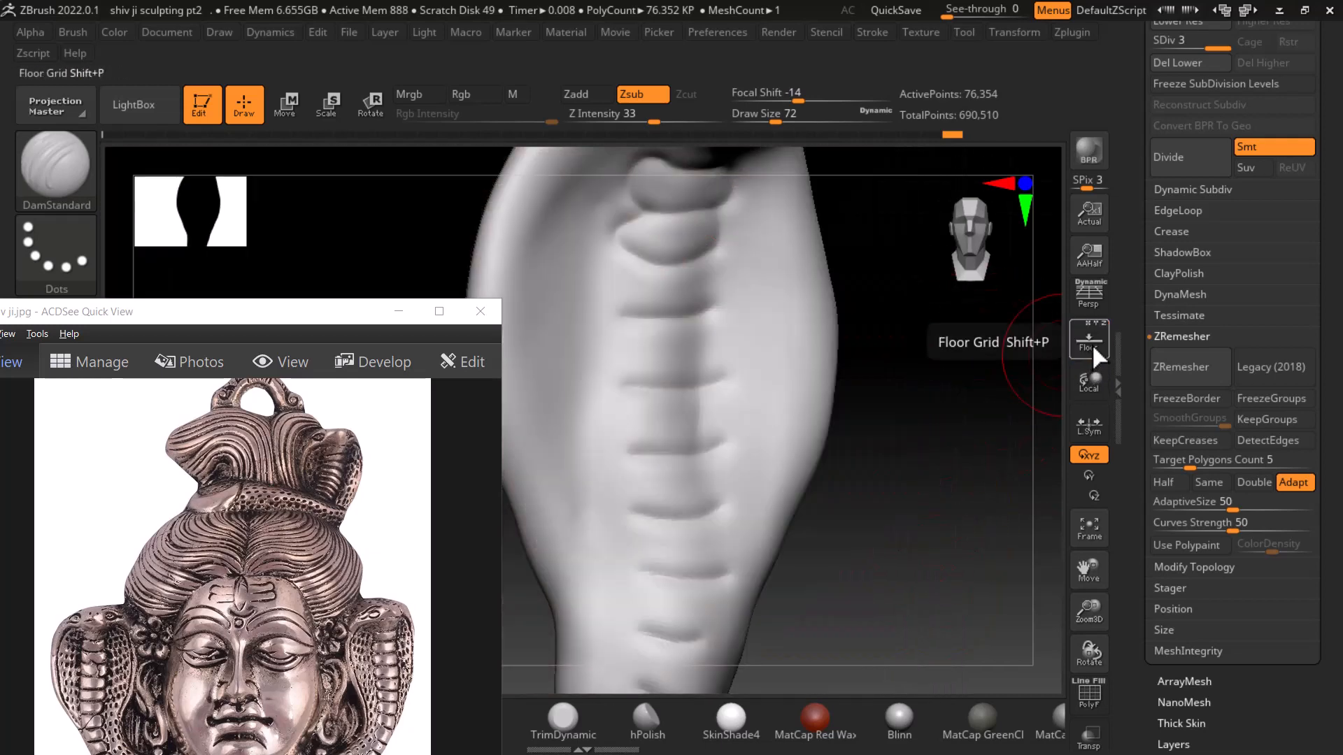
{"action": "left_click", "coordinate": [1091, 343]}
{"action": "left_click", "coordinate": [1092, 343]}
{"action": "left_click", "coordinate": [1093, 343]}
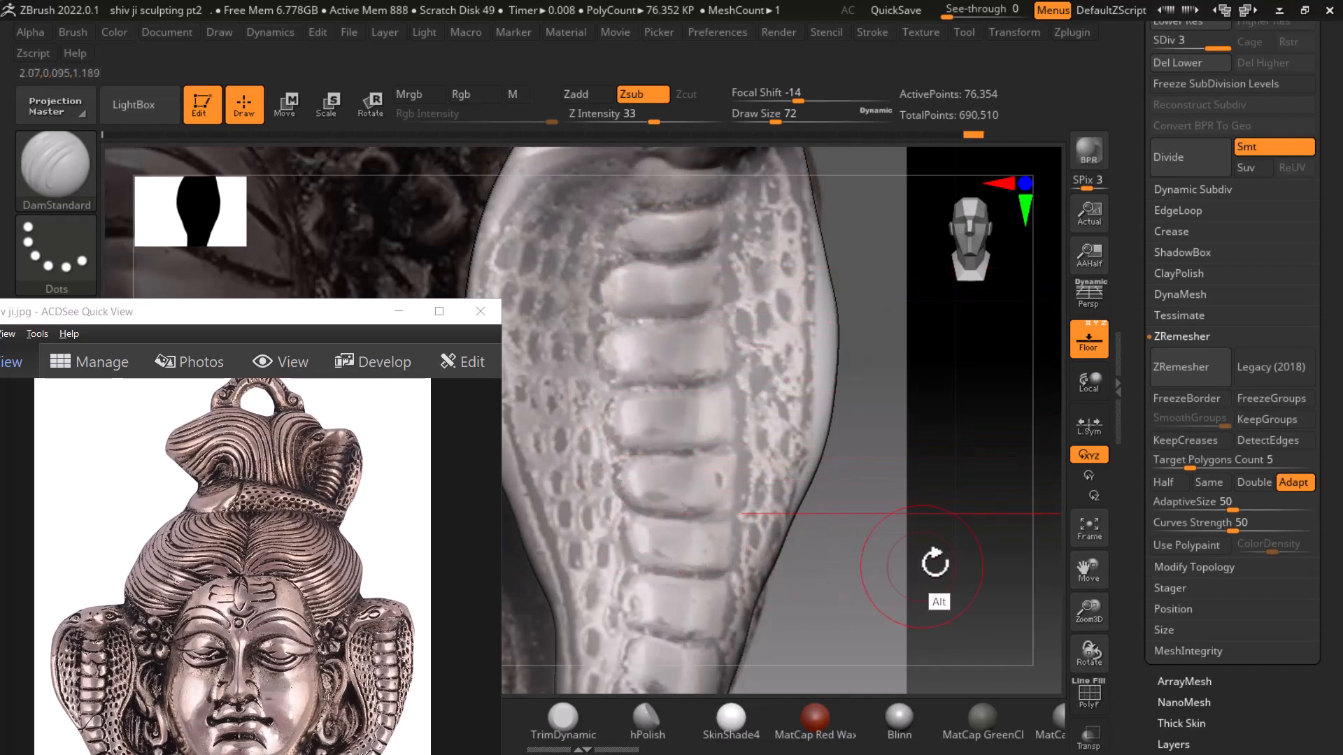
Carve the inner edges and dividing grooves of the belly plates down the neck and around the curved tail, tracing the reference
{"action": "left_click_drag", "start_coordinate": [935, 560], "coordinate": [707, 392]}
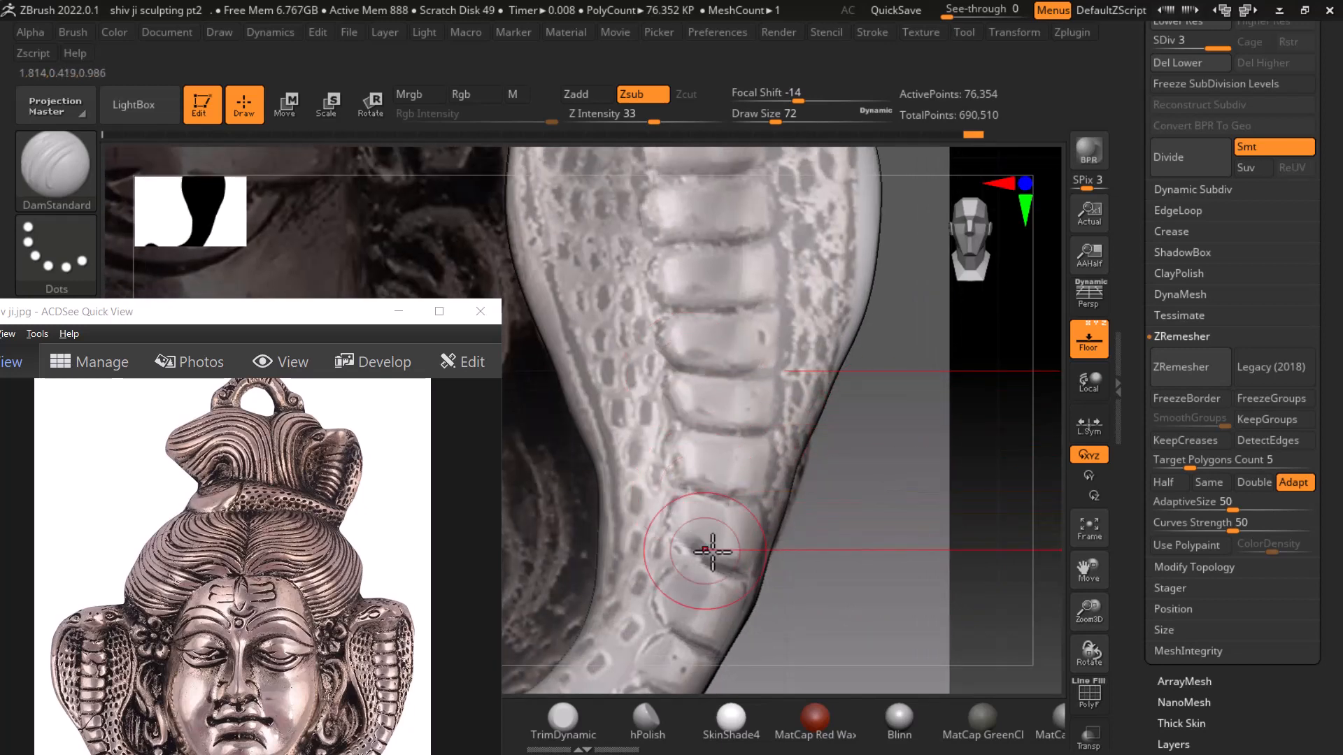
{"action": "left_click_drag", "start_coordinate": [909, 391], "coordinate": [863, 314]}
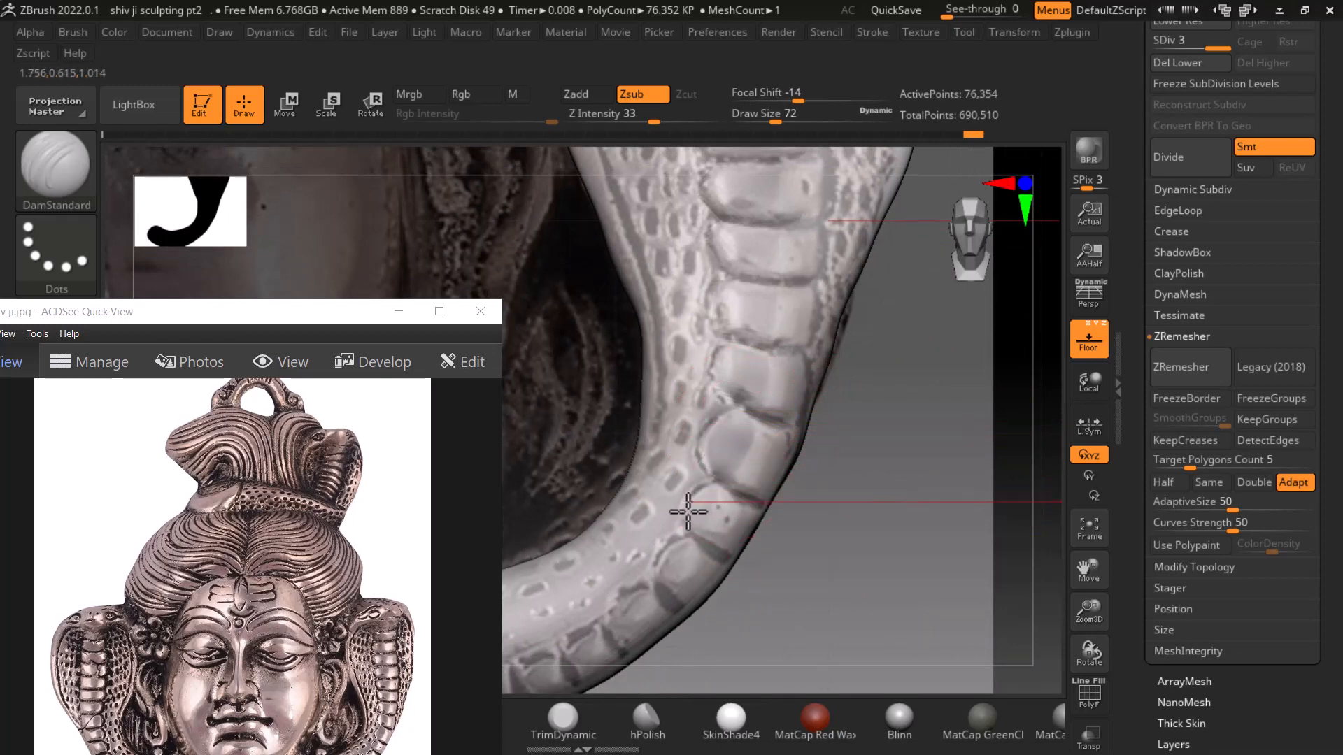
{"action": "left_click_drag", "start_coordinate": [830, 570], "coordinate": [725, 453]}
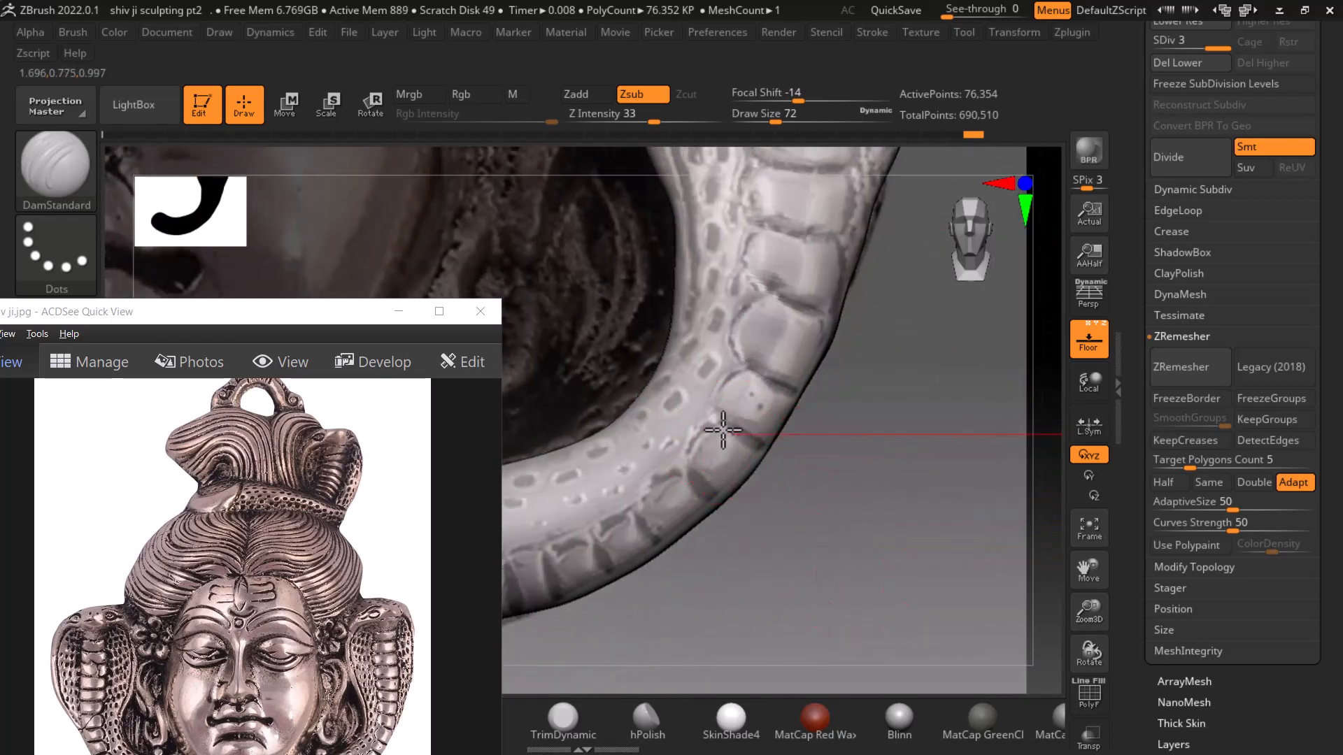
{"action": "left_click_drag", "start_coordinate": [786, 514], "coordinate": [776, 413]}
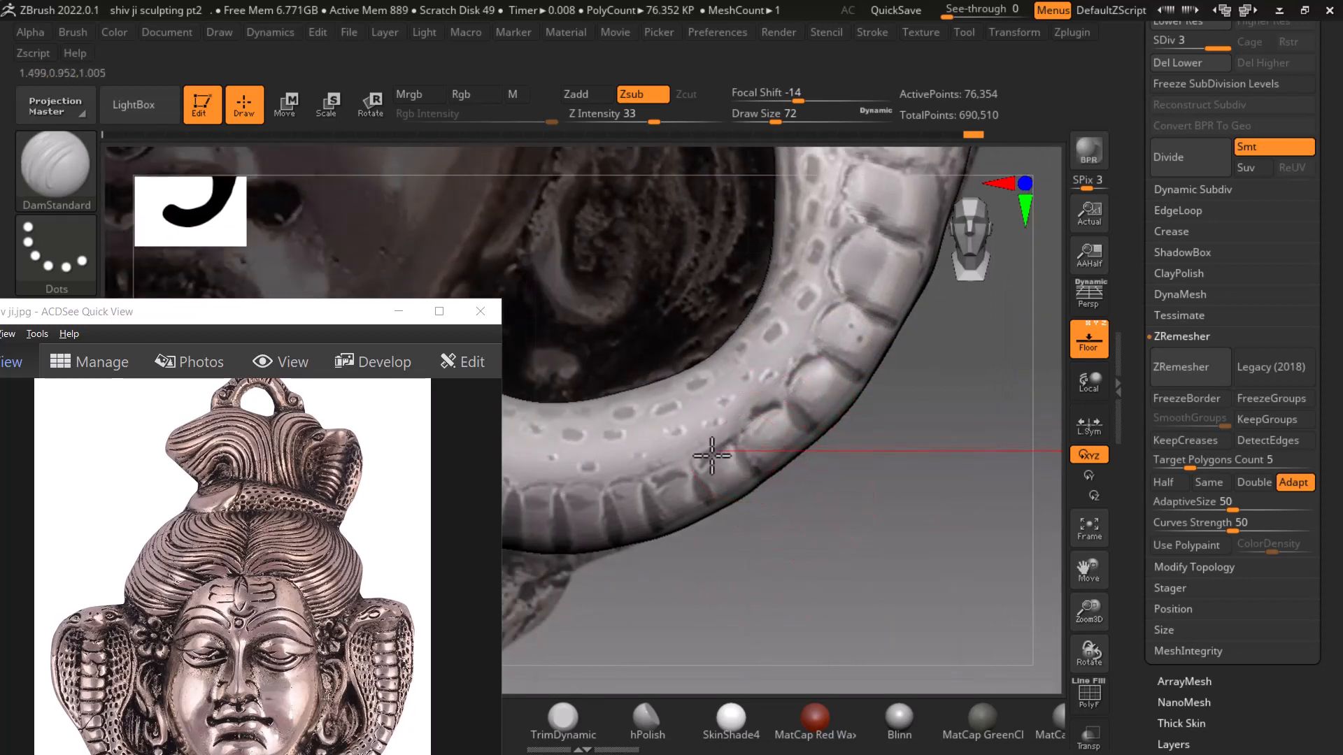
{"action": "mouse_move", "coordinate": [713, 509]}
{"action": "left_mouse_down"}
{"action": "mouse_move", "coordinate": [846, 510]}
{"action": "mouse_move", "coordinate": [782, 445]}
{"action": "left_mouse_up"}
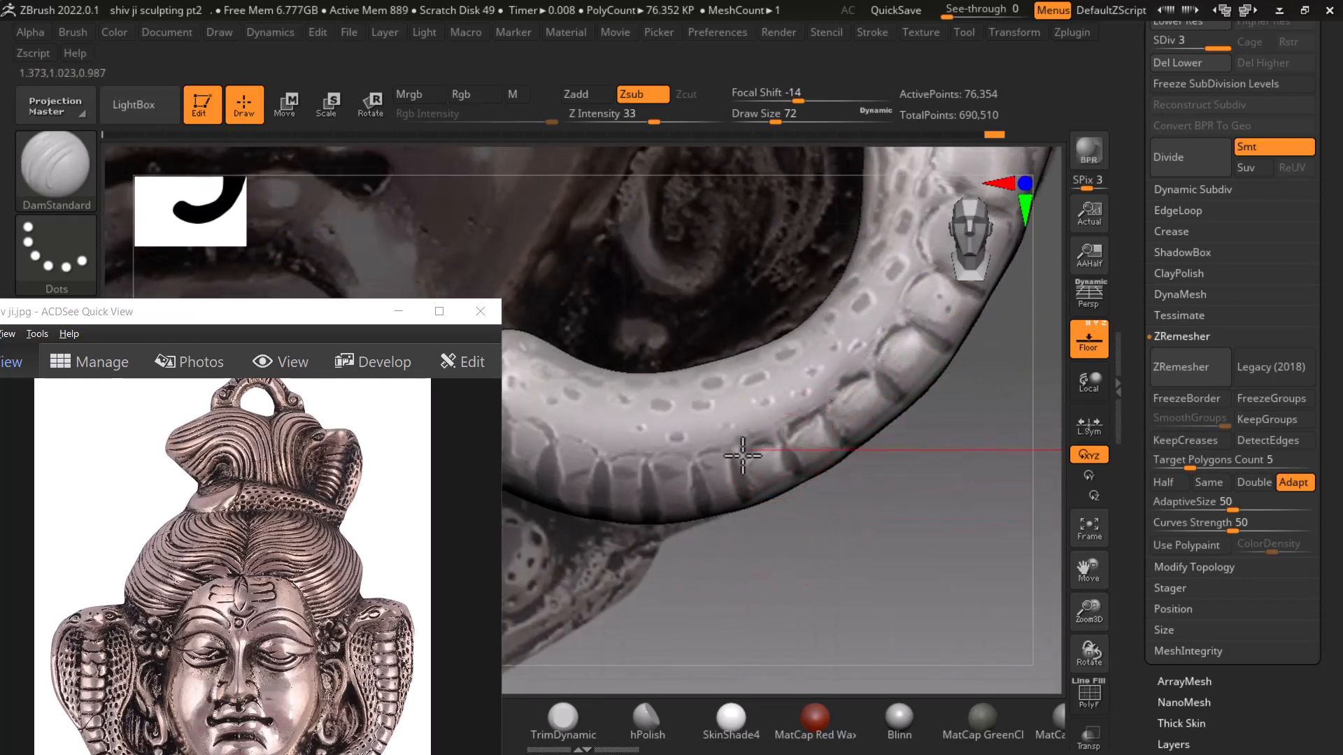
{"action": "left_click_drag", "start_coordinate": [765, 514], "coordinate": [790, 548]}
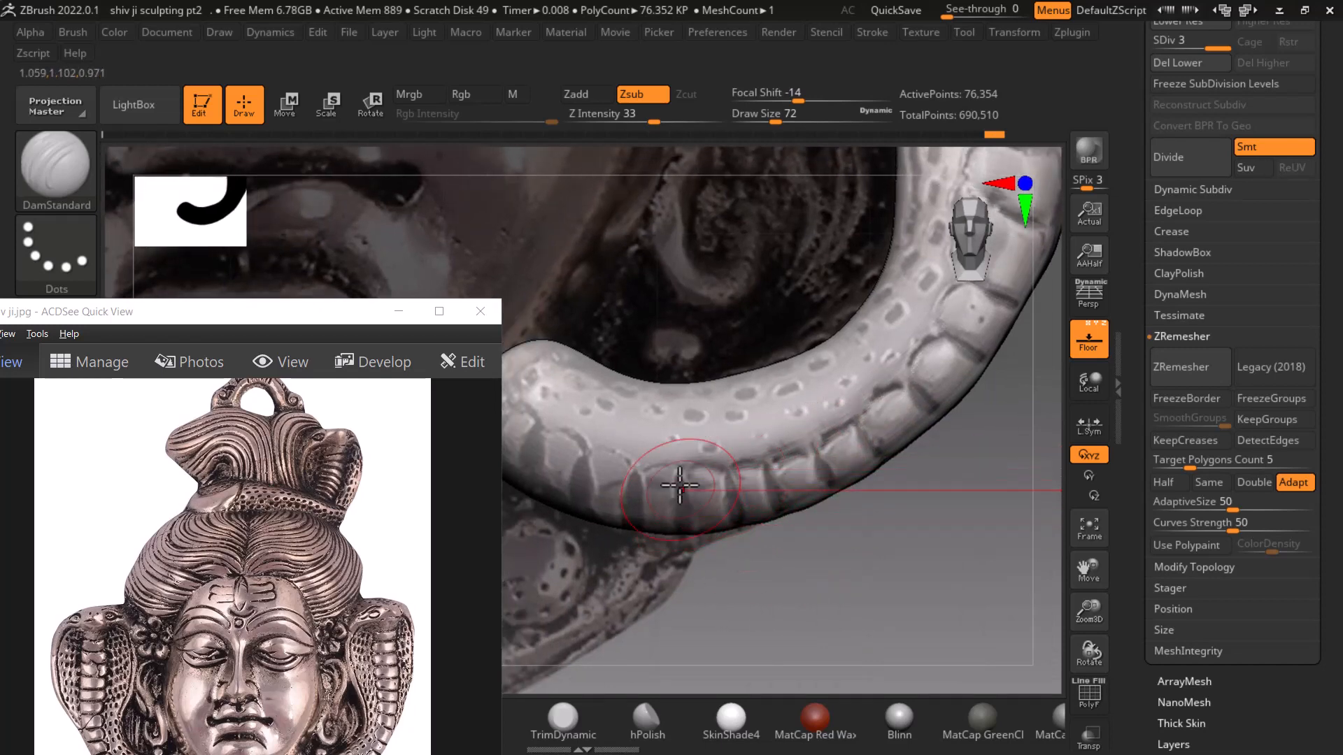
{"action": "mouse_move", "coordinate": [640, 533]}
{"action": "left_mouse_down"}
{"action": "mouse_move", "coordinate": [720, 612]}
{"action": "mouse_move", "coordinate": [721, 503]}
{"action": "left_mouse_up"}
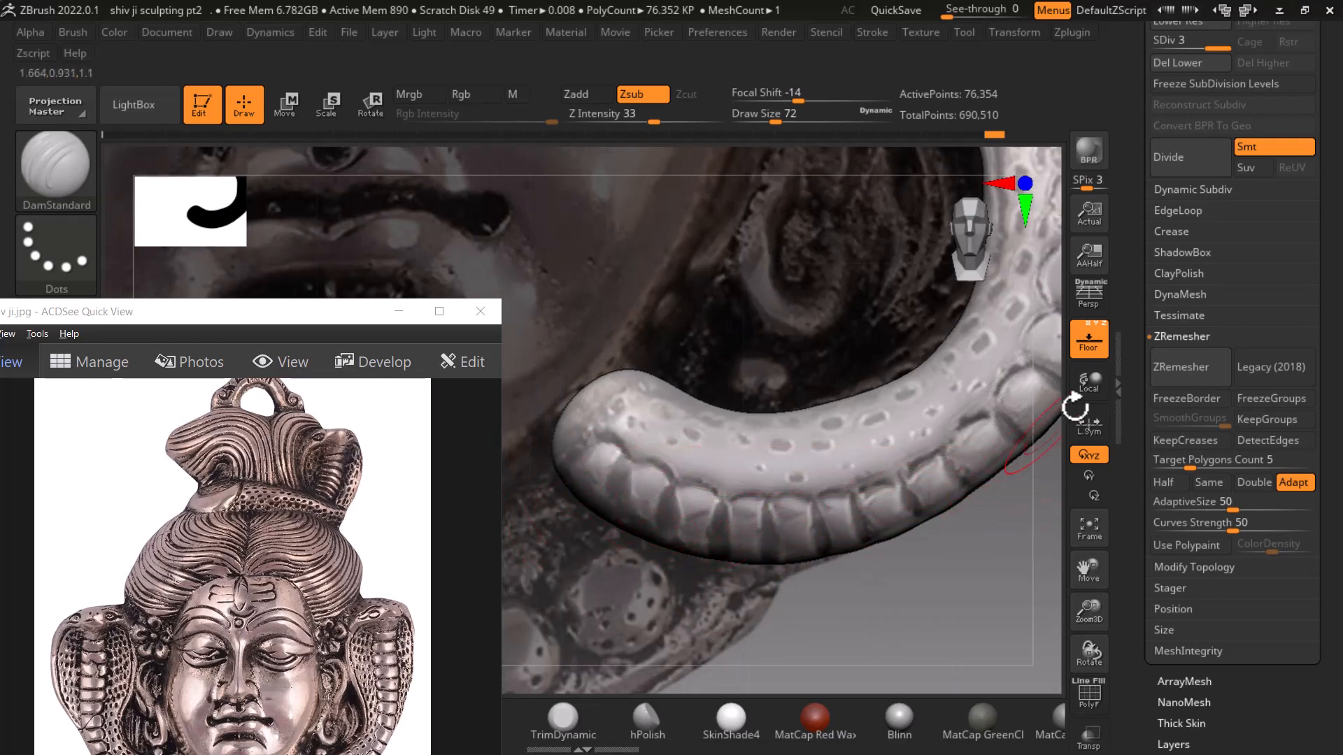
{"action": "left_click", "coordinate": [1089, 343]}
{"action": "mouse_move", "coordinate": [965, 555]}
{"action": "left_mouse_down"}
{"action": "mouse_move", "coordinate": [905, 539]}
{"action": "mouse_move", "coordinate": [965, 570]}
{"action": "mouse_move", "coordinate": [938, 688]}
{"action": "mouse_move", "coordinate": [947, 573]}
{"action": "mouse_move", "coordinate": [1006, 463]}
{"action": "left_mouse_up"}
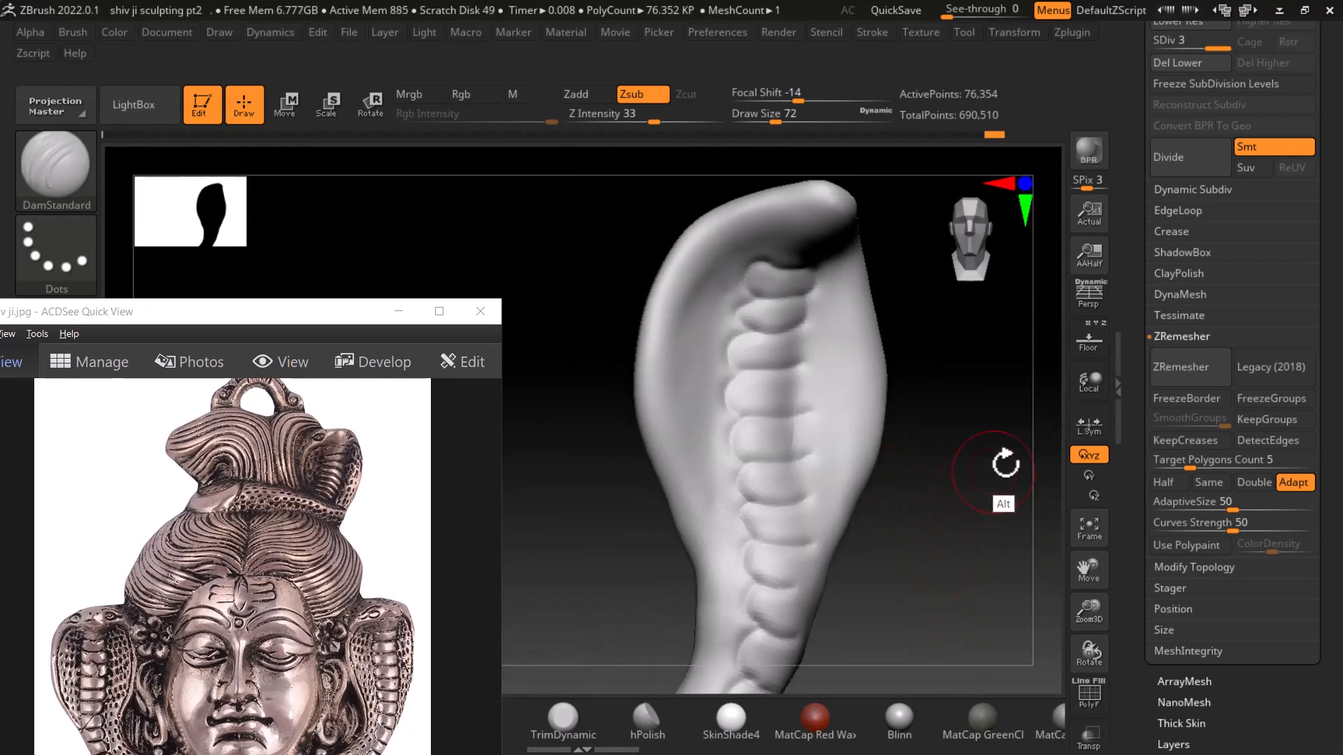
Trace the outer edge of the belly plates from the hood down to the neck over the reference image
{"action": "left_click", "coordinate": [1096, 347]}
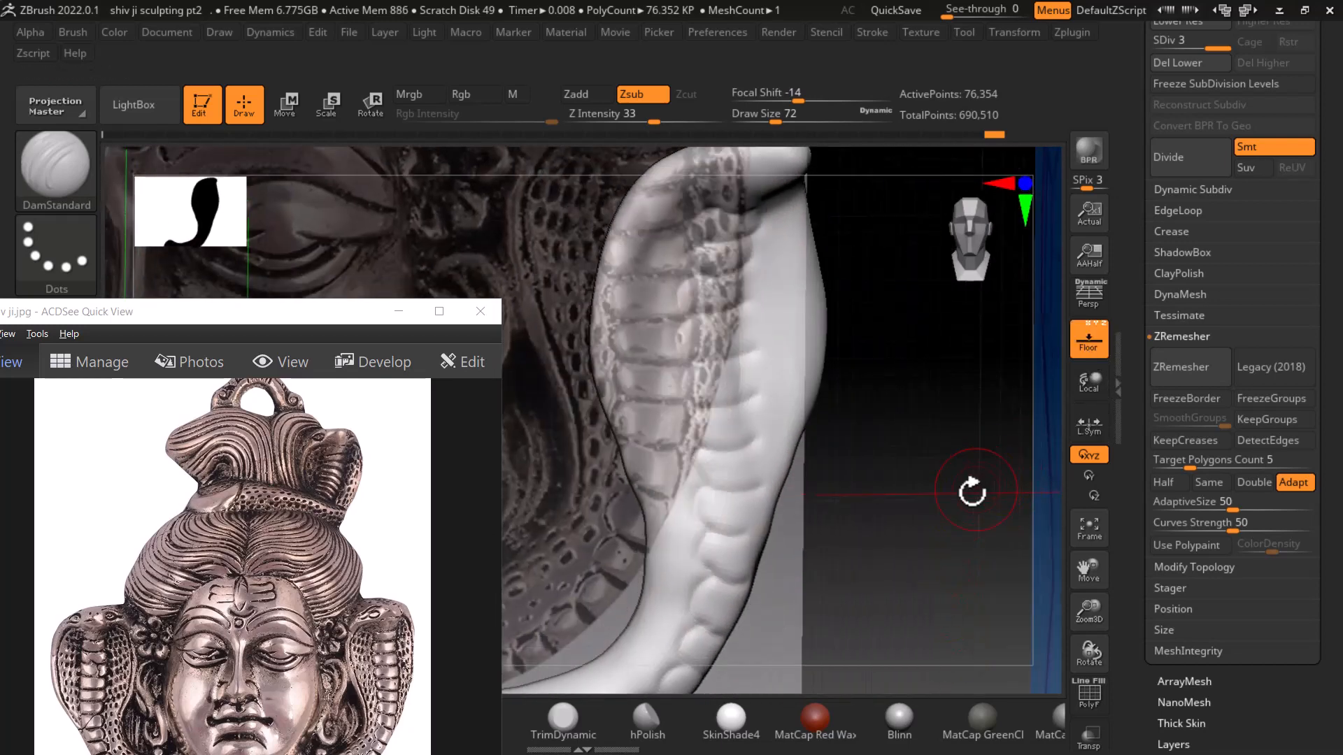
{"action": "left_click_drag", "start_coordinate": [995, 473], "coordinate": [812, 515], "text": "alt"}
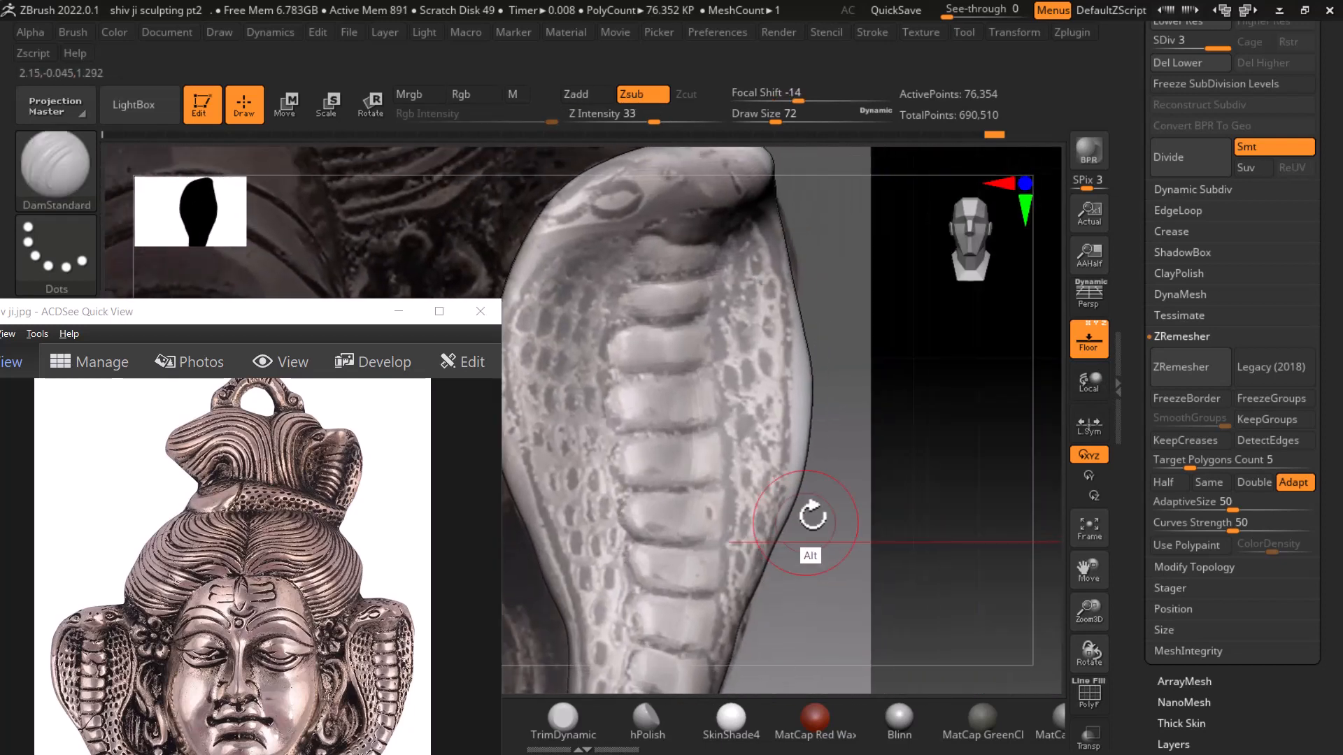
{"action": "left_click_drag", "start_coordinate": [701, 328], "coordinate": [702, 374]}
{"action": "left_click_drag", "start_coordinate": [702, 374], "coordinate": [725, 484]}
{"action": "left_click_drag", "start_coordinate": [795, 528], "coordinate": [842, 401], "text": "alt"}
{"action": "left_click_drag", "start_coordinate": [759, 366], "coordinate": [768, 391]}
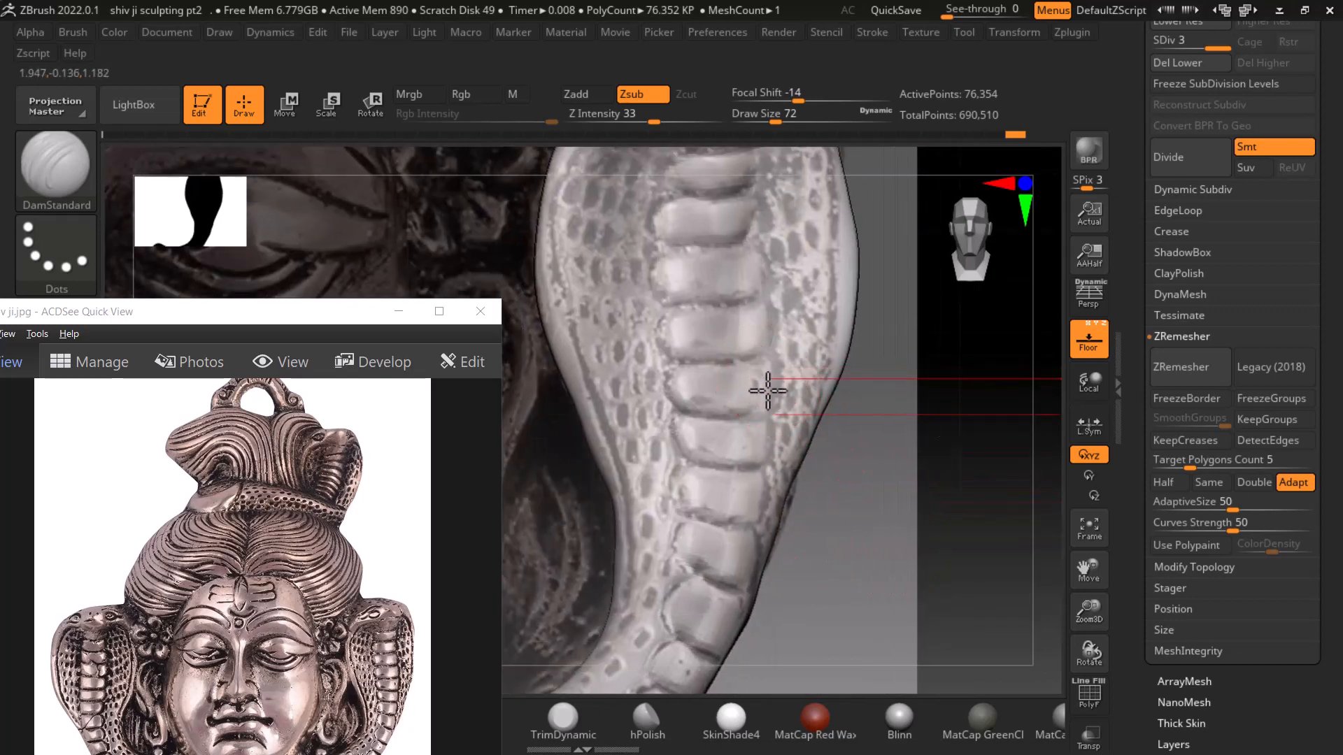
{"action": "mouse_move", "coordinate": [752, 472]}
{"action": "left_mouse_down"}
{"action": "mouse_move", "coordinate": [761, 510]}
{"action": "mouse_move", "coordinate": [746, 597]}
{"action": "left_mouse_up"}
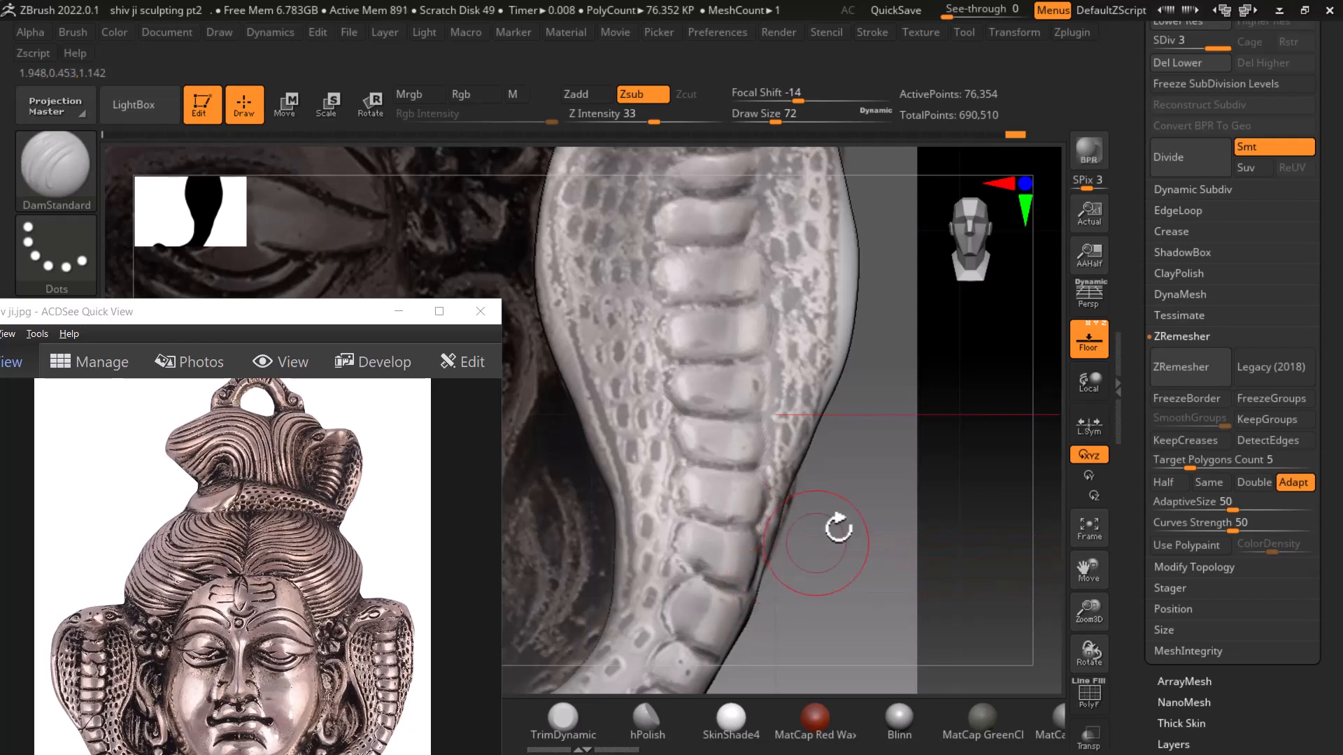
Extend and round off the belly plate grooves along the underside of the neck and curved tail to its tip
{"action": "left_click", "coordinate": [1088, 357]}
{"action": "mouse_move", "coordinate": [1007, 475]}
{"action": "left_mouse_down"}
{"action": "mouse_move", "coordinate": [947, 542]}
{"action": "mouse_move", "coordinate": [914, 399]}
{"action": "mouse_move", "coordinate": [965, 568]}
{"action": "mouse_move", "coordinate": [1003, 608]}
{"action": "mouse_move", "coordinate": [912, 531]}
{"action": "mouse_move", "coordinate": [1049, 526]}
{"action": "mouse_move", "coordinate": [884, 510]}
{"action": "mouse_move", "coordinate": [920, 564]}
{"action": "mouse_move", "coordinate": [930, 521]}
{"action": "left_mouse_up"}
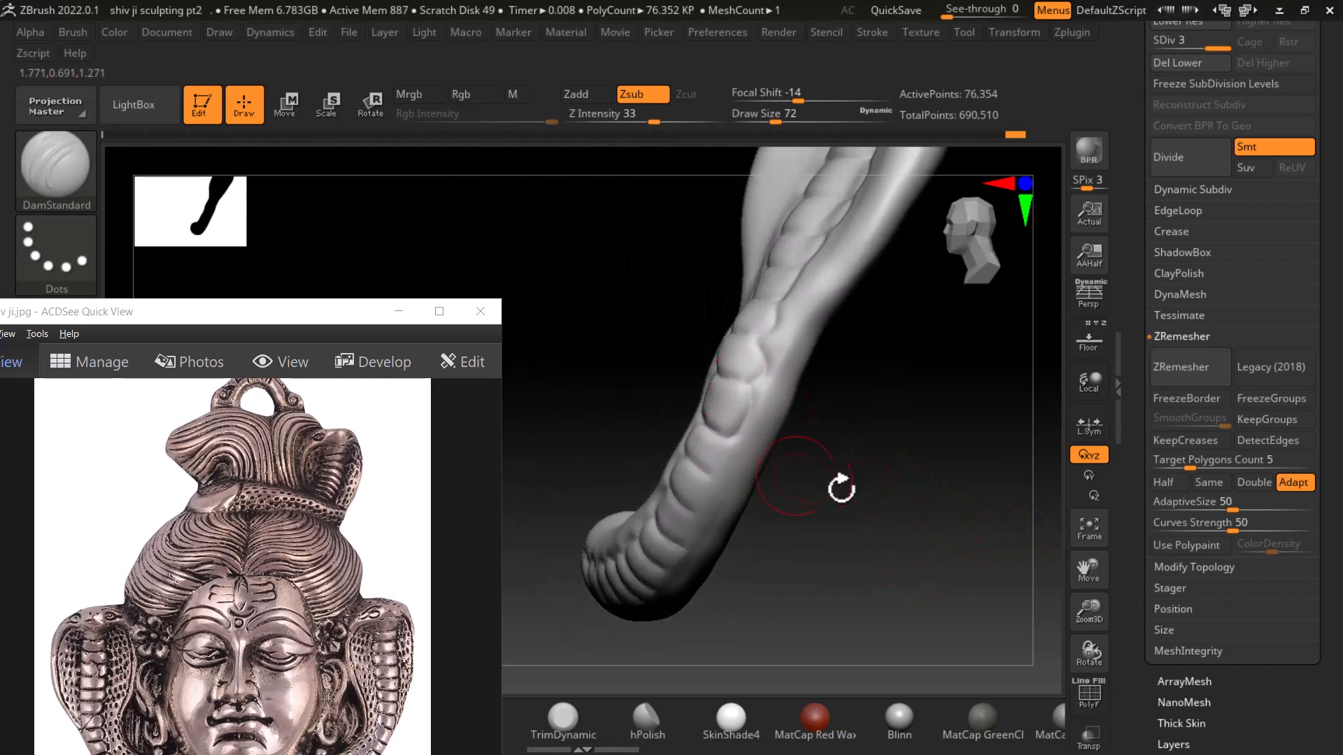
{"action": "left_click_drag", "start_coordinate": [841, 488], "coordinate": [809, 365]}
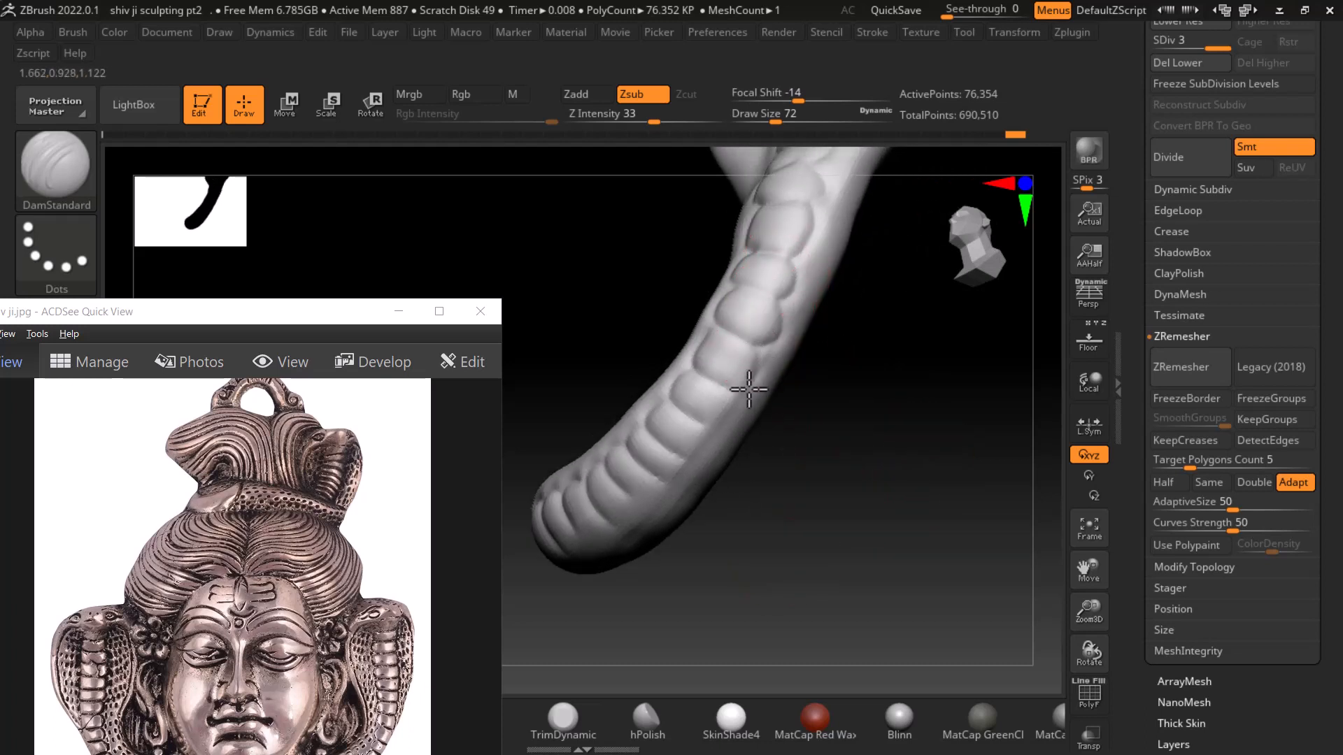
{"action": "mouse_move", "coordinate": [745, 419]}
{"action": "right_mouse_down"}
{"action": "mouse_move", "coordinate": [845, 291]}
{"action": "mouse_move", "coordinate": [797, 291]}
{"action": "right_mouse_up"}
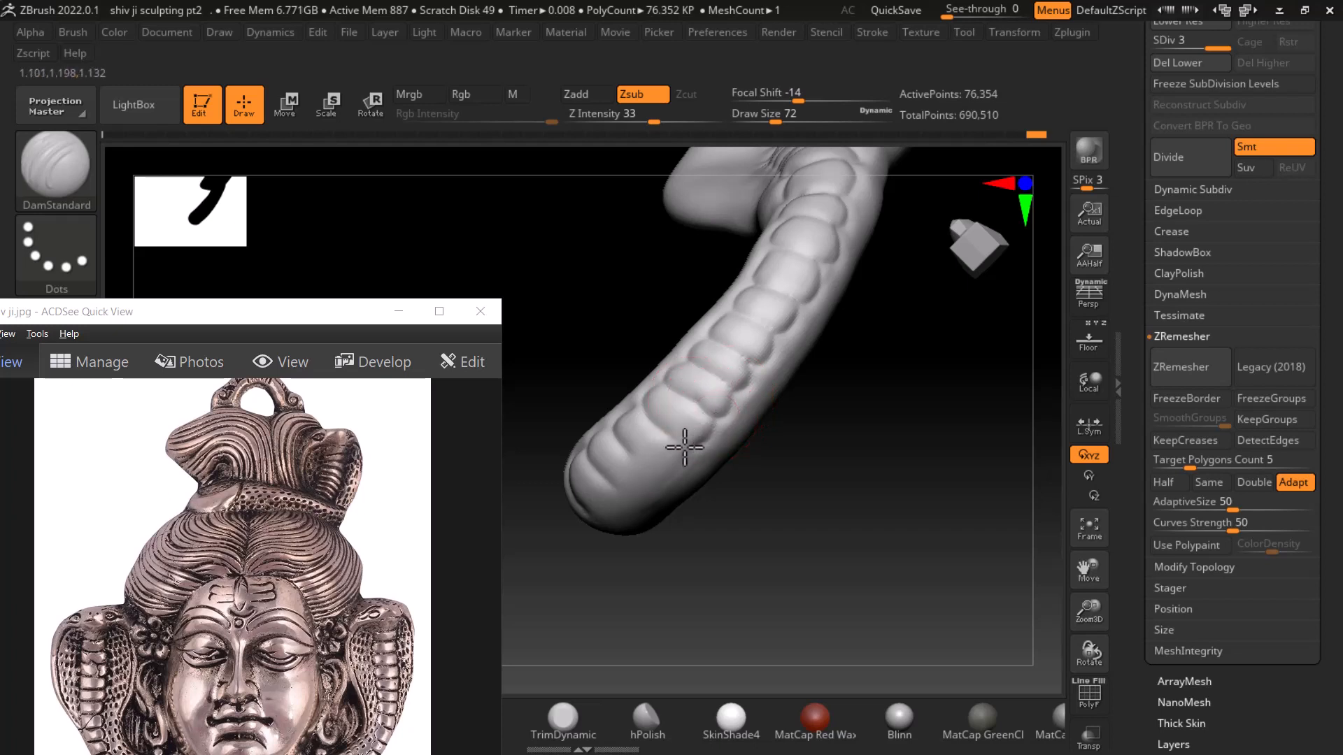
{"action": "mouse_move", "coordinate": [712, 469]}
{"action": "right_mouse_down"}
{"action": "mouse_move", "coordinate": [842, 512]}
{"action": "mouse_move", "coordinate": [872, 555]}
{"action": "right_mouse_up"}
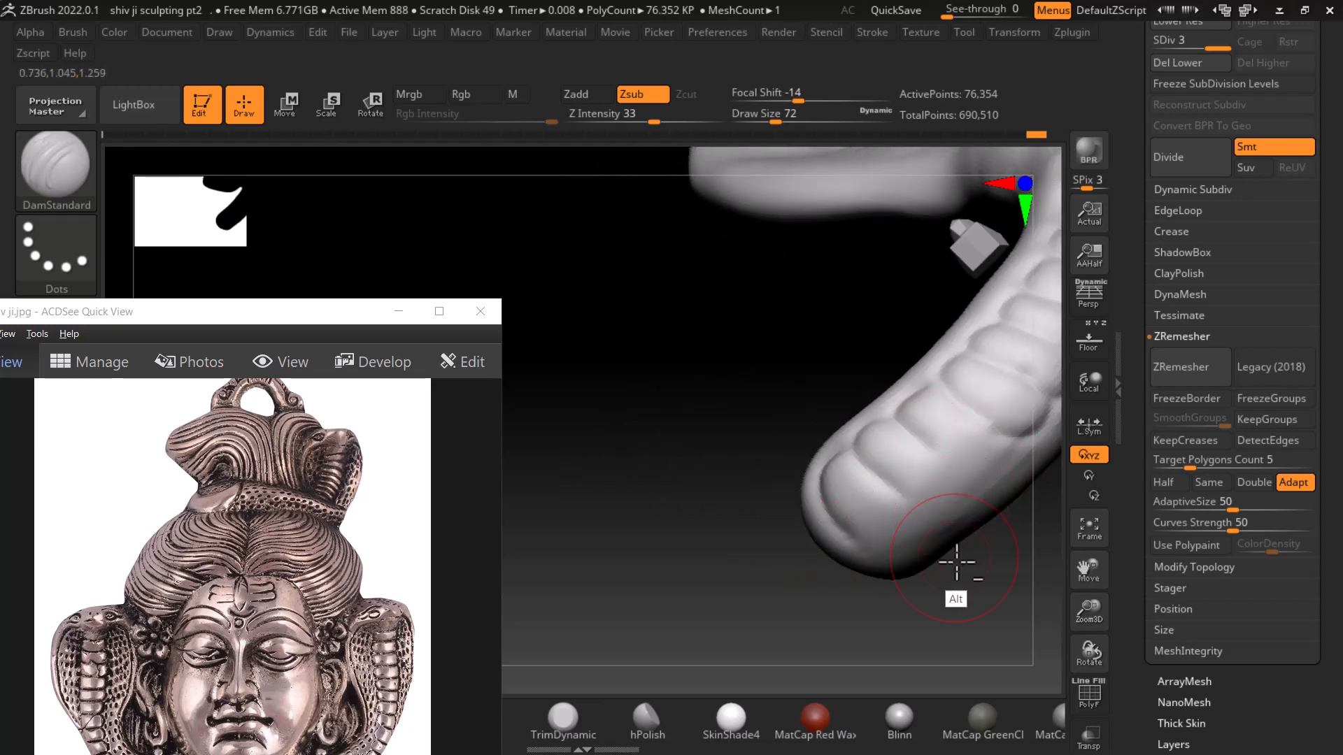
{"action": "right_click_drag", "start_coordinate": [956, 562], "coordinate": [801, 517], "text": "alt"}
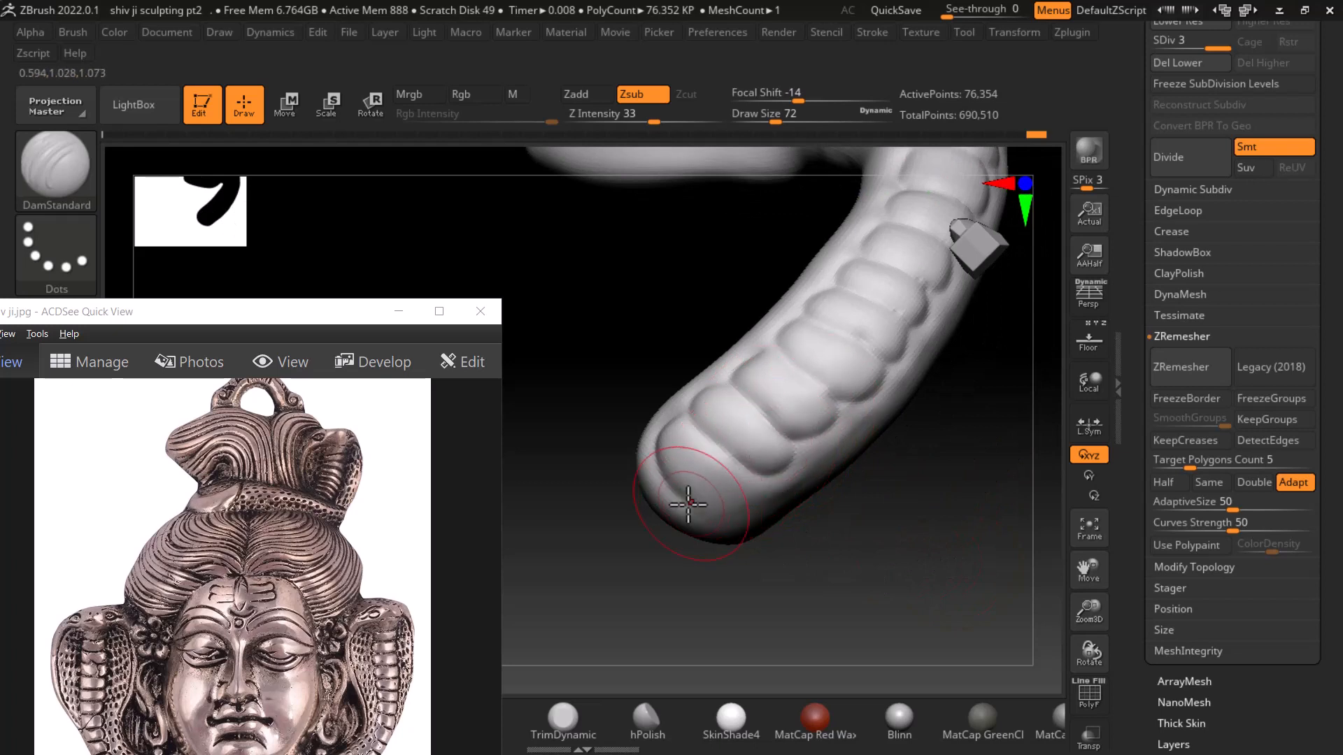
{"action": "right_click_drag", "start_coordinate": [842, 501], "coordinate": [880, 527]}
{"action": "right_click_drag", "start_coordinate": [880, 526], "coordinate": [953, 521], "text": "alt"}
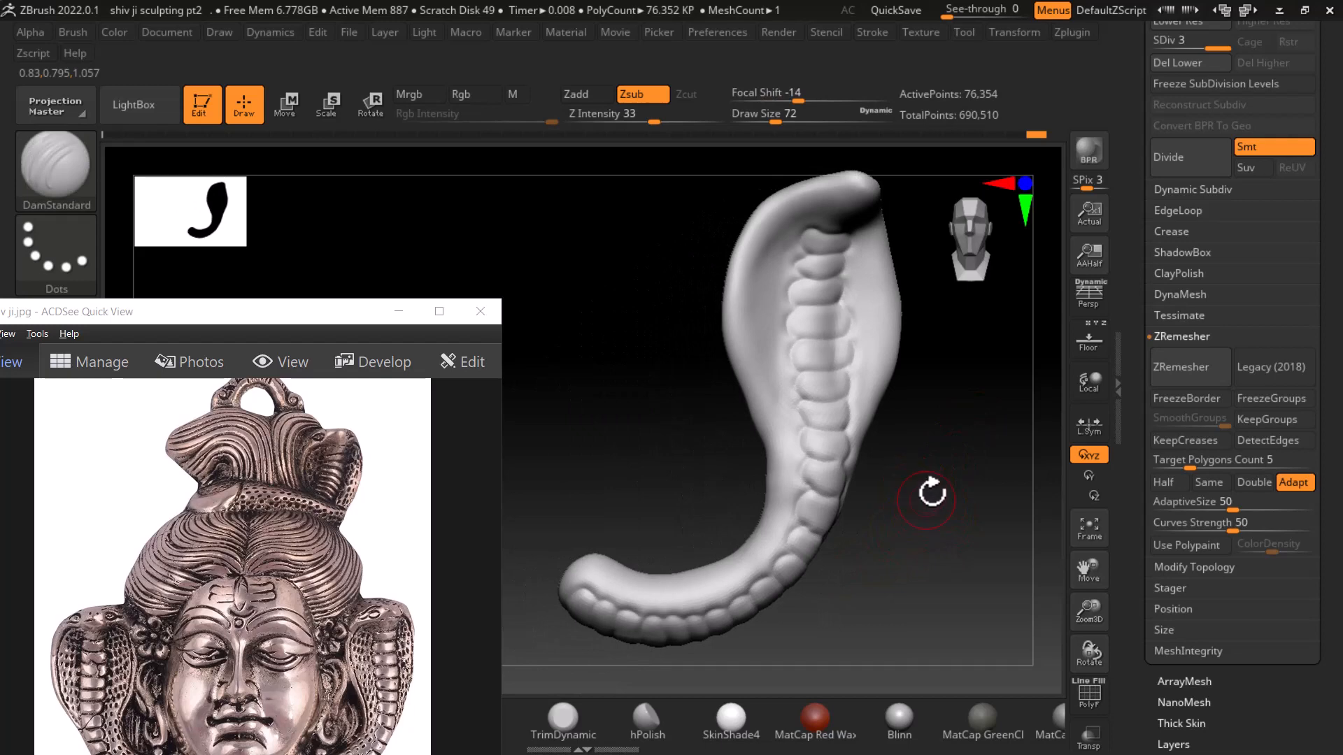
Try tracing the eye on the side of the snake's head from the reference image
{"action": "left_click", "coordinate": [1093, 343]}
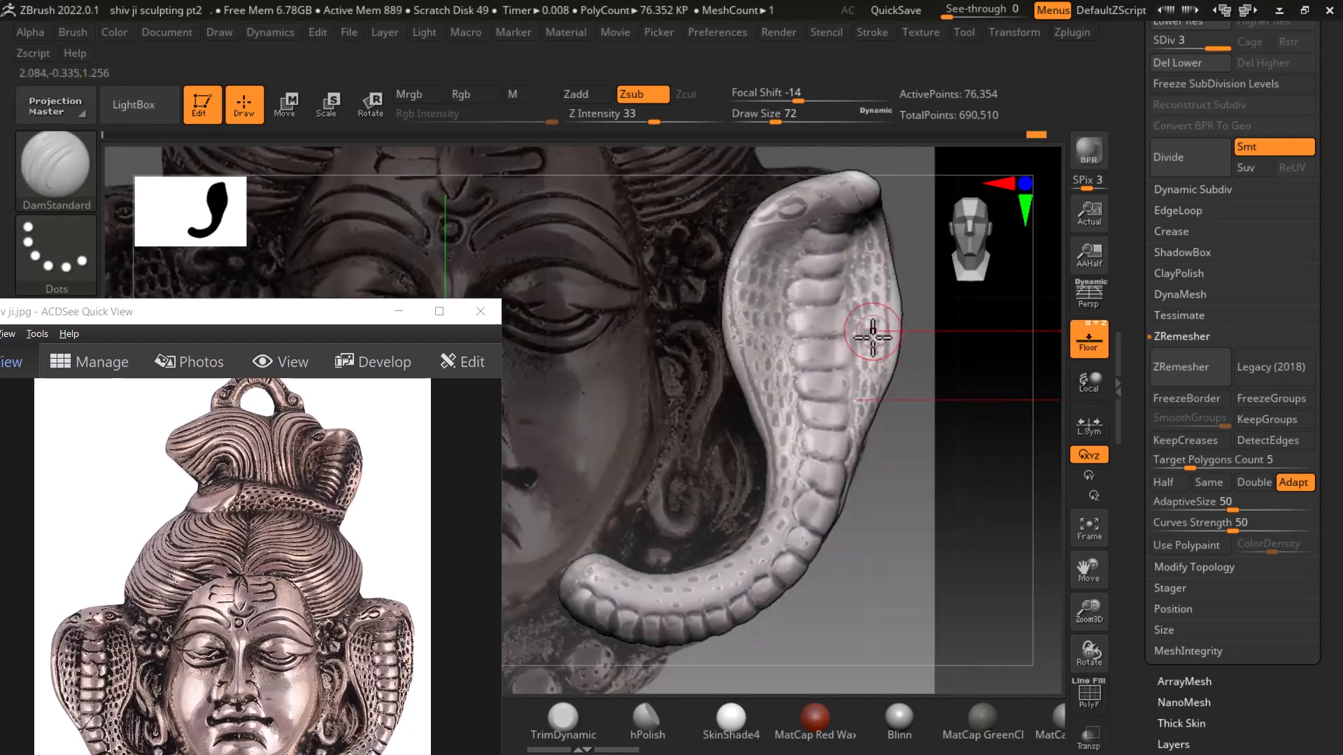
{"action": "left_click_drag", "start_coordinate": [964, 427], "coordinate": [874, 525], "text": "alt"}
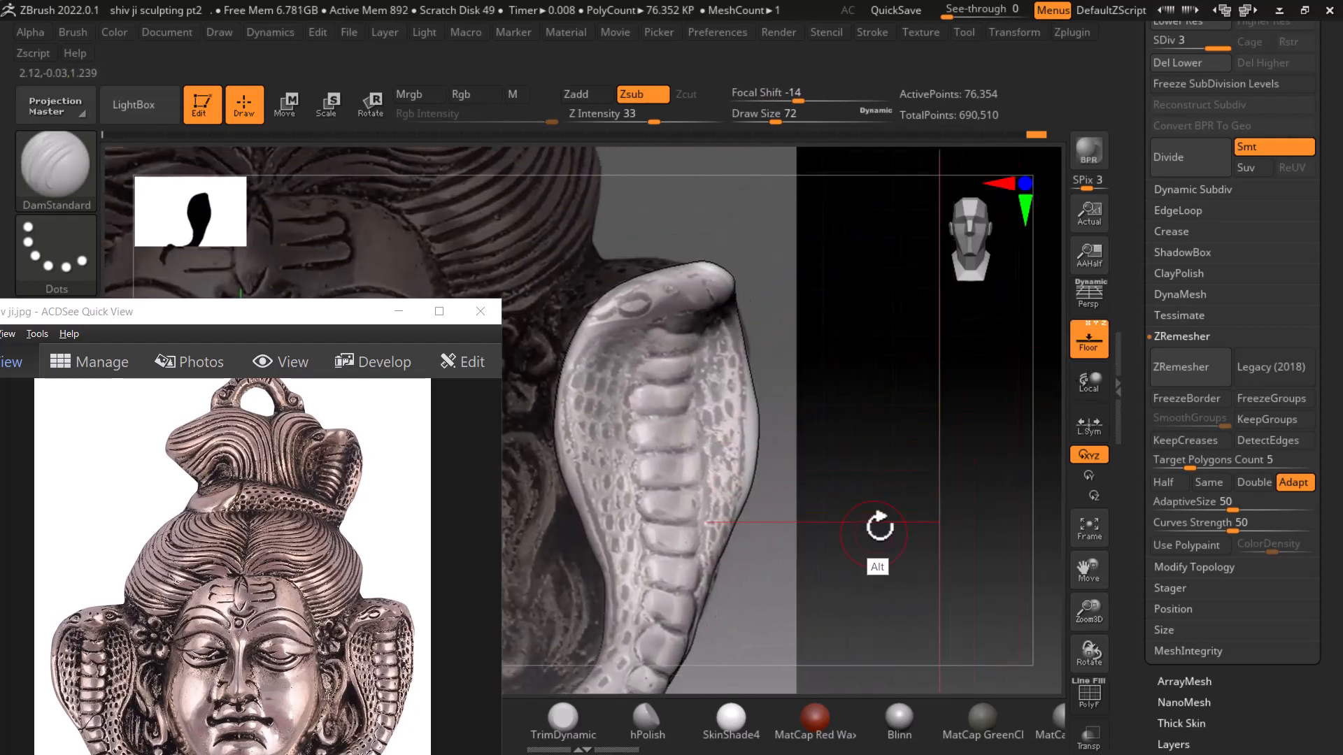
{"action": "left_click_drag", "start_coordinate": [918, 482], "coordinate": [921, 443], "text": "alt"}
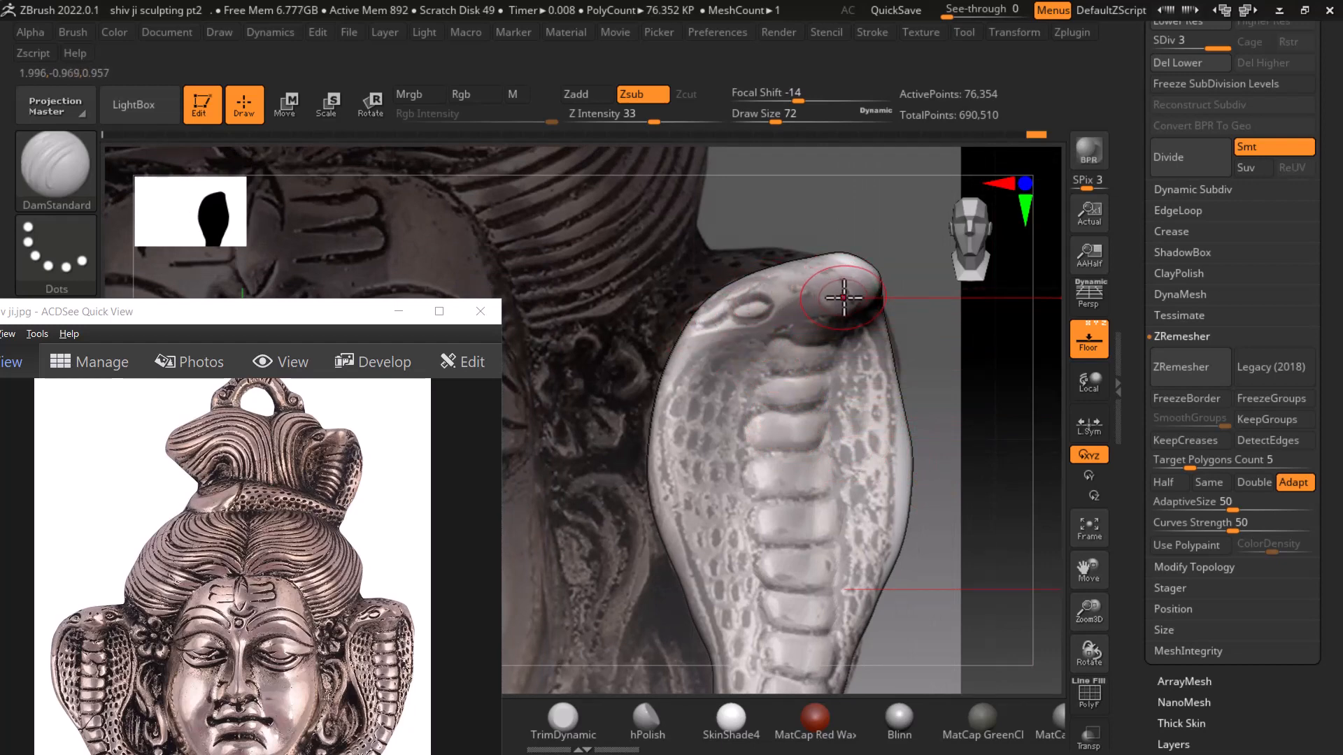
{"action": "left_click", "coordinate": [1090, 347]}
{"action": "left_click_drag", "start_coordinate": [962, 424], "coordinate": [874, 409]}
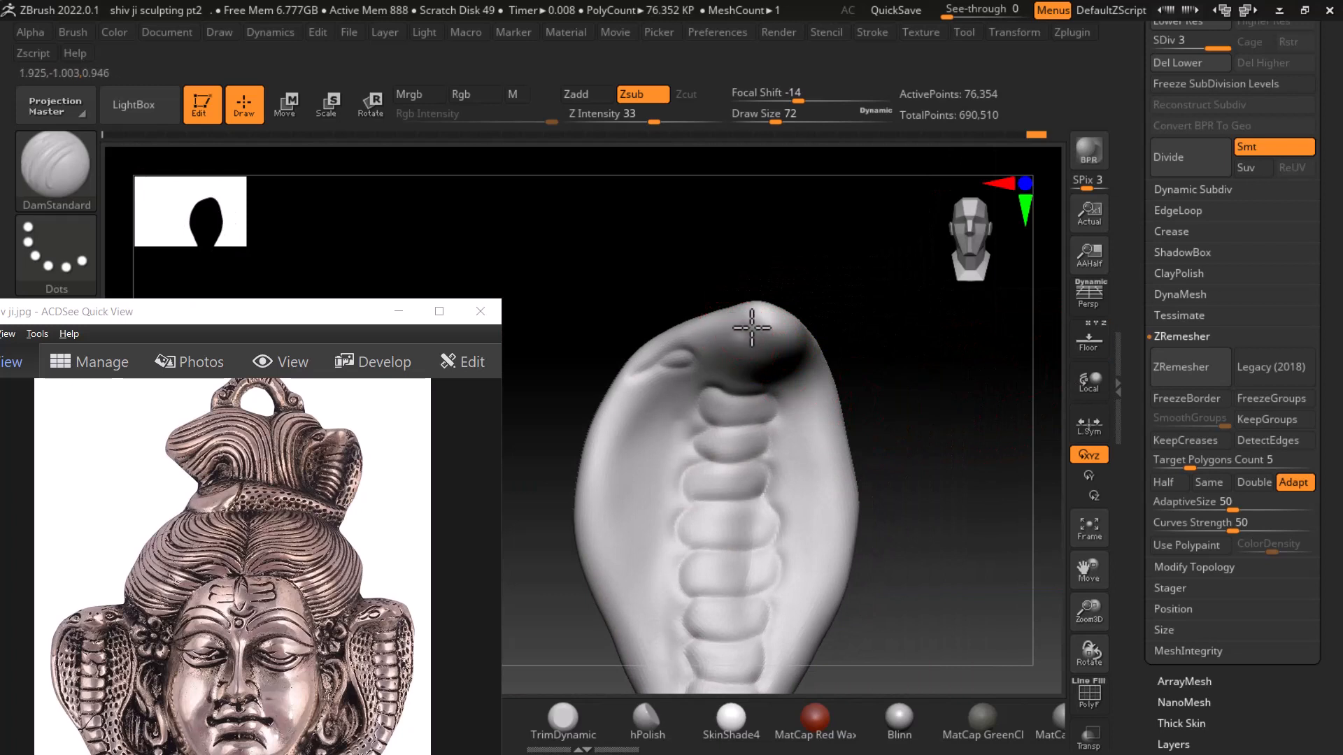
Mark the positions of both eyes on top of the snake's head with small DamStandard indents
{"action": "left_click_drag", "start_coordinate": [906, 327], "coordinate": [958, 317]}
{"action": "left_click_drag", "start_coordinate": [957, 365], "coordinate": [853, 409]}
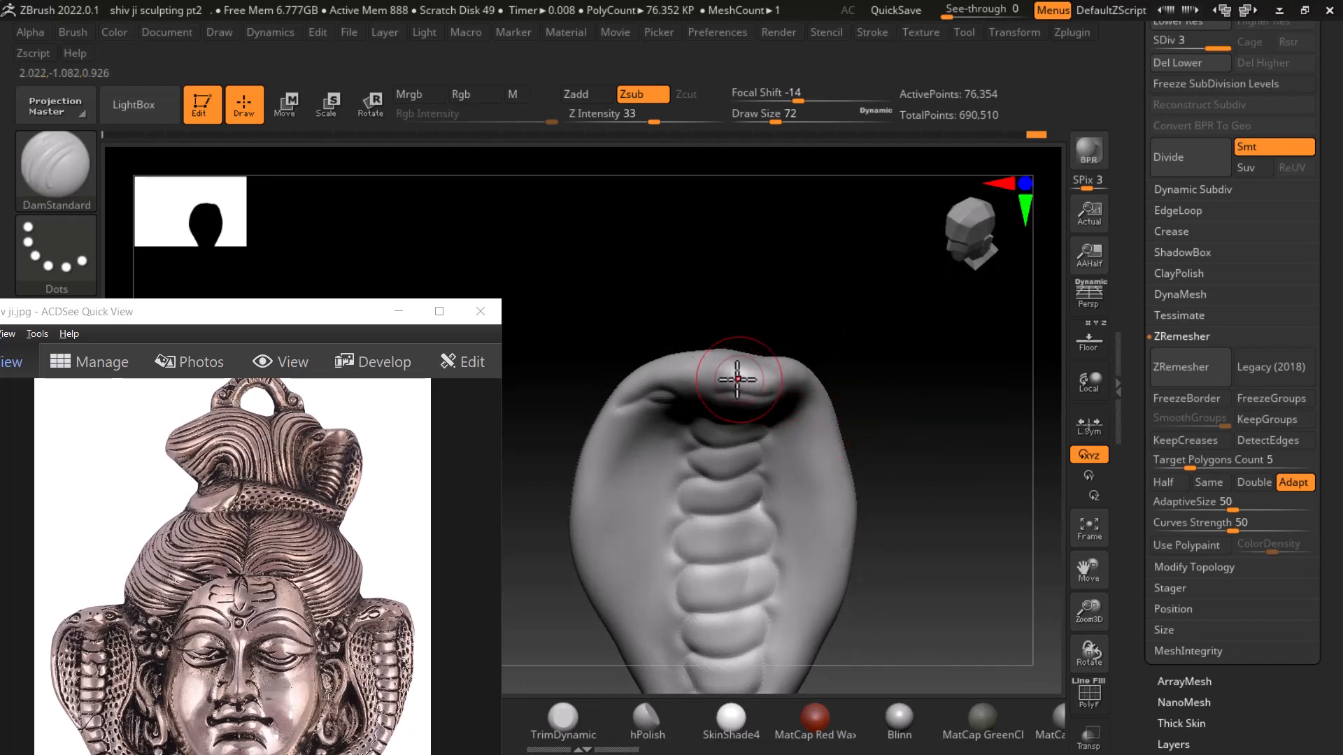
{"action": "left_click_drag", "start_coordinate": [880, 365], "coordinate": [894, 498]}
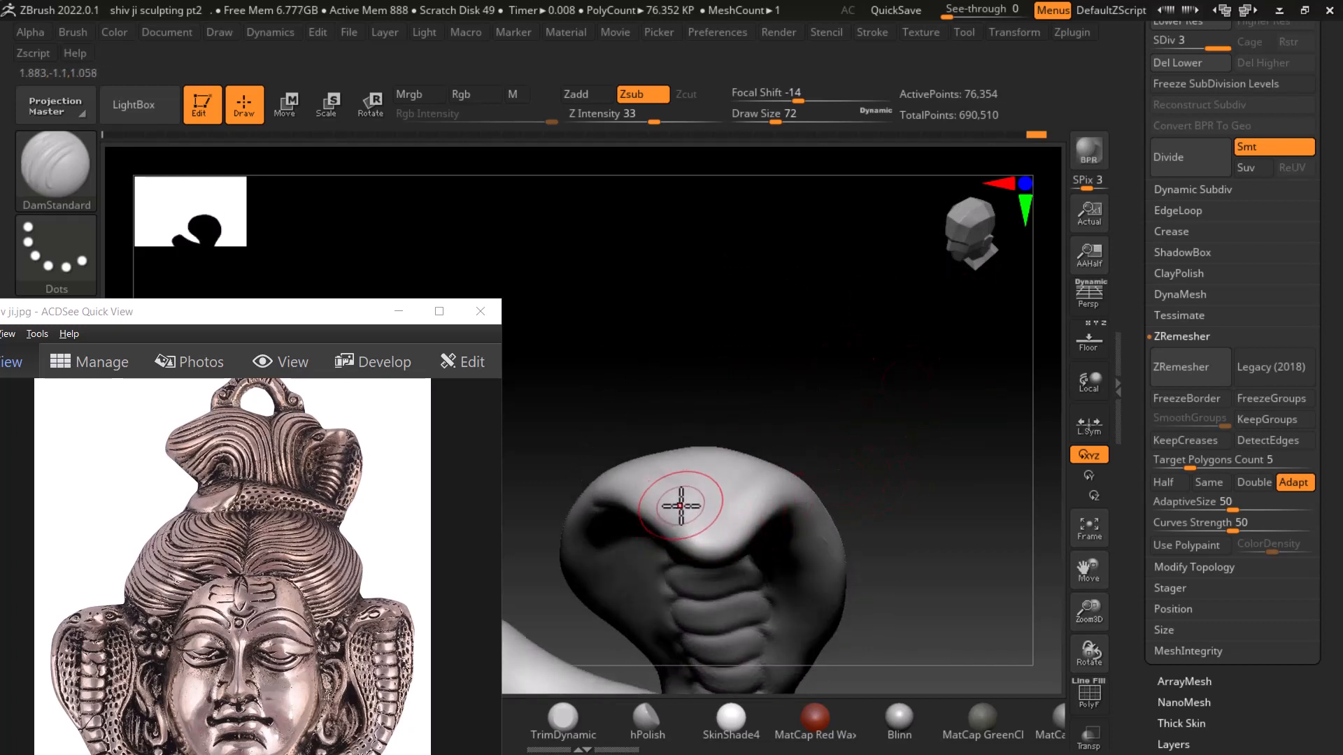
{"action": "left_click", "coordinate": [669, 501]}
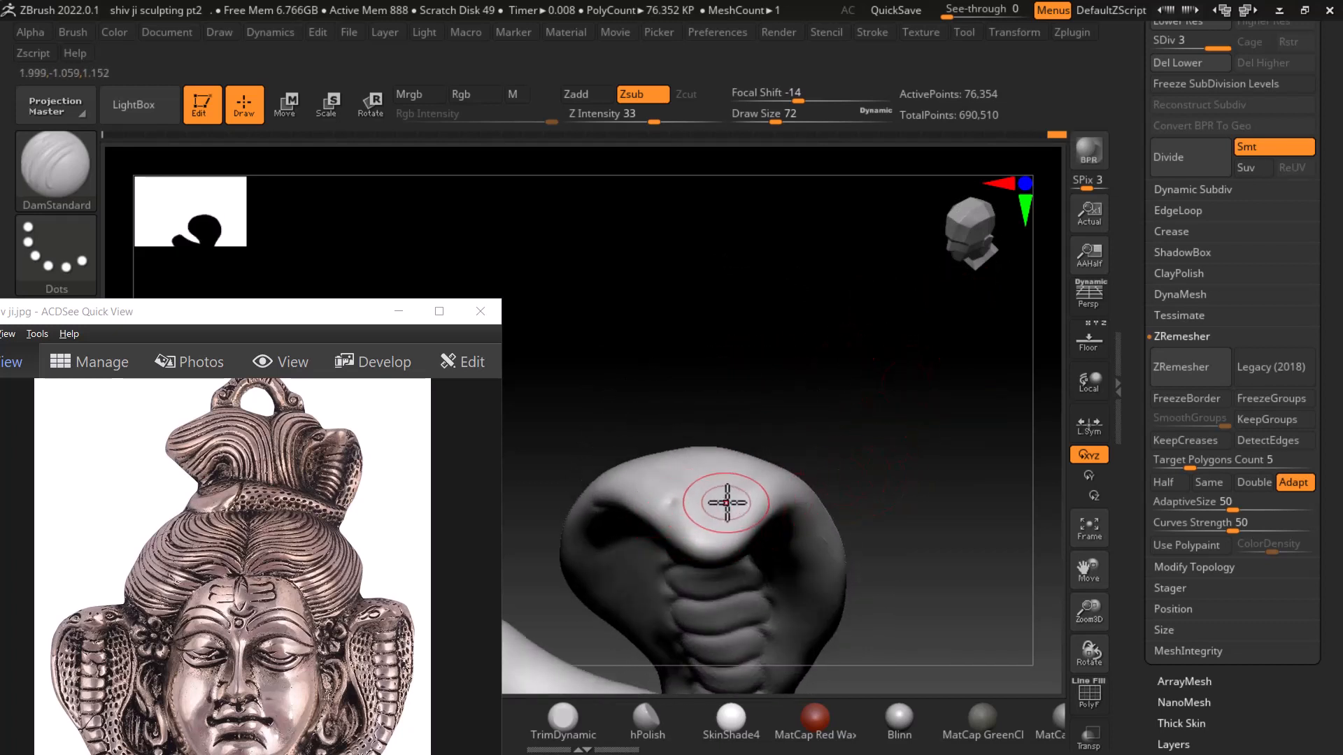
{"action": "mouse_move", "coordinate": [856, 483]}
{"action": "left_mouse_down"}
{"action": "mouse_move", "coordinate": [905, 456]}
{"action": "mouse_move", "coordinate": [946, 464]}
{"action": "mouse_move", "coordinate": [955, 428]}
{"action": "mouse_move", "coordinate": [975, 470]}
{"action": "mouse_move", "coordinate": [1014, 353]}
{"action": "mouse_move", "coordinate": [786, 378]}
{"action": "left_mouse_up"}
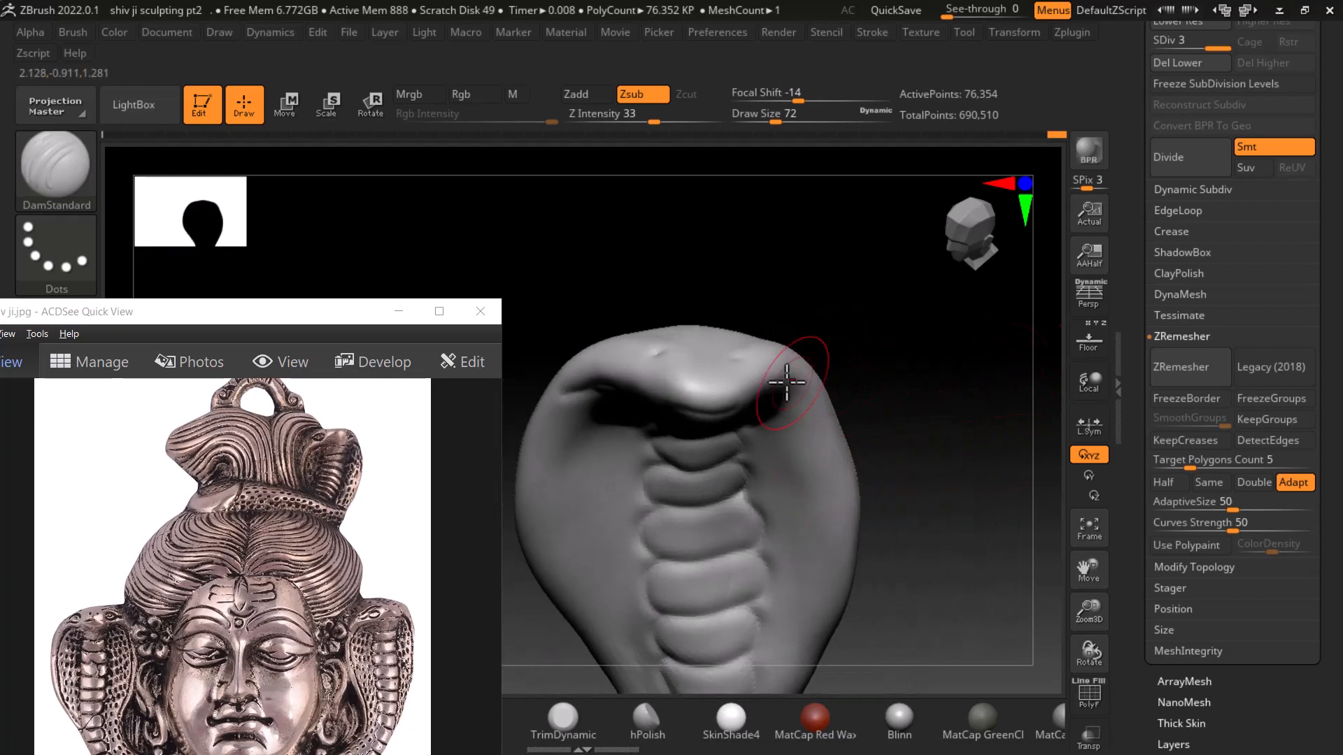
Check the cobra against the floor reference image and carve a groove along one inner edge of its hood with DamStandard
{"action": "left_click", "coordinate": [740, 360]}
{"action": "left_click_drag", "start_coordinate": [932, 377], "coordinate": [911, 529]}
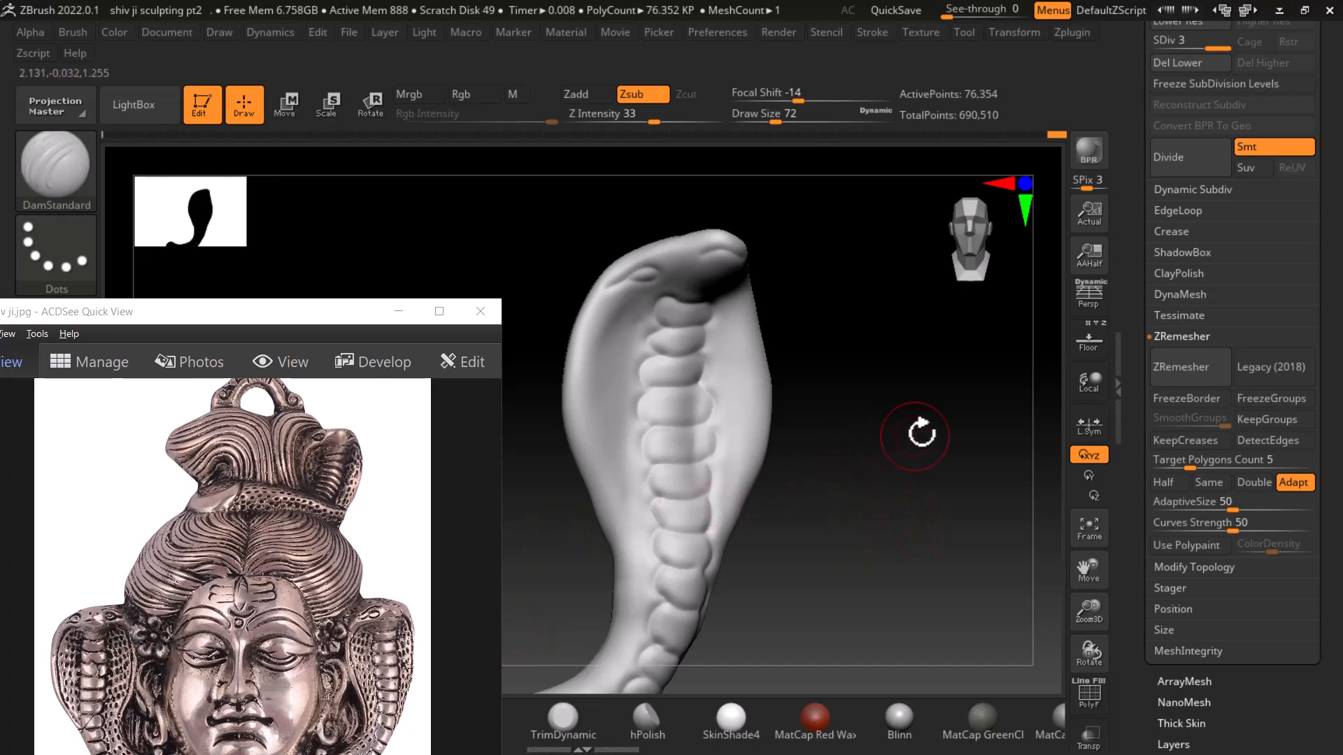
{"action": "left_click_drag", "start_coordinate": [905, 587], "coordinate": [799, 595]}
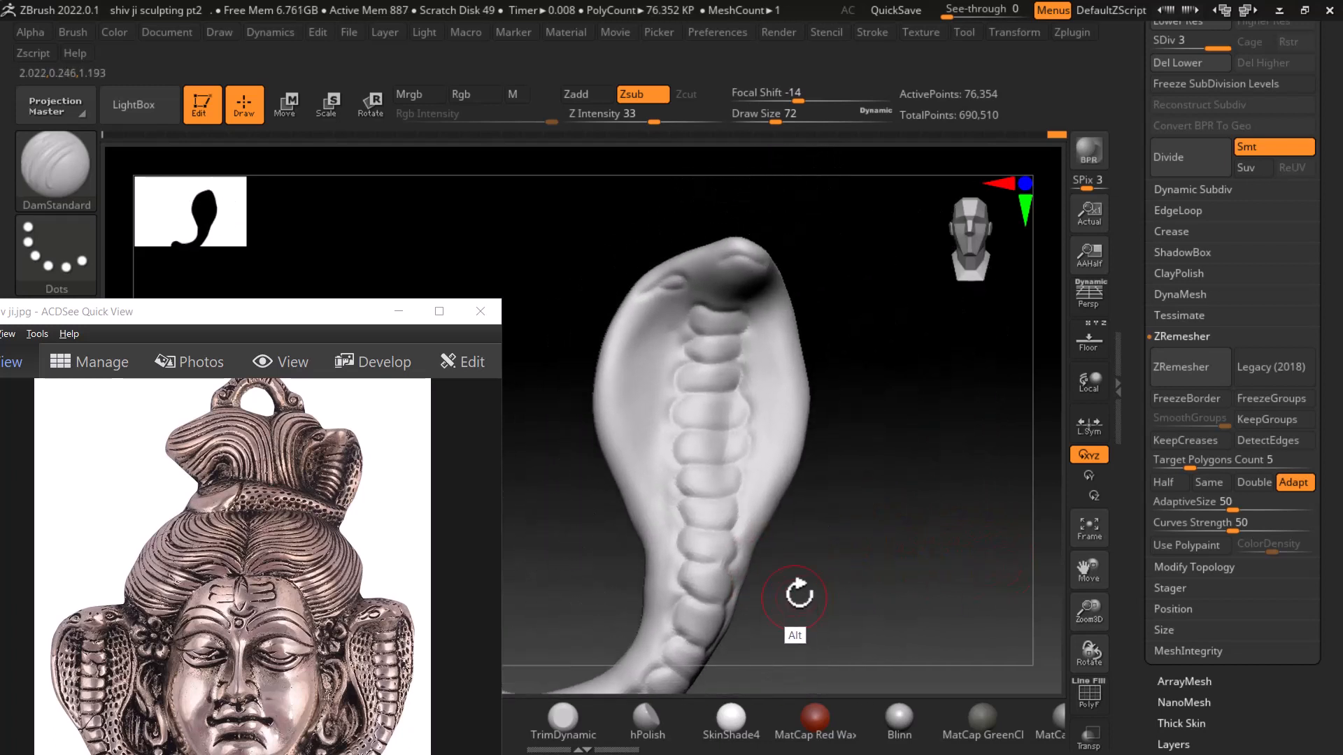
{"action": "left_click_drag", "start_coordinate": [896, 551], "coordinate": [777, 249]}
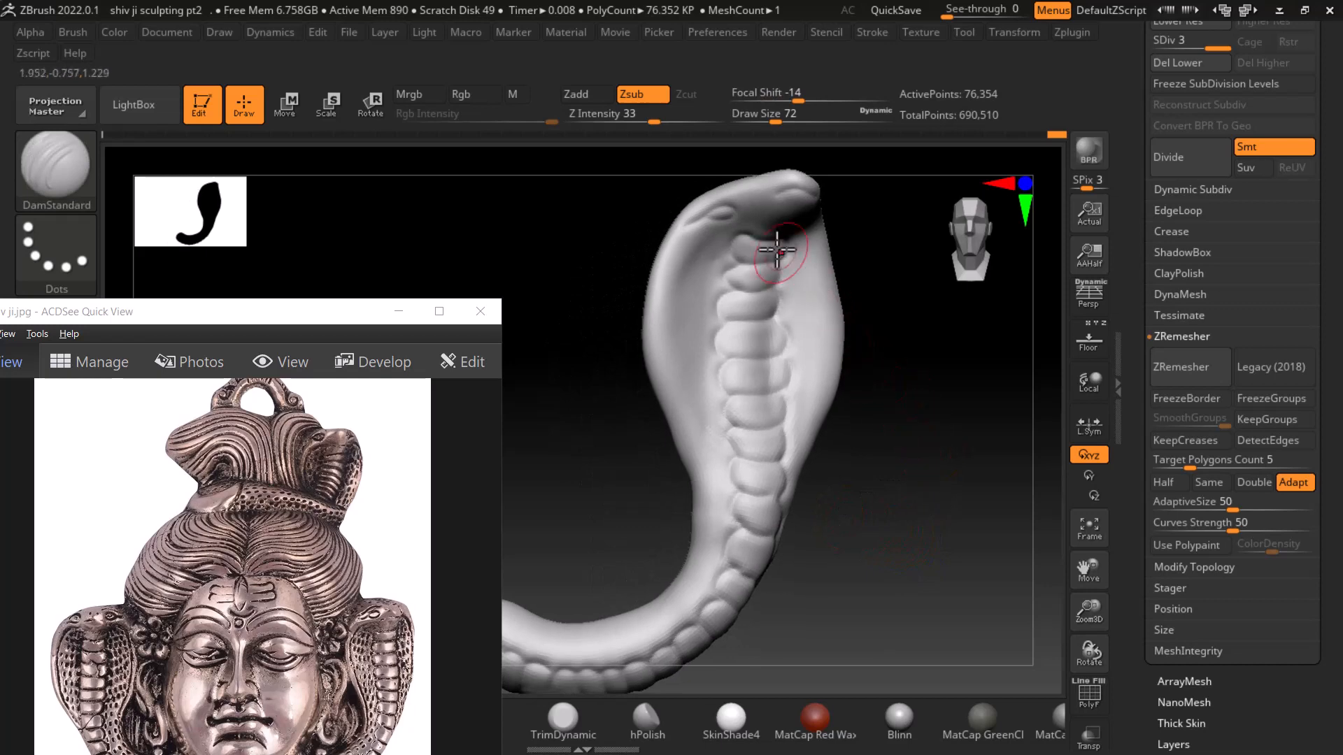
{"action": "left_click", "coordinate": [1087, 339]}
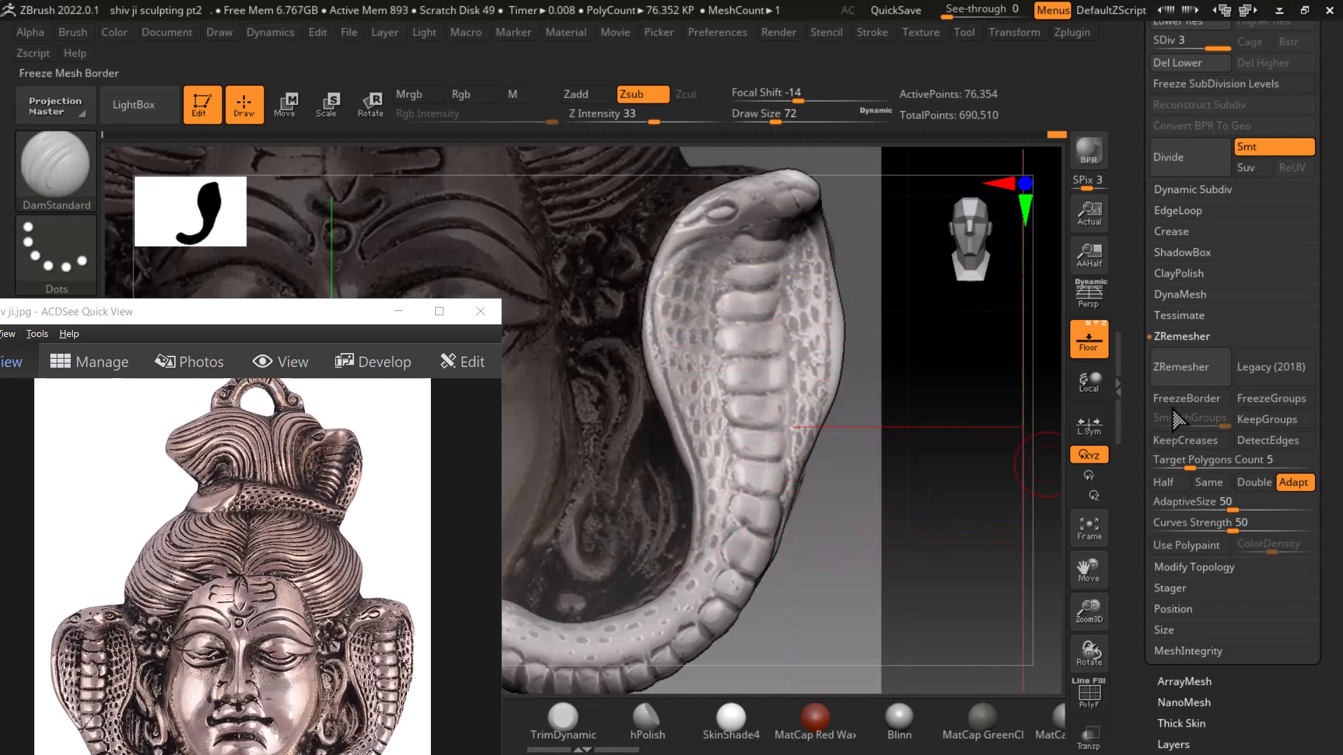
{"action": "left_click", "coordinate": [1104, 347]}
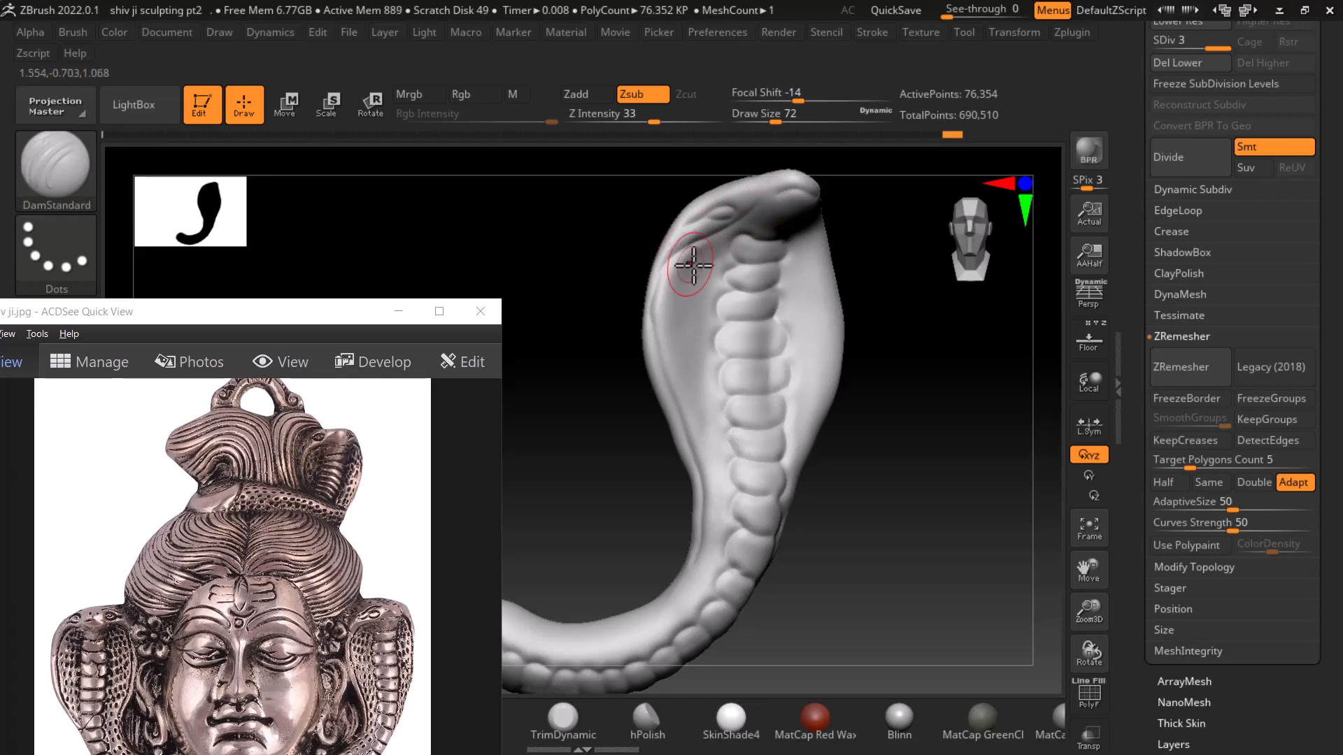
Carve a matching groove along the opposite inner edge of the cobra's hood, undoing and redoing the last stroke as needed
{"action": "left_click_drag", "start_coordinate": [888, 325], "coordinate": [847, 269]}
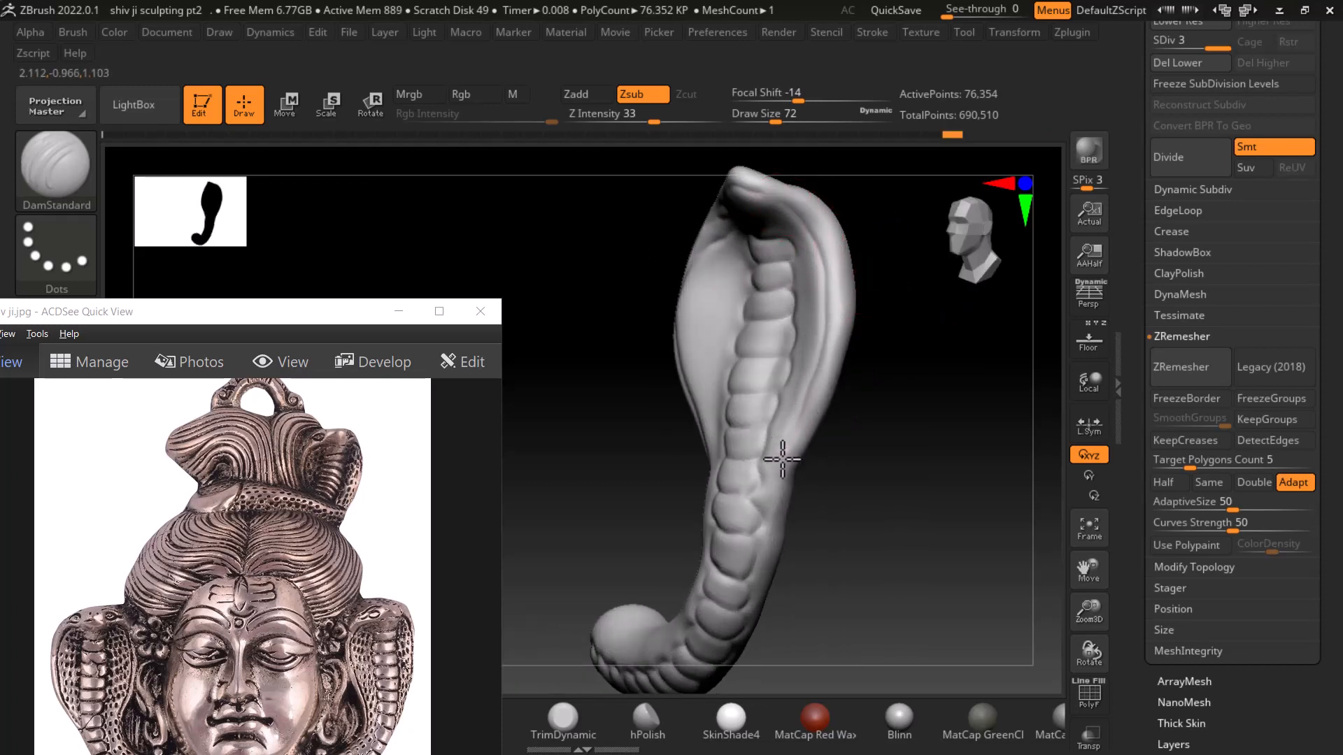
{"action": "left_click_drag", "start_coordinate": [773, 523], "coordinate": [979, 552]}
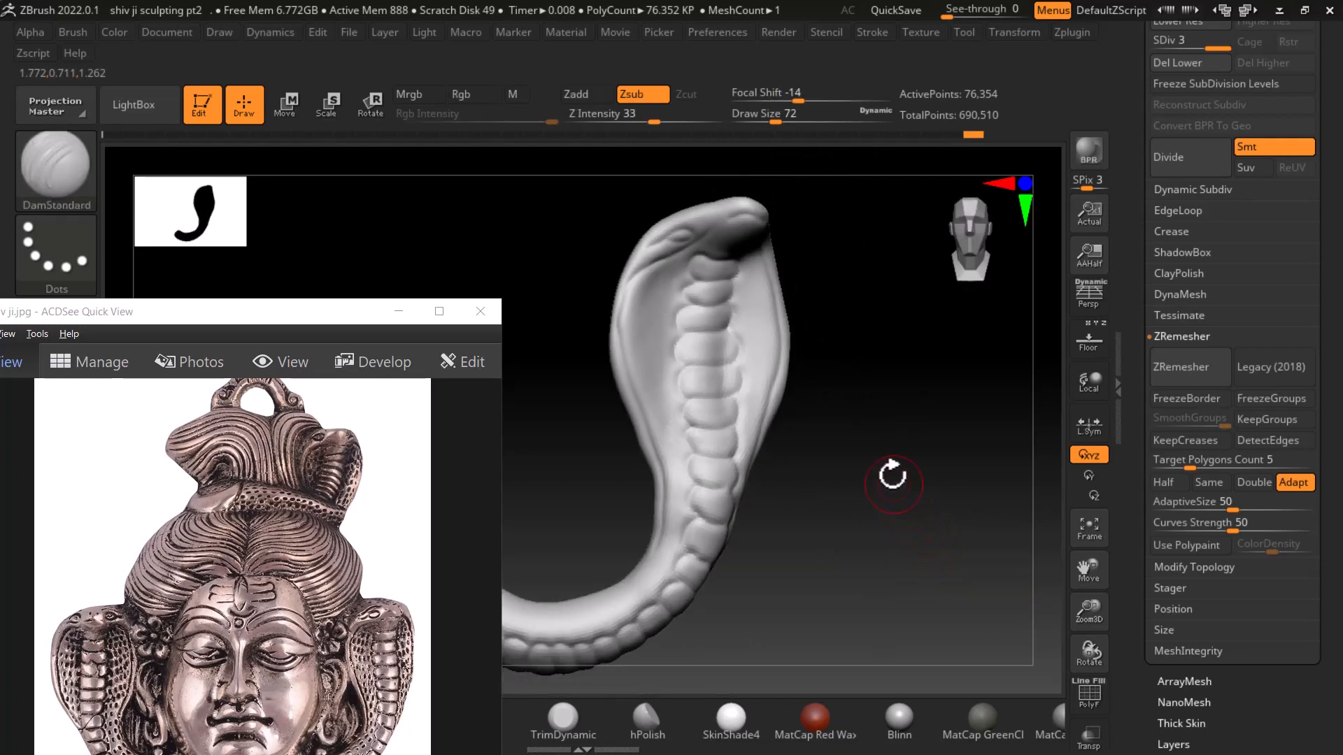
{"action": "left_click_drag", "start_coordinate": [822, 349], "coordinate": [884, 363], "text": "alt"}
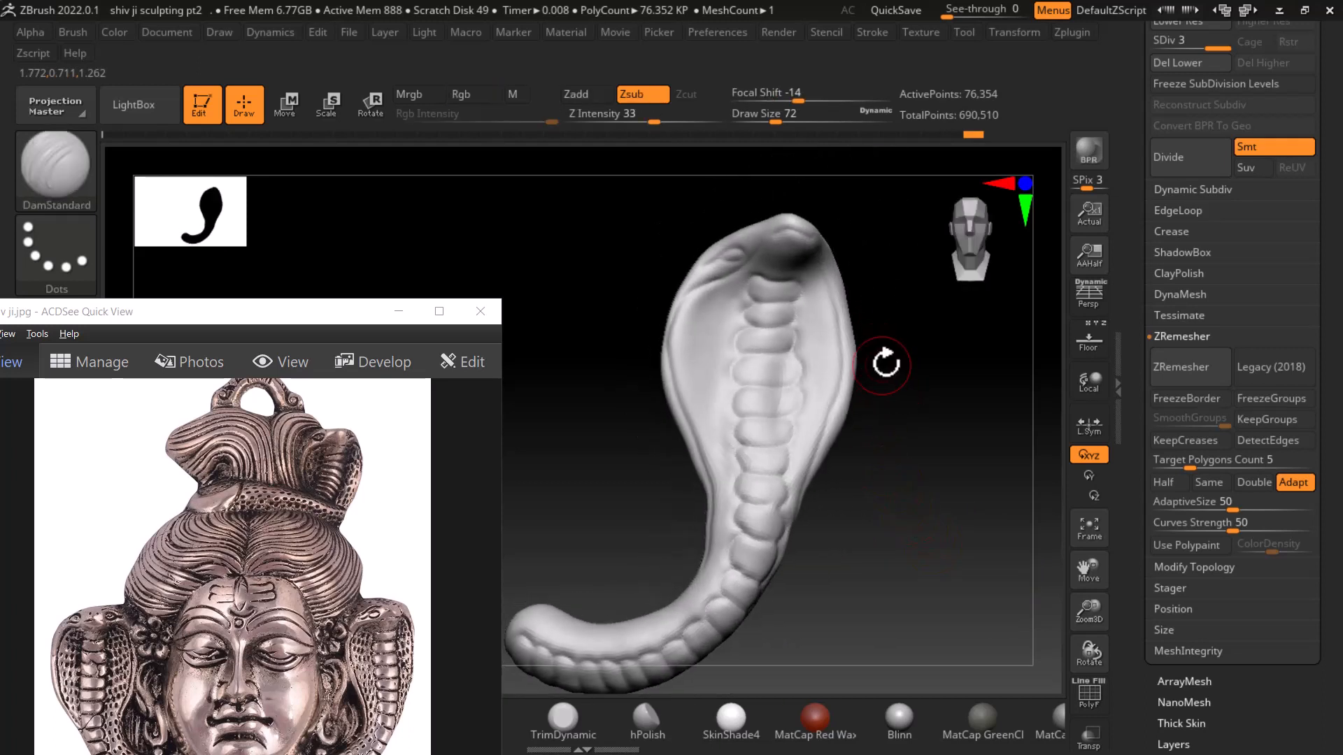
{"action": "key", "text": "ctrl+z"}
{"action": "left_click_drag", "start_coordinate": [974, 419], "coordinate": [941, 431]}
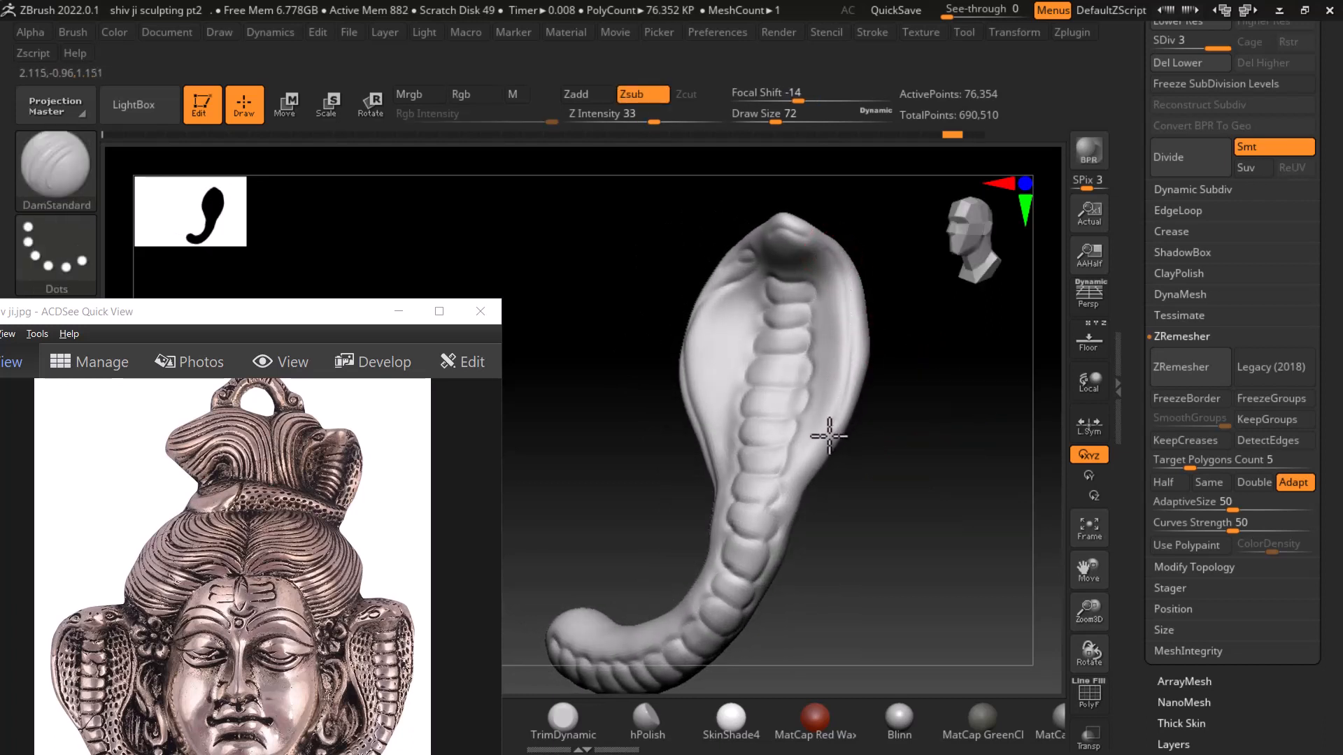
{"action": "left_click_drag", "start_coordinate": [826, 561], "coordinate": [976, 551]}
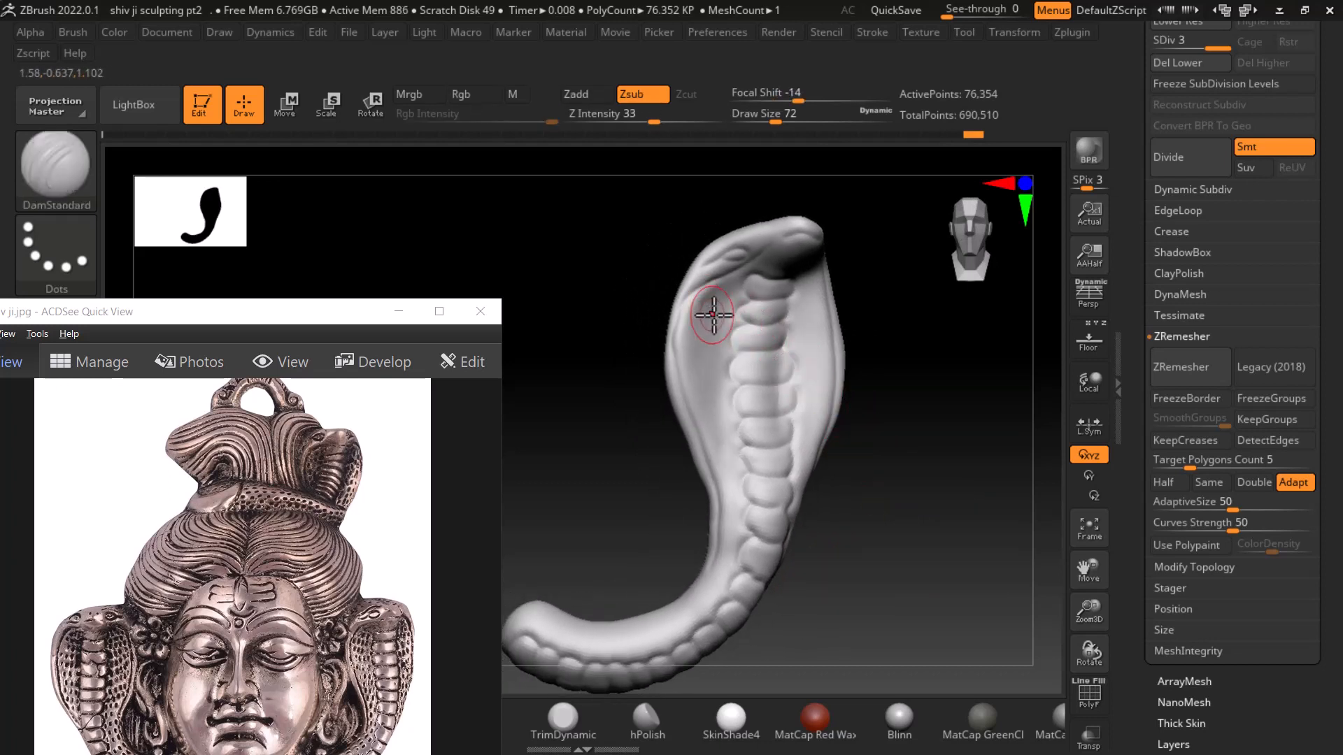
Try denting rows of small scale marks into one side of the cobra's hood over the reference image, and undo them
{"action": "left_click_drag", "start_coordinate": [974, 414], "coordinate": [1014, 510]}
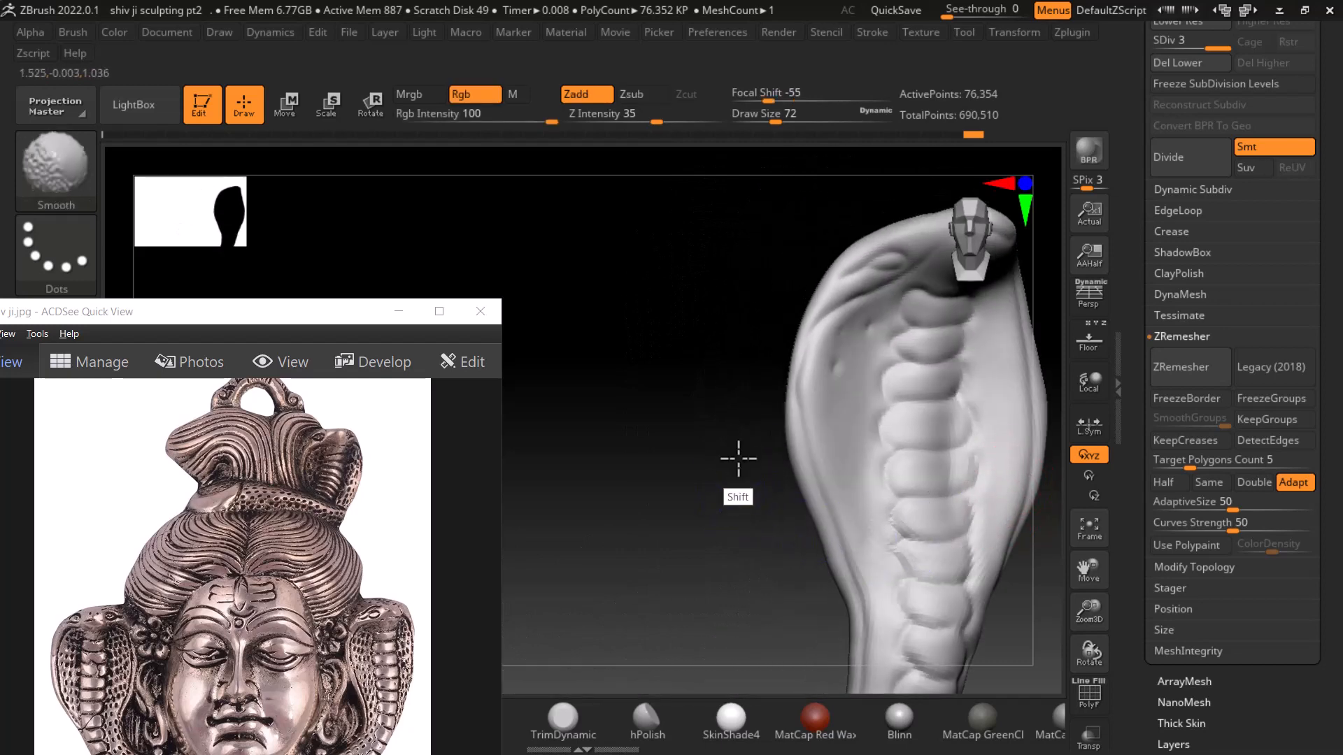
{"action": "left_click_drag", "start_coordinate": [737, 459], "coordinate": [655, 480], "text": "alt"}
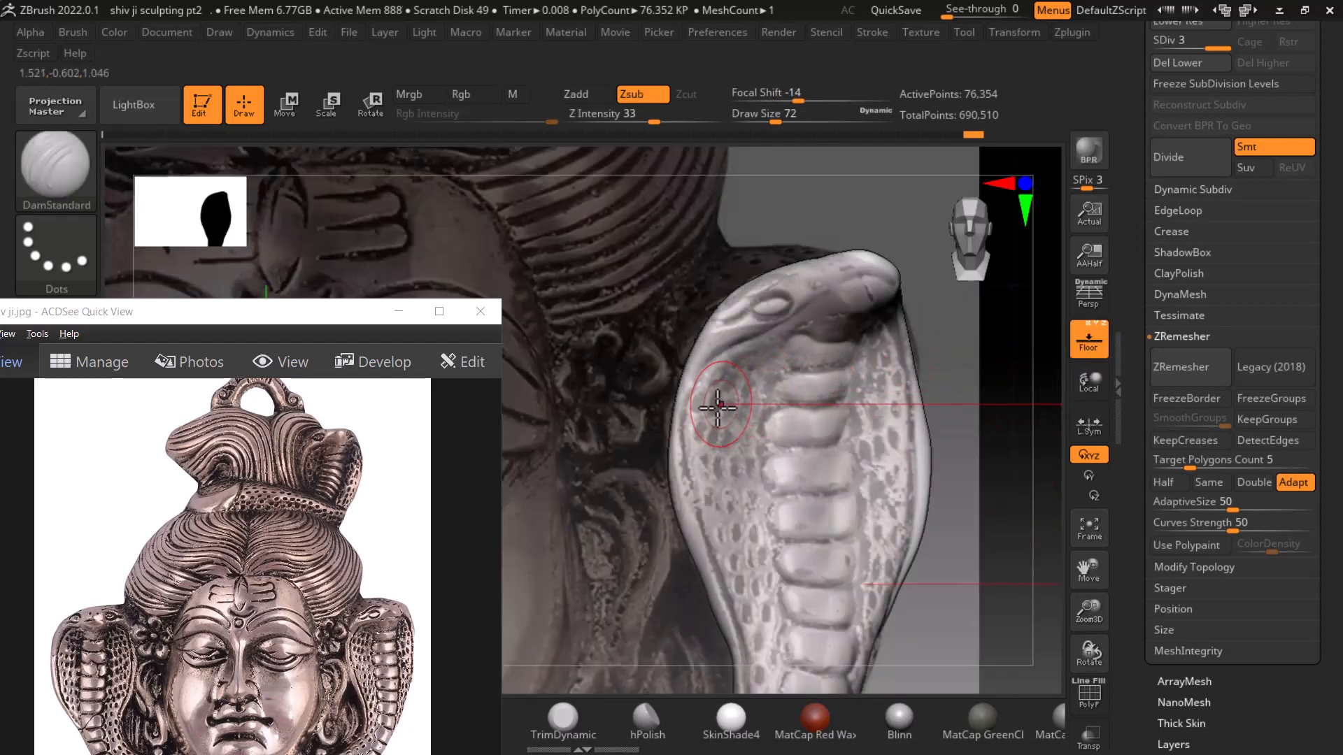
{"action": "mouse_move", "coordinate": [754, 409]}
{"action": "left_mouse_down"}
{"action": "mouse_move", "coordinate": [725, 481]}
{"action": "mouse_move", "coordinate": [724, 542]}
{"action": "mouse_move", "coordinate": [740, 534]}
{"action": "left_mouse_up"}
{"action": "left_click", "coordinate": [1093, 342]}
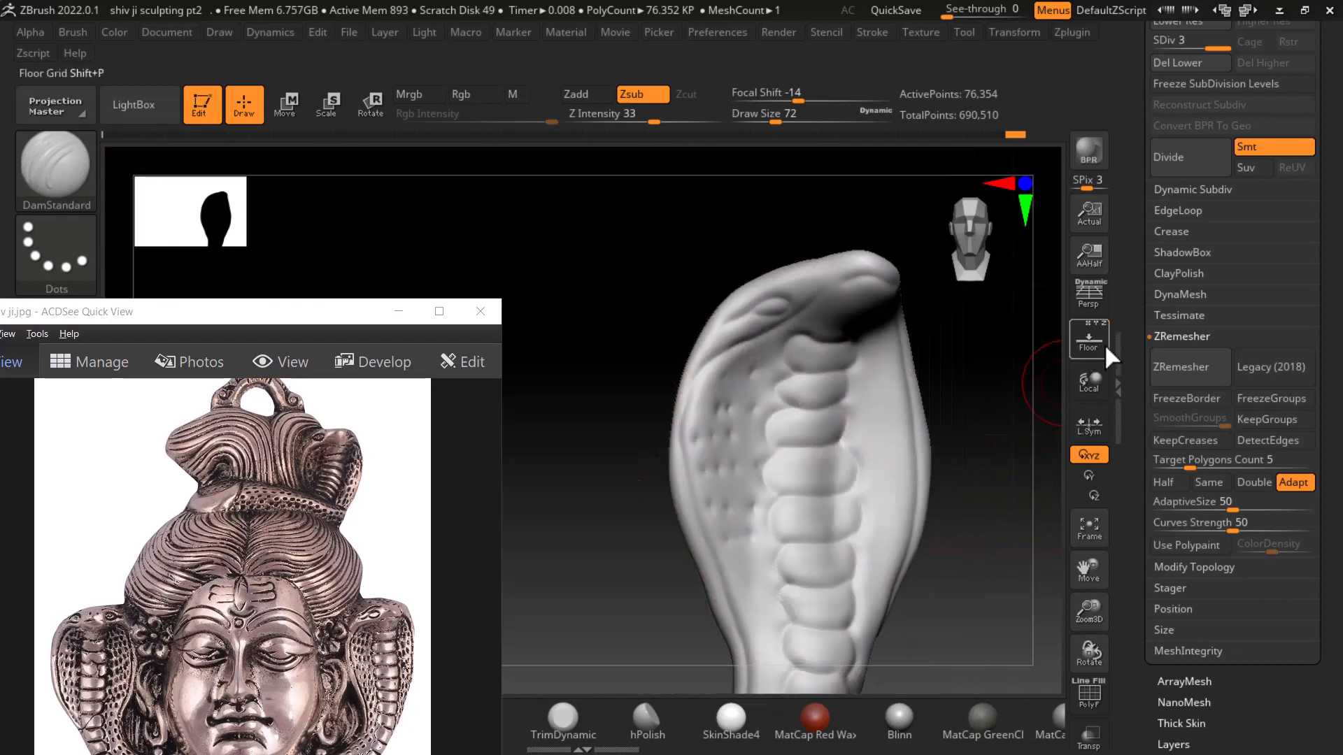
{"action": "left_click", "coordinate": [1103, 343]}
{"action": "left_click", "coordinate": [1100, 347]}
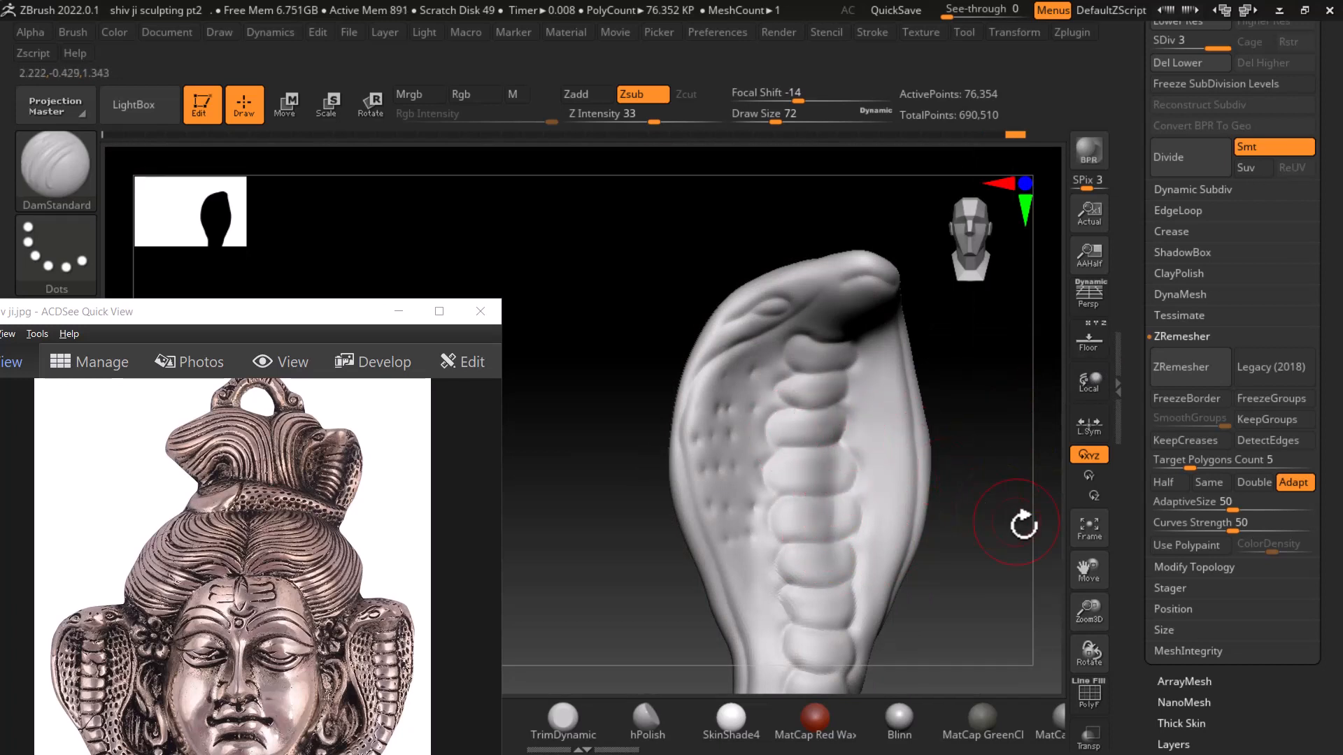
{"action": "key", "text": "ctrl"}
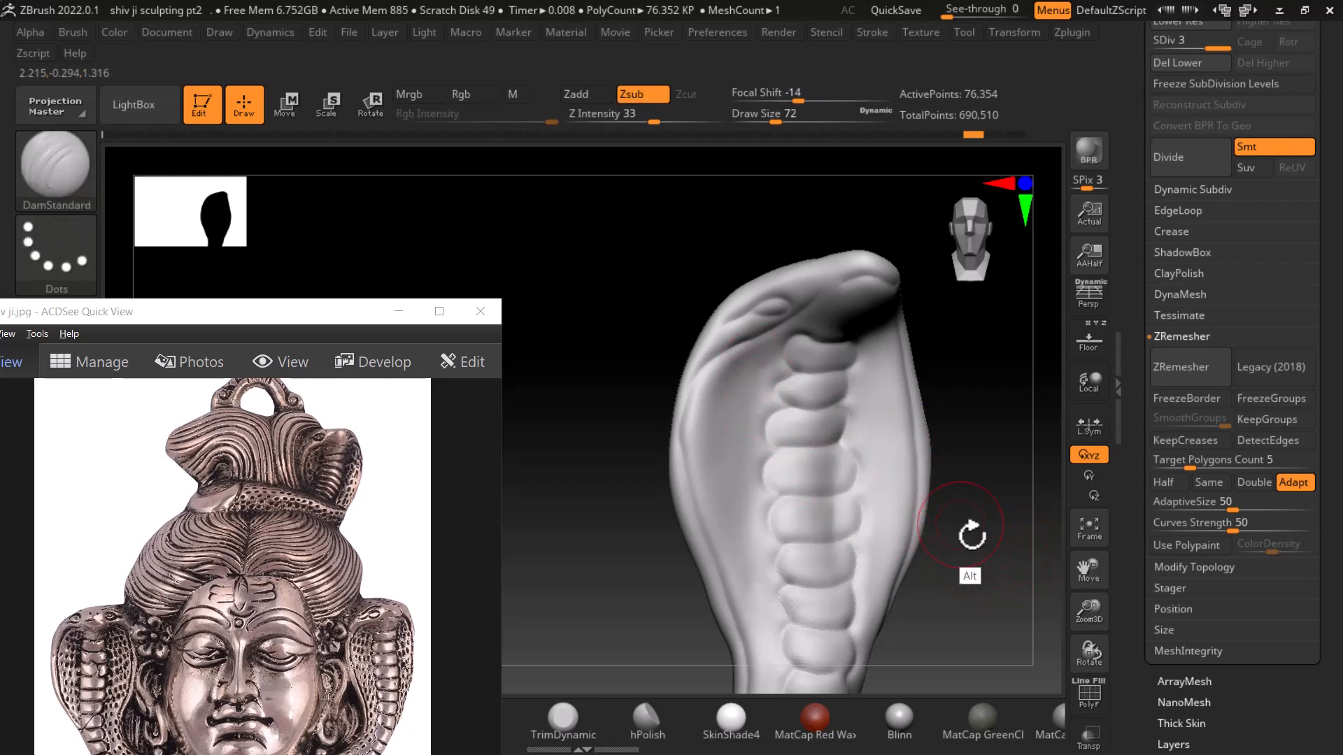
Make all subtools visible around the cobra and hide the floor reference image
{"action": "left_click_drag", "start_coordinate": [974, 533], "coordinate": [942, 520]}
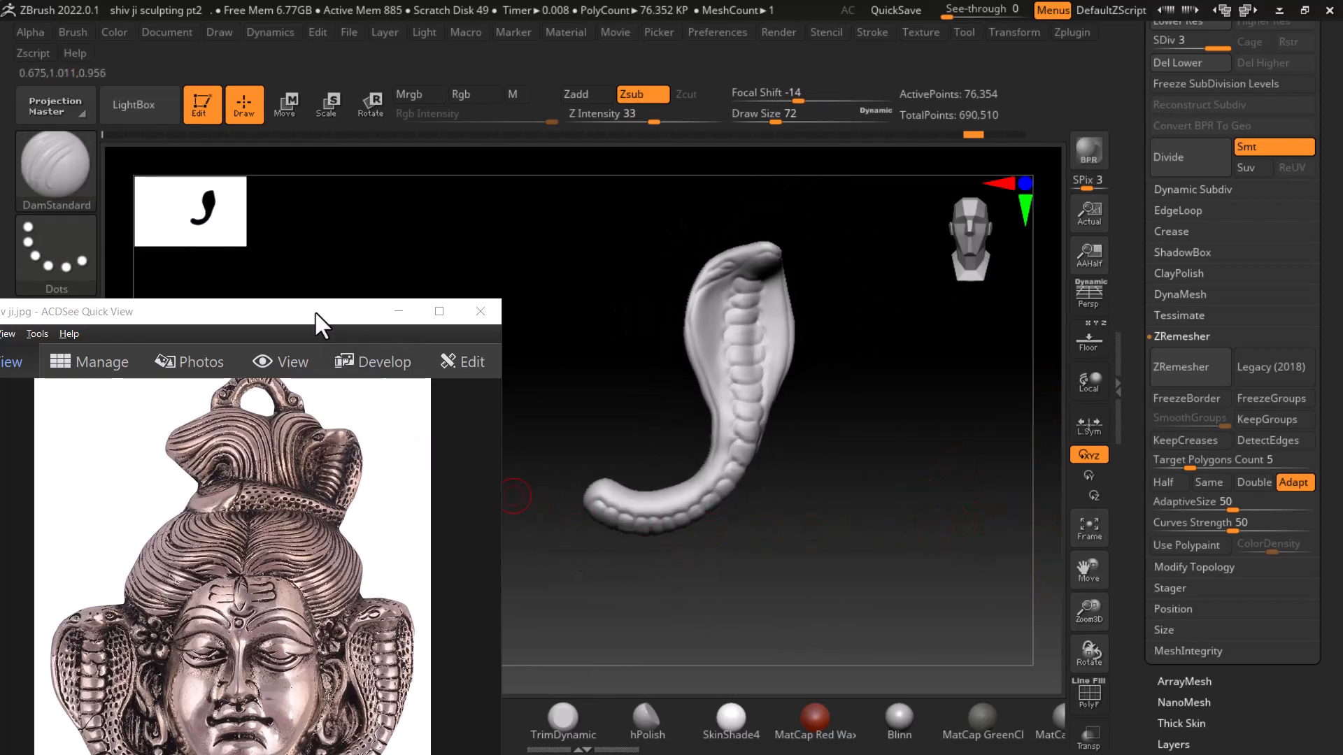
{"action": "left_click_drag", "start_coordinate": [318, 323], "coordinate": [1070, 479]}
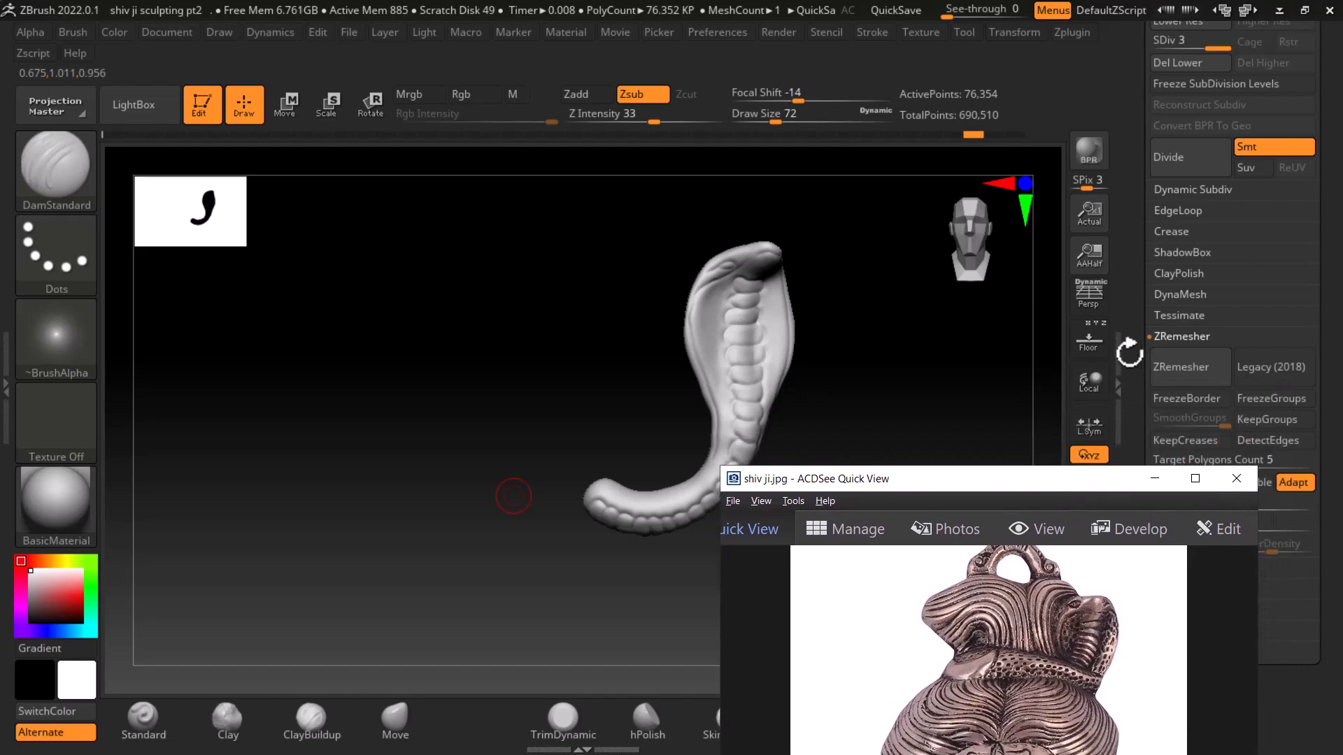
{"action": "left_click", "coordinate": [1089, 341]}
{"action": "left_click_drag", "start_coordinate": [1143, 208], "coordinate": [1126, 326]}
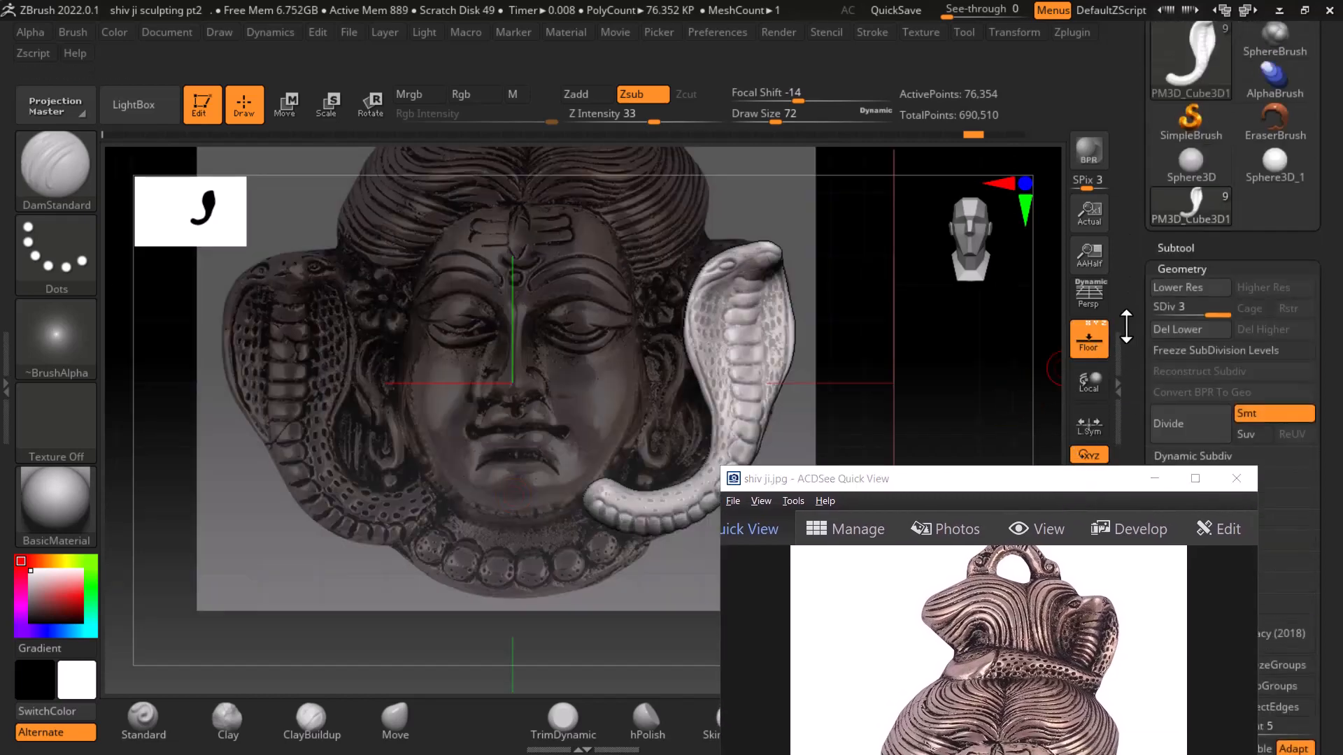
{"action": "left_click", "coordinate": [1176, 248]}
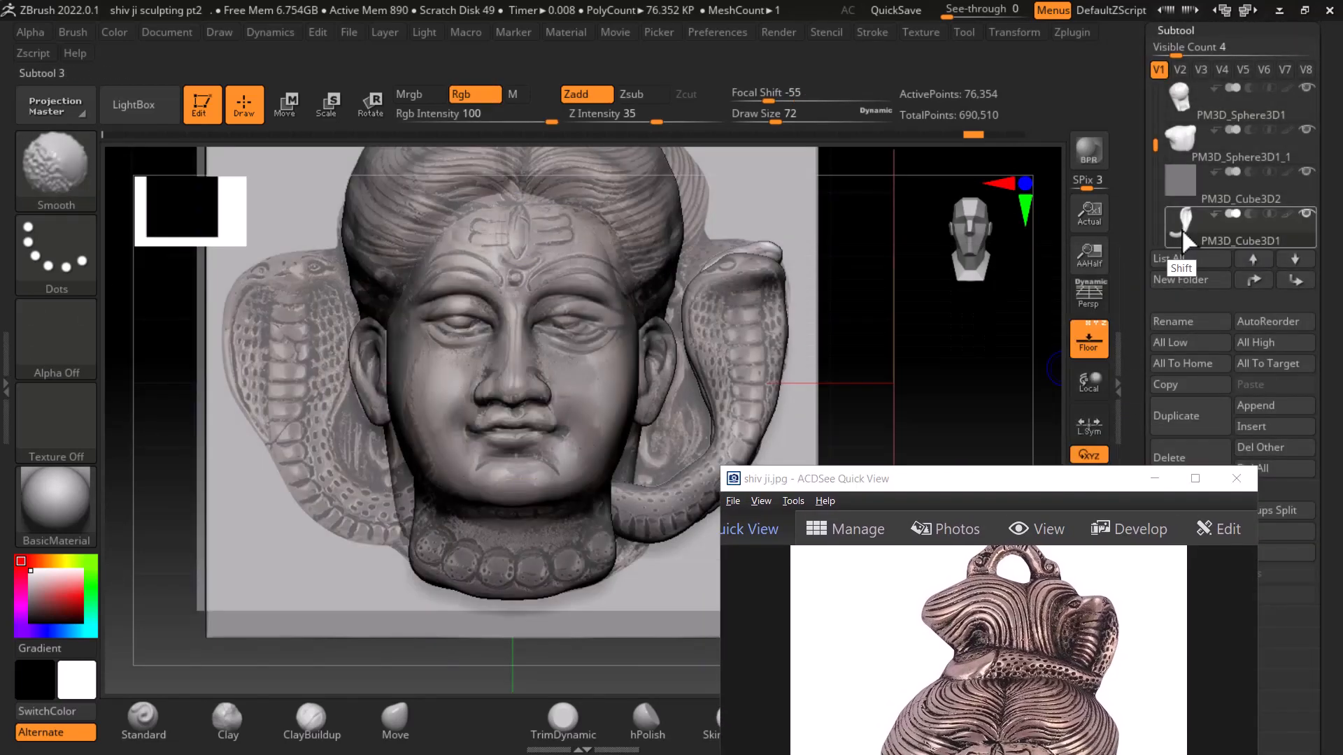
{"action": "left_click", "coordinate": [1089, 338]}
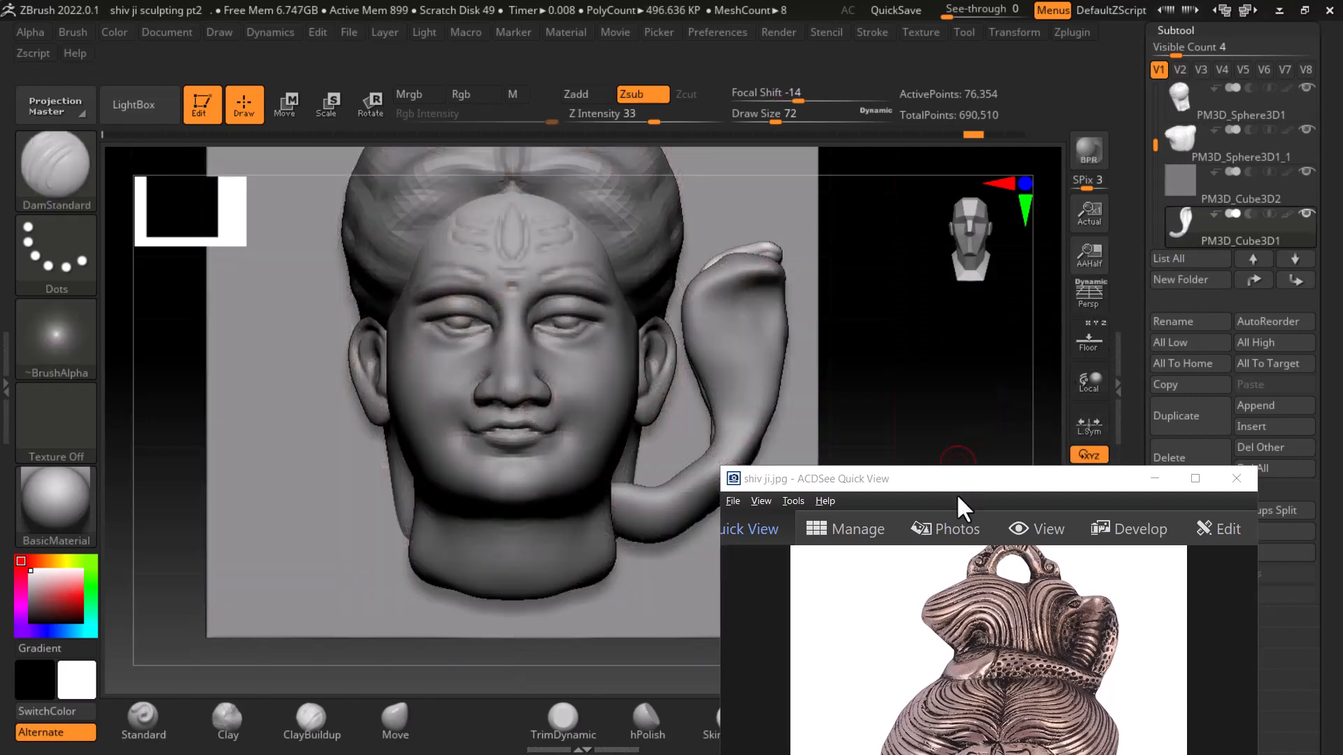
Select the smooth duplicate snake mesh Extract5, isolate it, and delete it from the subtools
{"action": "left_click_drag", "start_coordinate": [958, 495], "coordinate": [1112, 334]}
{"action": "left_click_drag", "start_coordinate": [842, 489], "coordinate": [713, 455]}
{"action": "left_click", "coordinate": [660, 425], "text": "alt"}
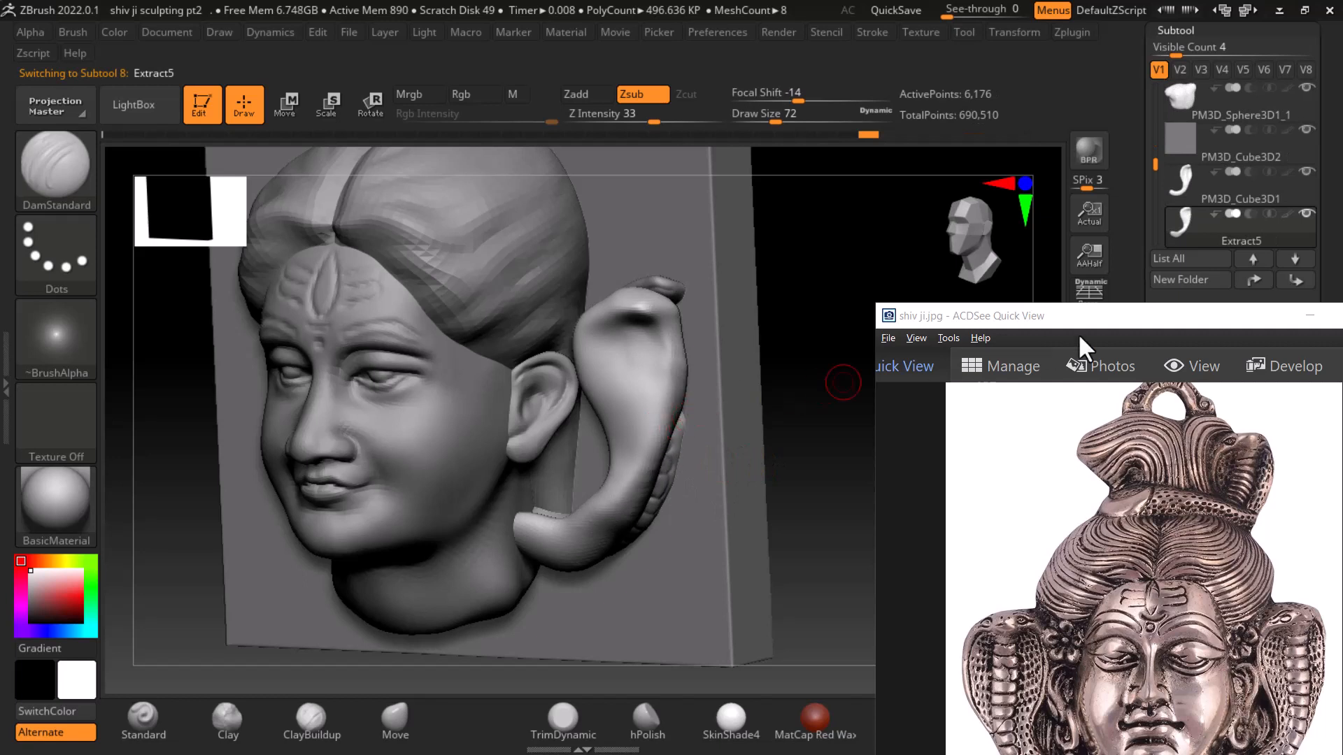
{"action": "left_click_drag", "start_coordinate": [1152, 317], "coordinate": [1141, 457]}
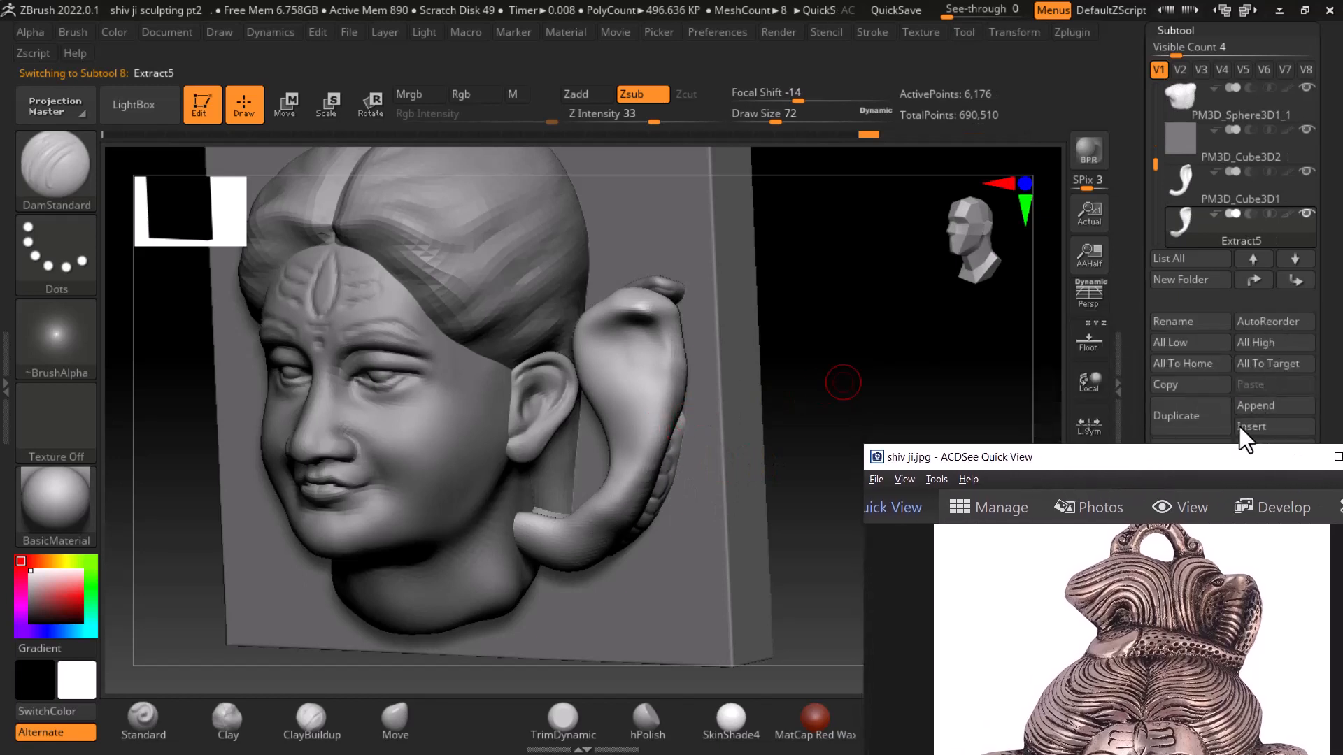
{"action": "left_click_drag", "start_coordinate": [1226, 452], "coordinate": [1213, 517]}
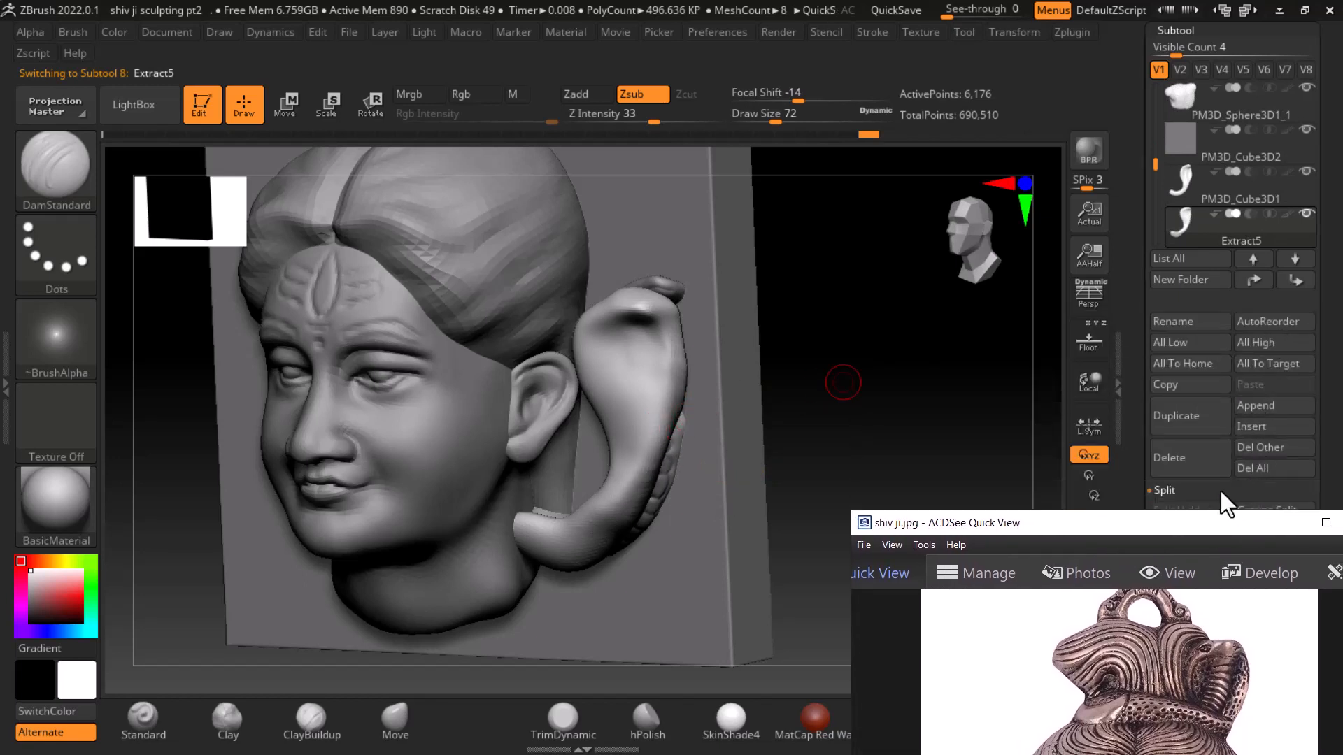
{"action": "left_click", "coordinate": [1195, 460]}
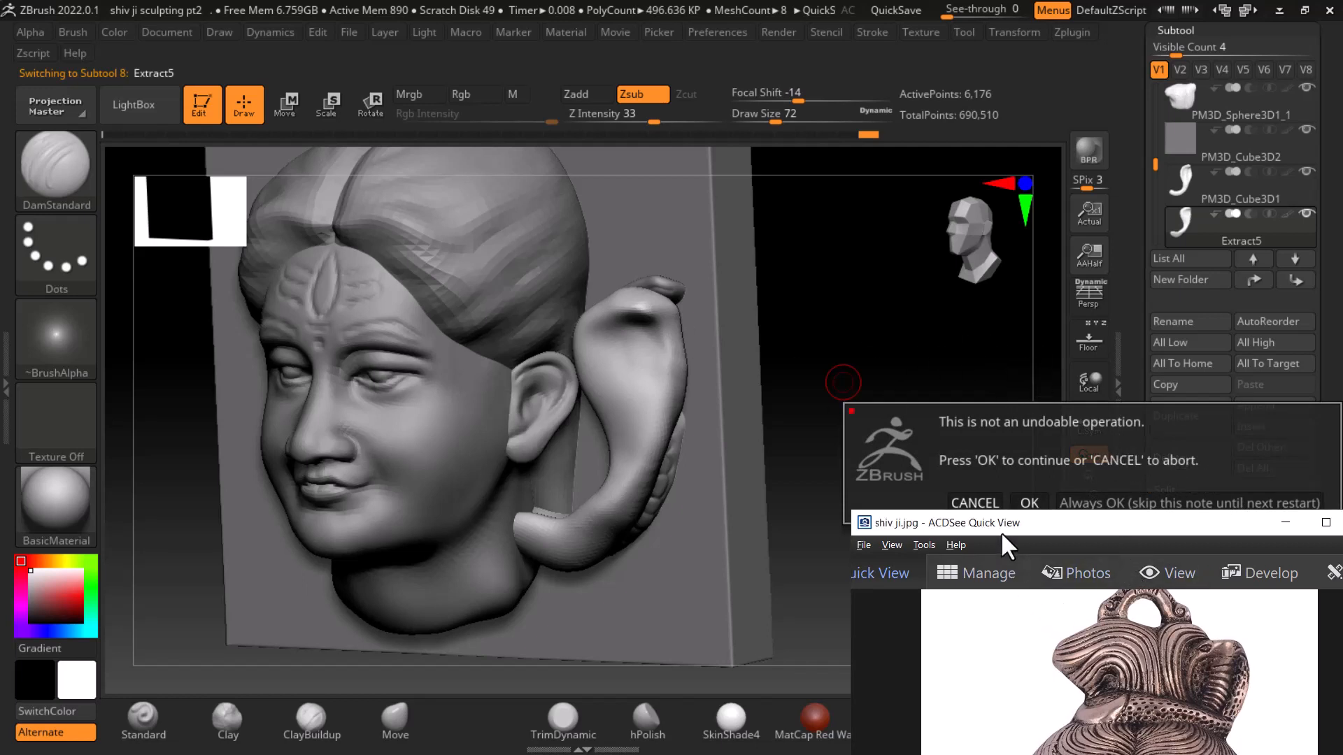
{"action": "left_click_drag", "start_coordinate": [1001, 532], "coordinate": [941, 633]}
{"action": "left_click", "coordinate": [974, 503]}
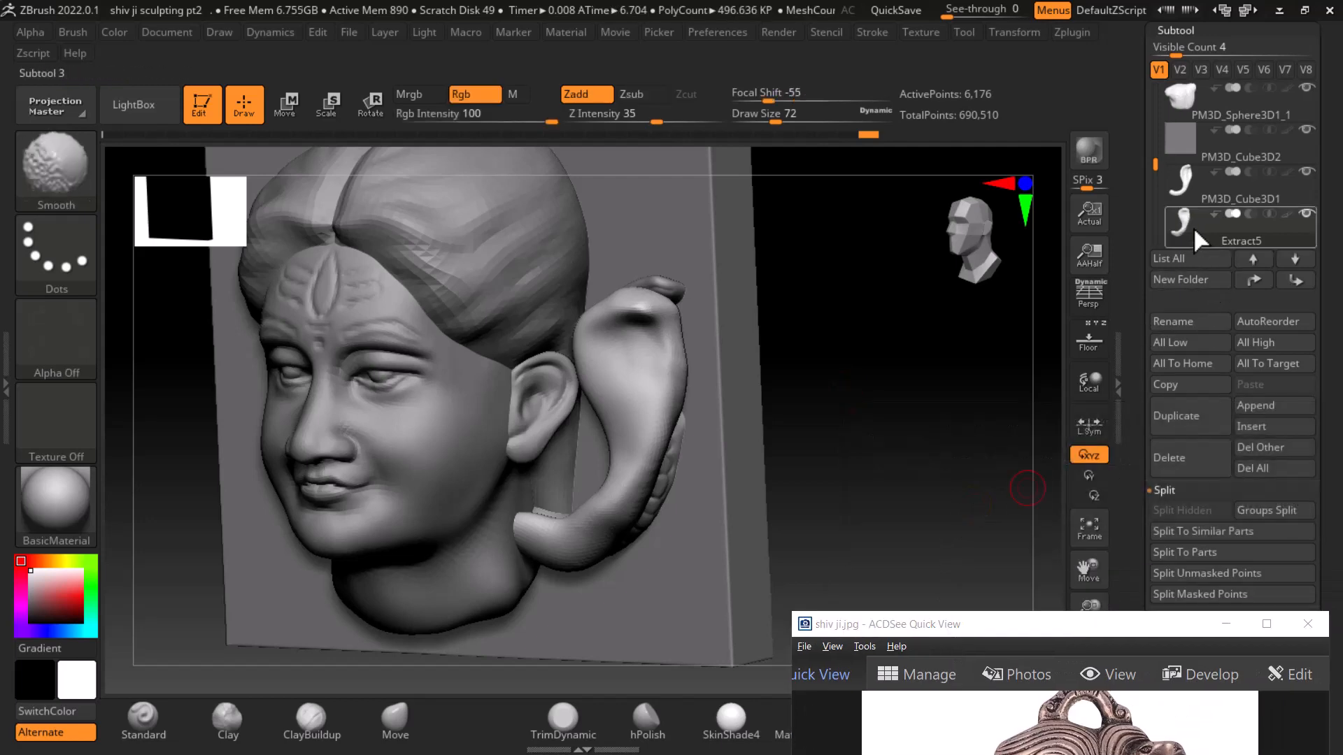
{"action": "left_click", "coordinate": [1192, 458]}
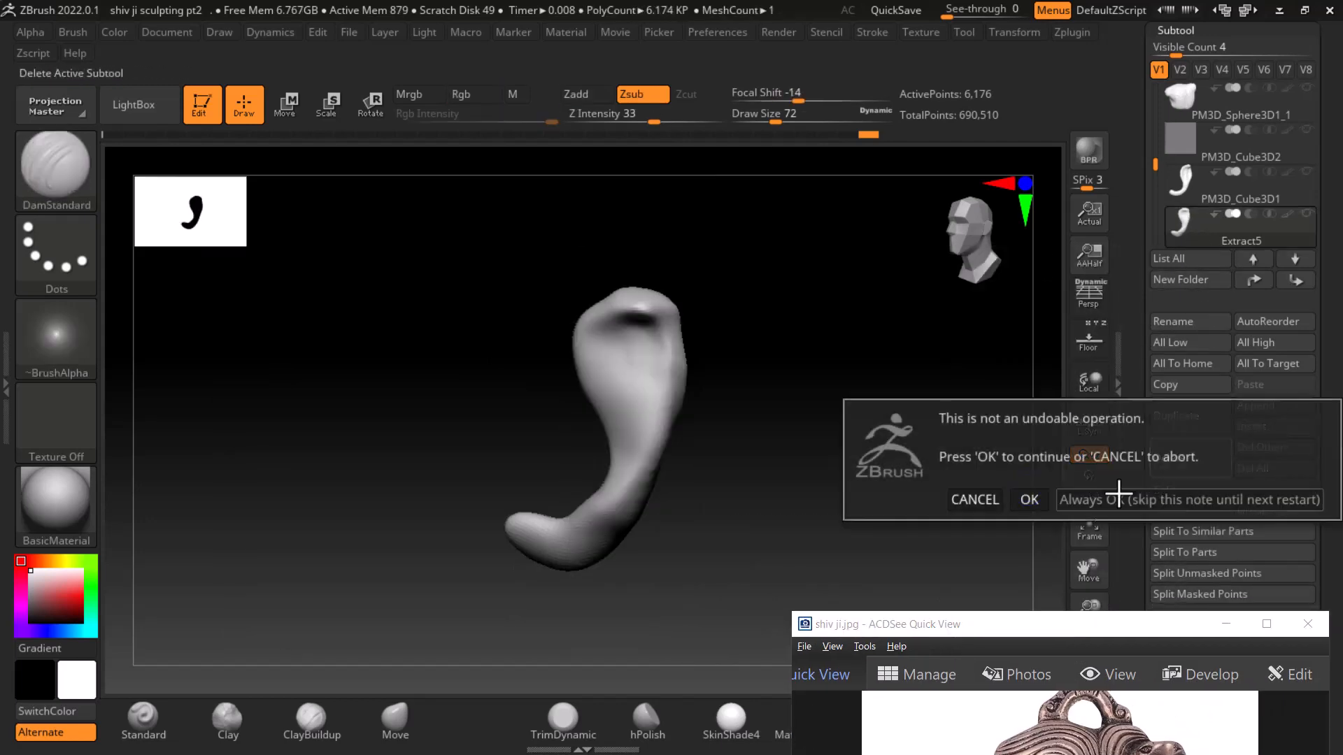
{"action": "left_click", "coordinate": [1033, 501]}
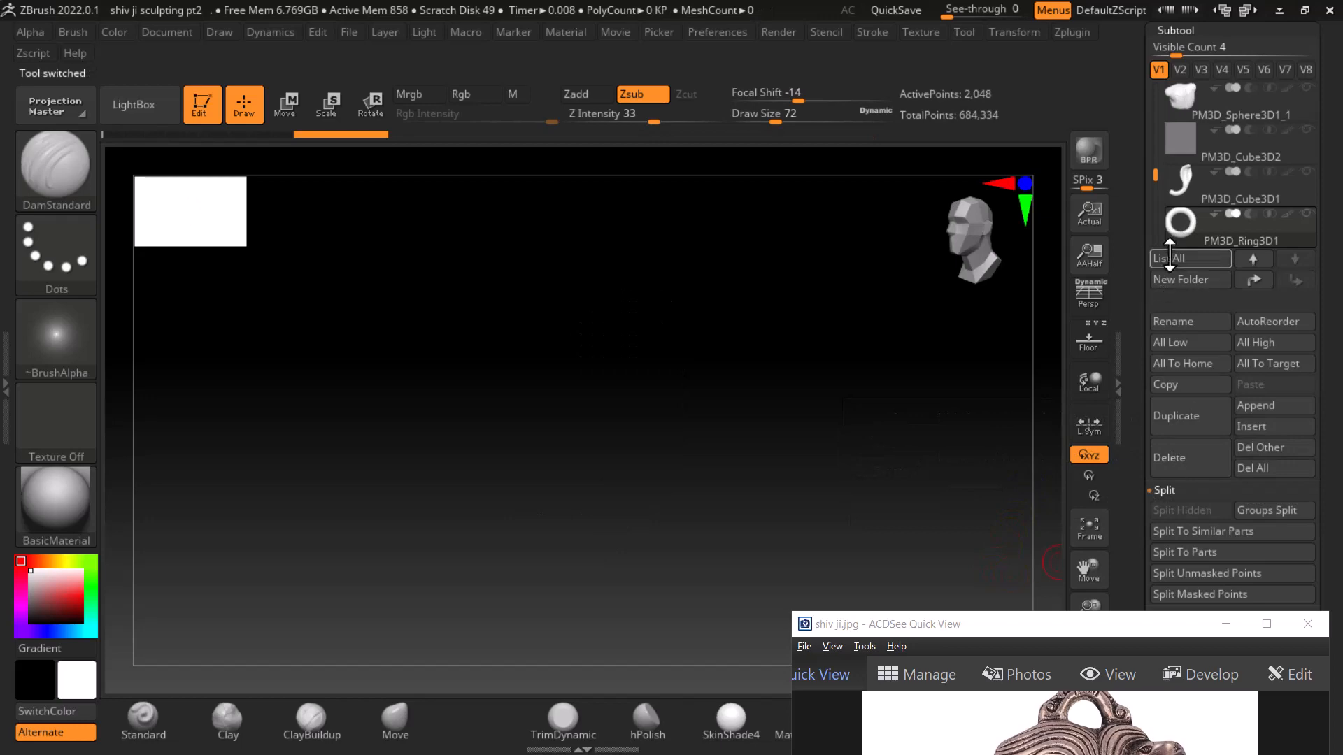
Make all subtools visible again, select the detailed cobra PM3D_Cube3D1, and activate the Move gizmo for it
{"action": "left_click", "coordinate": [1180, 225], "text": "shift"}
{"action": "mouse_move", "coordinate": [874, 485]}
{"action": "left_mouse_down"}
{"action": "mouse_move", "coordinate": [928, 486]}
{"action": "mouse_move", "coordinate": [883, 540]}
{"action": "left_mouse_up"}
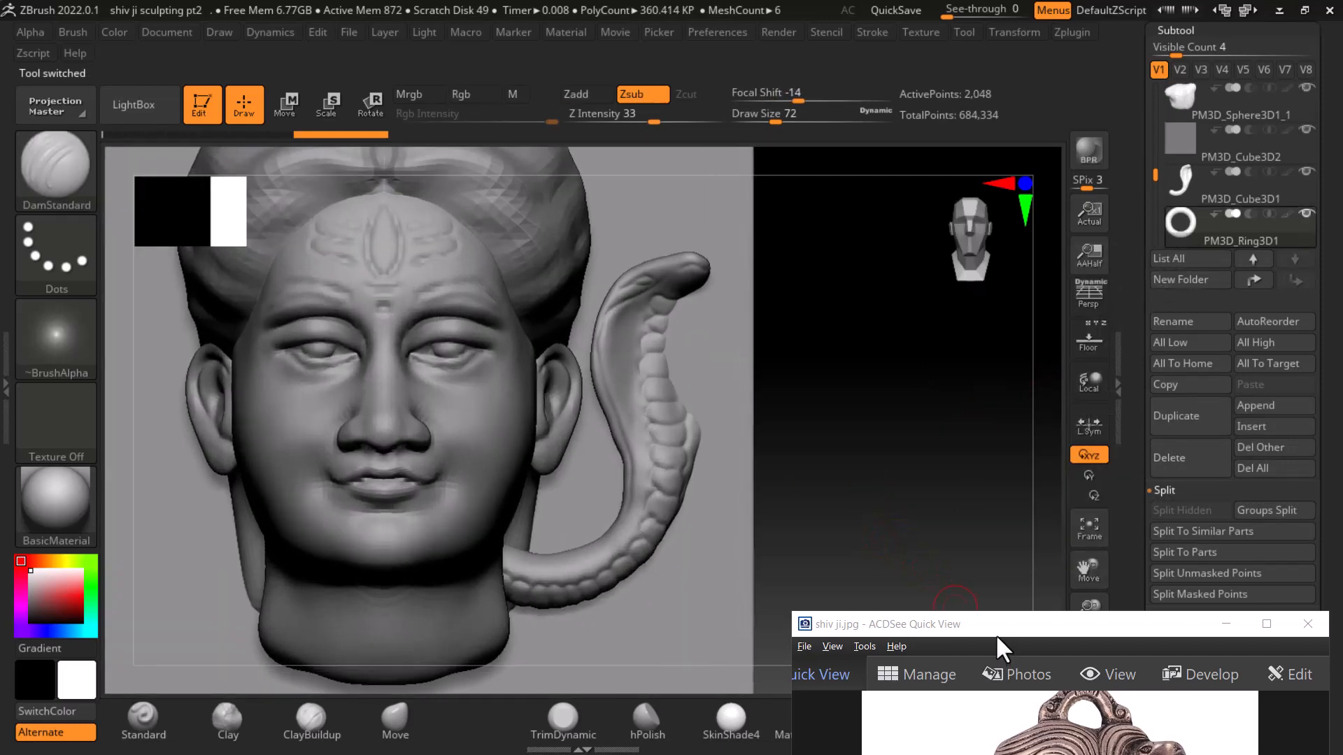
{"action": "left_click_drag", "start_coordinate": [997, 635], "coordinate": [1048, 224]}
{"action": "left_click_drag", "start_coordinate": [839, 534], "coordinate": [806, 520]}
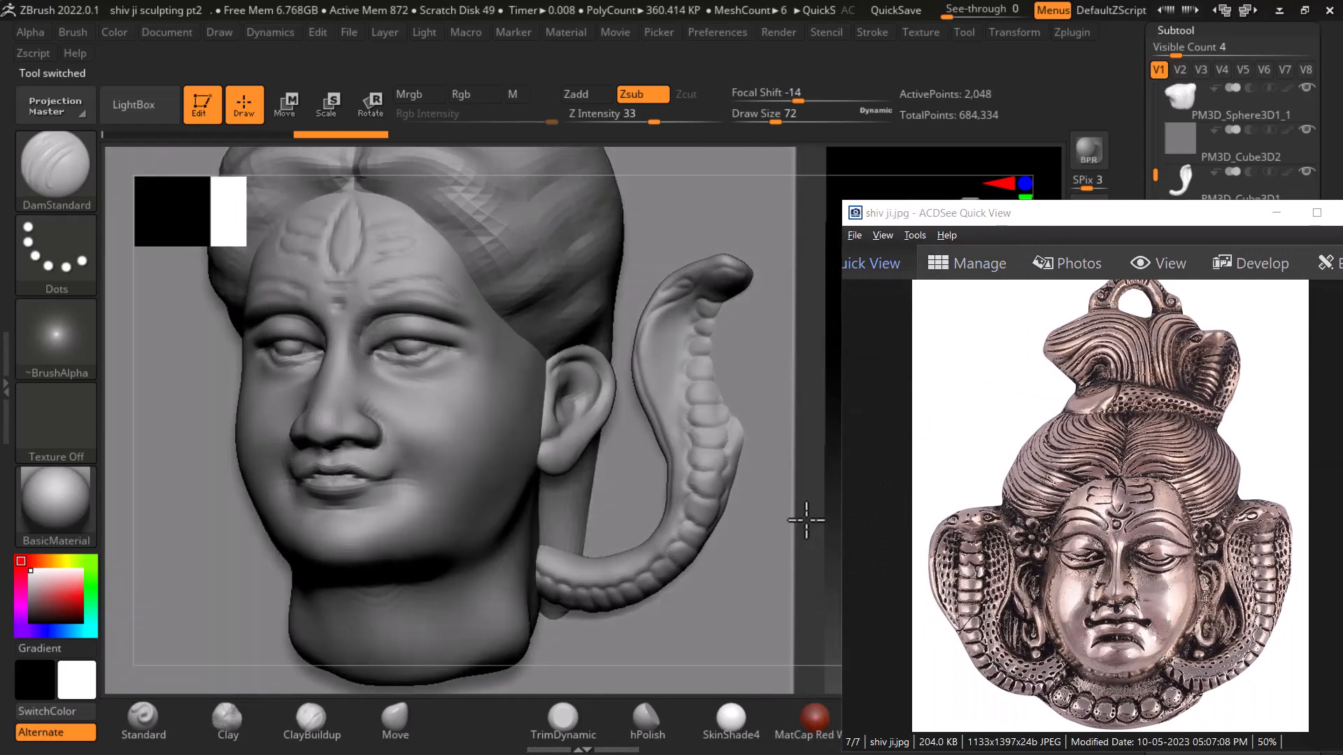
{"action": "left_click", "coordinate": [659, 519], "text": "alt"}
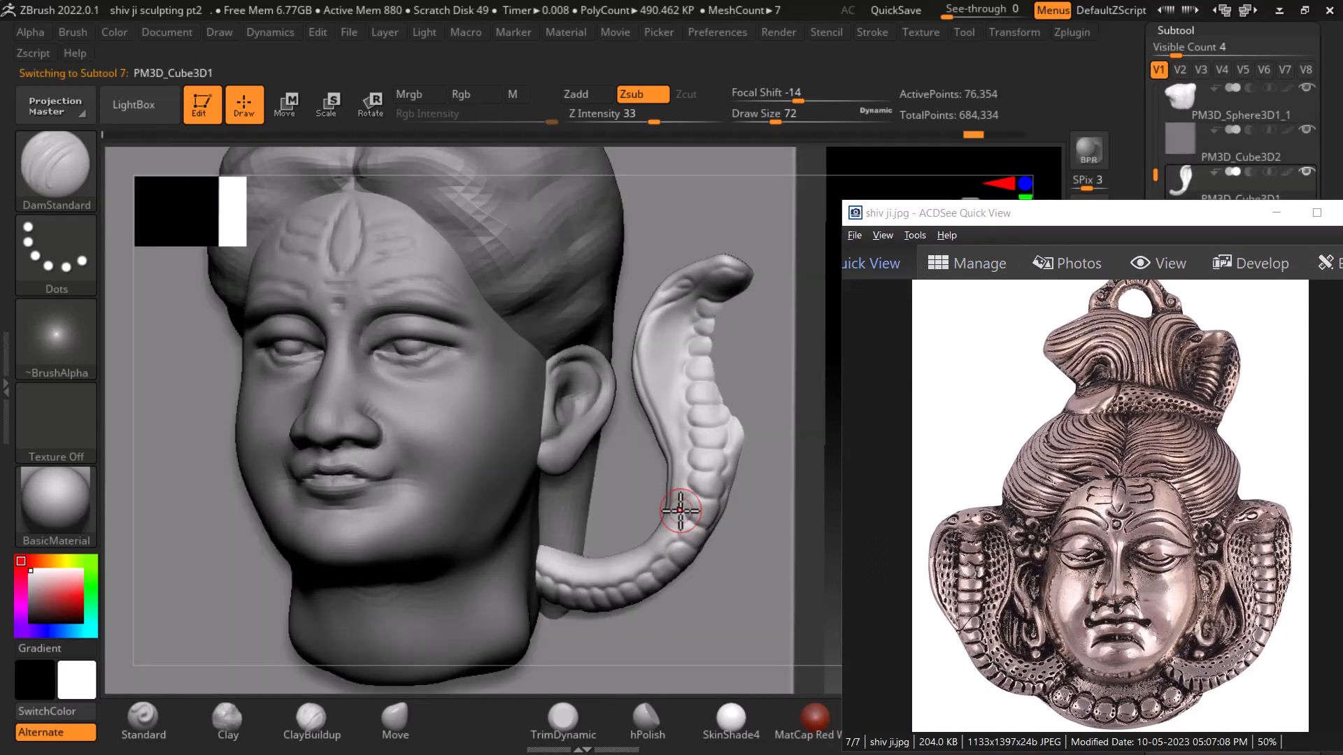
{"action": "left_click", "coordinate": [287, 106]}
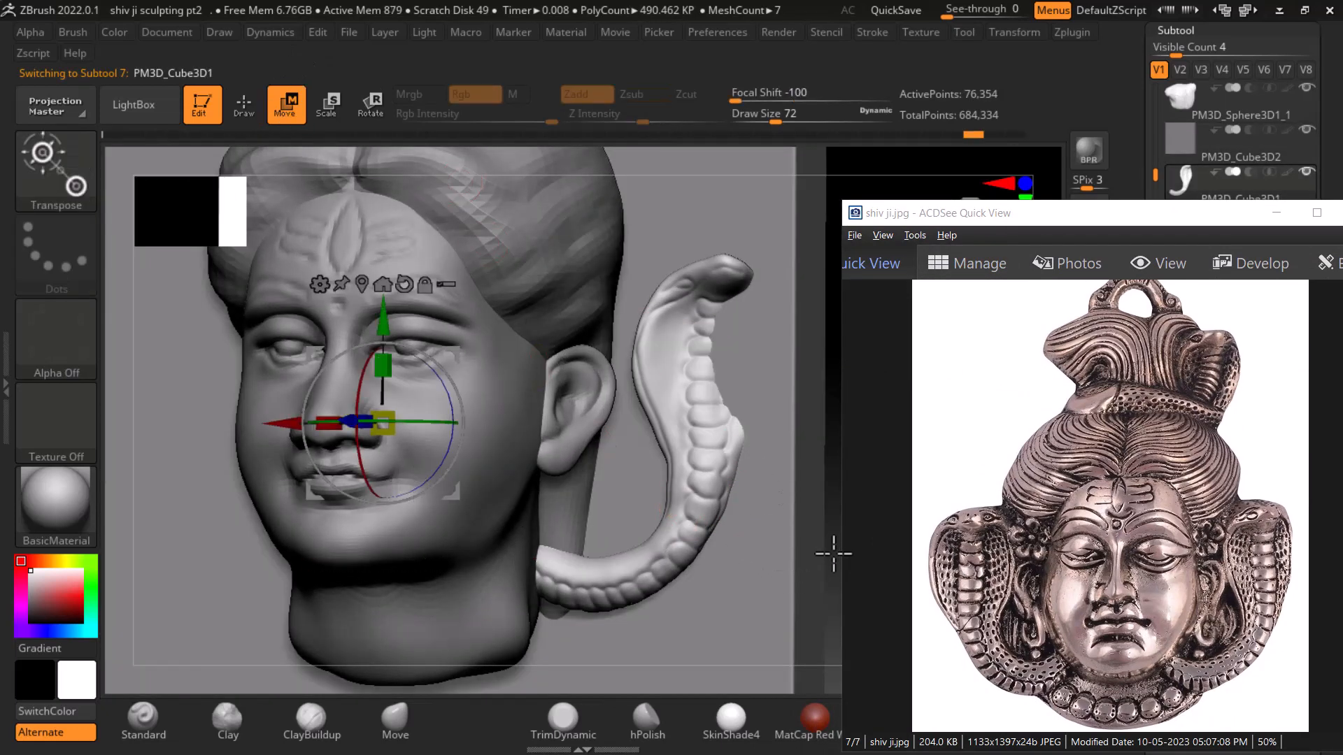
Hide the background slab PM3D_Cube3D2 and reselect the cobra subtool, keeping the reference photo beside the model
{"action": "left_click_drag", "start_coordinate": [922, 214], "coordinate": [1009, 221]}
{"action": "left_click_drag", "start_coordinate": [888, 428], "coordinate": [758, 506]}
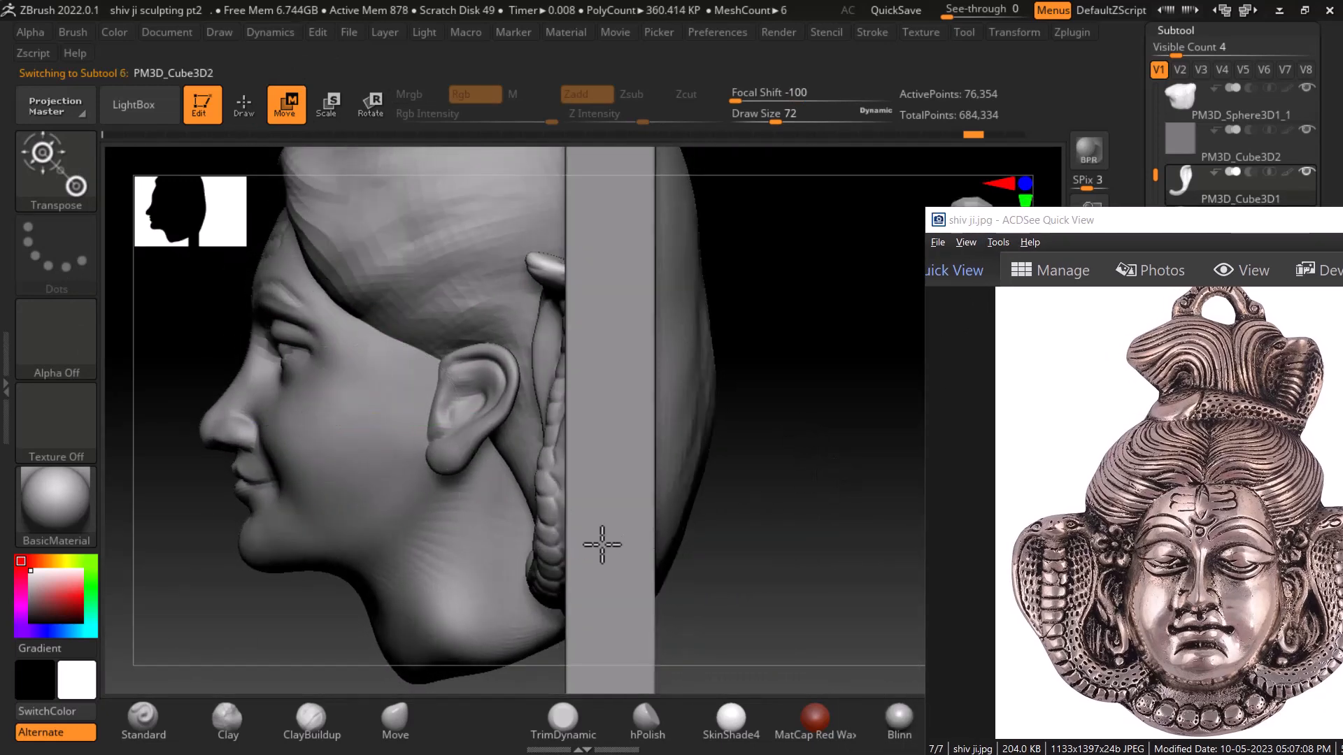
{"action": "left_click", "coordinate": [602, 542], "text": "alt"}
{"action": "left_click_drag", "start_coordinate": [1163, 220], "coordinate": [1111, 460]}
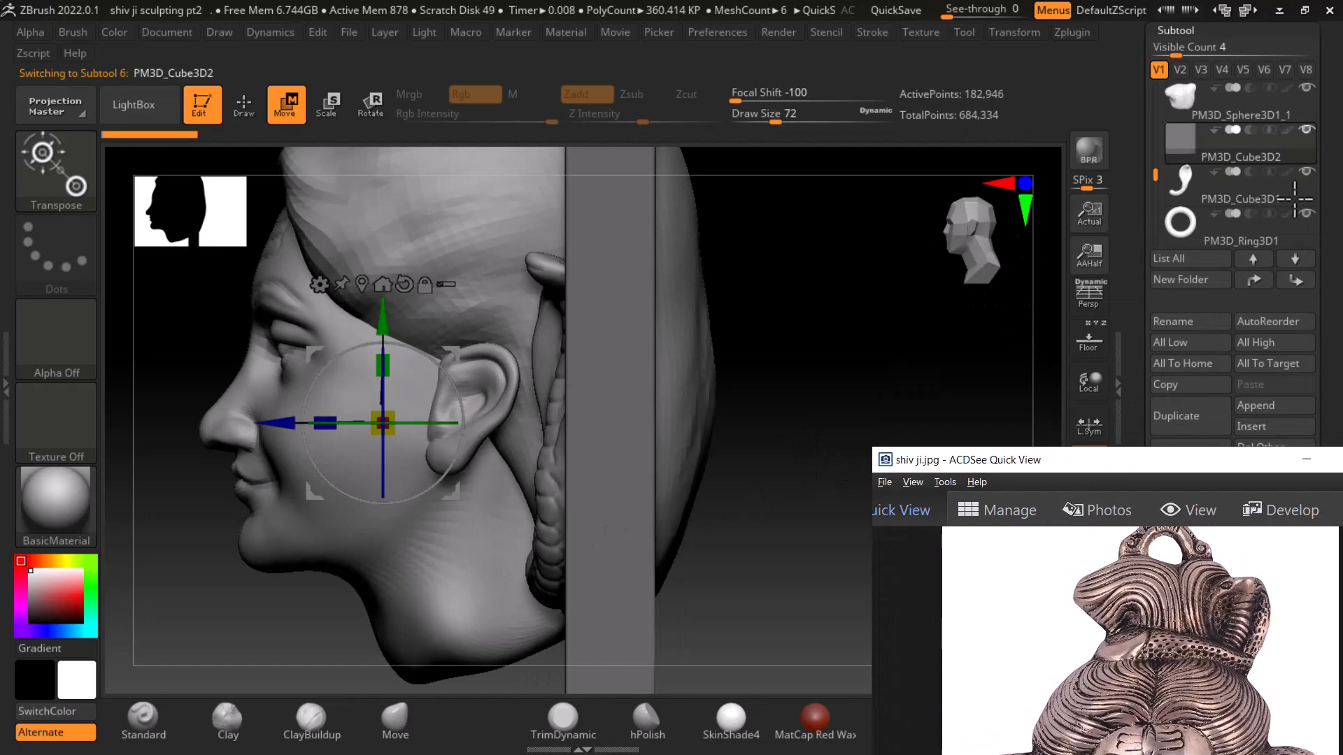
{"action": "left_click", "coordinate": [1309, 128]}
{"action": "left_click_drag", "start_coordinate": [877, 346], "coordinate": [864, 456]}
{"action": "left_click", "coordinate": [1182, 189]}
{"action": "left_click_drag", "start_coordinate": [1064, 470], "coordinate": [1085, 179]}
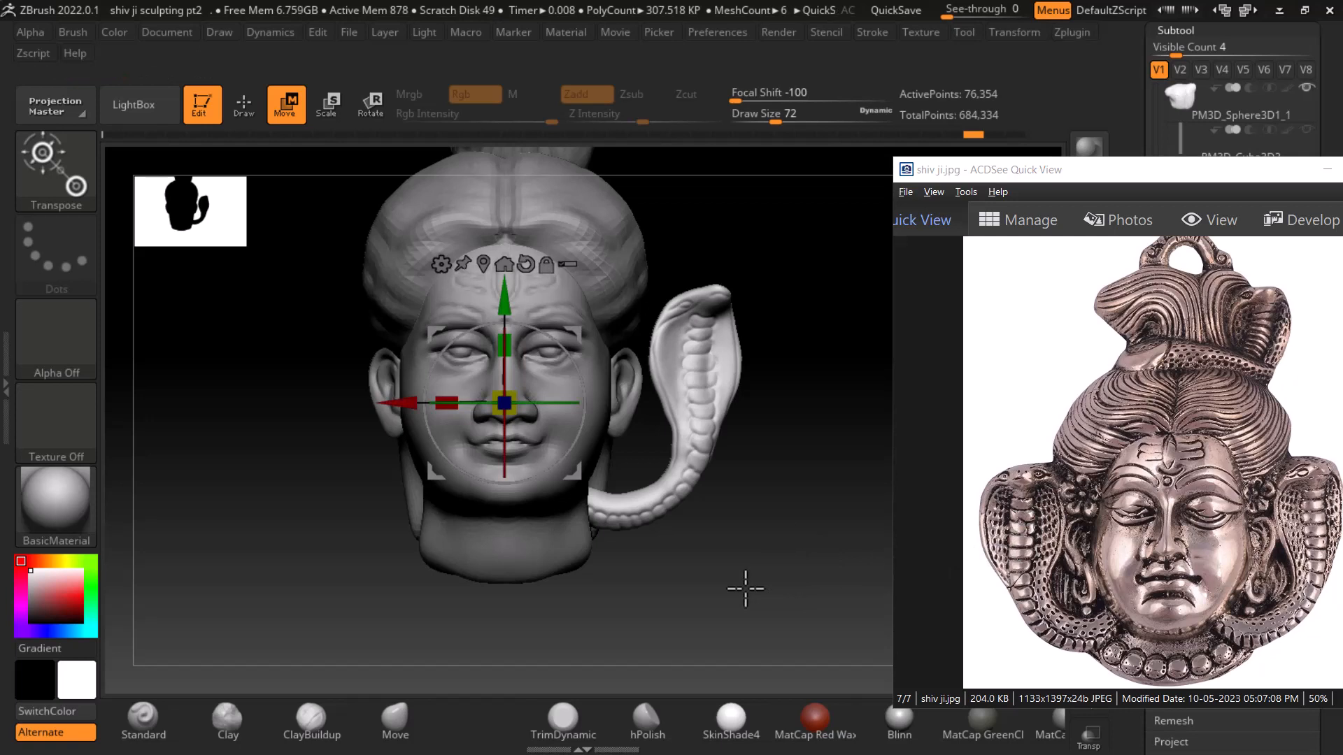
{"action": "left_click_drag", "start_coordinate": [1106, 178], "coordinate": [1166, 186]}
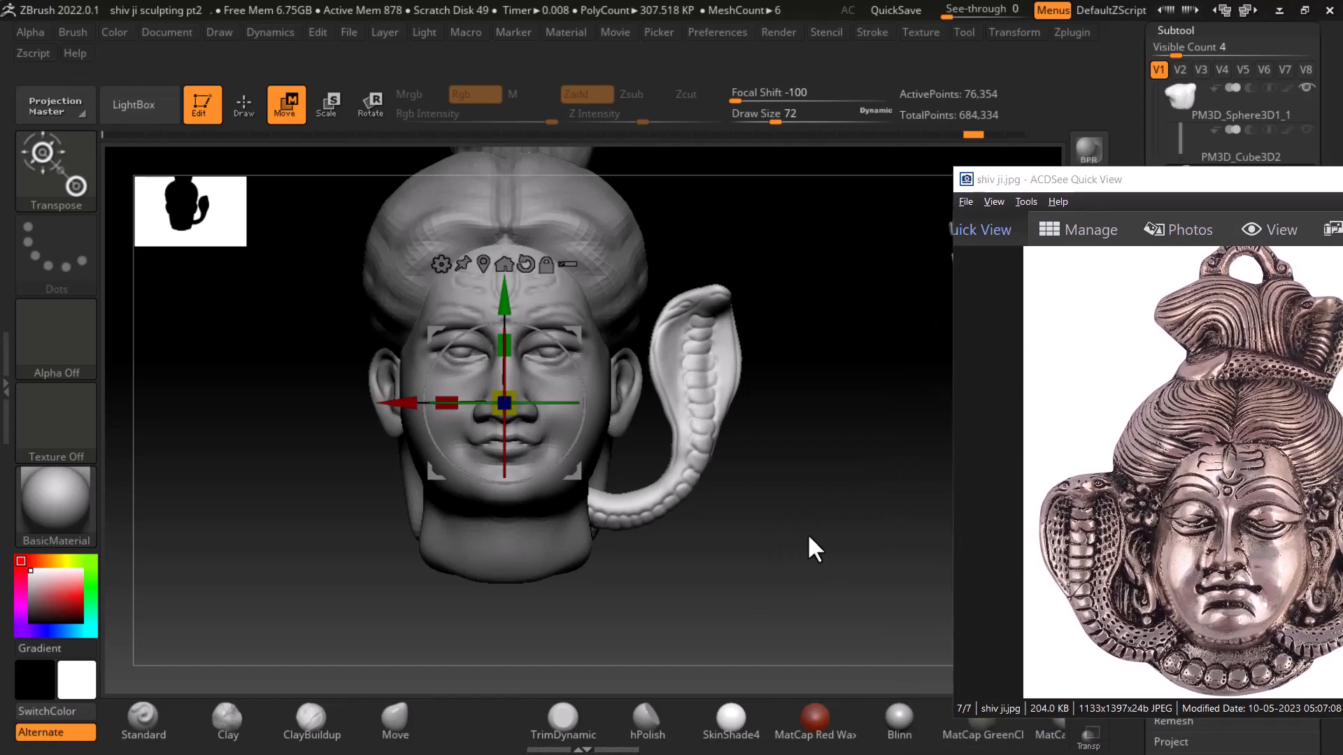
Compare the cobra and head with the reference photo and the floor reference image, leaving the floor image hidden
{"action": "right_click_drag", "start_coordinate": [797, 538], "coordinate": [935, 563], "text": "ctrl"}
{"action": "left_click", "coordinate": [245, 105]}
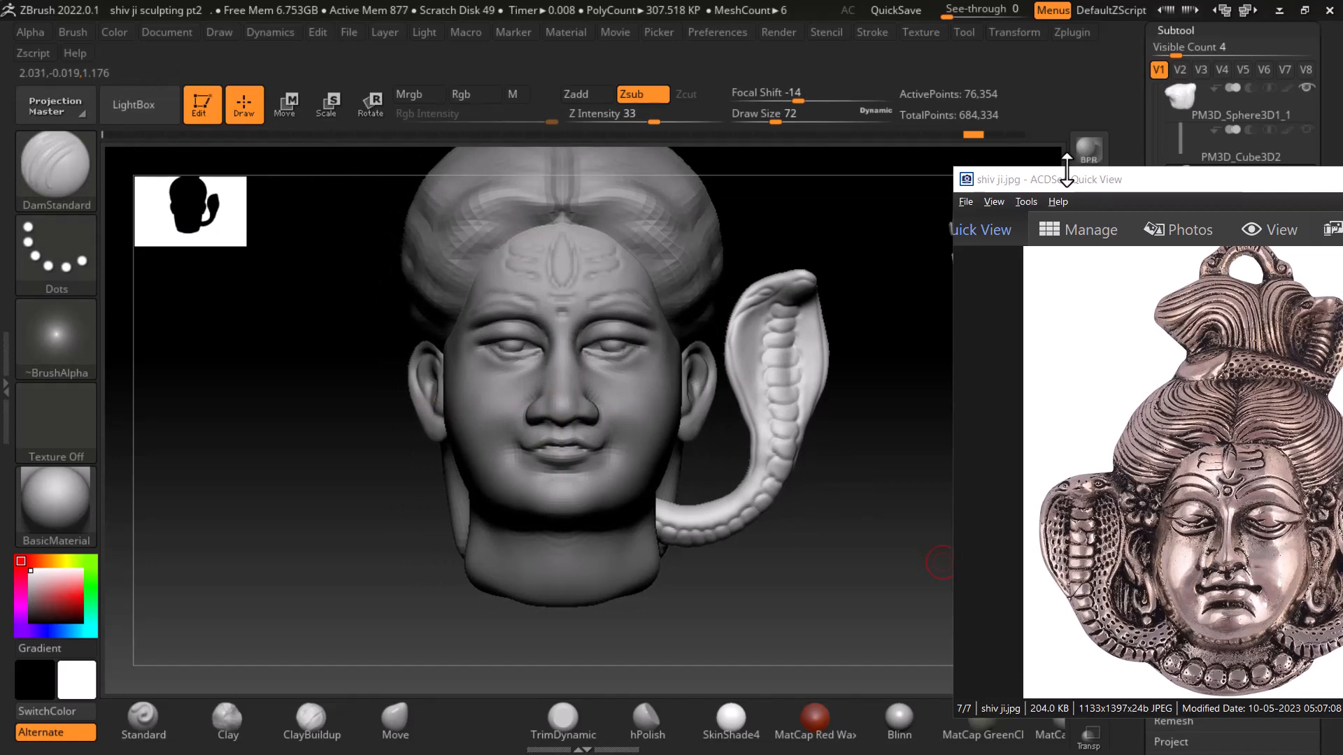
{"action": "left_click_drag", "start_coordinate": [1055, 183], "coordinate": [1032, 362]}
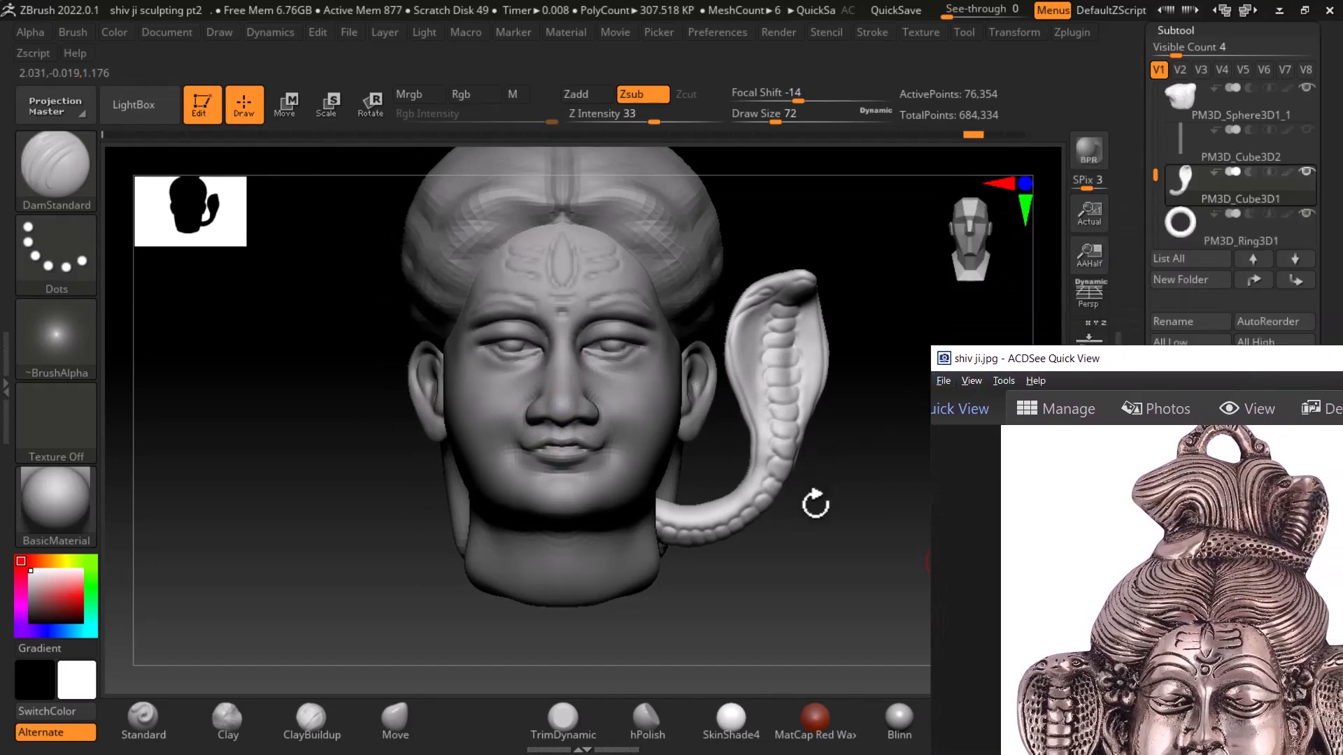
{"action": "left_click_drag", "start_coordinate": [1131, 386], "coordinate": [1219, 536]}
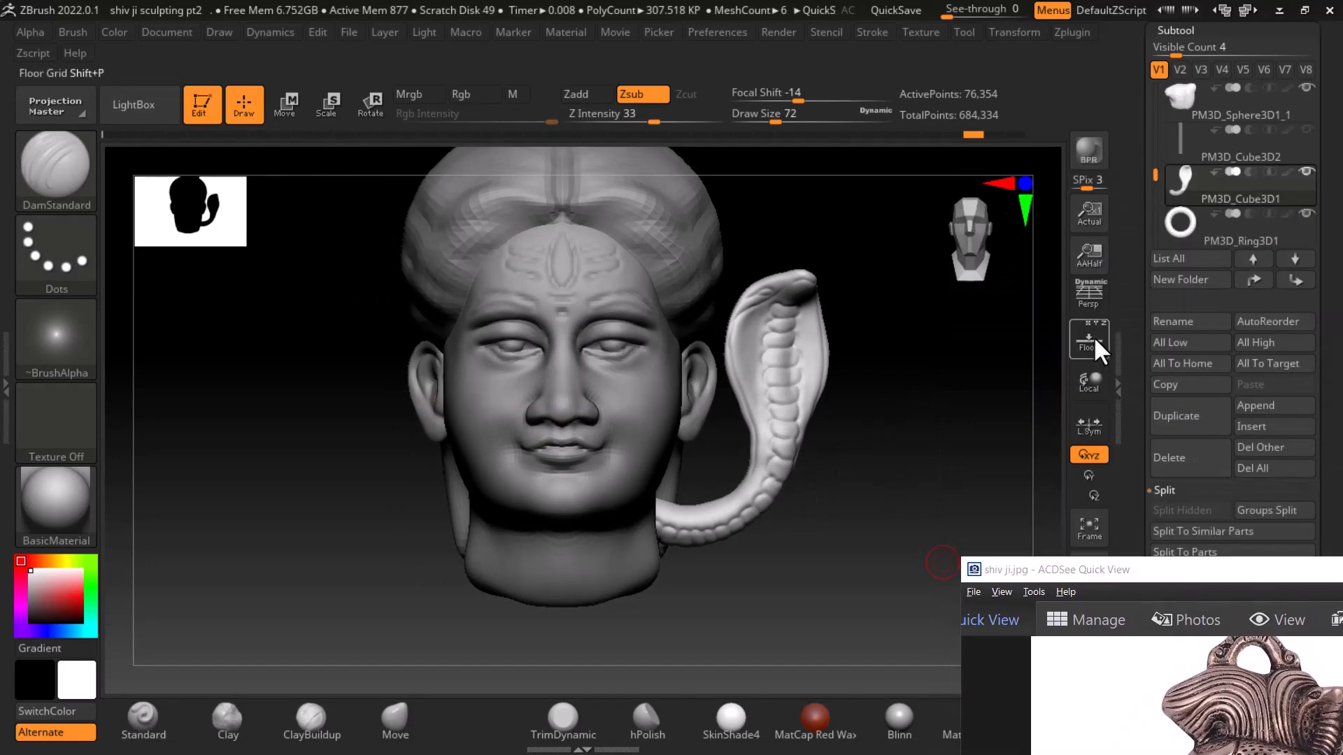
{"action": "left_click", "coordinate": [1089, 340]}
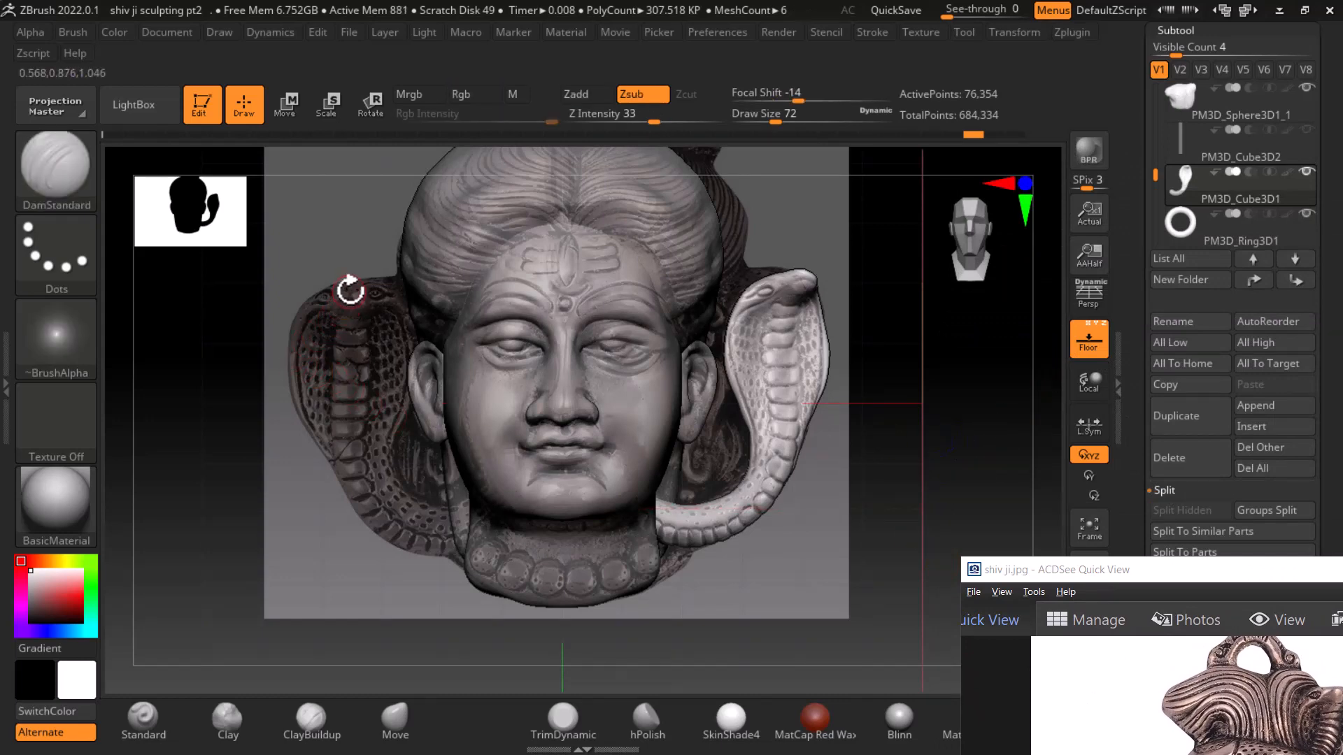
{"action": "left_click_drag", "start_coordinate": [1211, 581], "coordinate": [1136, 200]}
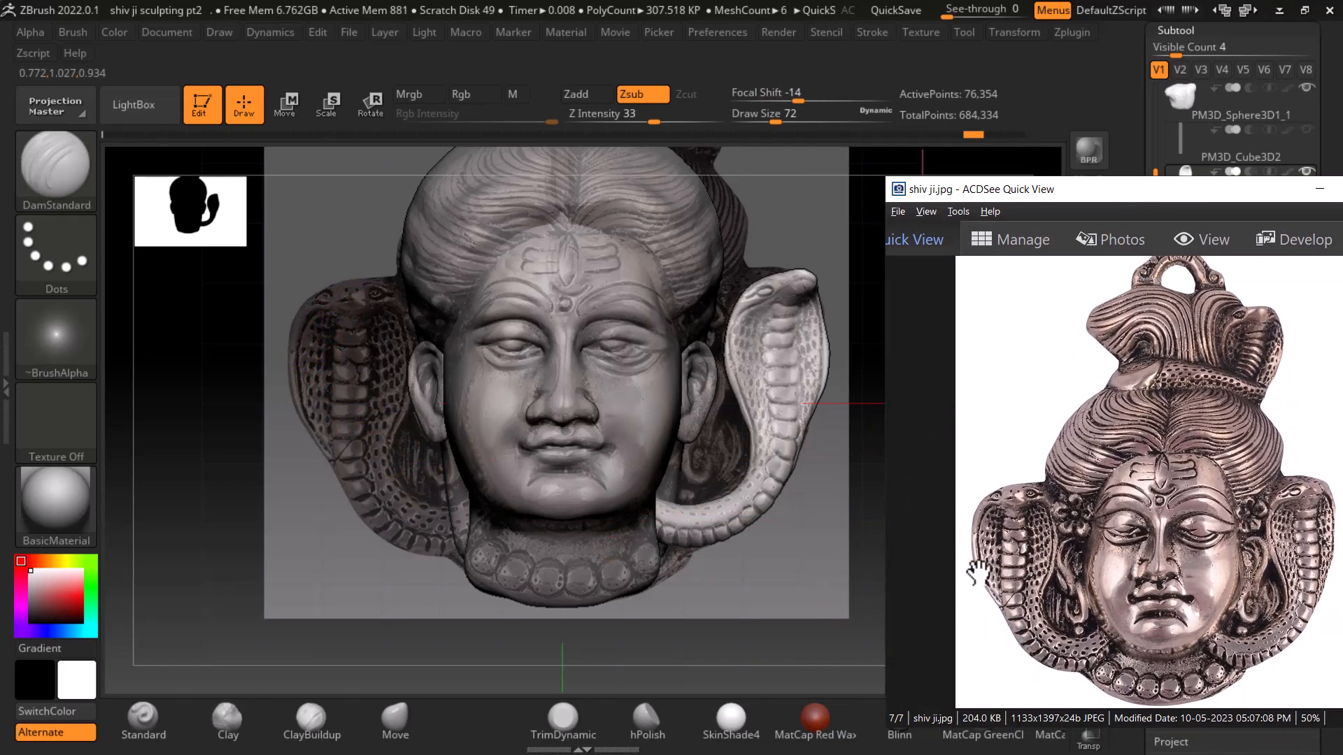
{"action": "left_click_drag", "start_coordinate": [1211, 195], "coordinate": [1208, 586]}
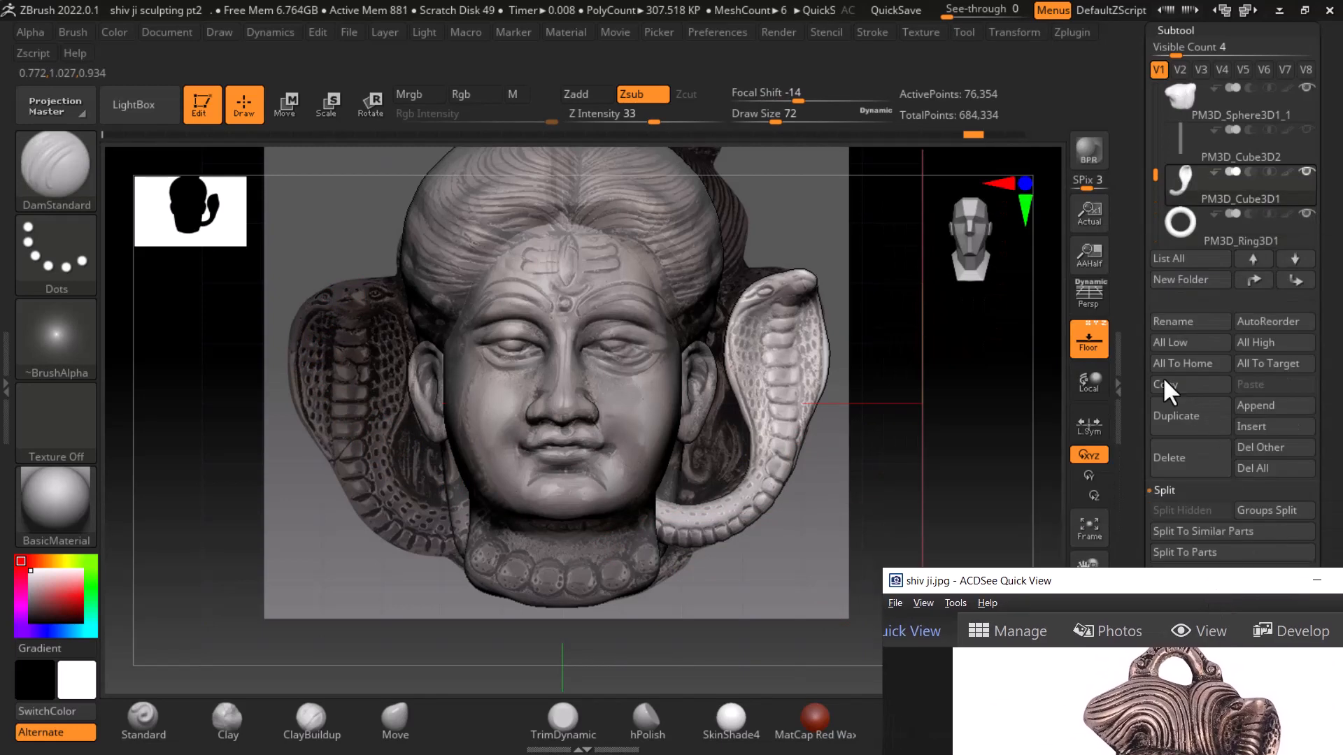
{"action": "left_click", "coordinate": [1089, 339]}
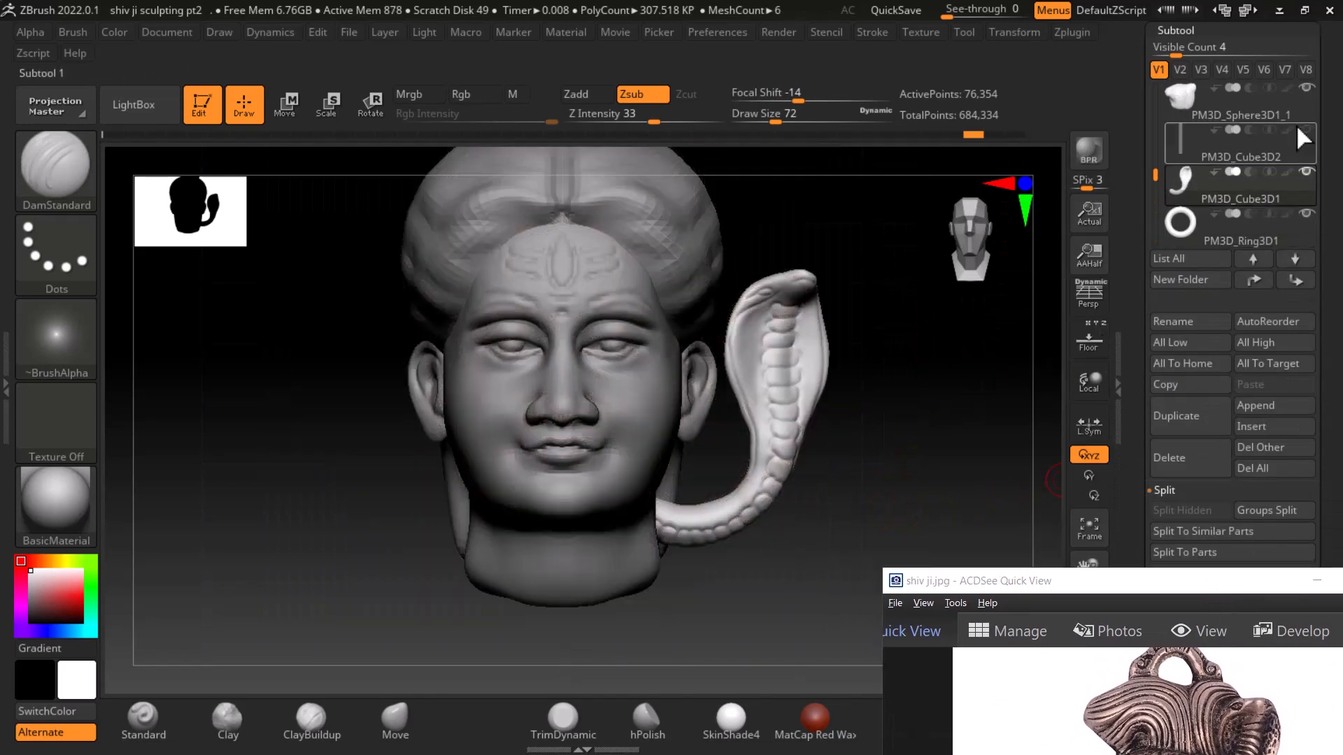
Select the background slab subtool PM3D_Cube3D2 and show the floor reference image behind the head
{"action": "left_click_drag", "start_coordinate": [1154, 180], "coordinate": [1156, 150]}
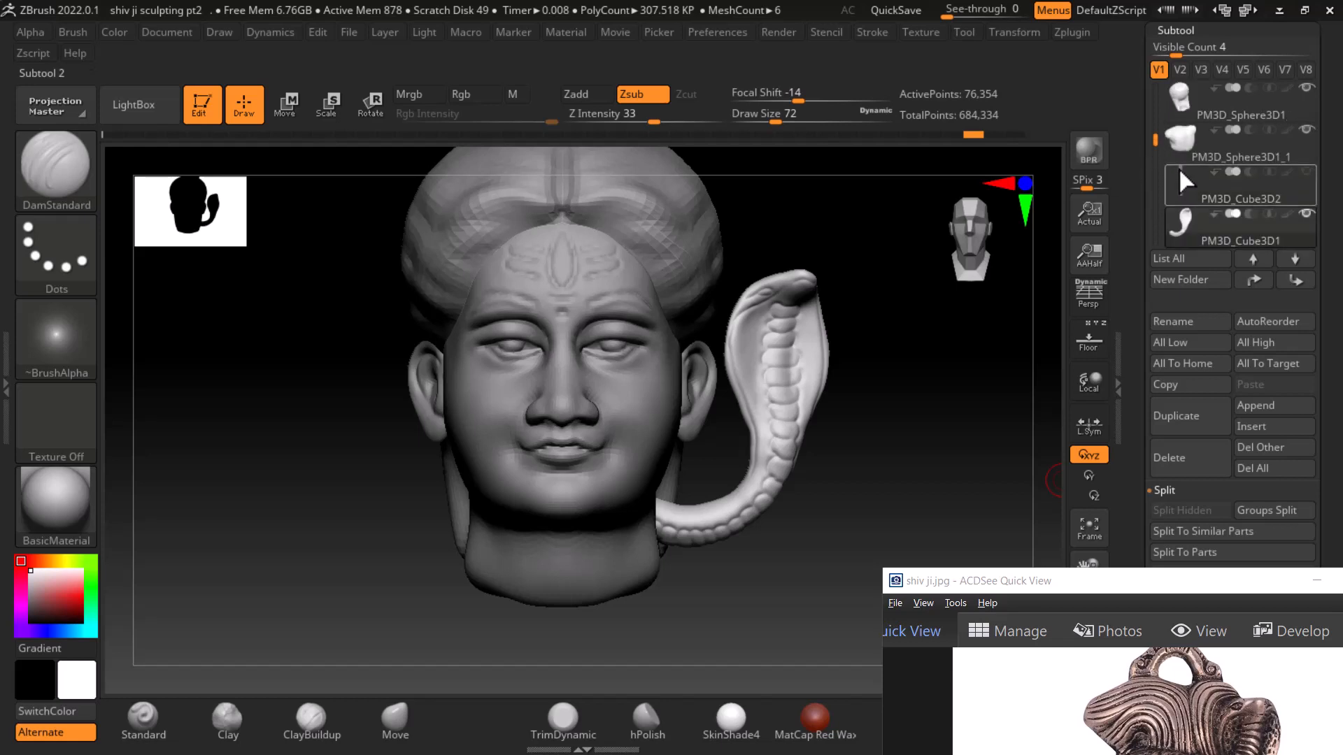
{"action": "left_click", "coordinate": [1182, 174]}
{"action": "left_click", "coordinate": [1072, 350]}
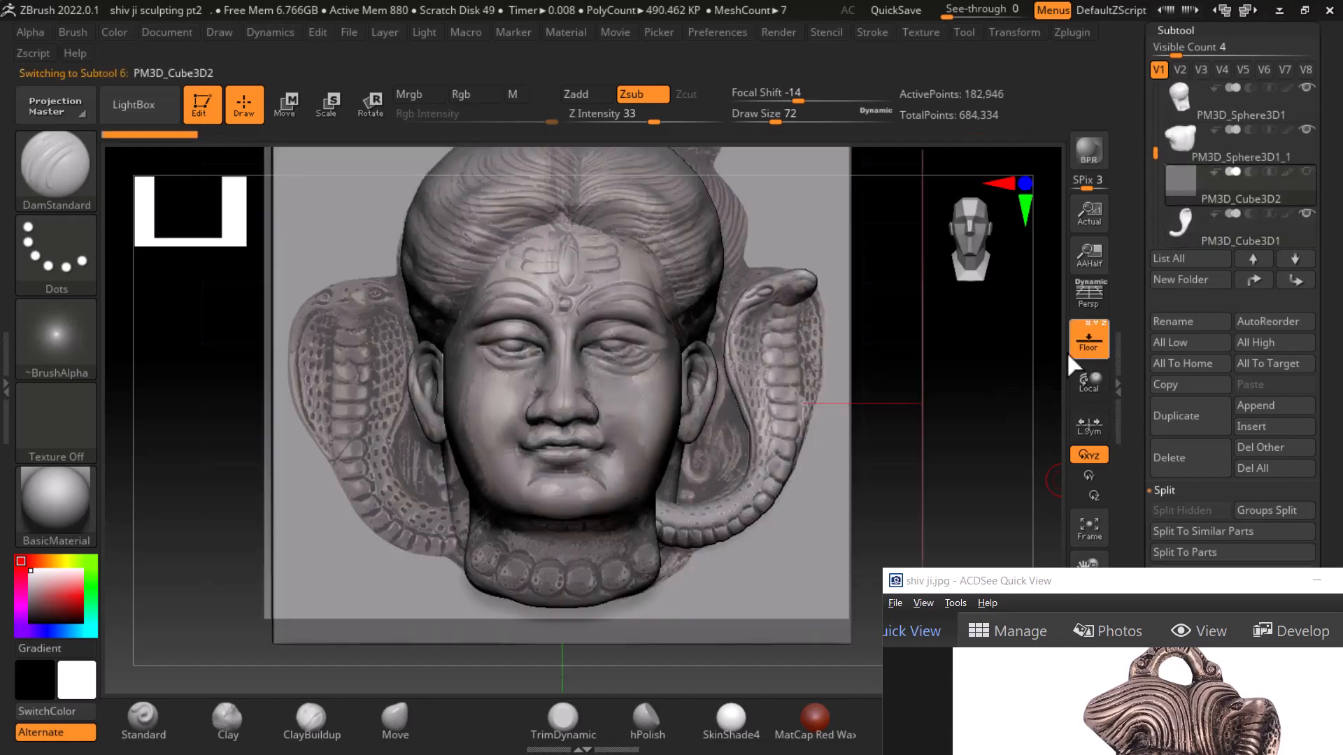
{"action": "left_click_drag", "start_coordinate": [1003, 456], "coordinate": [1000, 424]}
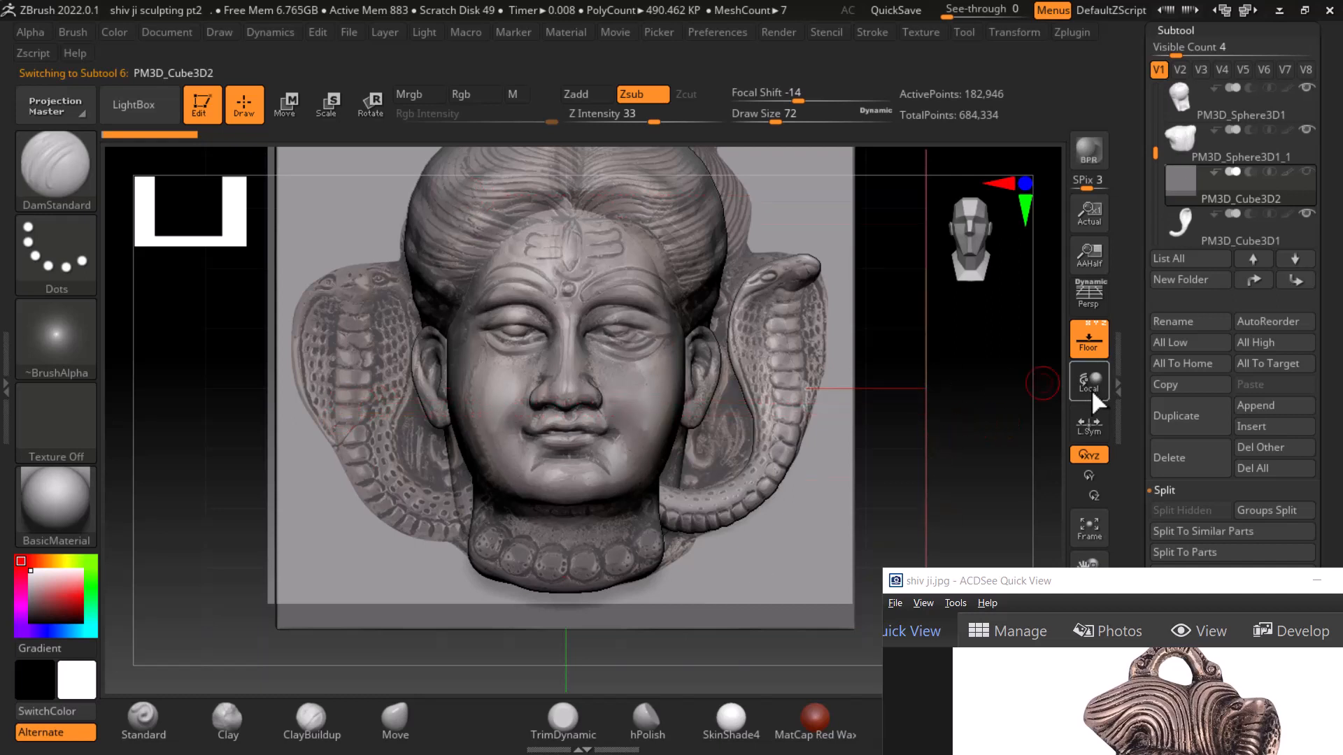
Append a cube as a new subtool, check it from the side, and hide the floor reference image
{"action": "scroll", "coordinate": [1140, 394], "scroll_direction": "down", "scroll_amount": 3}
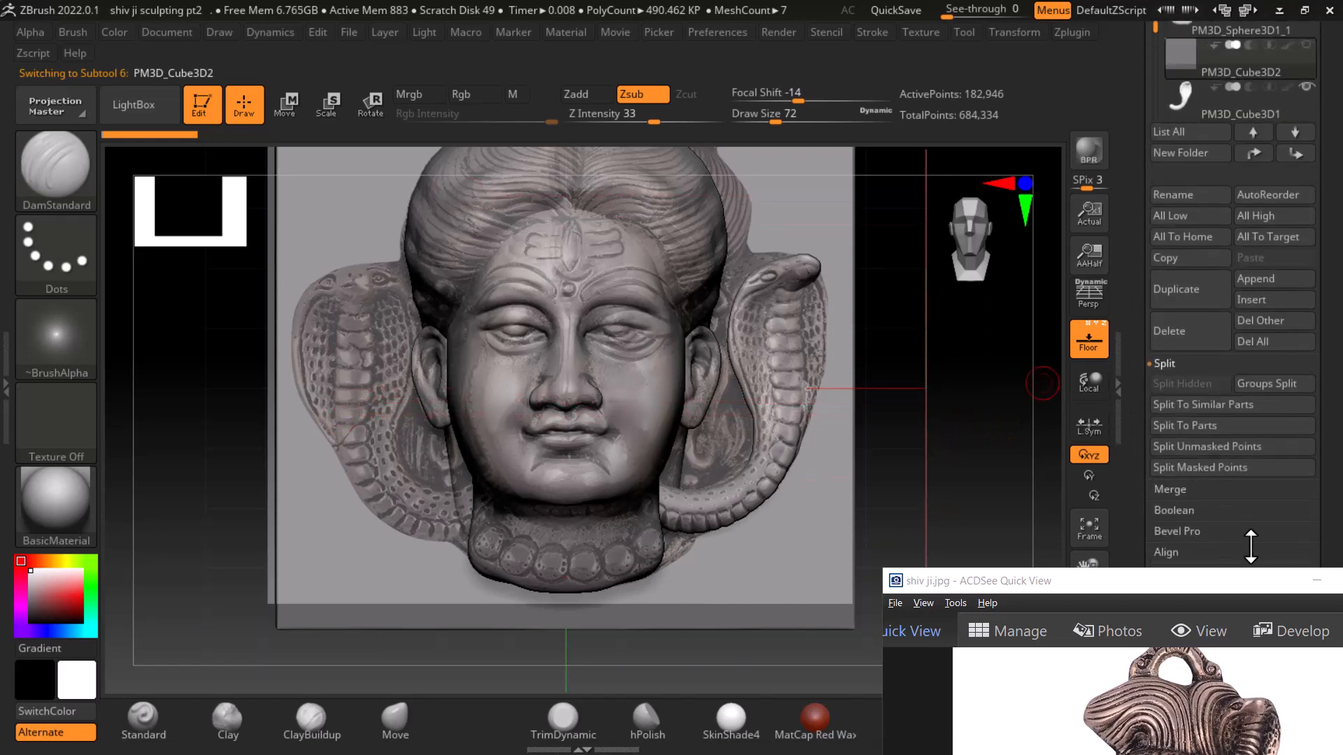
{"action": "left_click_drag", "start_coordinate": [1264, 586], "coordinate": [1131, 711]}
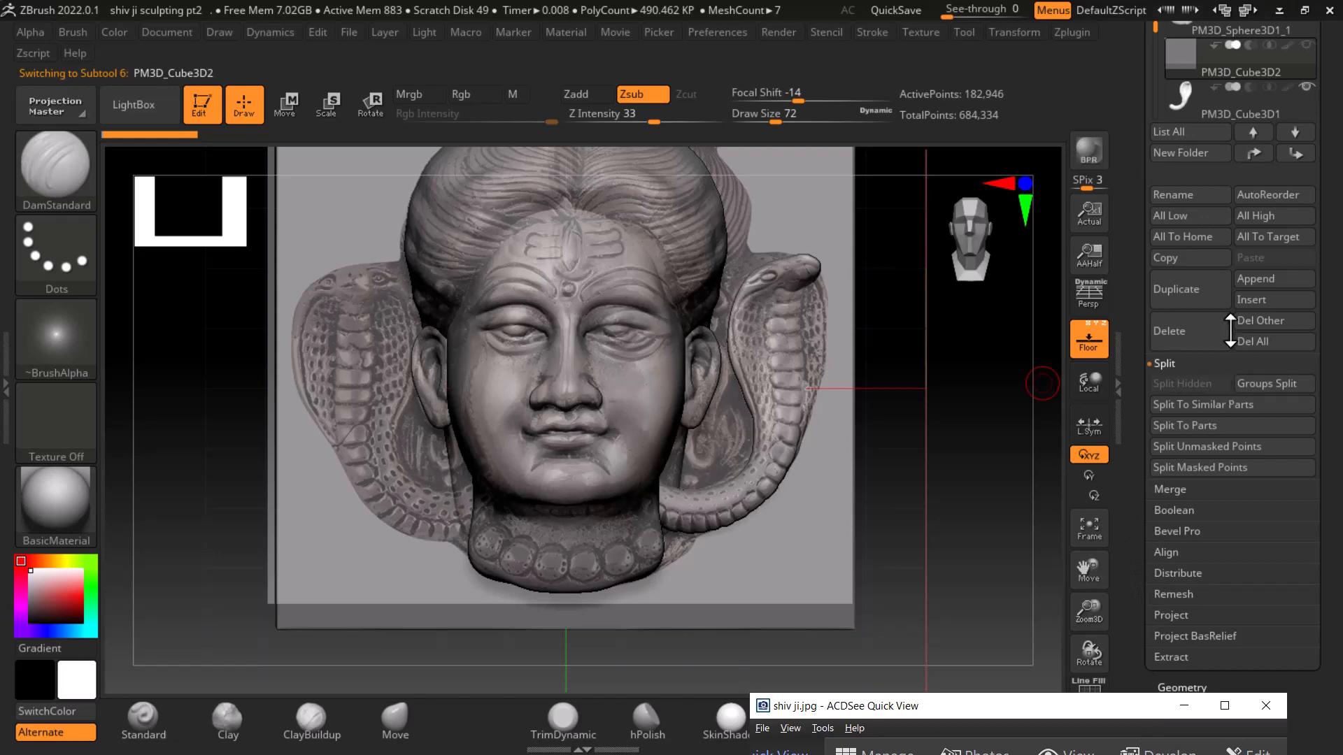
{"action": "left_click", "coordinate": [1251, 279]}
{"action": "left_click", "coordinate": [602, 386]}
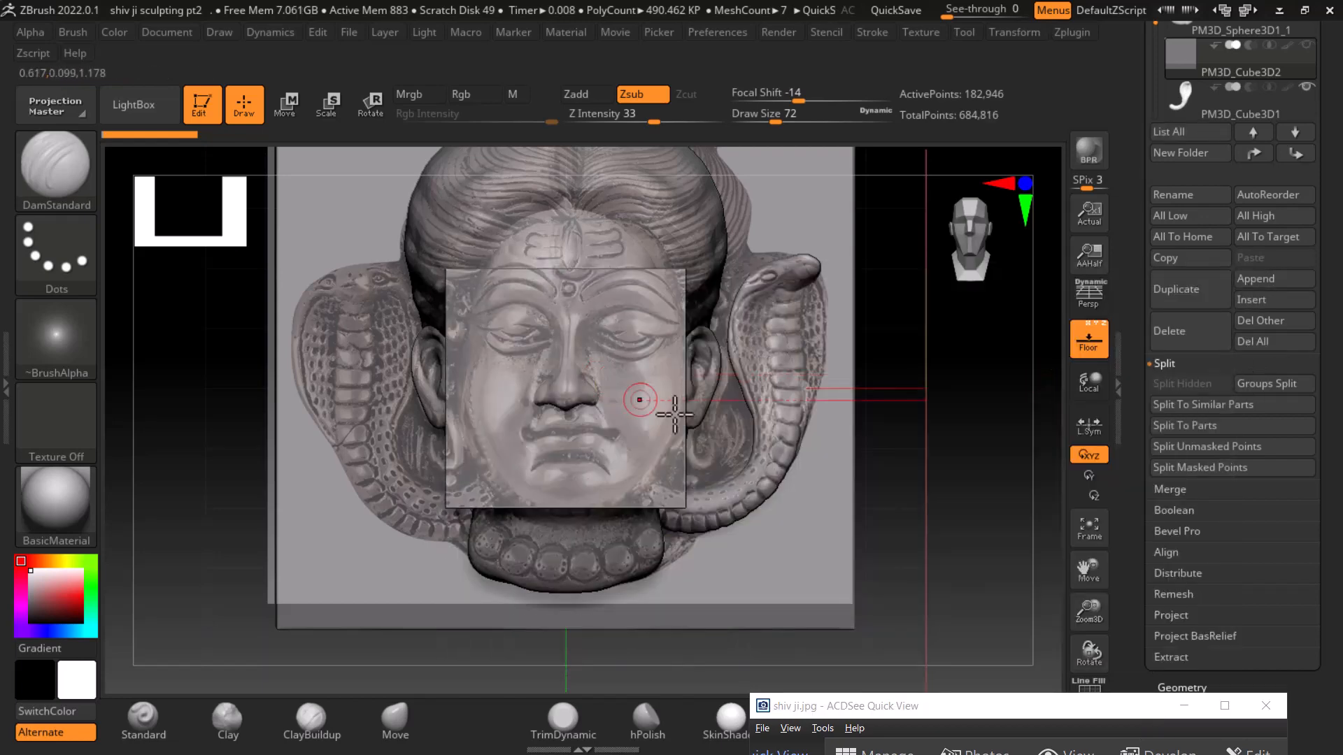
{"action": "mouse_move", "coordinate": [995, 437]}
{"action": "left_mouse_down"}
{"action": "mouse_move", "coordinate": [1034, 489]}
{"action": "mouse_move", "coordinate": [978, 499]}
{"action": "left_mouse_up"}
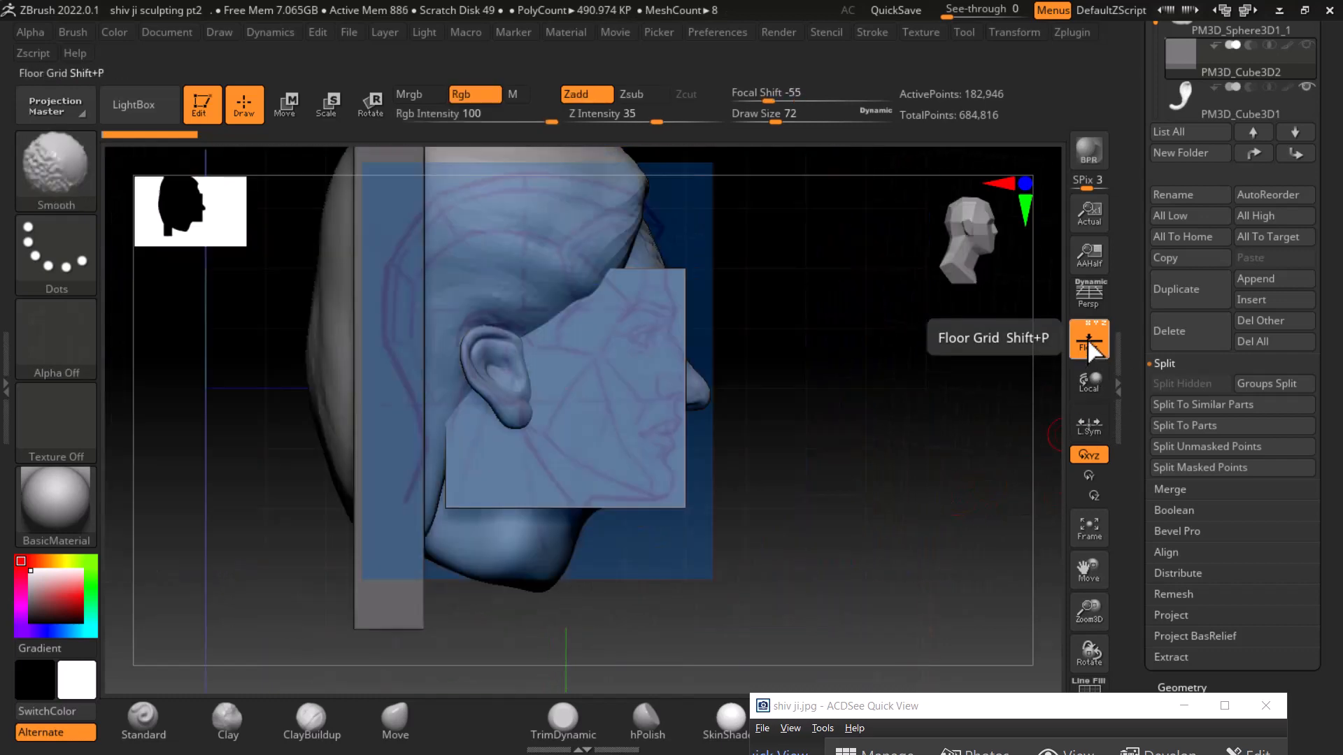
{"action": "left_click", "coordinate": [1088, 338]}
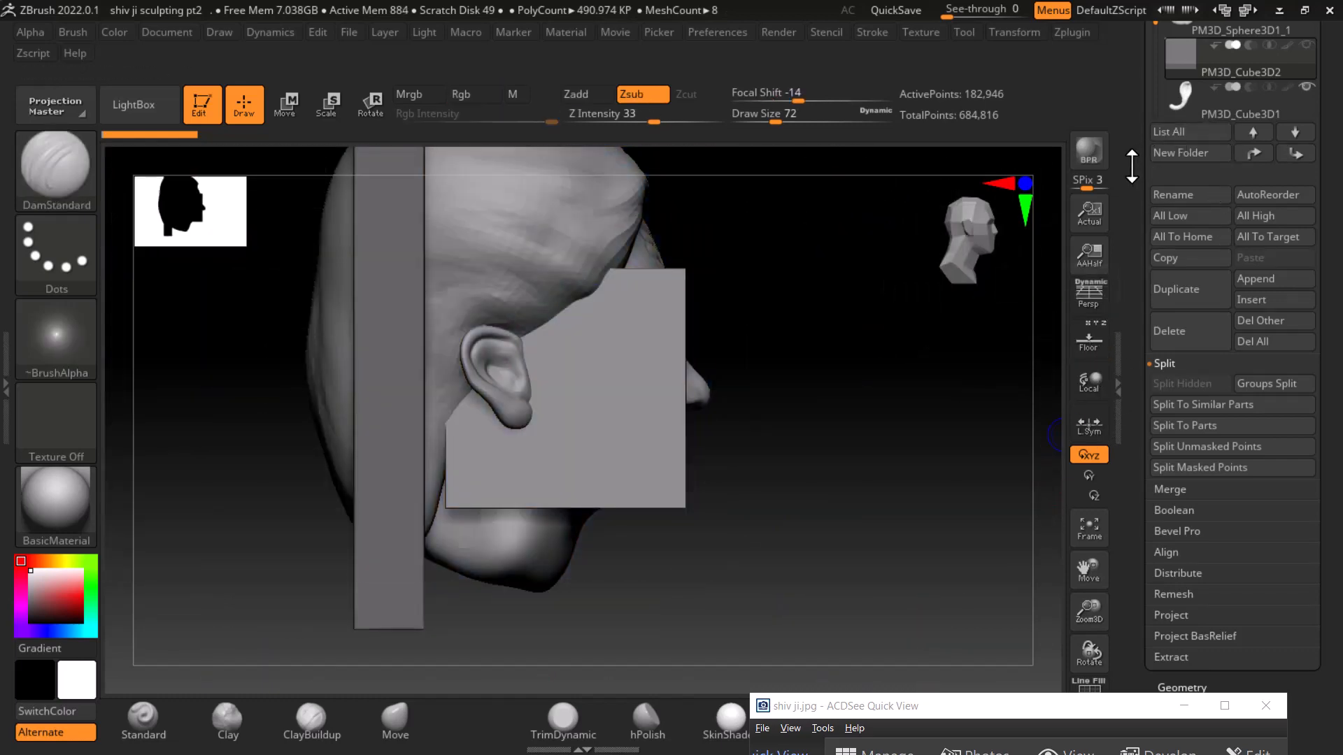
Select the appended cube PM3D_Cube3D1_1 in the subtool list and isolate it by hiding all the other subtools
{"action": "left_click_drag", "start_coordinate": [1130, 169], "coordinate": [1131, 314]}
{"action": "left_click", "coordinate": [1174, 190], "text": "shift"}
{"action": "mouse_move", "coordinate": [927, 437]}
{"action": "left_mouse_down"}
{"action": "mouse_move", "coordinate": [893, 460]}
{"action": "mouse_move", "coordinate": [826, 463]}
{"action": "left_mouse_up"}
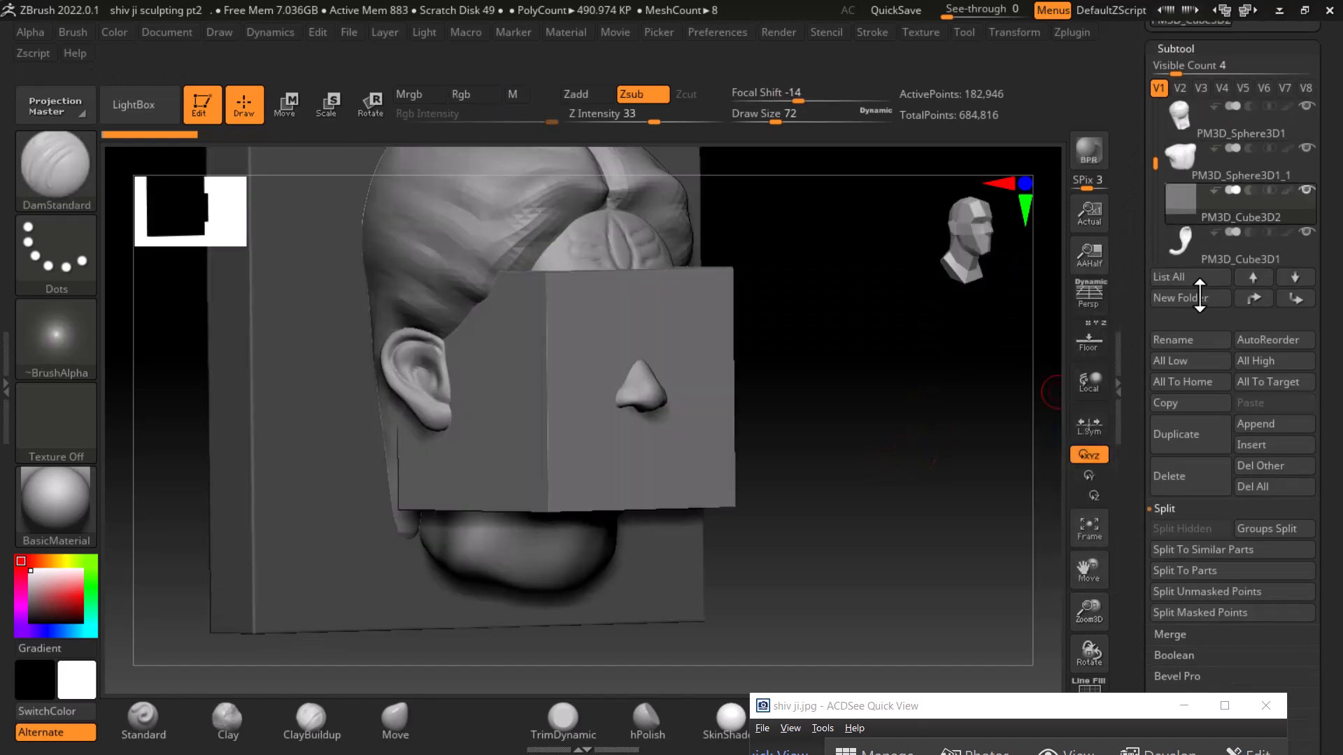
{"action": "left_click", "coordinate": [1185, 201], "text": "shift"}
{"action": "left_click", "coordinate": [1185, 201], "text": "shift"}
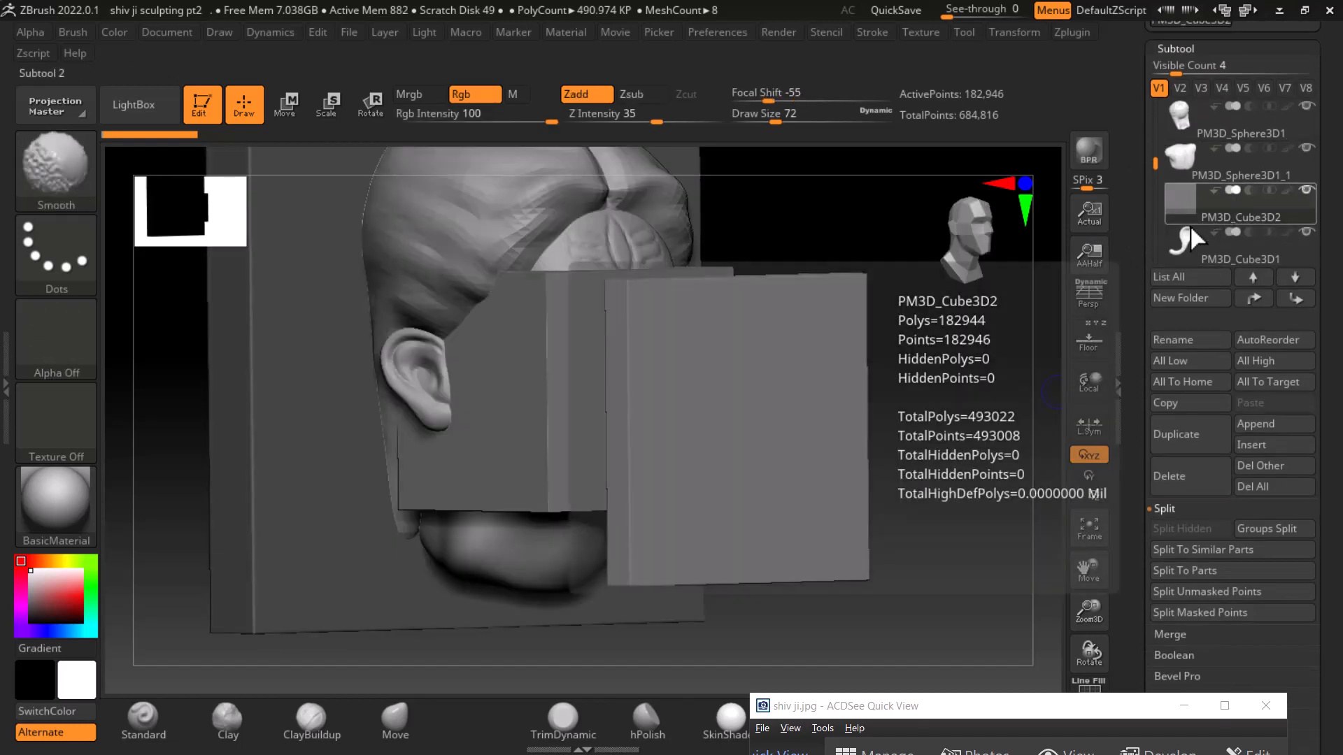
{"action": "left_click_drag", "start_coordinate": [1157, 171], "coordinate": [1166, 239]}
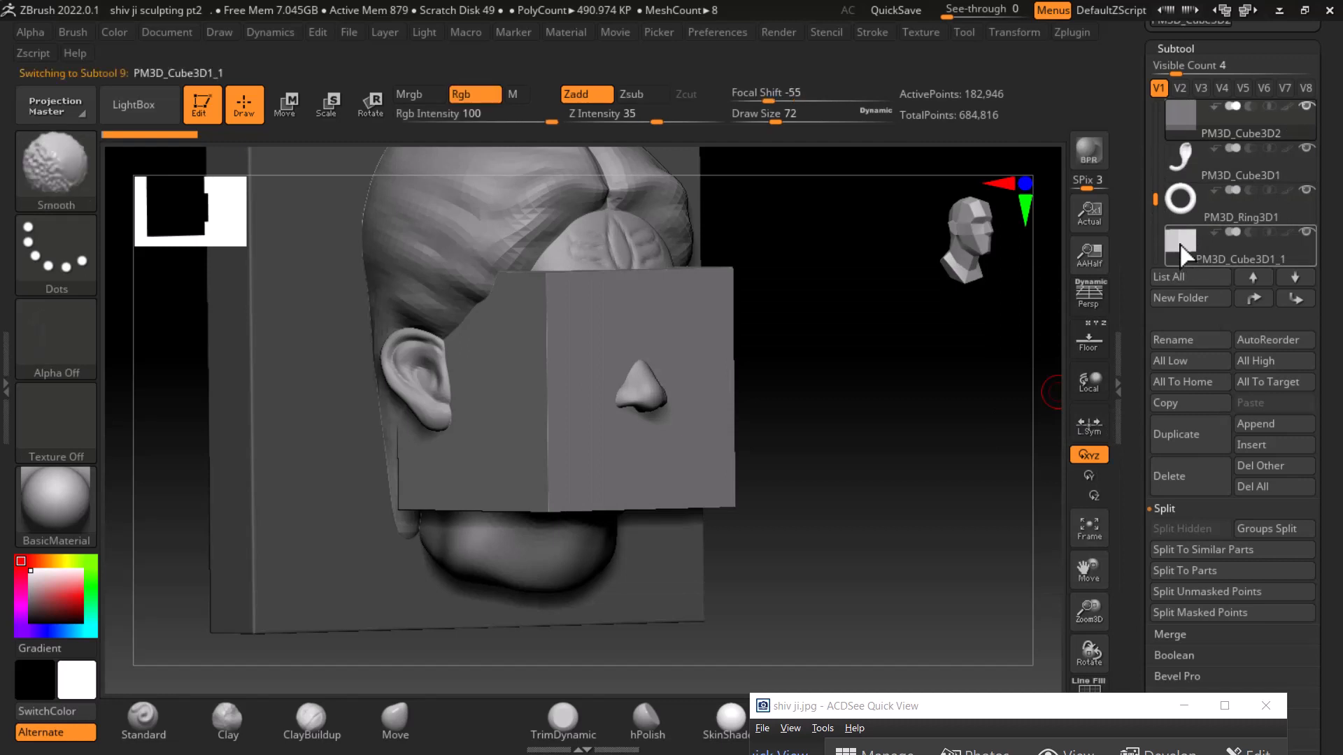
{"action": "left_click", "coordinate": [1165, 255], "text": "shift"}
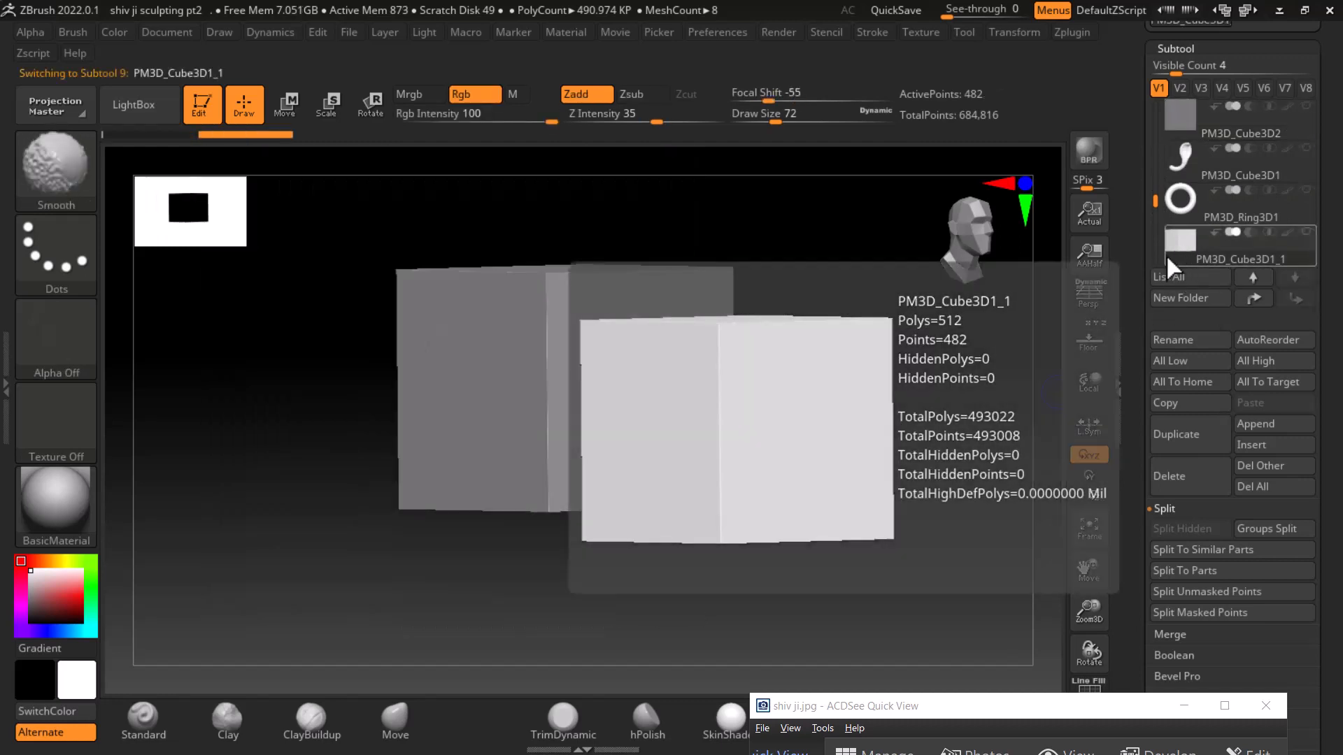
Scale the cube along its depth axis into a slab about a third as thick, and place the reference photo beside it
{"action": "left_click_drag", "start_coordinate": [942, 491], "coordinate": [914, 511]}
{"action": "left_click", "coordinate": [338, 114]}
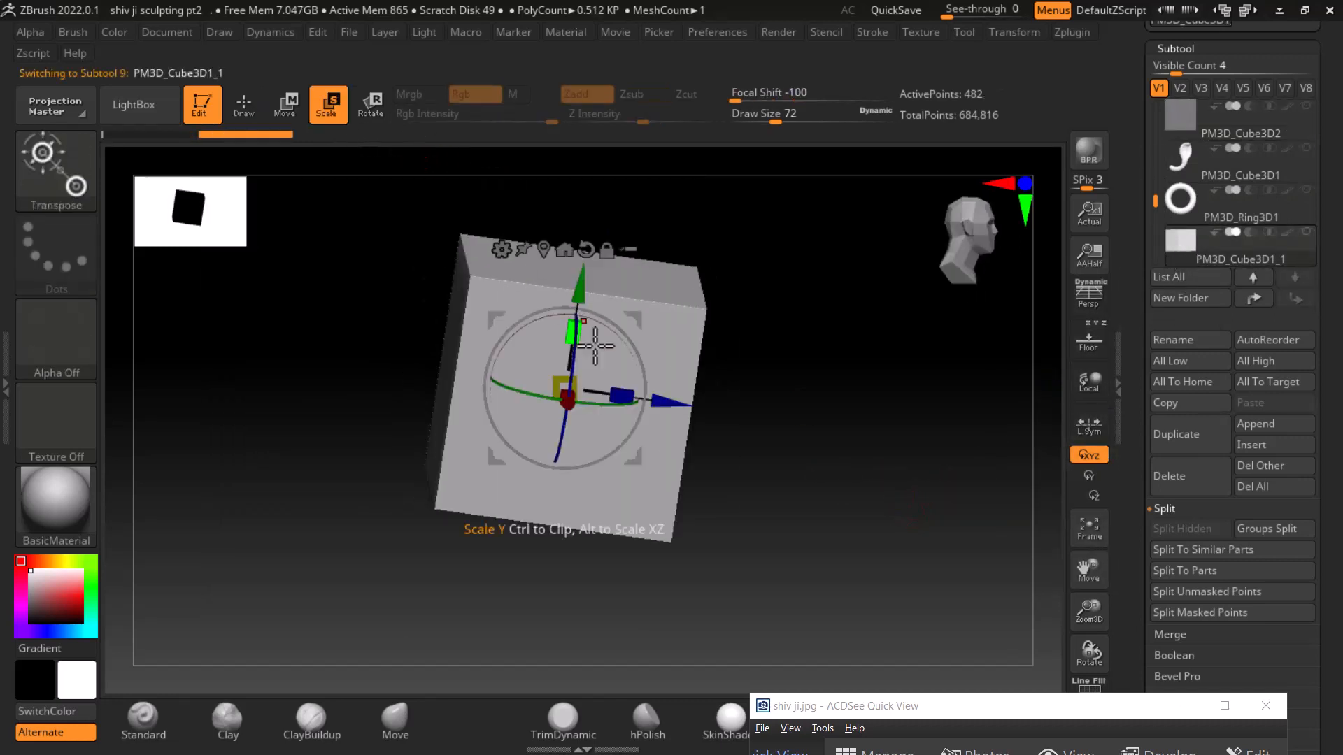
{"action": "left_click_drag", "start_coordinate": [622, 396], "coordinate": [519, 389]}
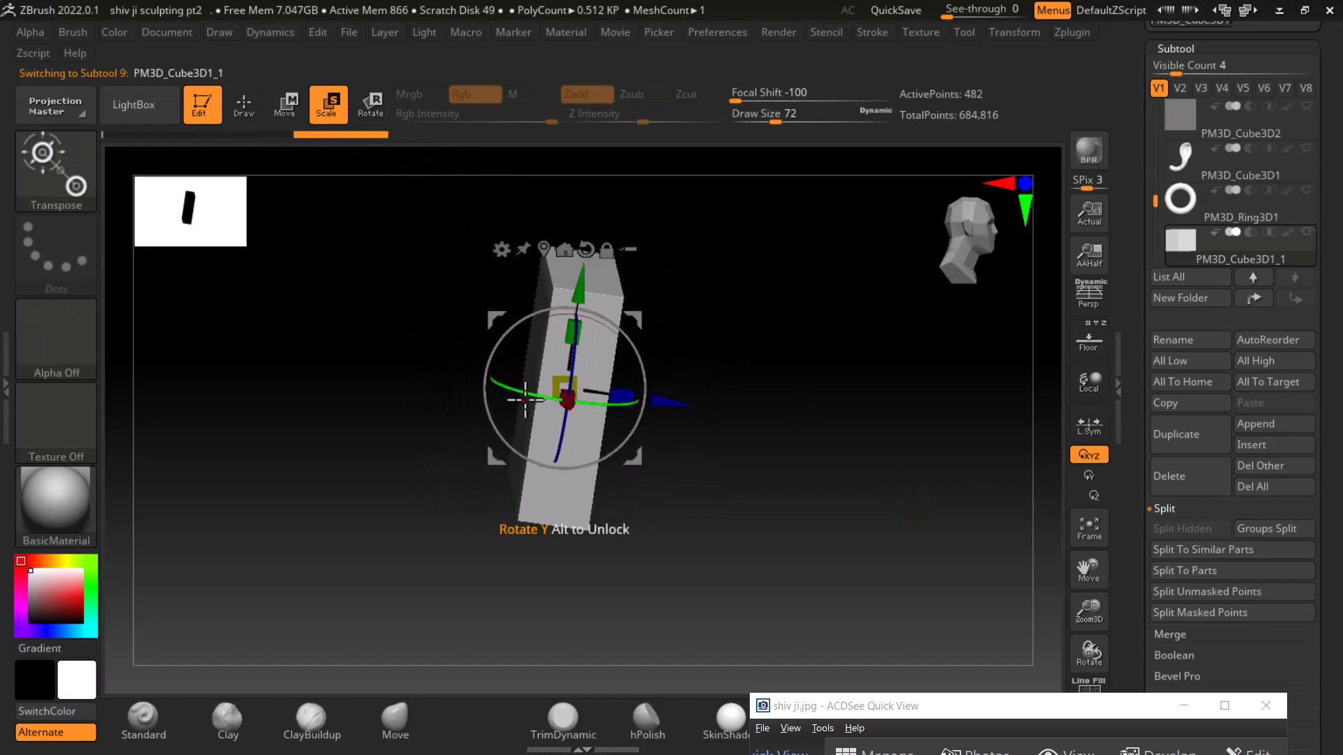
{"action": "left_click_drag", "start_coordinate": [905, 482], "coordinate": [808, 482]}
{"action": "left_click_drag", "start_coordinate": [962, 715], "coordinate": [989, 274]}
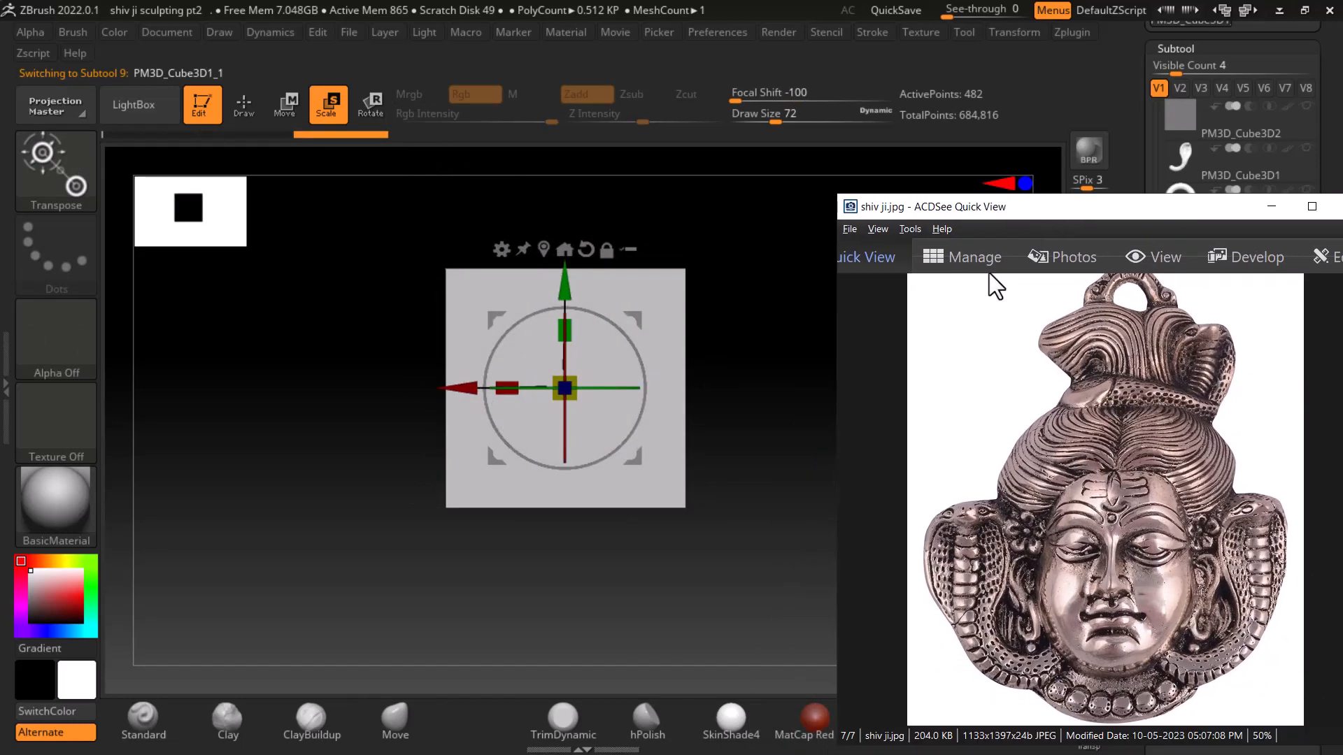
Bend both side ends of the slab backward into an arch with a large Move brush, working from the view along its edge
{"action": "left_click", "coordinate": [246, 108]}
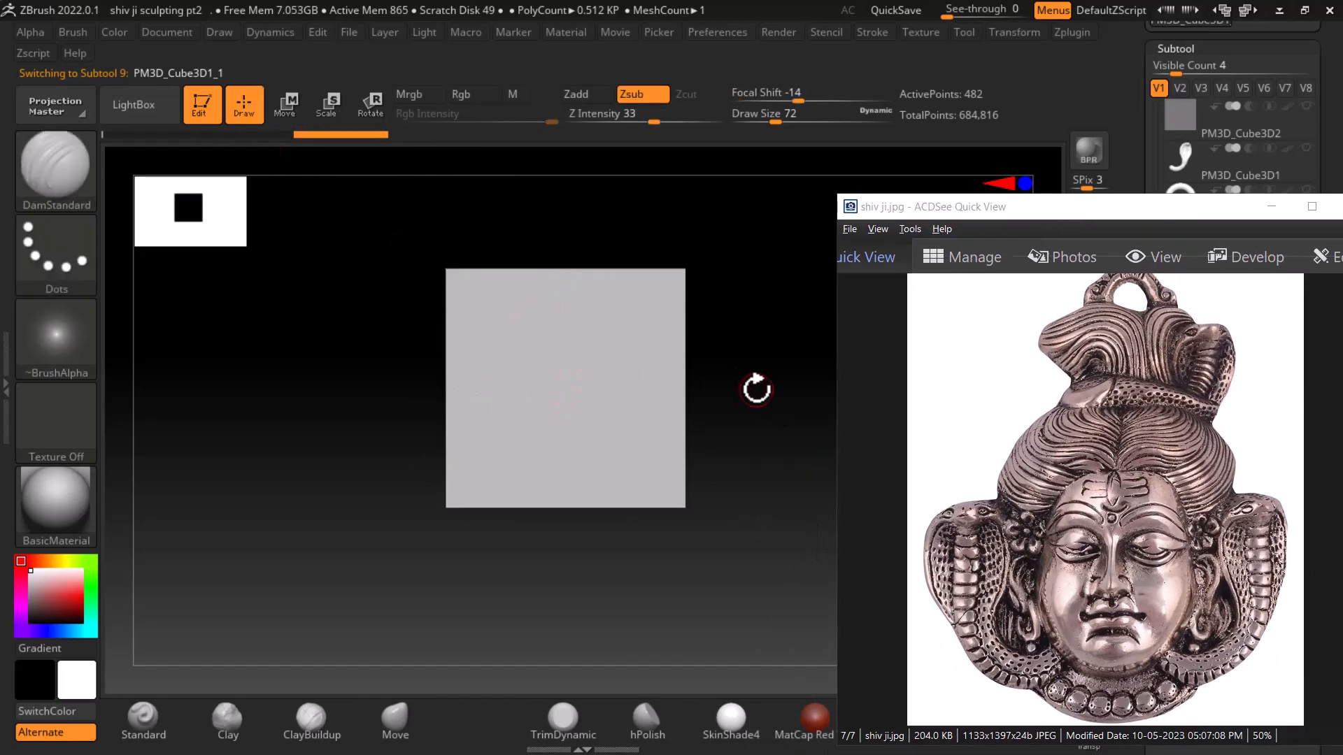
{"action": "left_click_drag", "start_coordinate": [755, 389], "coordinate": [749, 411], "text": "alt"}
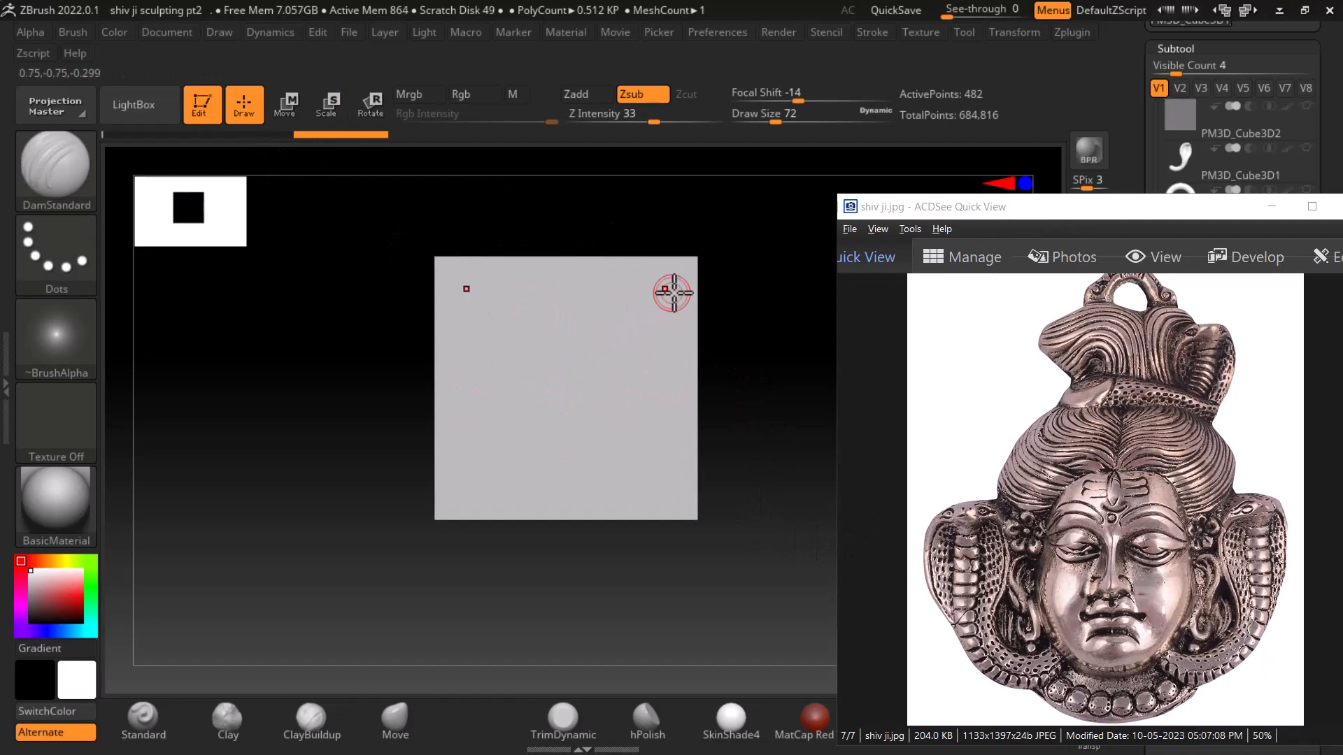
{"action": "left_click_drag", "start_coordinate": [815, 477], "coordinate": [770, 467]}
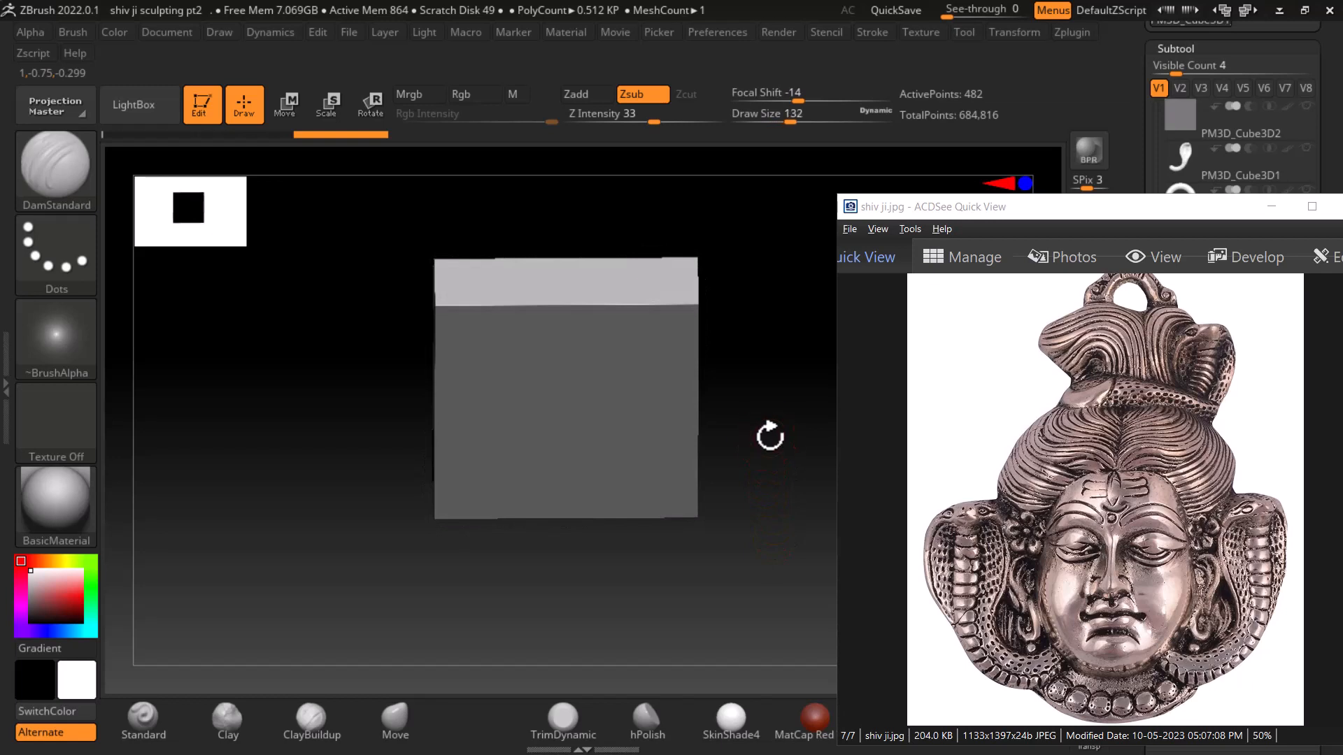
{"action": "left_click_drag", "start_coordinate": [772, 450], "coordinate": [732, 418]}
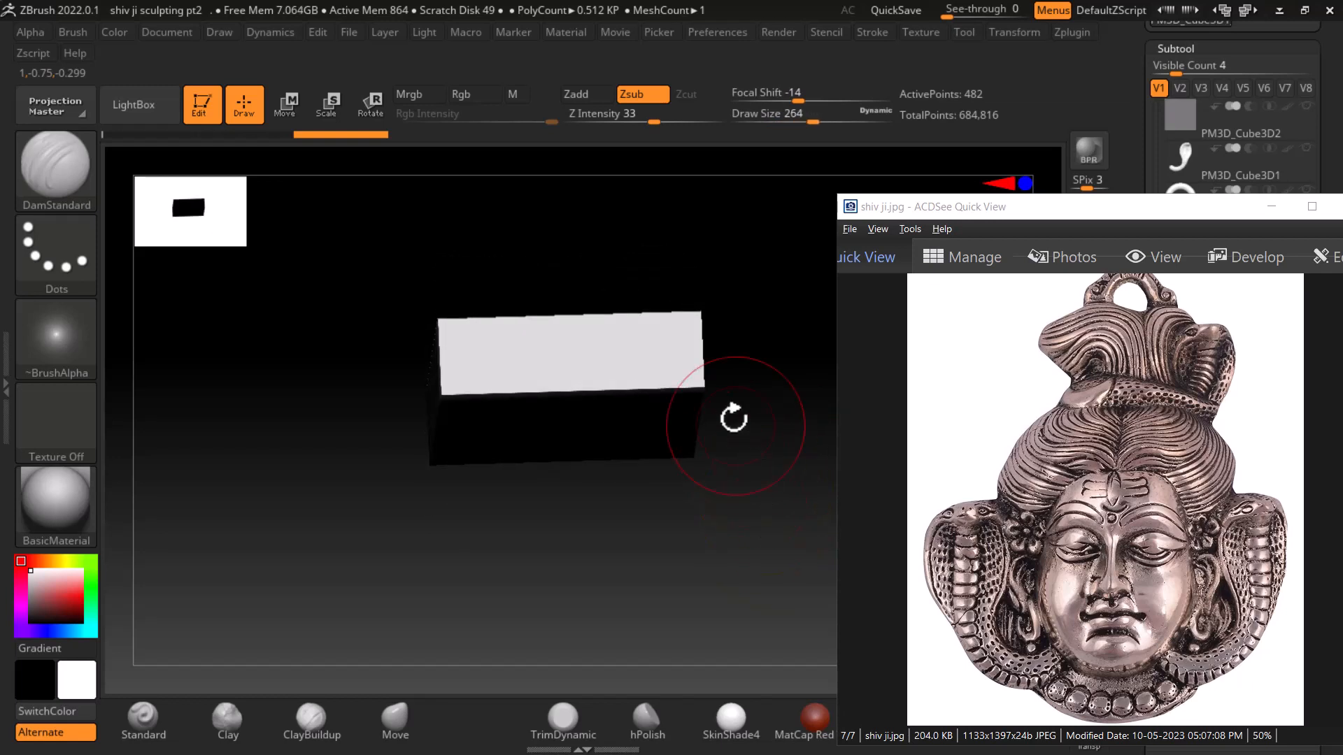
{"action": "left_click", "coordinate": [420, 726]}
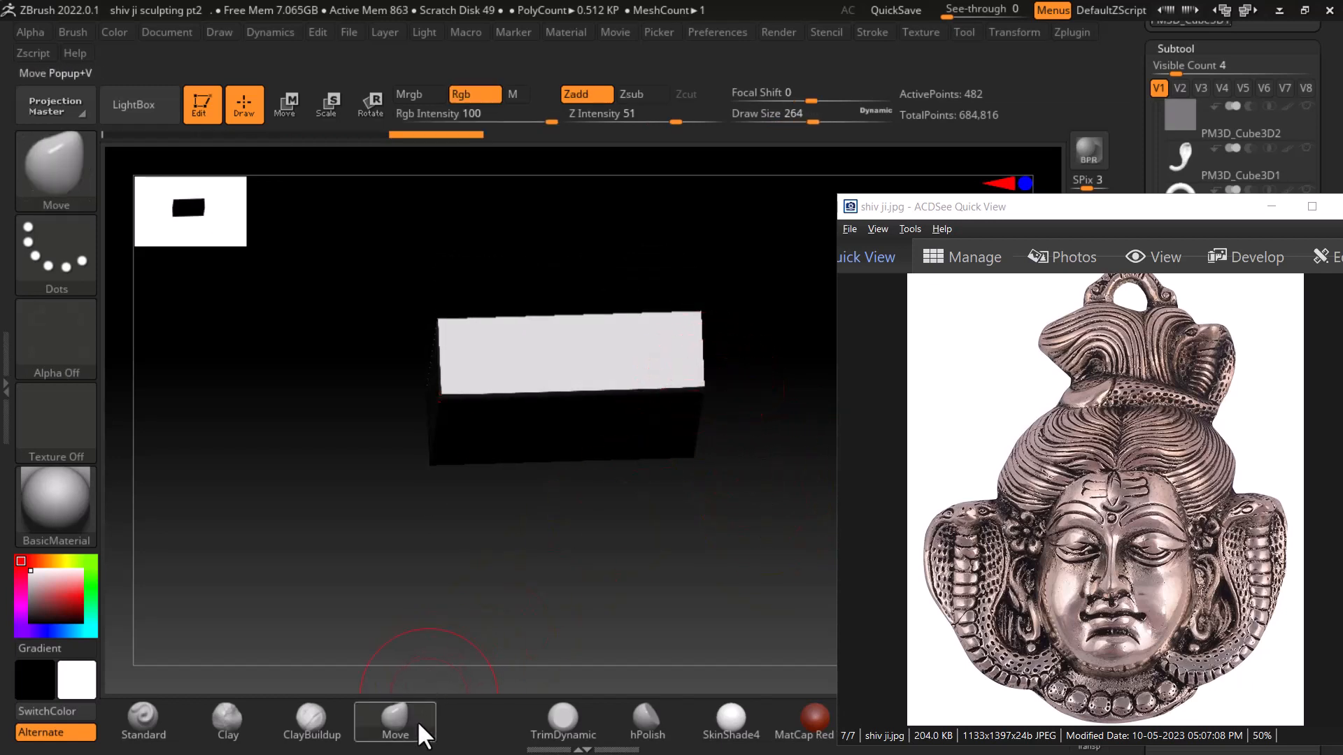
{"action": "left_click_drag", "start_coordinate": [695, 366], "coordinate": [716, 469]}
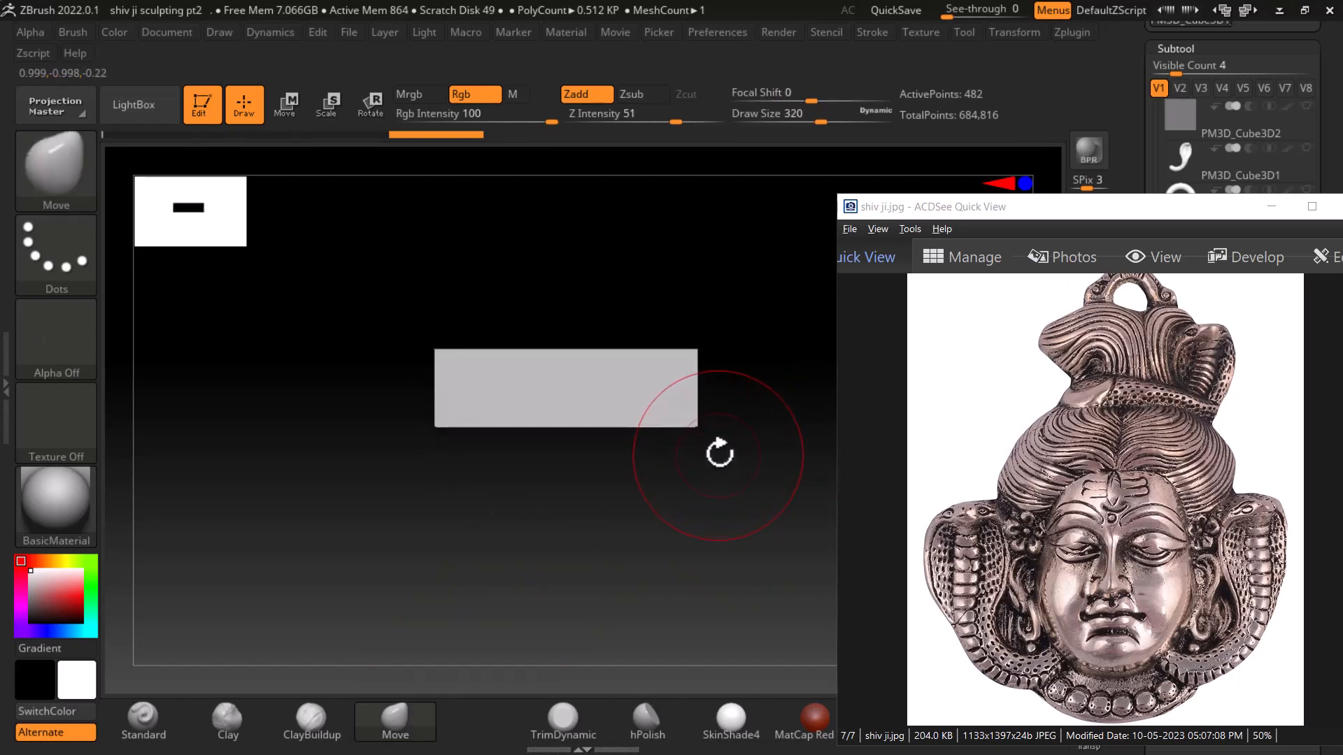
{"action": "left_click_drag", "start_coordinate": [694, 415], "coordinate": [694, 447]}
{"action": "mouse_move", "coordinate": [696, 365]}
{"action": "left_mouse_down"}
{"action": "mouse_move", "coordinate": [687, 382]}
{"action": "mouse_move", "coordinate": [620, 389]}
{"action": "left_mouse_up"}
{"action": "mouse_move", "coordinate": [706, 489]}
{"action": "left_mouse_down"}
{"action": "mouse_move", "coordinate": [741, 536]}
{"action": "mouse_move", "coordinate": [785, 557]}
{"action": "mouse_move", "coordinate": [763, 573]}
{"action": "mouse_move", "coordinate": [710, 482]}
{"action": "left_mouse_up"}
{"action": "left_click_drag", "start_coordinate": [445, 437], "coordinate": [442, 474]}
{"action": "left_click_drag", "start_coordinate": [435, 400], "coordinate": [417, 410]}
Adjust the curved ends and far edges of the arched slab with the Move brush at draw size 360
{"action": "left_click_drag", "start_coordinate": [539, 476], "coordinate": [507, 507]}
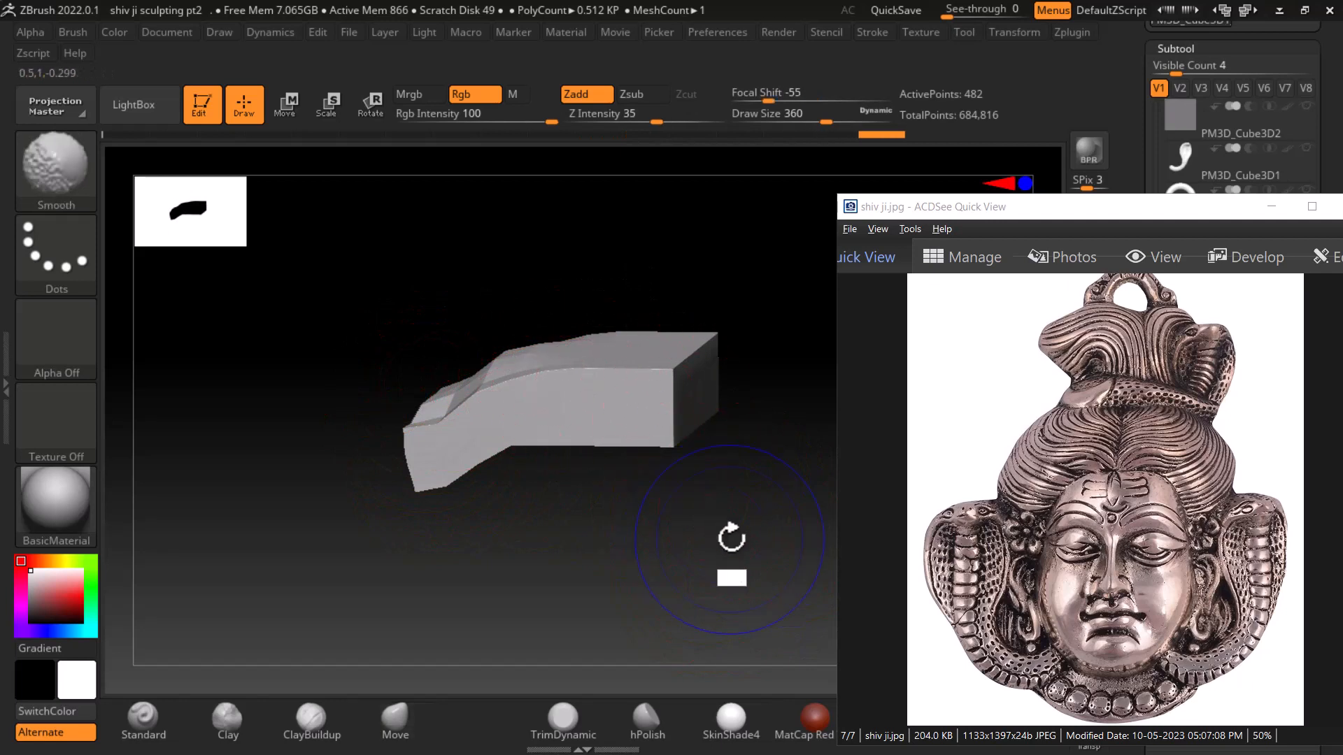
{"action": "left_click_drag", "start_coordinate": [732, 539], "coordinate": [755, 523], "text": "shift"}
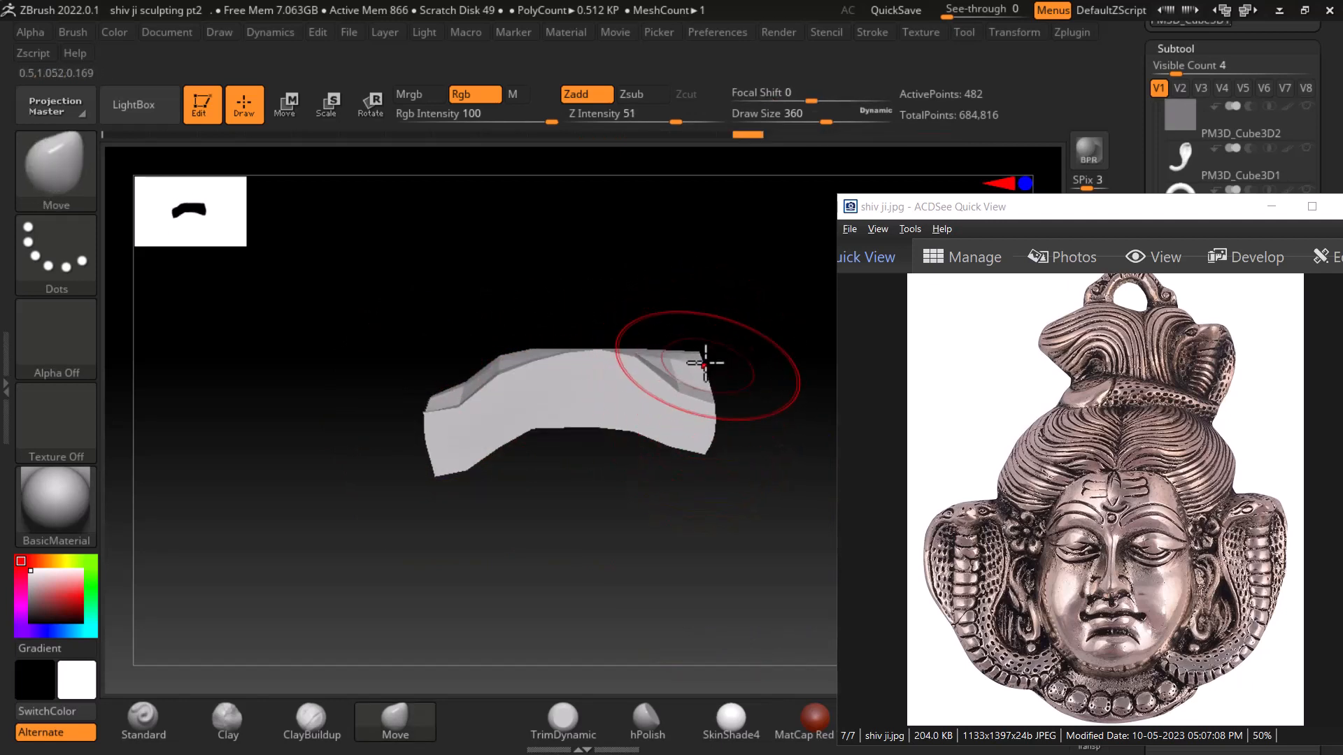
{"action": "left_click_drag", "start_coordinate": [741, 420], "coordinate": [570, 508]}
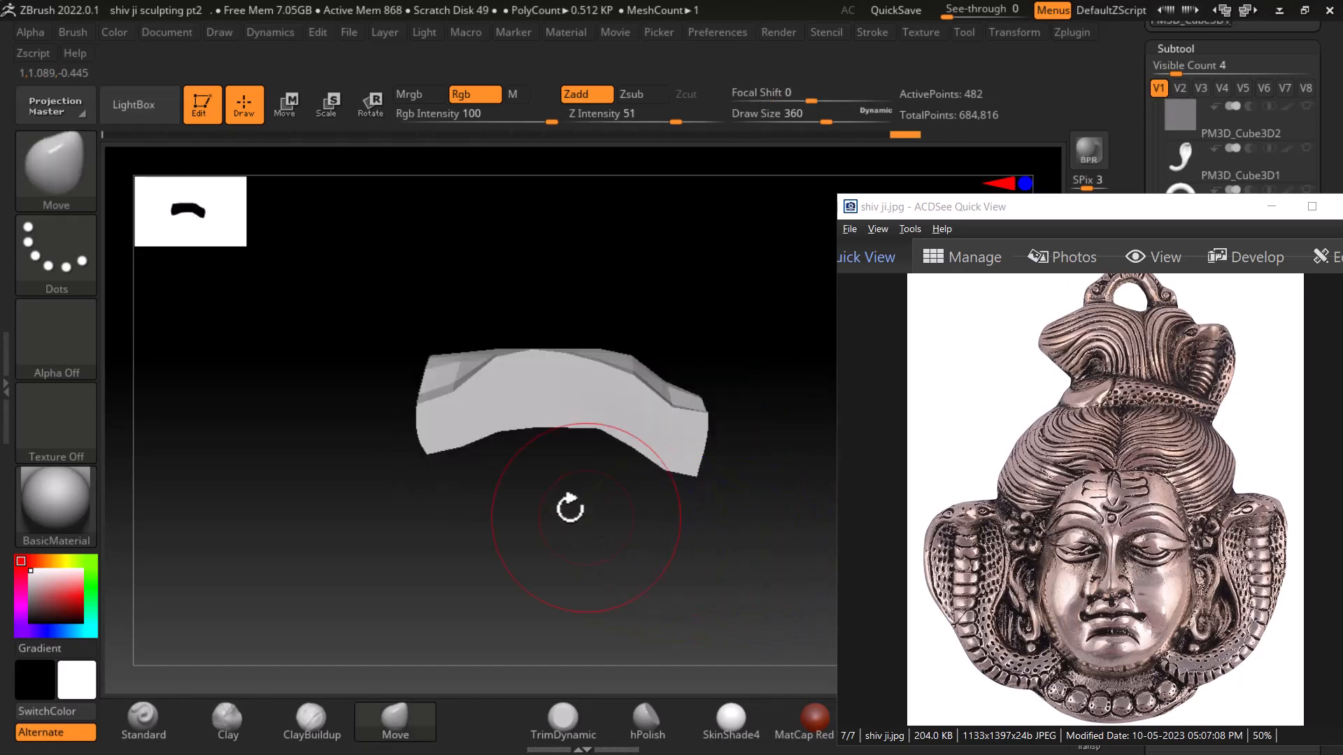
{"action": "left_click_drag", "start_coordinate": [429, 422], "coordinate": [422, 434]}
{"action": "right_click_drag", "start_coordinate": [444, 357], "coordinate": [431, 360]}
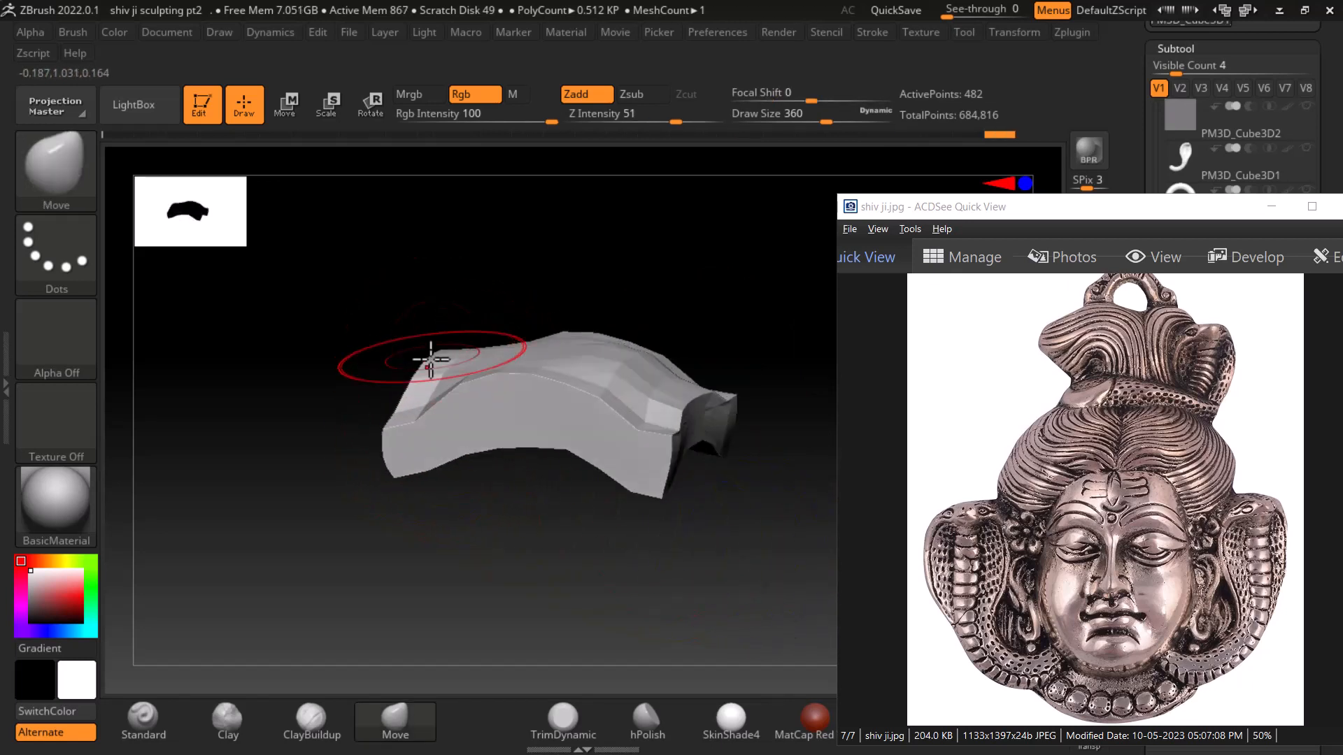
{"action": "left_click_drag", "start_coordinate": [578, 546], "coordinate": [824, 449]}
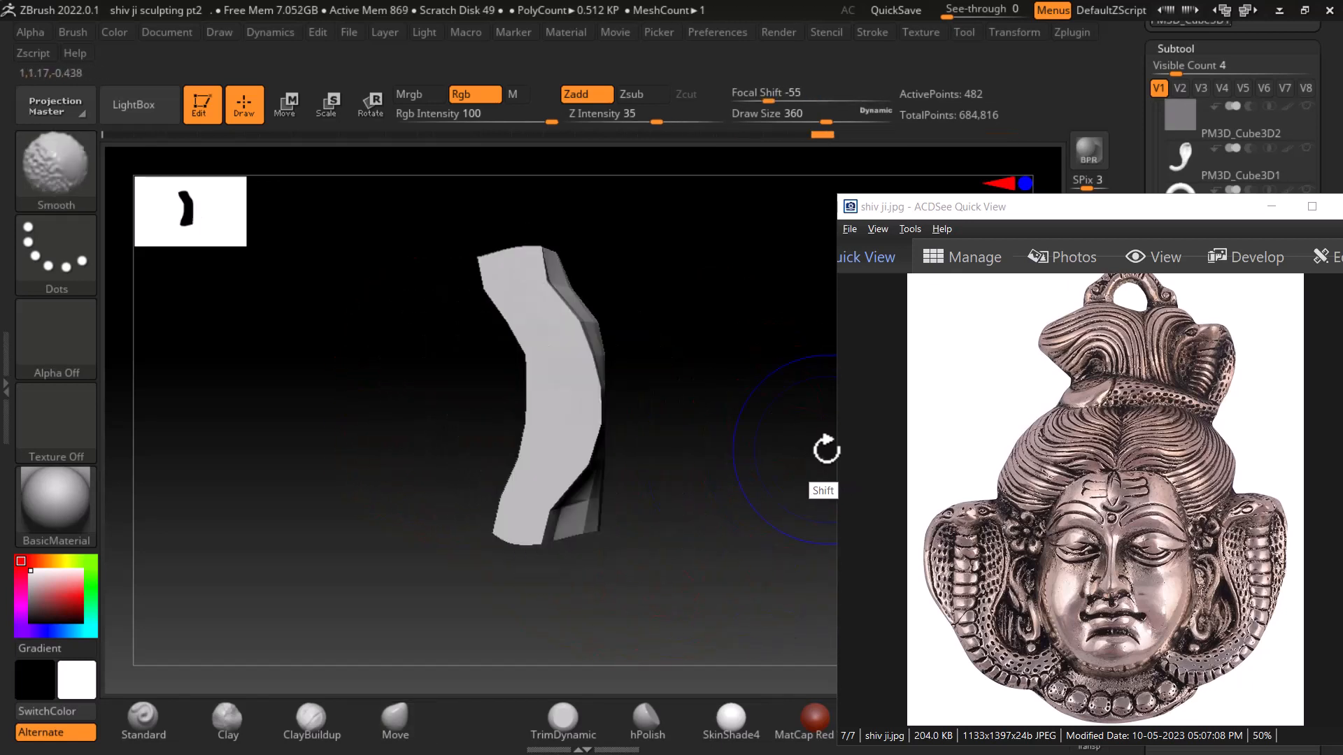
Push the slab's upper end back in profile and pull its sides outward around mid-height with the Move brush
{"action": "left_click_drag", "start_coordinate": [533, 254], "coordinate": [512, 245]}
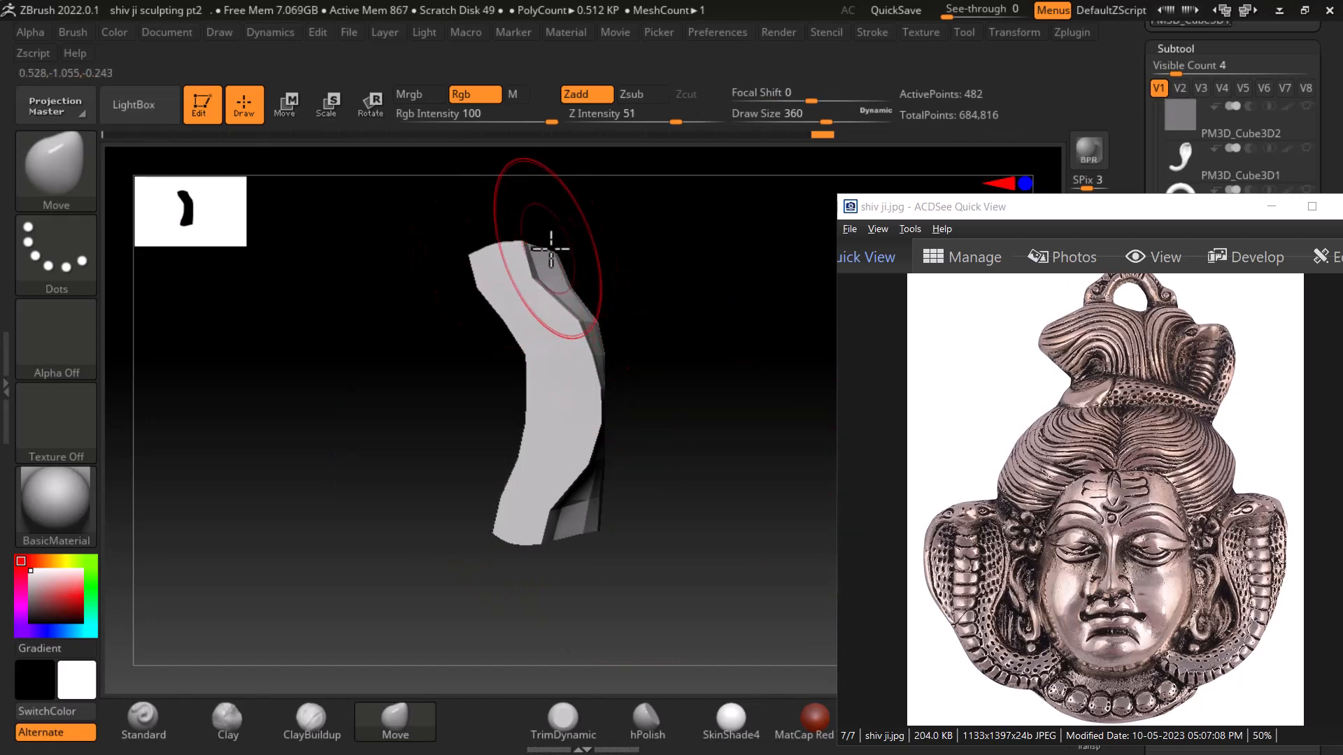
{"action": "mouse_move", "coordinate": [615, 245]}
{"action": "left_mouse_down"}
{"action": "mouse_move", "coordinate": [710, 252]}
{"action": "mouse_move", "coordinate": [734, 228]}
{"action": "mouse_move", "coordinate": [772, 236]}
{"action": "mouse_move", "coordinate": [789, 249]}
{"action": "mouse_move", "coordinate": [770, 297]}
{"action": "mouse_move", "coordinate": [685, 309]}
{"action": "mouse_move", "coordinate": [740, 322]}
{"action": "left_mouse_up"}
{"action": "mouse_move", "coordinate": [489, 309]}
{"action": "left_mouse_down"}
{"action": "mouse_move", "coordinate": [471, 291]}
{"action": "mouse_move", "coordinate": [430, 297]}
{"action": "mouse_move", "coordinate": [425, 269]}
{"action": "mouse_move", "coordinate": [412, 270]}
{"action": "left_mouse_up"}
{"action": "mouse_move", "coordinate": [380, 416]}
{"action": "left_mouse_down"}
{"action": "mouse_move", "coordinate": [362, 424]}
{"action": "mouse_move", "coordinate": [360, 374]}
{"action": "mouse_move", "coordinate": [362, 414]}
{"action": "left_mouse_up"}
{"action": "left_click_drag", "start_coordinate": [389, 499], "coordinate": [381, 509]}
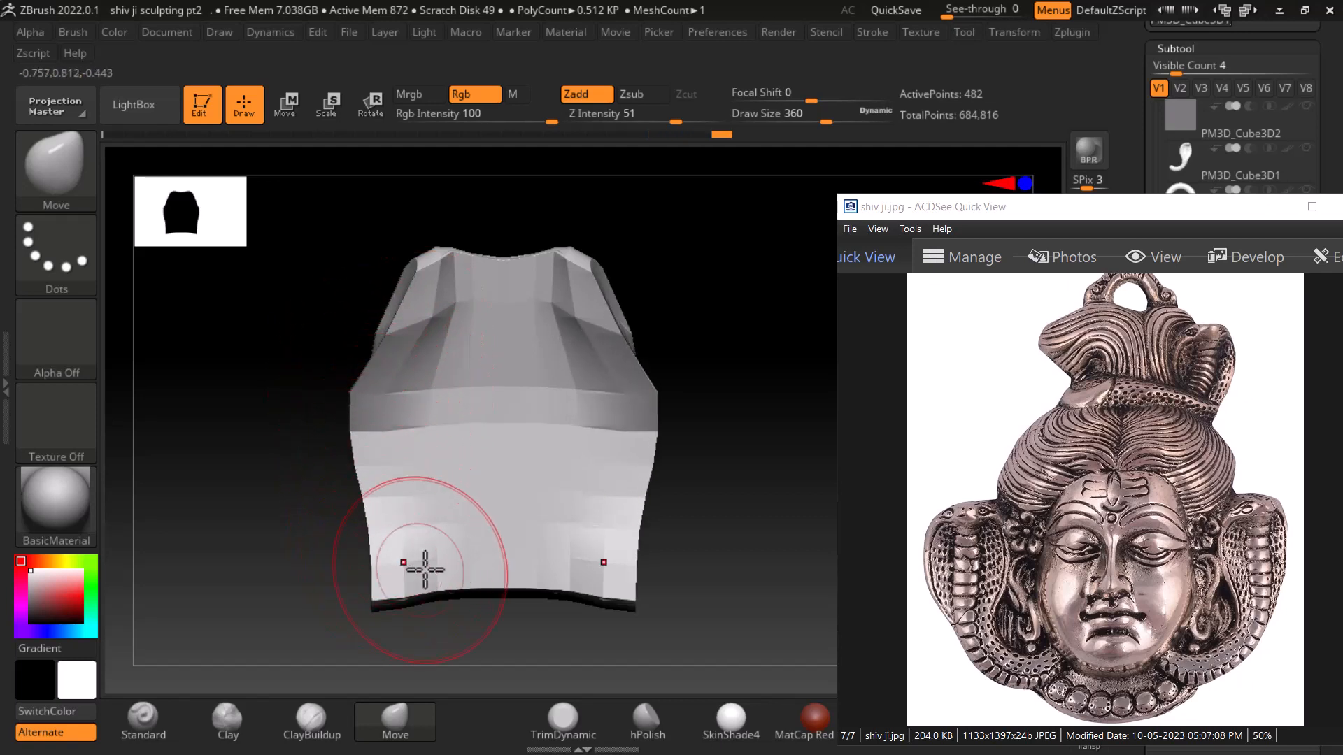
Taper the arched slab's lower end inward and reshape the end's edge from an end-on view with the Move brush
{"action": "mouse_move", "coordinate": [509, 575]}
{"action": "left_mouse_down"}
{"action": "mouse_move", "coordinate": [483, 642]}
{"action": "mouse_move", "coordinate": [391, 616]}
{"action": "left_mouse_up"}
{"action": "mouse_move", "coordinate": [743, 515]}
{"action": "left_mouse_down"}
{"action": "mouse_move", "coordinate": [615, 554]}
{"action": "mouse_move", "coordinate": [751, 512]}
{"action": "left_mouse_up"}
{"action": "mouse_move", "coordinate": [371, 414]}
{"action": "left_mouse_down"}
{"action": "mouse_move", "coordinate": [348, 407]}
{"action": "mouse_move", "coordinate": [358, 489]}
{"action": "left_mouse_up"}
{"action": "left_click_drag", "start_coordinate": [391, 564], "coordinate": [389, 574]}
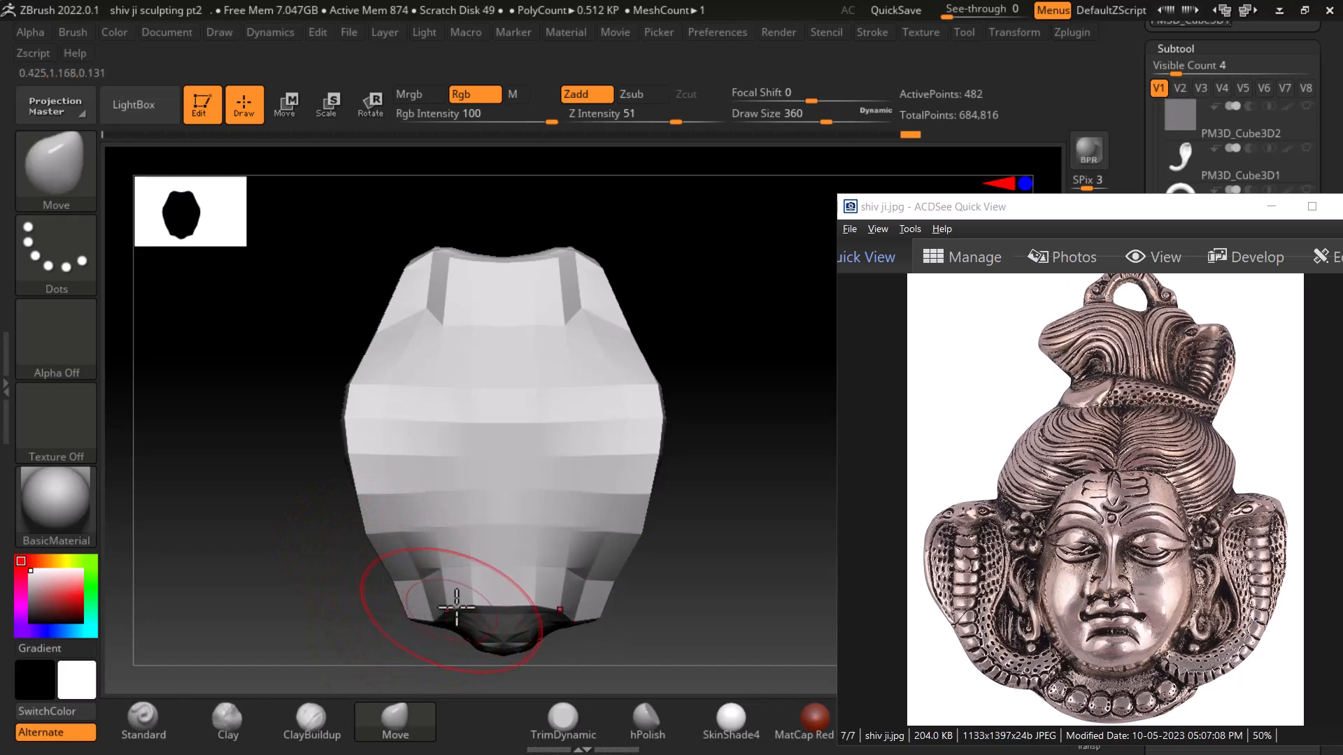
{"action": "left_click_drag", "start_coordinate": [390, 585], "coordinate": [825, 489]}
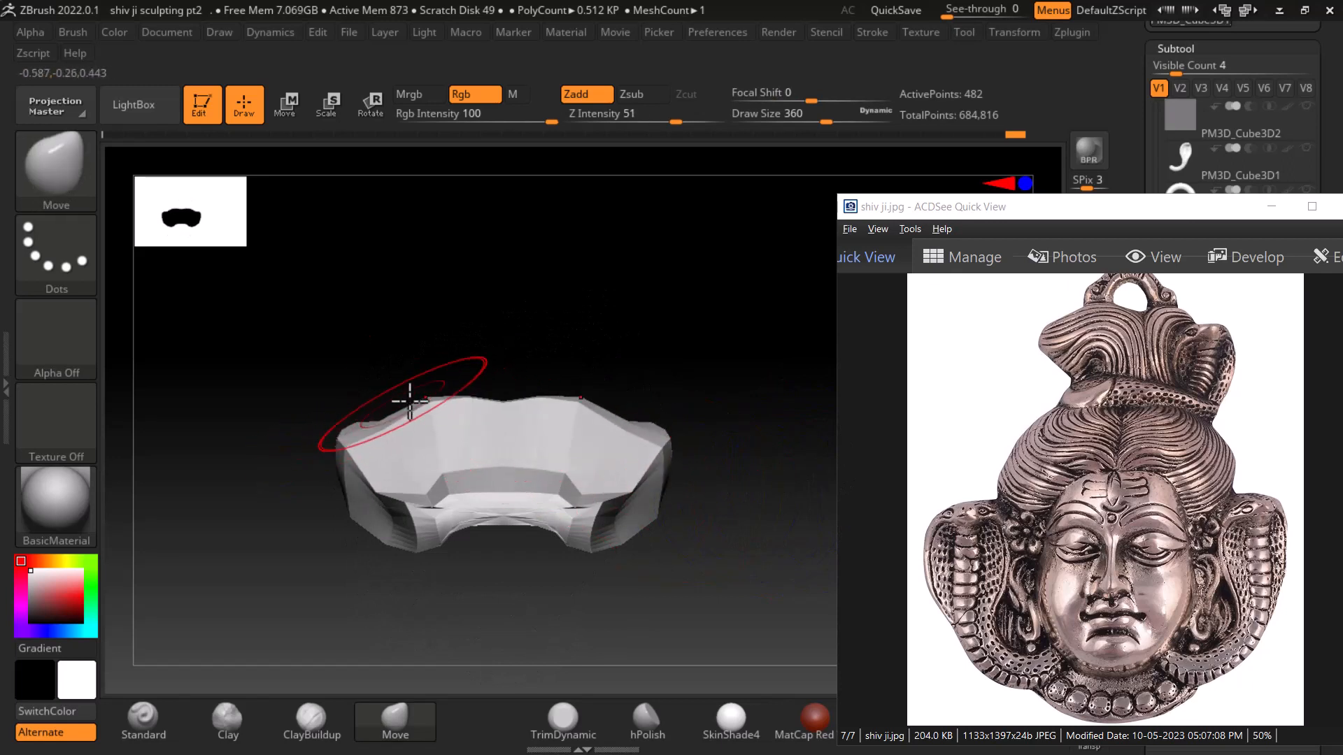
{"action": "left_click_drag", "start_coordinate": [410, 401], "coordinate": [484, 389]}
{"action": "left_click_drag", "start_coordinate": [696, 333], "coordinate": [767, 359]}
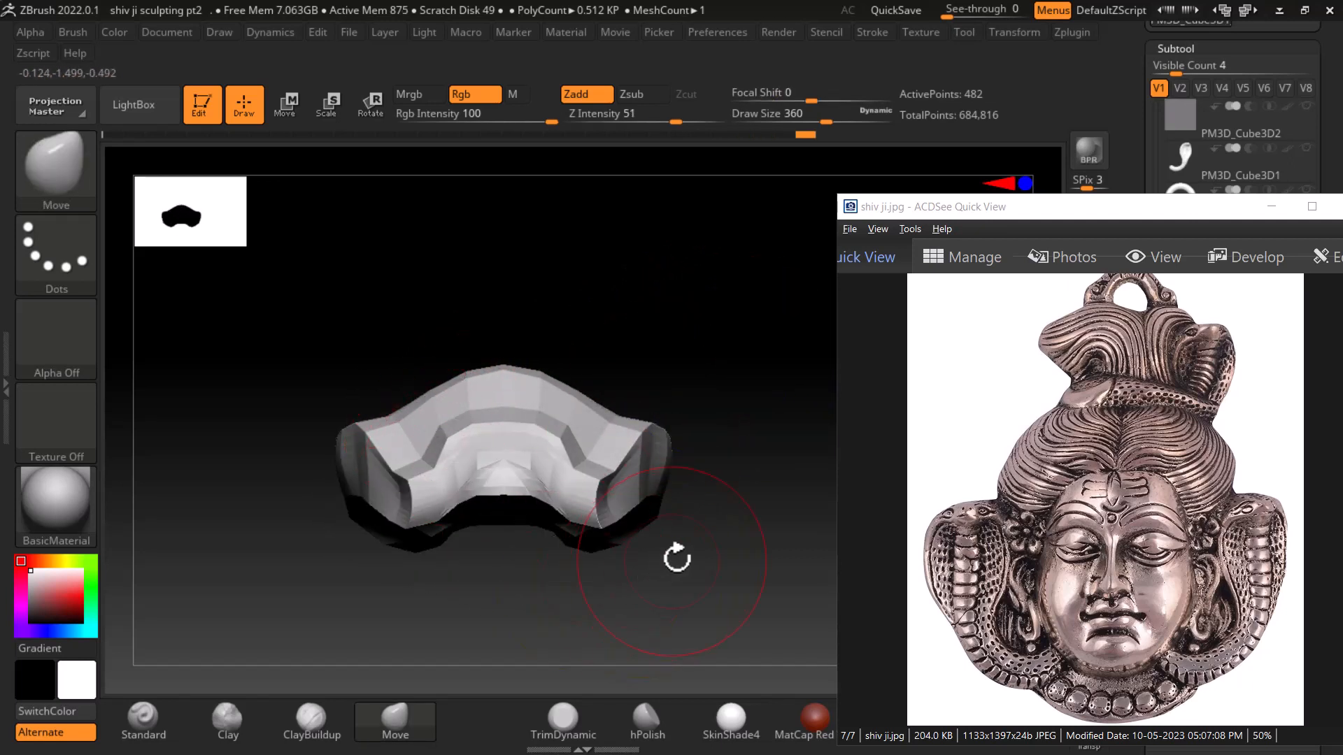
{"action": "mouse_move", "coordinate": [676, 558]}
{"action": "left_mouse_down"}
{"action": "mouse_move", "coordinate": [650, 375]}
{"action": "mouse_move", "coordinate": [533, 429]}
{"action": "mouse_move", "coordinate": [650, 267]}
{"action": "mouse_move", "coordinate": [746, 393]}
{"action": "mouse_move", "coordinate": [795, 389]}
{"action": "mouse_move", "coordinate": [795, 474]}
{"action": "mouse_move", "coordinate": [748, 495]}
{"action": "mouse_move", "coordinate": [668, 498]}
{"action": "mouse_move", "coordinate": [725, 455]}
{"action": "mouse_move", "coordinate": [728, 489]}
{"action": "mouse_move", "coordinate": [781, 486]}
{"action": "mouse_move", "coordinate": [697, 474]}
{"action": "left_mouse_up"}
Subdivide the slab once and smooth its faceted faces and side edges
{"action": "key", "text": "ctrl+d"}
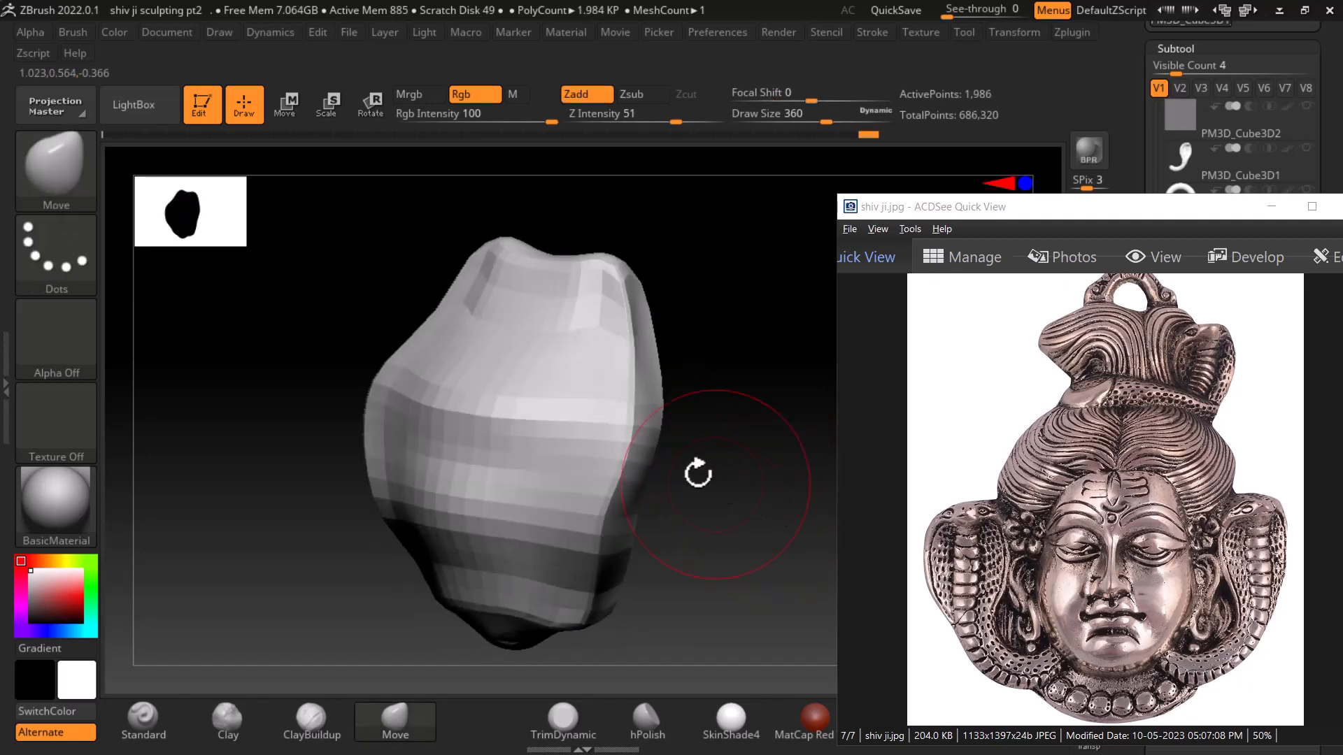
{"action": "mouse_move", "coordinate": [498, 381]}
{"action": "left_mouse_down", "text": "shift"}
{"action": "mouse_move", "coordinate": [468, 293]}
{"action": "mouse_move", "coordinate": [441, 480]}
{"action": "mouse_move", "coordinate": [389, 366]}
{"action": "left_mouse_up", "text": "shift"}
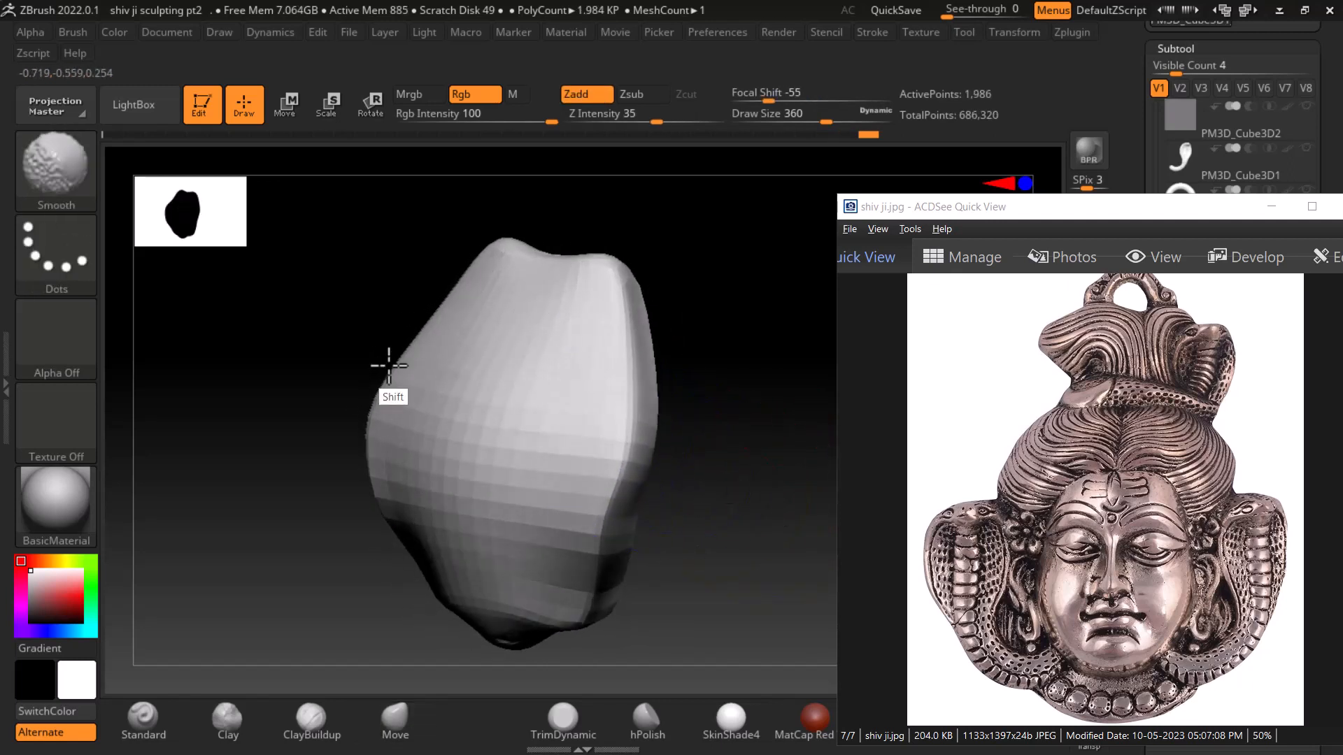
{"action": "left_click_drag", "start_coordinate": [604, 494], "coordinate": [472, 501], "text": "shift"}
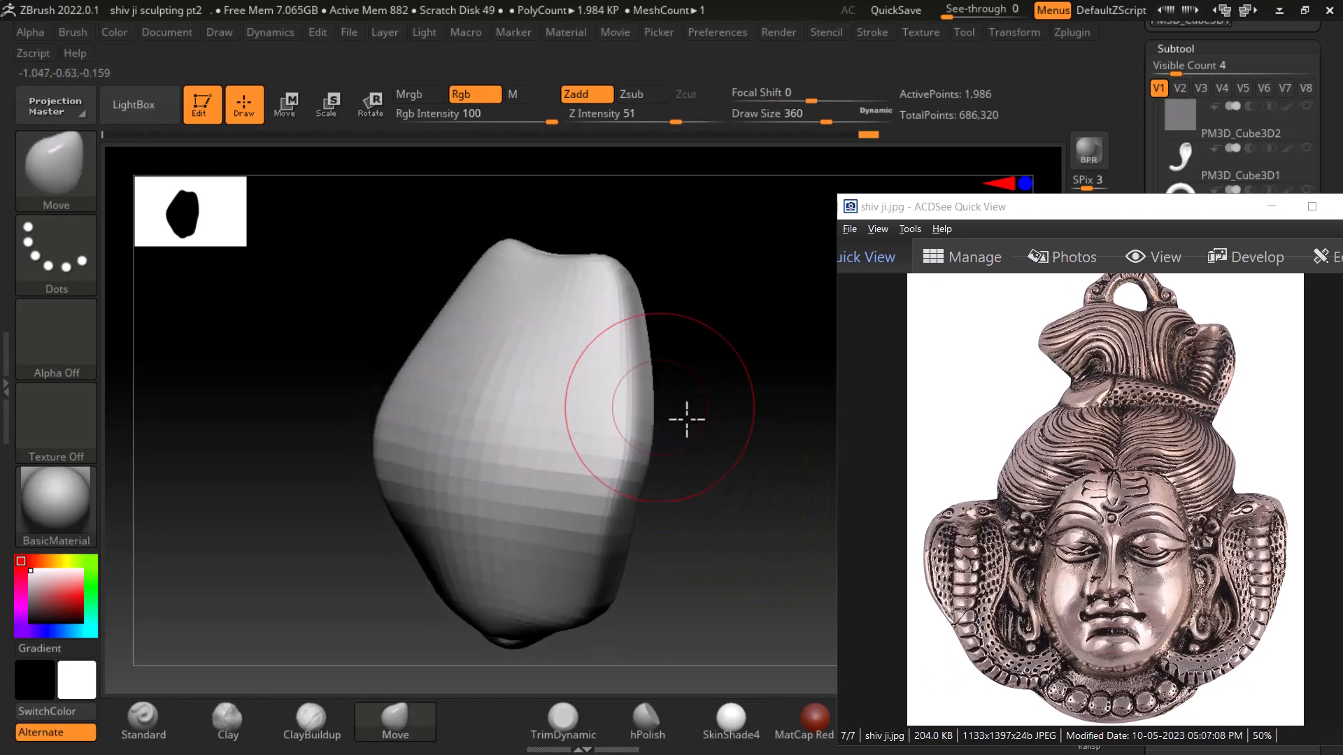
{"action": "mouse_move", "coordinate": [686, 419]}
{"action": "left_mouse_down"}
{"action": "mouse_move", "coordinate": [842, 450]}
{"action": "mouse_move", "coordinate": [767, 464]}
{"action": "mouse_move", "coordinate": [809, 438]}
{"action": "mouse_move", "coordinate": [756, 527]}
{"action": "mouse_move", "coordinate": [772, 505]}
{"action": "mouse_move", "coordinate": [728, 384]}
{"action": "mouse_move", "coordinate": [735, 429]}
{"action": "mouse_move", "coordinate": [827, 407]}
{"action": "left_mouse_up"}
Toggle the visibility of the other subtools to check the new part, and bring the reference photo back beside it
{"action": "left_click_drag", "start_coordinate": [1071, 226], "coordinate": [1090, 292]}
{"action": "left_click_drag", "start_coordinate": [790, 443], "coordinate": [836, 444]}
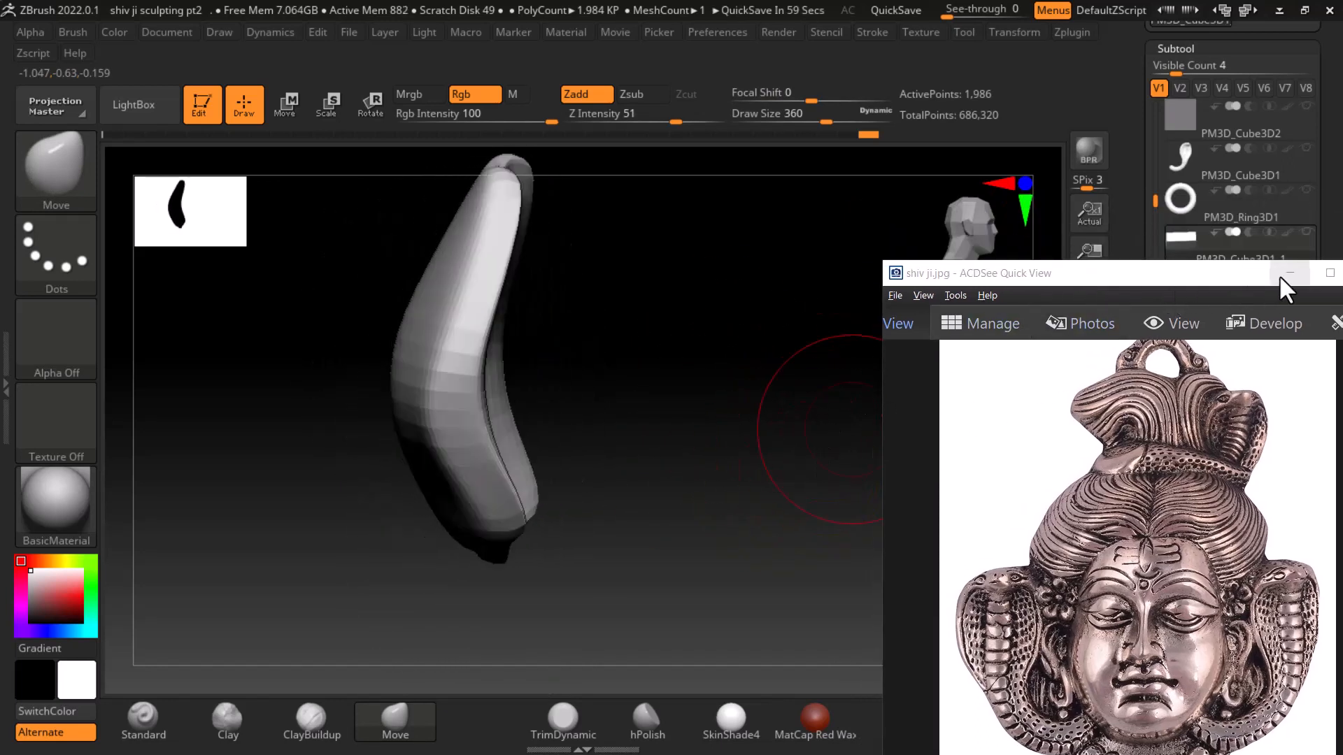
{"action": "left_click", "coordinate": [1282, 278]}
{"action": "left_click", "coordinate": [1186, 242], "text": "shift"}
{"action": "left_click_drag", "start_coordinate": [974, 373], "coordinate": [953, 315]}
{"action": "left_click", "coordinate": [1186, 247], "text": "shift"}
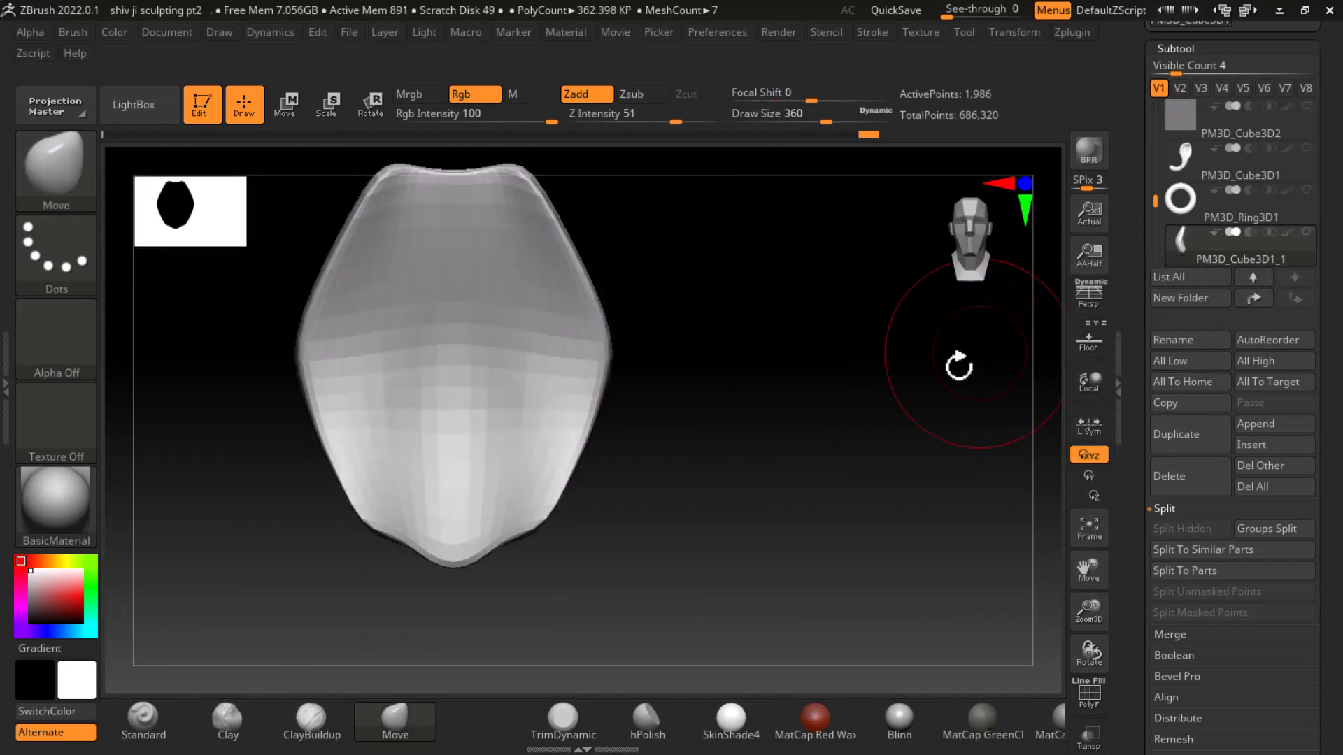
{"action": "left_click_drag", "start_coordinate": [958, 365], "coordinate": [923, 599]}
{"action": "key", "text": "super+Tab"}
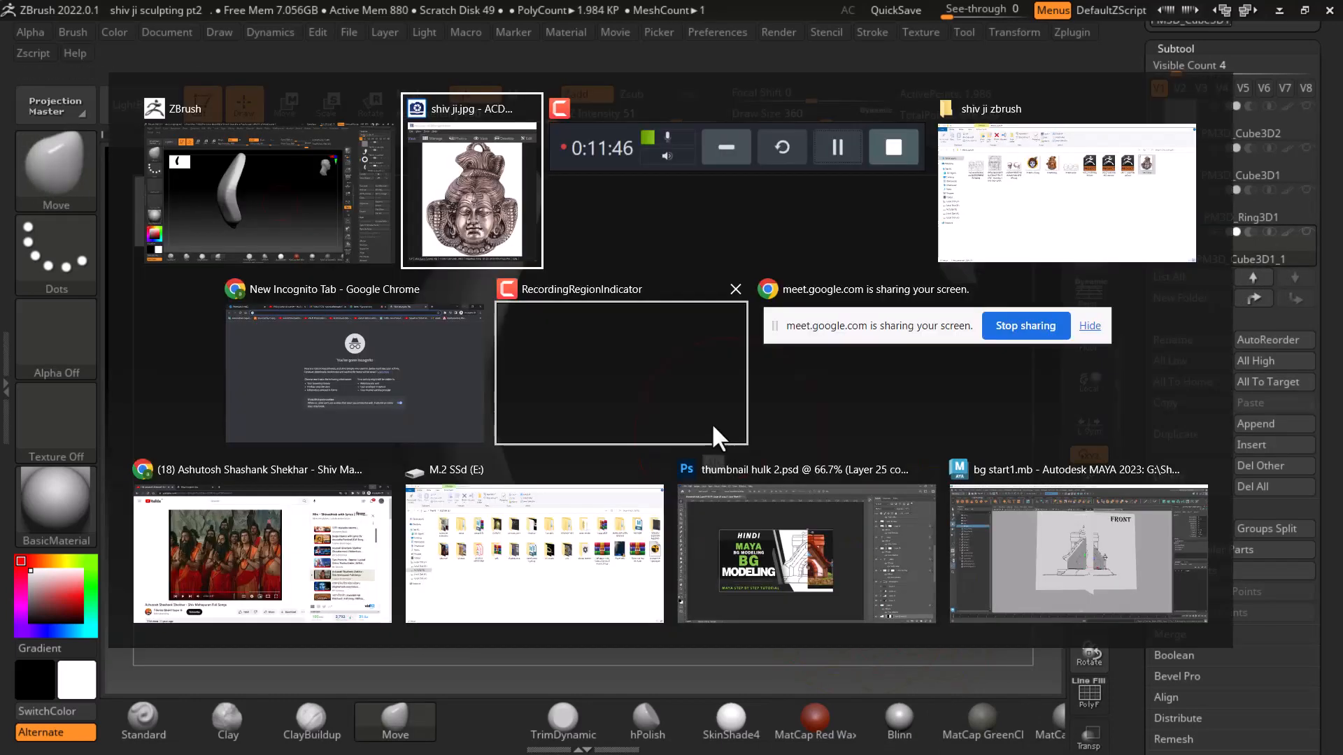
{"action": "left_click", "coordinate": [519, 237]}
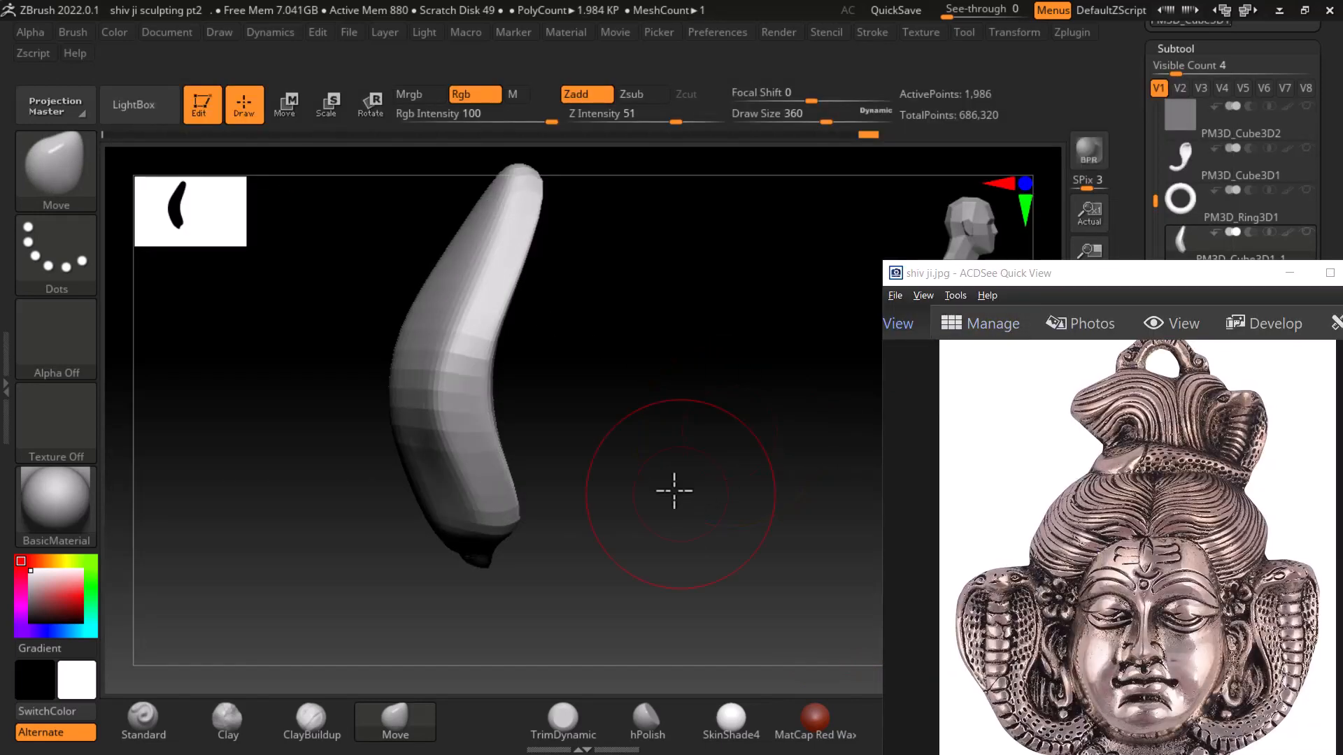
Pull the middle of the hood's narrow lower end outward with the Move brush, working from below
{"action": "left_click_drag", "start_coordinate": [671, 485], "coordinate": [689, 455]}
{"action": "left_click_drag", "start_coordinate": [682, 381], "coordinate": [547, 389]}
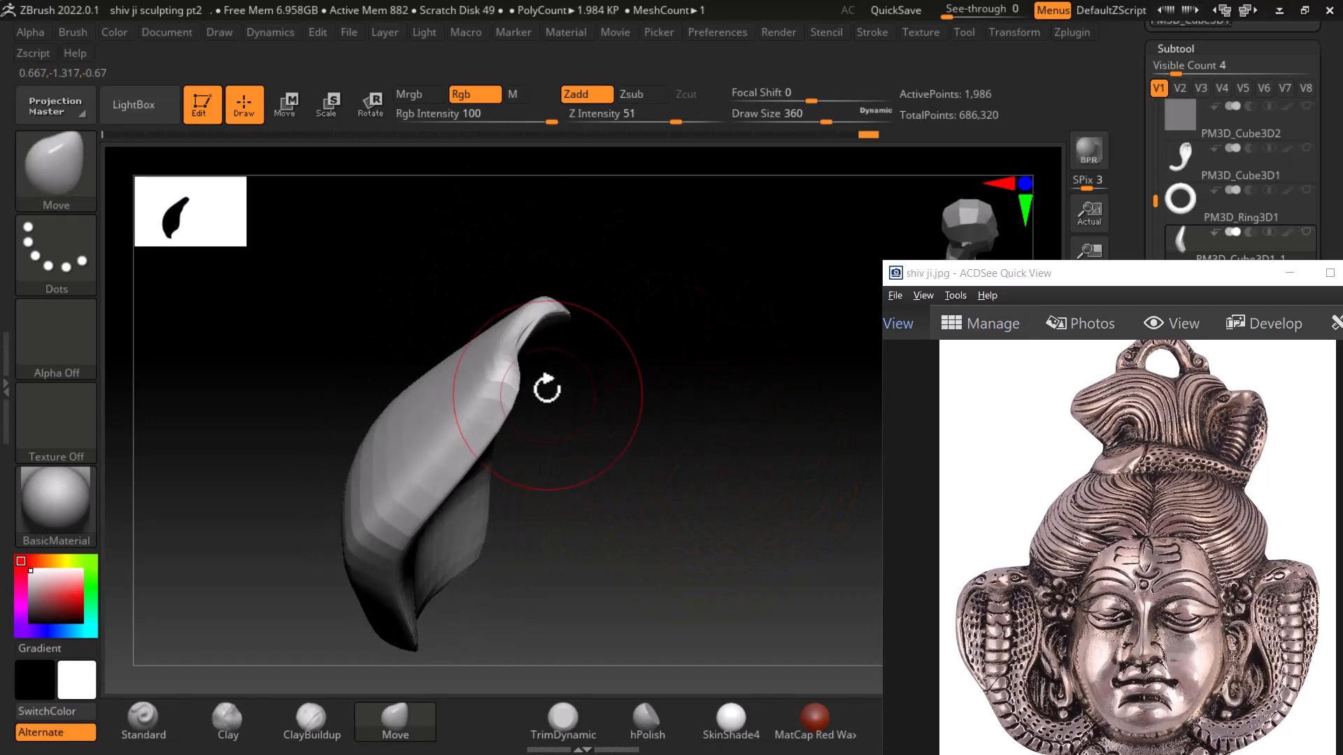
{"action": "left_click_drag", "start_coordinate": [699, 392], "coordinate": [596, 380]}
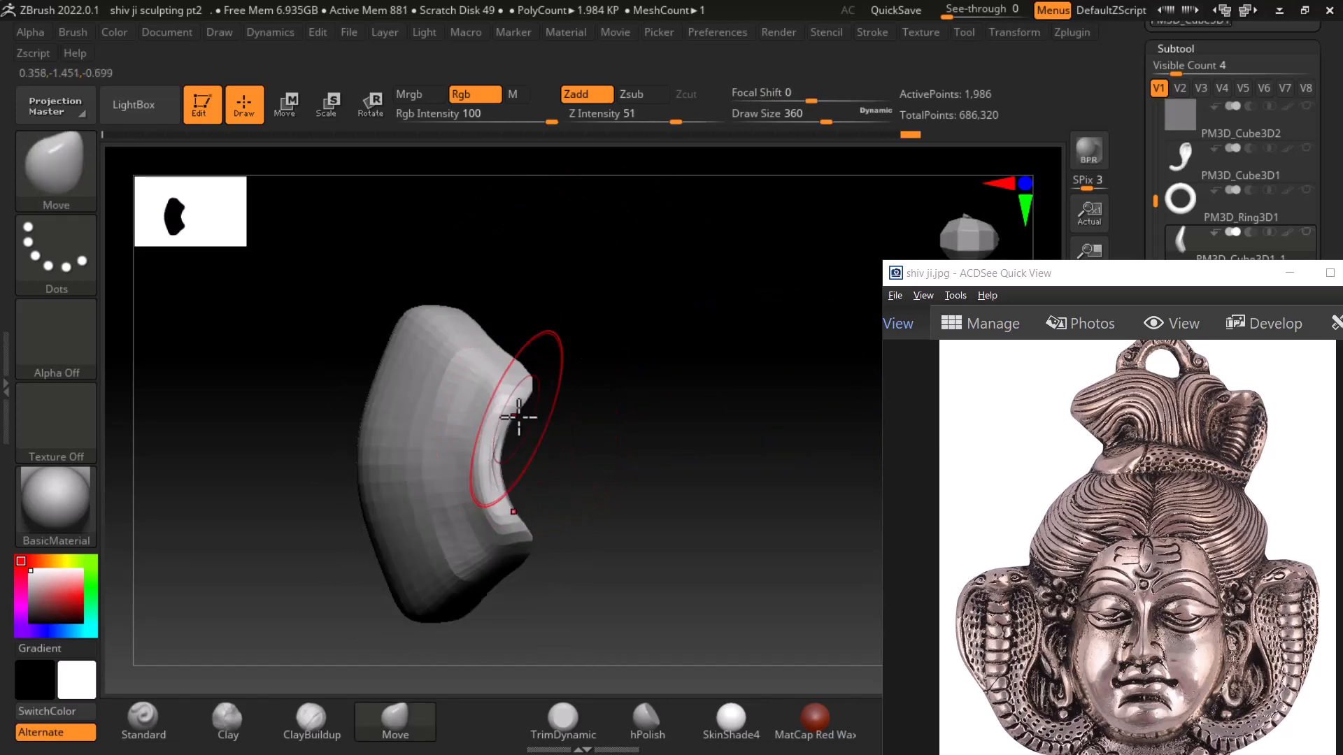
{"action": "mouse_move", "coordinate": [530, 448]}
{"action": "left_mouse_down"}
{"action": "mouse_move", "coordinate": [543, 429]}
{"action": "mouse_move", "coordinate": [563, 444]}
{"action": "mouse_move", "coordinate": [568, 428]}
{"action": "left_mouse_up"}
{"action": "left_click_drag", "start_coordinate": [756, 489], "coordinate": [832, 454]}
Check the hood's wireframe and rebuild its topology with ZRemesher at a target polygon count of 5
{"action": "key", "text": "shift+f"}
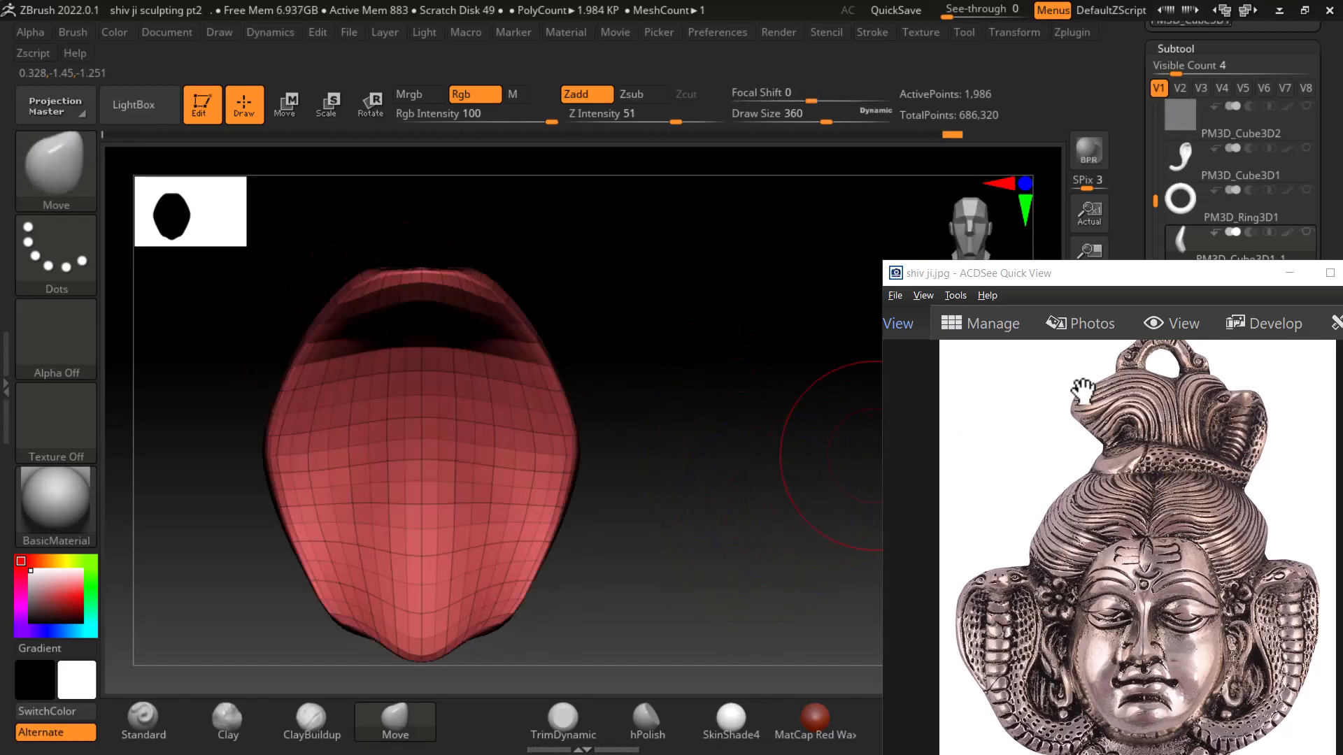
{"action": "left_click", "coordinate": [1290, 283]}
{"action": "left_click_drag", "start_coordinate": [1142, 443], "coordinate": [1152, 298]}
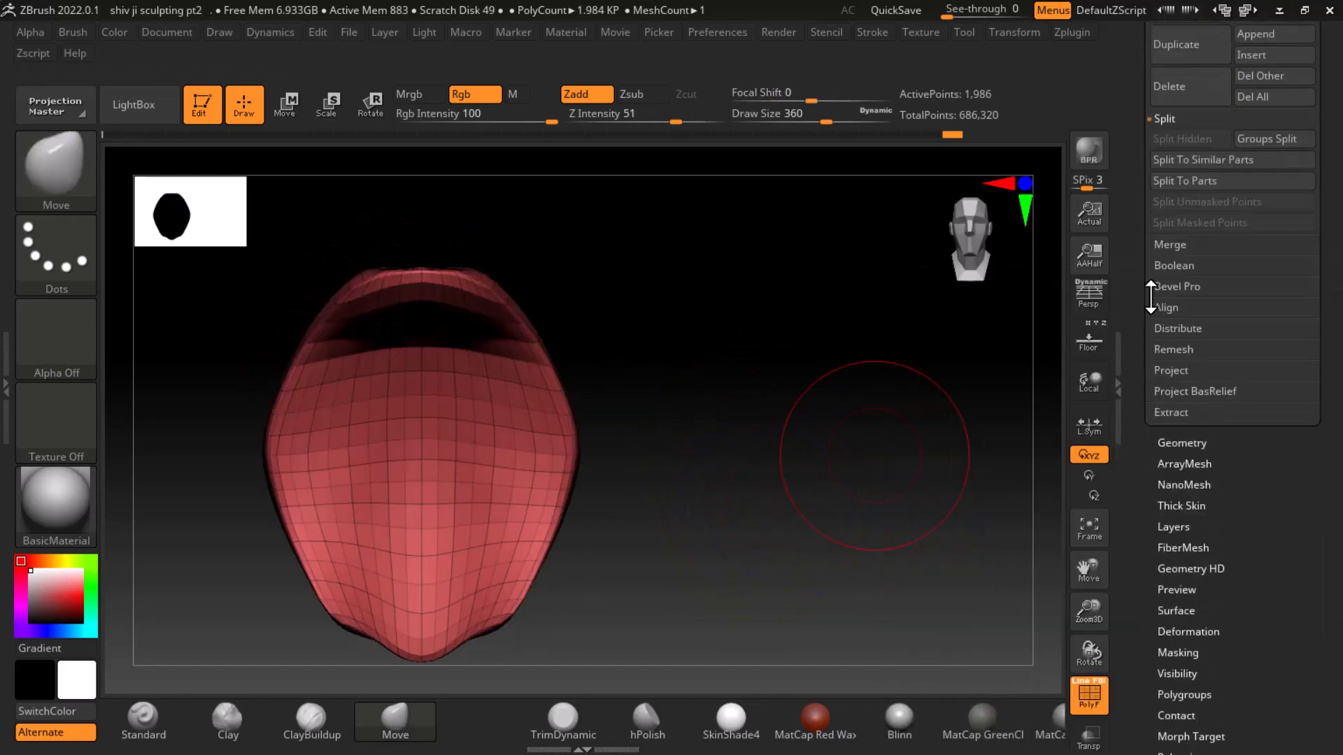
{"action": "left_click", "coordinate": [1198, 420]}
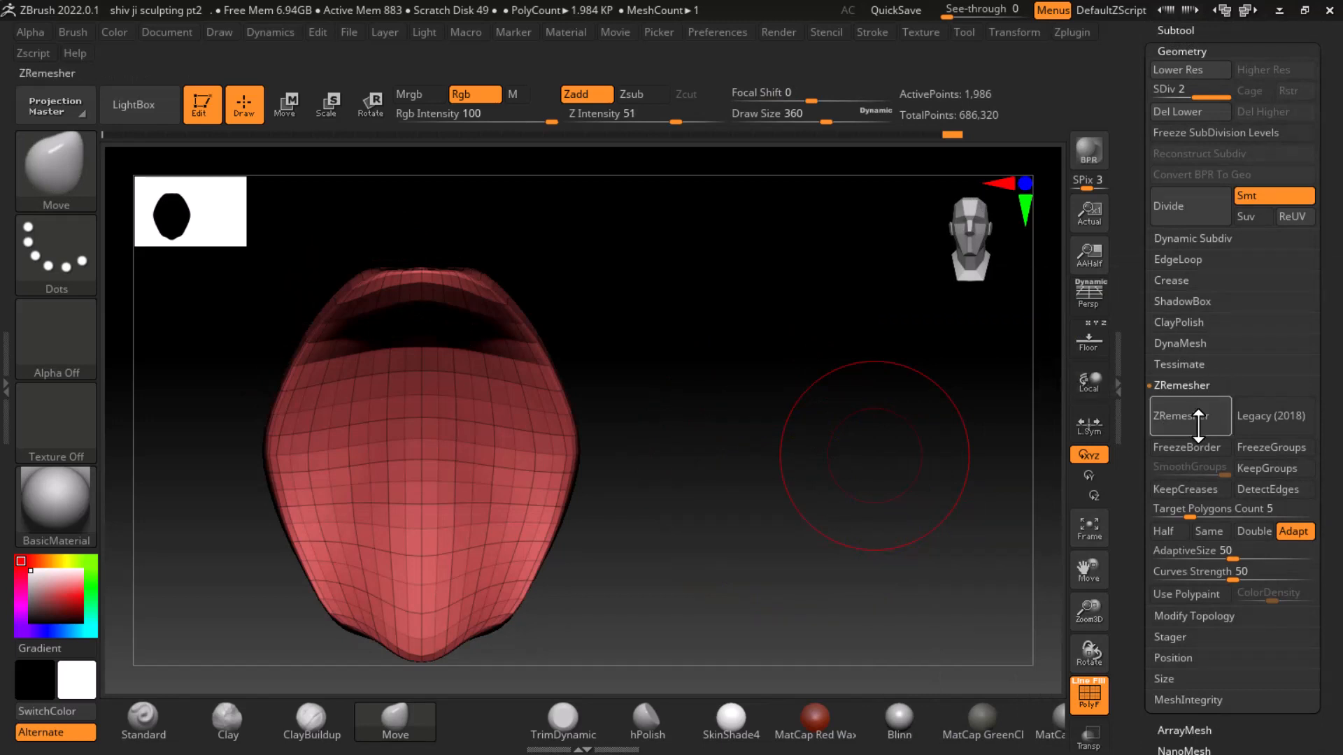
{"action": "left_click", "coordinate": [1161, 423]}
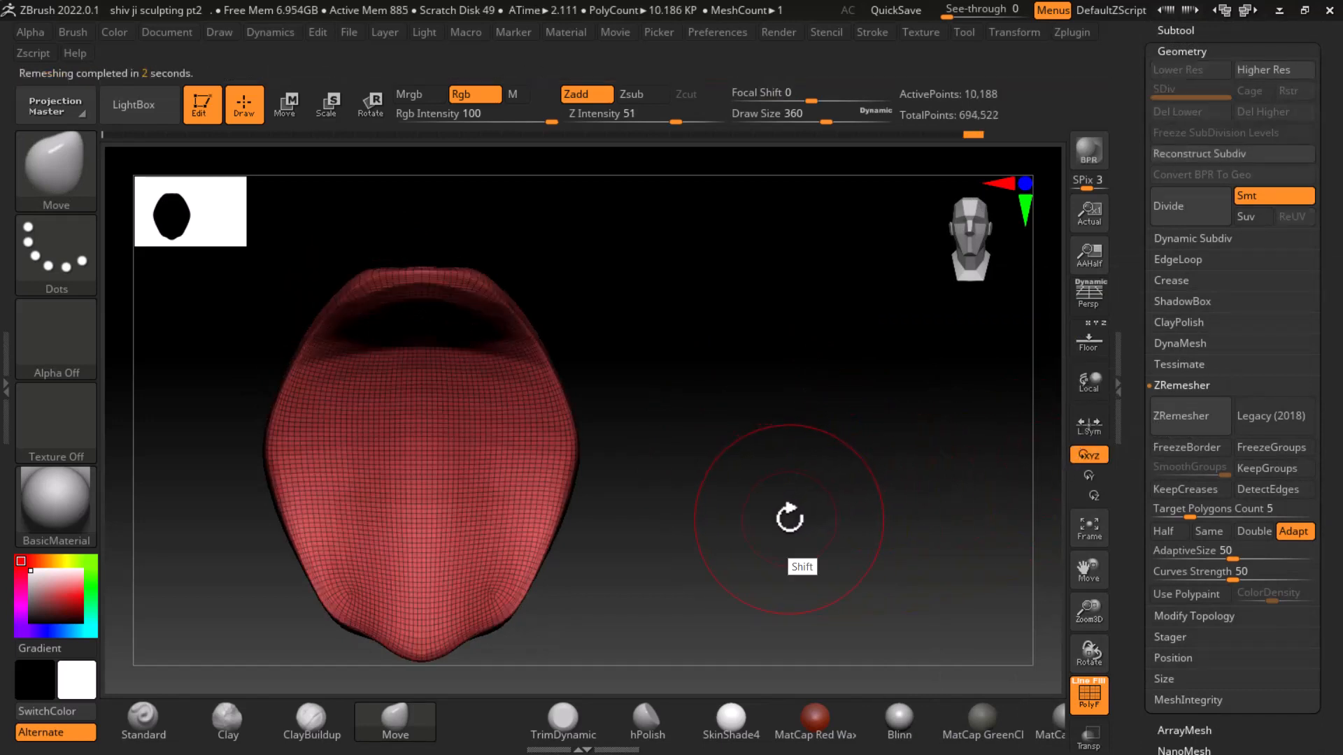
{"action": "key", "text": "shift+f"}
Smooth the remeshed hood and pull the middle of its front end out into a rounded snout with the Move brush
{"action": "mouse_move", "coordinate": [734, 519]}
{"action": "left_mouse_down"}
{"action": "mouse_move", "coordinate": [854, 517]}
{"action": "mouse_move", "coordinate": [671, 480]}
{"action": "mouse_move", "coordinate": [830, 515]}
{"action": "left_mouse_up"}
{"action": "key", "text": "shift"}
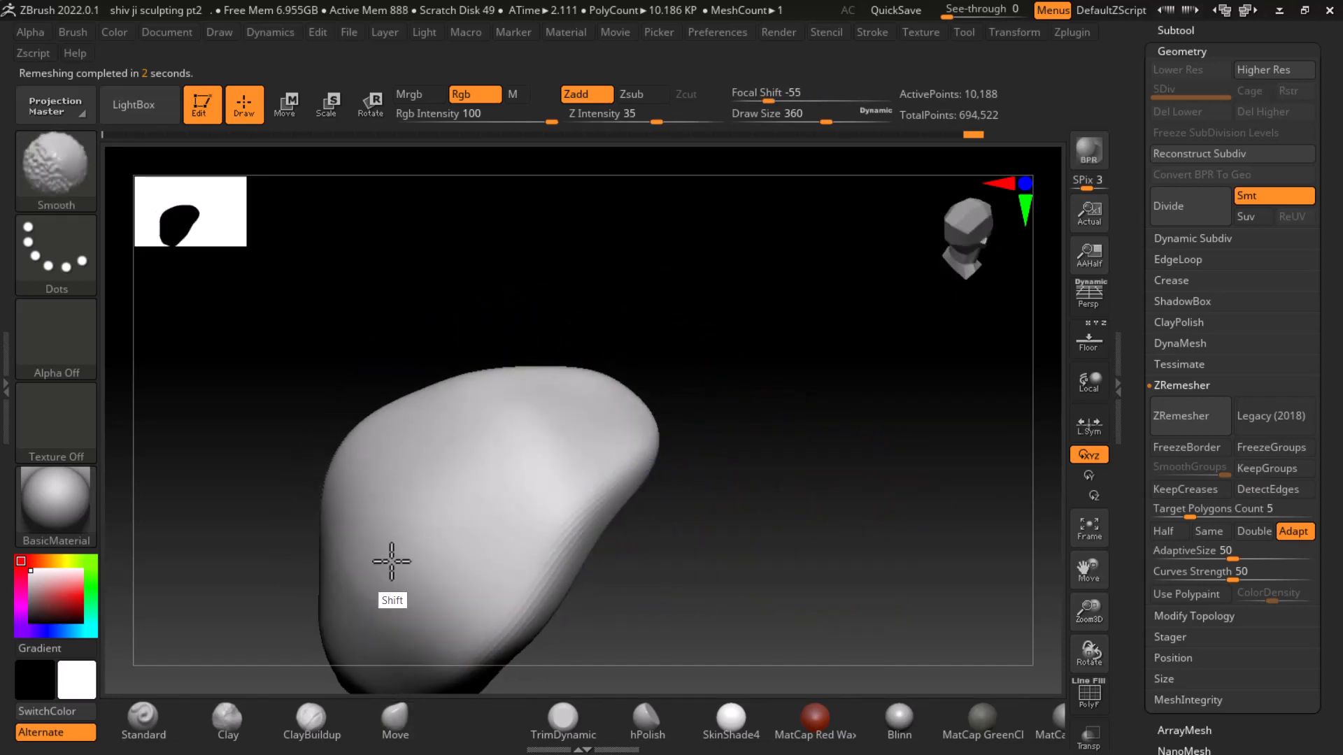
{"action": "mouse_move", "coordinate": [666, 497]}
{"action": "left_mouse_down"}
{"action": "mouse_move", "coordinate": [821, 513]}
{"action": "mouse_move", "coordinate": [909, 465]}
{"action": "mouse_move", "coordinate": [914, 566]}
{"action": "mouse_move", "coordinate": [986, 559]}
{"action": "mouse_move", "coordinate": [830, 597]}
{"action": "mouse_move", "coordinate": [893, 563]}
{"action": "mouse_move", "coordinate": [693, 558]}
{"action": "left_mouse_up"}
{"action": "left_click_drag", "start_coordinate": [534, 575], "coordinate": [531, 600]}
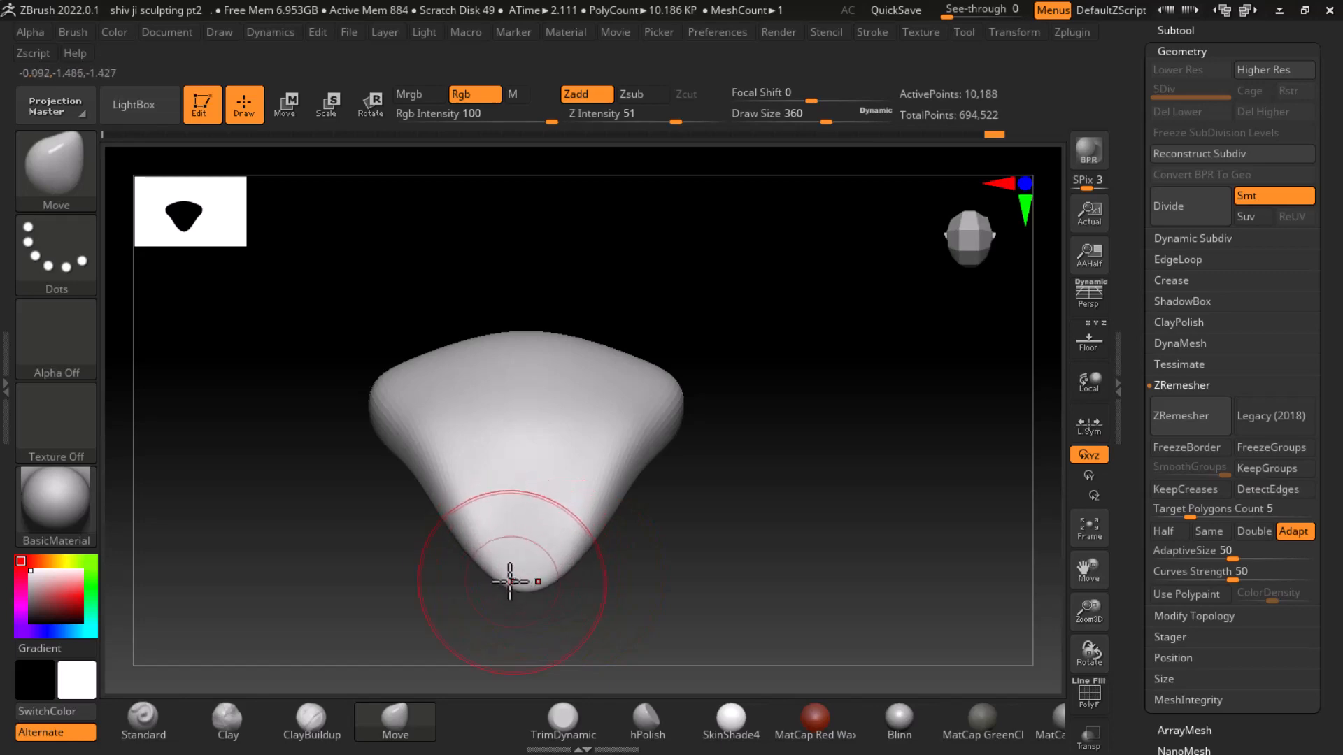
Bring back the reference photo and refine the snout and adjoining hood contour with the Move brush
{"action": "key", "text": "alt+Tab"}
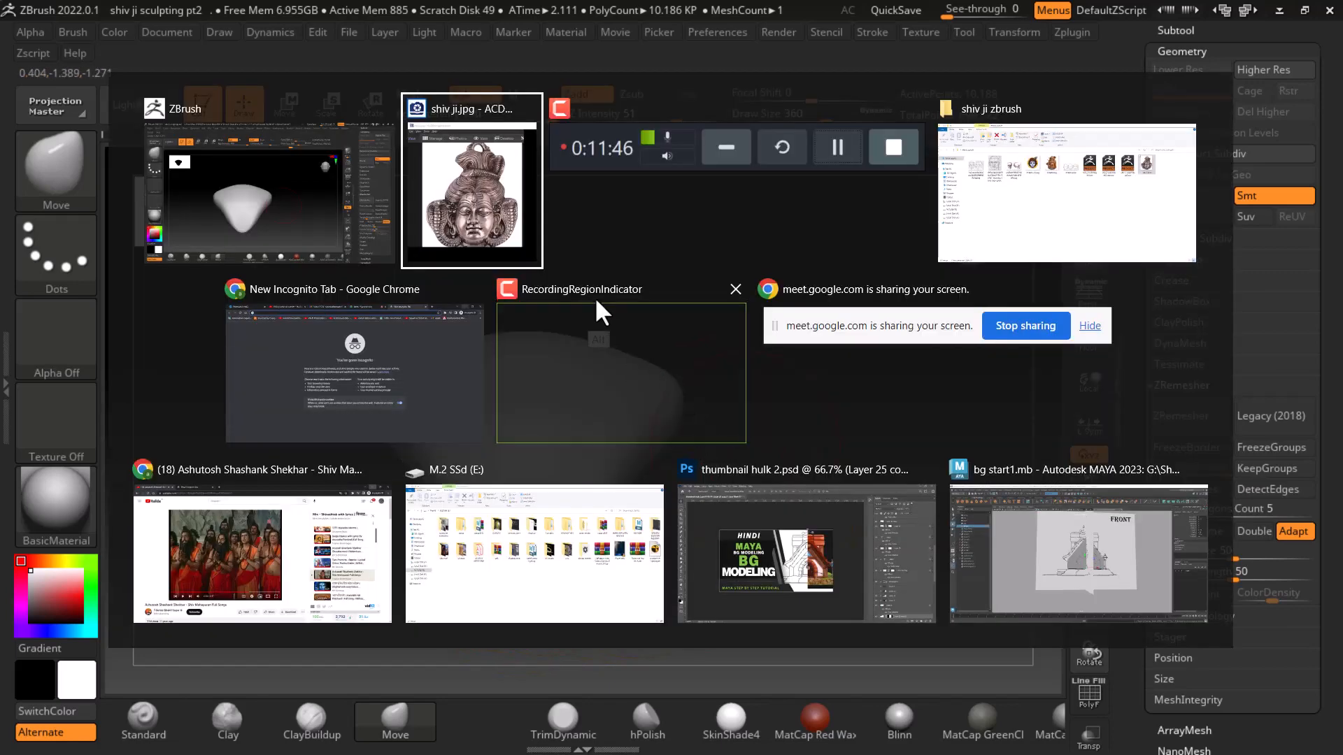
{"action": "mouse_move", "coordinate": [764, 530]}
{"action": "left_mouse_down"}
{"action": "mouse_move", "coordinate": [735, 561]}
{"action": "mouse_move", "coordinate": [749, 560]}
{"action": "mouse_move", "coordinate": [762, 387]}
{"action": "mouse_move", "coordinate": [813, 434]}
{"action": "mouse_move", "coordinate": [807, 480]}
{"action": "mouse_move", "coordinate": [854, 474]}
{"action": "mouse_move", "coordinate": [772, 532]}
{"action": "left_mouse_up"}
{"action": "mouse_move", "coordinate": [639, 324]}
{"action": "left_mouse_down"}
{"action": "mouse_move", "coordinate": [636, 339]}
{"action": "mouse_move", "coordinate": [602, 344]}
{"action": "left_mouse_up"}
{"action": "left_click_drag", "start_coordinate": [599, 339], "coordinate": [600, 345]}
{"action": "mouse_move", "coordinate": [724, 372]}
{"action": "left_mouse_down"}
{"action": "mouse_move", "coordinate": [767, 518]}
{"action": "mouse_move", "coordinate": [827, 459]}
{"action": "mouse_move", "coordinate": [842, 389]}
{"action": "mouse_move", "coordinate": [827, 416]}
{"action": "mouse_move", "coordinate": [866, 404]}
{"action": "mouse_move", "coordinate": [746, 450]}
{"action": "mouse_move", "coordinate": [764, 429]}
{"action": "mouse_move", "coordinate": [777, 505]}
{"action": "mouse_move", "coordinate": [791, 497]}
{"action": "left_mouse_up"}
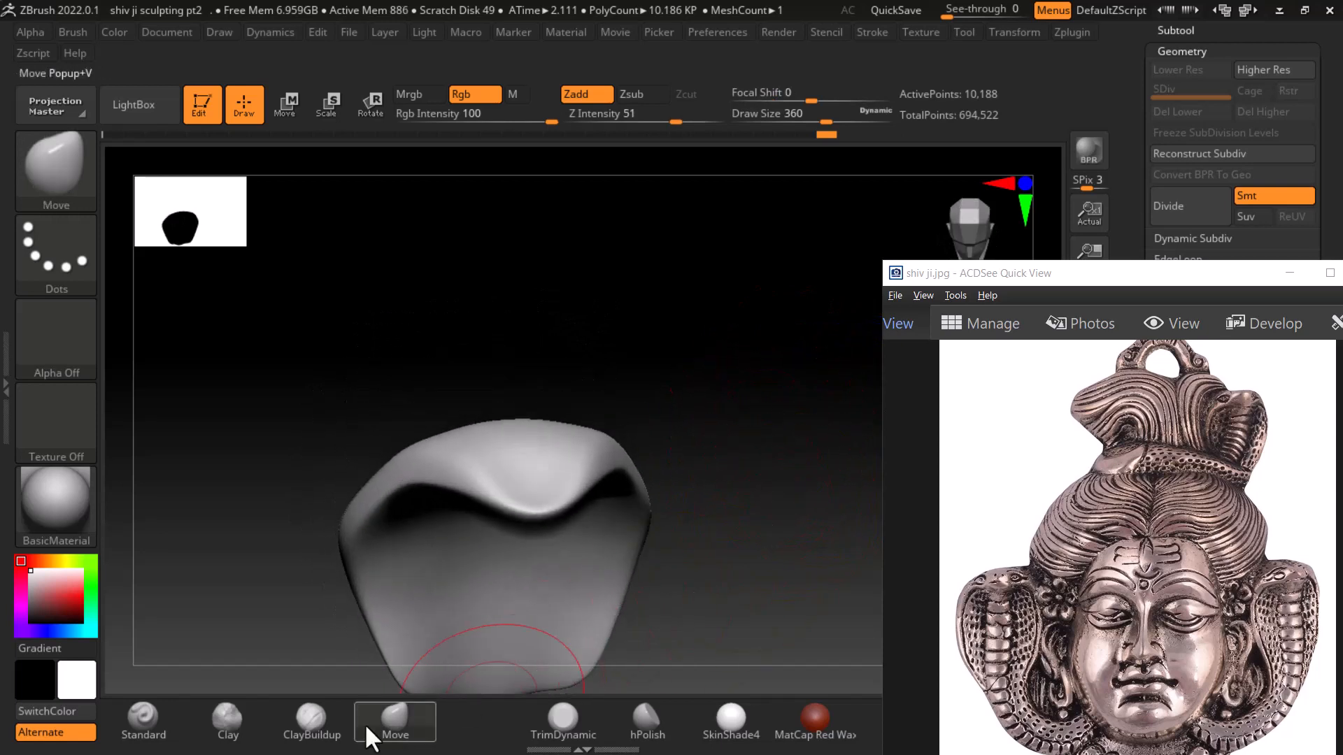
Build up the top of the snout with ClayBuildup at draw size 160 and Z intensity 1, and smooth the added volume
{"action": "left_click", "coordinate": [312, 722]}
{"action": "mouse_move", "coordinate": [722, 472]}
{"action": "left_mouse_down", "text": "alt"}
{"action": "mouse_move", "coordinate": [754, 388]}
{"action": "mouse_move", "coordinate": [786, 470]}
{"action": "mouse_move", "coordinate": [769, 509]}
{"action": "left_mouse_up", "text": "alt"}
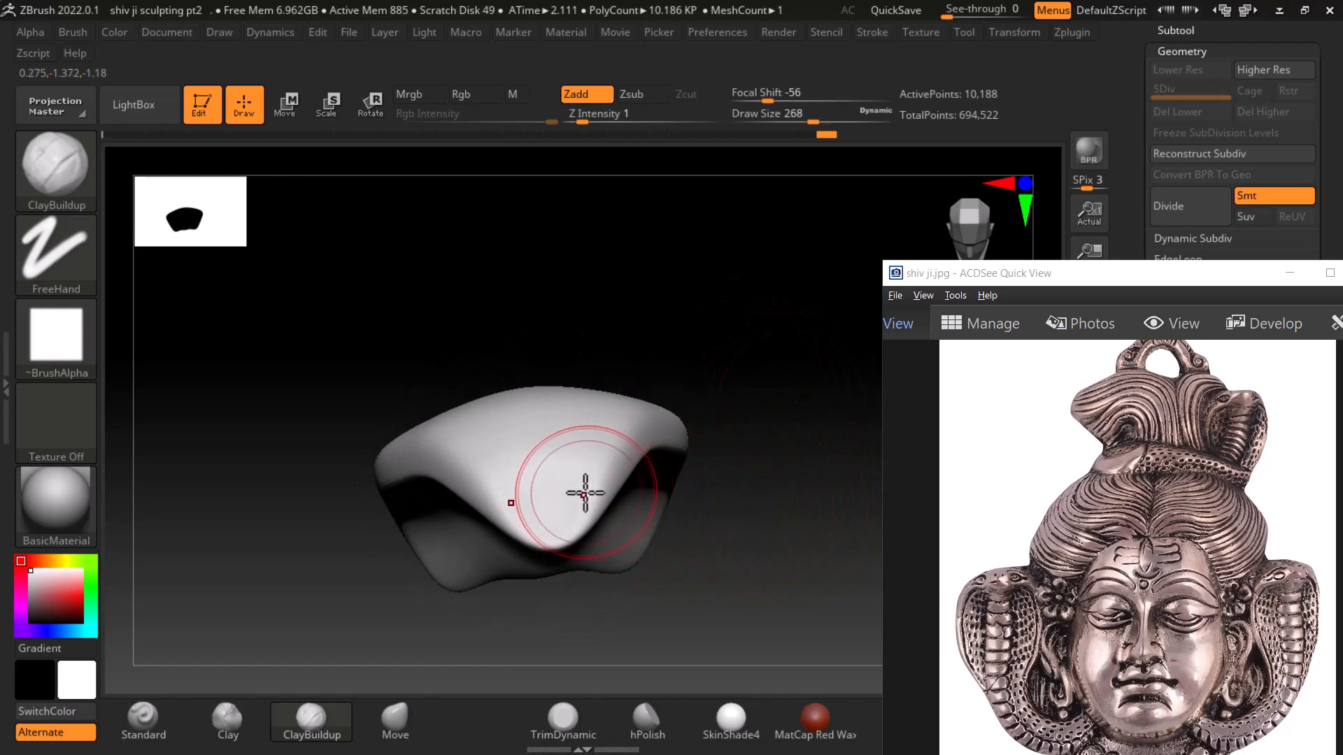
{"action": "key", "text": "bracketleft"}
{"action": "key", "text": "bracketleft"}
{"action": "key", "text": "bracketleft"}
{"action": "key", "text": "bracketleft"}
{"action": "key", "text": "bracketleft"}
{"action": "key", "text": "bracketleft"}
{"action": "key", "text": "bracketleft"}
{"action": "key", "text": "bracketleft"}
{"action": "key", "text": "bracketleft"}
{"action": "key", "text": "bracketleft"}
{"action": "key", "text": "bracketleft"}
{"action": "key", "text": "bracketleft"}
{"action": "key", "text": "bracketleft"}
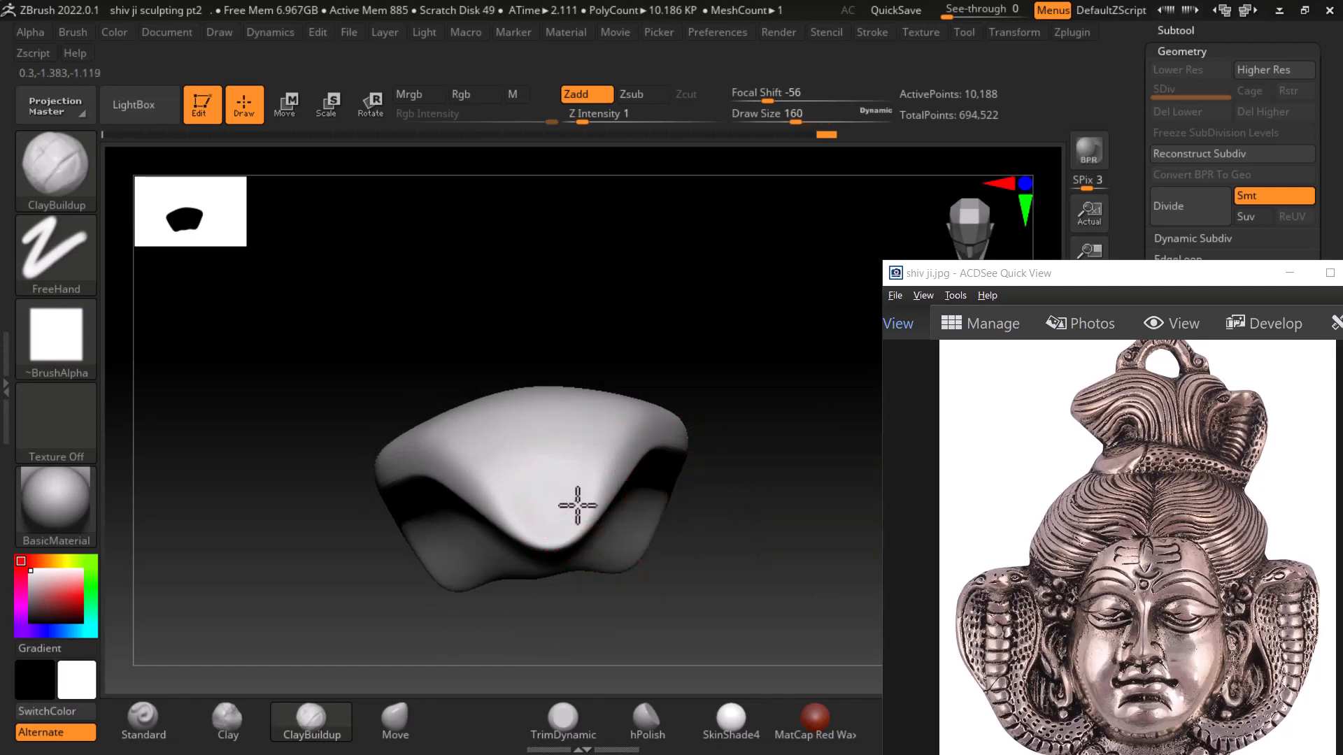
{"action": "mouse_move", "coordinate": [812, 523]}
{"action": "left_mouse_down"}
{"action": "mouse_move", "coordinate": [803, 636]}
{"action": "mouse_move", "coordinate": [782, 485]}
{"action": "mouse_move", "coordinate": [769, 475]}
{"action": "left_mouse_up"}
{"action": "mouse_move", "coordinate": [587, 539]}
{"action": "left_mouse_down"}
{"action": "mouse_move", "coordinate": [555, 558]}
{"action": "mouse_move", "coordinate": [773, 384]}
{"action": "mouse_move", "coordinate": [821, 291]}
{"action": "mouse_move", "coordinate": [770, 528]}
{"action": "mouse_move", "coordinate": [624, 469]}
{"action": "left_mouse_up"}
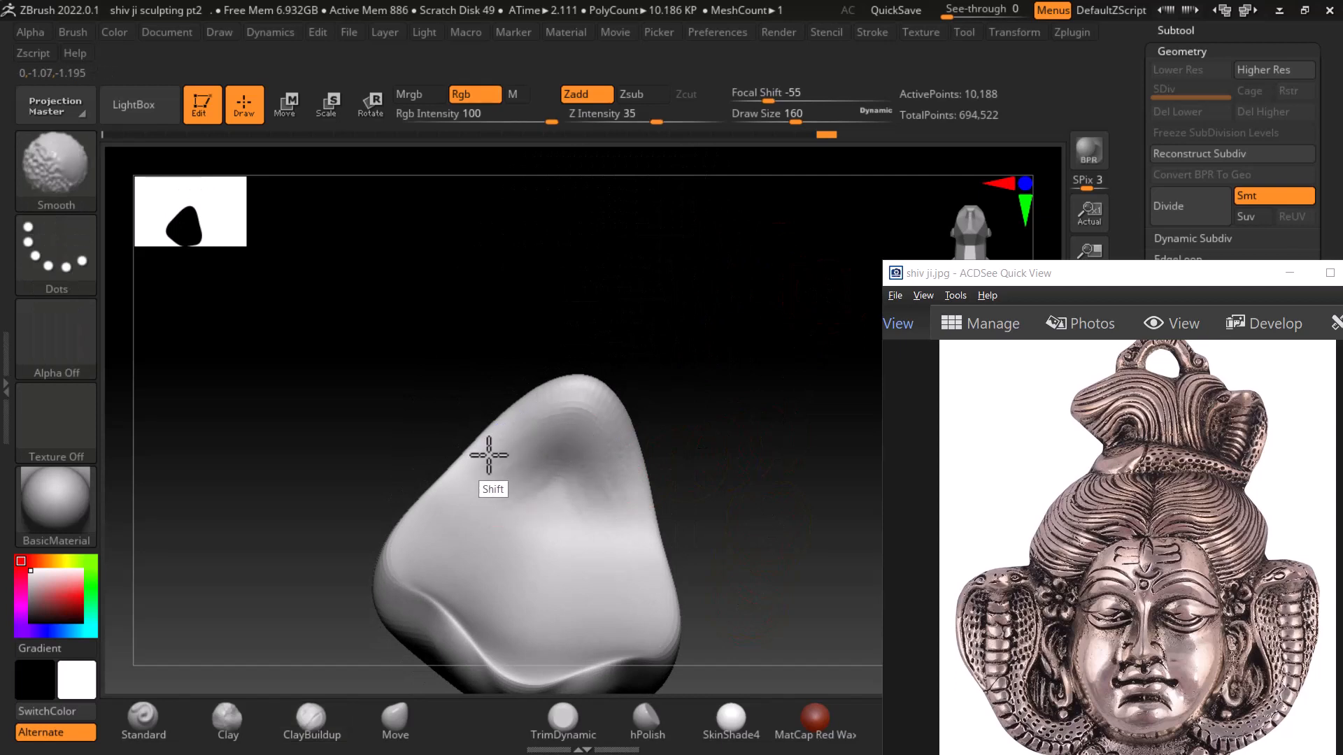
{"action": "mouse_move", "coordinate": [489, 455]}
{"action": "left_mouse_down", "text": "shift"}
{"action": "mouse_move", "coordinate": [749, 531]}
{"action": "mouse_move", "coordinate": [812, 502]}
{"action": "mouse_move", "coordinate": [786, 384]}
{"action": "mouse_move", "coordinate": [798, 510]}
{"action": "mouse_move", "coordinate": [630, 575]}
{"action": "left_mouse_up", "text": "shift"}
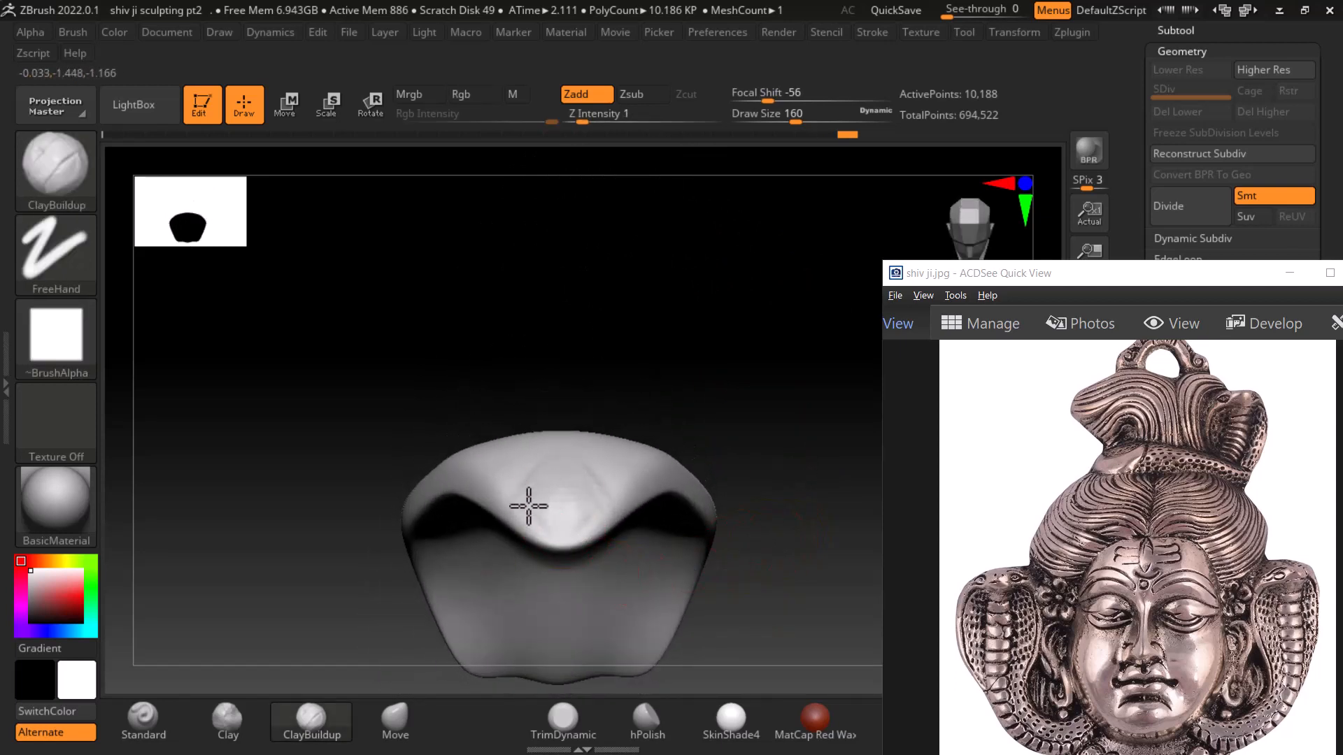
{"action": "key", "text": "shift"}
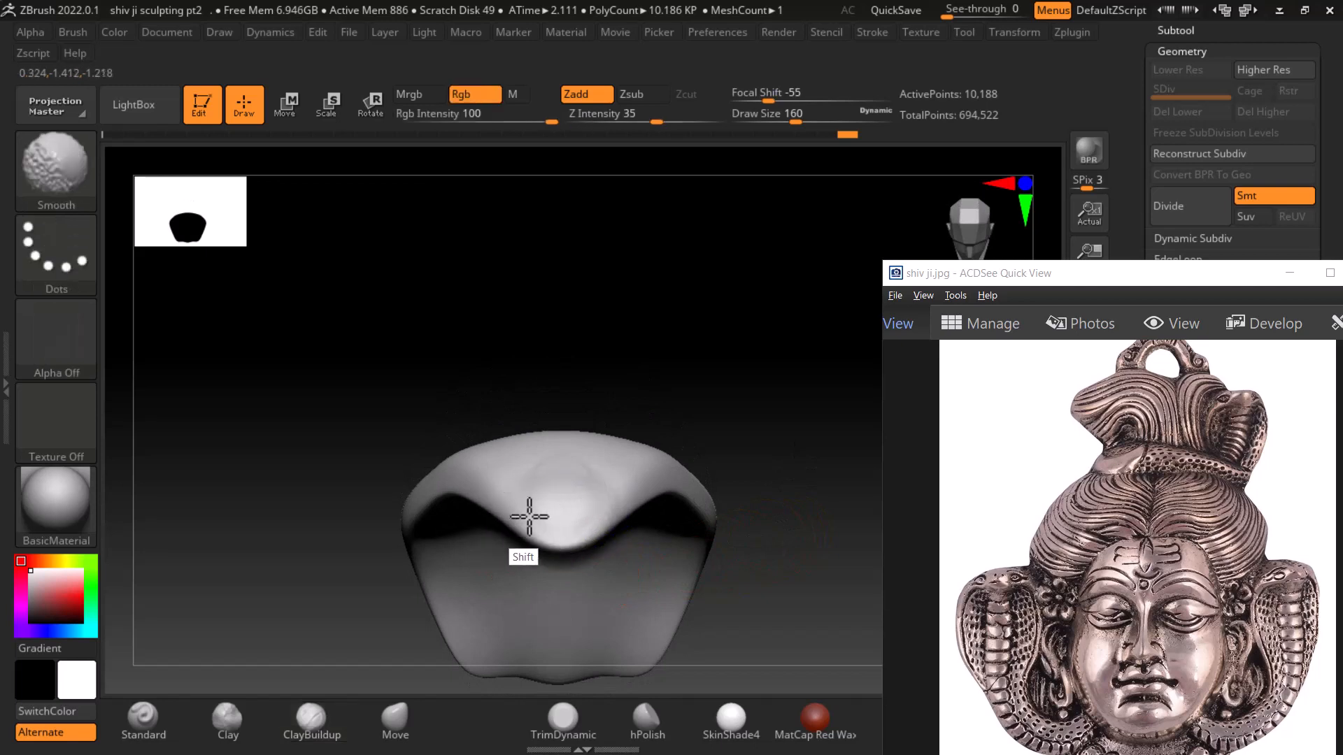
Subdivide the hood to level 2 and carve two symmetrical eye sockets beside the snout with ClayBuildup at draw size 40
{"action": "left_click_drag", "start_coordinate": [737, 417], "coordinate": [747, 465], "text": "alt"}
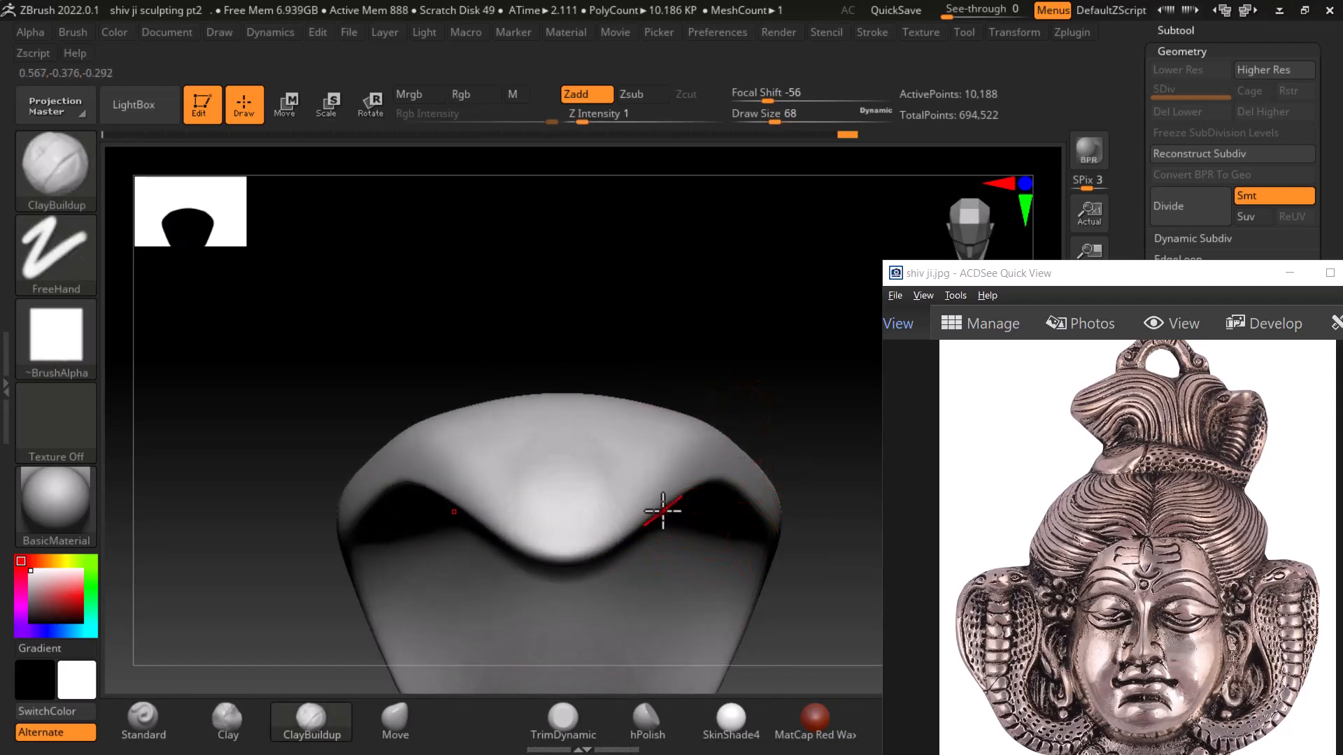
{"action": "mouse_move", "coordinate": [741, 397]}
{"action": "left_mouse_down"}
{"action": "mouse_move", "coordinate": [769, 339]}
{"action": "mouse_move", "coordinate": [747, 388]}
{"action": "left_mouse_up"}
{"action": "mouse_move", "coordinate": [704, 320]}
{"action": "left_mouse_down"}
{"action": "mouse_move", "coordinate": [704, 392]}
{"action": "mouse_move", "coordinate": [658, 440]}
{"action": "left_mouse_up"}
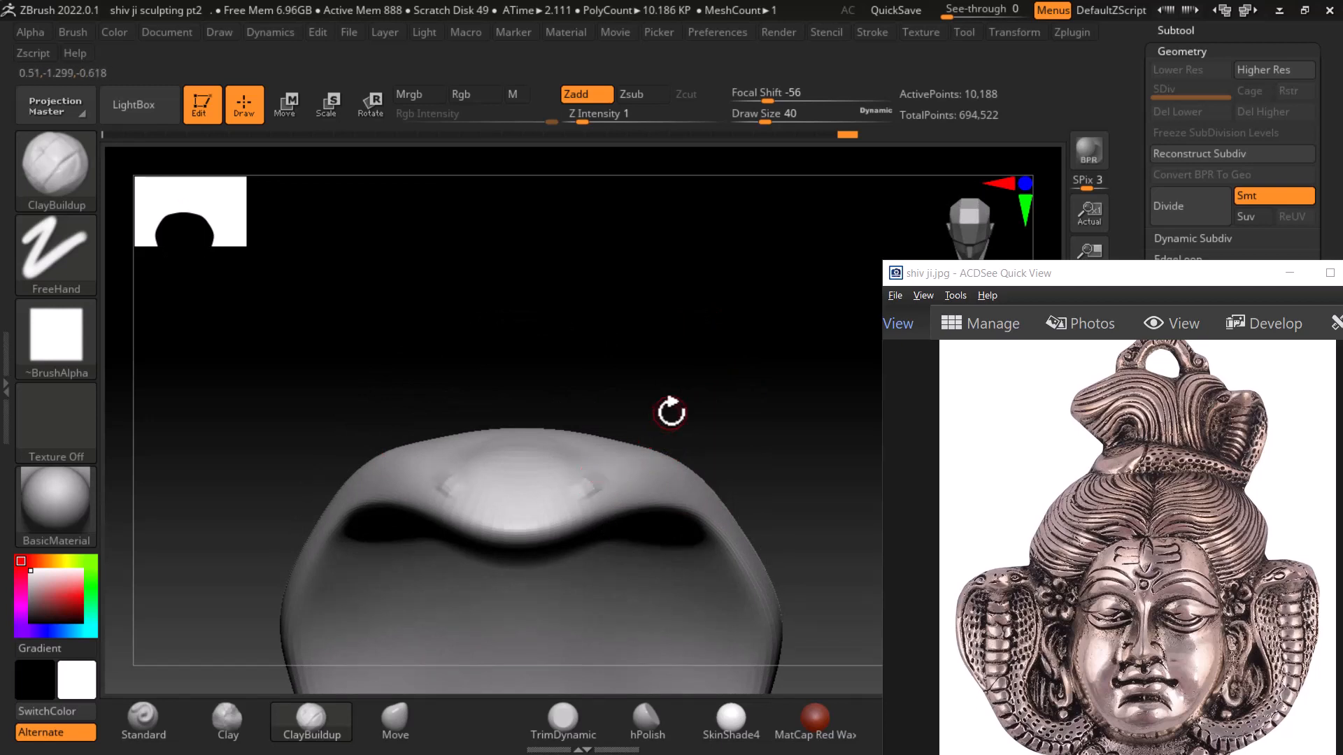
{"action": "key", "text": "ctrl+d"}
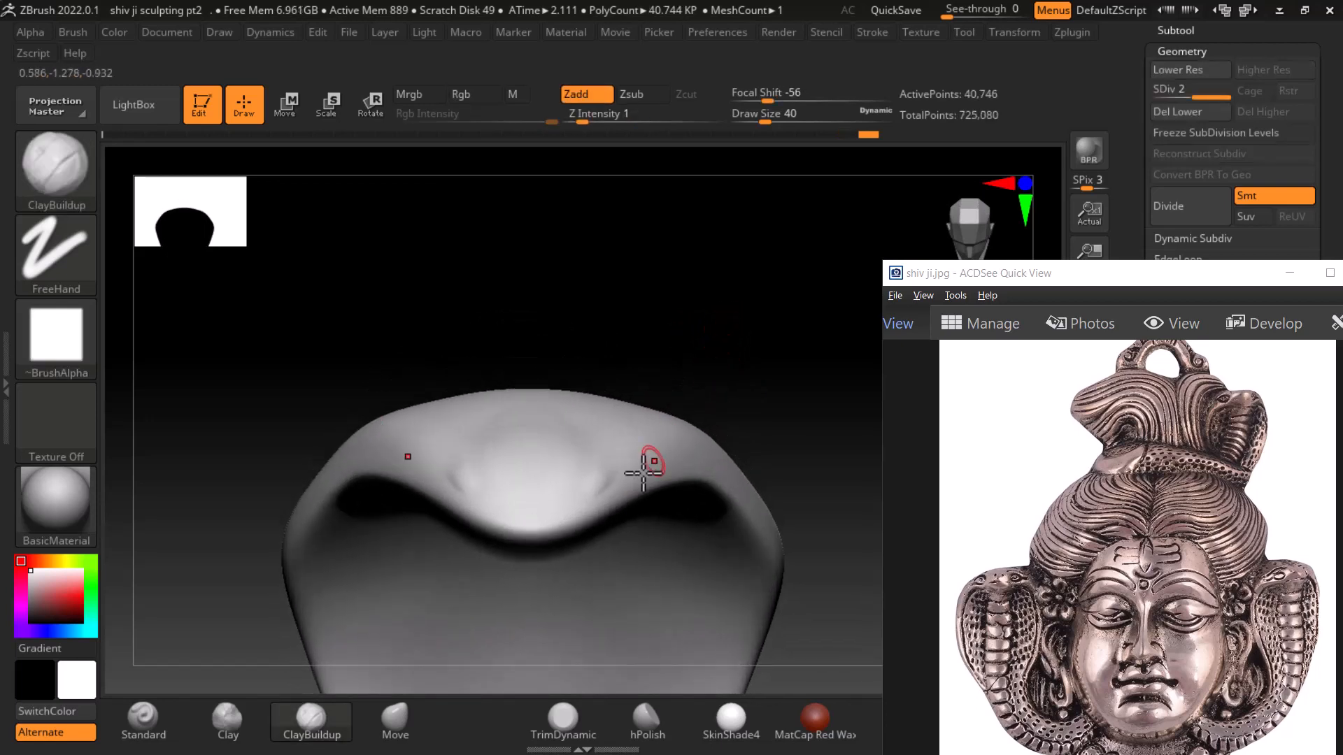
{"action": "left_click_drag", "start_coordinate": [593, 470], "coordinate": [603, 475], "text": "alt"}
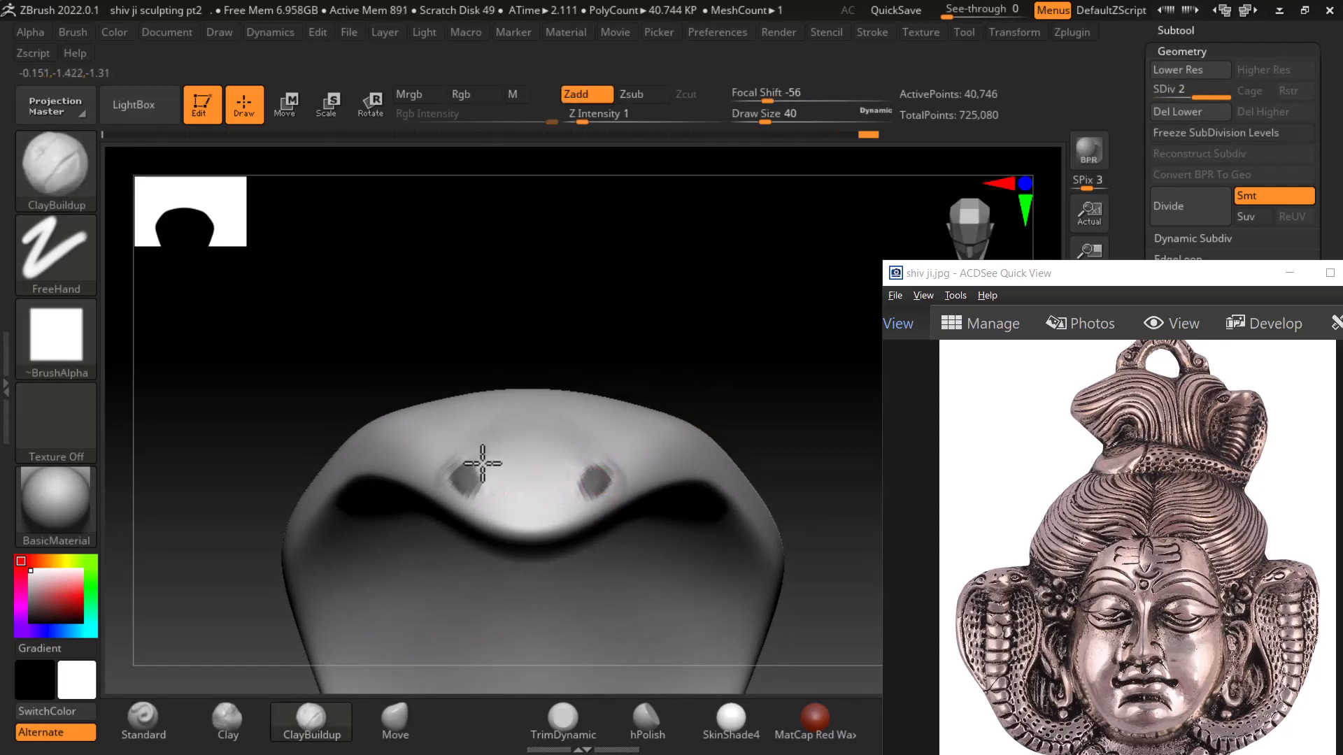
Build up brow ridges around the eye sockets and volume along the snout with ClayBuildup at draw size 64
{"action": "left_click_drag", "start_coordinate": [741, 365], "coordinate": [675, 579]}
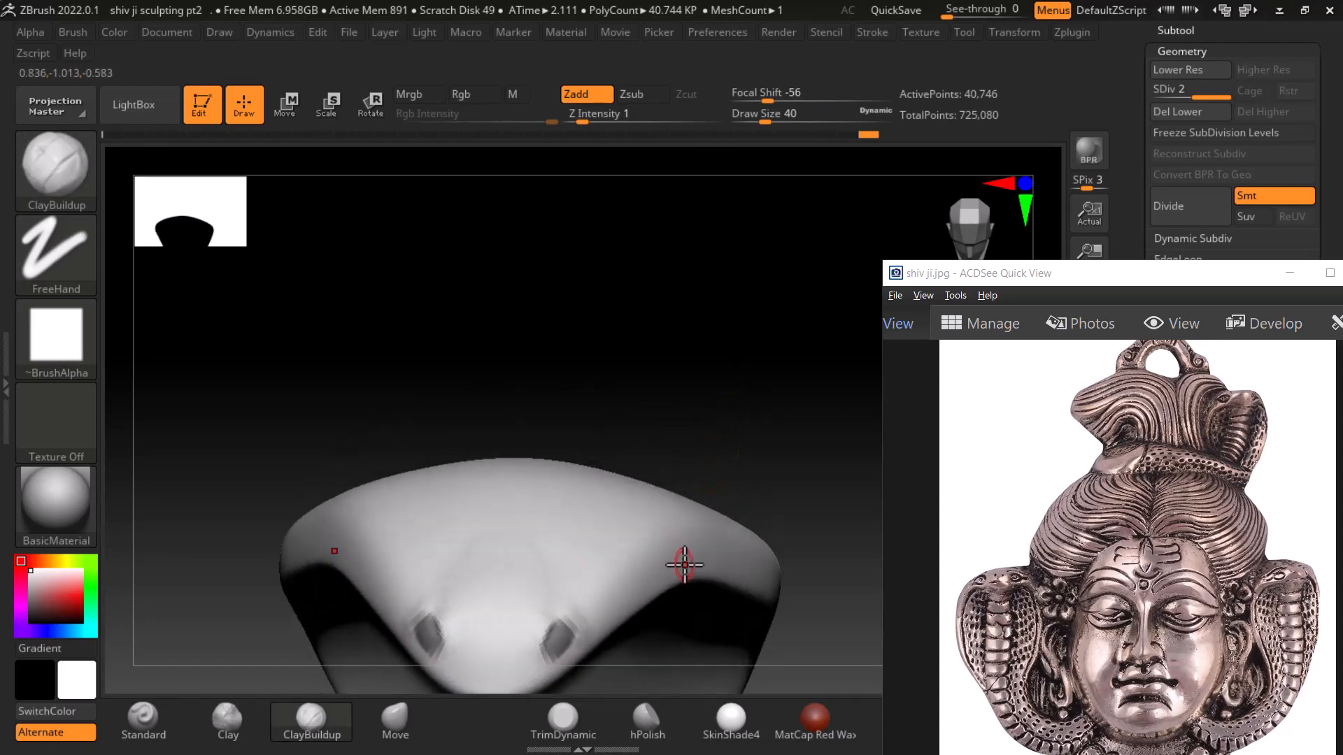
{"action": "key", "text": "bracketright"}
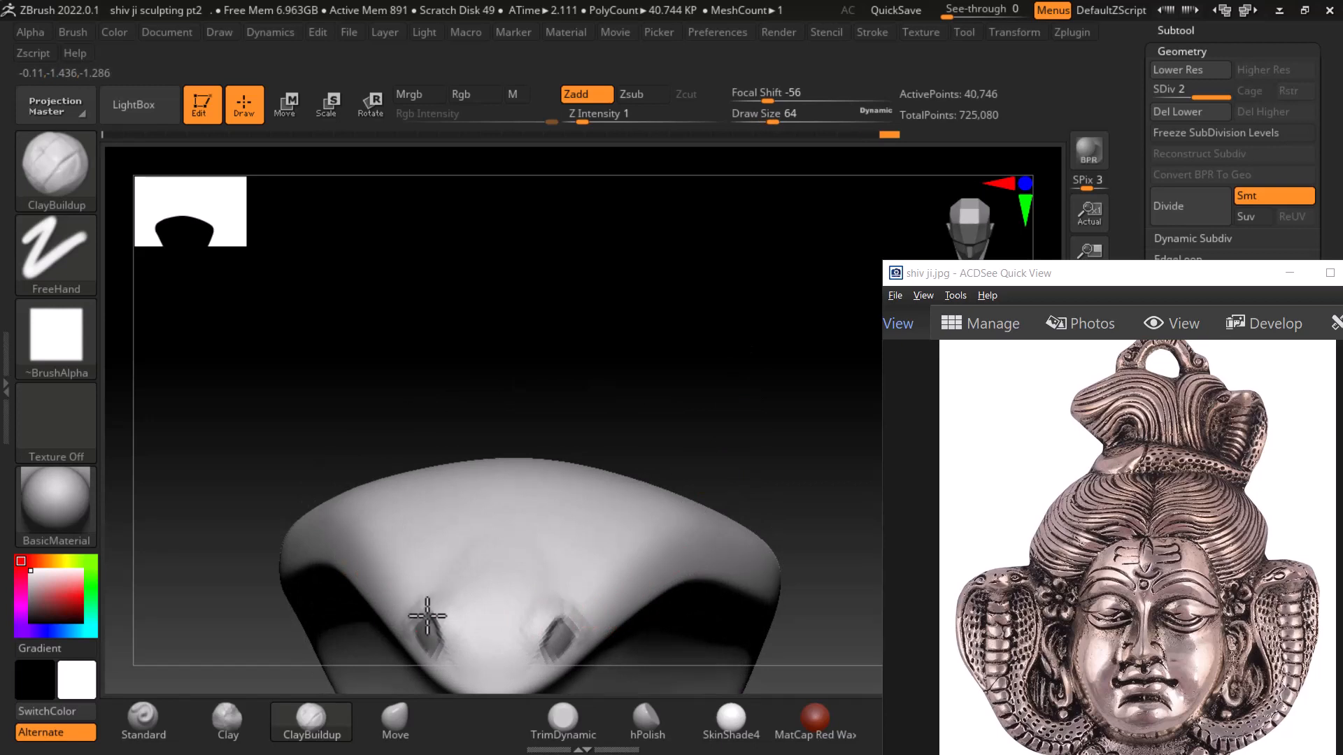
{"action": "left_click_drag", "start_coordinate": [459, 581], "coordinate": [468, 655]}
{"action": "left_click_drag", "start_coordinate": [634, 450], "coordinate": [665, 360], "text": "alt"}
{"action": "left_click_drag", "start_coordinate": [510, 549], "coordinate": [515, 590]}
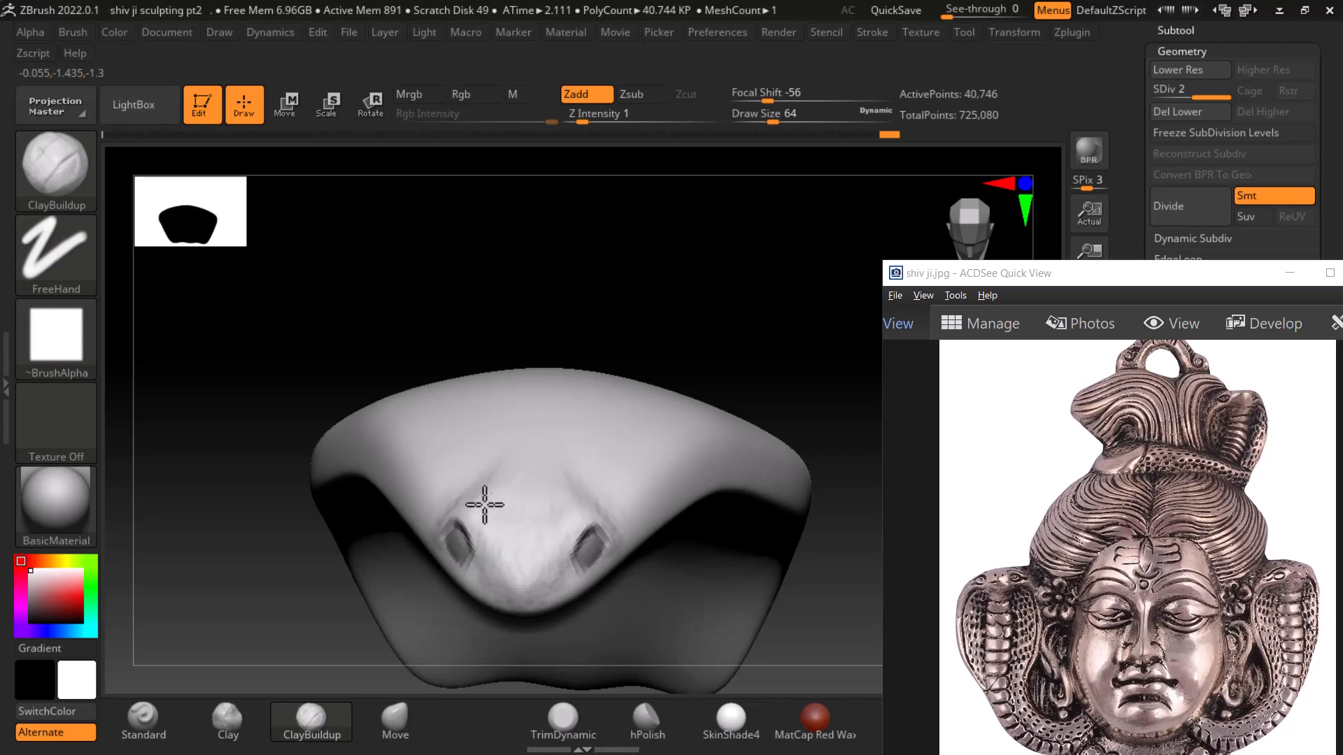
Add the lip line beneath the snout with ClayBuildup from below and smooth the strokes
{"action": "mouse_move", "coordinate": [485, 505]}
{"action": "right_mouse_down"}
{"action": "mouse_move", "coordinate": [614, 305]}
{"action": "mouse_move", "coordinate": [761, 255]}
{"action": "mouse_move", "coordinate": [776, 384]}
{"action": "mouse_move", "coordinate": [758, 384]}
{"action": "mouse_move", "coordinate": [758, 363]}
{"action": "right_mouse_up"}
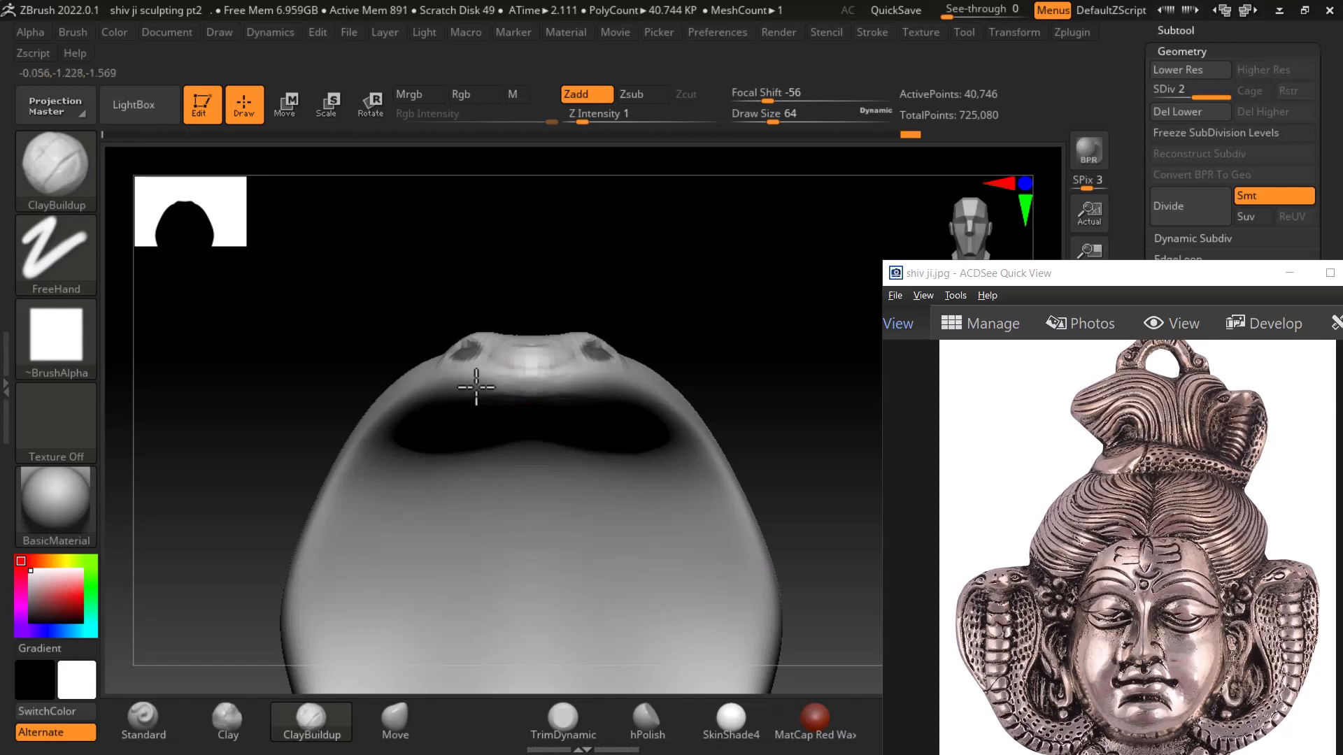
{"action": "right_click_drag", "start_coordinate": [544, 387], "coordinate": [686, 277]}
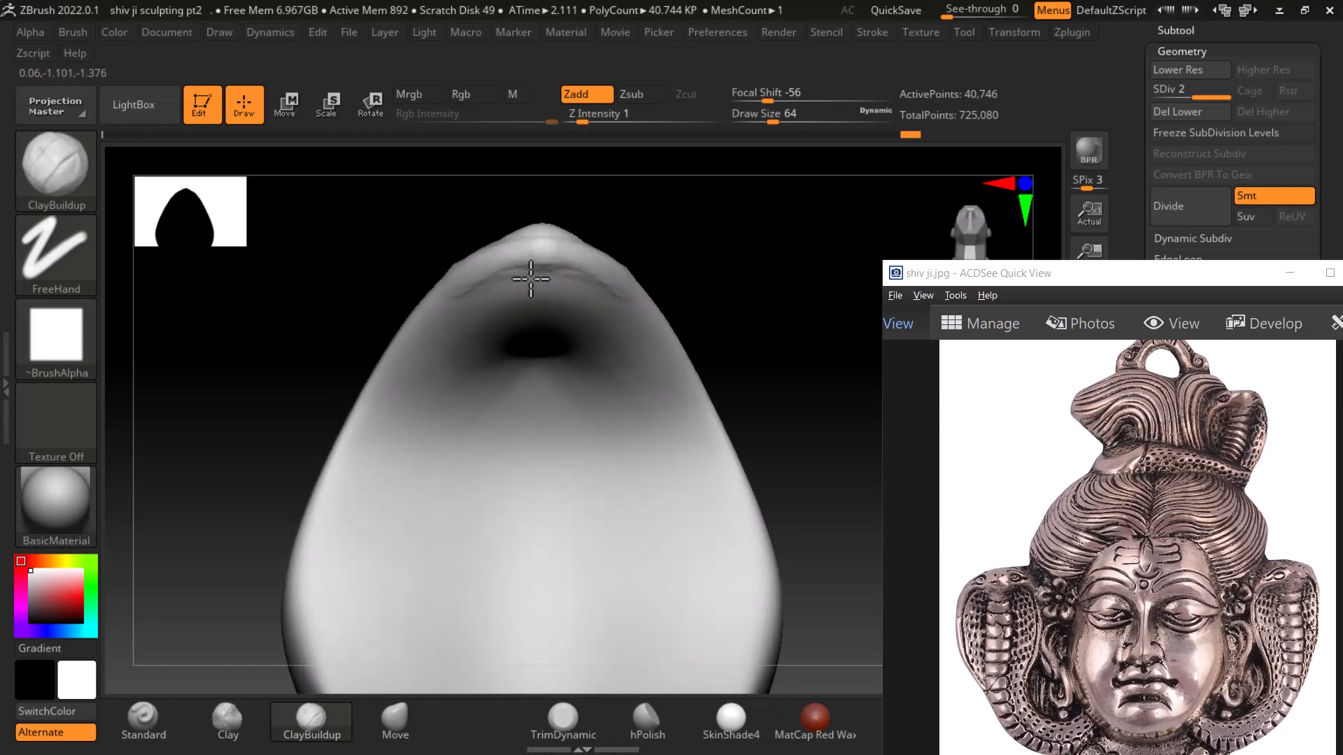
{"action": "key", "text": "shift"}
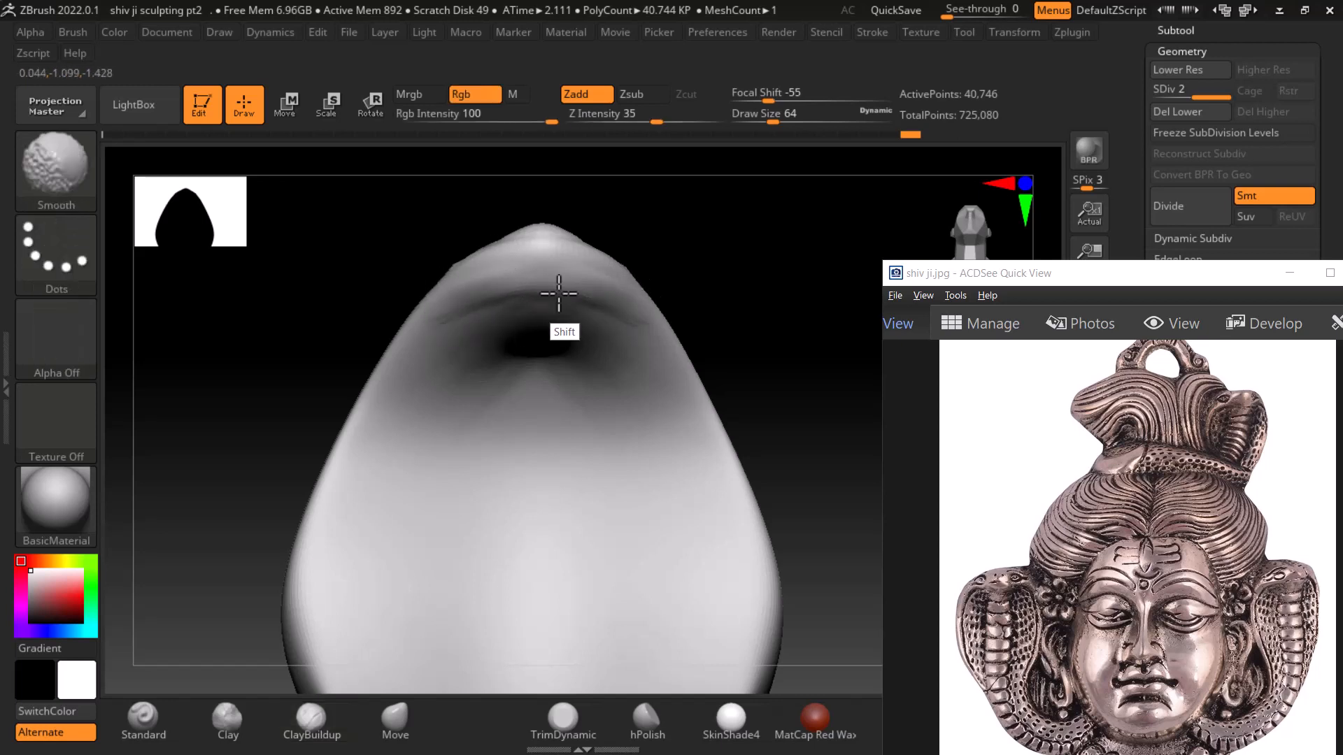
Smooth the snout strokes and build up eyeballs in the two eye sockets with ClayBuildup at draw size 48
{"action": "mouse_move", "coordinate": [737, 285]}
{"action": "right_mouse_down"}
{"action": "mouse_move", "coordinate": [729, 387]}
{"action": "mouse_move", "coordinate": [757, 345]}
{"action": "mouse_move", "coordinate": [640, 514]}
{"action": "right_mouse_up"}
{"action": "key", "text": "shift"}
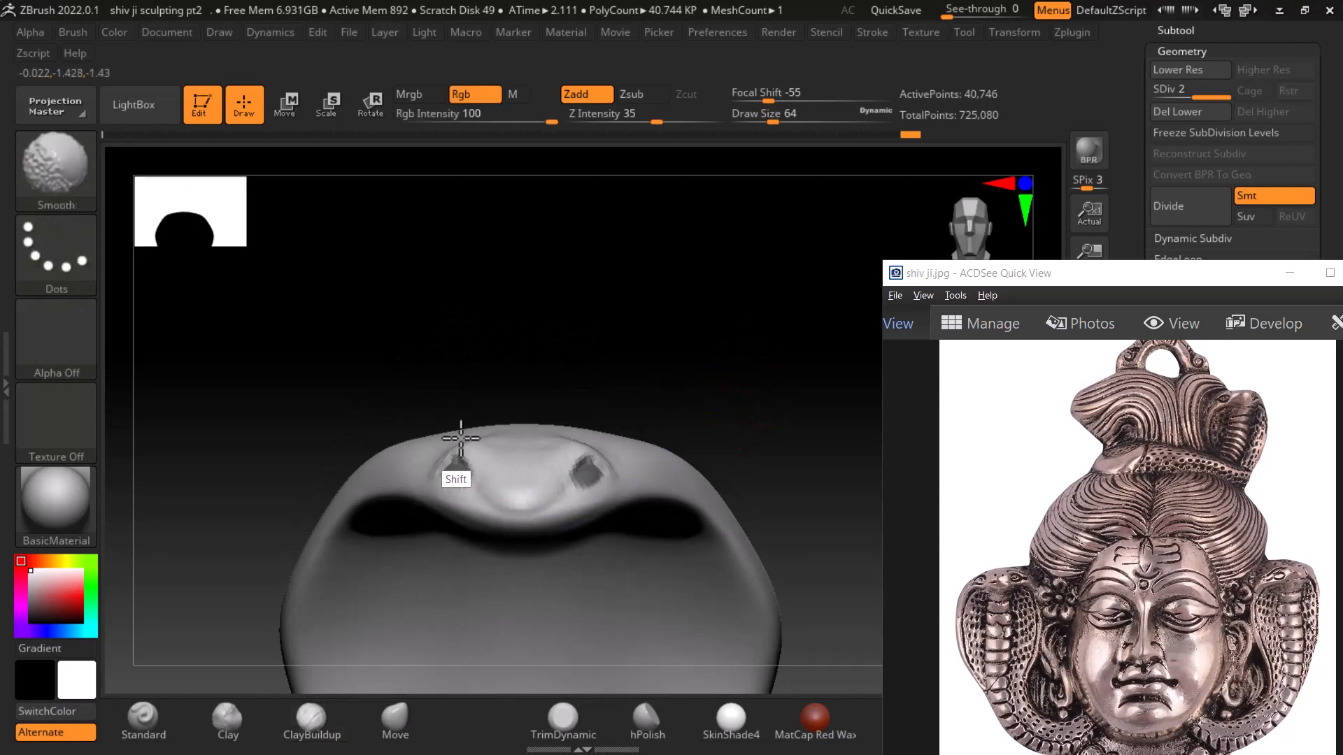
{"action": "mouse_move", "coordinate": [728, 405]}
{"action": "right_mouse_down"}
{"action": "mouse_move", "coordinate": [485, 487]}
{"action": "mouse_move", "coordinate": [683, 393]}
{"action": "mouse_move", "coordinate": [662, 329]}
{"action": "mouse_move", "coordinate": [679, 349]}
{"action": "mouse_move", "coordinate": [663, 443]}
{"action": "right_mouse_up"}
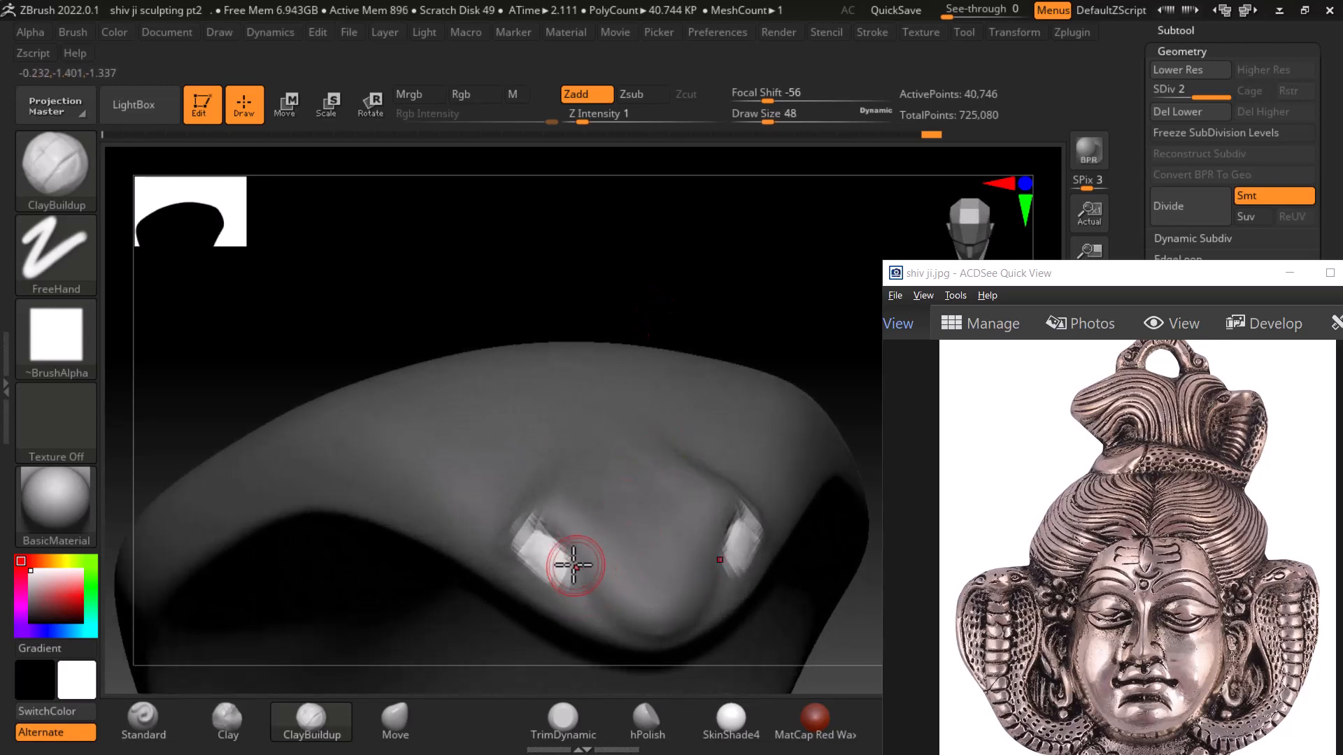
{"action": "key", "text": "ctrl"}
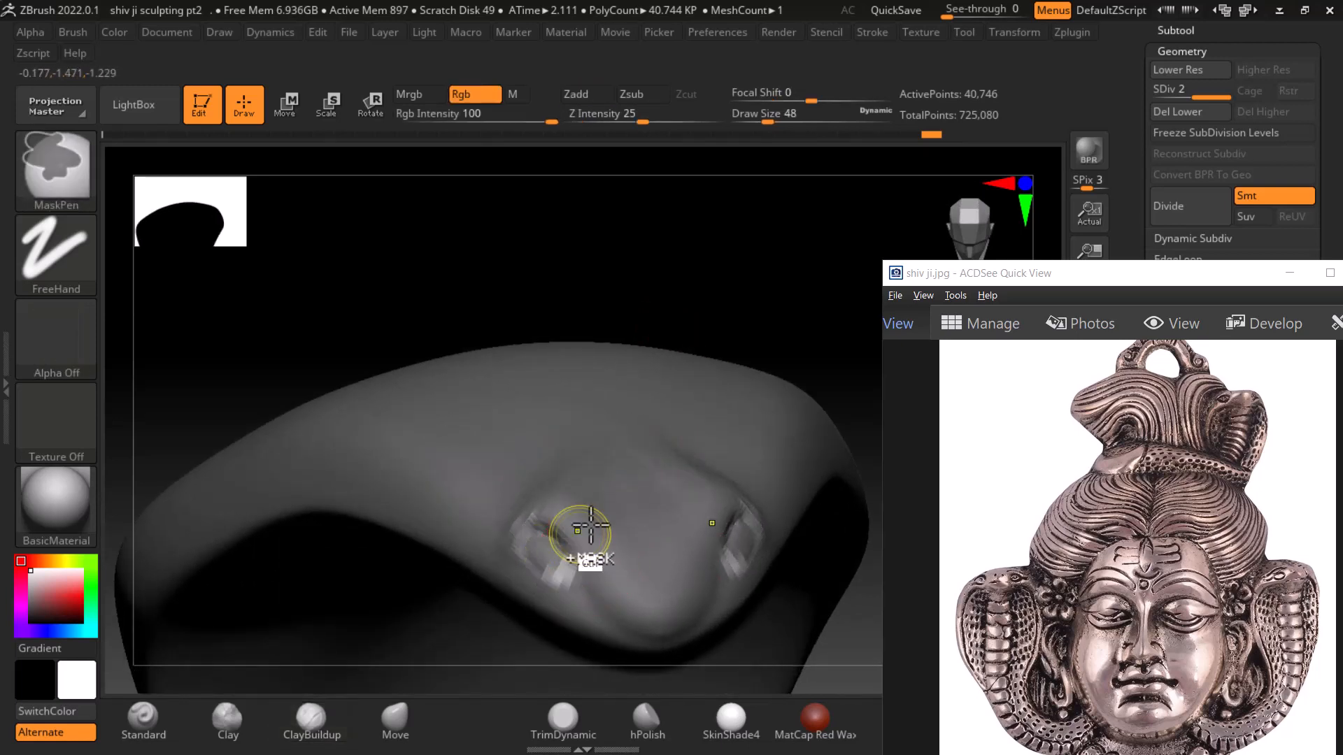
{"action": "key", "text": "alt"}
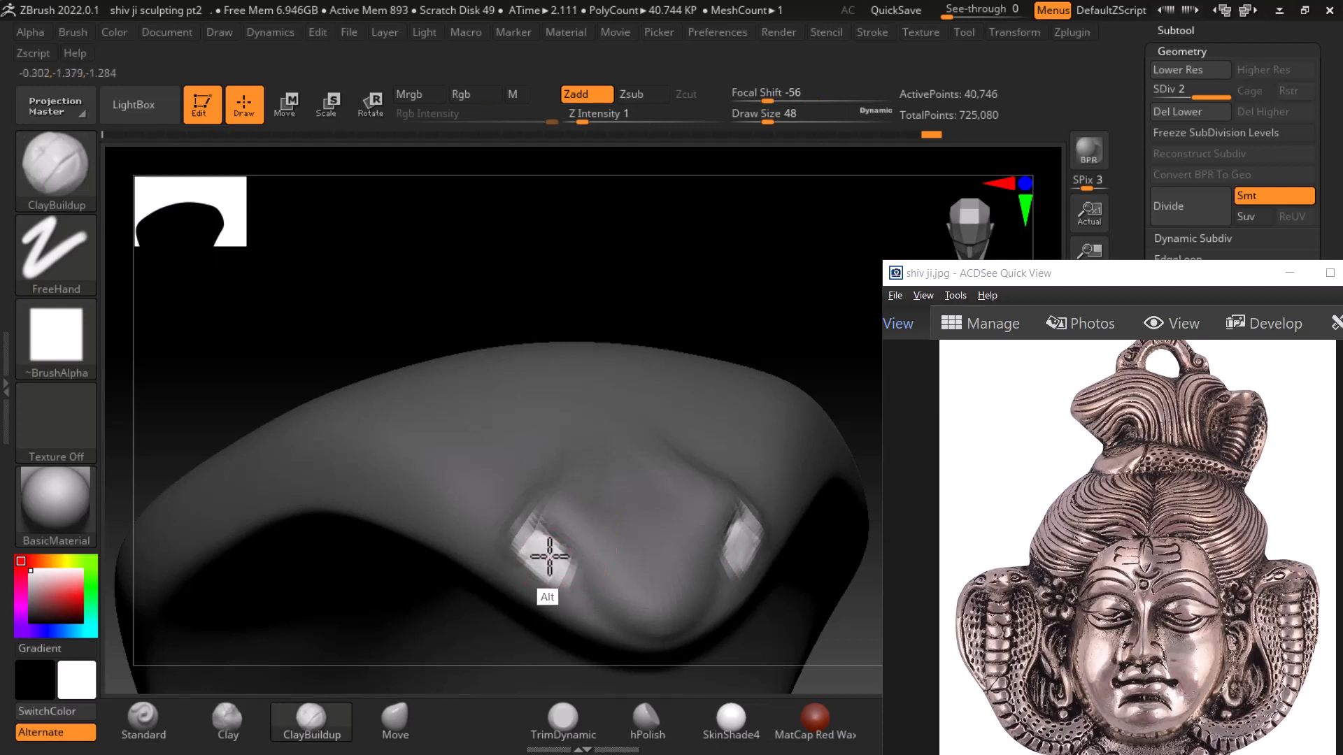
{"action": "right_click_drag", "start_coordinate": [762, 343], "coordinate": [768, 453]}
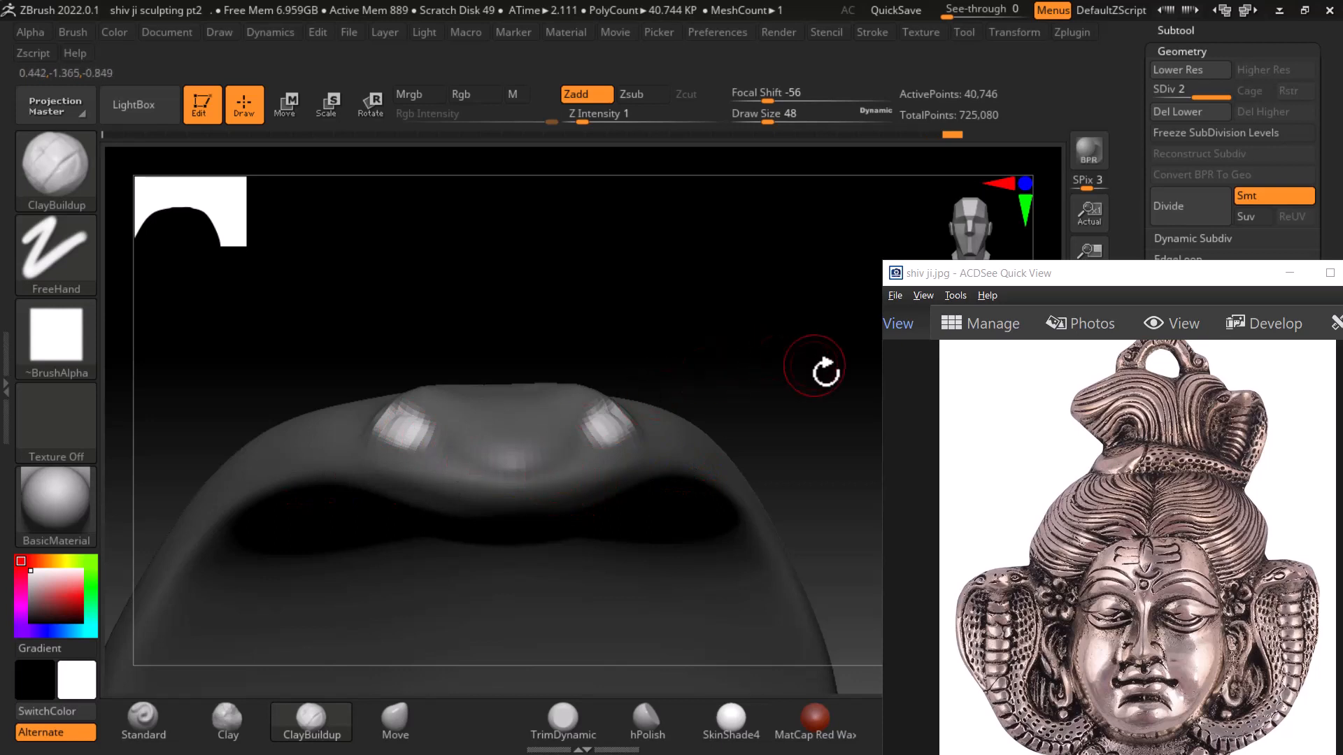
{"action": "left_click_drag", "start_coordinate": [701, 404], "coordinate": [759, 376]}
ZRemesh the hood at target polygons count 5, check its wireframe and subdivide it to level 2
{"action": "left_click", "coordinate": [1288, 273]}
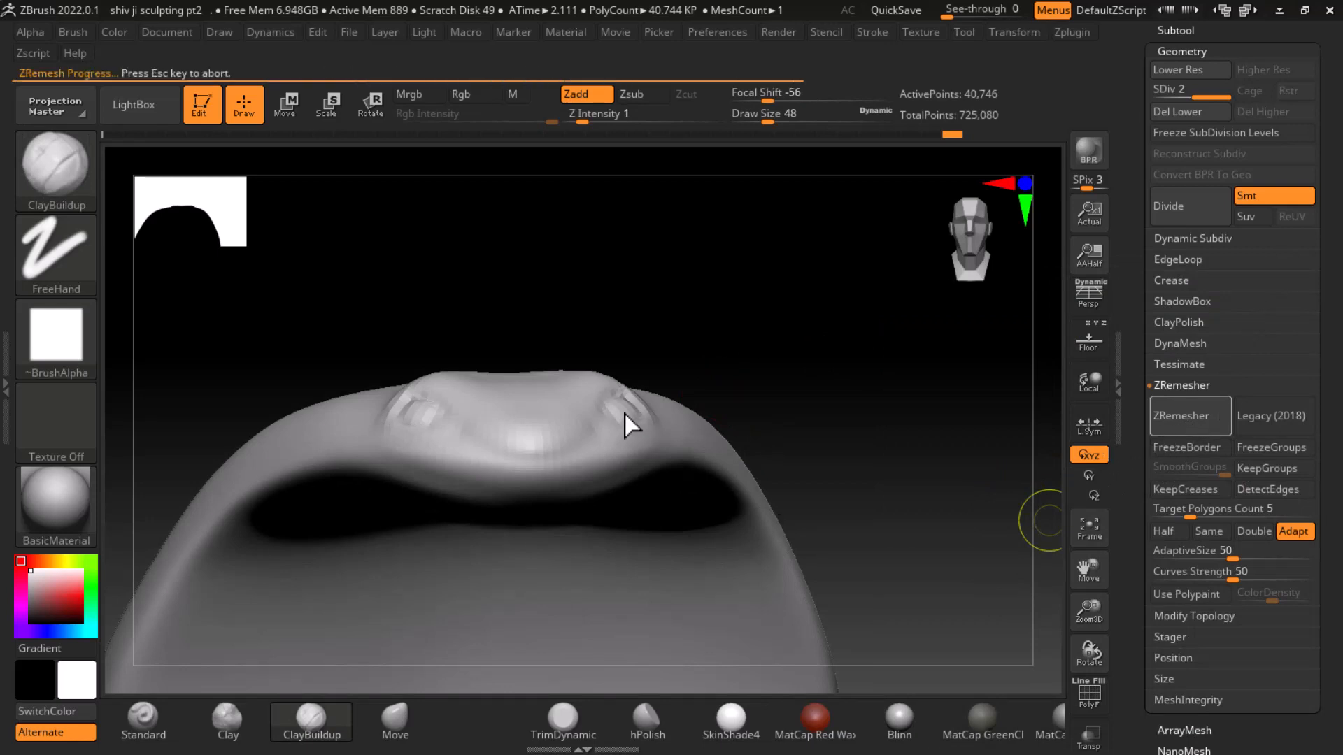
{"action": "key", "text": "shift"}
{"action": "key", "text": "shift+f"}
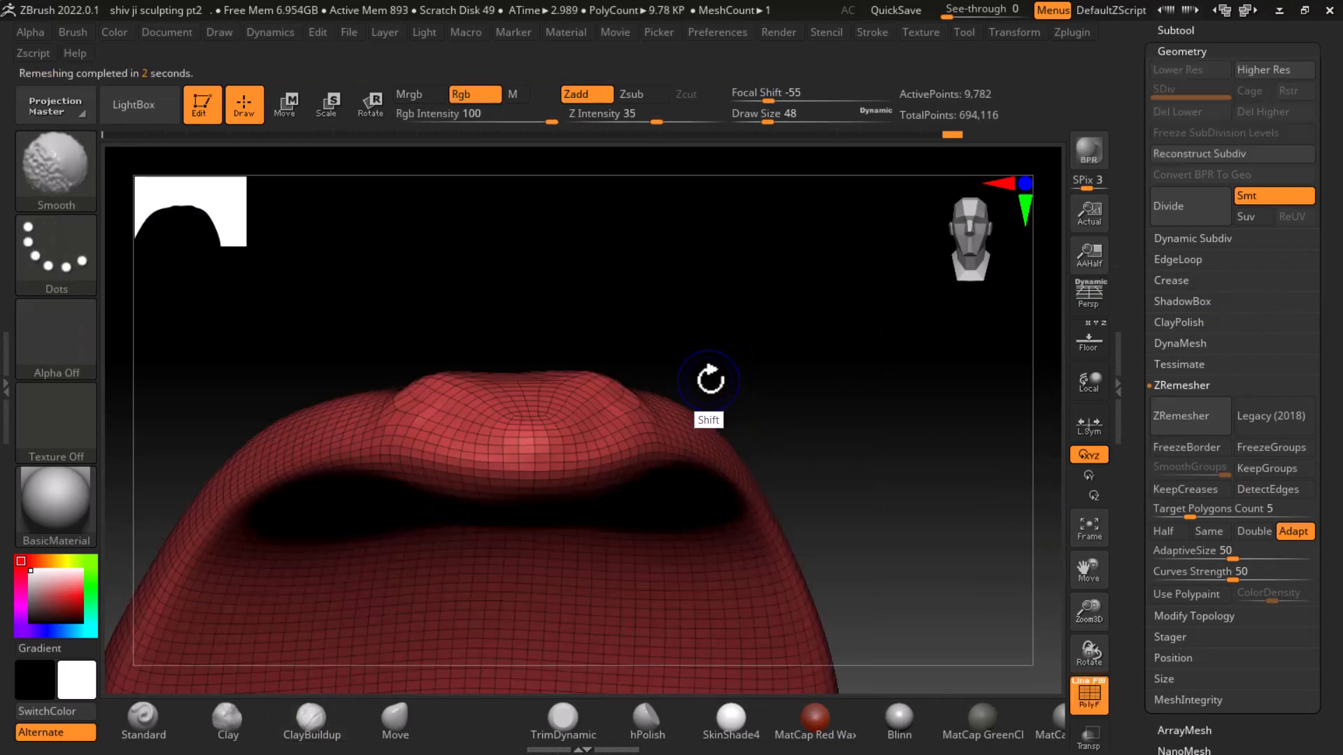
{"action": "key", "text": "shift+f"}
{"action": "mouse_move", "coordinate": [867, 434]}
{"action": "left_mouse_down"}
{"action": "mouse_move", "coordinate": [884, 464]}
{"action": "mouse_move", "coordinate": [872, 450]}
{"action": "mouse_move", "coordinate": [725, 469]}
{"action": "left_mouse_up"}
{"action": "key", "text": "ctrl+d"}
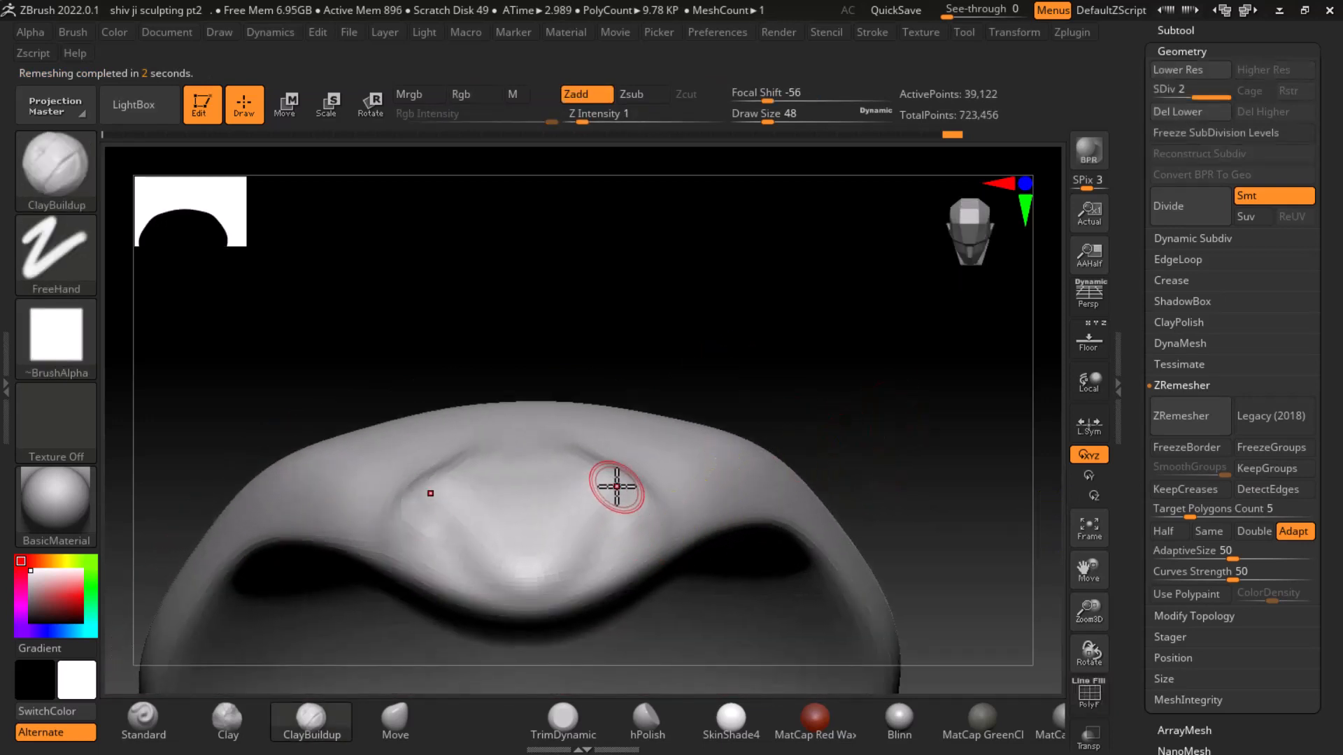
Carve creases into both eyes with the DamStandard brush at draw size 48
{"action": "left_click", "coordinate": [84, 204]}
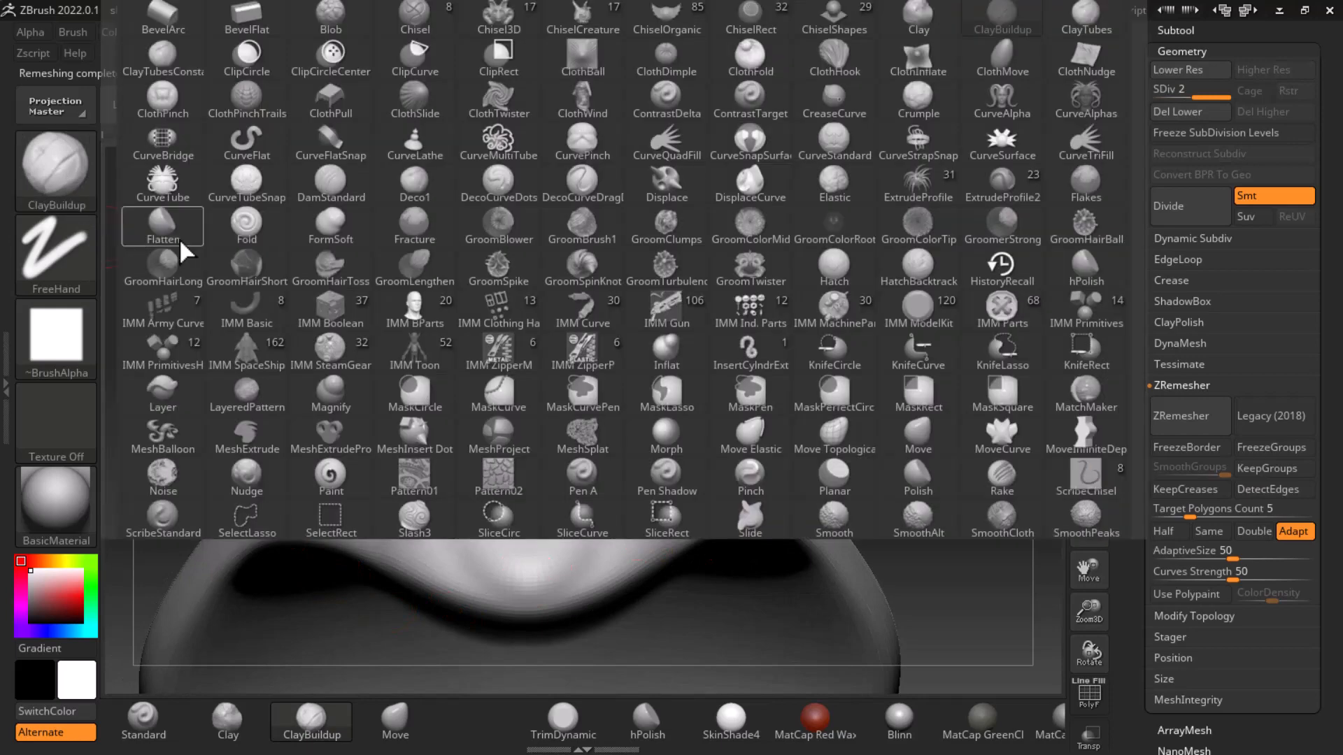
{"action": "key", "text": "d"}
{"action": "key", "text": "s"}
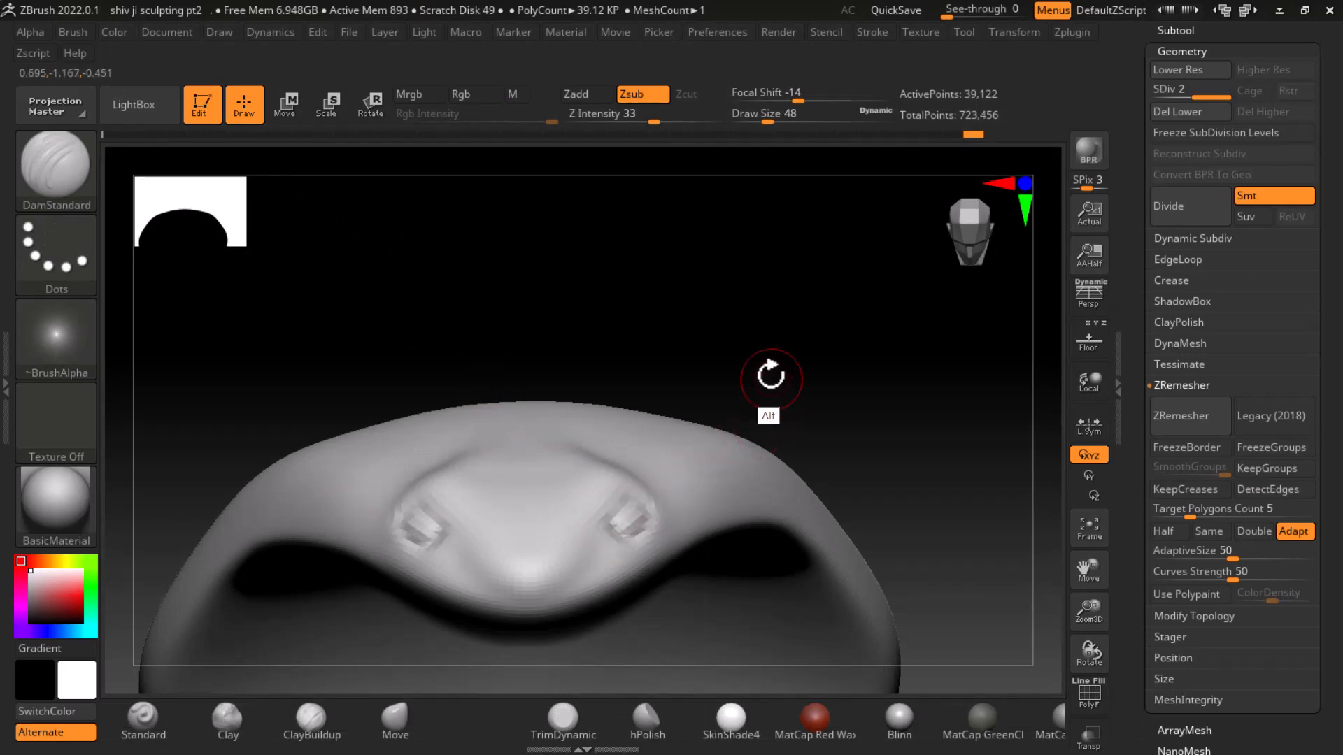
{"action": "mouse_move", "coordinate": [851, 375]}
{"action": "left_mouse_down"}
{"action": "mouse_move", "coordinate": [851, 329]}
{"action": "mouse_move", "coordinate": [894, 393]}
{"action": "left_mouse_up"}
Carve the mouth line across the front of the snout and two nostrils above it with DamStandard
{"action": "key", "text": "alt+Tab"}
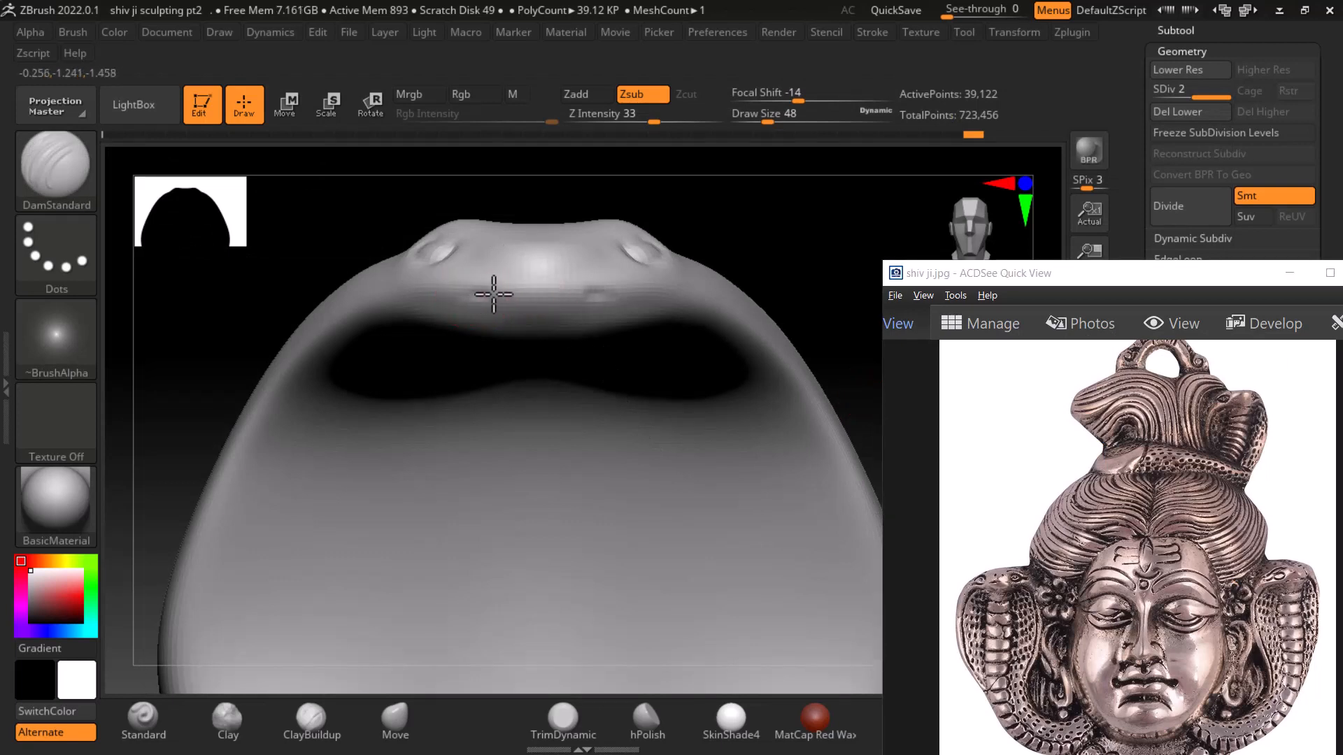
{"action": "left_click_drag", "start_coordinate": [524, 297], "coordinate": [586, 293]}
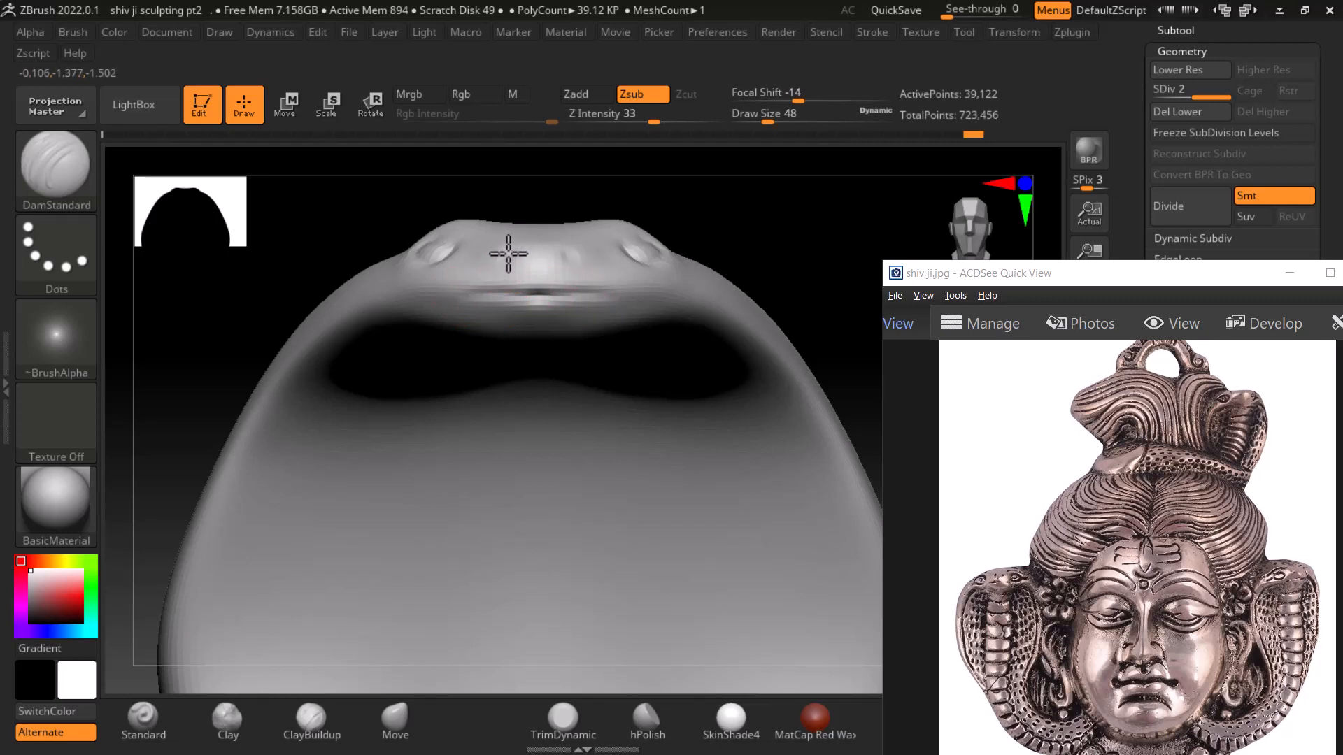
{"action": "left_click_drag", "start_coordinate": [509, 260], "coordinate": [539, 263]}
Deepen the creases around both eyes and refine the nostrils with DamStandard at draw size 48
{"action": "mouse_move", "coordinate": [778, 250]}
{"action": "left_mouse_down"}
{"action": "mouse_move", "coordinate": [817, 308]}
{"action": "mouse_move", "coordinate": [803, 285]}
{"action": "mouse_move", "coordinate": [597, 470]}
{"action": "left_mouse_up"}
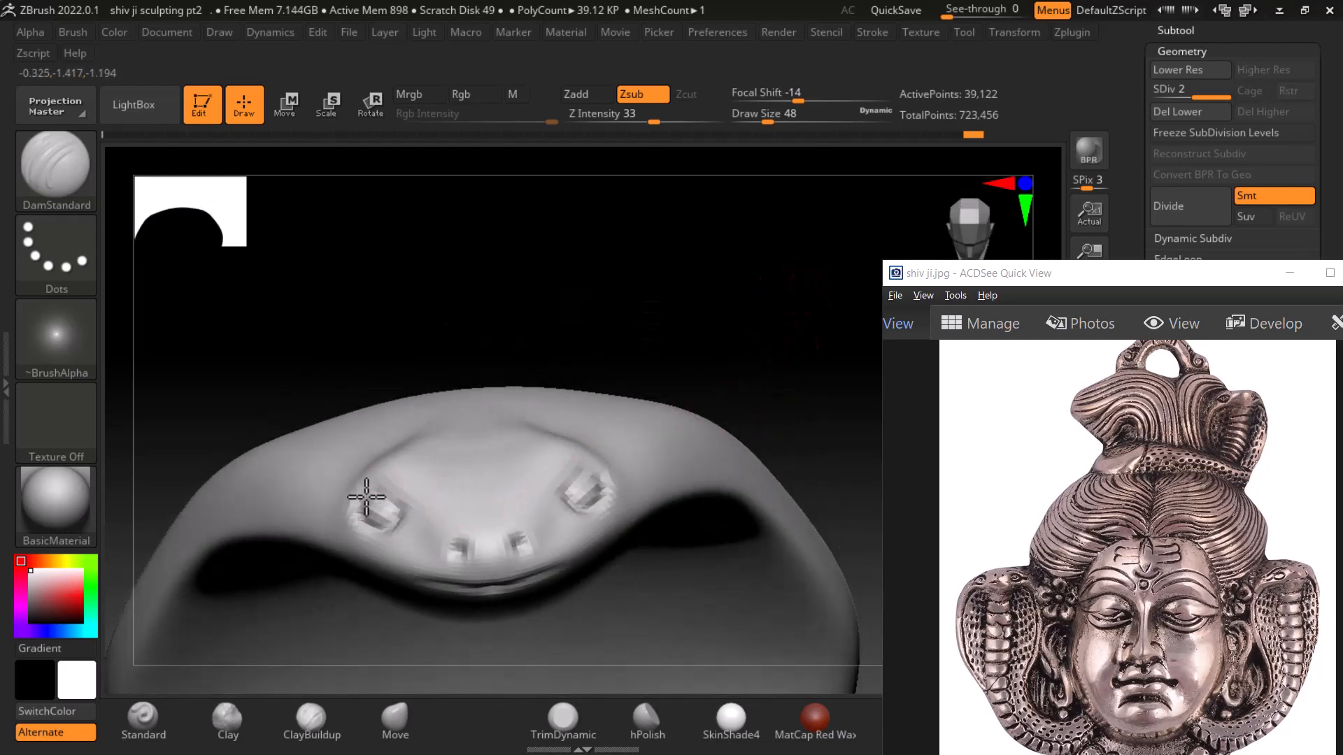
{"action": "mouse_move", "coordinate": [664, 288]}
{"action": "left_mouse_down"}
{"action": "mouse_move", "coordinate": [627, 350]}
{"action": "mouse_move", "coordinate": [666, 264]}
{"action": "left_mouse_up"}
{"action": "left_click_drag", "start_coordinate": [620, 362], "coordinate": [658, 284], "text": "alt"}
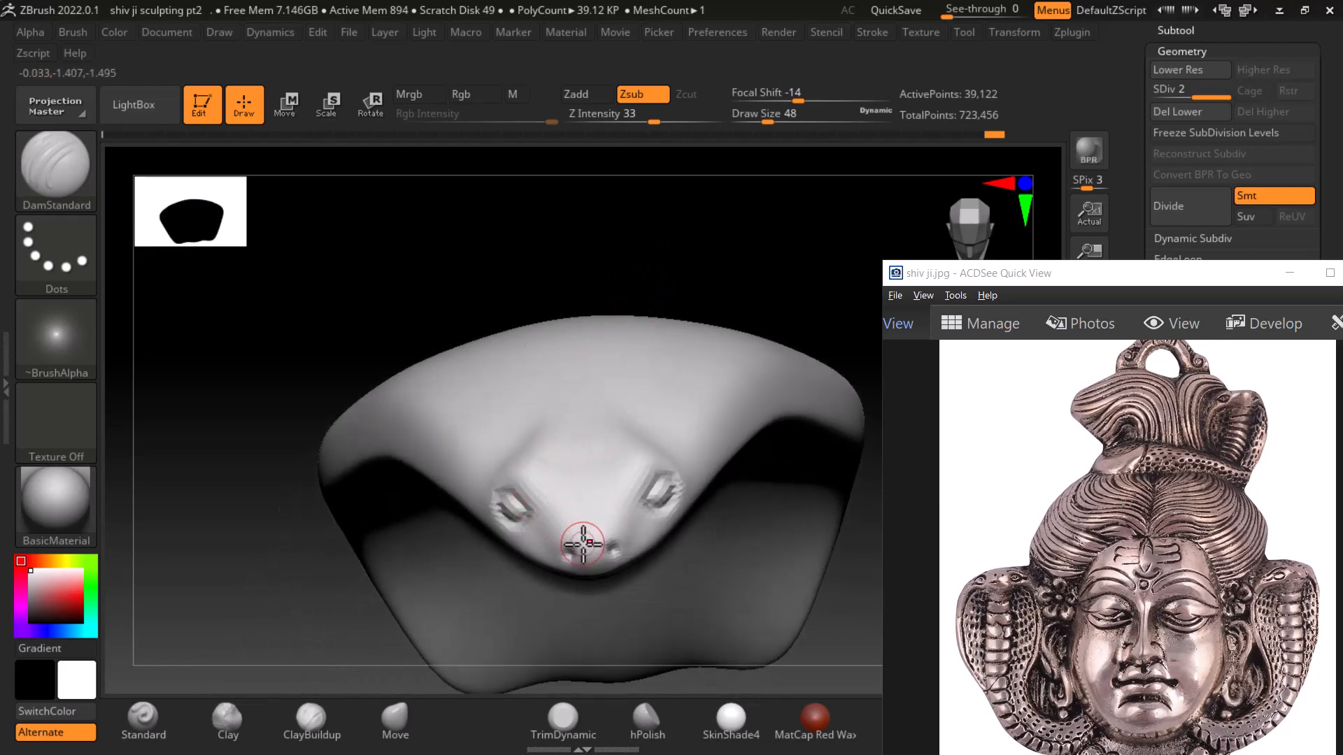
{"action": "left_click_drag", "start_coordinate": [694, 310], "coordinate": [737, 336]}
Round out the hood's pointed lower end with the Move brush at draw size 280
{"action": "left_click_drag", "start_coordinate": [777, 404], "coordinate": [741, 503]}
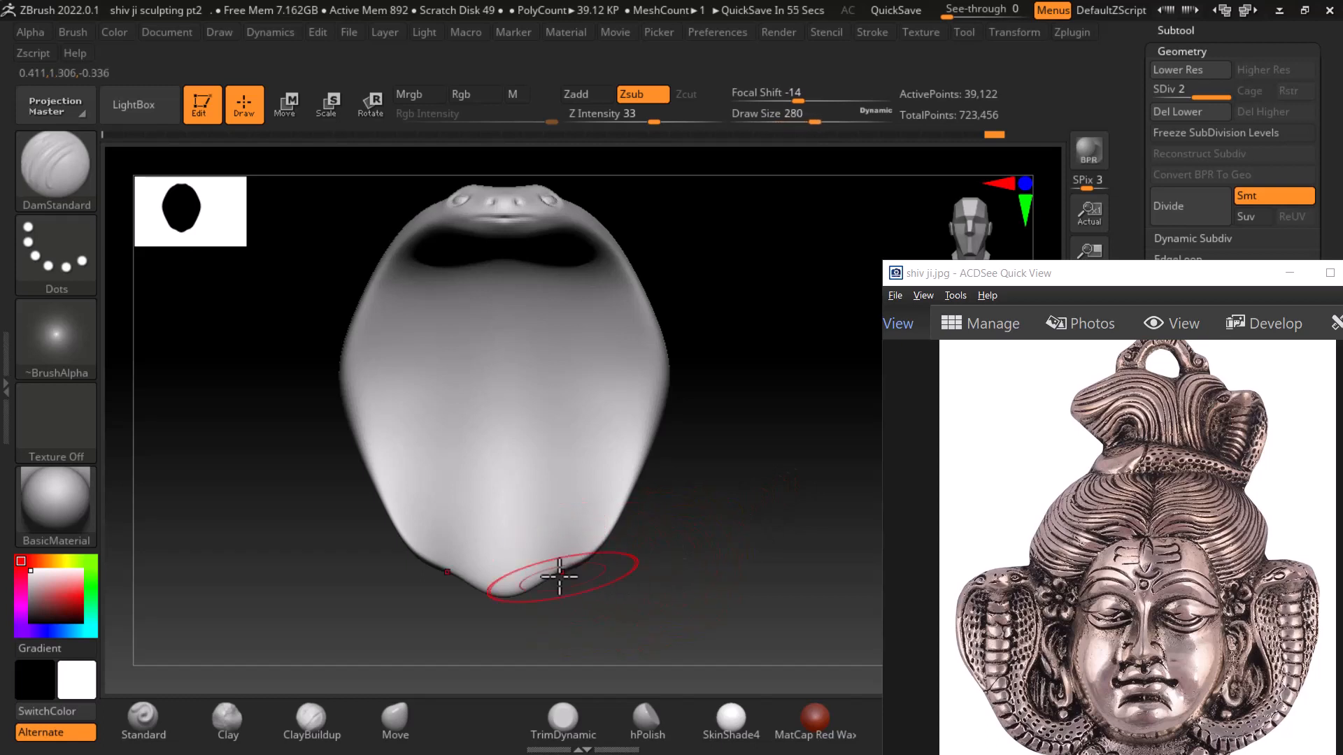
{"action": "left_click", "coordinate": [394, 719]}
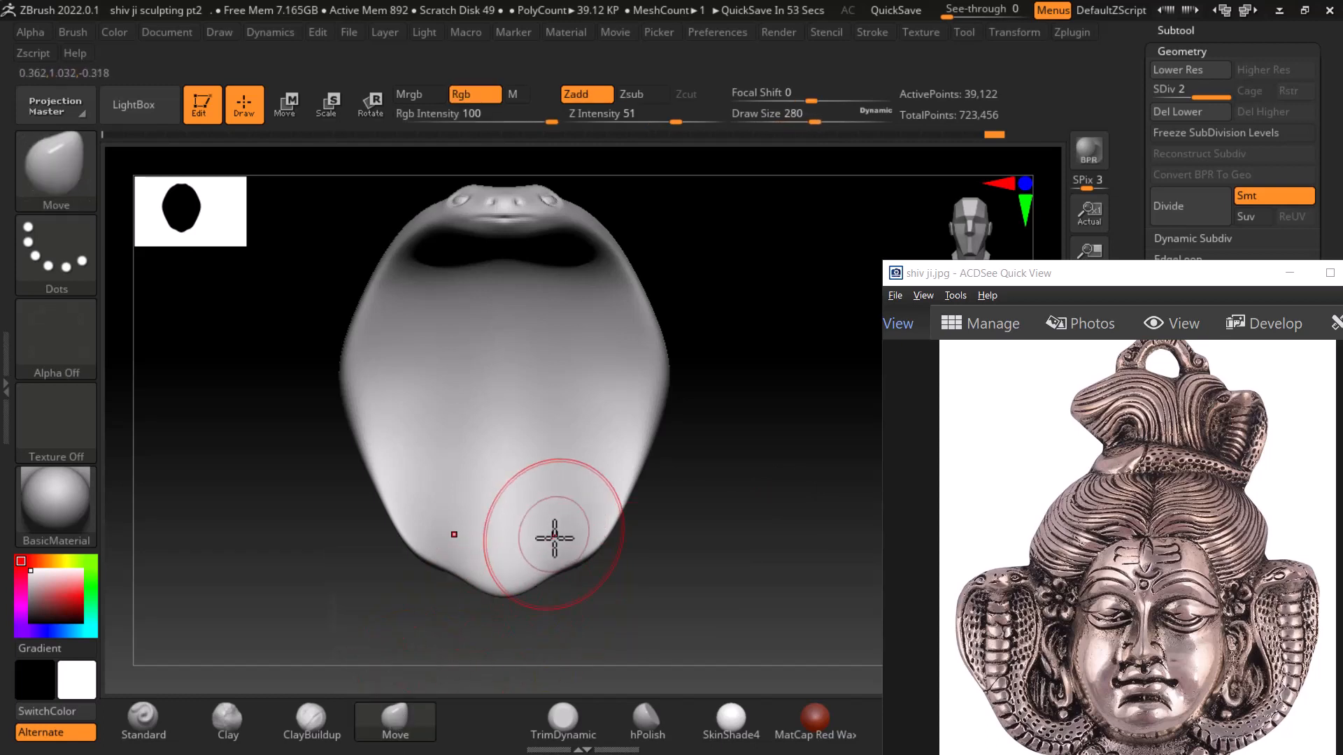
{"action": "left_click_drag", "start_coordinate": [567, 574], "coordinate": [416, 576]}
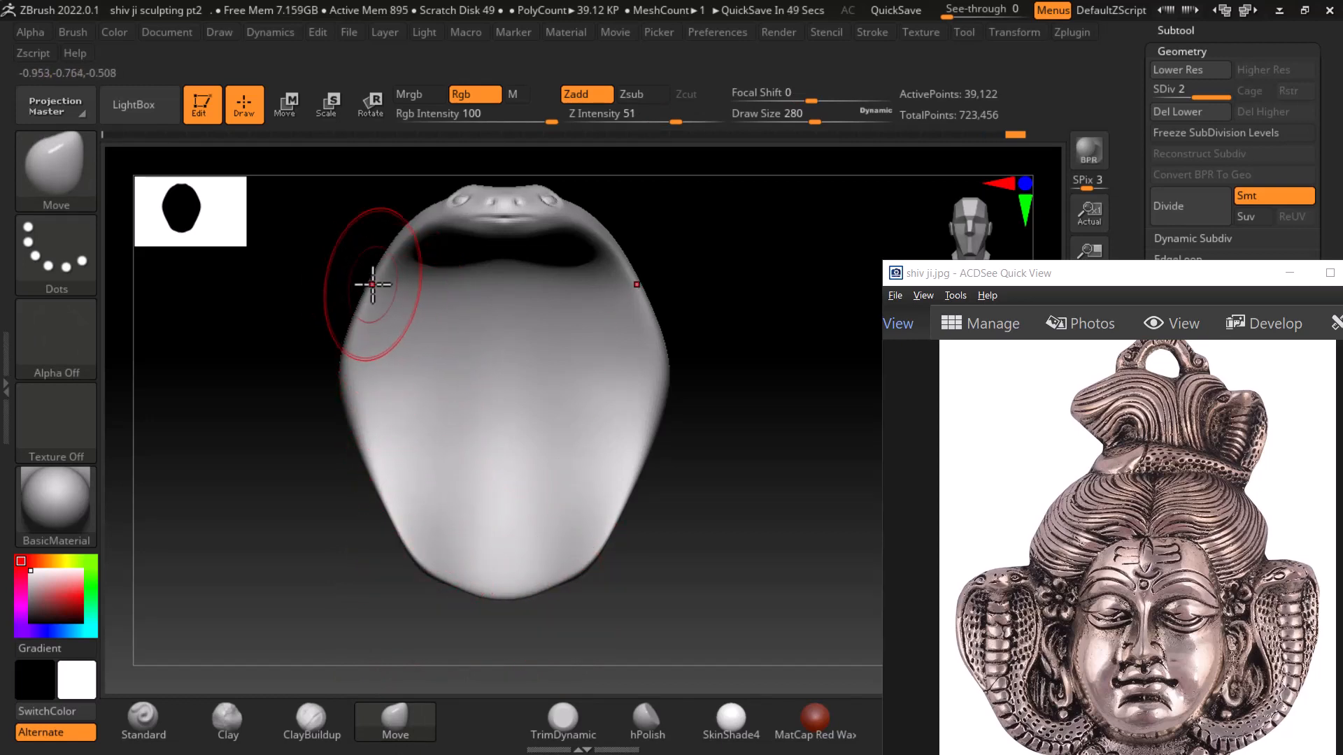
Show the floor reference image, then move the hood sideways off the face and scale it down over the left cobra
{"action": "left_click_drag", "start_coordinate": [1146, 278], "coordinate": [995, 472]}
{"action": "left_click", "coordinate": [1140, 467]}
{"action": "left_click", "coordinate": [1088, 340]}
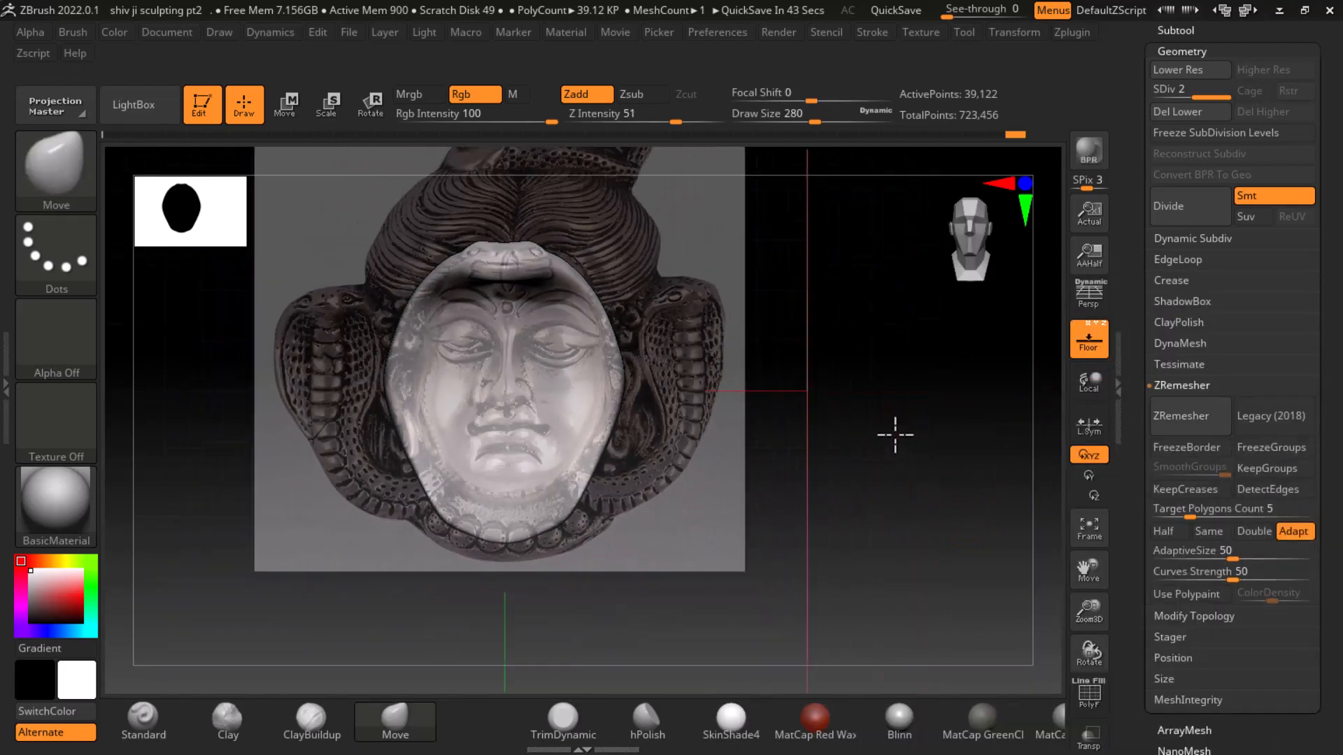
{"action": "left_click_drag", "start_coordinate": [890, 435], "coordinate": [933, 470], "text": "alt"}
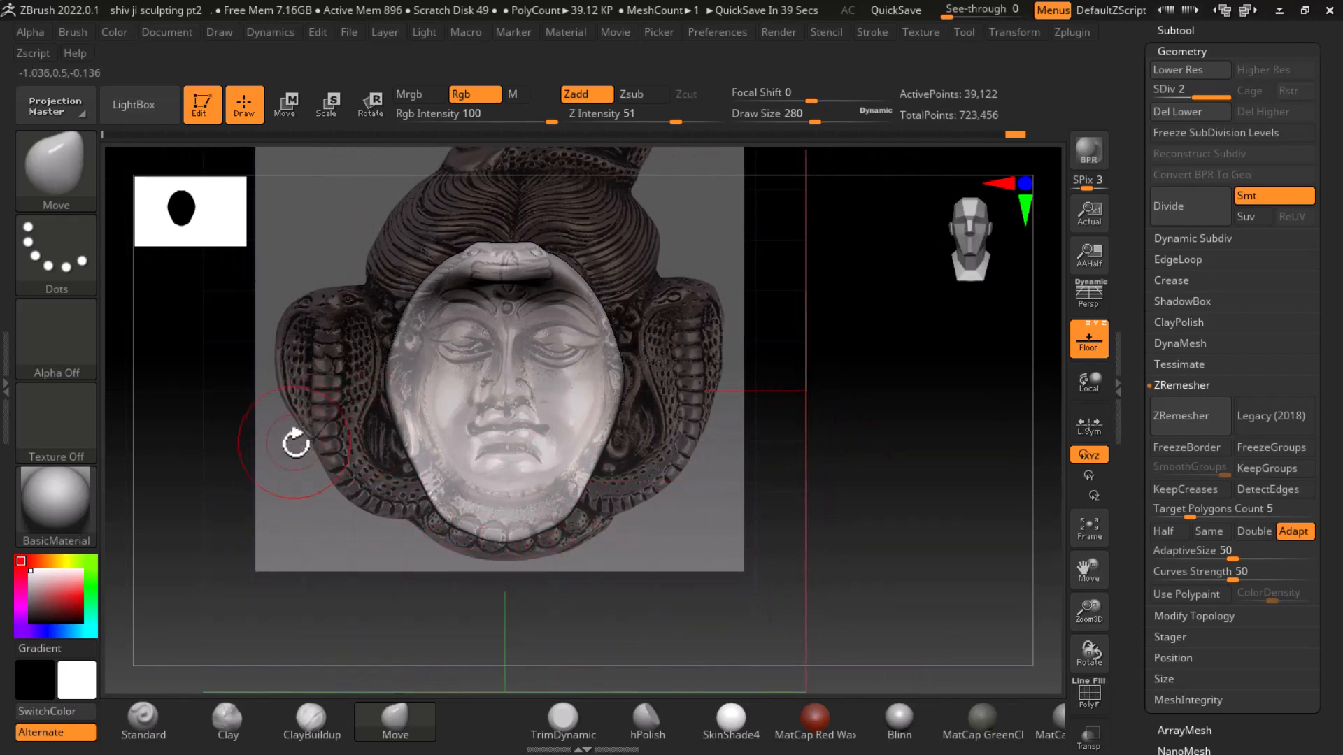
{"action": "key", "text": "w"}
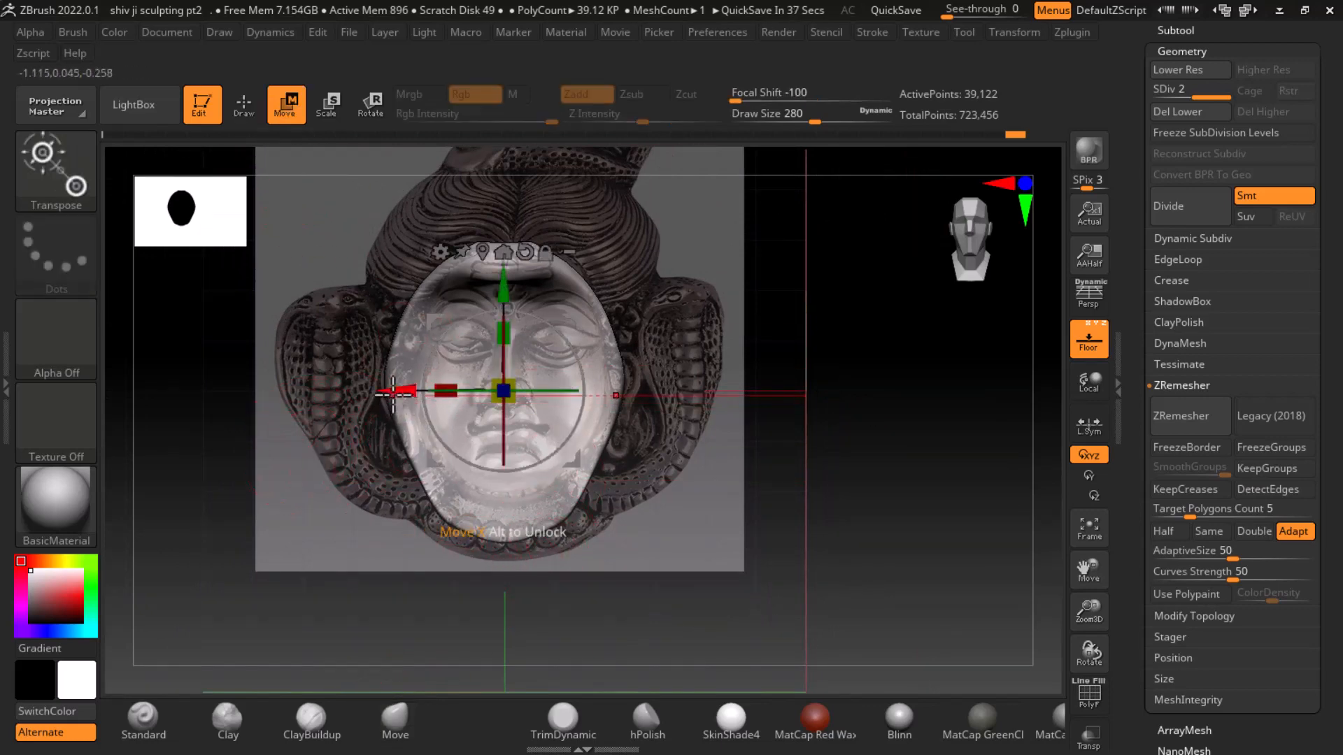
{"action": "left_click_drag", "start_coordinate": [392, 390], "coordinate": [237, 390]}
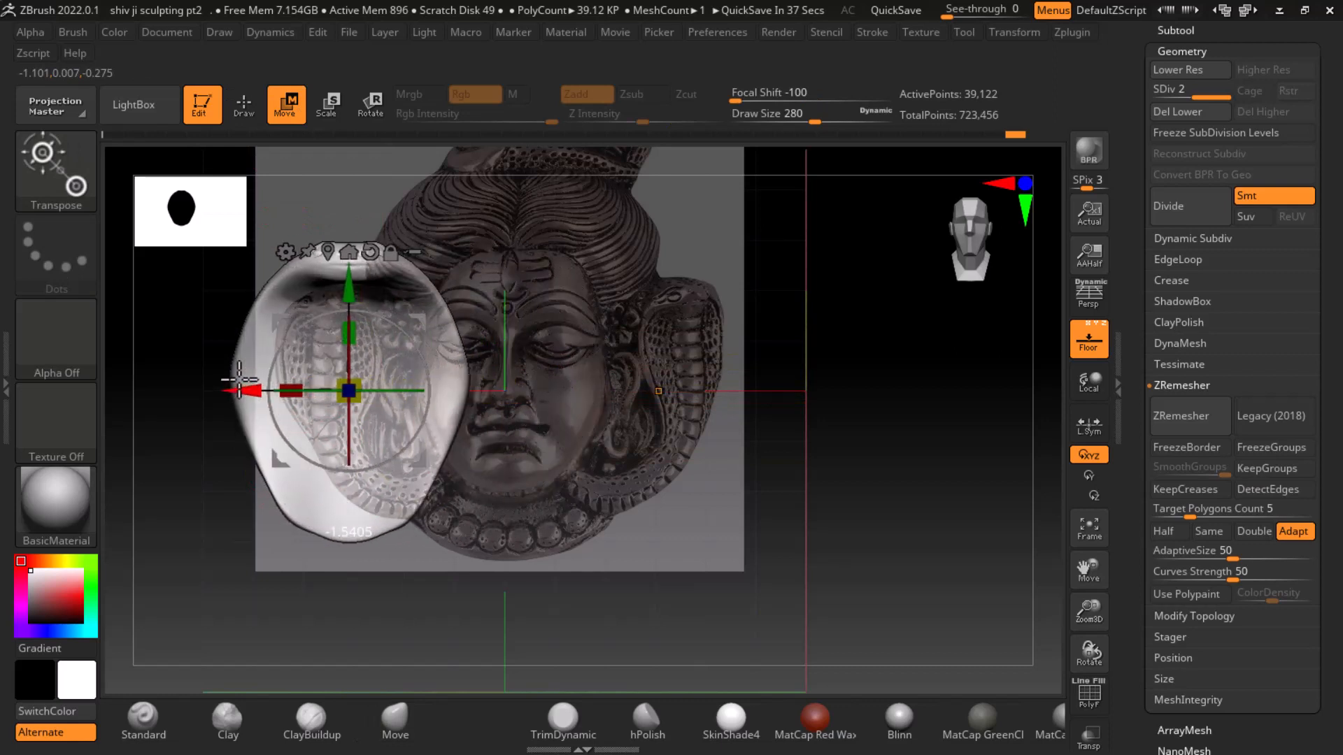
{"action": "left_click_drag", "start_coordinate": [342, 389], "coordinate": [188, 378]}
{"action": "left_click_drag", "start_coordinate": [273, 301], "coordinate": [272, 292]}
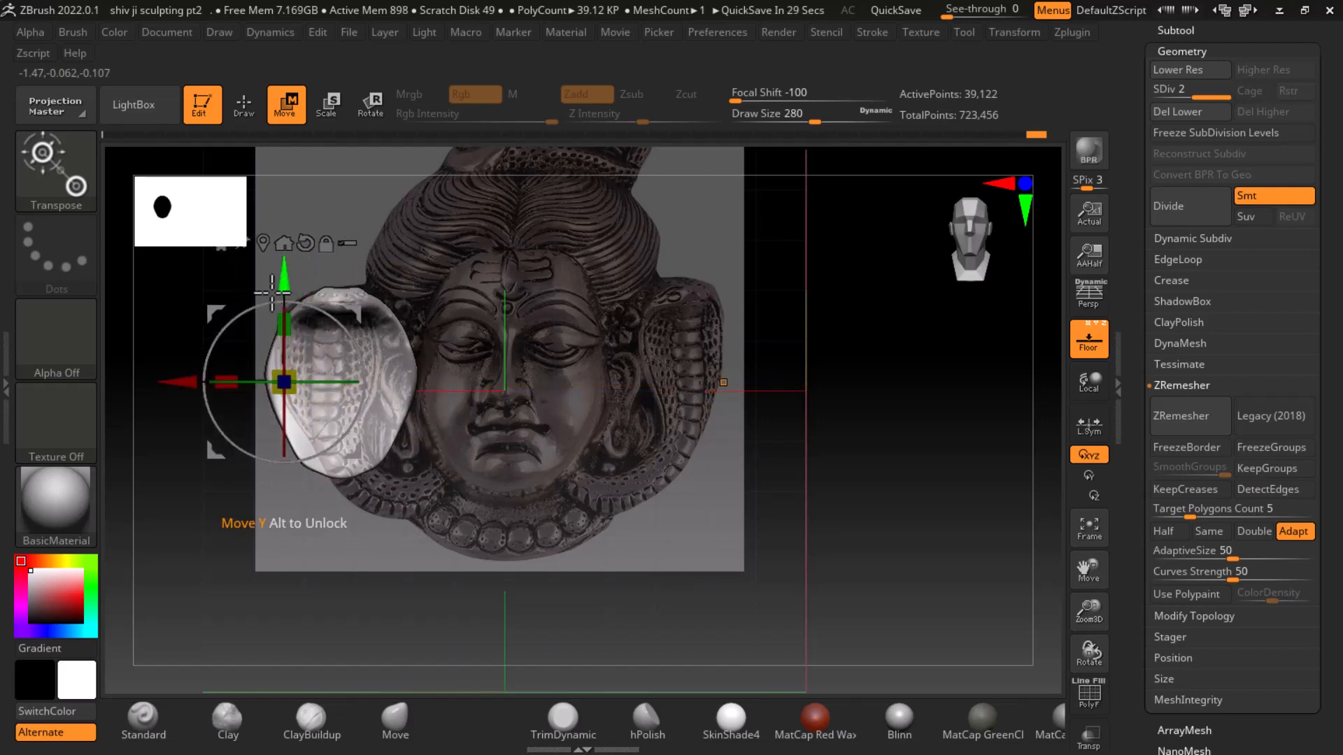
Fine-tune the hood's scale and position so that it covers the left cobra in the reference image
{"action": "left_click_drag", "start_coordinate": [179, 381], "coordinate": [169, 381]}
{"action": "left_click_drag", "start_coordinate": [275, 287], "coordinate": [276, 282]}
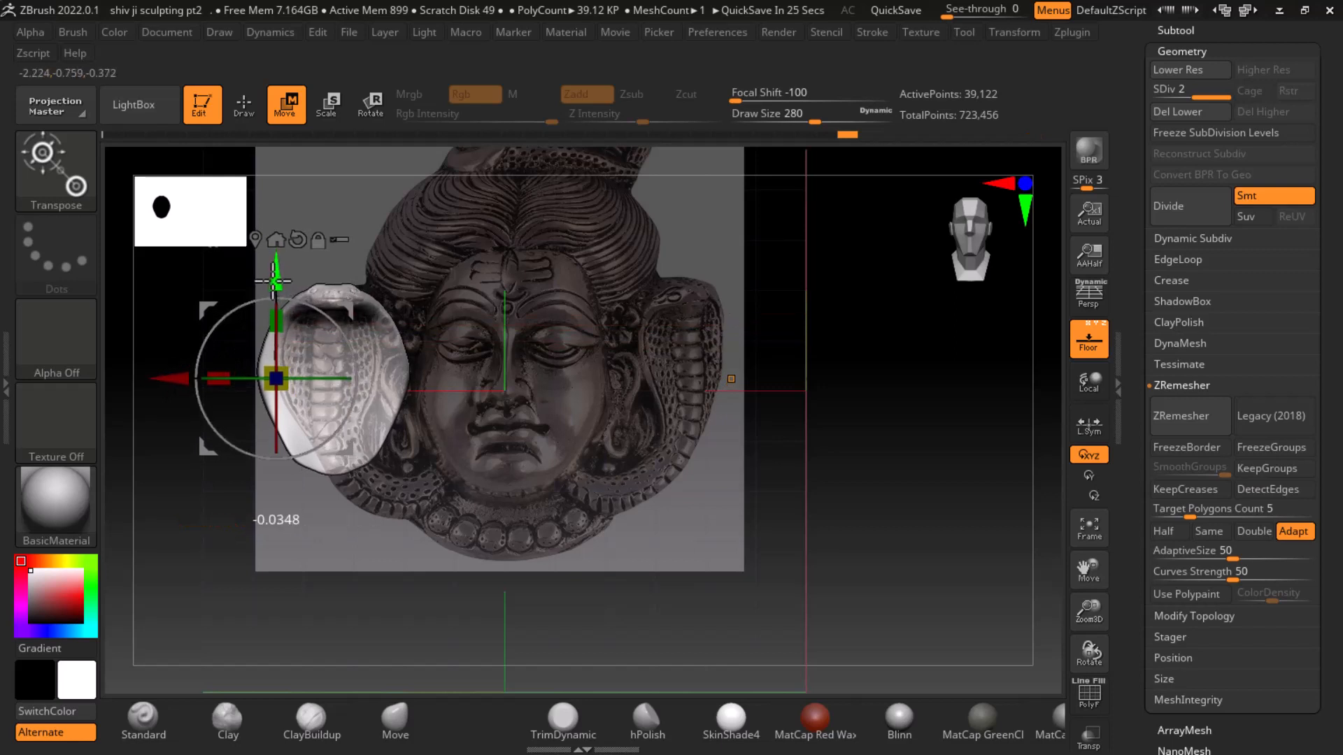
{"action": "left_click_drag", "start_coordinate": [284, 378], "coordinate": [277, 375]}
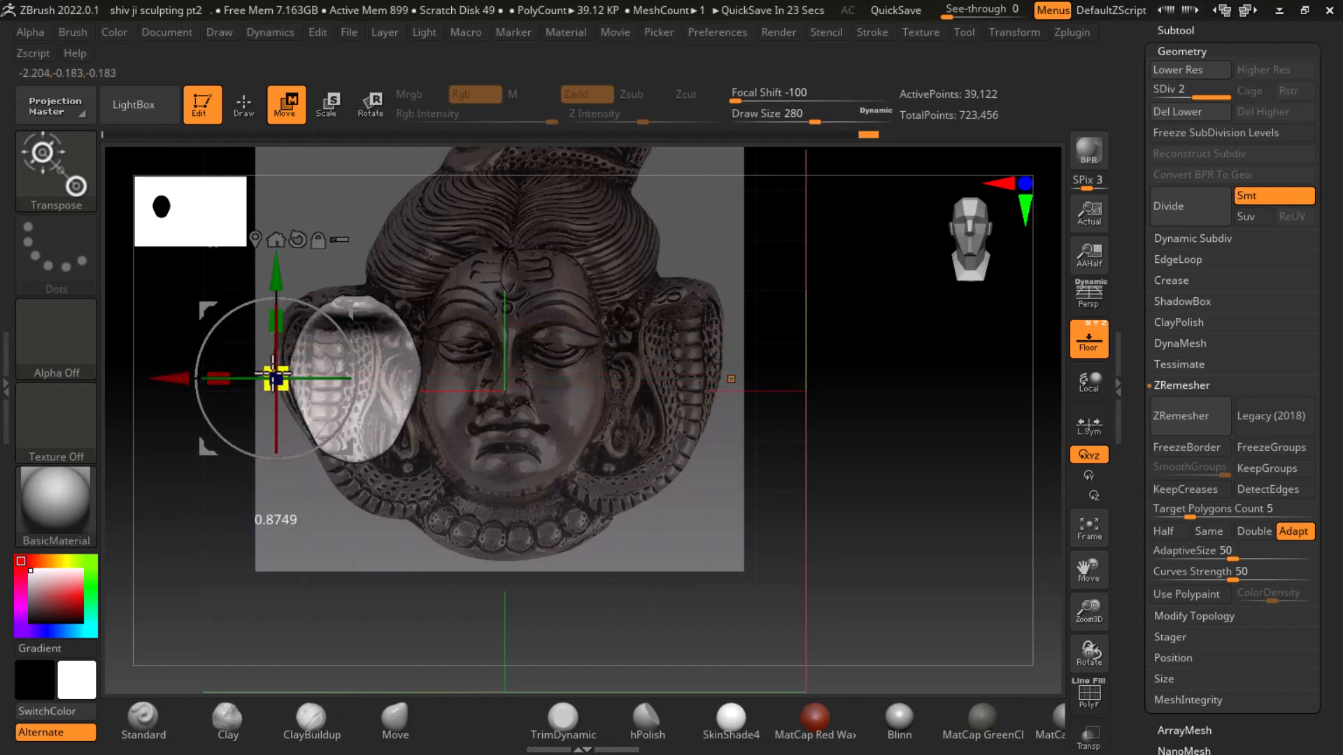
{"action": "left_click_drag", "start_coordinate": [194, 383], "coordinate": [158, 375]}
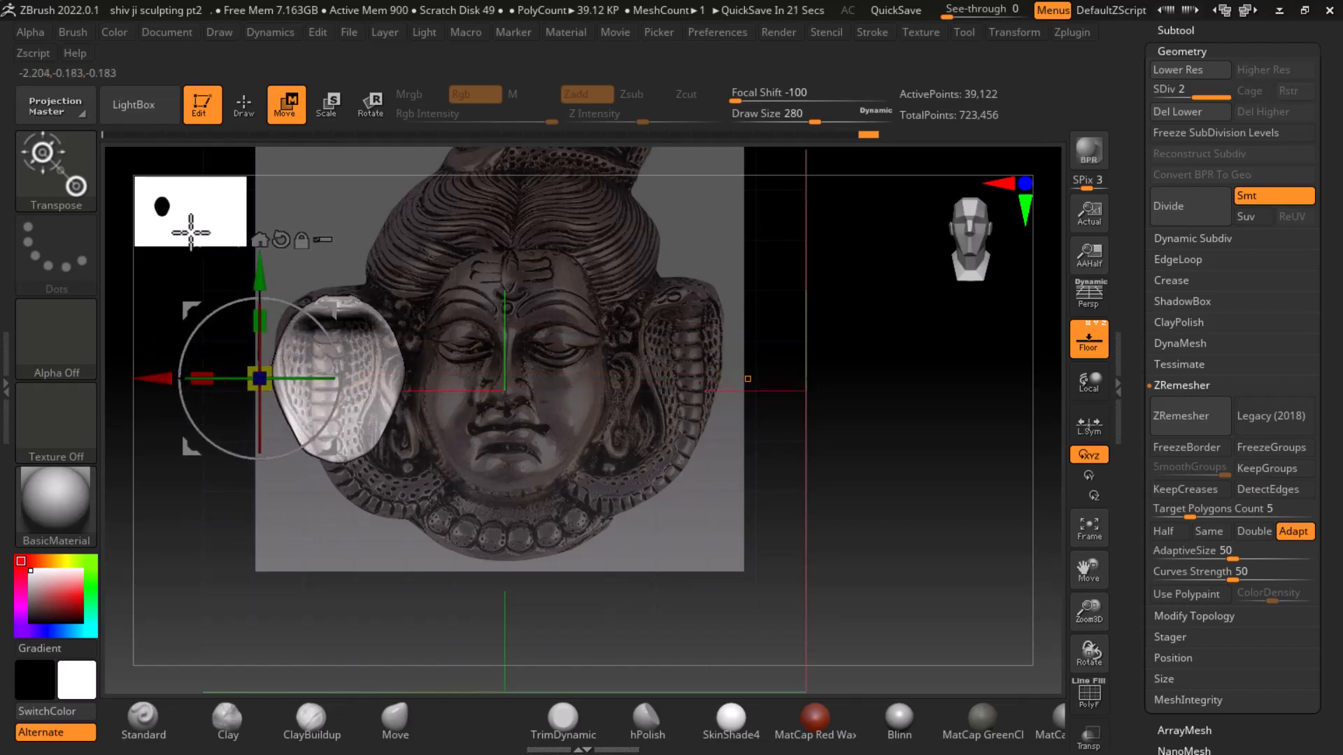
Return to Draw mode and enable Local Transformations and local symmetry for the hood
{"action": "left_click", "coordinate": [245, 105]}
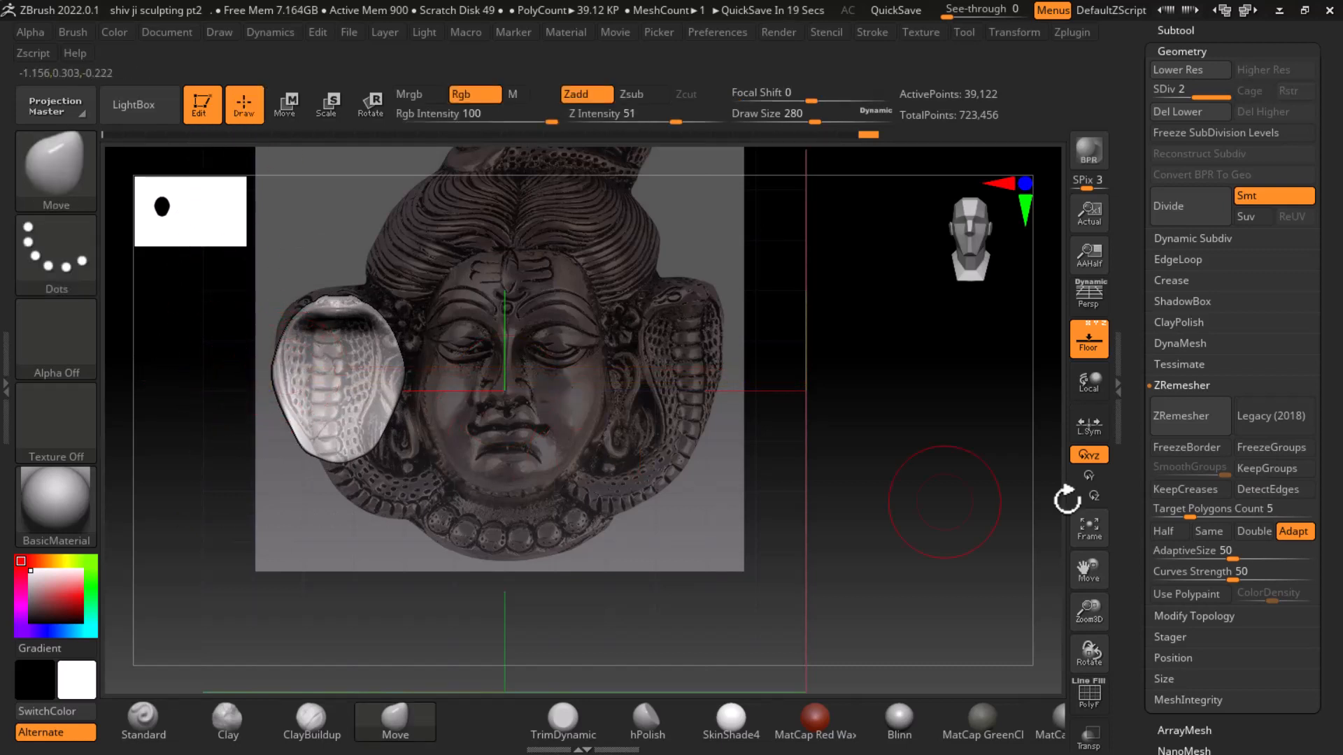
{"action": "left_click", "coordinate": [1089, 381]}
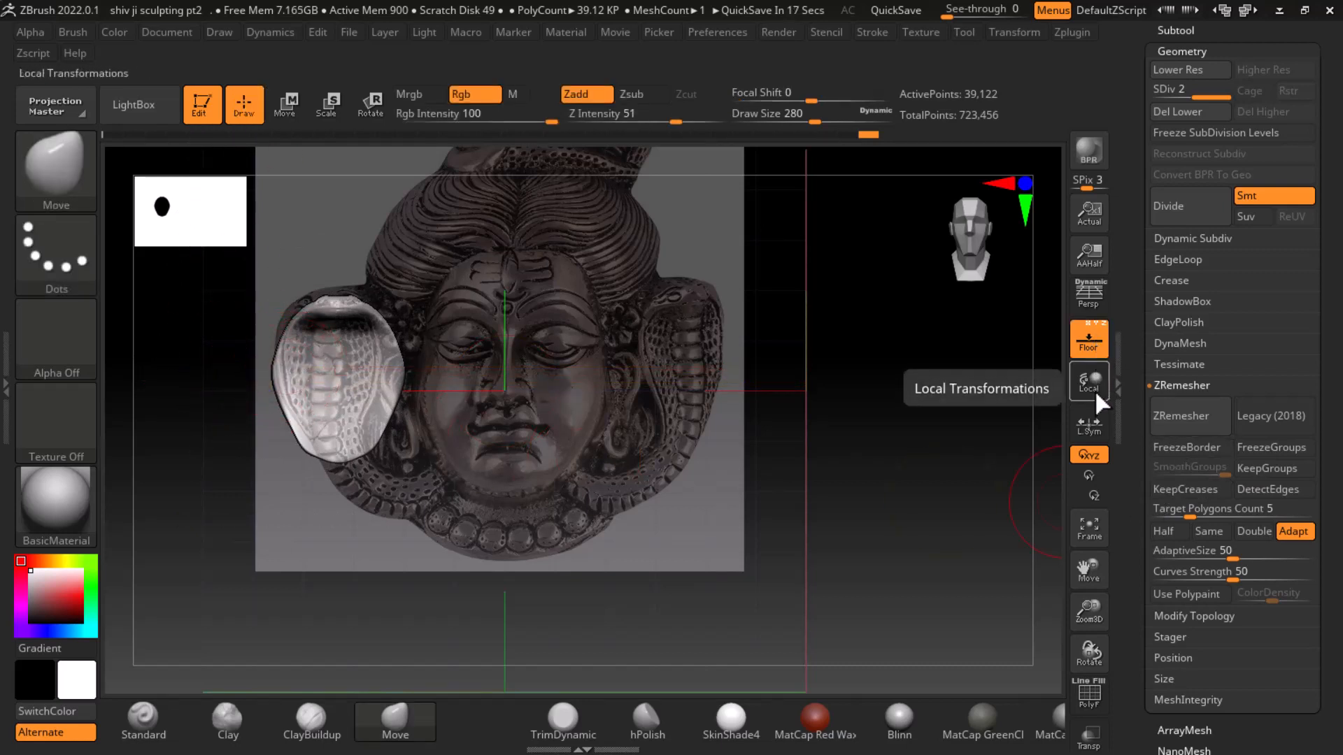
{"action": "left_click", "coordinate": [1093, 424]}
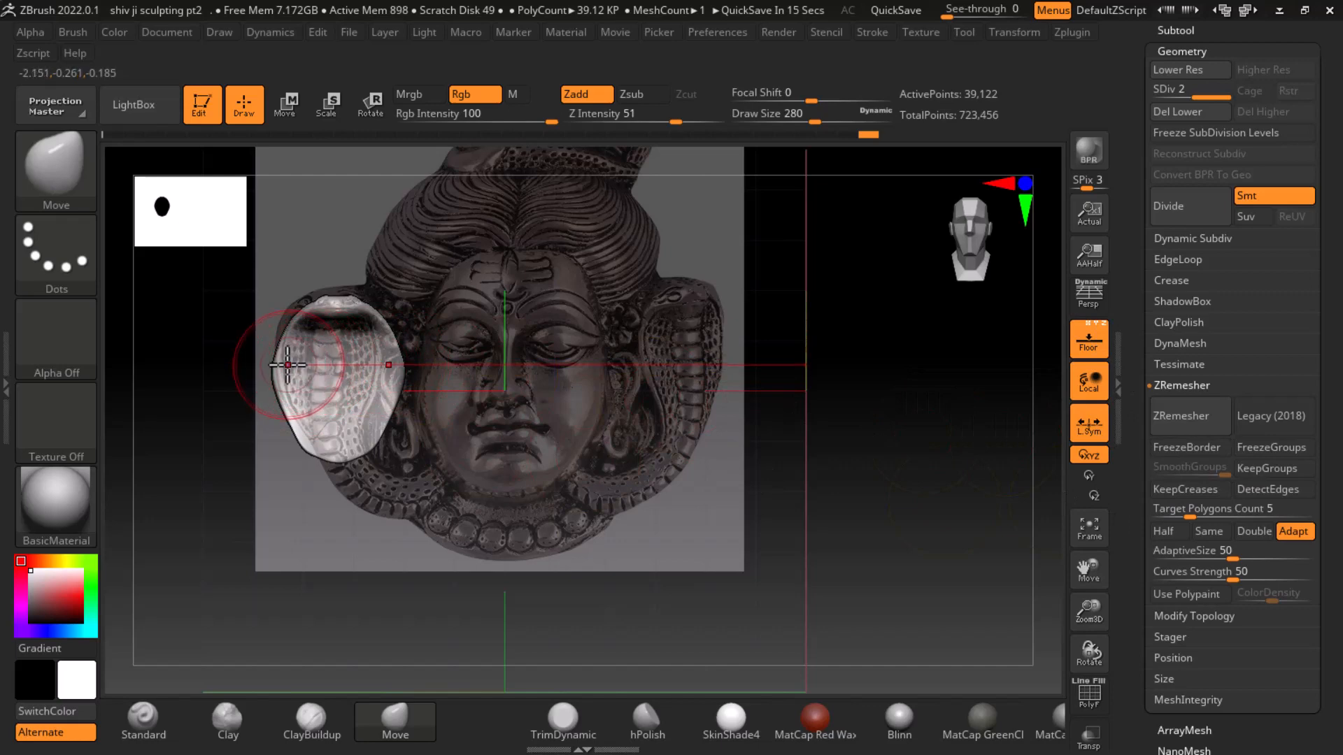
{"action": "left_click_drag", "start_coordinate": [812, 393], "coordinate": [1034, 409], "text": "alt"}
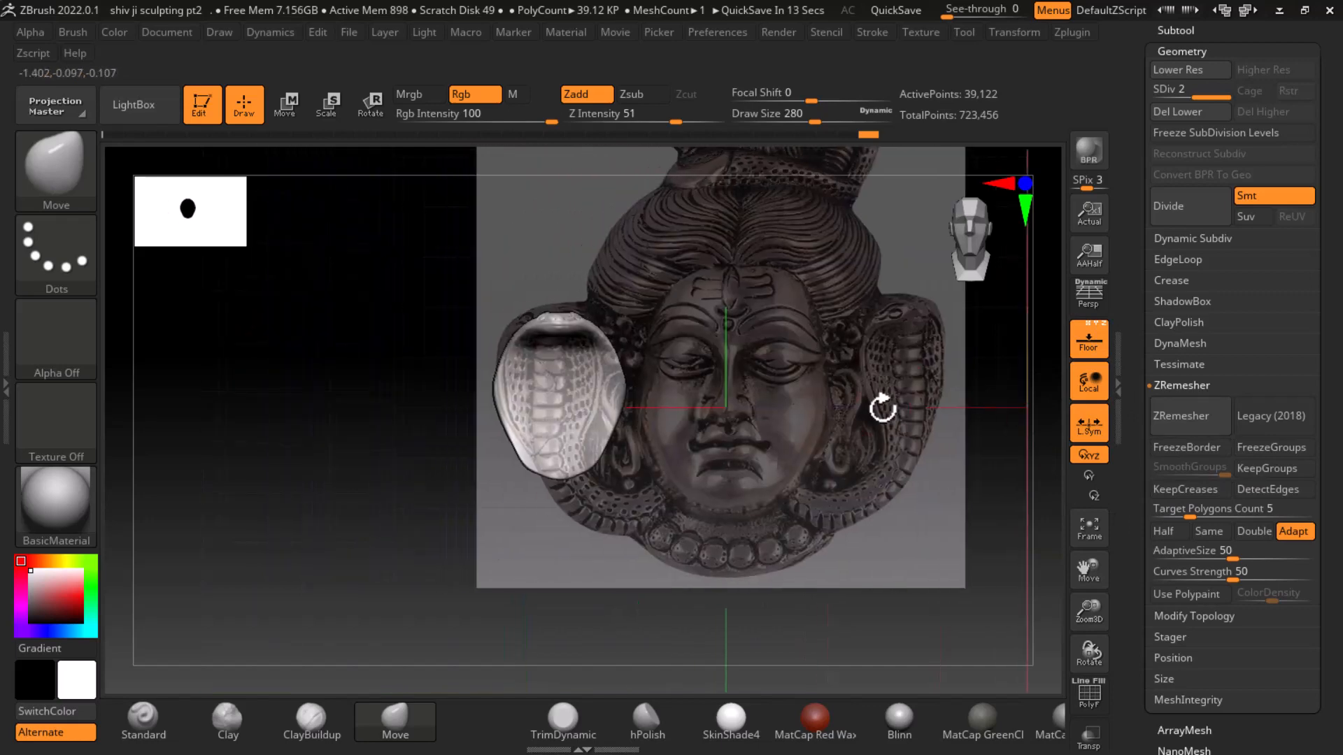
{"action": "left_click_drag", "start_coordinate": [883, 408], "coordinate": [902, 489], "text": "alt"}
{"action": "left_click_drag", "start_coordinate": [591, 386], "coordinate": [740, 406], "text": "alt"}
Turn off Local Transformations and local symmetry, nudge the hood outward along X over the reference cobra, and re-enable local symmetry for drawing
{"action": "left_click", "coordinate": [288, 106]}
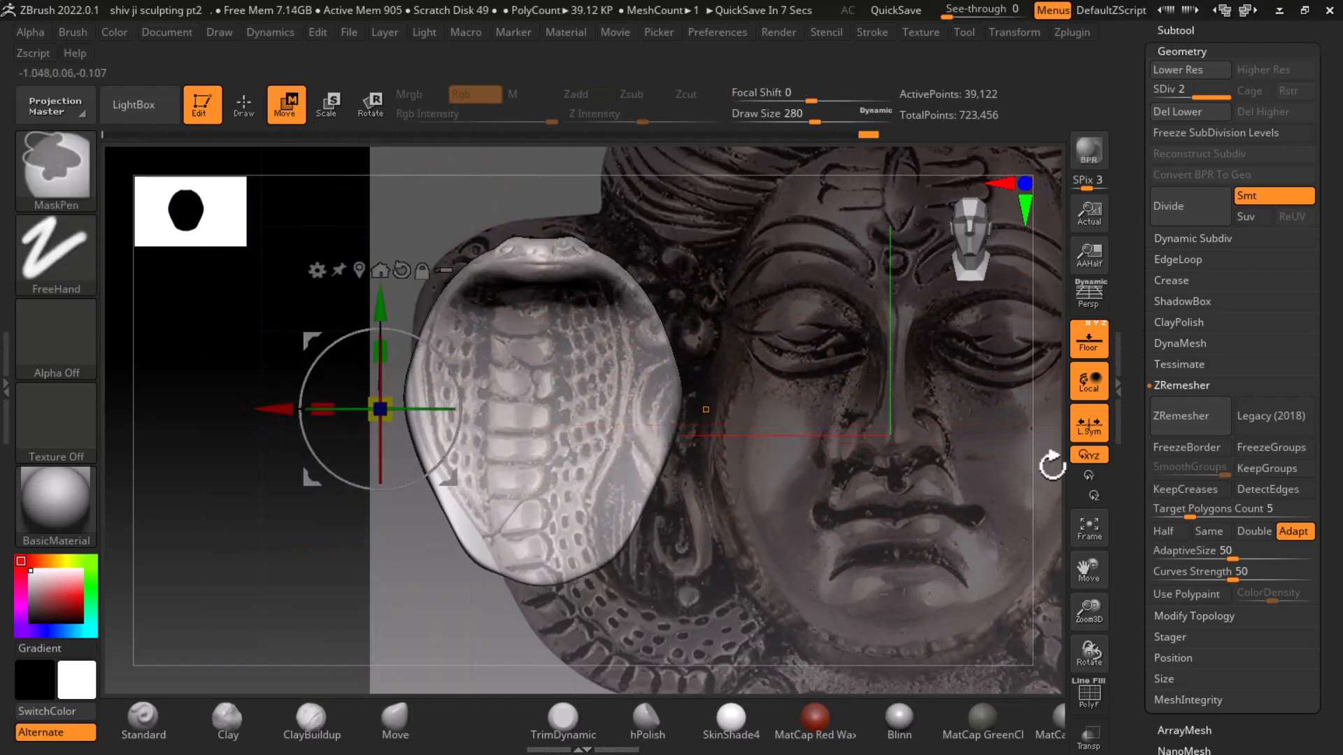
{"action": "left_click", "coordinate": [1093, 353]}
{"action": "left_click", "coordinate": [1093, 353]}
{"action": "left_click", "coordinate": [1093, 355]}
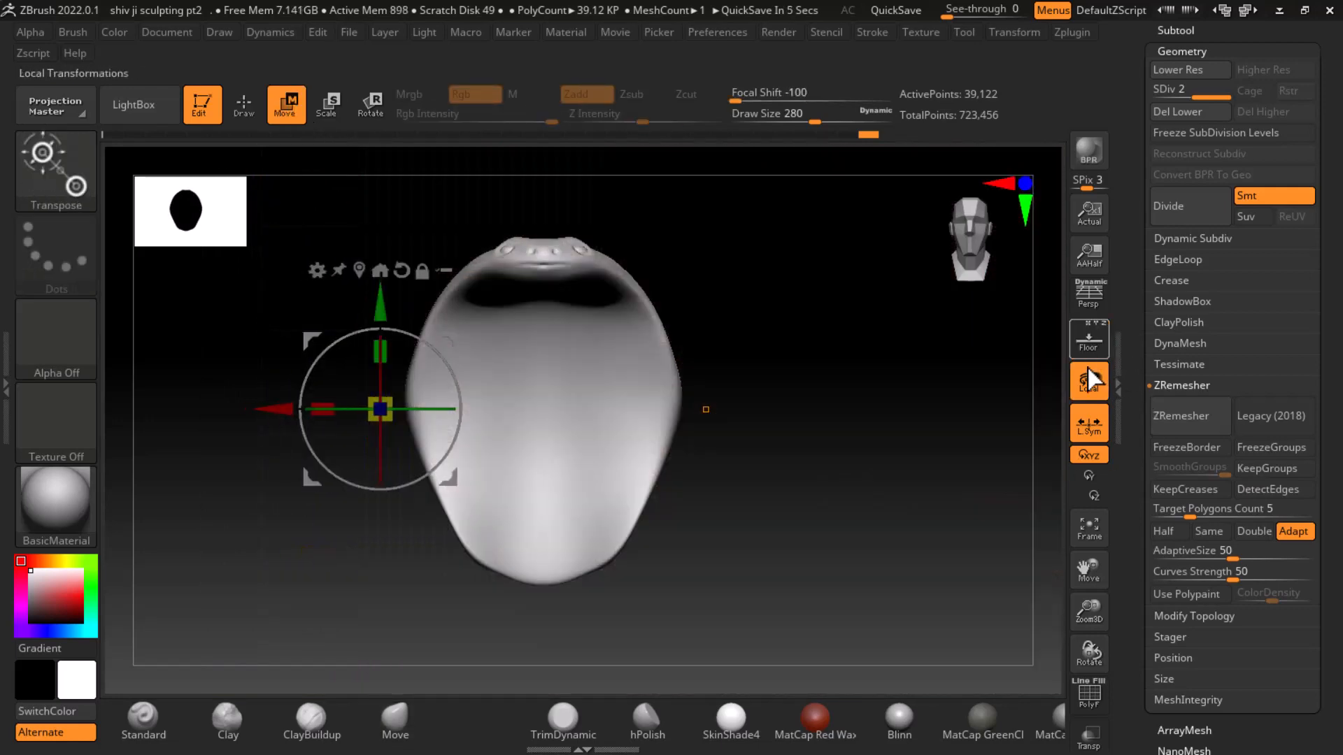
{"action": "left_click", "coordinate": [1091, 382]}
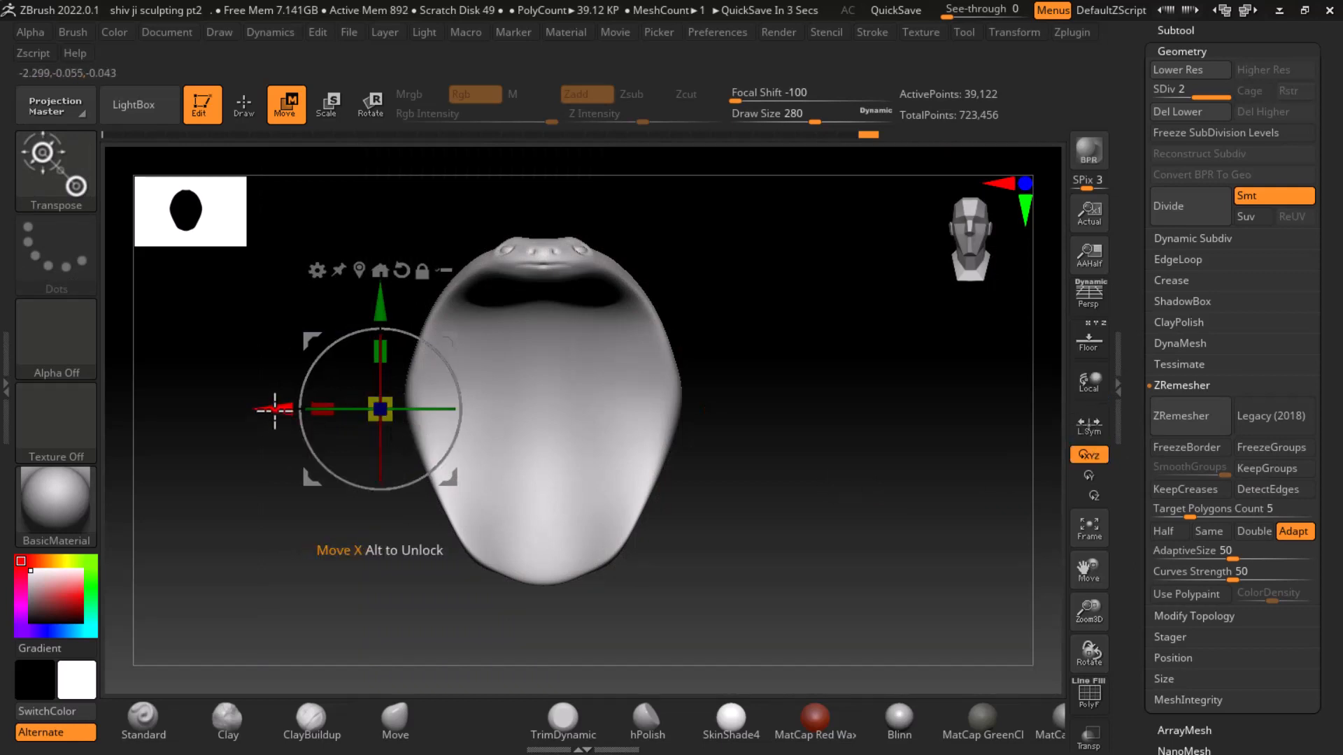
{"action": "left_click_drag", "start_coordinate": [275, 409], "coordinate": [263, 408]}
{"action": "left_click", "coordinate": [1091, 344]}
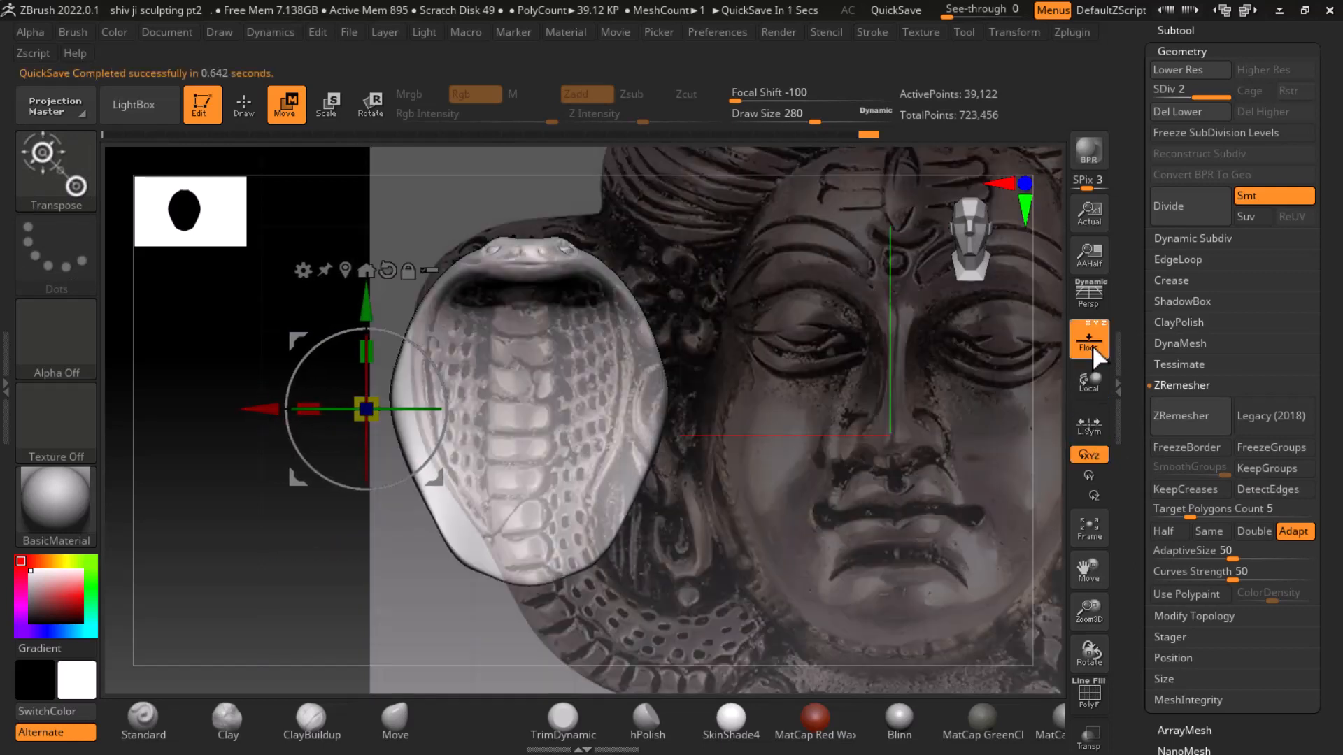
{"action": "left_click_drag", "start_coordinate": [276, 411], "coordinate": [262, 406]}
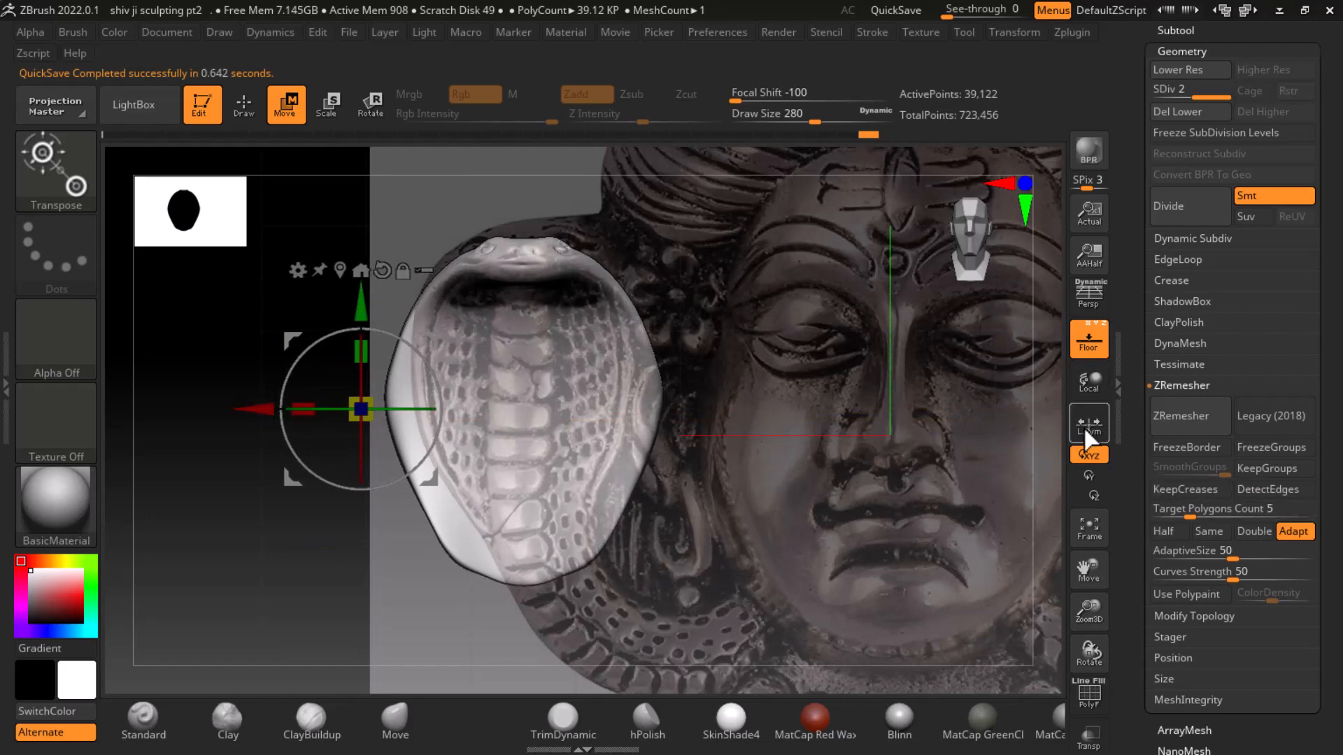
{"action": "key", "text": "q"}
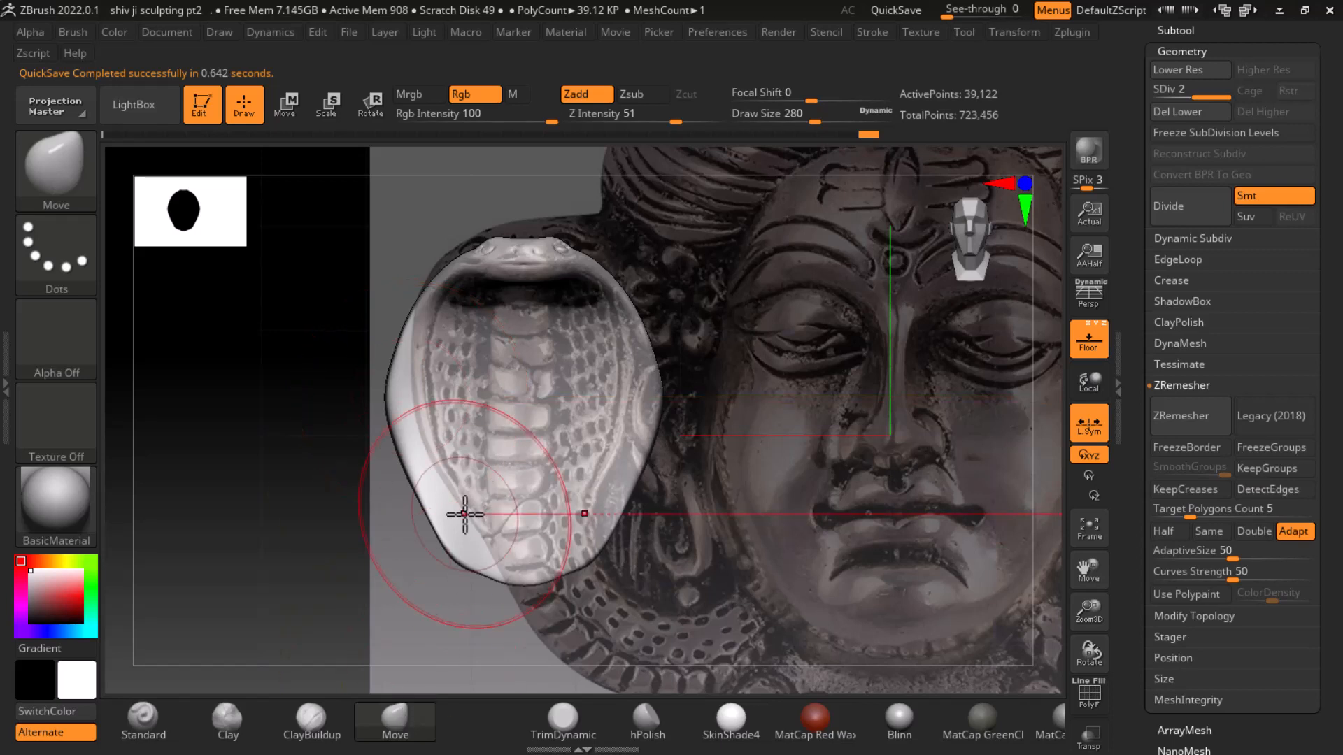
Reshape the hood's outline with the Move brush, drawing the sides and lower edge in to match the left cobra in the reference
{"action": "left_click_drag", "start_coordinate": [399, 407], "coordinate": [410, 410]}
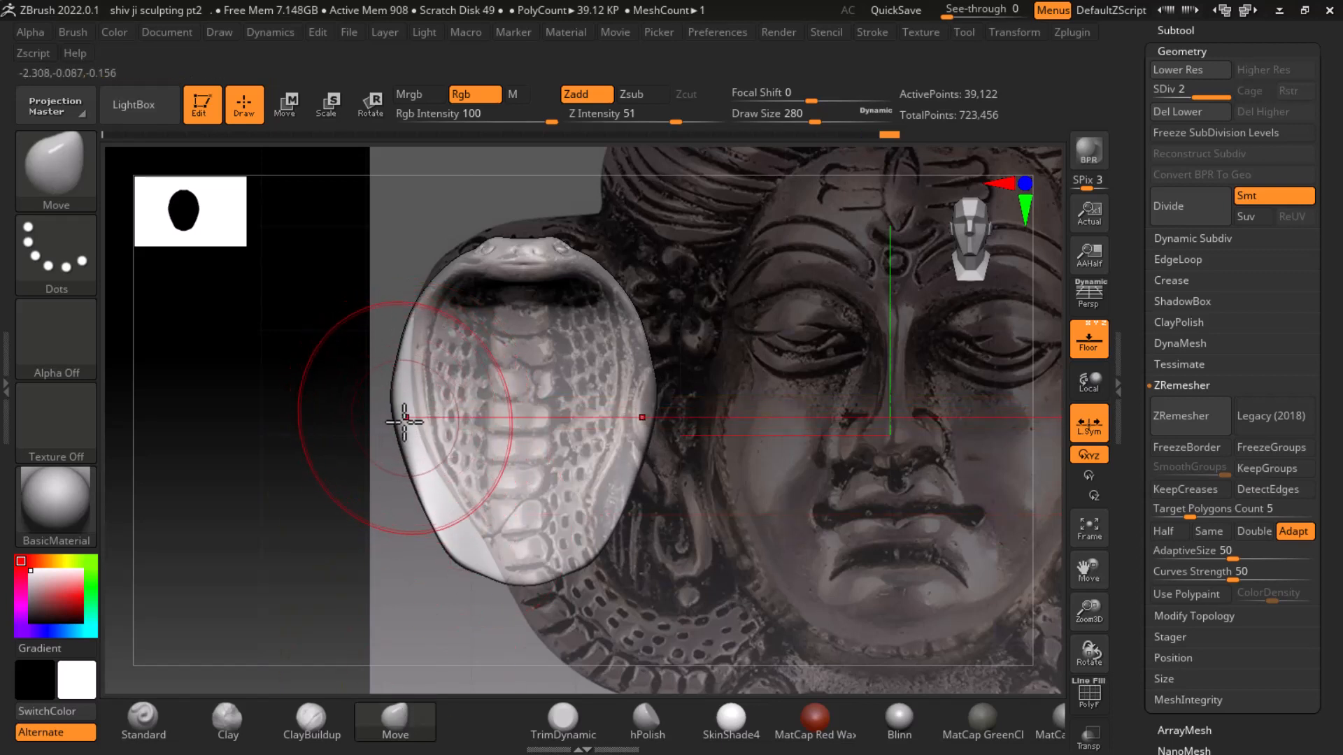
{"action": "left_click_drag", "start_coordinate": [415, 478], "coordinate": [441, 500]}
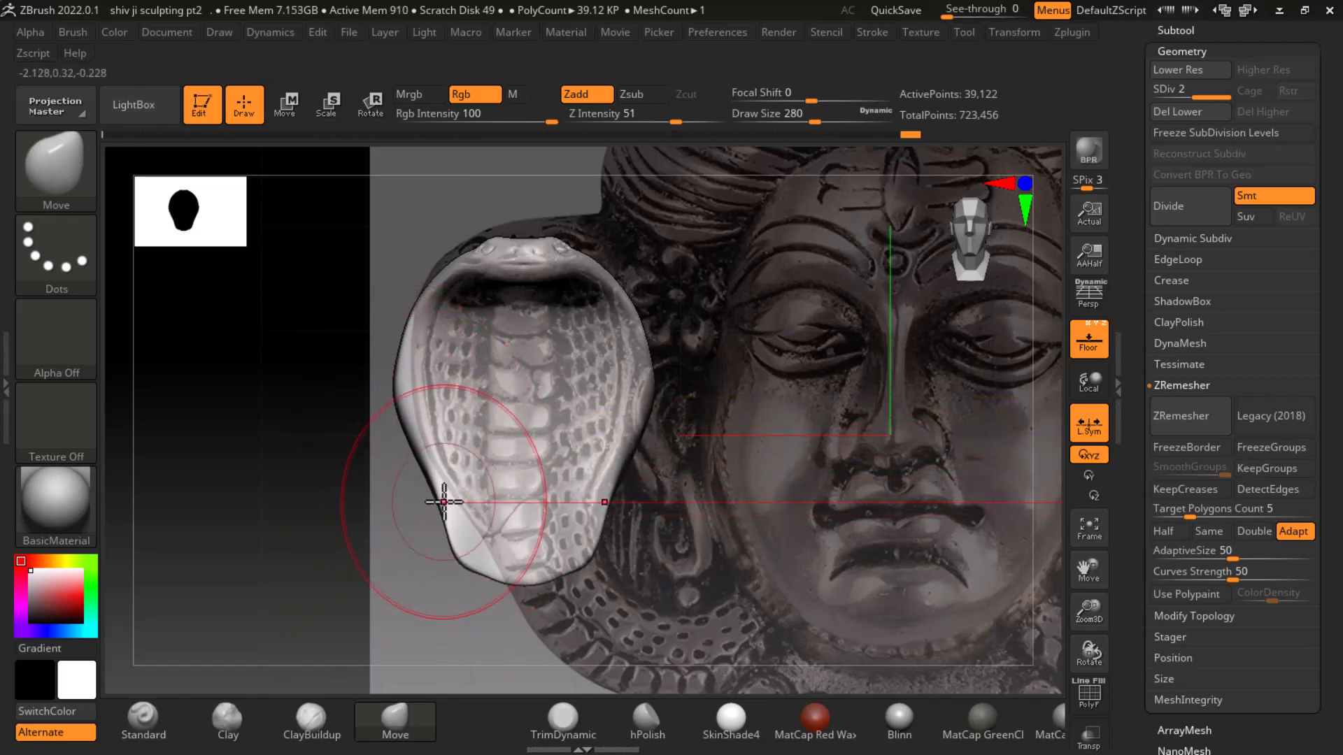
{"action": "left_click_drag", "start_coordinate": [401, 400], "coordinate": [418, 372]}
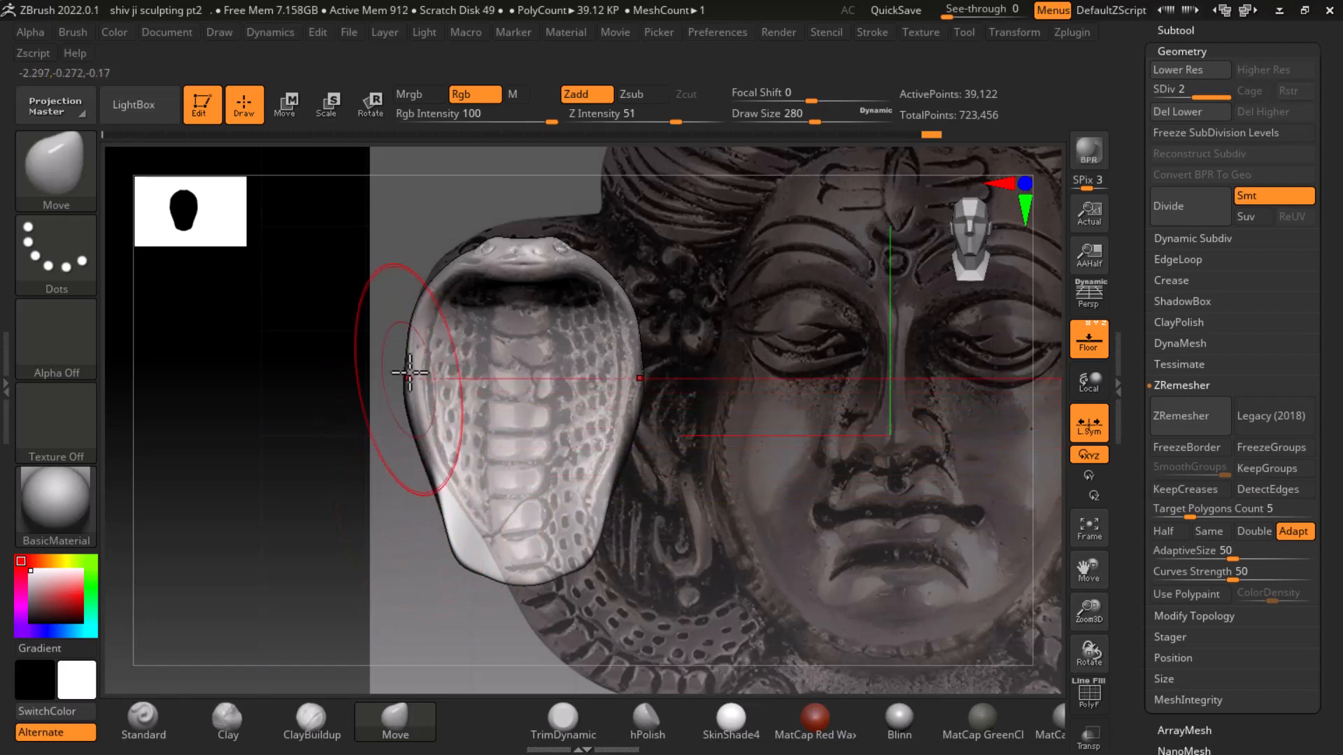
{"action": "left_click_drag", "start_coordinate": [449, 283], "coordinate": [438, 263]}
{"action": "left_click_drag", "start_coordinate": [448, 510], "coordinate": [490, 573]}
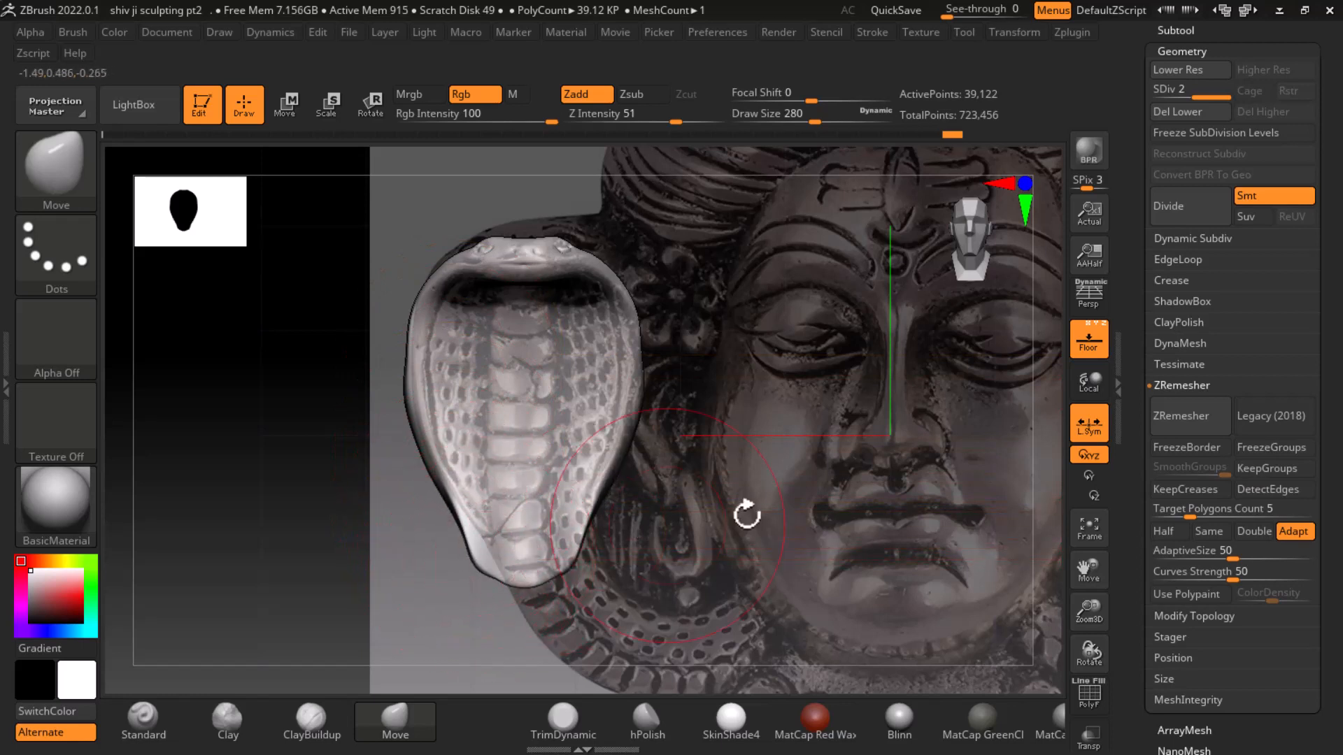
Hide the floor reference and smooth the hood's tapered lower part from the front and the side
{"action": "left_click", "coordinate": [1097, 349]}
{"action": "left_click_drag", "start_coordinate": [761, 566], "coordinate": [853, 570]}
{"action": "mouse_move", "coordinate": [916, 533]}
{"action": "left_mouse_down", "text": "shift"}
{"action": "mouse_move", "coordinate": [934, 537]}
{"action": "mouse_move", "coordinate": [700, 532]}
{"action": "left_mouse_up", "text": "shift"}
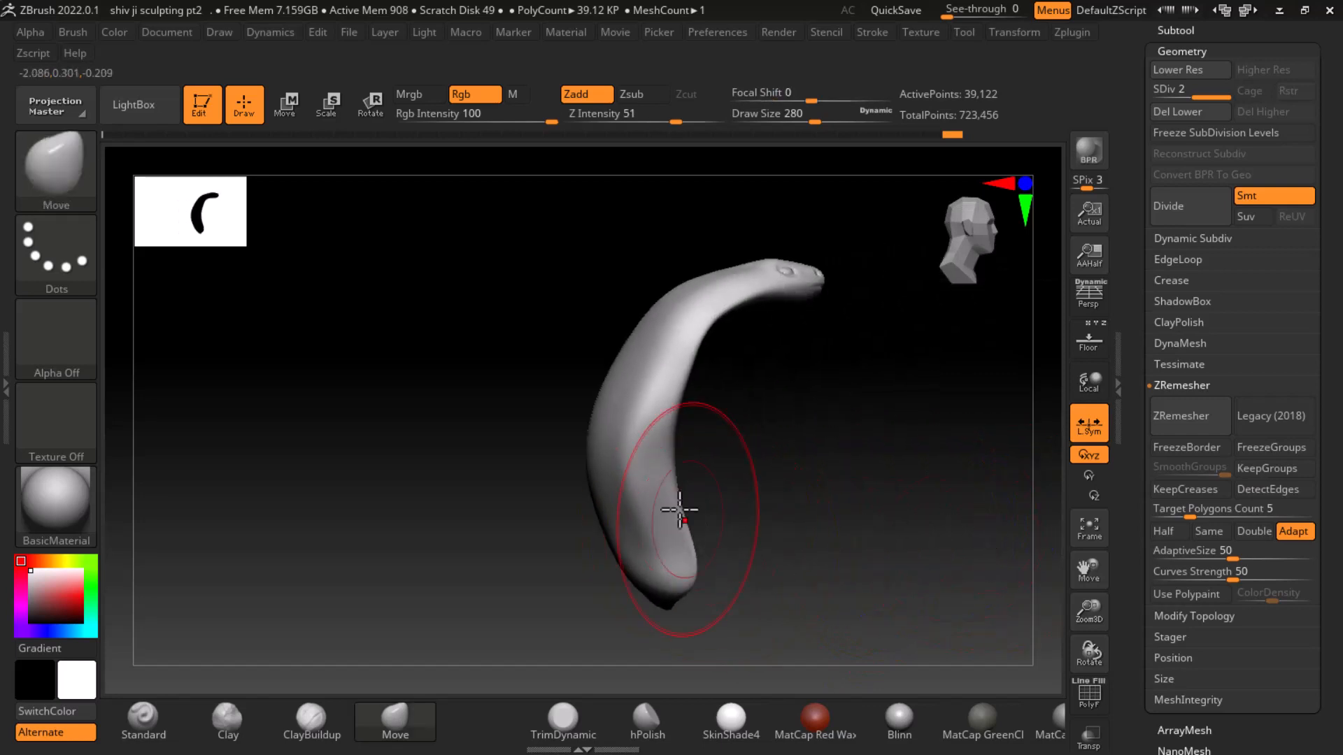
{"action": "key", "text": "shift"}
{"action": "mouse_move", "coordinate": [765, 486]}
{"action": "left_mouse_down"}
{"action": "mouse_move", "coordinate": [699, 479]}
{"action": "mouse_move", "coordinate": [570, 519]}
{"action": "left_mouse_up"}
{"action": "key", "text": "shift"}
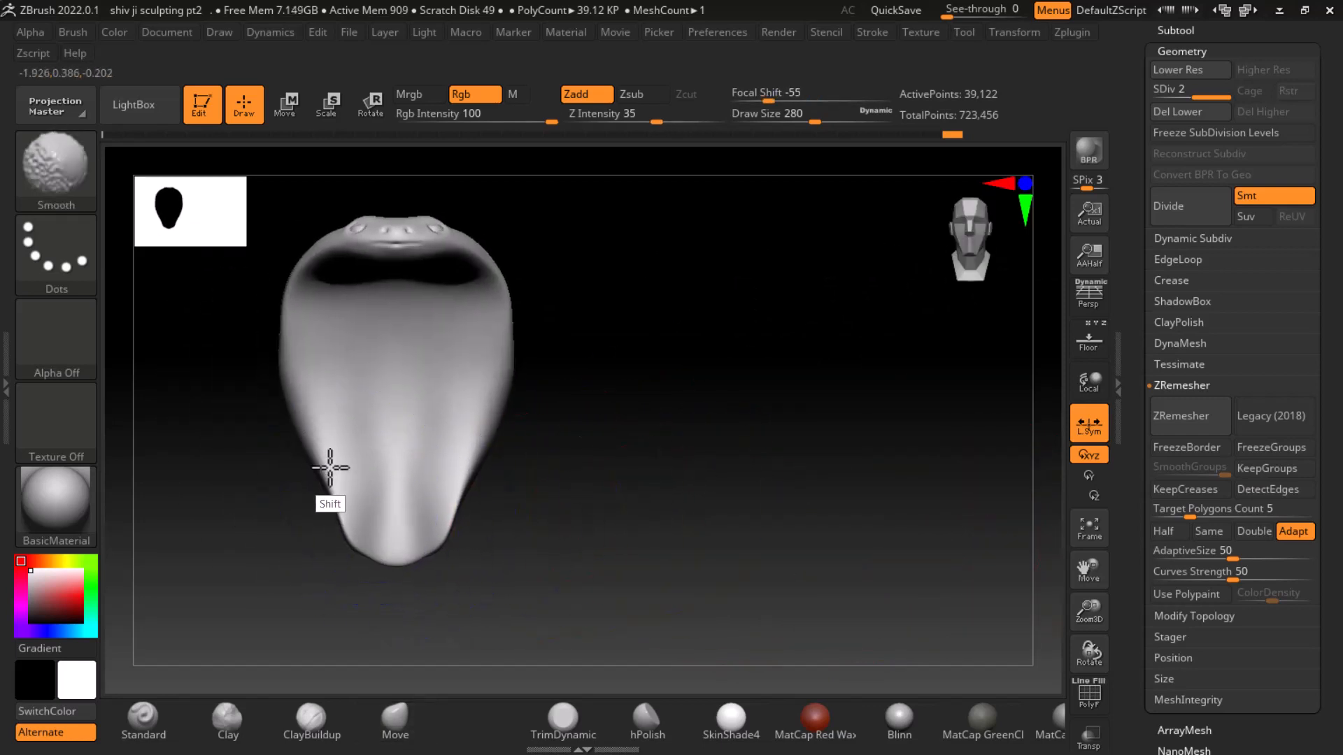
{"action": "left_click_drag", "start_coordinate": [330, 468], "coordinate": [329, 523], "text": "shift"}
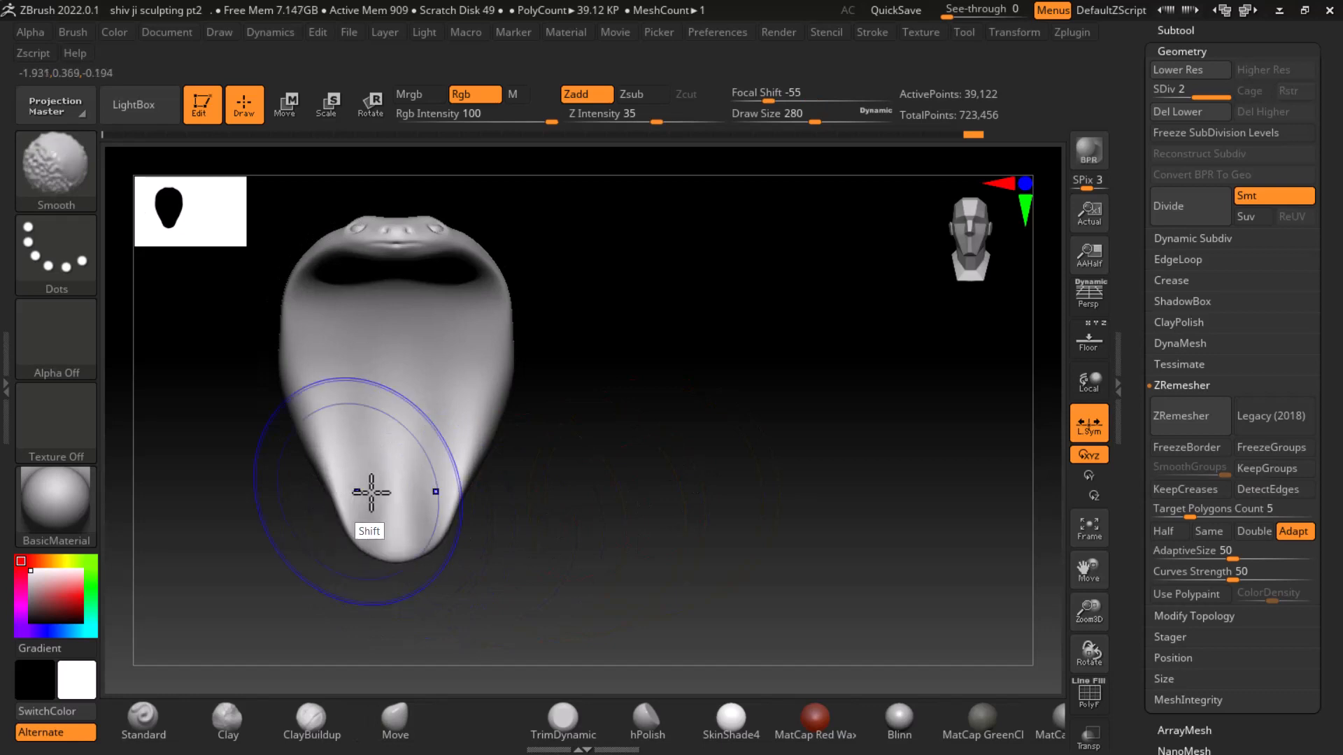
{"action": "left_click_drag", "start_coordinate": [532, 498], "coordinate": [689, 510], "text": "shift"}
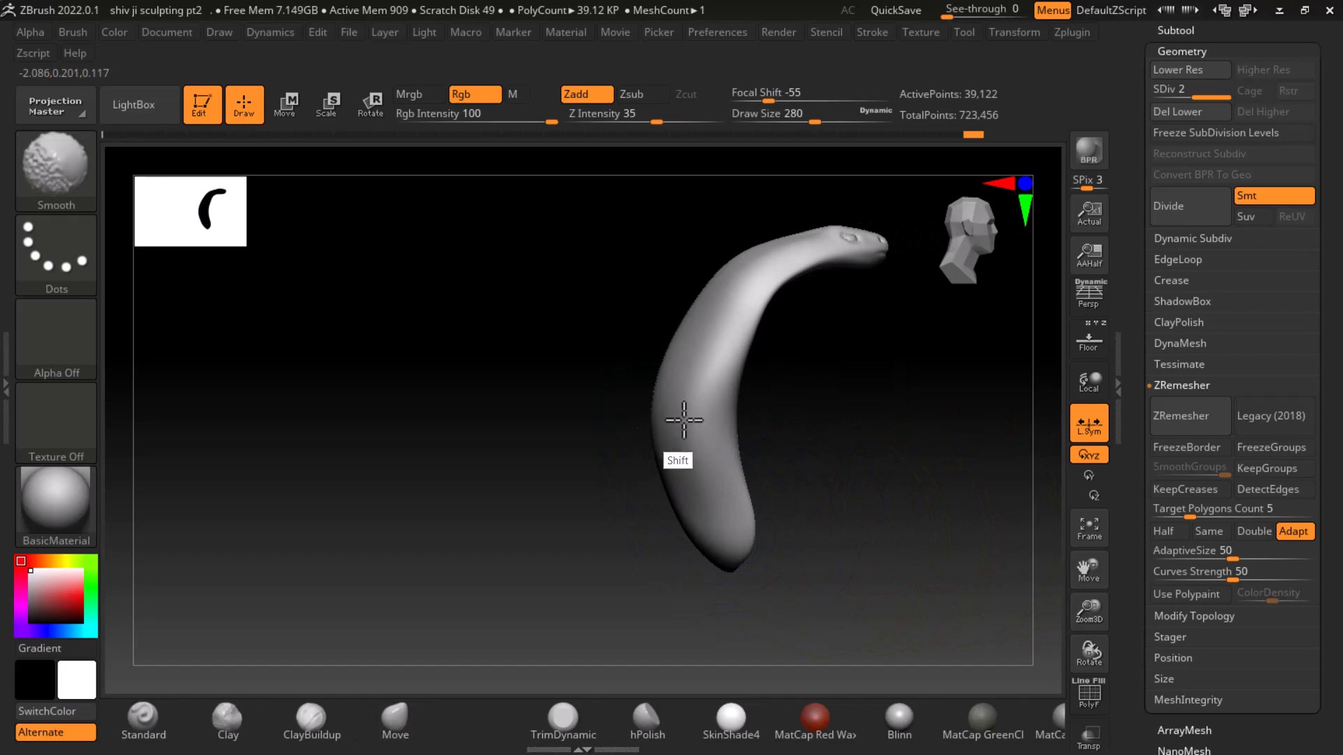
{"action": "left_click_drag", "start_coordinate": [684, 421], "coordinate": [694, 515], "text": "shift"}
{"action": "mouse_move", "coordinate": [870, 468]}
{"action": "left_mouse_down"}
{"action": "mouse_move", "coordinate": [789, 468]}
{"action": "mouse_move", "coordinate": [769, 493]}
{"action": "left_mouse_up"}
{"action": "left_click_drag", "start_coordinate": [755, 545], "coordinate": [791, 401], "text": "alt"}
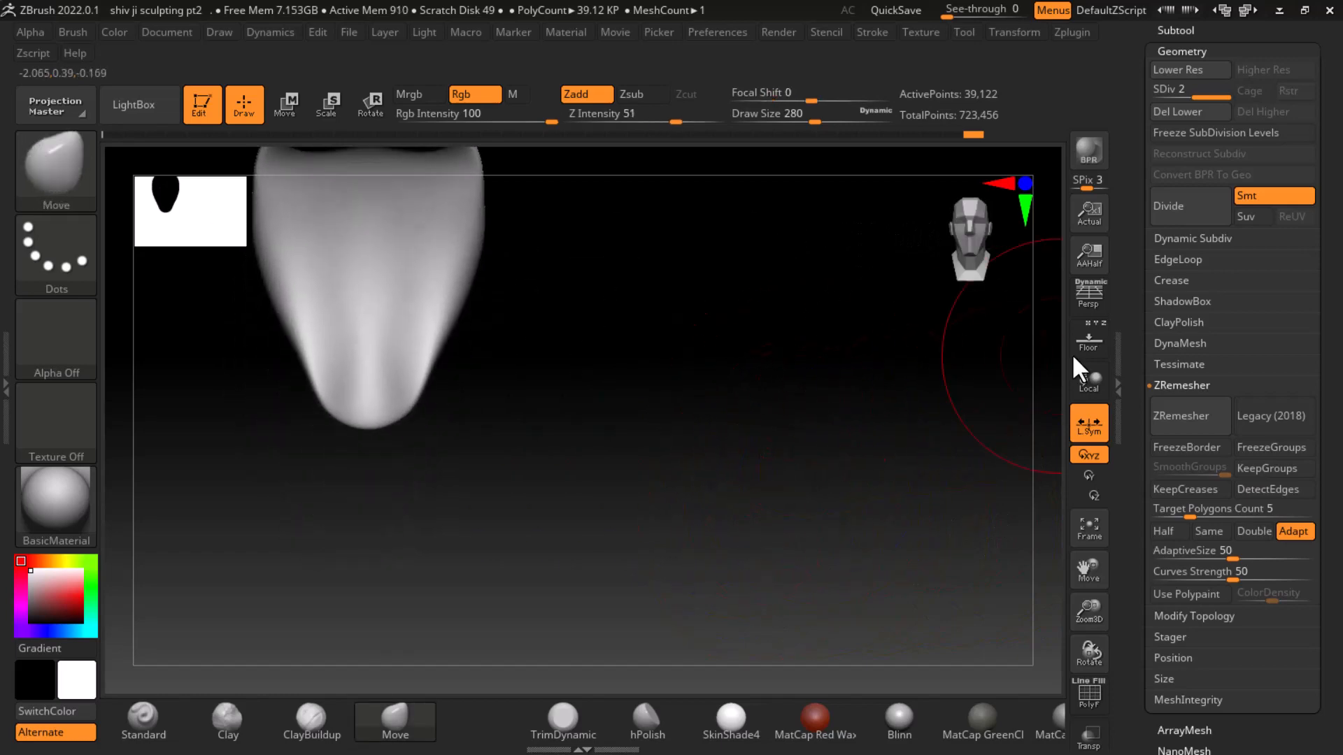
Show the floor reference again and make the backing plate PM3D_Cube3D2 the active subtool
{"action": "left_click", "coordinate": [1084, 347]}
{"action": "left_click_drag", "start_coordinate": [869, 490], "coordinate": [830, 459], "text": "alt"}
{"action": "left_click_drag", "start_coordinate": [785, 508], "coordinate": [783, 521], "text": "alt"}
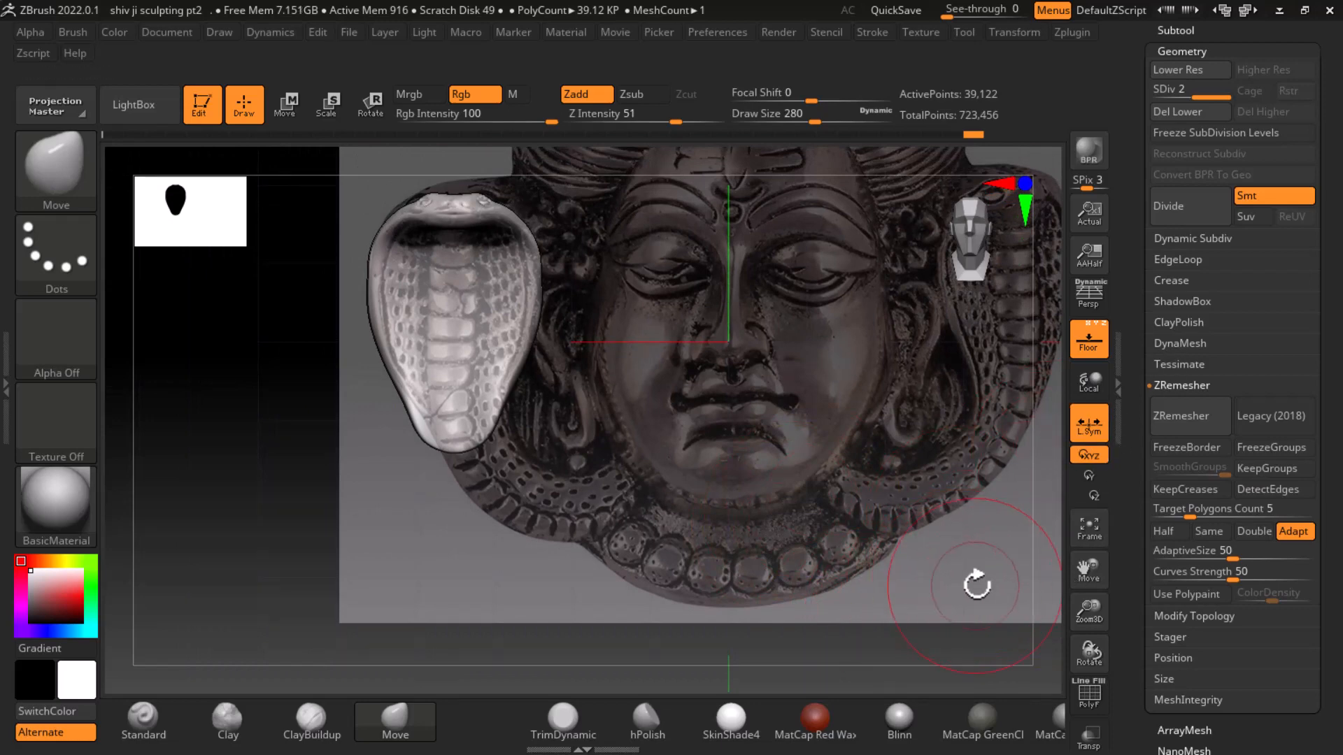
{"action": "left_click_drag", "start_coordinate": [1141, 258], "coordinate": [1133, 369]}
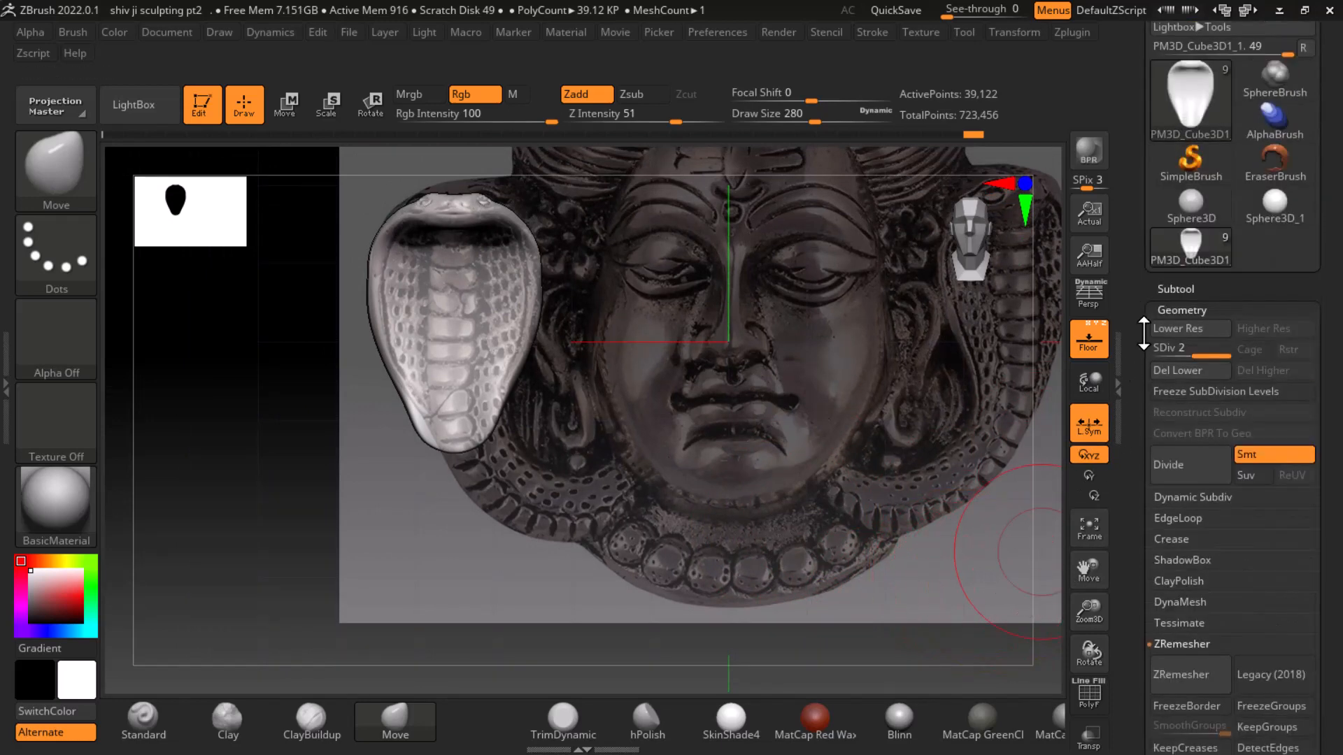
{"action": "left_click", "coordinate": [1162, 289]}
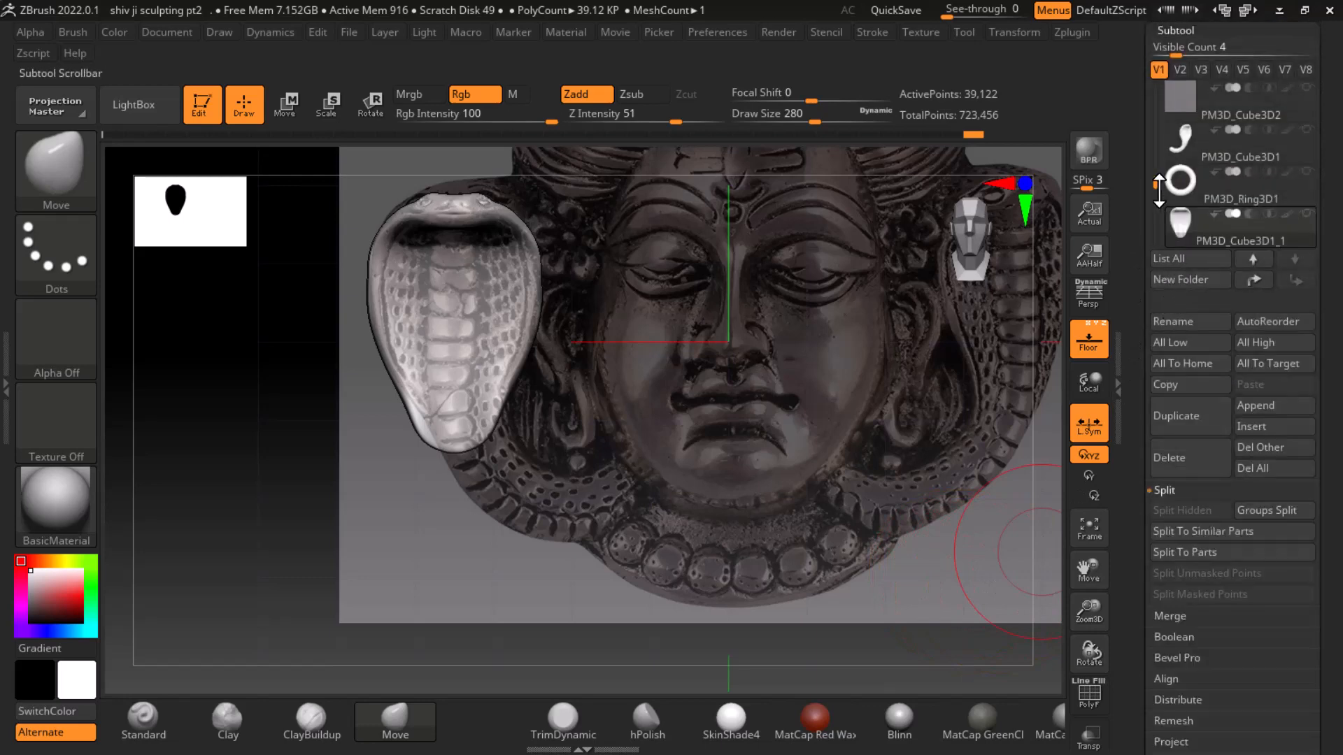
{"action": "left_click_drag", "start_coordinate": [1159, 166], "coordinate": [1178, 137]}
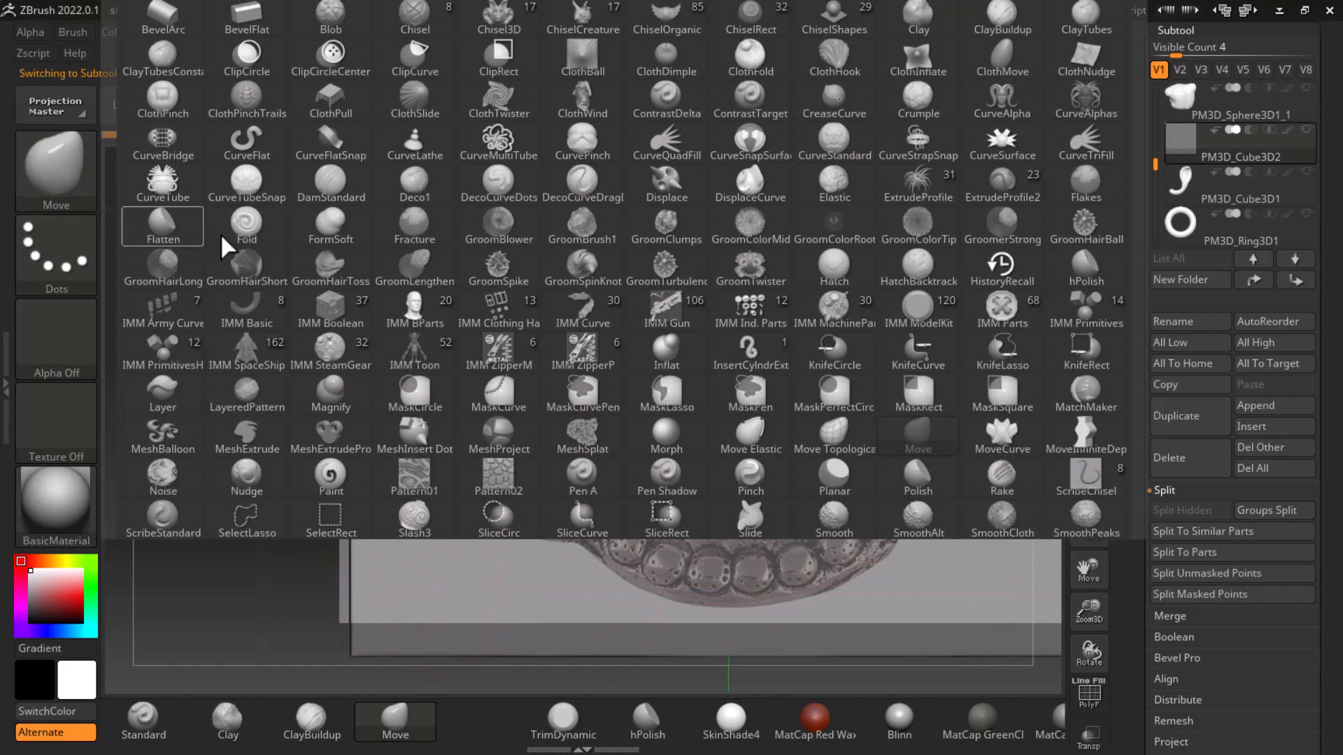
Choose the InsertCylndrExt brush for building the snake's segmented body
{"action": "left_click", "coordinate": [70, 171]}
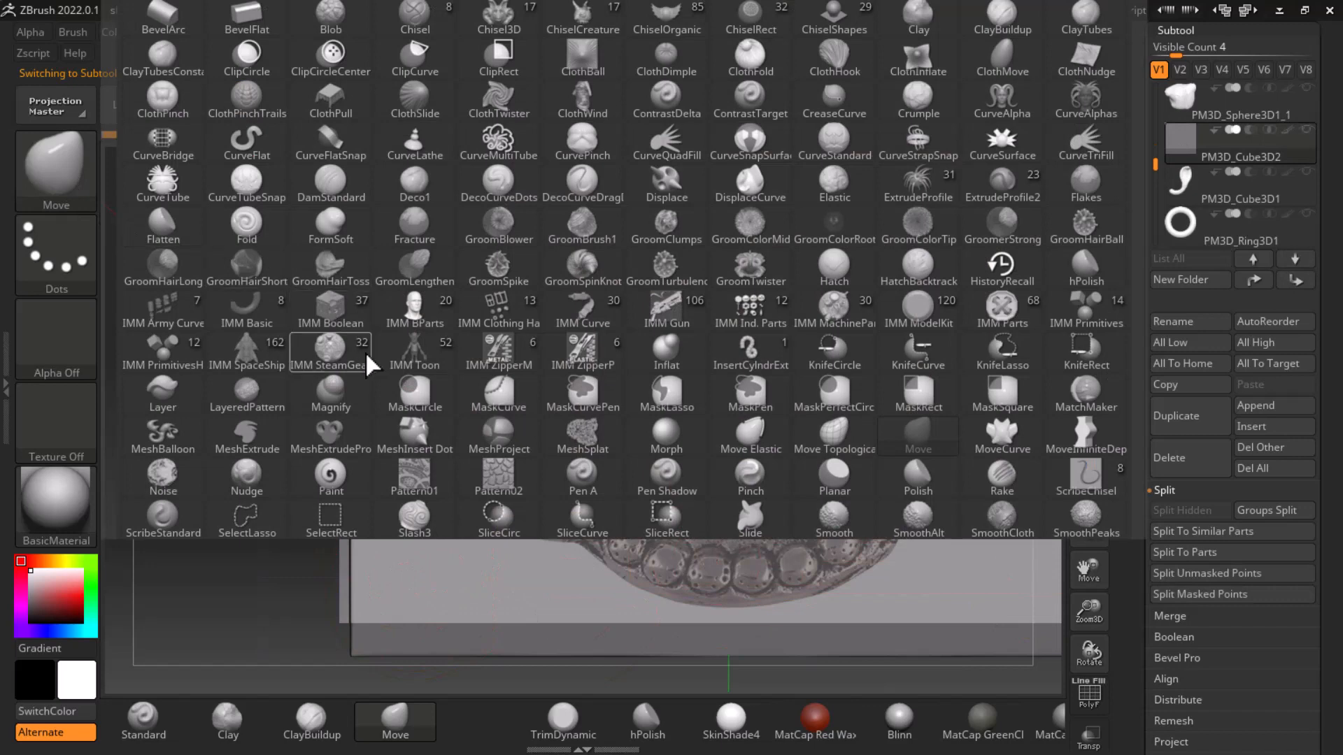
{"action": "mouse_move", "coordinate": [371, 351]}
{"action": "key", "text": "i"}
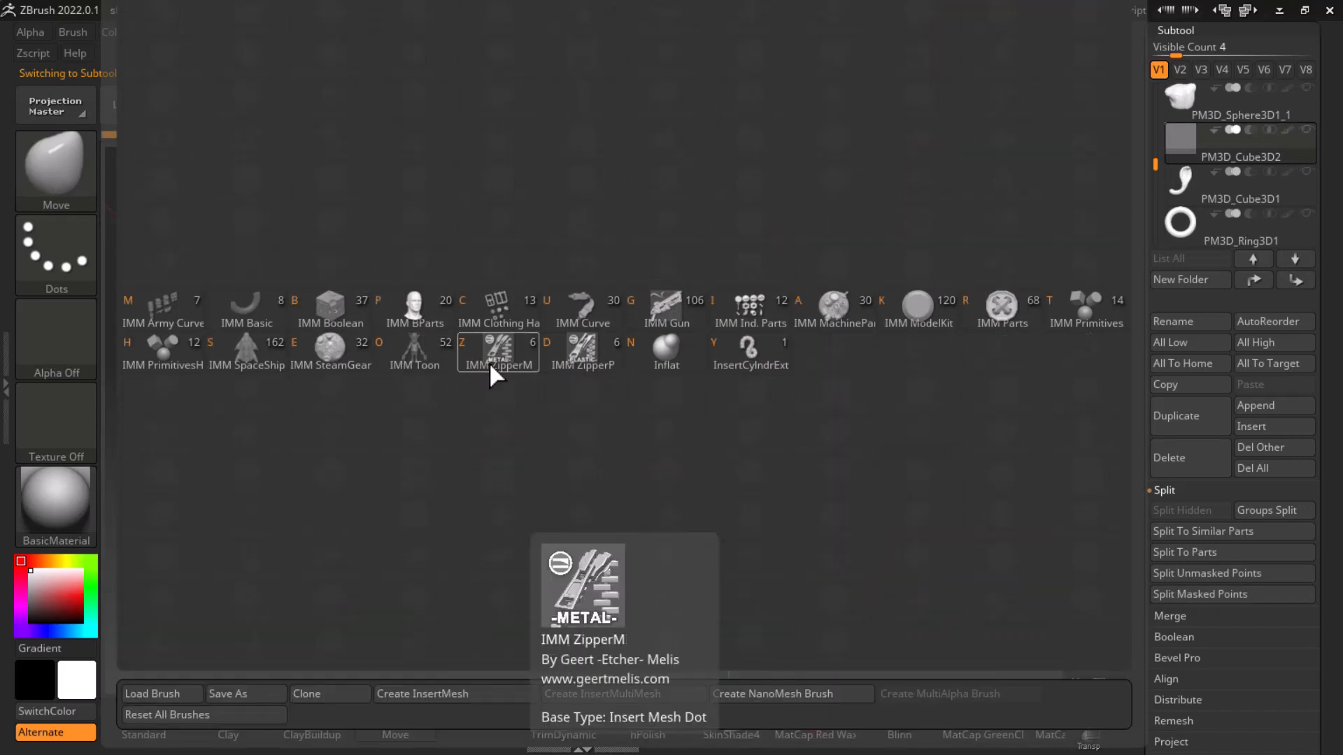
{"action": "left_click", "coordinate": [747, 353]}
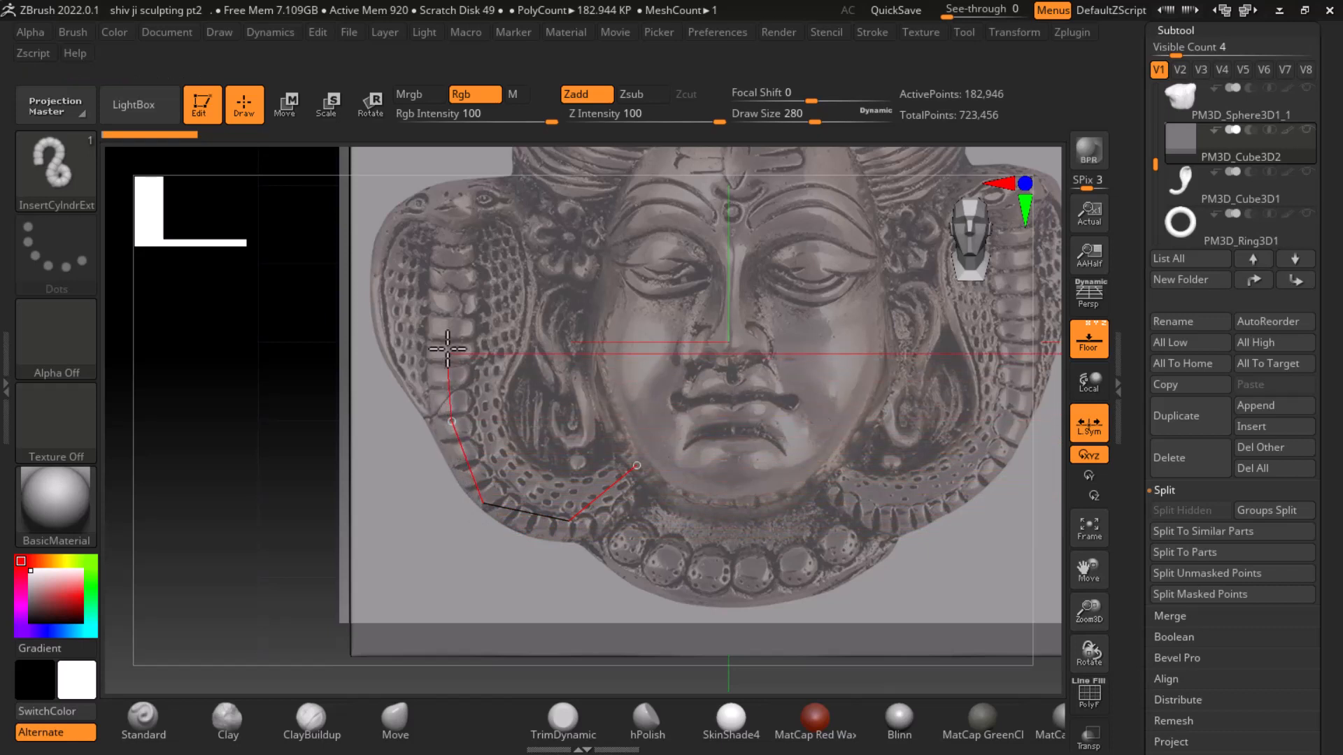
Undo the oversized cylinder chain and redraw it at Draw Size 120 along the left snake's curved body in the reference
{"action": "left_click", "coordinate": [460, 227]}
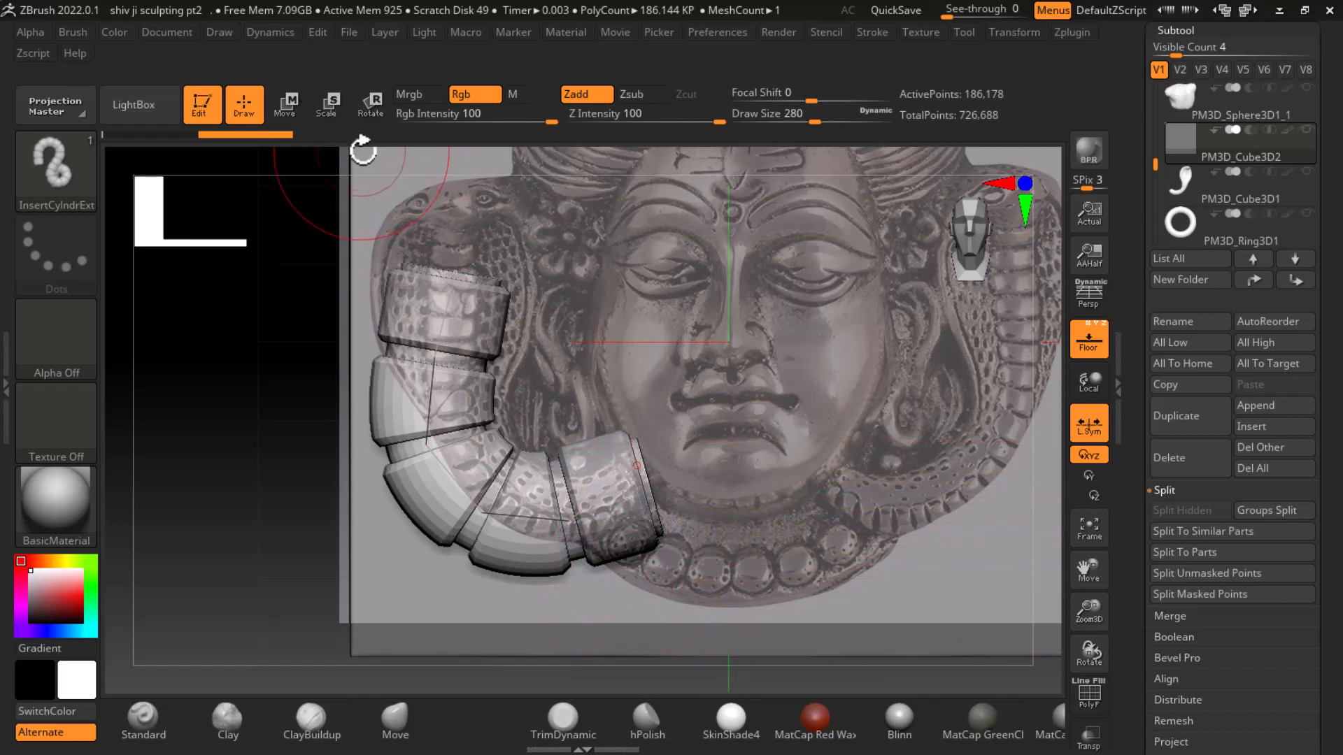
{"action": "key", "text": "ctrl+z"}
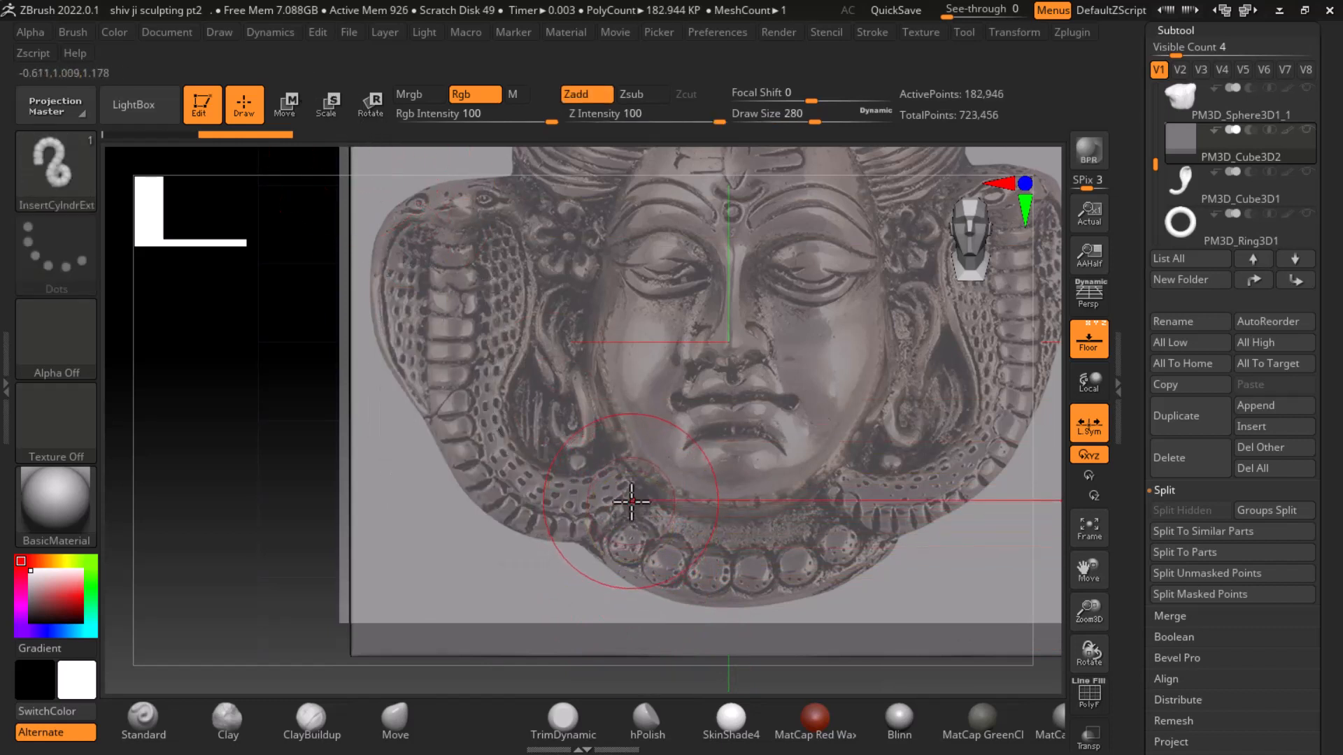
{"action": "key", "text": "bracketleft"}
{"action": "key", "text": "bracketleft"}
{"action": "key", "text": "bracketleft"}
{"action": "key", "text": "bracketleft"}
{"action": "key", "text": "bracketleft"}
{"action": "key", "text": "bracketleft"}
{"action": "key", "text": "bracketleft"}
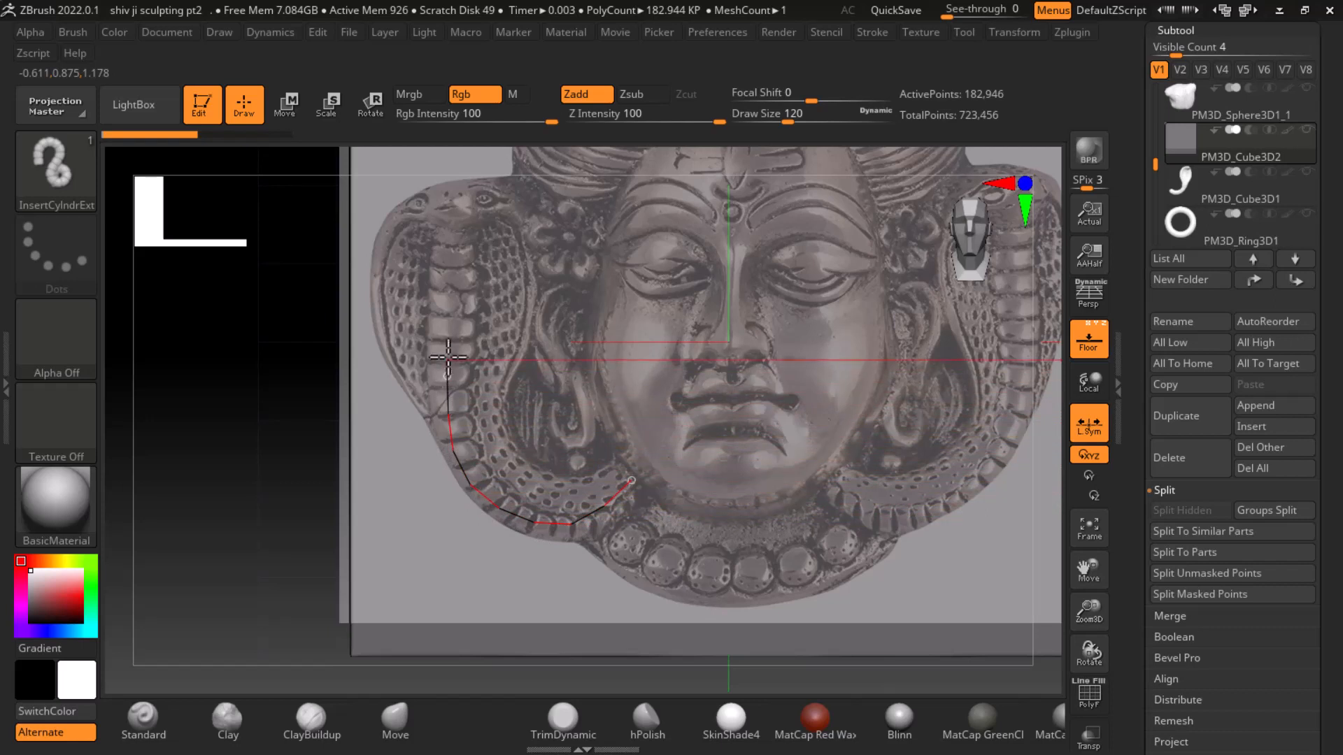
{"action": "left_click_drag", "start_coordinate": [448, 356], "coordinate": [448, 344]}
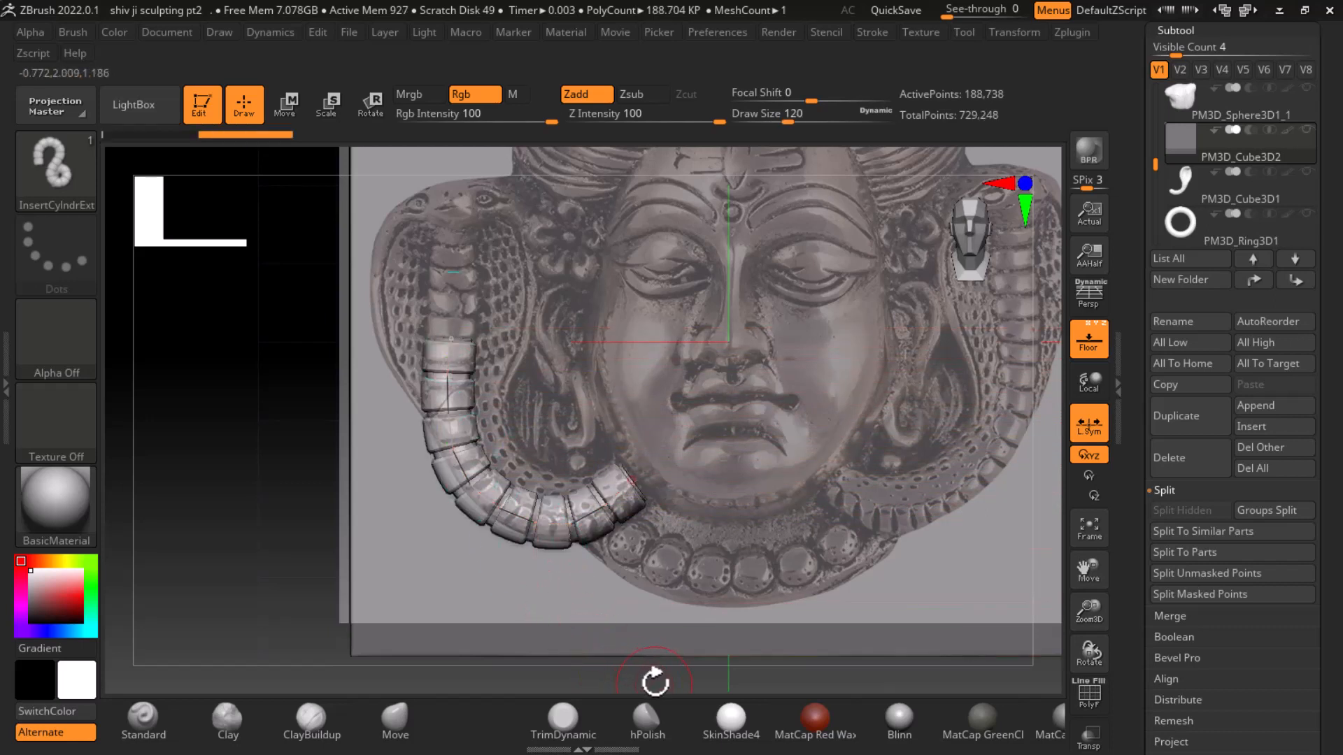
Reduce the Draw Size to 64 and bend the cylinder curve inward to follow the snake's body in the reference
{"action": "key", "text": "bracketleft"}
{"action": "key", "text": "bracketleft"}
{"action": "key", "text": "bracketleft"}
{"action": "key", "text": "bracketleft"}
{"action": "key", "text": "bracketleft"}
{"action": "key", "text": "bracketleft"}
{"action": "key", "text": "bracketleft"}
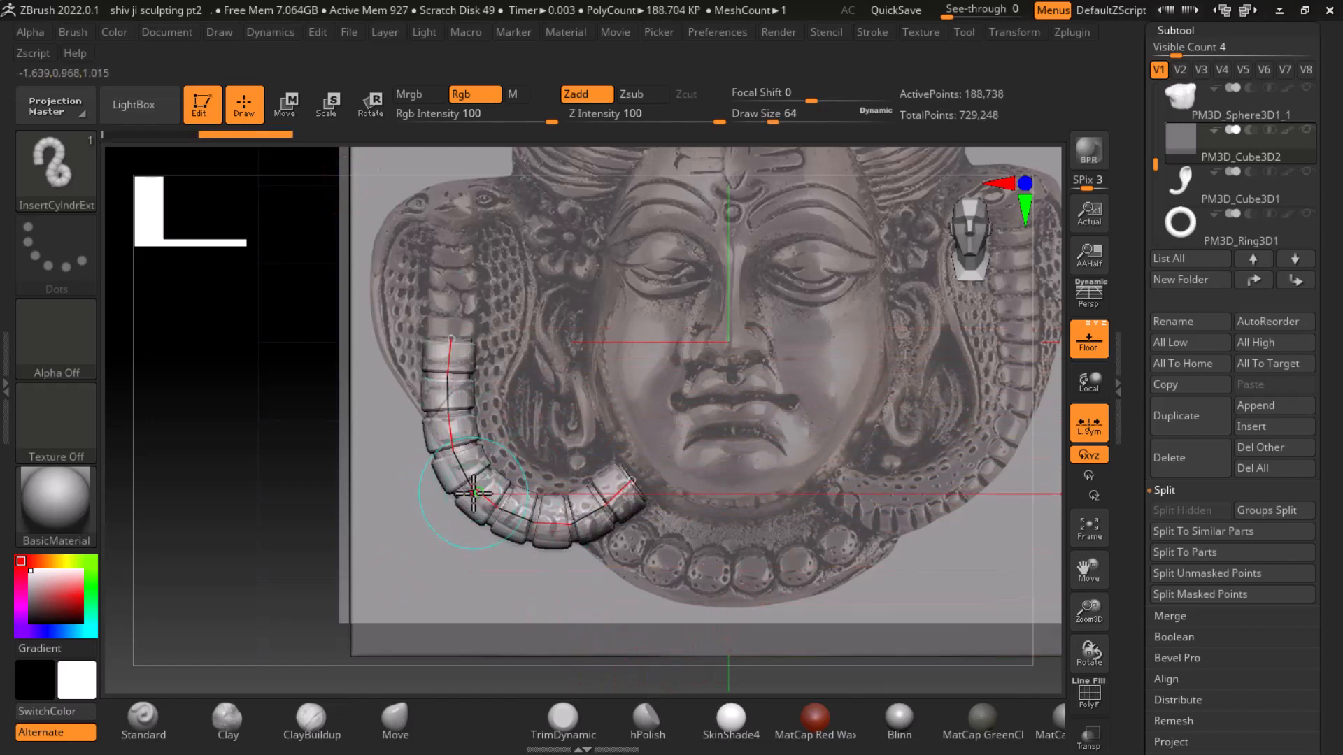
{"action": "left_click_drag", "start_coordinate": [473, 488], "coordinate": [543, 508]}
{"action": "left_click", "coordinate": [663, 592]}
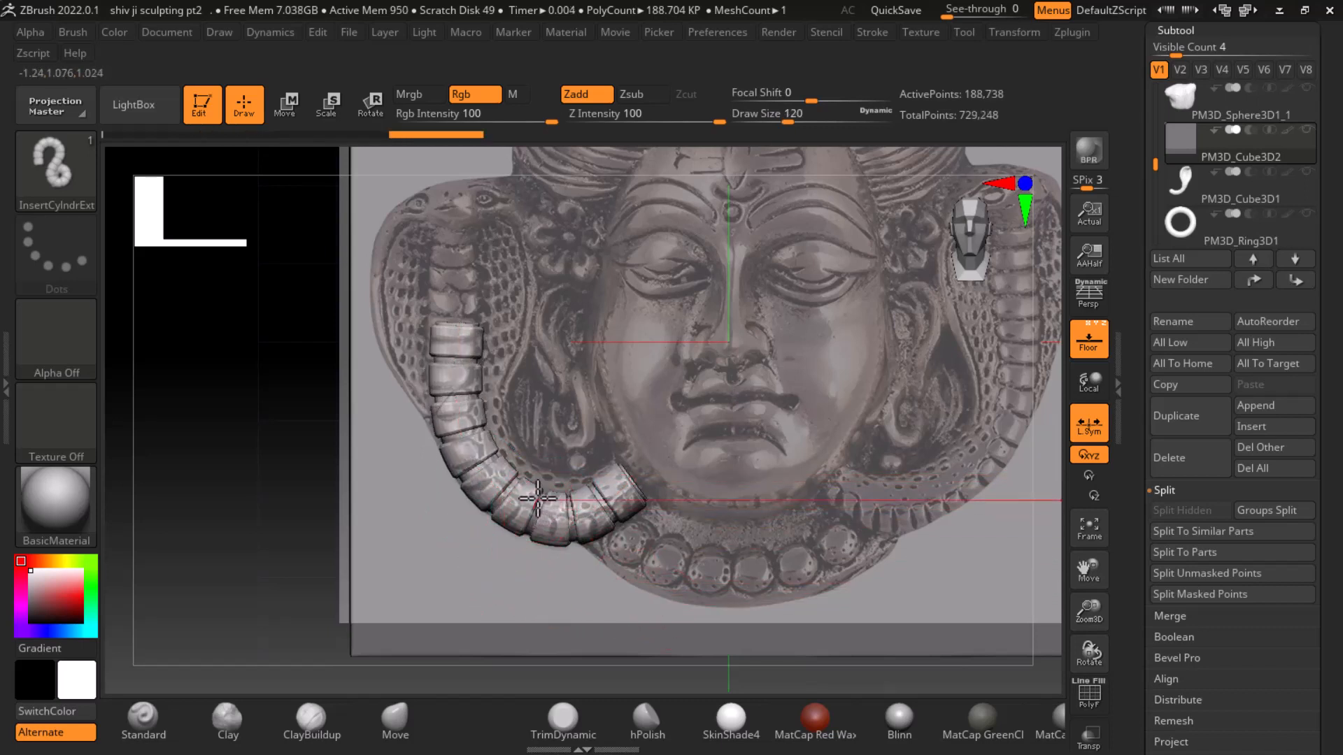
{"action": "left_click", "coordinate": [568, 506]}
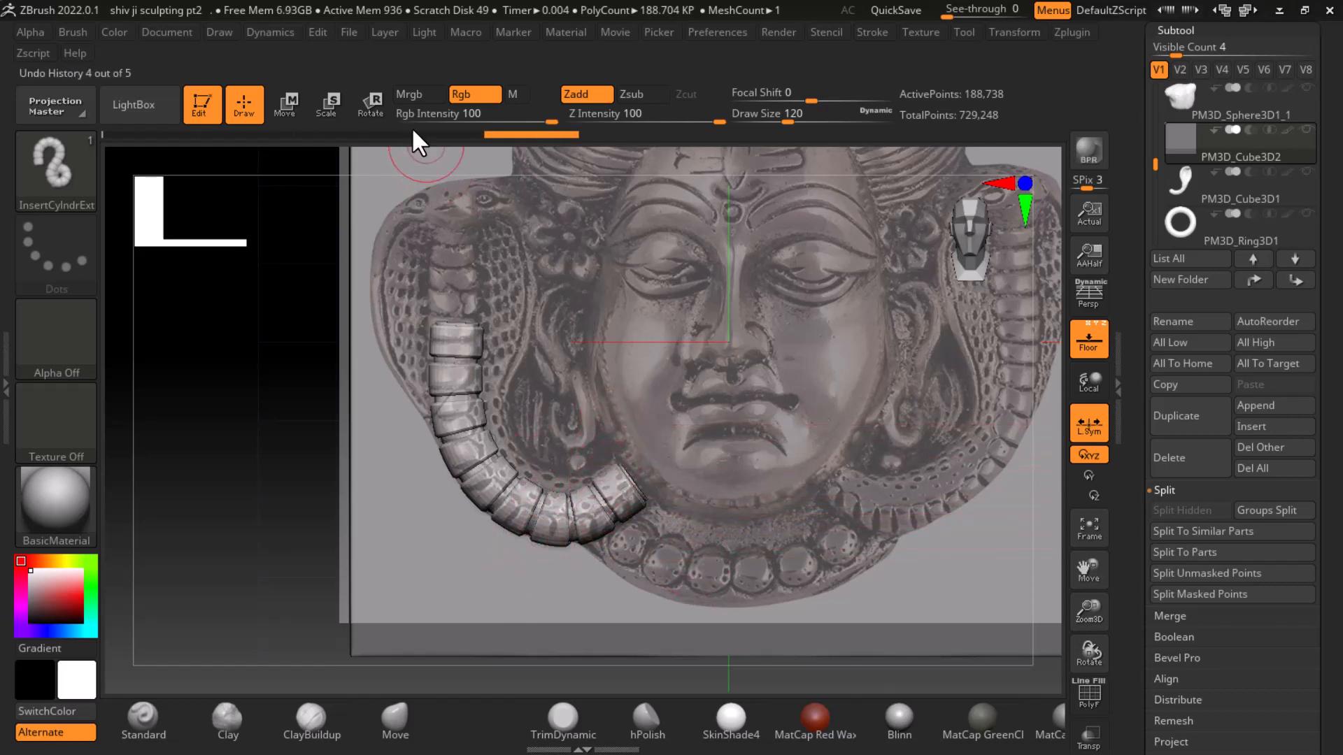
Move the cylinder chain slightly inward along X, scale it up a little and shift it upward over the reference snake's body
{"action": "left_click", "coordinate": [283, 107]}
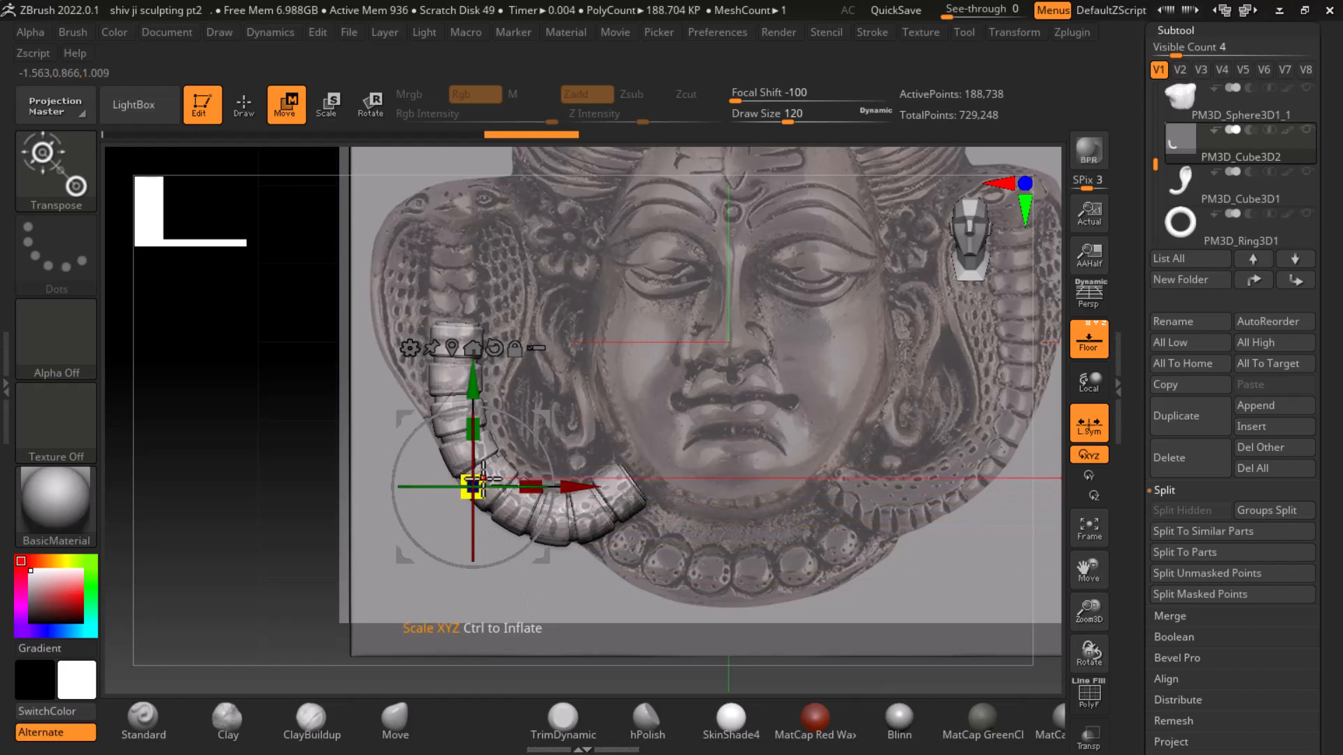
{"action": "left_click_drag", "start_coordinate": [575, 486], "coordinate": [582, 485]}
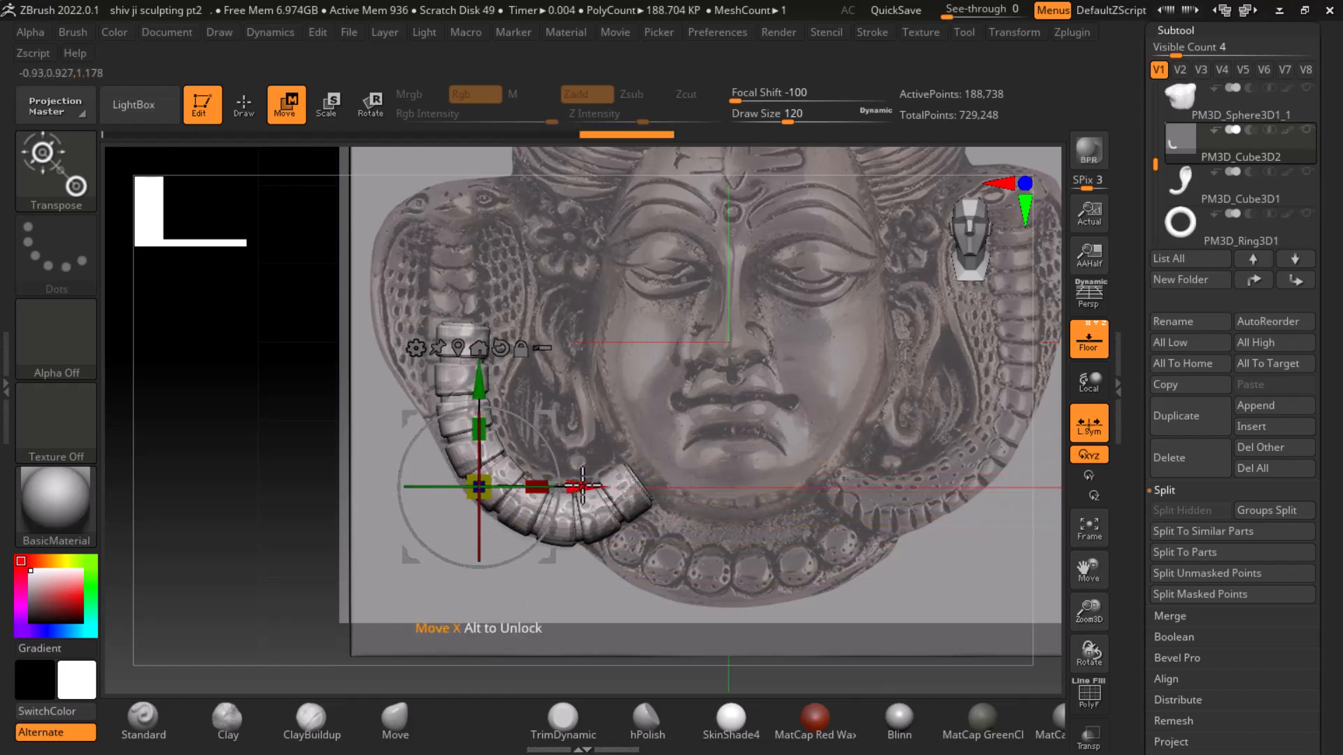
{"action": "mouse_move", "coordinate": [477, 389]}
{"action": "left_mouse_down"}
{"action": "mouse_move", "coordinate": [478, 419]}
{"action": "mouse_move", "coordinate": [478, 390]}
{"action": "left_mouse_up"}
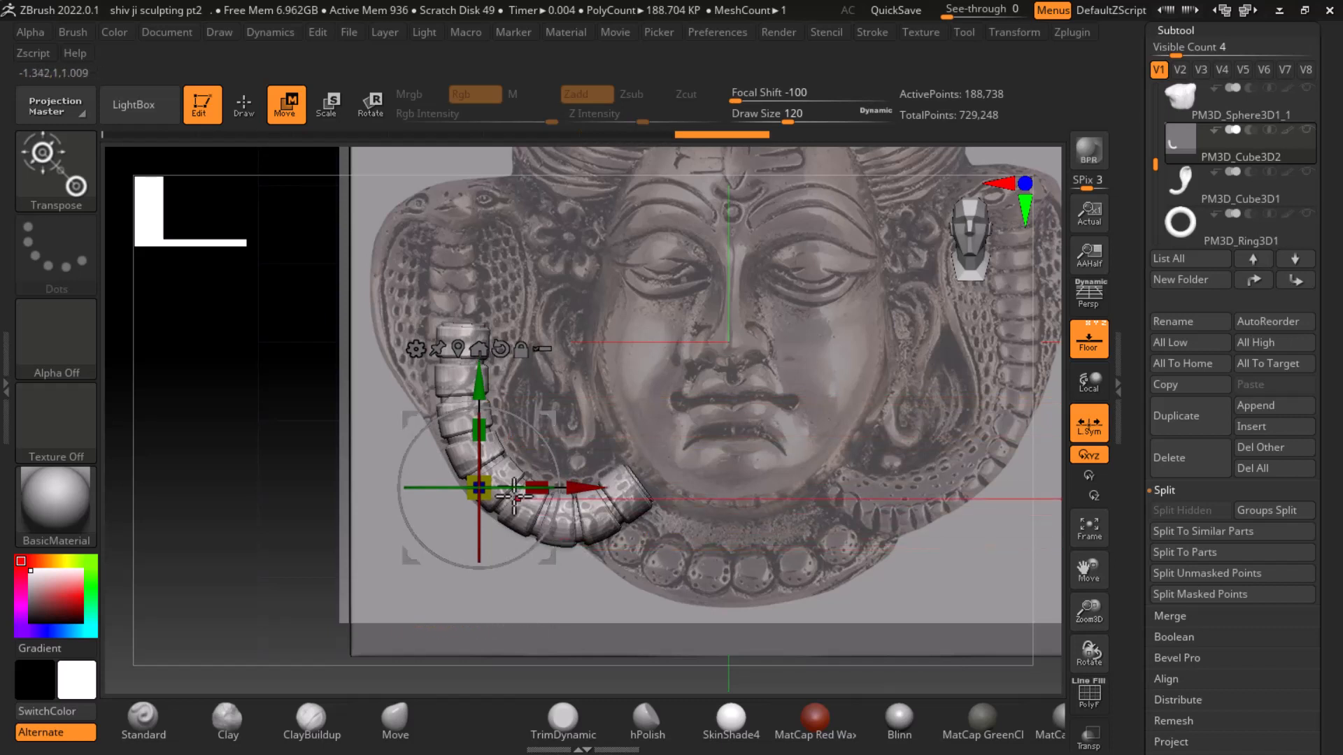
{"action": "left_click_drag", "start_coordinate": [479, 487], "coordinate": [492, 482]}
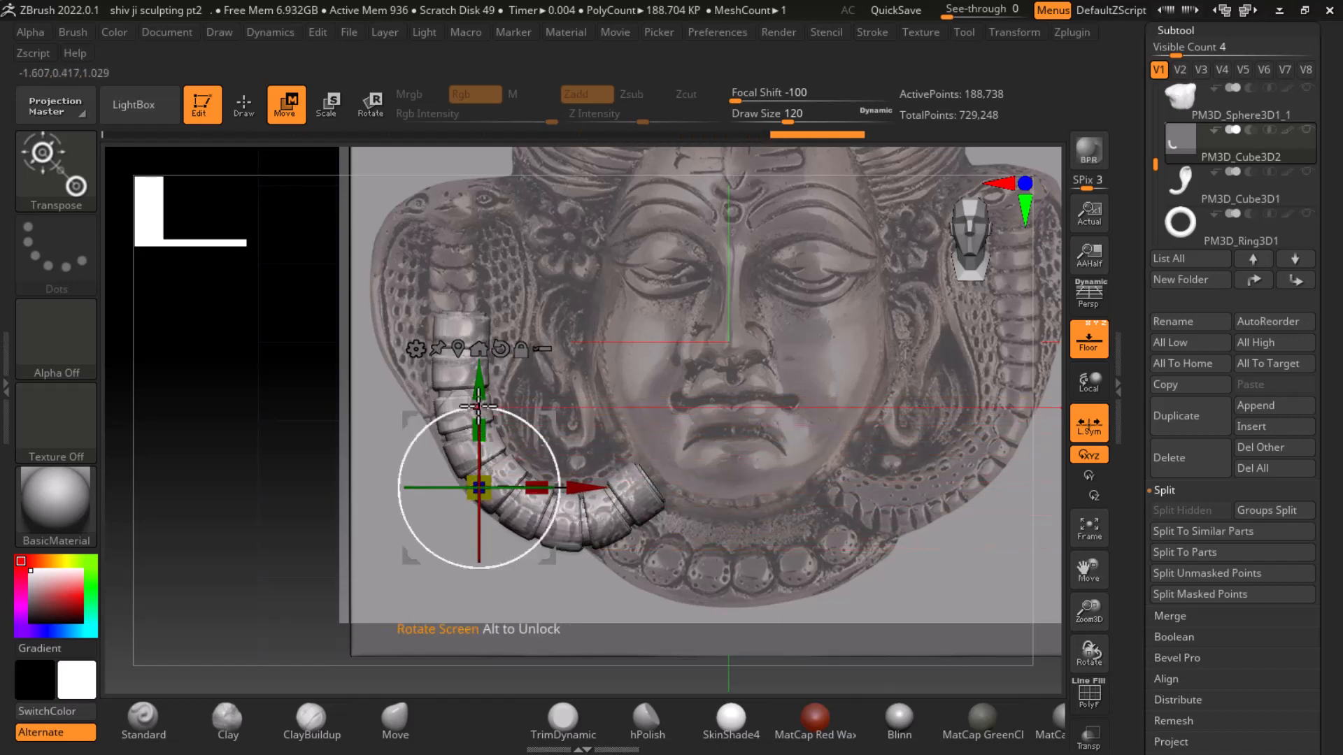
{"action": "left_click_drag", "start_coordinate": [479, 392], "coordinate": [480, 389]}
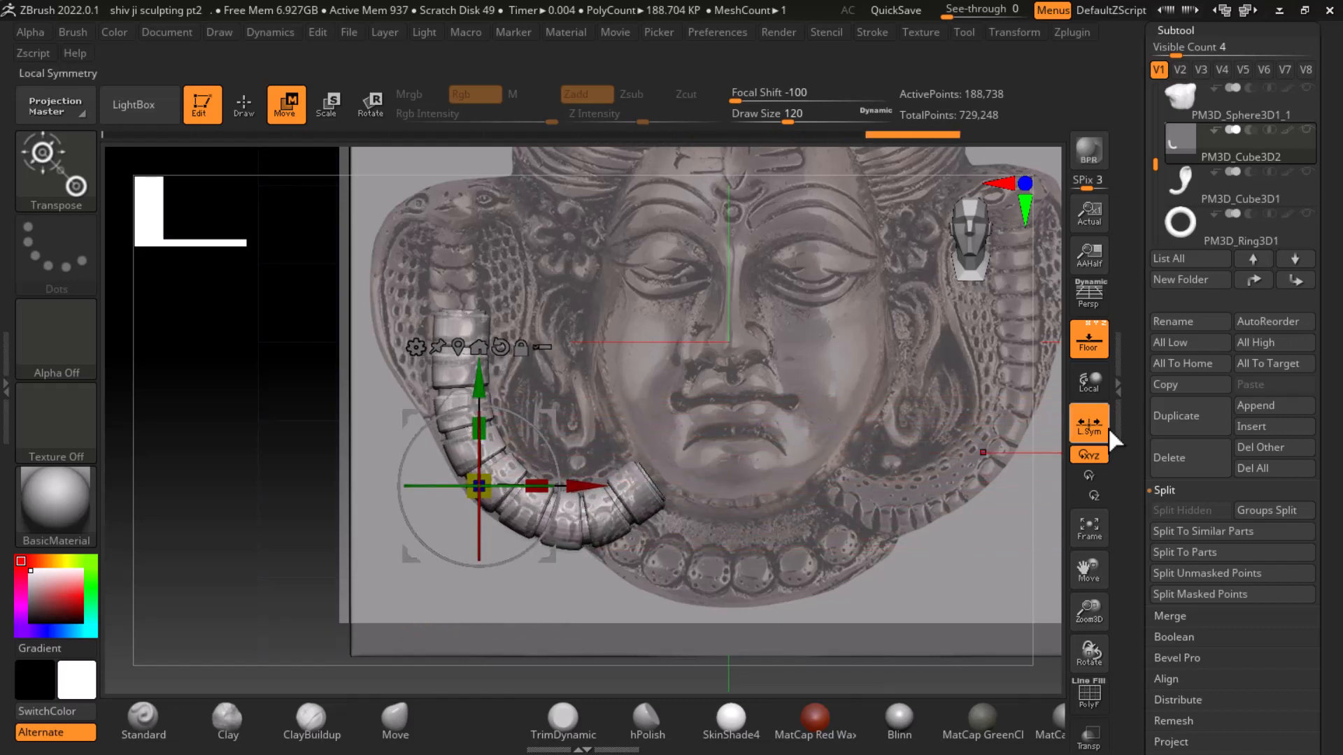
Hide the floor reference, split the cylinder chain off the backing plate into its own subtool and select it
{"action": "left_click", "coordinate": [1083, 354]}
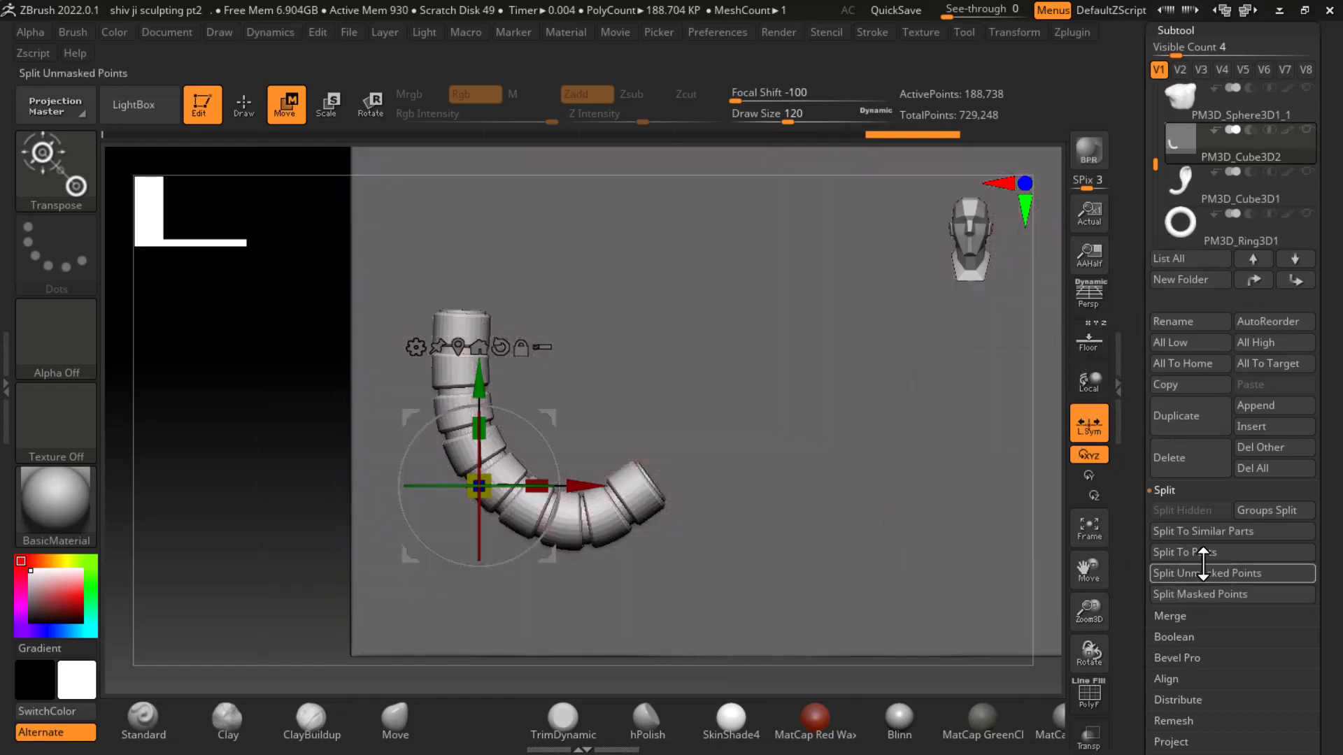
{"action": "left_click", "coordinate": [1188, 531]}
{"action": "left_click", "coordinate": [1031, 569]}
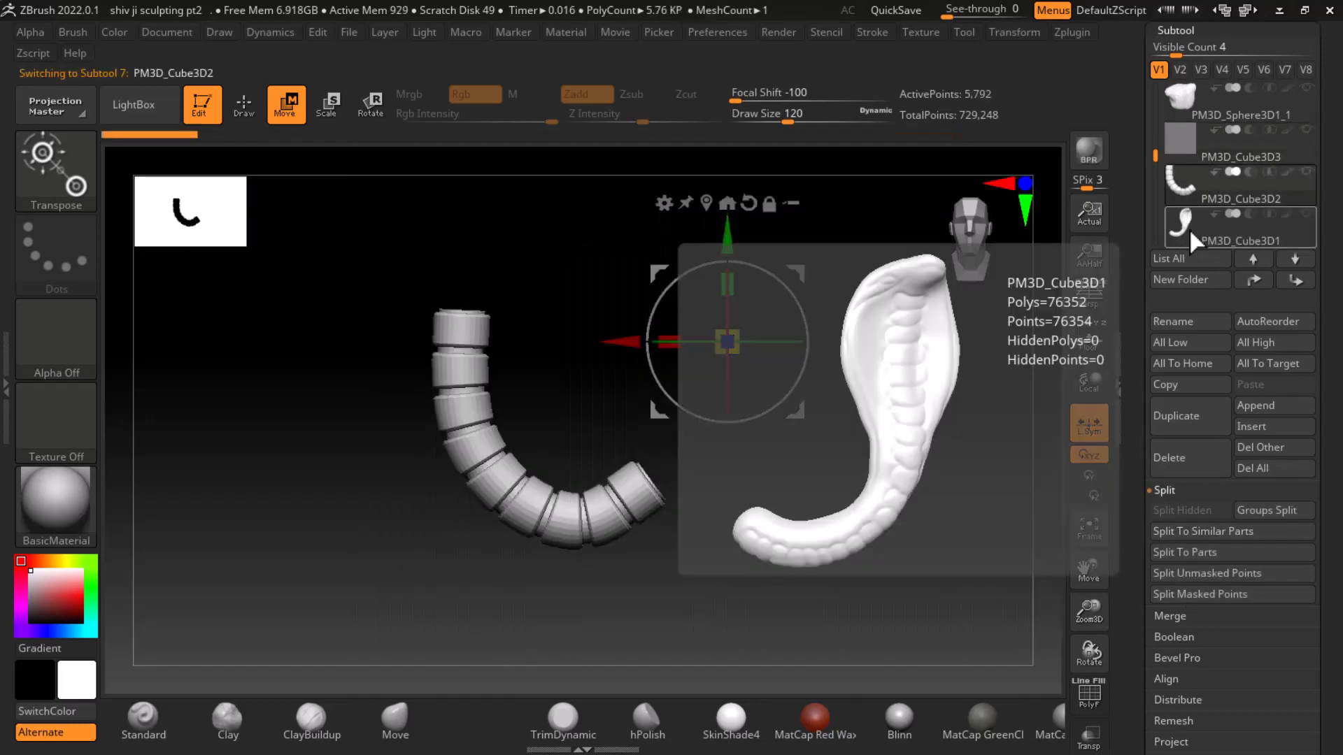
{"action": "left_click", "coordinate": [1192, 189]}
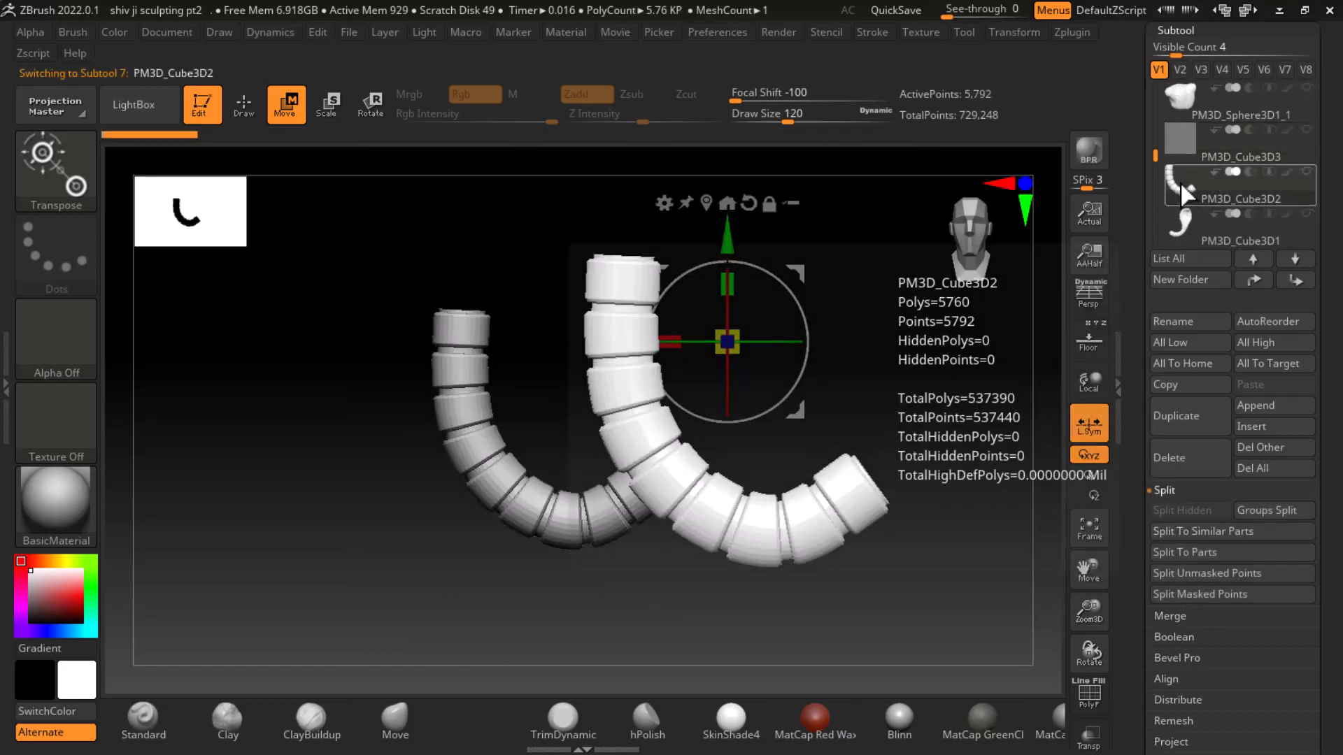
In side view with the other subtools shown, move the cylinder chain forward from the plate and tilt it toward the cobra hood
{"action": "left_click_drag", "start_coordinate": [1034, 389], "coordinate": [966, 556]}
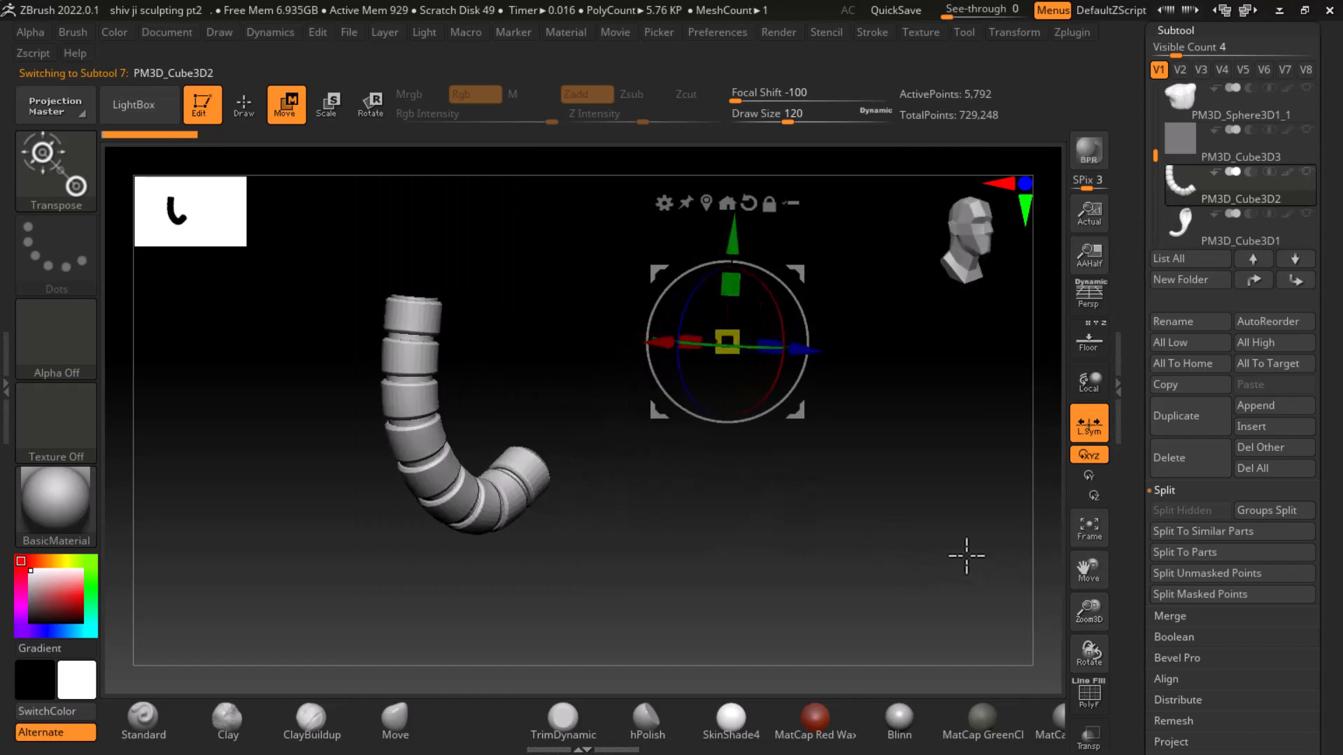
{"action": "left_click_drag", "start_coordinate": [965, 468], "coordinate": [1034, 545]}
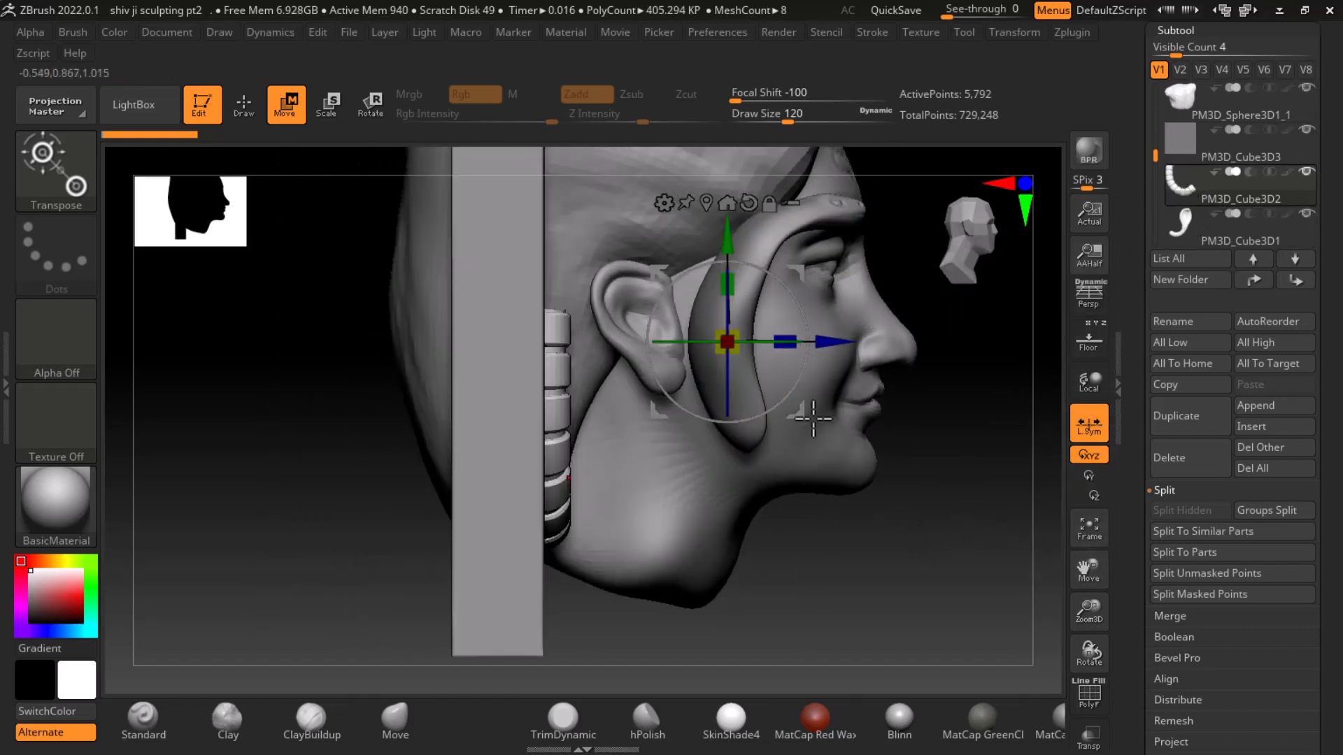
{"action": "left_click_drag", "start_coordinate": [835, 343], "coordinate": [885, 353]}
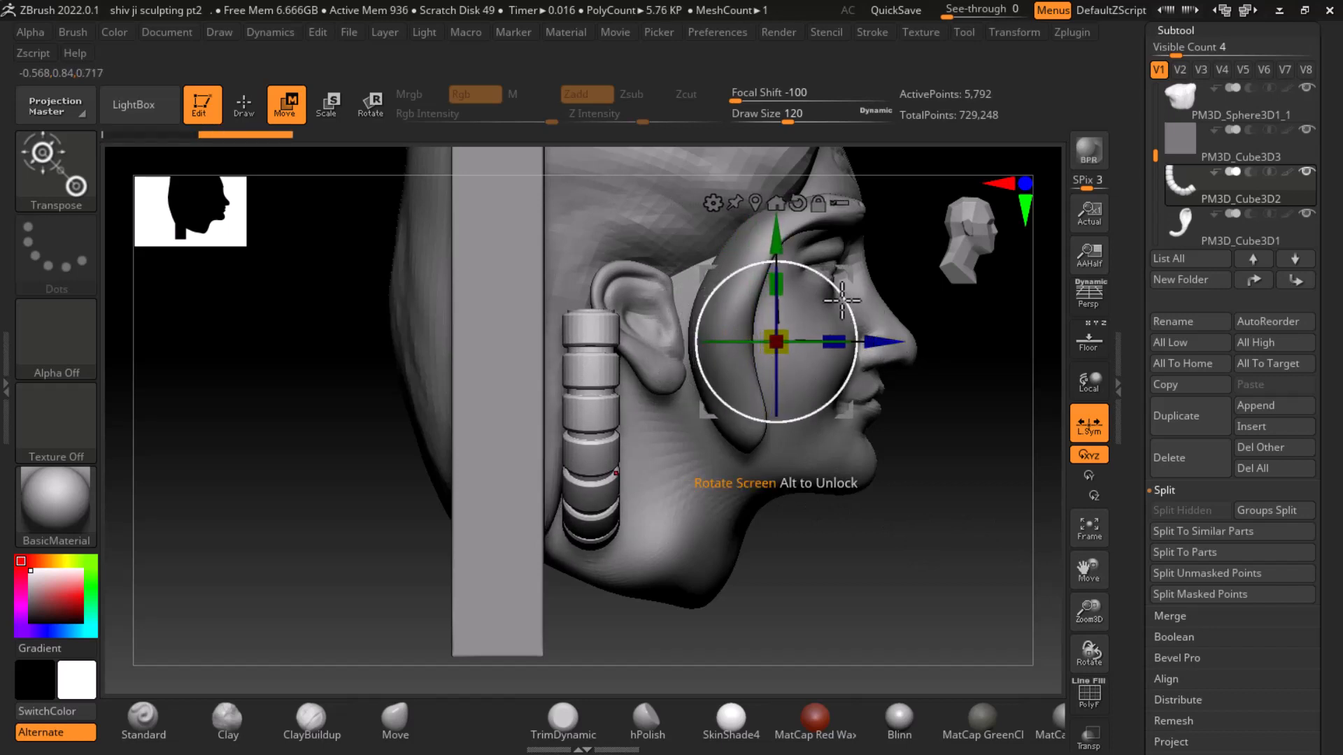
{"action": "left_click_drag", "start_coordinate": [843, 300], "coordinate": [868, 319]}
{"action": "left_click_drag", "start_coordinate": [874, 372], "coordinate": [960, 427]}
{"action": "left_click_drag", "start_coordinate": [879, 316], "coordinate": [863, 371]}
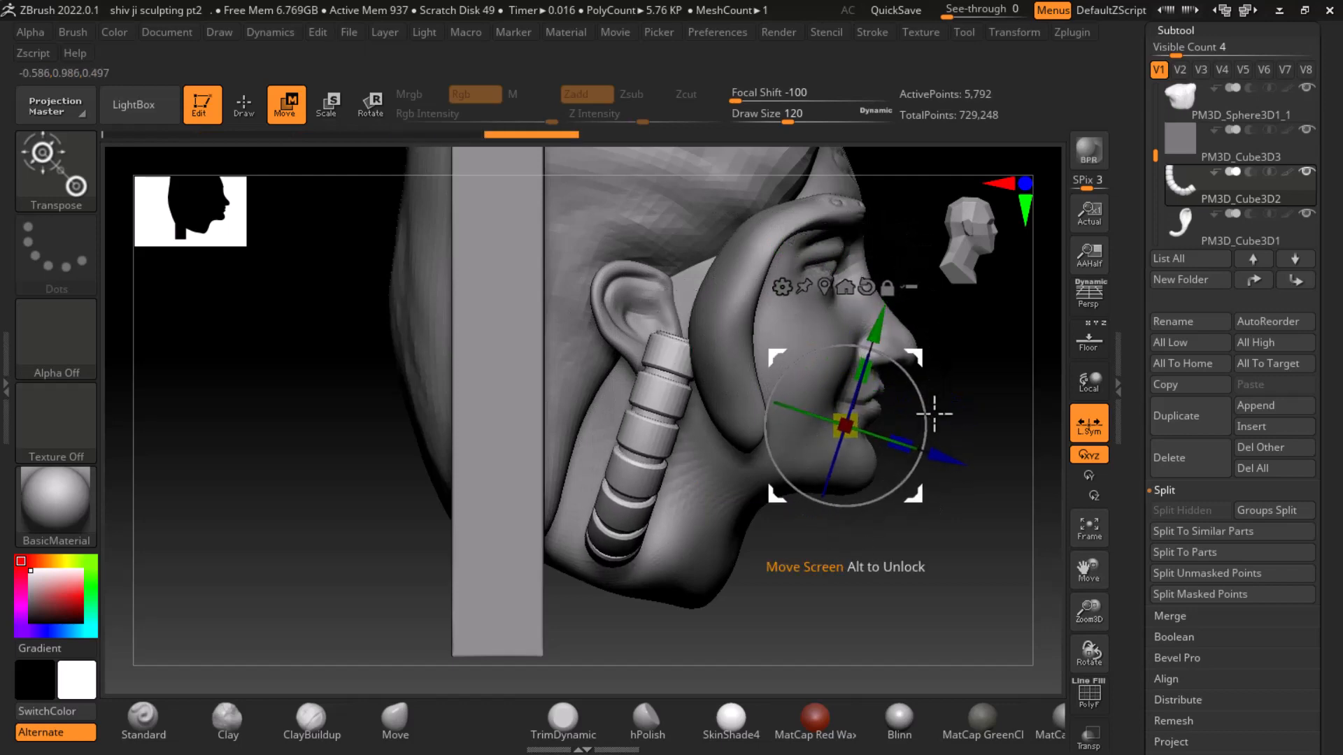
In side view, move the cylinder chain further forward along Z toward the cobra hood and check its placement from the front
{"action": "left_click_drag", "start_coordinate": [948, 458], "coordinate": [966, 465]}
{"action": "left_click_drag", "start_coordinate": [982, 559], "coordinate": [776, 601]}
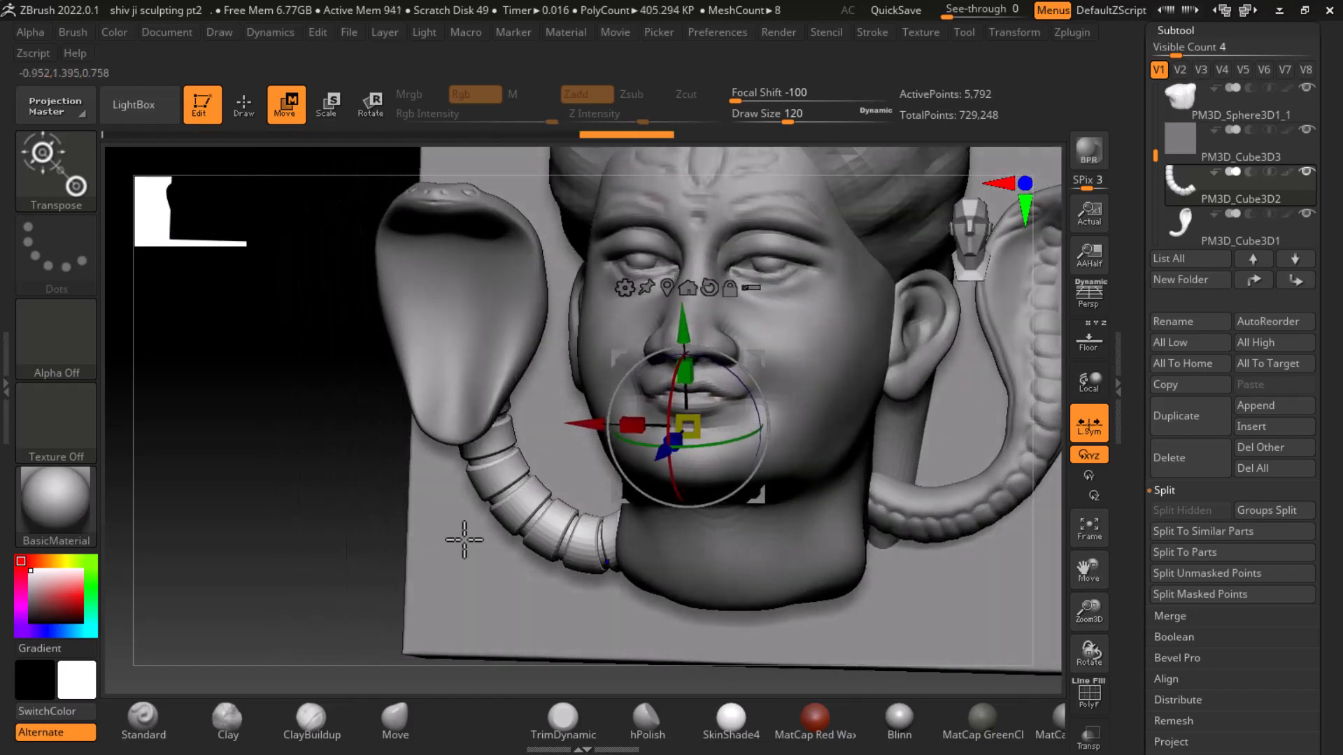
{"action": "left_click_drag", "start_coordinate": [302, 458], "coordinate": [1005, 674], "text": "shift"}
{"action": "left_click_drag", "start_coordinate": [967, 461], "coordinate": [998, 476]}
{"action": "left_click_drag", "start_coordinate": [984, 636], "coordinate": [305, 439]}
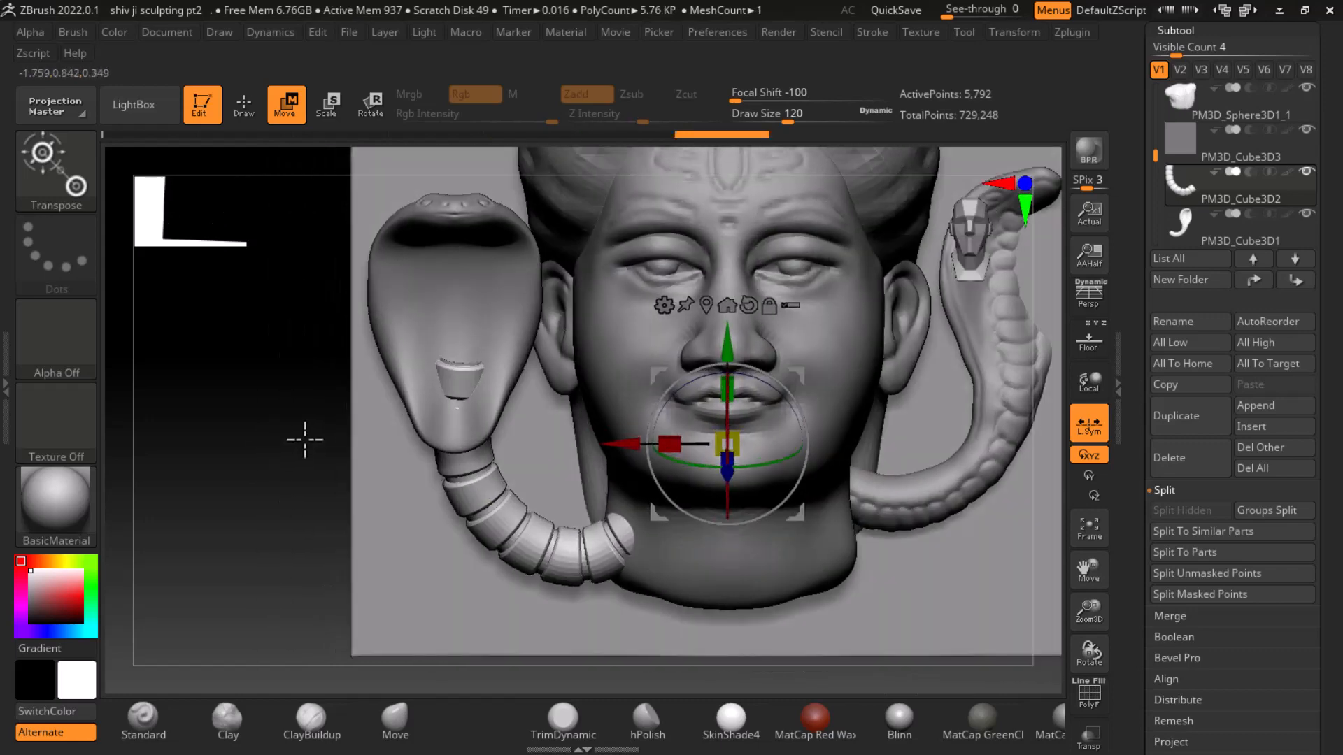
Show the floor reference, raise the cylinder chain along Y over the reference snake's body and hide the reference
{"action": "left_click", "coordinate": [1088, 351]}
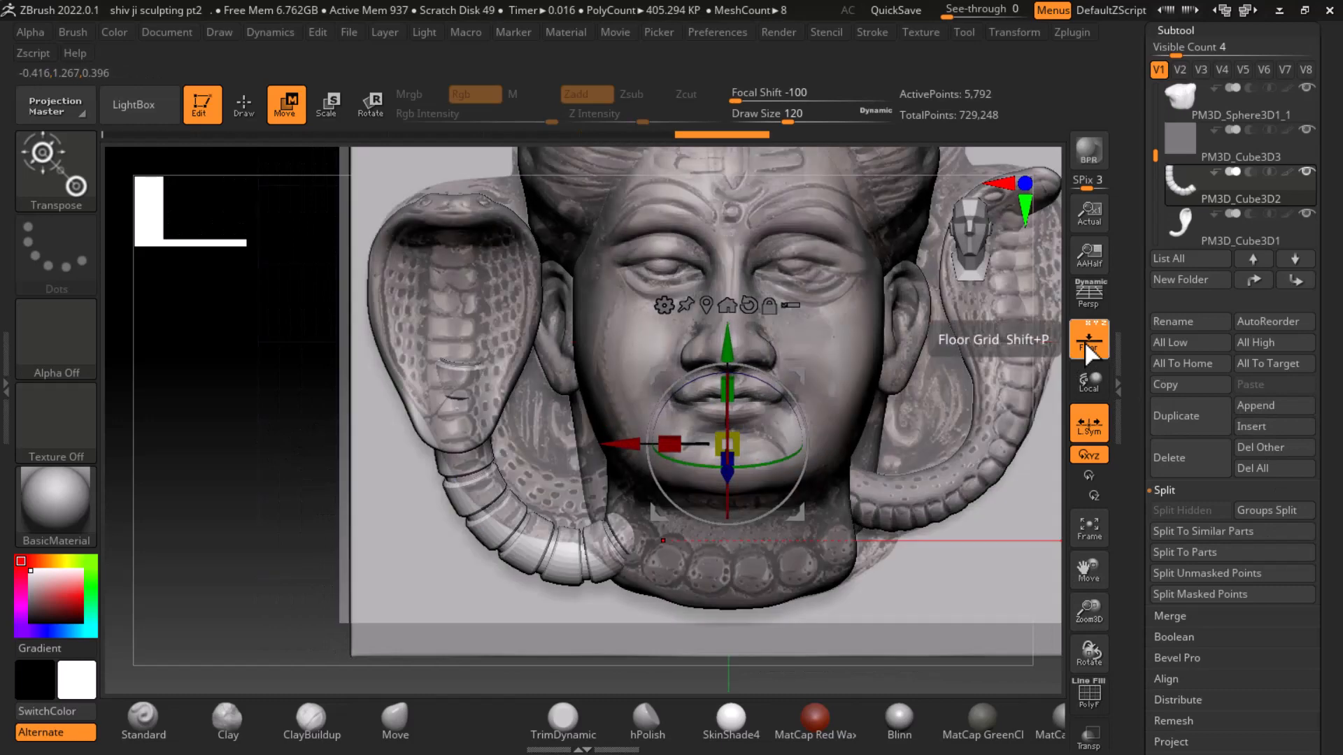
{"action": "left_click_drag", "start_coordinate": [727, 348], "coordinate": [728, 311]}
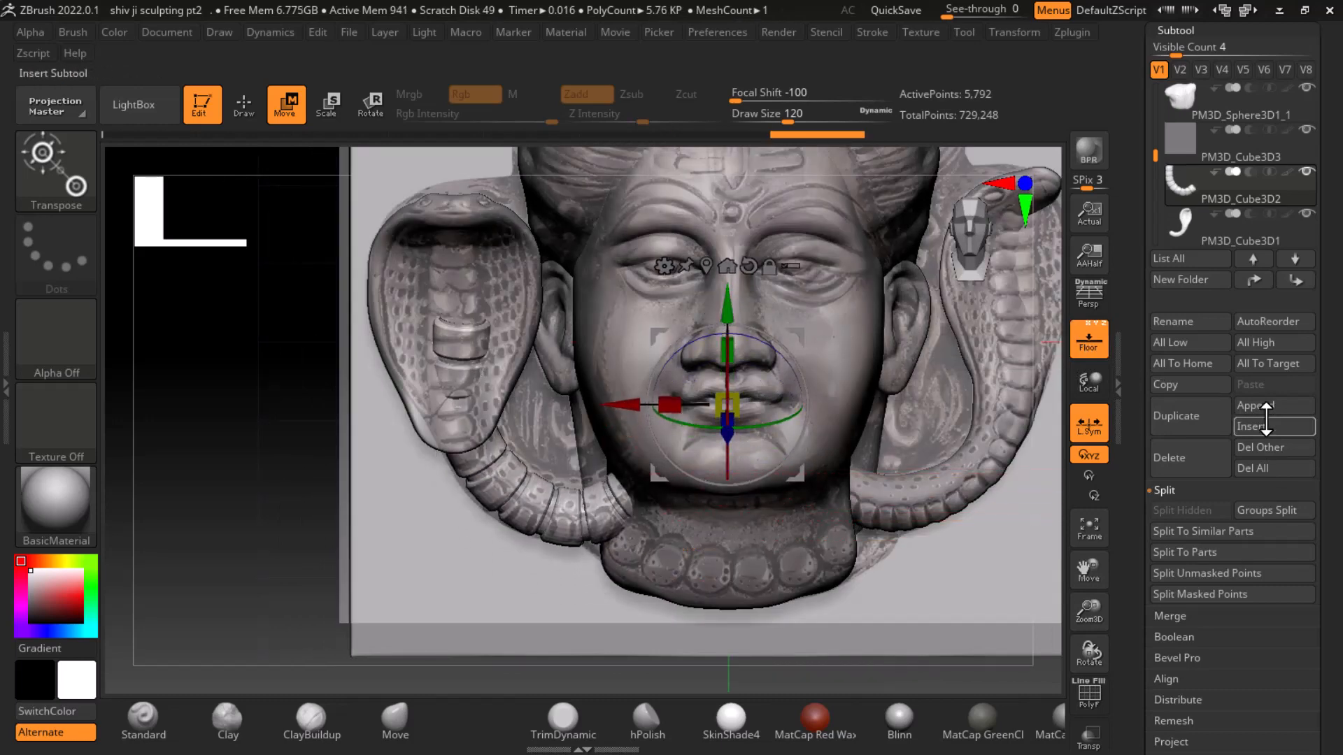
{"action": "left_click", "coordinate": [1089, 350]}
In side view, reduce the cylinder chain's tilt and shift it slightly back along Z toward the plate
{"action": "left_click_drag", "start_coordinate": [292, 426], "coordinate": [369, 444], "text": "shift"}
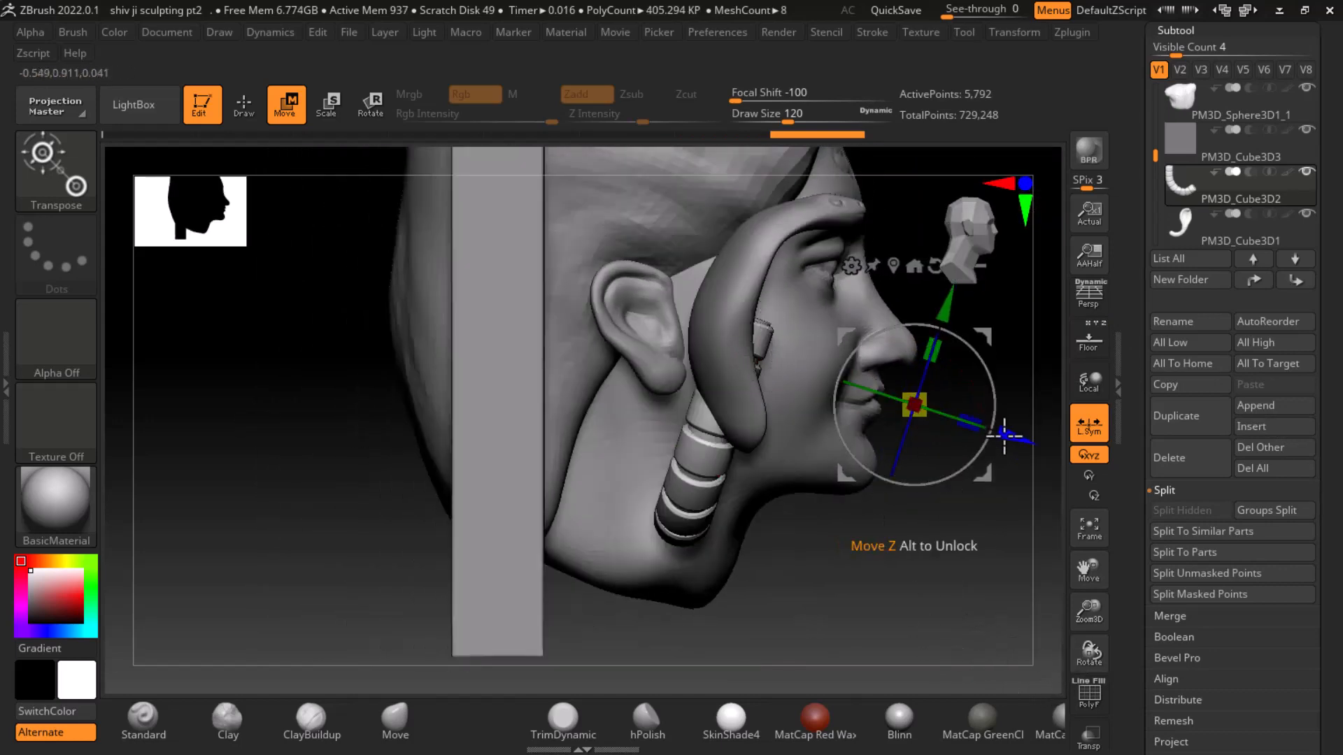
{"action": "left_click_drag", "start_coordinate": [998, 384], "coordinate": [1004, 429]}
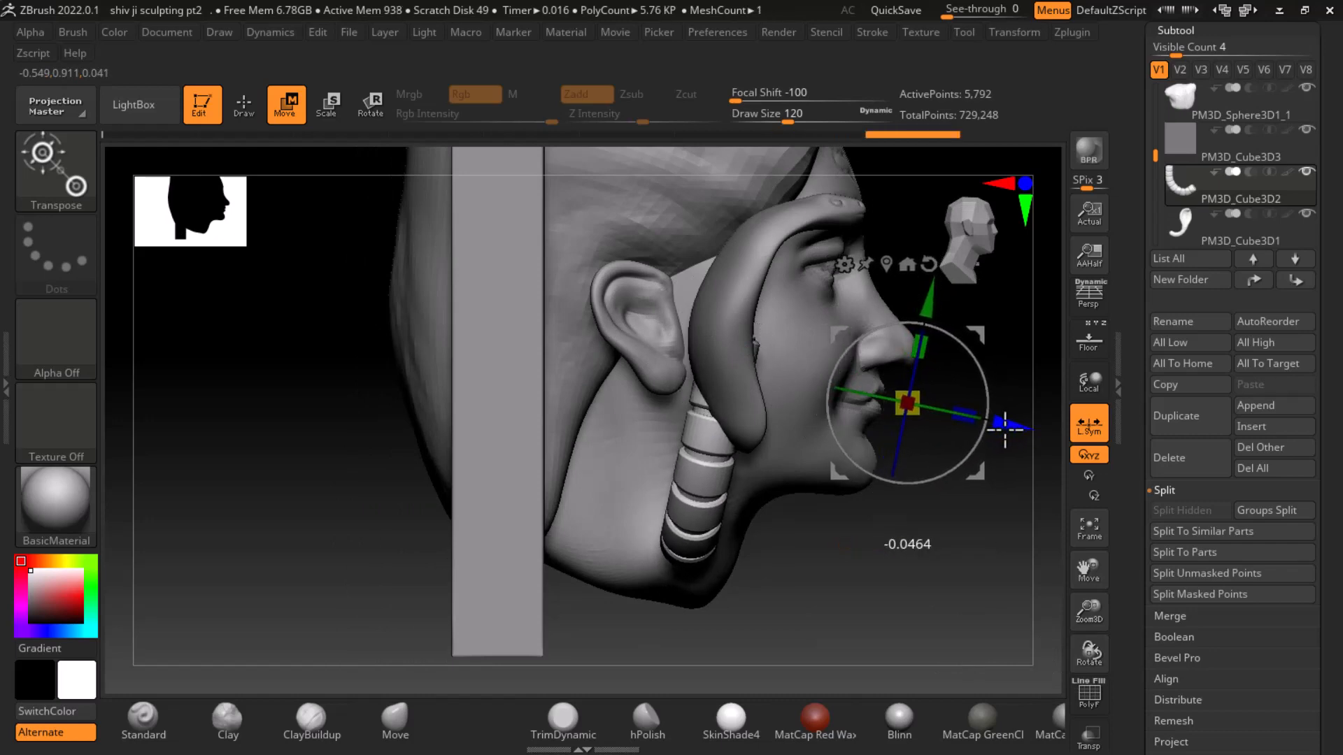
{"action": "left_click_drag", "start_coordinate": [975, 587], "coordinate": [875, 599], "text": "shift"}
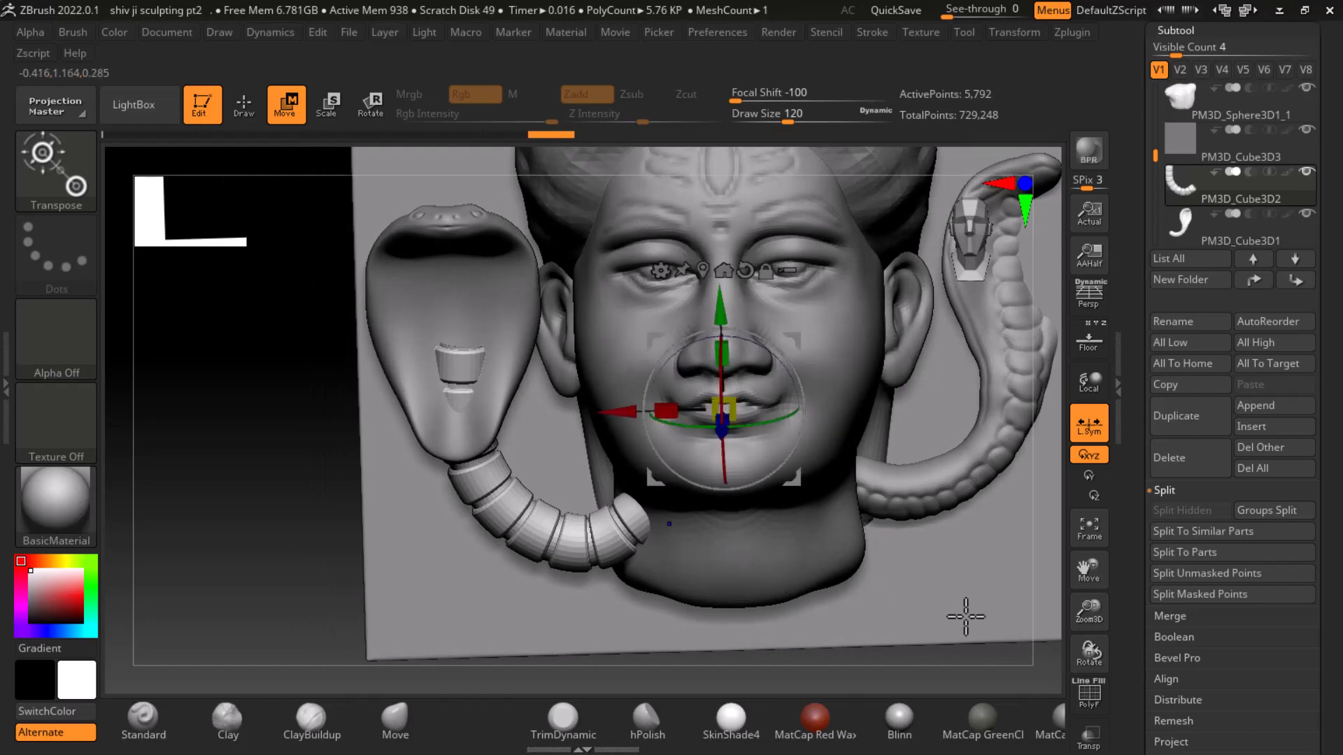
Realign the cylinder chain's height with the snake body in the floor reference, leaving the reference hidden
{"action": "left_click", "coordinate": [1088, 341]}
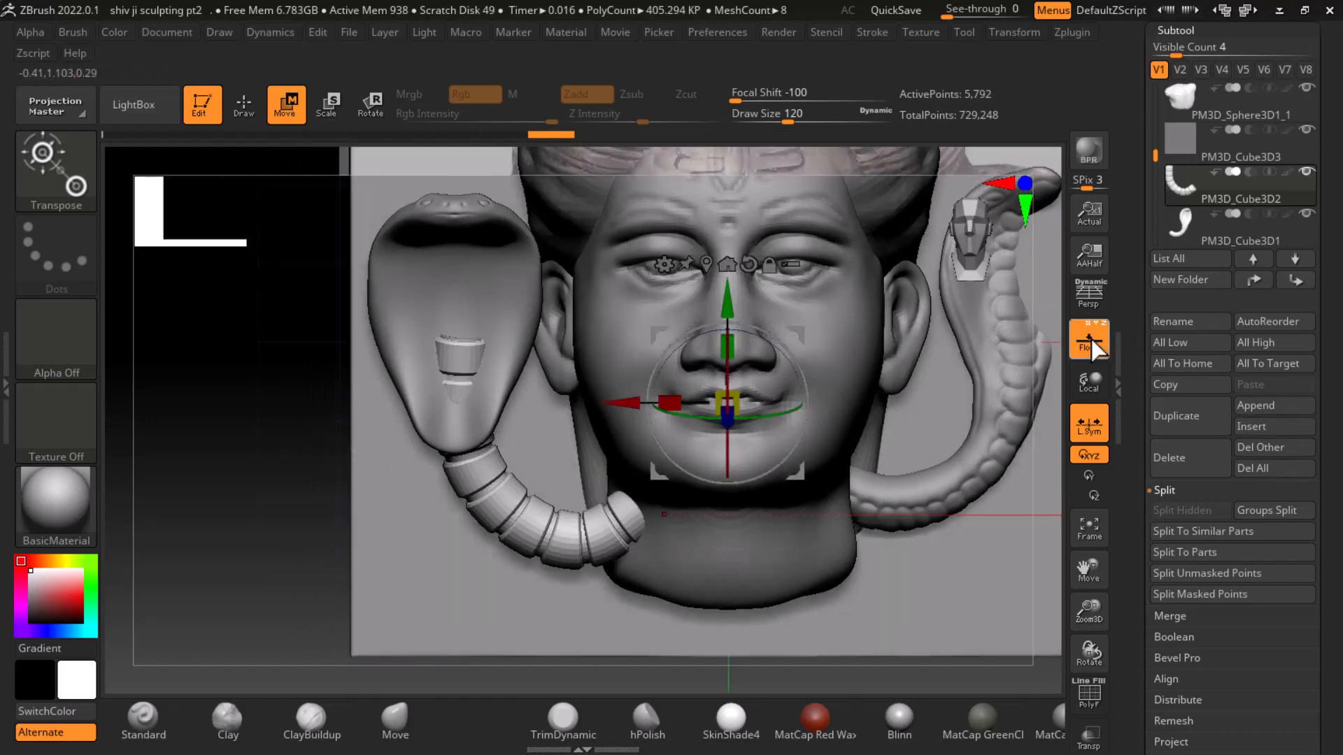
{"action": "left_click_drag", "start_coordinate": [727, 302], "coordinate": [728, 283]}
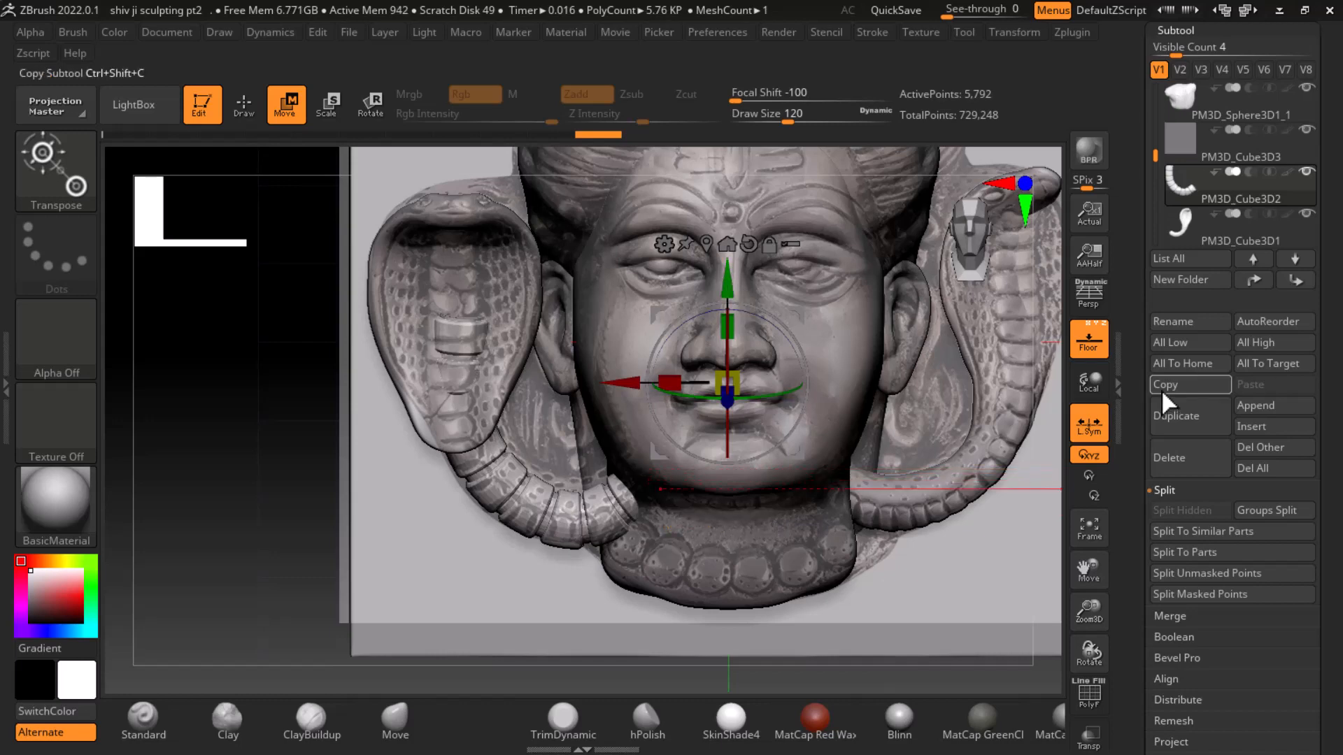
{"action": "left_click", "coordinate": [1099, 337]}
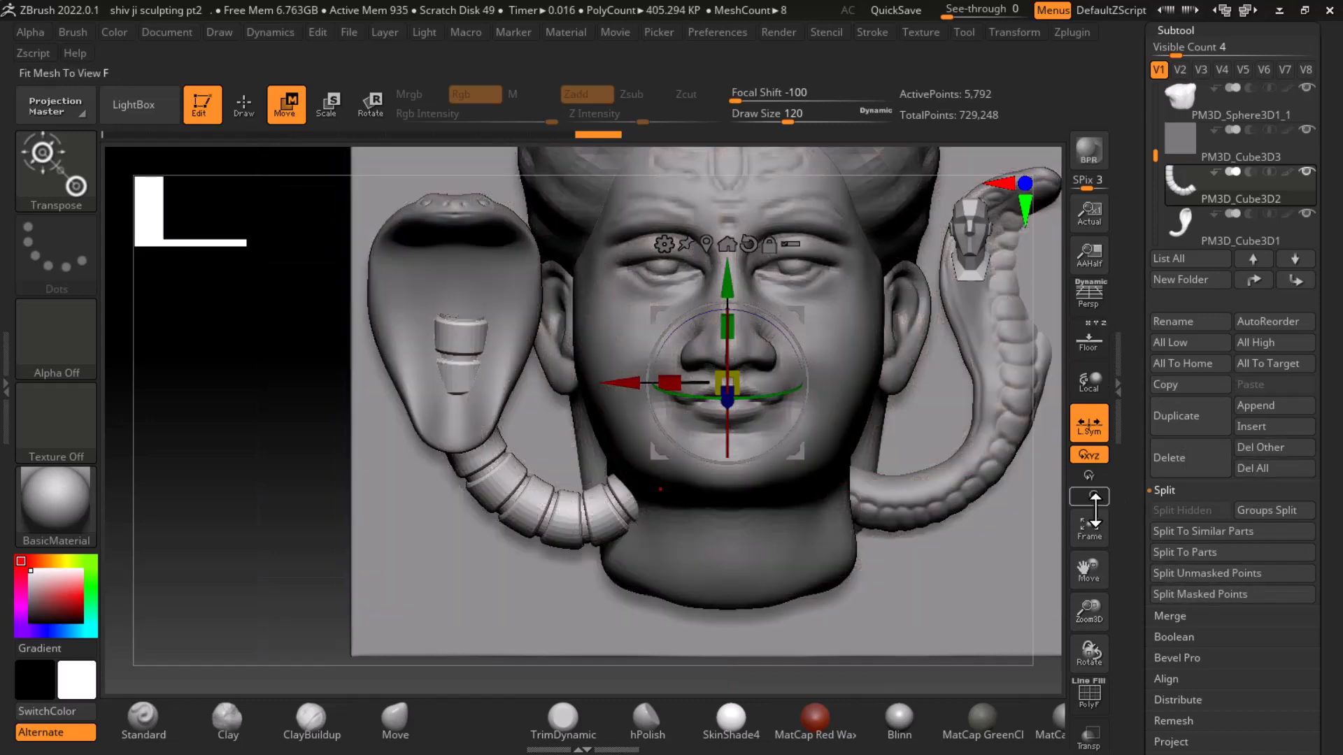
Isolate the cylinder chain subtool, fuse its segments with DynaMesh at resolution 128 and turn DynaMesh off
{"action": "left_click", "coordinate": [1179, 191]}
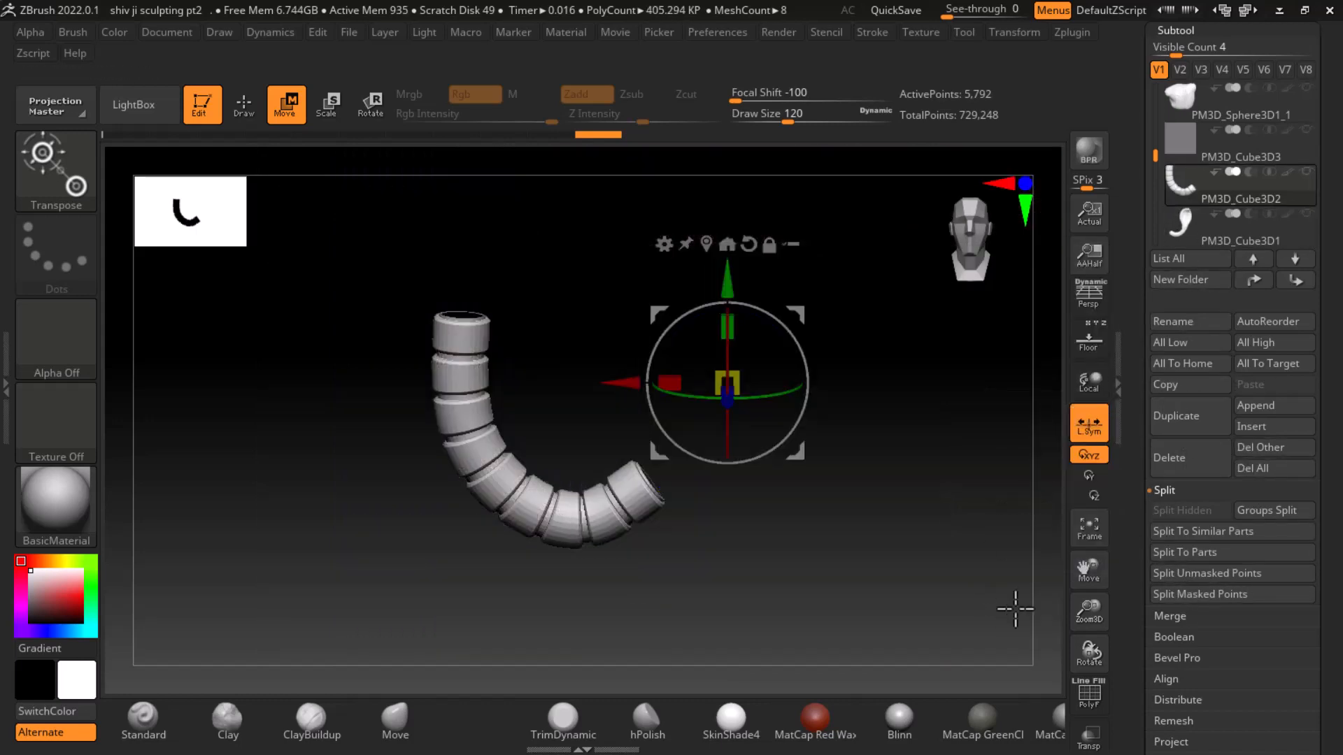
{"action": "scroll", "coordinate": [1133, 573], "scroll_direction": "down", "scroll_amount": 3}
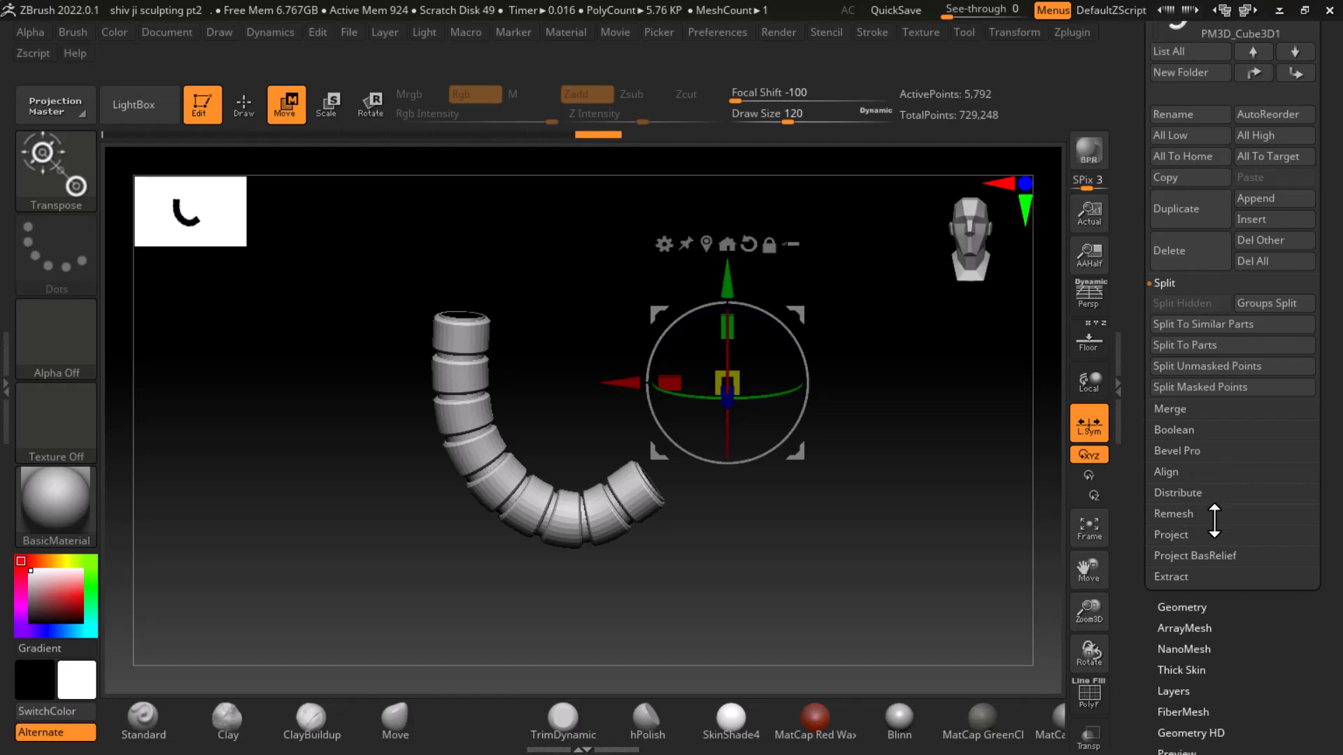
{"action": "left_click", "coordinate": [1195, 607]}
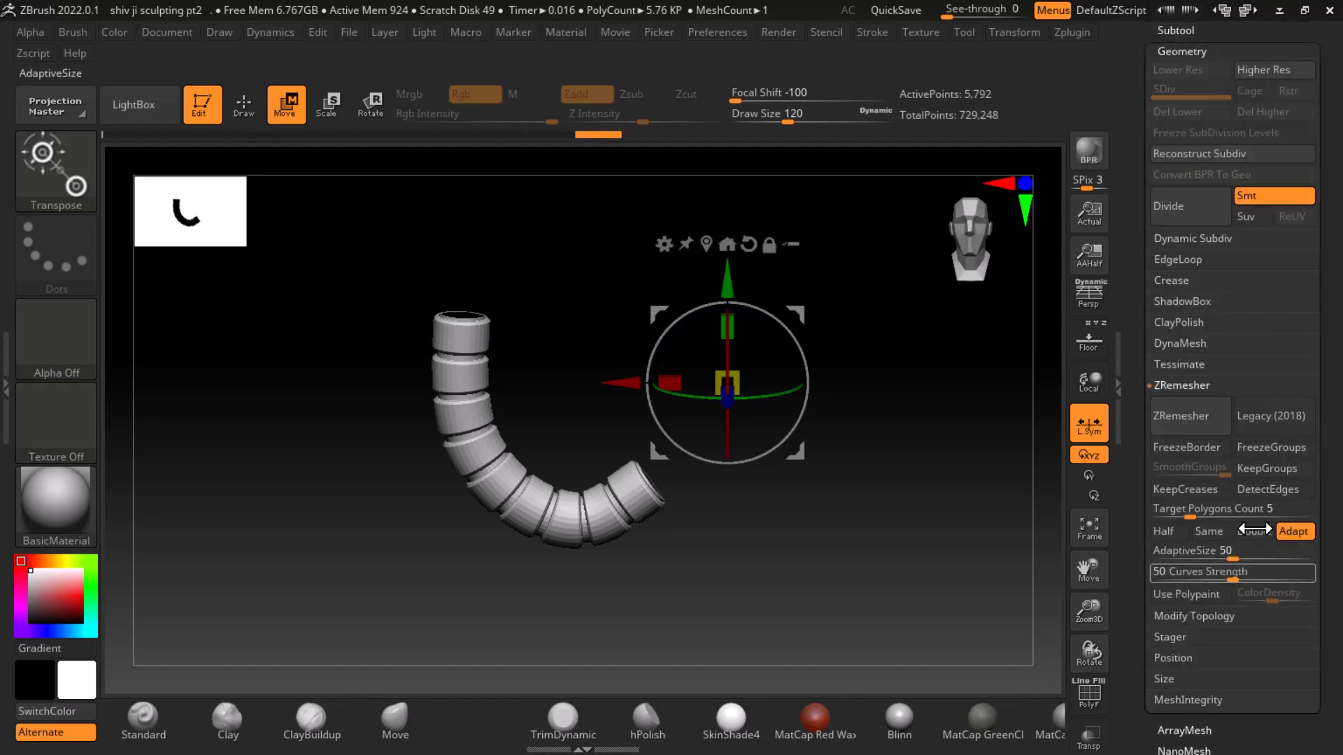
{"action": "left_click", "coordinate": [1195, 385]}
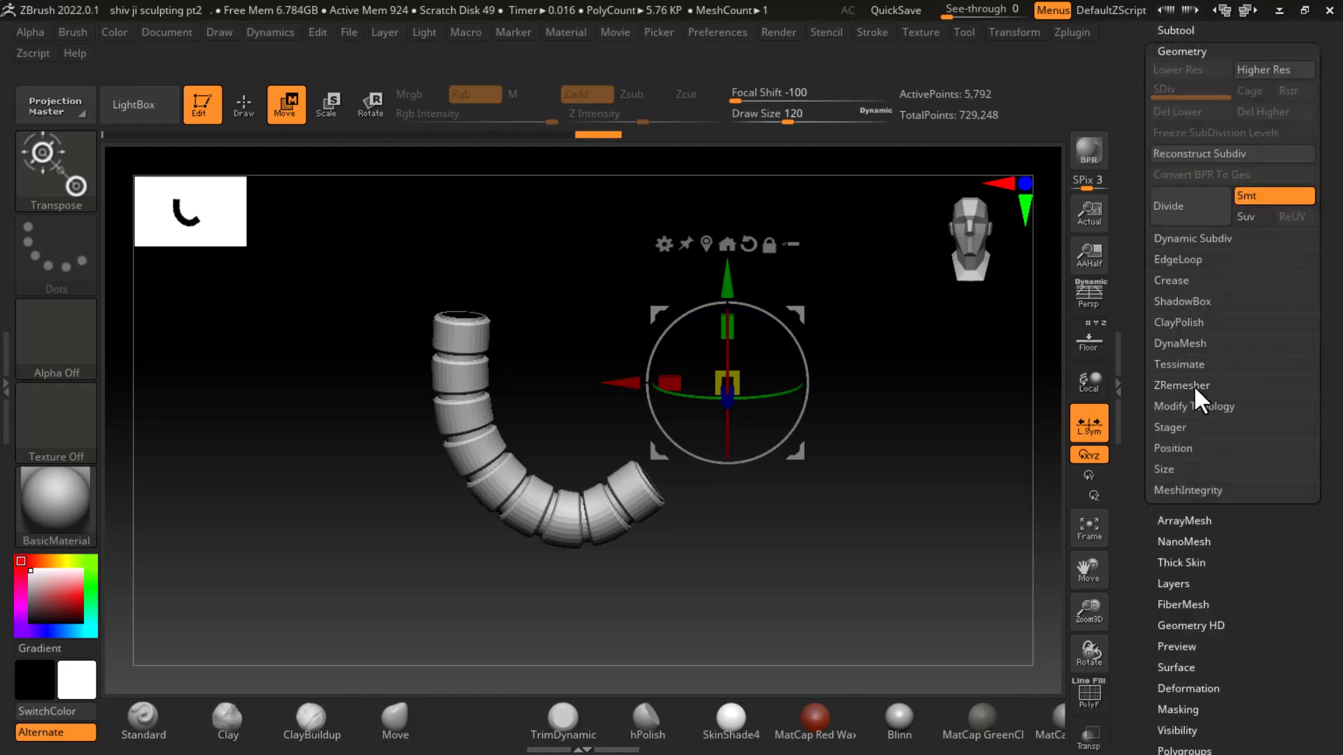
{"action": "left_click", "coordinate": [1189, 345]}
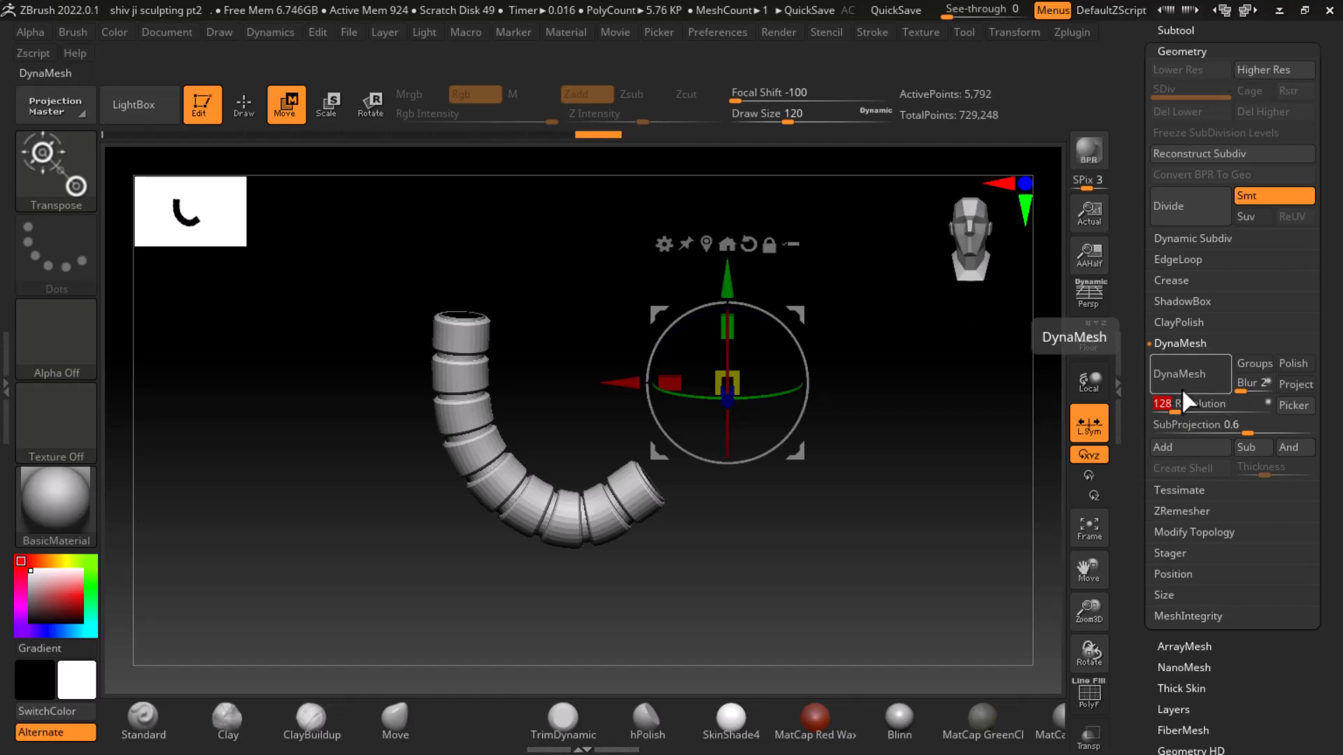
{"action": "left_click", "coordinate": [1181, 385]}
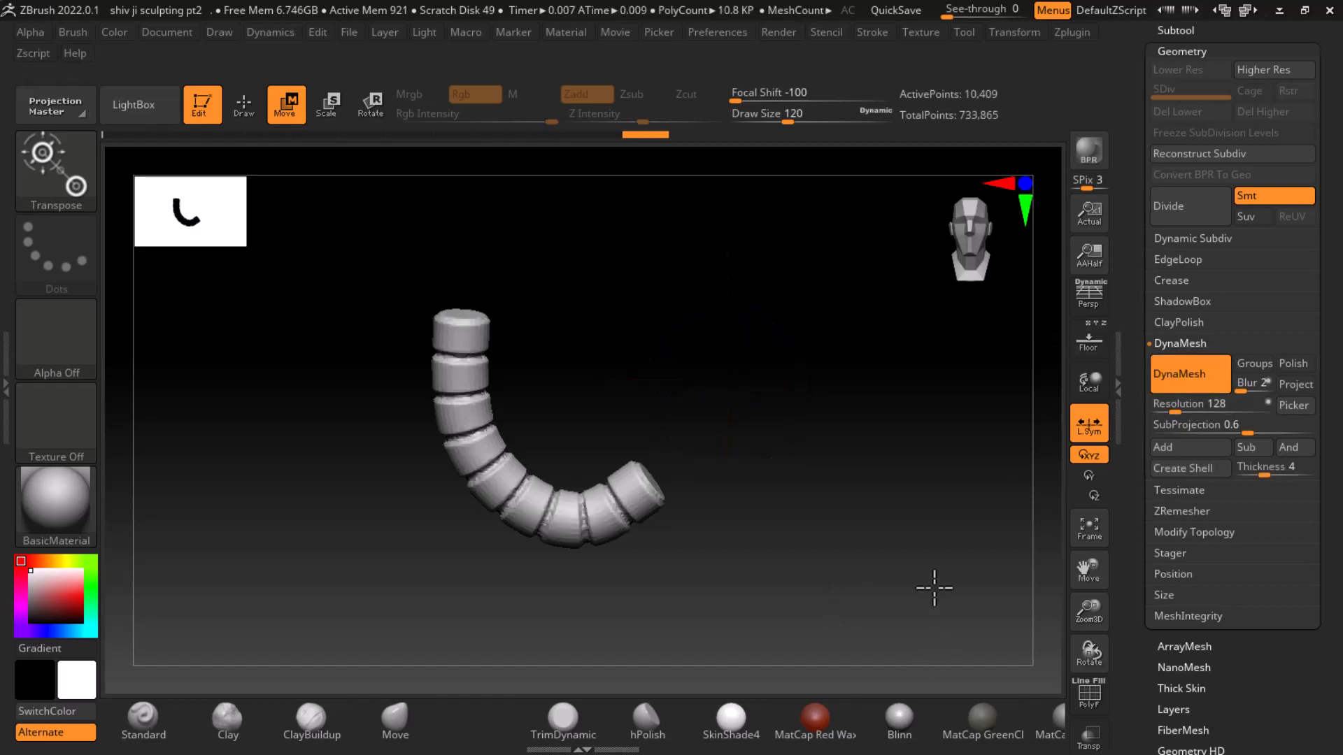
{"action": "left_click", "coordinate": [1184, 385]}
Smooth the front grooves between the fused cylinder segments along the whole snake body
{"action": "left_click", "coordinate": [238, 105]}
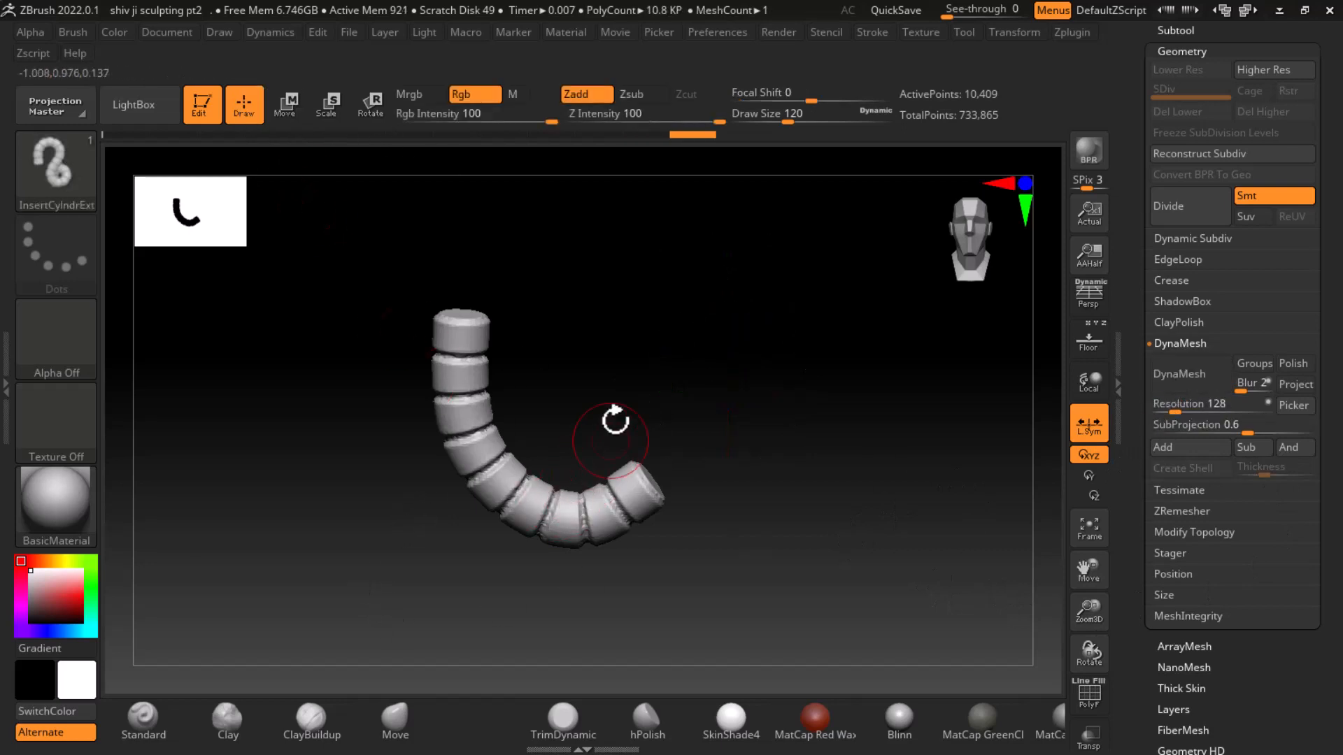
{"action": "mouse_move", "coordinate": [611, 386]}
{"action": "right_mouse_down", "text": "ctrl"}
{"action": "mouse_move", "coordinate": [639, 421]}
{"action": "mouse_move", "coordinate": [608, 467]}
{"action": "right_mouse_up", "text": "ctrl"}
{"action": "key", "text": "shift"}
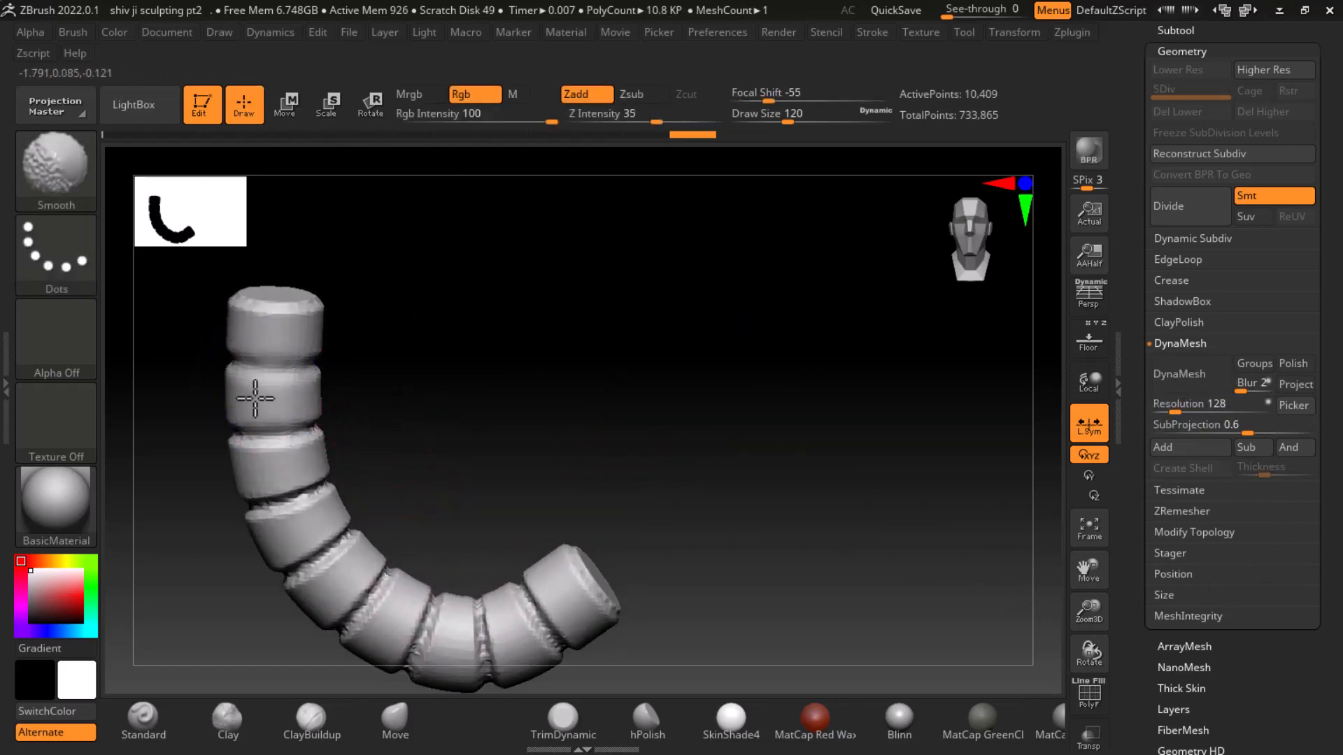
{"action": "left_click_drag", "start_coordinate": [276, 487], "coordinate": [266, 465], "text": "shift"}
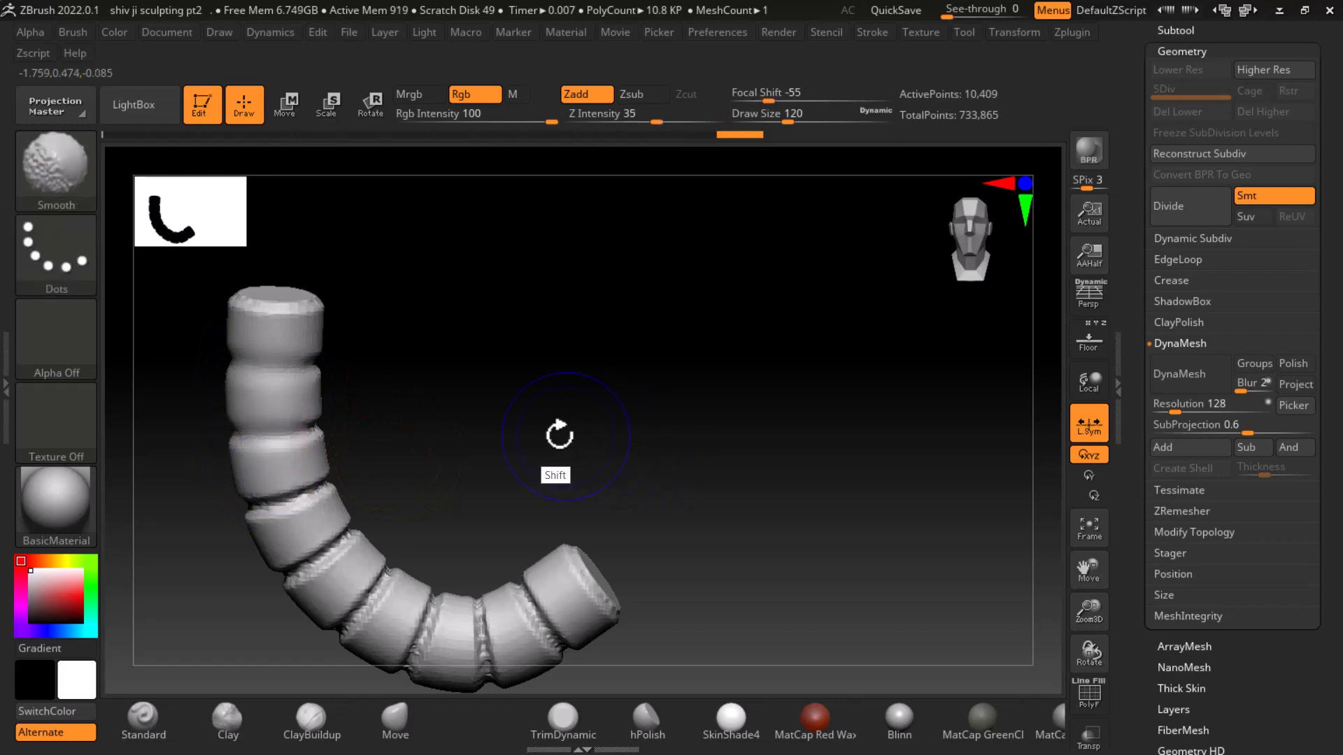
{"action": "mouse_move", "coordinate": [265, 404]}
{"action": "left_mouse_down", "text": "shift"}
{"action": "mouse_move", "coordinate": [272, 534]}
{"action": "mouse_move", "coordinate": [339, 594]}
{"action": "mouse_move", "coordinate": [434, 641]}
{"action": "mouse_move", "coordinate": [563, 608]}
{"action": "mouse_move", "coordinate": [390, 620]}
{"action": "left_mouse_up", "text": "shift"}
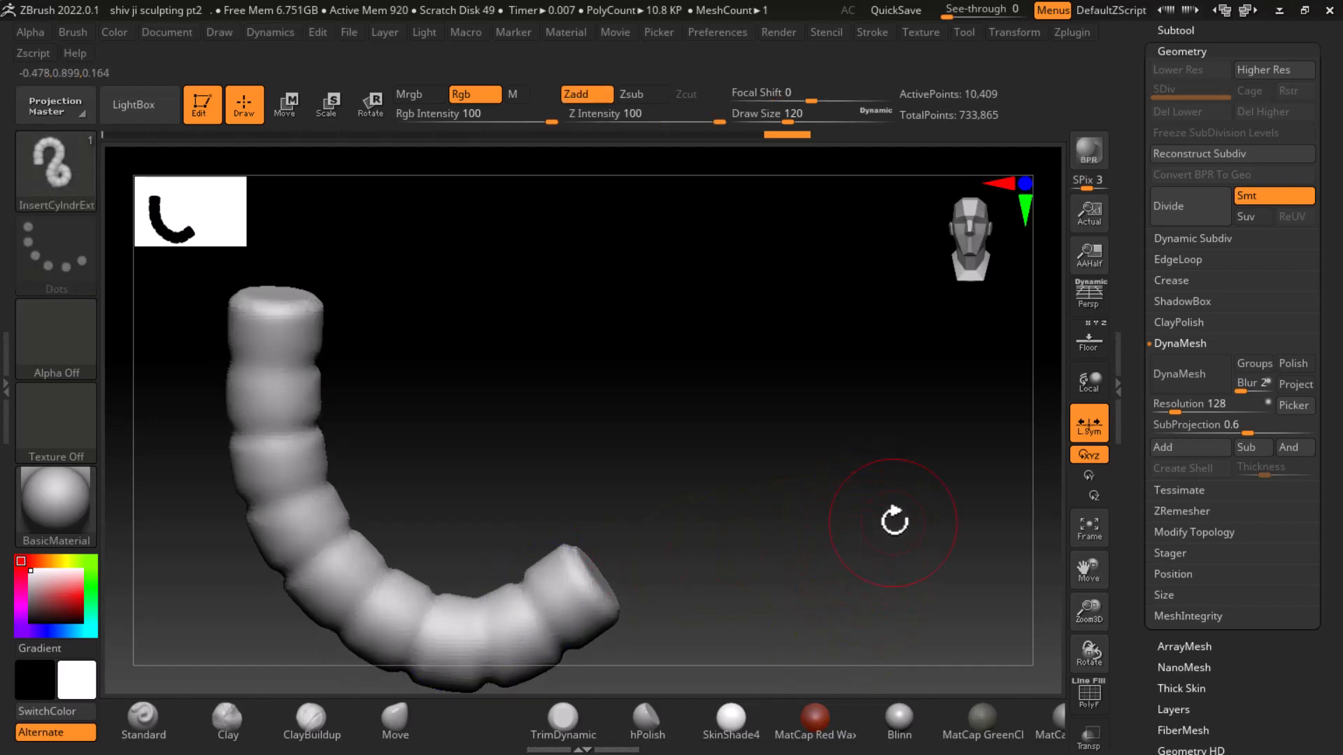
DynaMesh the snake body again and smooth the remaining segment grooves on its front and back
{"action": "left_click", "coordinate": [1182, 373]}
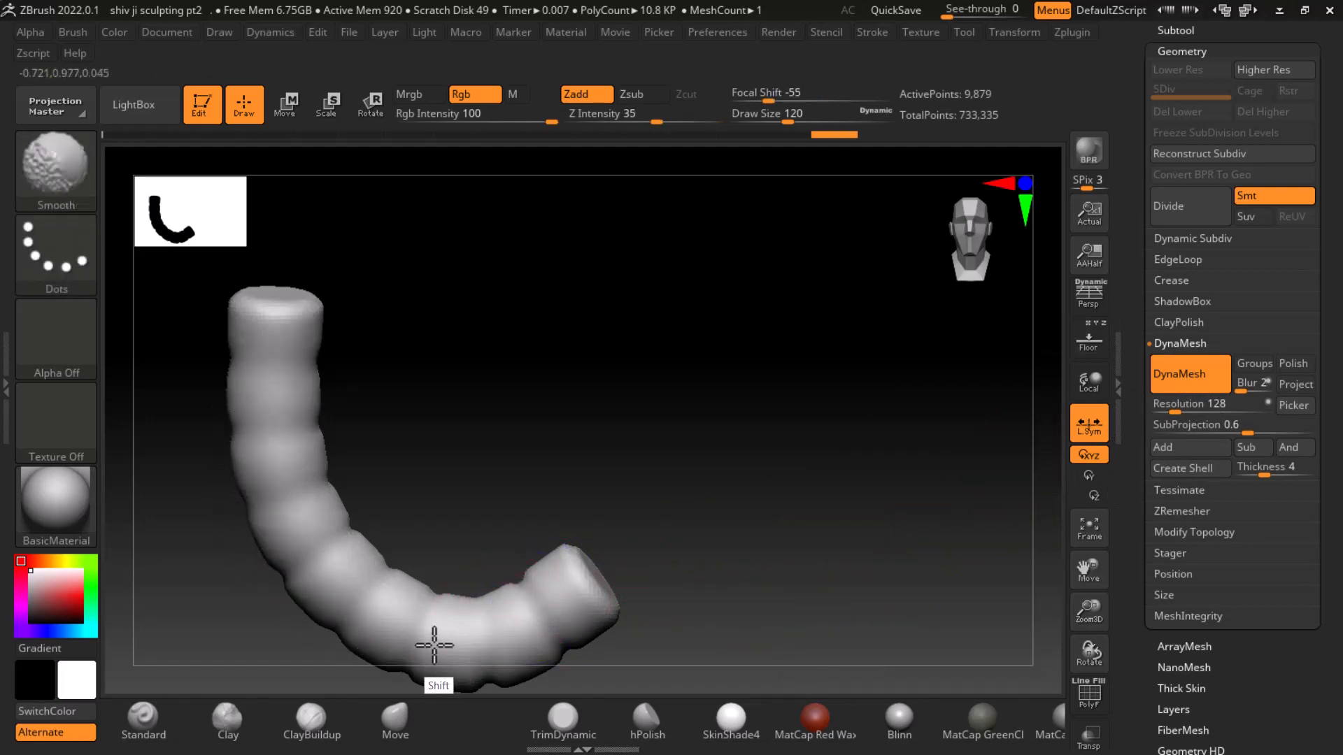
{"action": "left_click_drag", "start_coordinate": [746, 543], "coordinate": [824, 474], "text": "alt"}
{"action": "left_click_drag", "start_coordinate": [829, 489], "coordinate": [622, 537]}
{"action": "mouse_move", "coordinate": [657, 533]}
{"action": "left_mouse_down", "text": "alt"}
{"action": "mouse_move", "coordinate": [474, 552]}
{"action": "mouse_move", "coordinate": [515, 581]}
{"action": "mouse_move", "coordinate": [392, 578]}
{"action": "mouse_move", "coordinate": [413, 570]}
{"action": "left_mouse_up", "text": "alt"}
{"action": "mouse_move", "coordinate": [793, 336]}
{"action": "left_mouse_down", "text": "shift"}
{"action": "mouse_move", "coordinate": [737, 557]}
{"action": "mouse_move", "coordinate": [581, 614]}
{"action": "mouse_move", "coordinate": [632, 628]}
{"action": "mouse_move", "coordinate": [611, 675]}
{"action": "left_mouse_up", "text": "shift"}
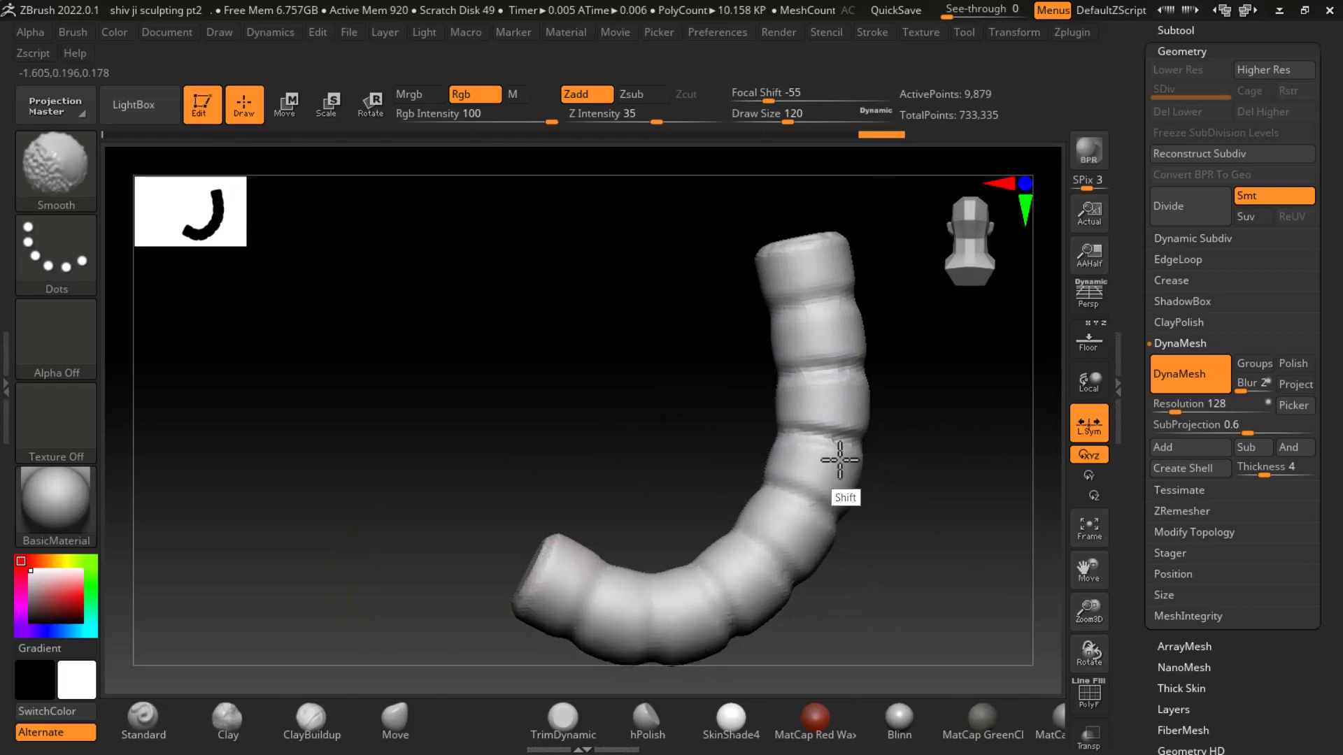
{"action": "left_click_drag", "start_coordinate": [840, 459], "coordinate": [815, 330], "text": "shift"}
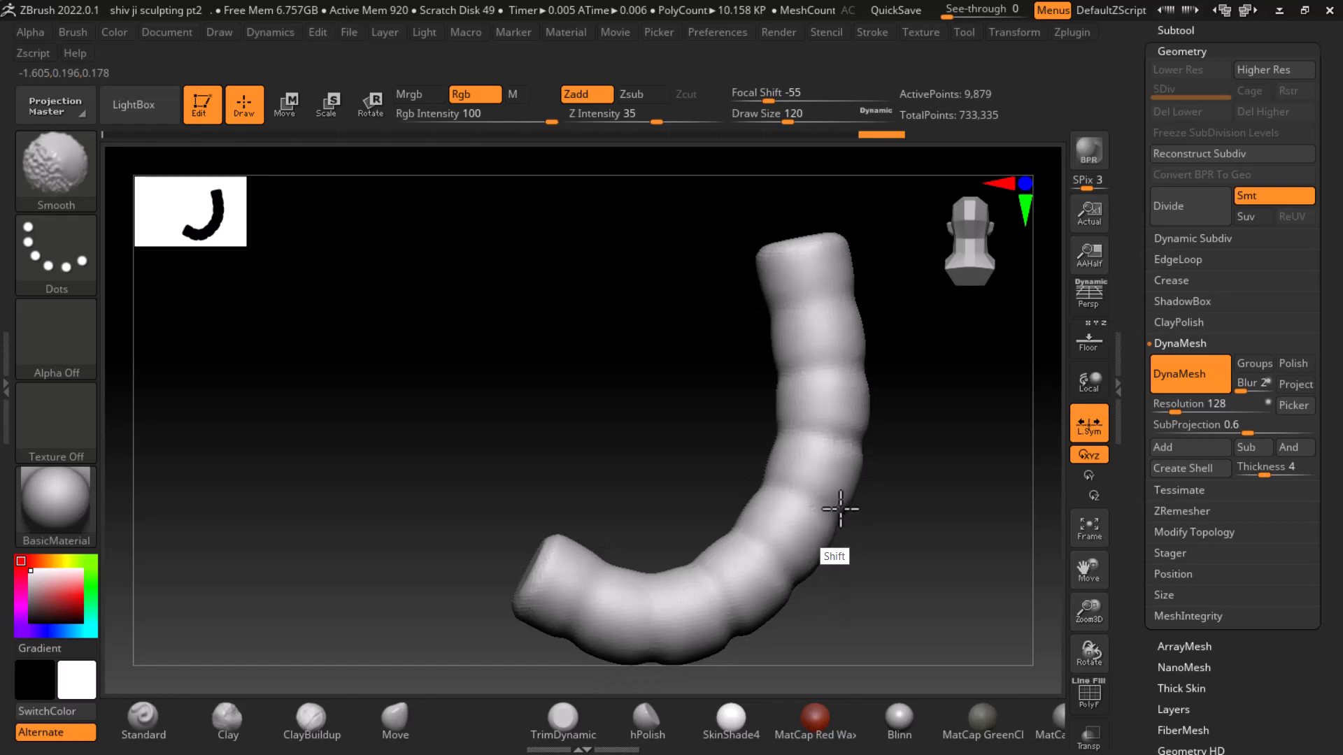
{"action": "mouse_move", "coordinate": [914, 540]}
{"action": "left_mouse_down"}
{"action": "mouse_move", "coordinate": [944, 545]}
{"action": "mouse_move", "coordinate": [899, 539]}
{"action": "mouse_move", "coordinate": [874, 560]}
{"action": "mouse_move", "coordinate": [858, 545]}
{"action": "left_mouse_up"}
{"action": "mouse_move", "coordinate": [679, 570]}
{"action": "left_mouse_down", "text": "alt"}
{"action": "mouse_move", "coordinate": [977, 503]}
{"action": "mouse_move", "coordinate": [1080, 521]}
{"action": "left_mouse_up", "text": "alt"}
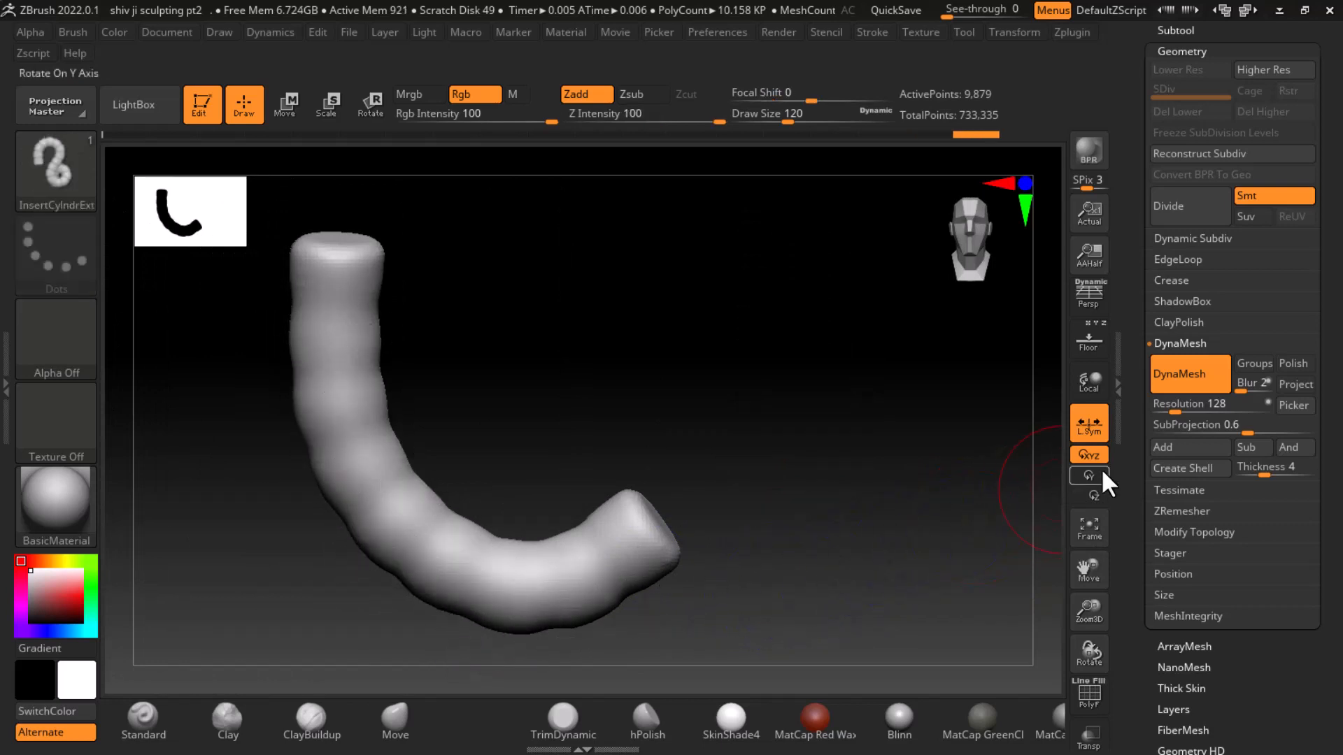
Turn off DynaMesh, retopologize the snake body with ZRemesher and smooth its surface
{"action": "left_click", "coordinate": [1184, 386]}
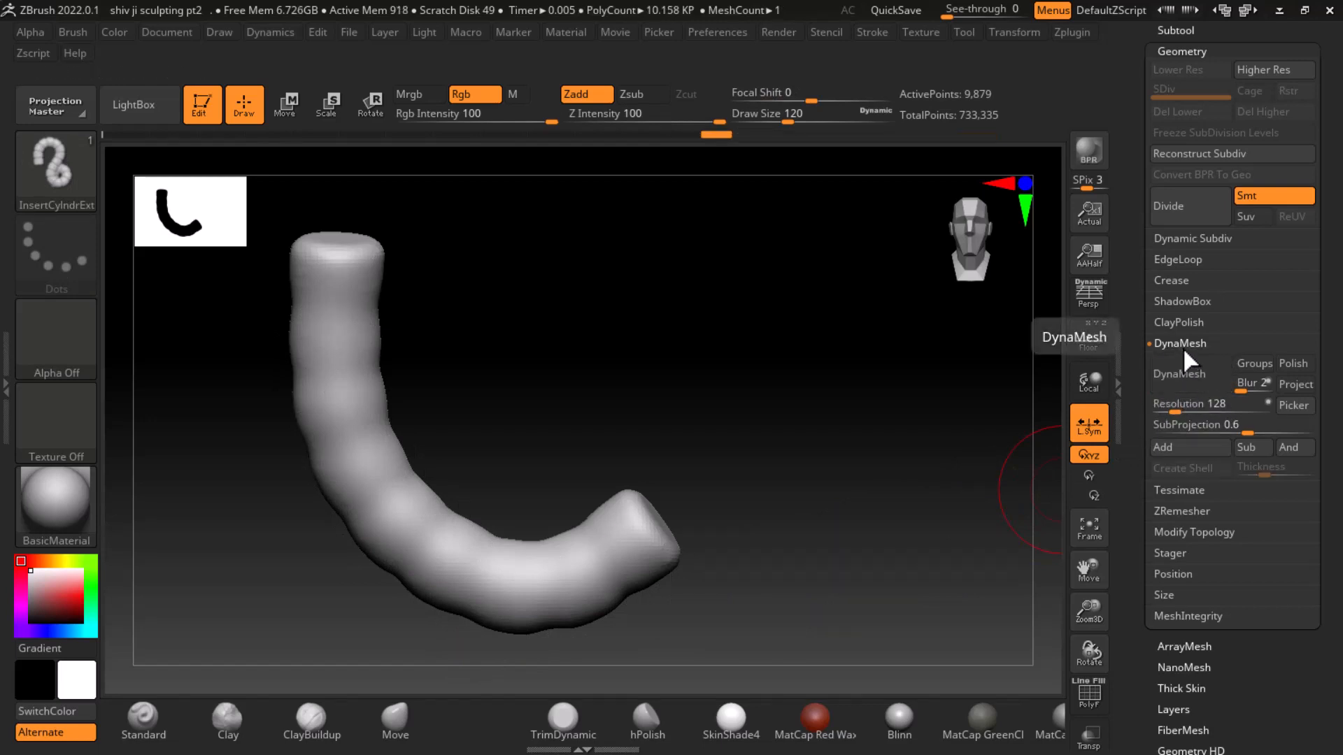
{"action": "left_click", "coordinate": [1186, 515]}
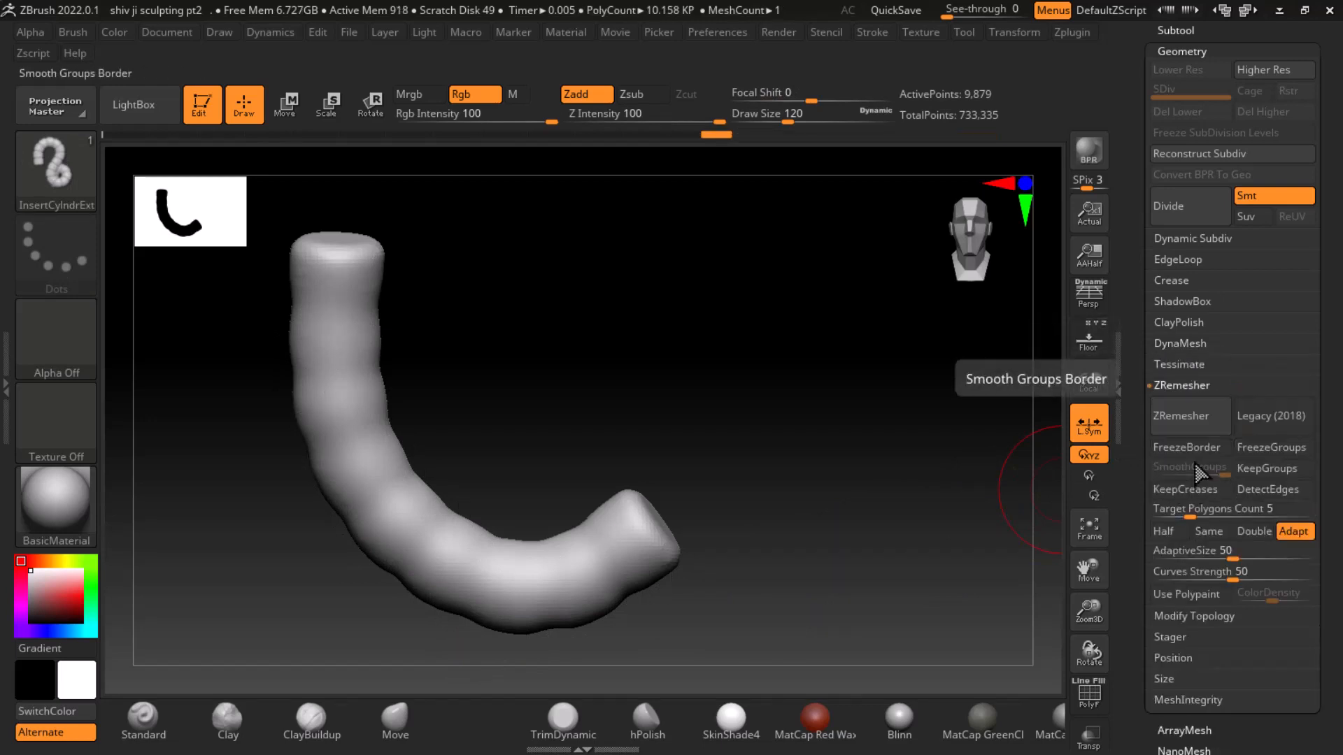
{"action": "left_click", "coordinate": [1181, 417]}
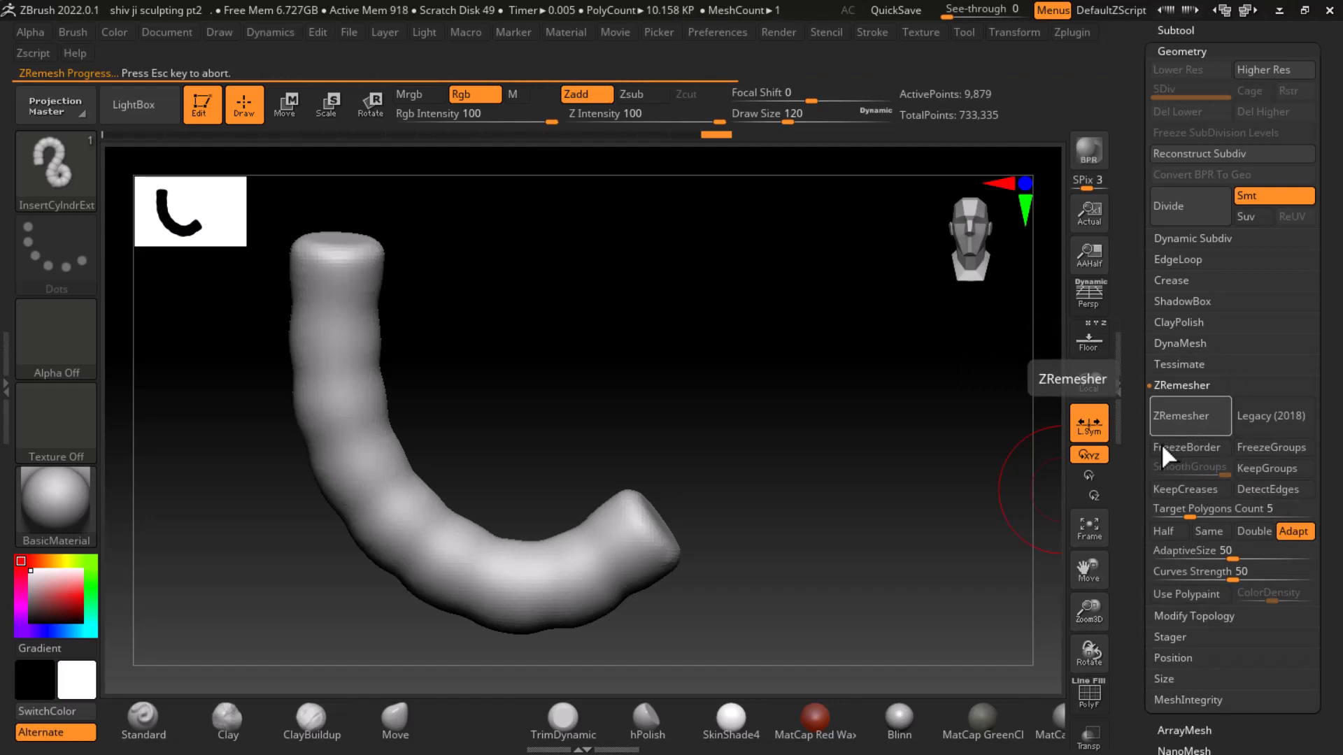
{"action": "key", "text": "shift"}
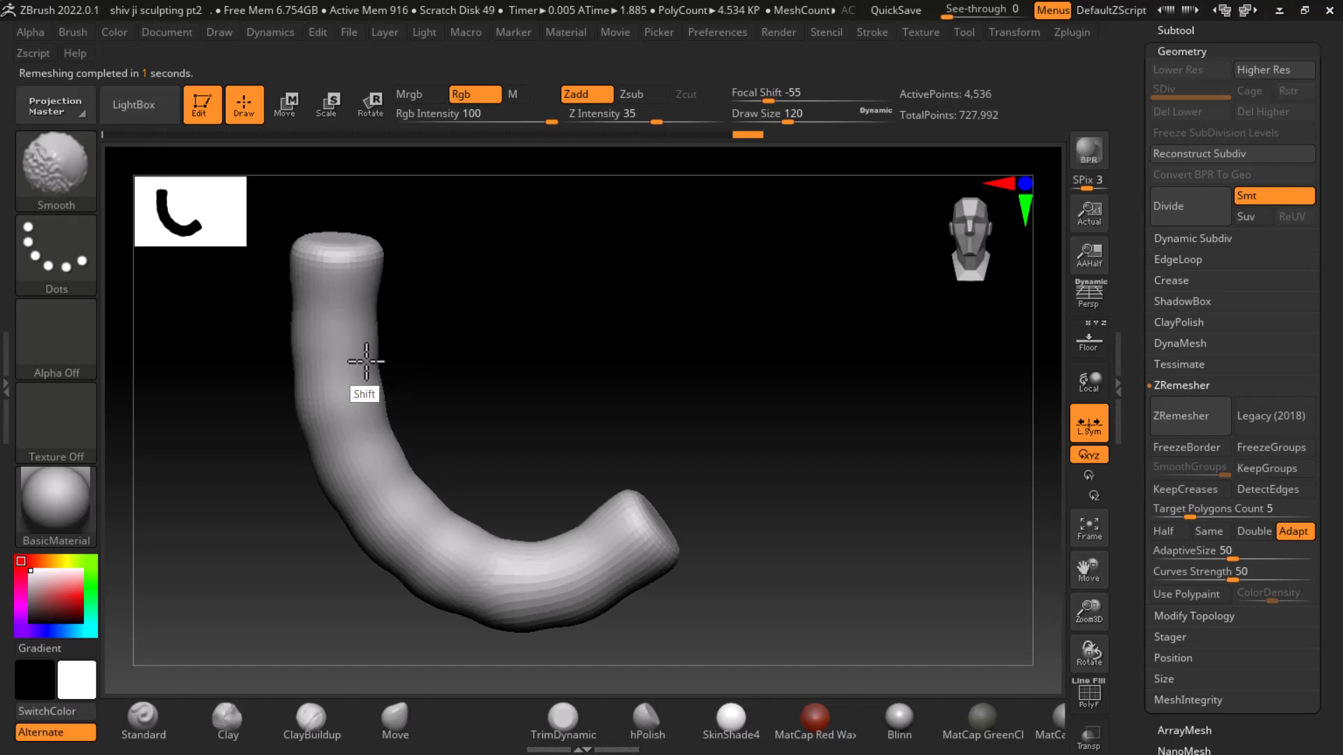
{"action": "left_click_drag", "start_coordinate": [366, 362], "coordinate": [628, 552], "text": "shift"}
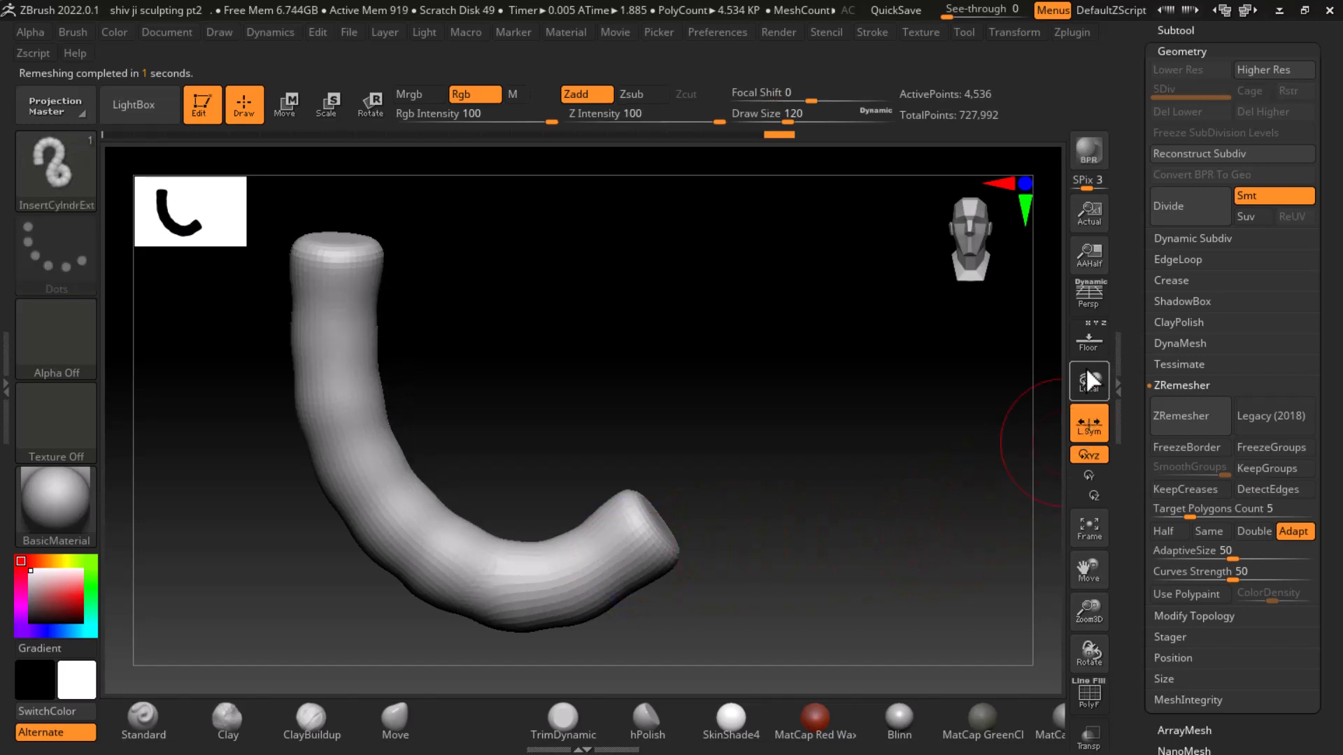
Inflate the thin areas on the front of the snake body using the Inflat brush at draw size 200
{"action": "left_click_drag", "start_coordinate": [878, 498], "coordinate": [954, 479], "text": "alt"}
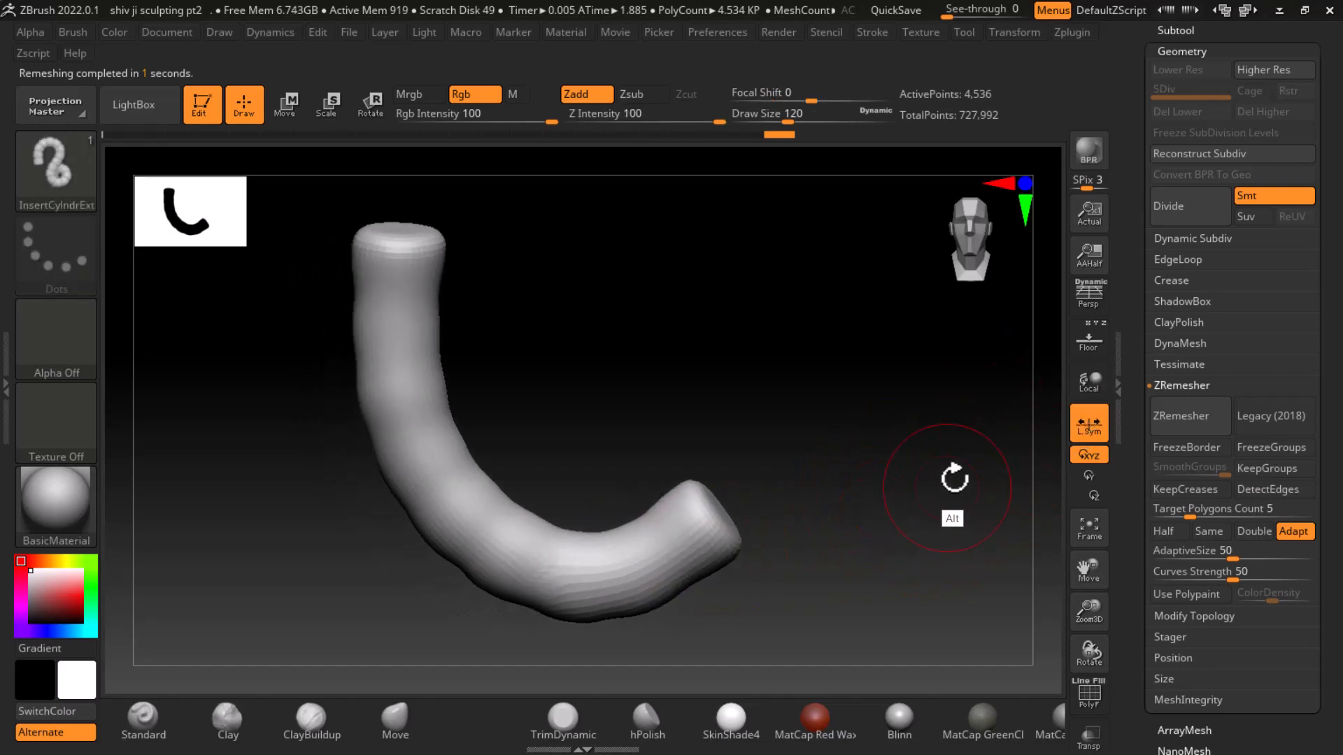
{"action": "left_click", "coordinate": [1091, 342]}
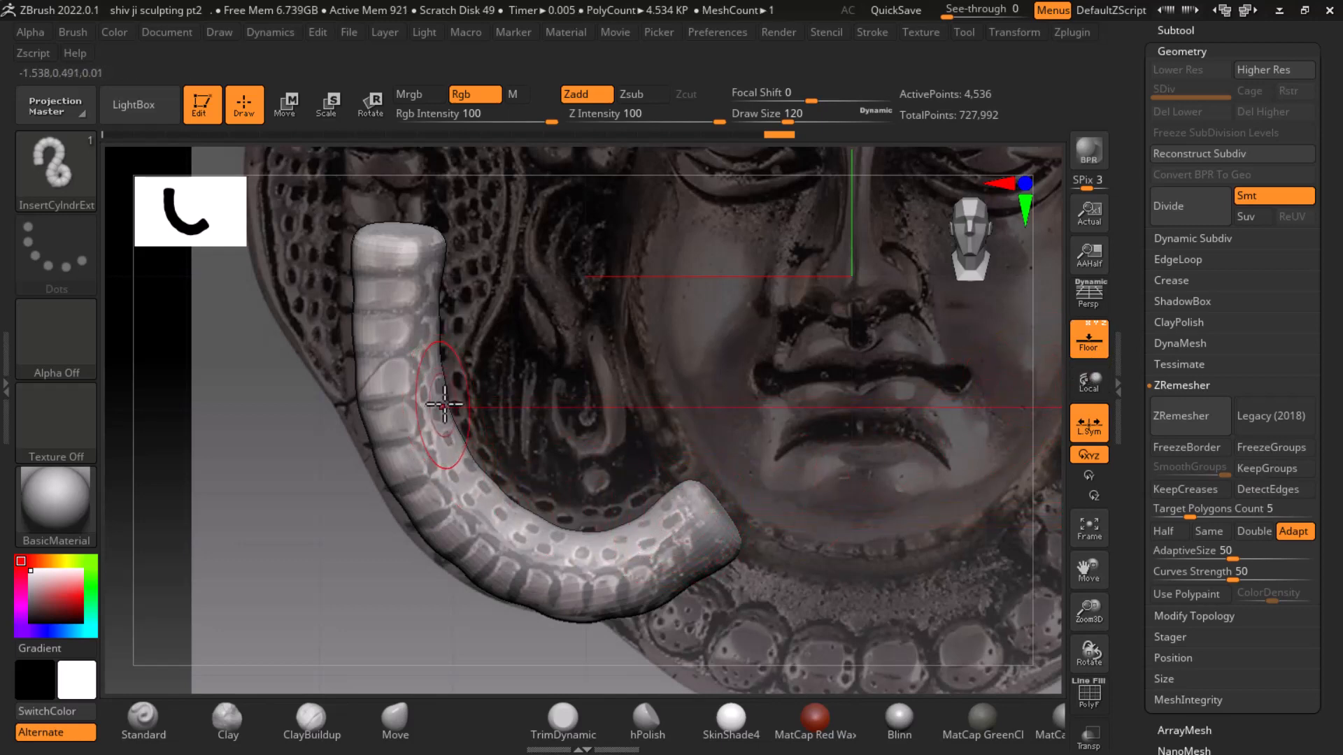
{"action": "left_click", "coordinate": [1089, 341]}
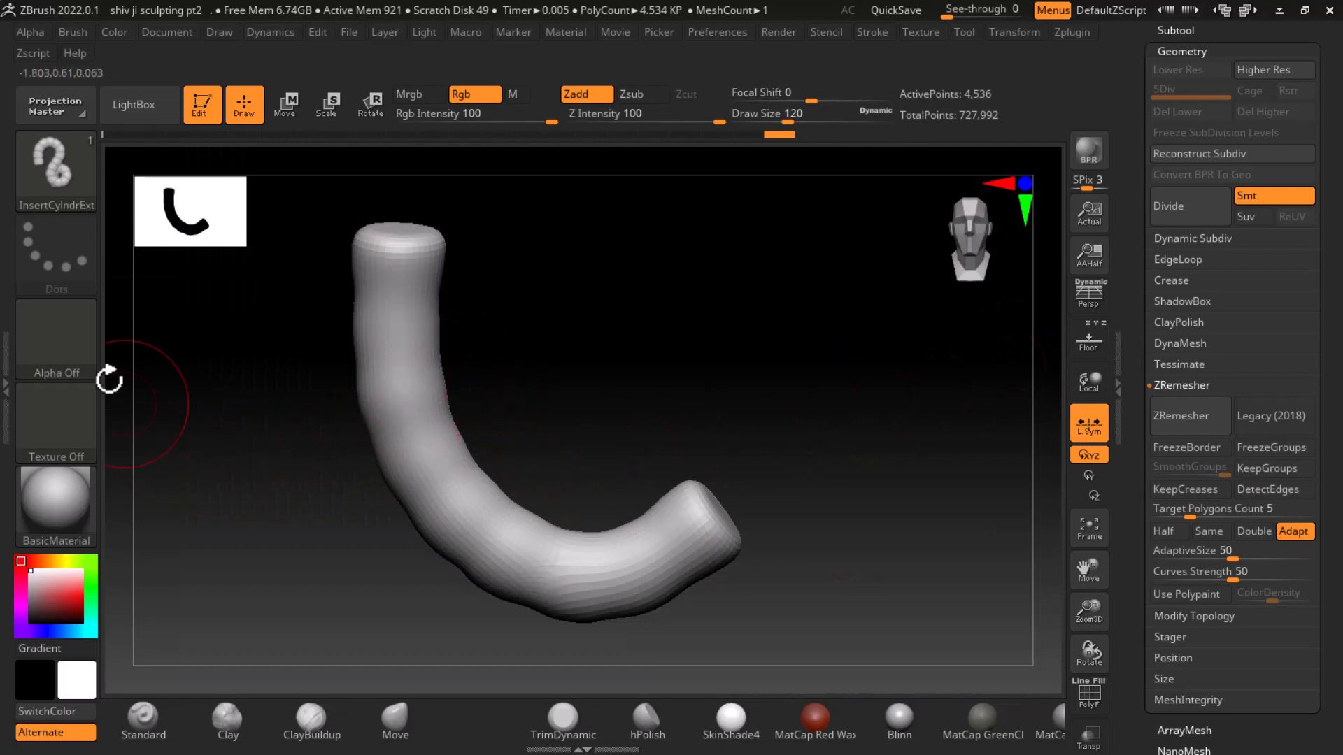
{"action": "left_click", "coordinate": [58, 167]}
{"action": "key", "text": "i"}
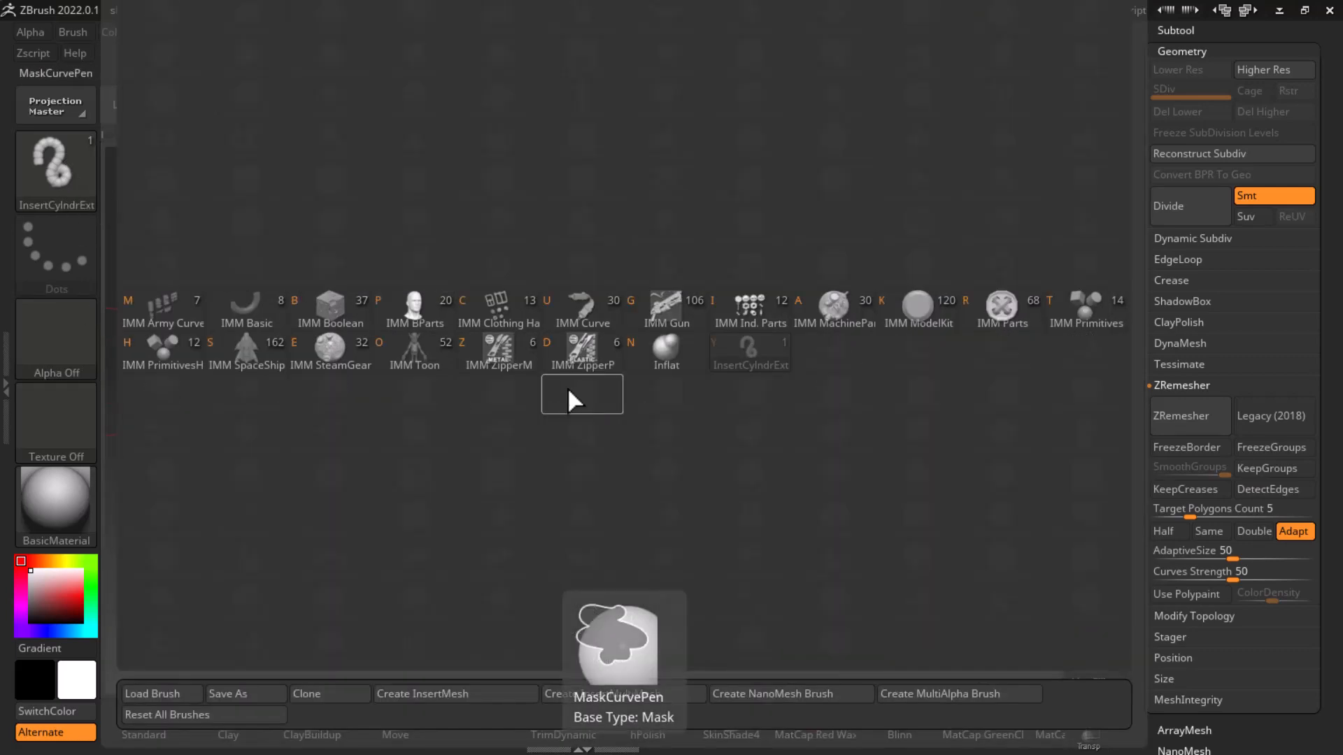
{"action": "left_click", "coordinate": [688, 370]}
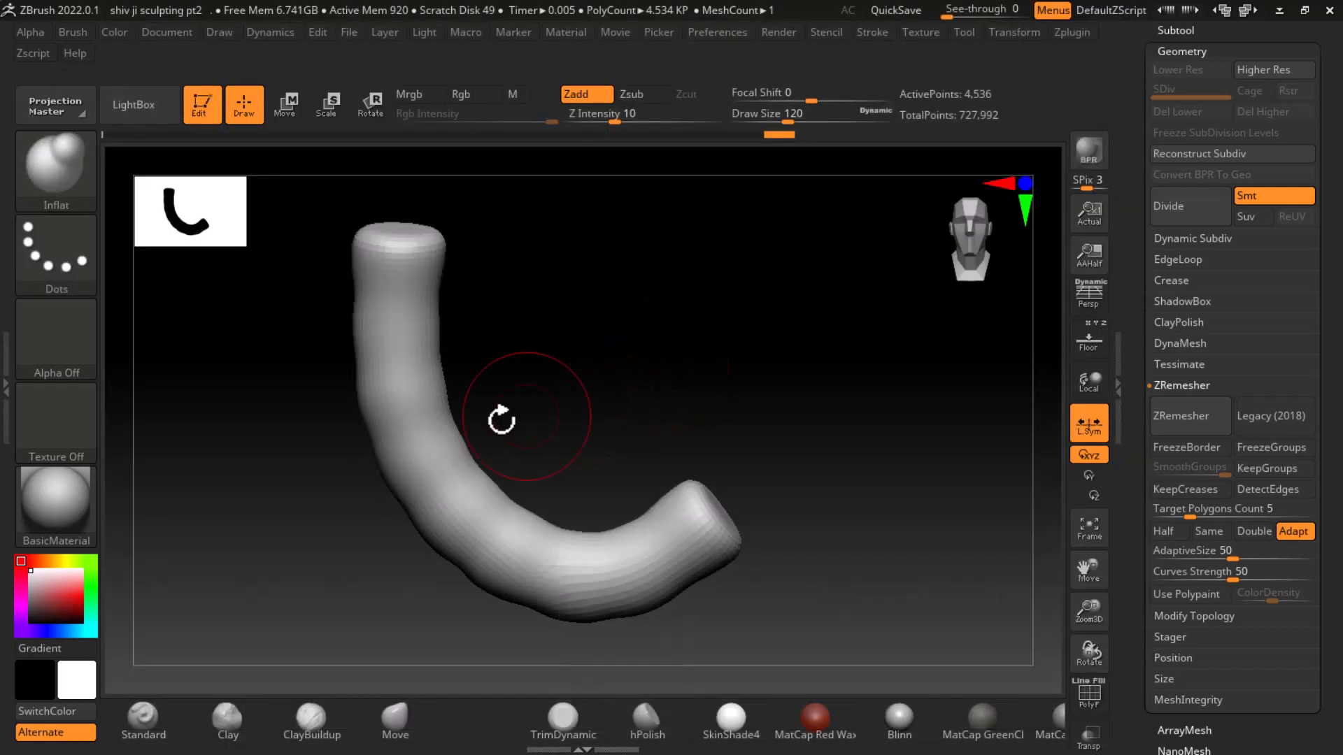
{"action": "key", "text": "bracketright"}
{"action": "key", "text": "bracketright"}
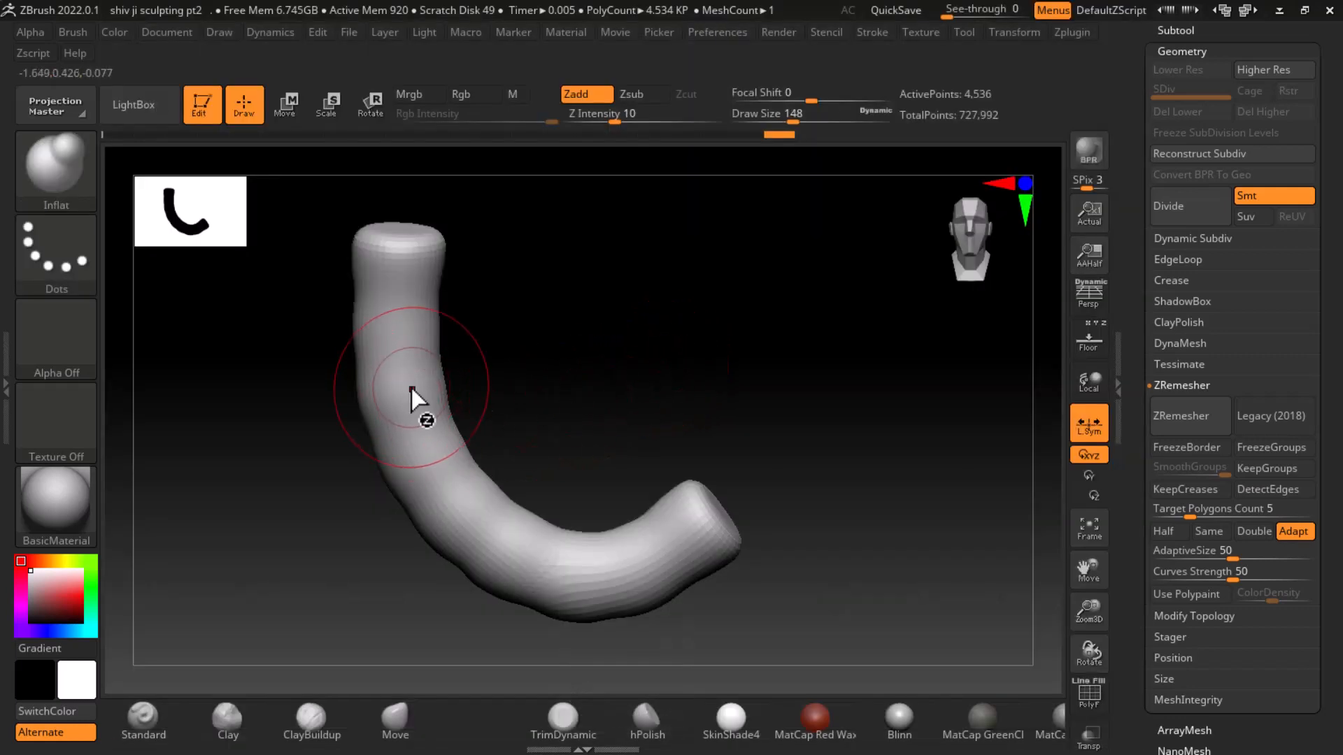
{"action": "left_click_drag", "start_coordinate": [399, 348], "coordinate": [401, 363]}
{"action": "left_click_drag", "start_coordinate": [502, 322], "coordinate": [558, 324]}
{"action": "left_click_drag", "start_coordinate": [636, 337], "coordinate": [636, 346]}
{"action": "mouse_move", "coordinate": [801, 323]}
{"action": "left_mouse_down"}
{"action": "mouse_move", "coordinate": [770, 327]}
{"action": "mouse_move", "coordinate": [749, 351]}
{"action": "left_mouse_up"}
{"action": "mouse_move", "coordinate": [365, 364]}
{"action": "left_mouse_down"}
{"action": "mouse_move", "coordinate": [367, 295]}
{"action": "mouse_move", "coordinate": [428, 290]}
{"action": "mouse_move", "coordinate": [383, 287]}
{"action": "mouse_move", "coordinate": [421, 308]}
{"action": "left_mouse_up"}
{"action": "left_click_drag", "start_coordinate": [563, 308], "coordinate": [804, 325]}
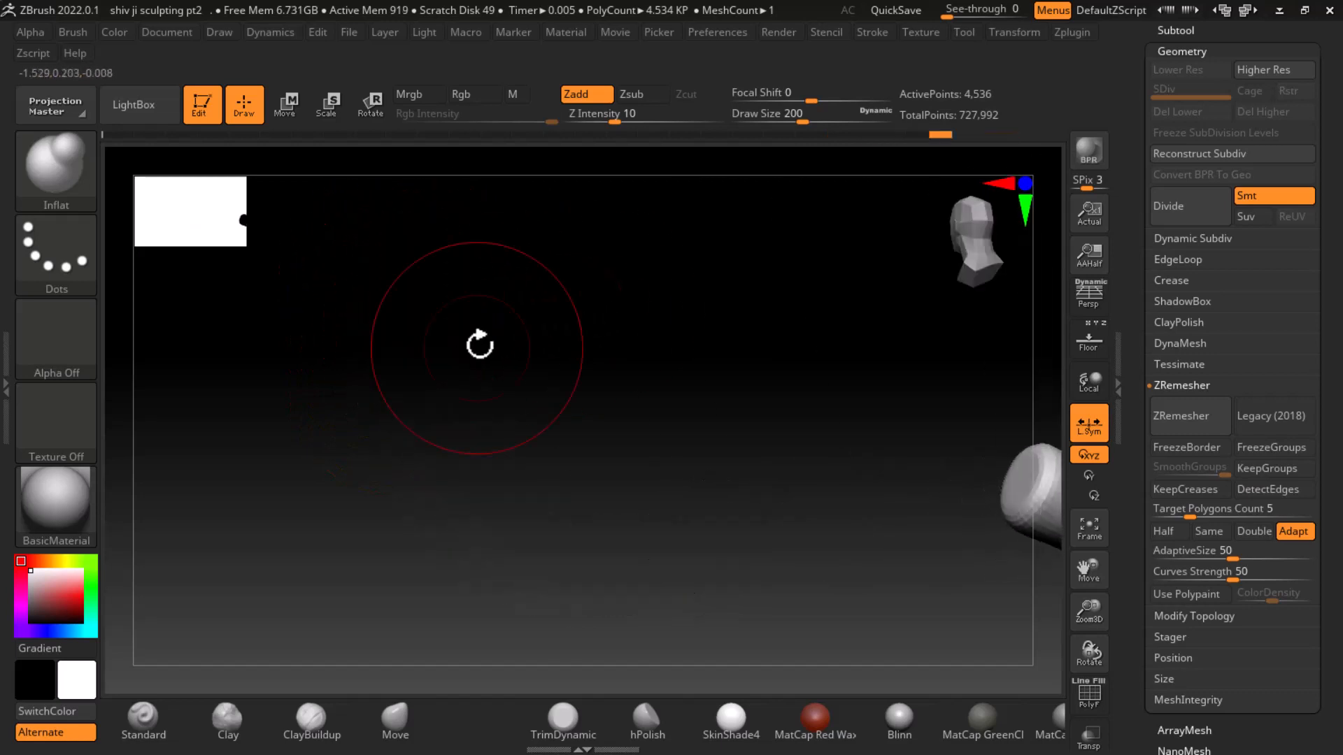
Inflate the narrow areas along the back of the snake body
{"action": "left_click_drag", "start_coordinate": [521, 368], "coordinate": [588, 375], "text": "shift"}
{"action": "left_click_drag", "start_coordinate": [660, 411], "coordinate": [277, 528], "text": "alt"}
{"action": "left_click_drag", "start_coordinate": [647, 431], "coordinate": [502, 435], "text": "alt"}
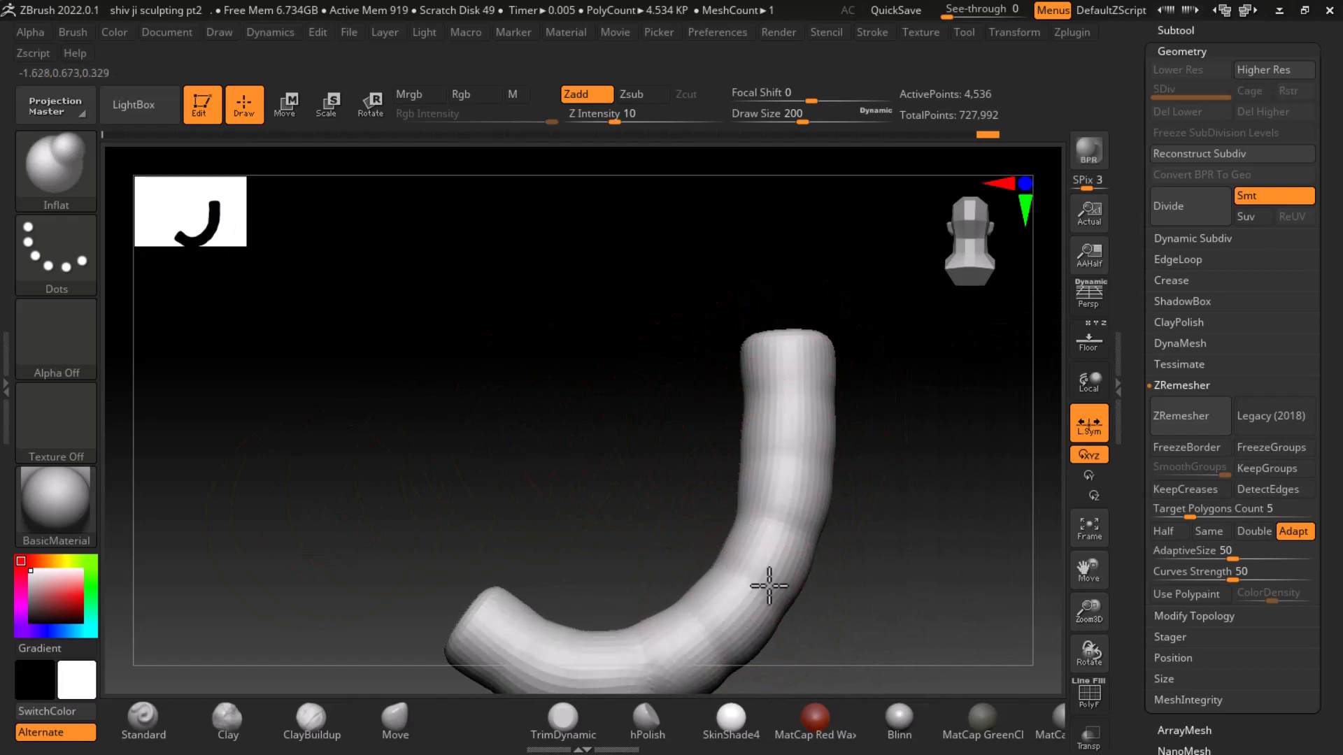
{"action": "left_click_drag", "start_coordinate": [590, 548], "coordinate": [310, 458]}
{"action": "mouse_move", "coordinate": [510, 585]}
{"action": "left_mouse_down"}
{"action": "mouse_move", "coordinate": [449, 636]}
{"action": "mouse_move", "coordinate": [359, 600]}
{"action": "mouse_move", "coordinate": [296, 501]}
{"action": "mouse_move", "coordinate": [281, 528]}
{"action": "left_mouse_up"}
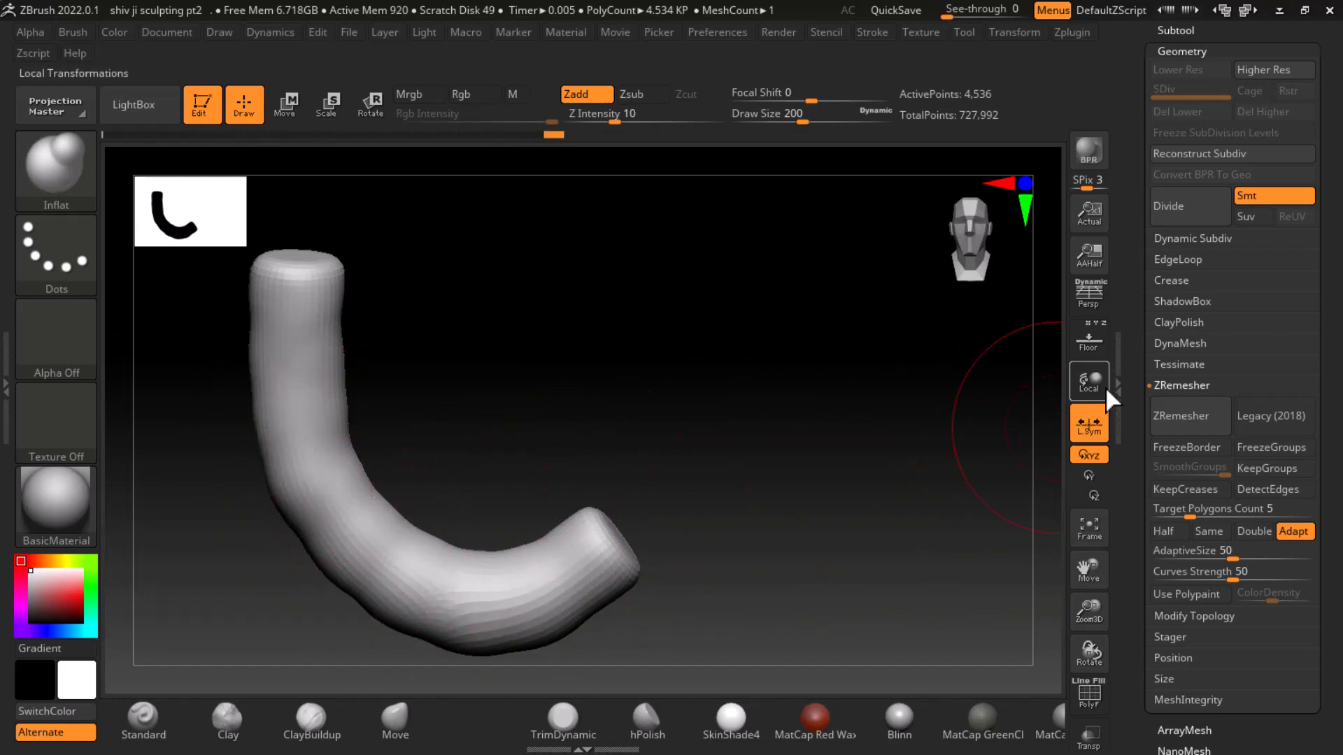
Show the reference photo and inflate the upright section and lower bend of the snake body to fit its outline
{"action": "left_click", "coordinate": [1089, 339]}
{"action": "left_click_drag", "start_coordinate": [811, 513], "coordinate": [893, 429], "text": "alt"}
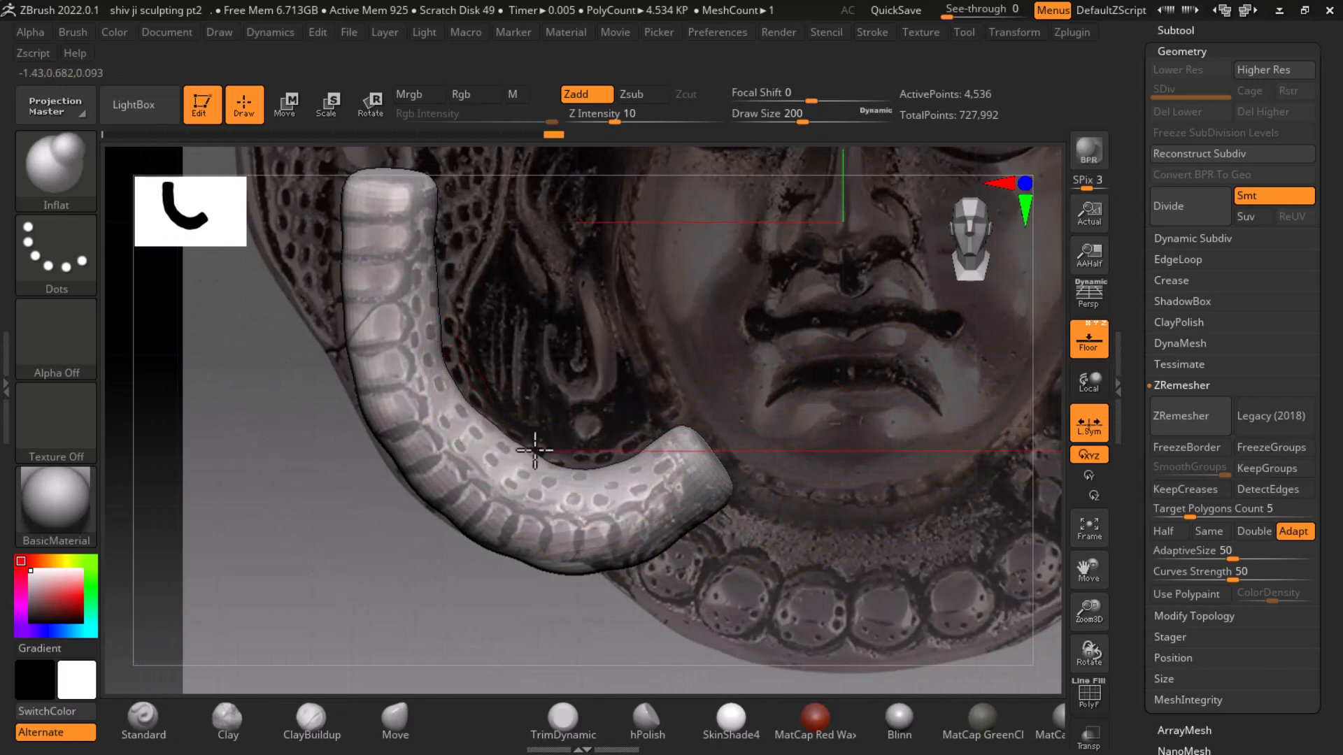
{"action": "mouse_move", "coordinate": [535, 450]}
{"action": "left_mouse_down"}
{"action": "mouse_move", "coordinate": [644, 459]}
{"action": "mouse_move", "coordinate": [599, 473]}
{"action": "mouse_move", "coordinate": [572, 564]}
{"action": "mouse_move", "coordinate": [448, 428]}
{"action": "left_mouse_up"}
{"action": "mouse_move", "coordinate": [366, 354]}
{"action": "left_mouse_down"}
{"action": "mouse_move", "coordinate": [342, 378]}
{"action": "mouse_move", "coordinate": [361, 393]}
{"action": "left_mouse_up"}
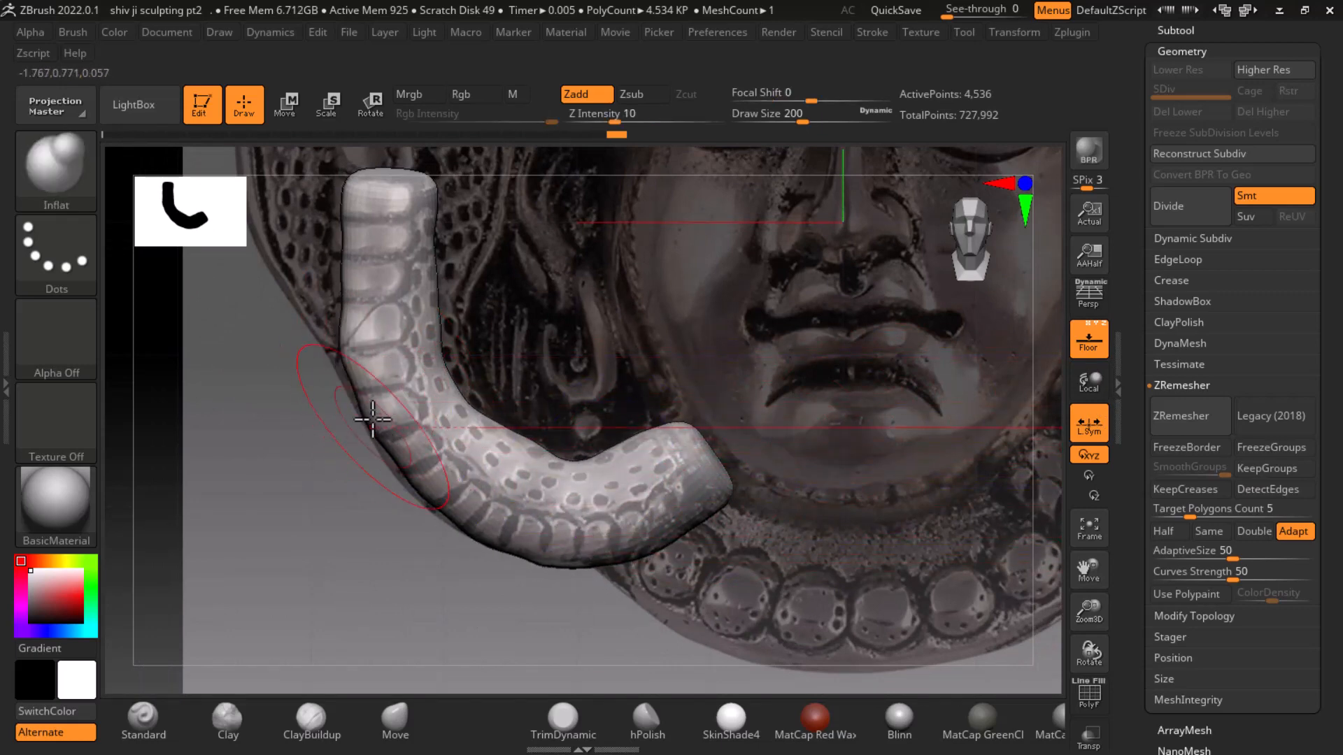
{"action": "mouse_move", "coordinate": [419, 334]}
{"action": "left_mouse_down"}
{"action": "mouse_move", "coordinate": [458, 382]}
{"action": "mouse_move", "coordinate": [455, 335]}
{"action": "mouse_move", "coordinate": [390, 429]}
{"action": "mouse_move", "coordinate": [407, 490]}
{"action": "left_mouse_up"}
{"action": "mouse_move", "coordinate": [519, 525]}
{"action": "left_mouse_down"}
{"action": "mouse_move", "coordinate": [455, 525]}
{"action": "mouse_move", "coordinate": [446, 504]}
{"action": "mouse_move", "coordinate": [526, 523]}
{"action": "left_mouse_up"}
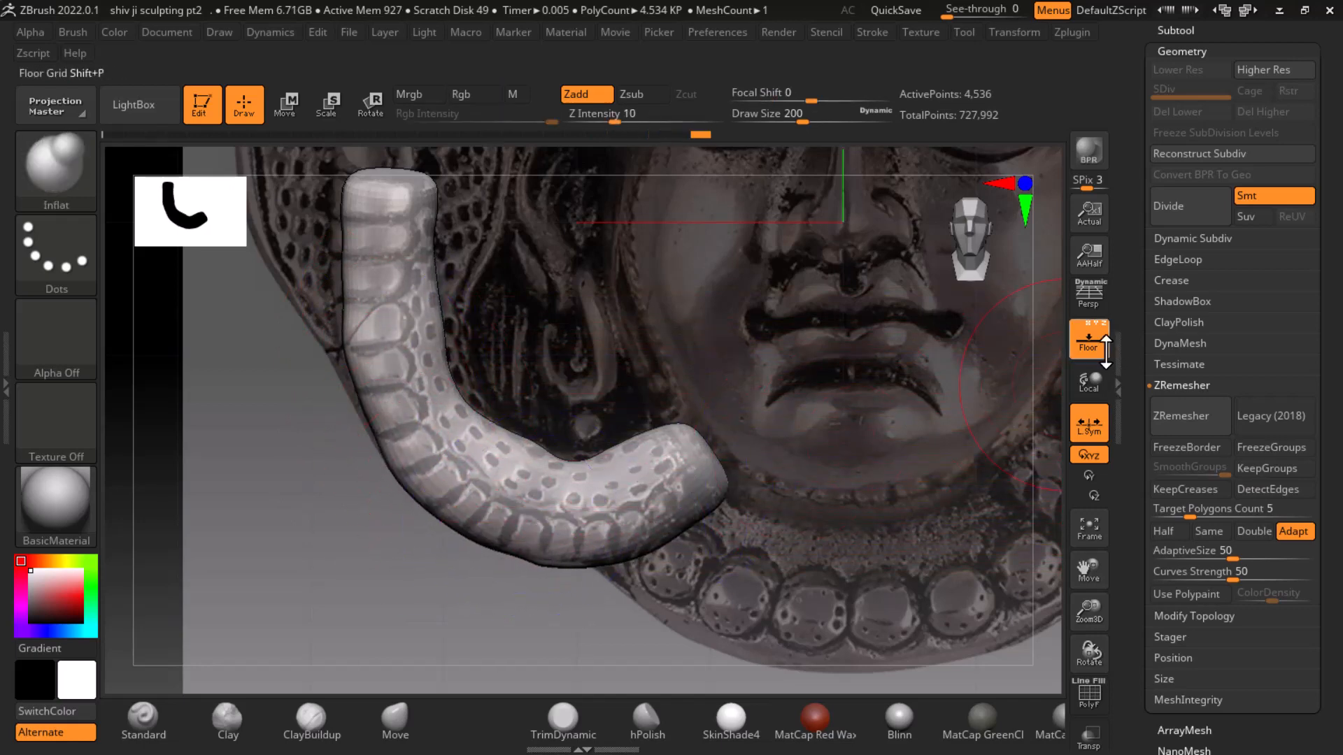
Hide the reference photo, smooth the snake body's front and inflate the inner bend on its back
{"action": "left_click", "coordinate": [1089, 339]}
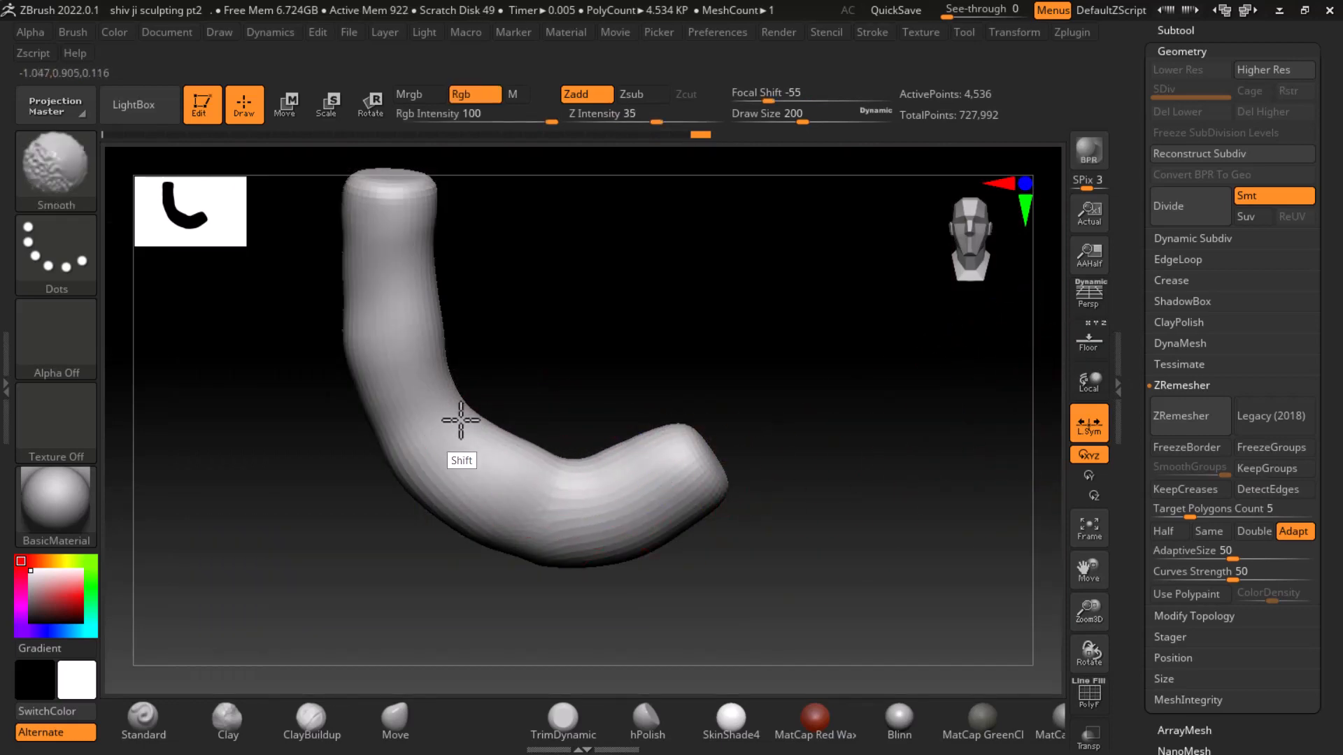
{"action": "mouse_move", "coordinate": [459, 420]}
{"action": "left_mouse_down"}
{"action": "mouse_move", "coordinate": [530, 294]}
{"action": "mouse_move", "coordinate": [422, 333]}
{"action": "mouse_move", "coordinate": [578, 410]}
{"action": "mouse_move", "coordinate": [299, 494]}
{"action": "mouse_move", "coordinate": [299, 306]}
{"action": "left_mouse_up"}
{"action": "mouse_move", "coordinate": [710, 396]}
{"action": "left_mouse_down"}
{"action": "mouse_move", "coordinate": [678, 435]}
{"action": "mouse_move", "coordinate": [704, 338]}
{"action": "left_mouse_up"}
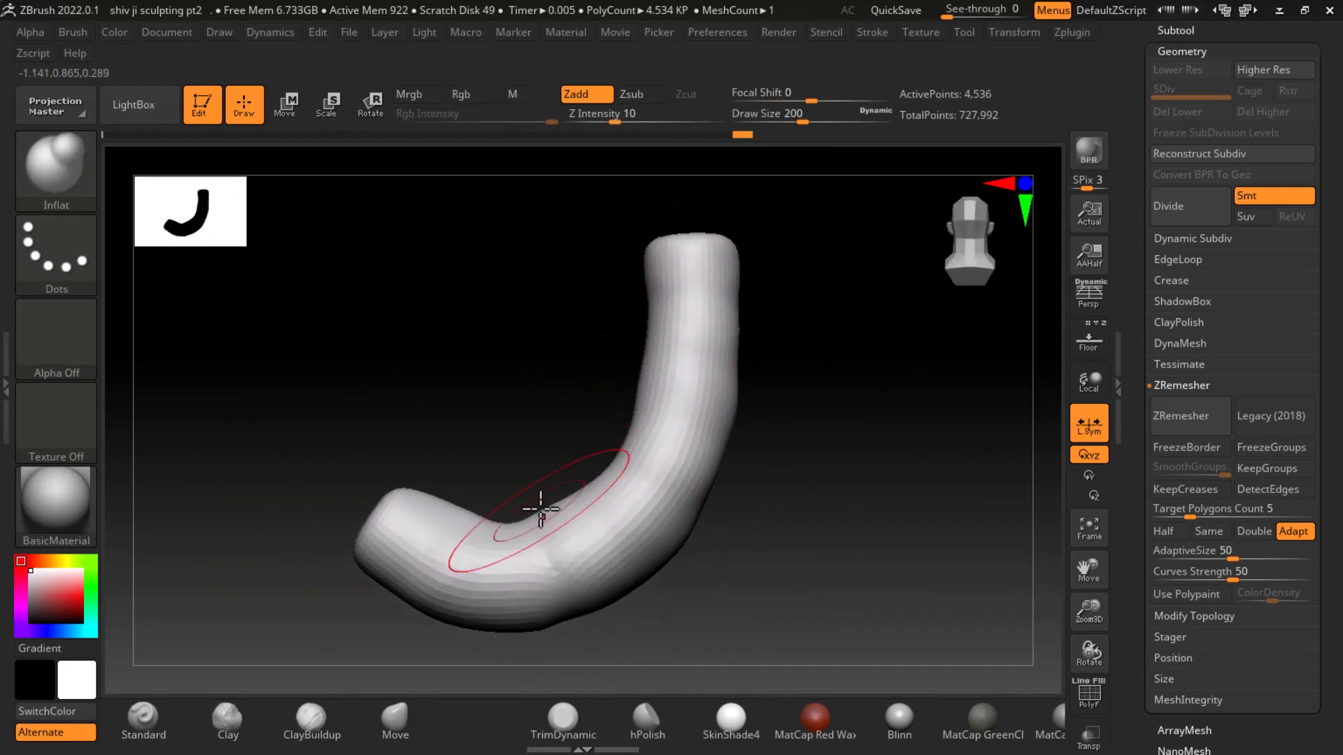
{"action": "left_click_drag", "start_coordinate": [492, 537], "coordinate": [538, 538]}
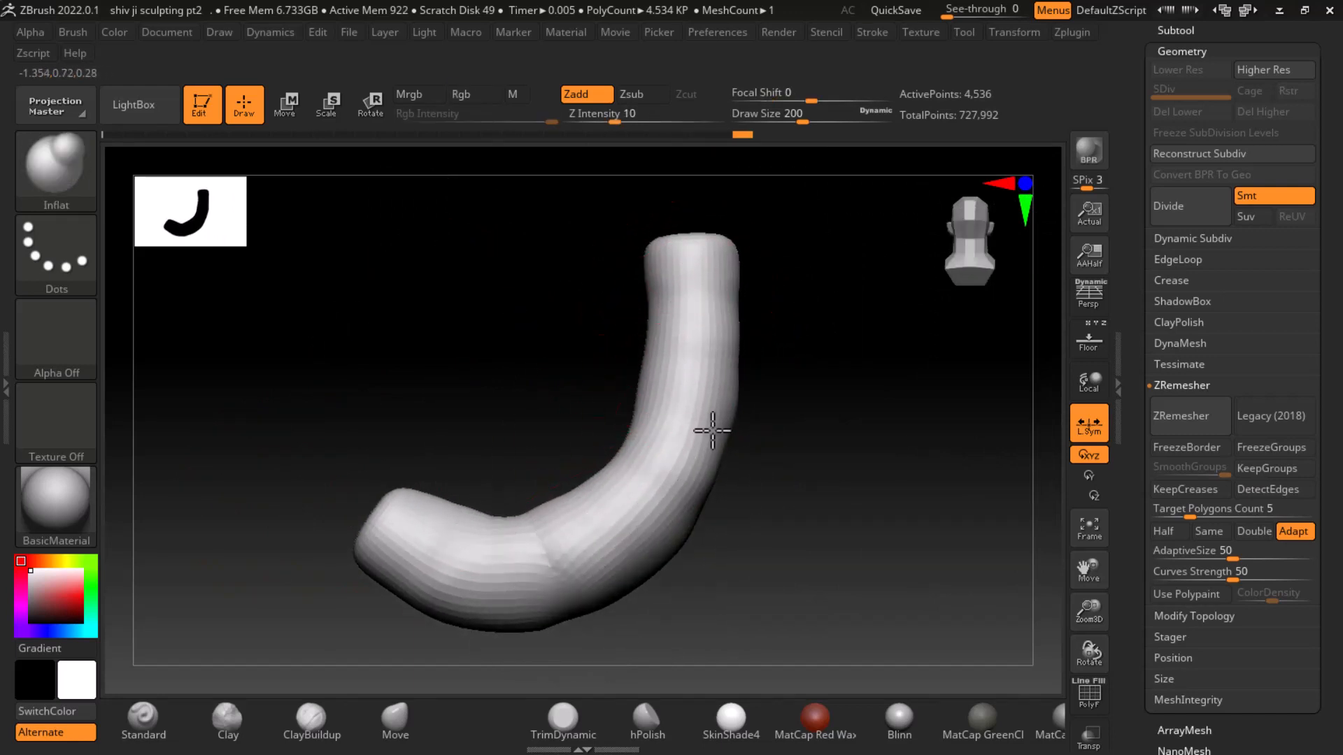
{"action": "left_click_drag", "start_coordinate": [712, 430], "coordinate": [599, 338]}
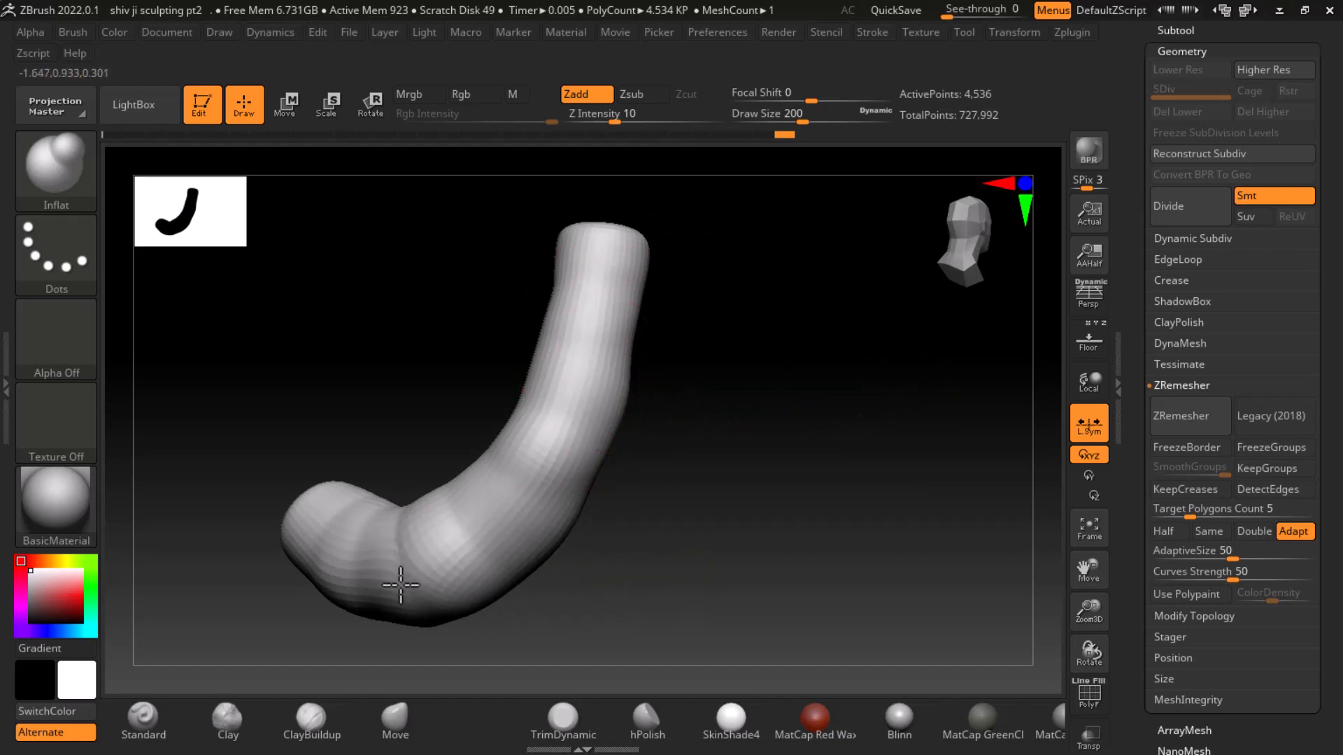
Smooth the crease at the back of the snake body's bend and turn on the polygon wireframe display
{"action": "key", "text": "shift"}
{"action": "mouse_move", "coordinate": [293, 513]}
{"action": "left_mouse_down"}
{"action": "mouse_move", "coordinate": [914, 534]}
{"action": "mouse_move", "coordinate": [856, 505]}
{"action": "left_mouse_up"}
{"action": "key", "text": "shift+f"}
{"action": "mouse_move", "coordinate": [782, 527]}
{"action": "left_mouse_down"}
{"action": "mouse_move", "coordinate": [1110, 545]}
{"action": "mouse_move", "coordinate": [881, 516]}
{"action": "mouse_move", "coordinate": [763, 531]}
{"action": "mouse_move", "coordinate": [863, 503]}
{"action": "left_mouse_up"}
{"action": "key", "text": "shift"}
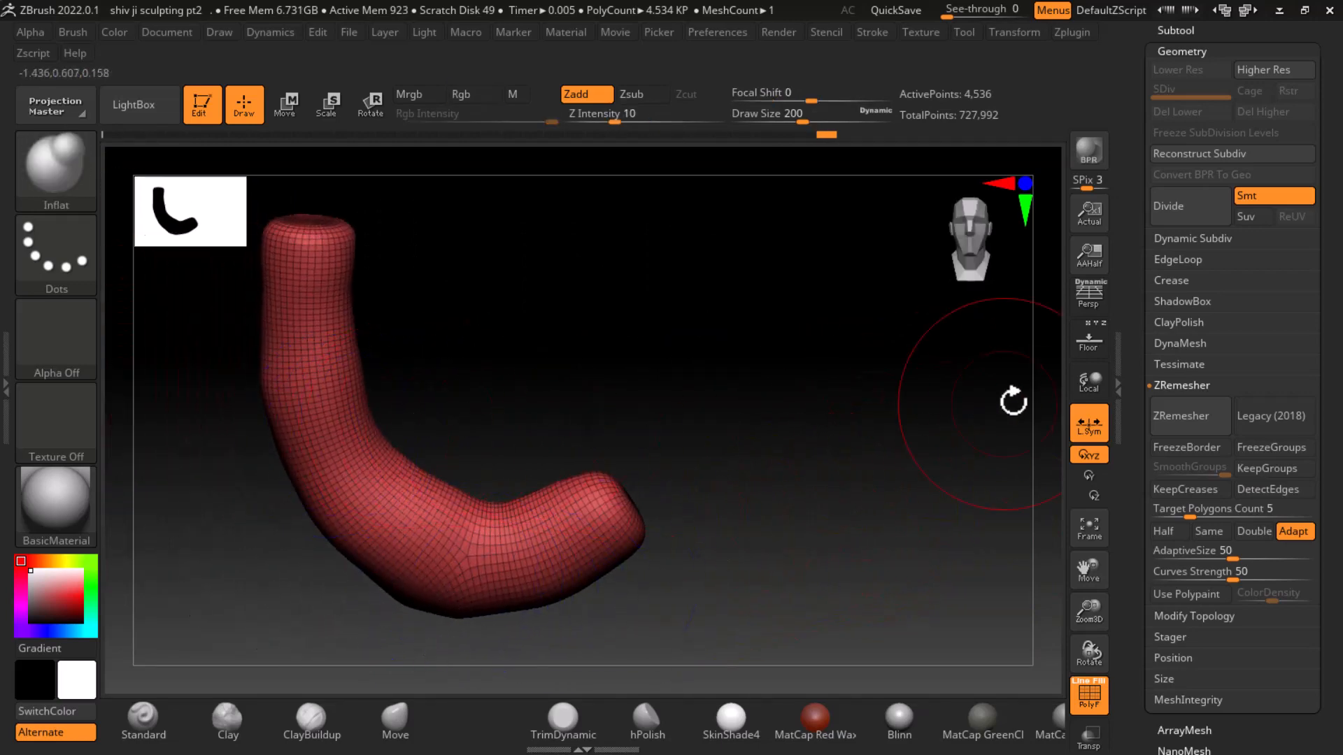
Adjust the snake body's lower curve and end with the Move brush to match the reference photo
{"action": "left_click", "coordinate": [1089, 346]}
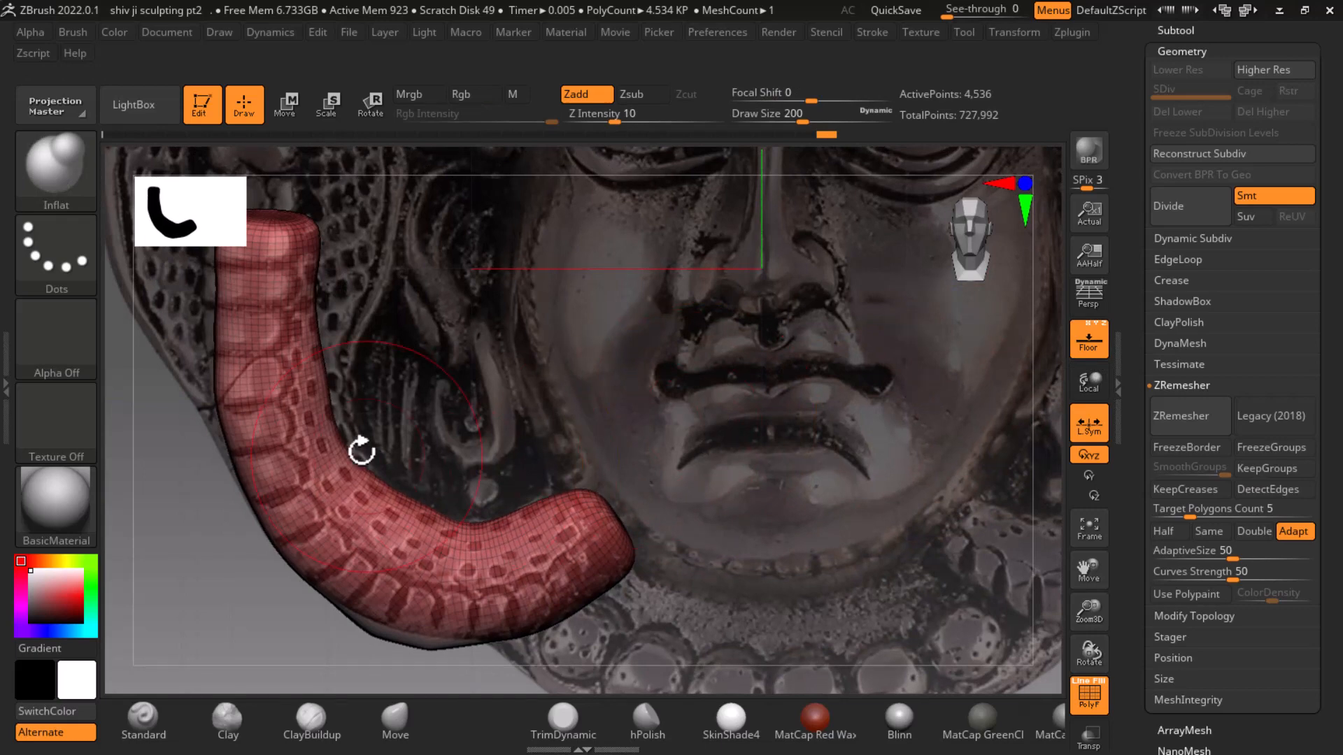
{"action": "left_click", "coordinate": [396, 713]}
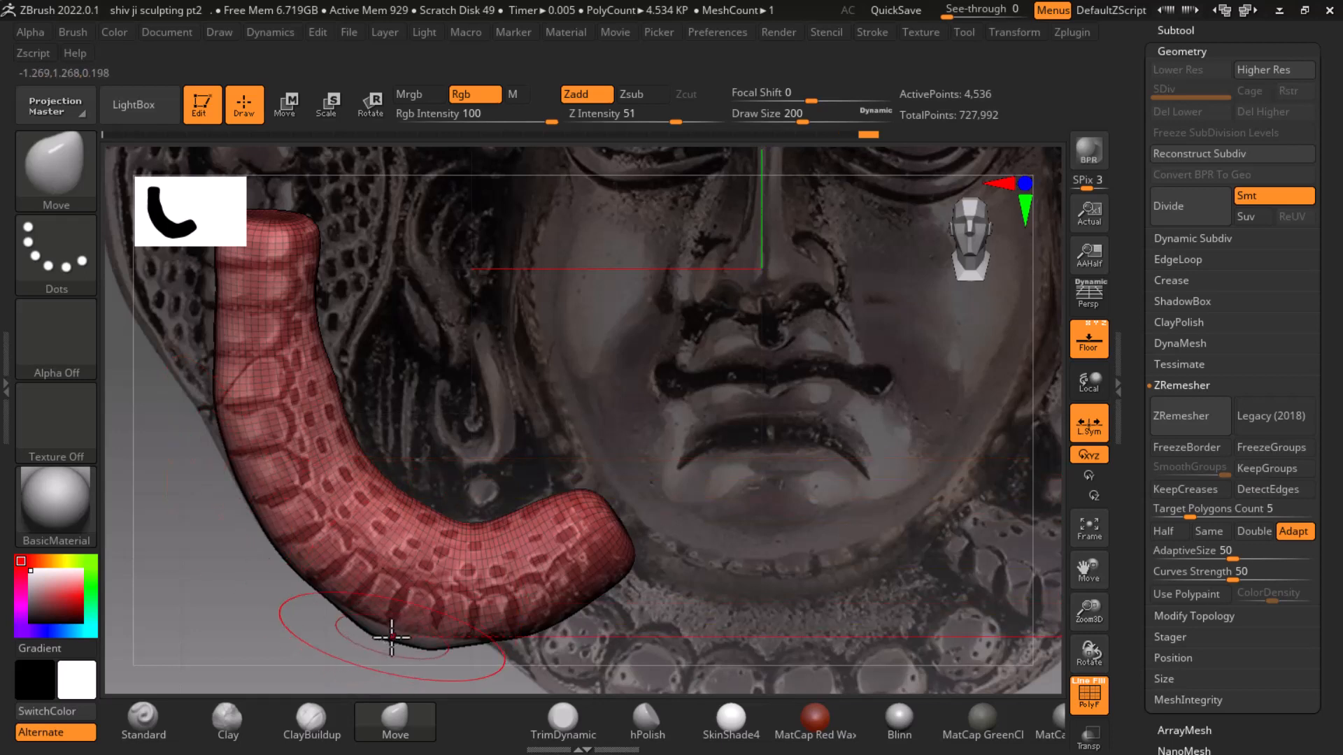
{"action": "left_click_drag", "start_coordinate": [392, 636], "coordinate": [428, 636]}
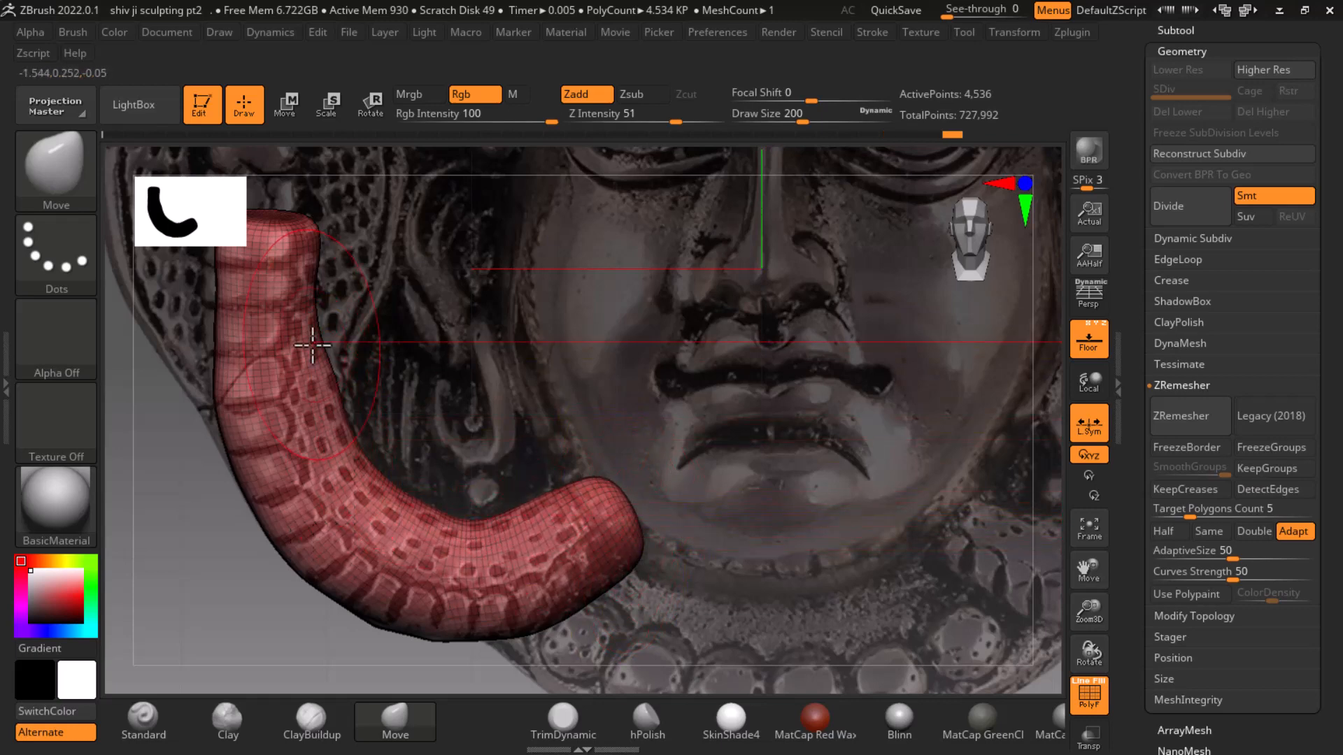
{"action": "left_click", "coordinate": [1089, 341]}
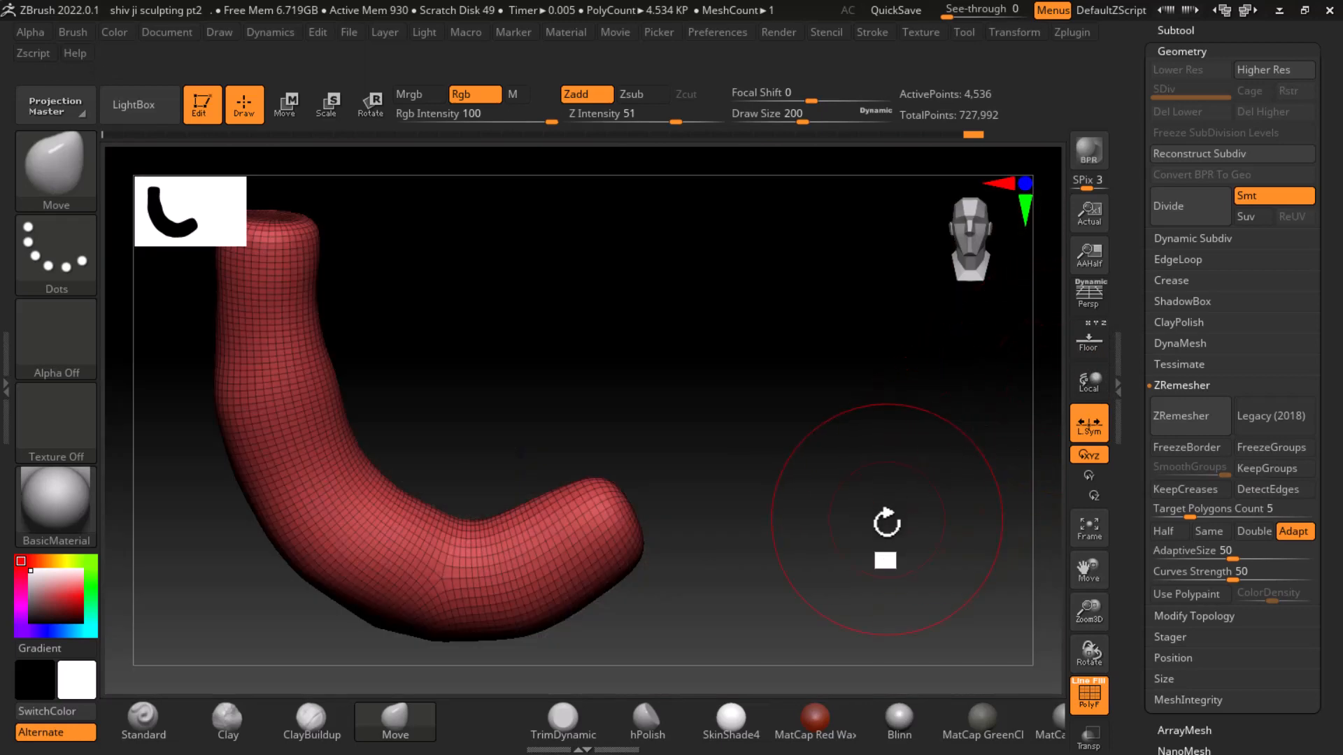
Make all the hidden subtools visible again around the snake body
{"action": "left_click_drag", "start_coordinate": [888, 524], "coordinate": [903, 451]}
{"action": "scroll", "coordinate": [1154, 252], "scroll_direction": "up", "scroll_amount": 6}
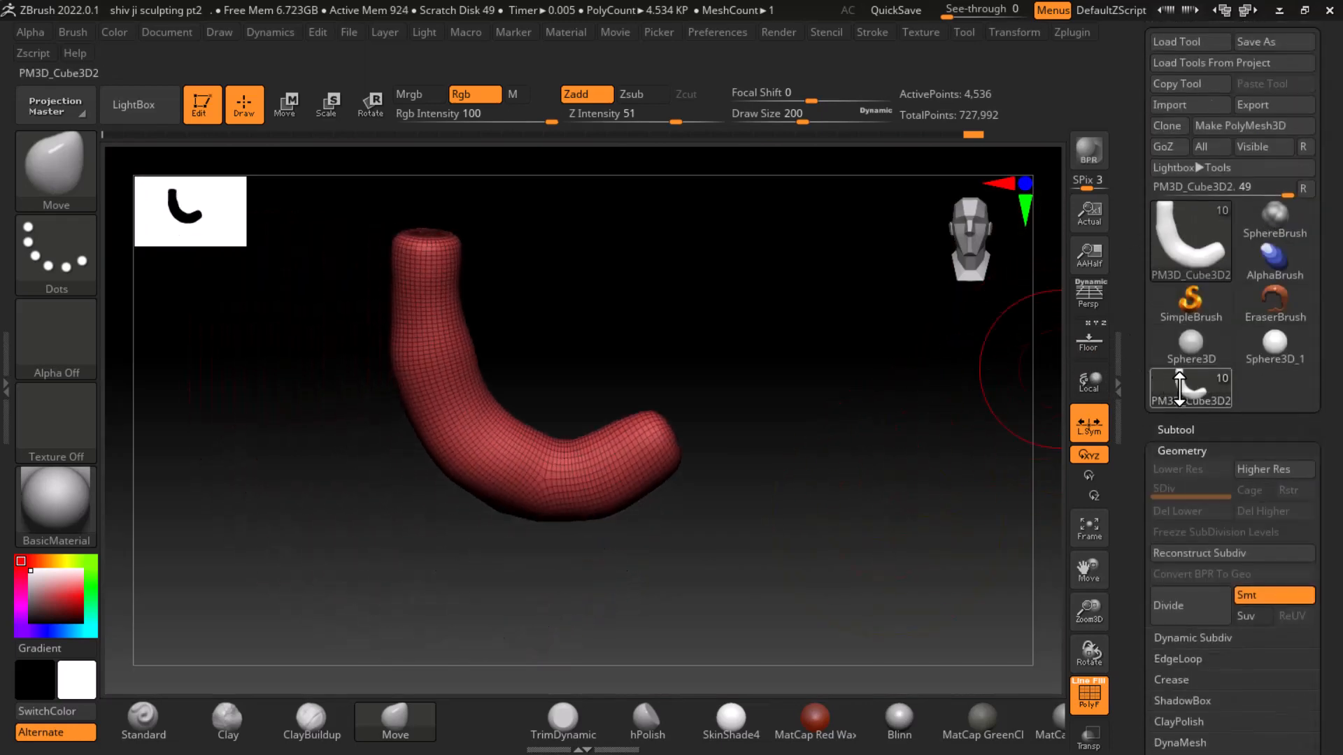
{"action": "left_click", "coordinate": [1181, 430]}
{"action": "mouse_move", "coordinate": [1186, 200]}
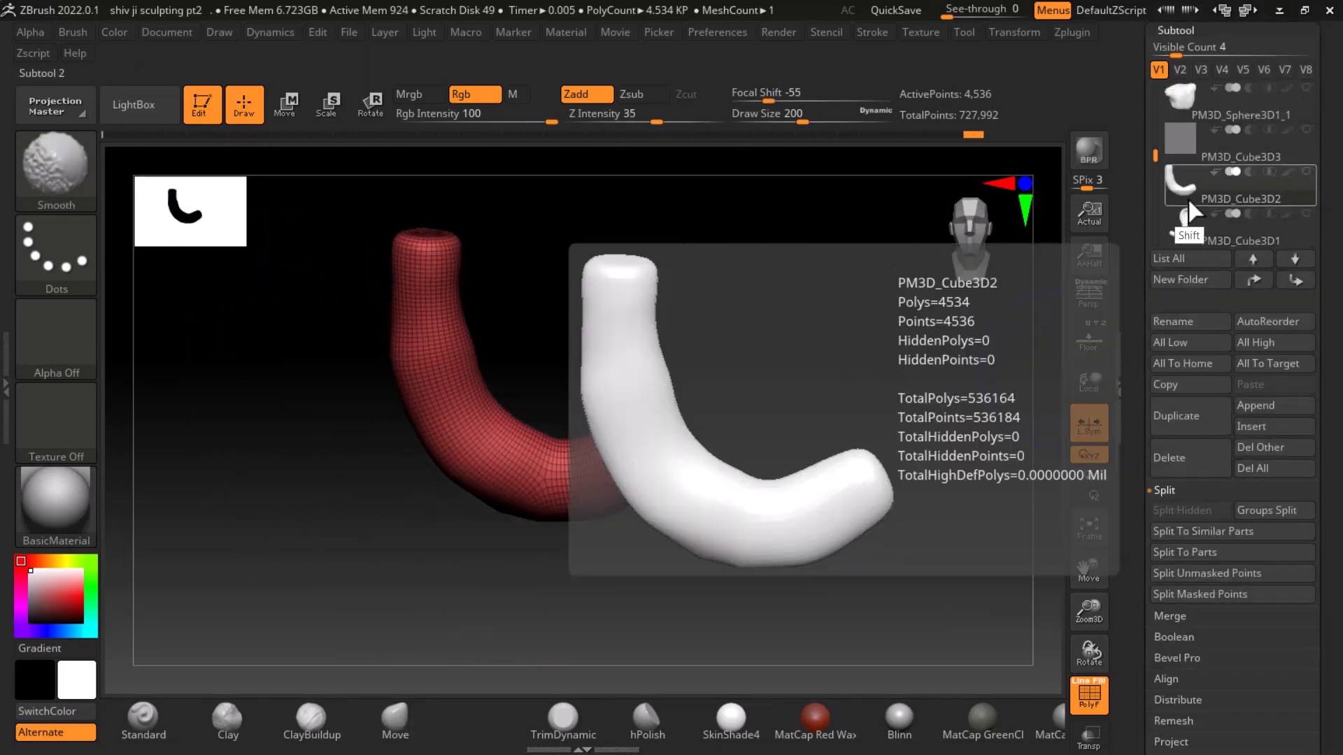
{"action": "key", "text": "shift"}
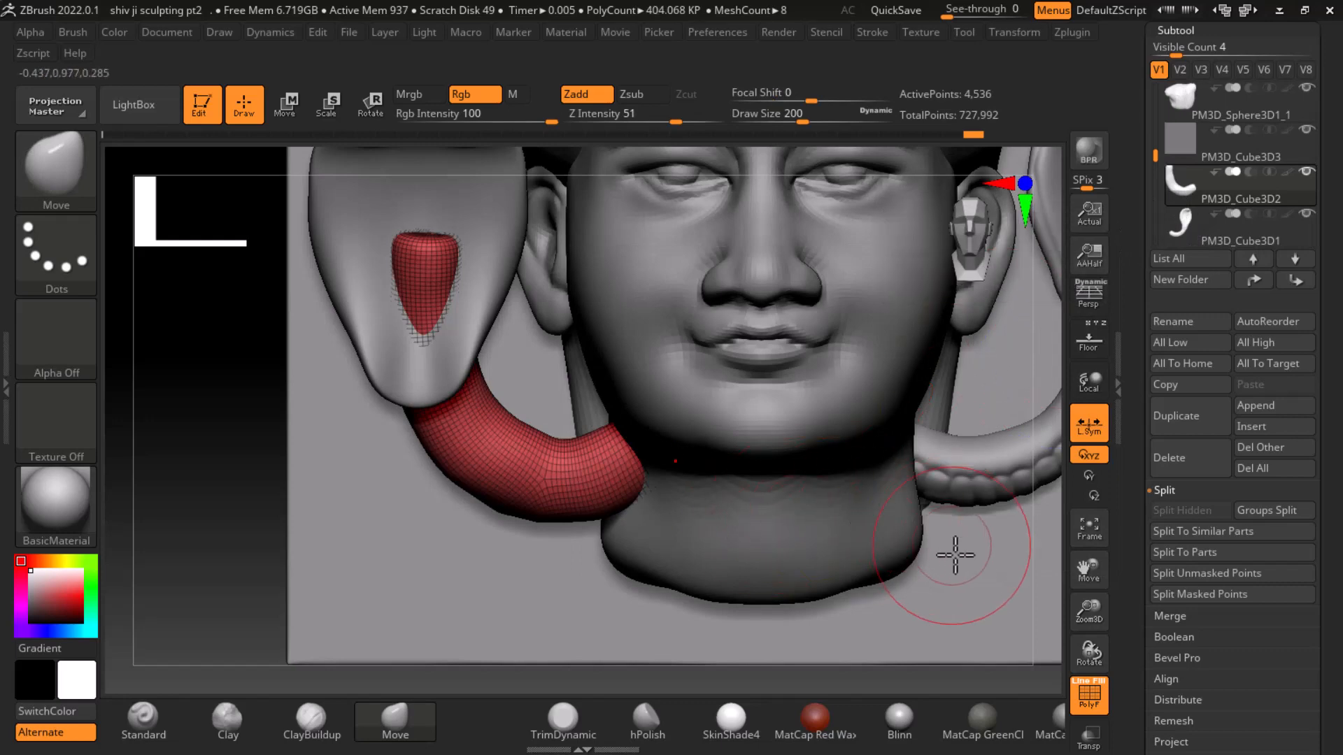
Select the left cobra's hood, move it slightly forward and tilt its top forward in side view
{"action": "mouse_move", "coordinate": [392, 610]}
{"action": "left_mouse_down"}
{"action": "mouse_move", "coordinate": [252, 584]}
{"action": "mouse_move", "coordinate": [231, 498]}
{"action": "mouse_move", "coordinate": [623, 569]}
{"action": "mouse_move", "coordinate": [746, 638]}
{"action": "mouse_move", "coordinate": [880, 636]}
{"action": "mouse_move", "coordinate": [929, 590]}
{"action": "mouse_move", "coordinate": [884, 529]}
{"action": "left_mouse_up"}
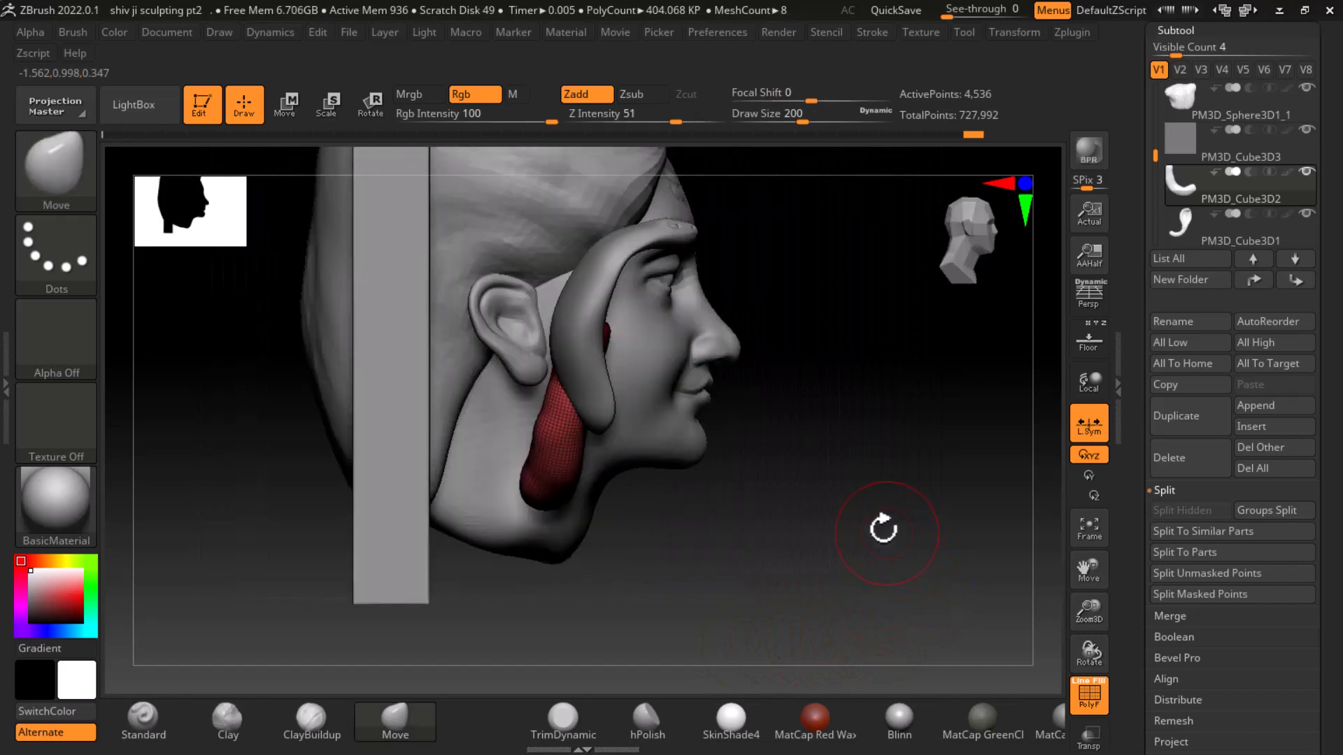
{"action": "left_click", "coordinate": [596, 386], "text": "alt"}
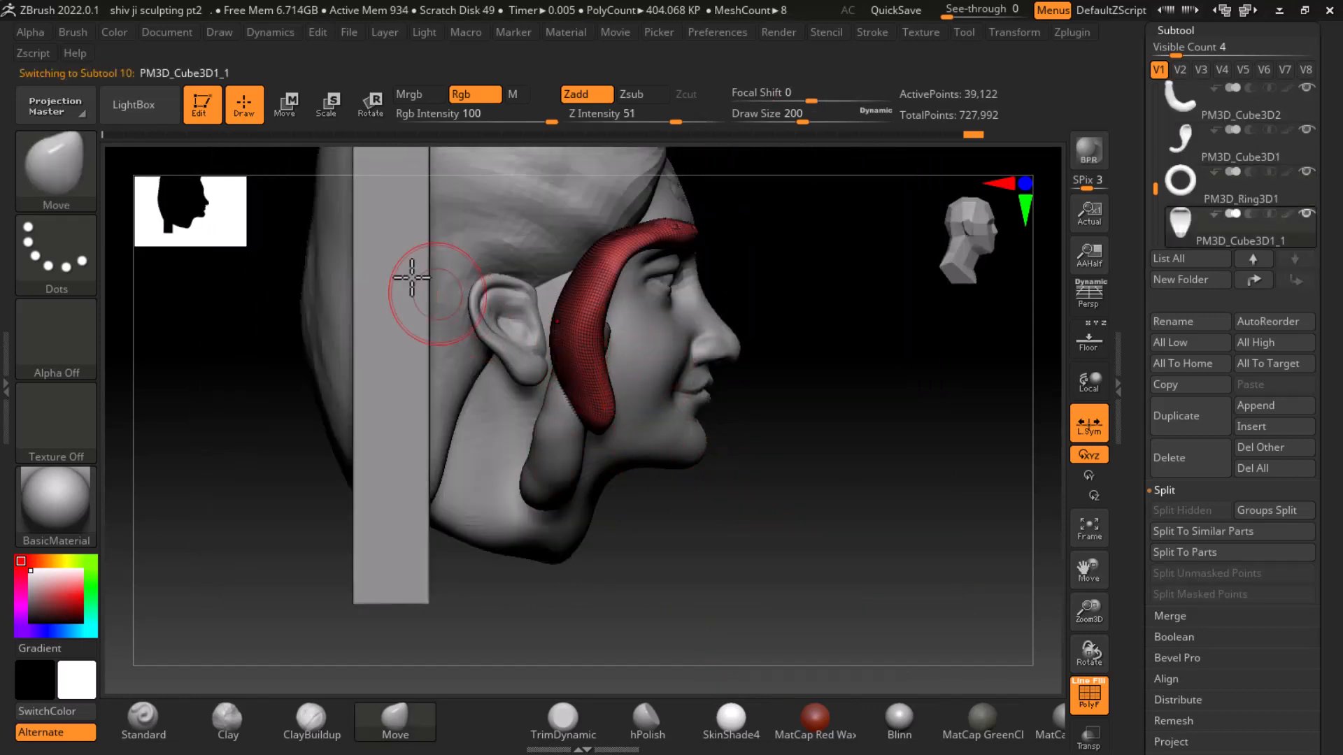
{"action": "left_click", "coordinate": [287, 103]}
{"action": "left_click_drag", "start_coordinate": [690, 323], "coordinate": [710, 323]}
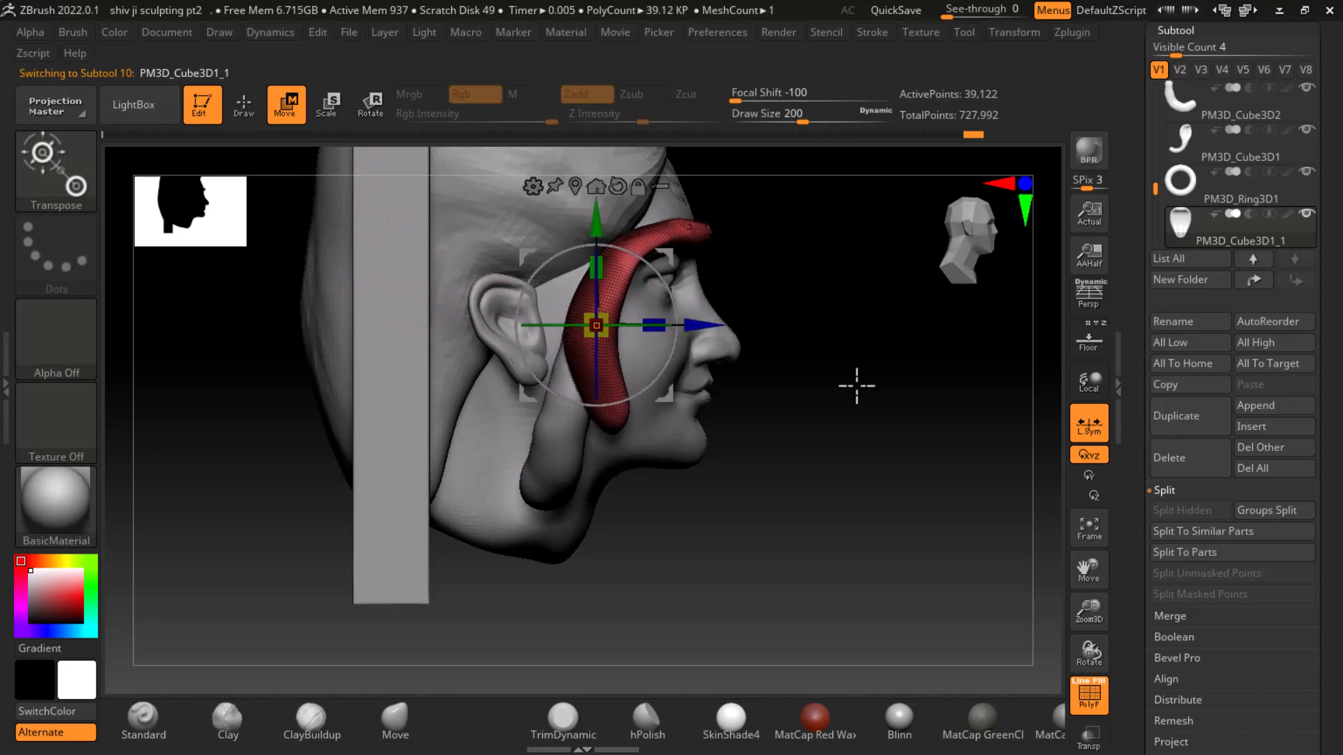
{"action": "mouse_move", "coordinate": [856, 385]}
{"action": "left_mouse_down"}
{"action": "mouse_move", "coordinate": [785, 393]}
{"action": "mouse_move", "coordinate": [868, 406]}
{"action": "mouse_move", "coordinate": [850, 404]}
{"action": "left_mouse_up"}
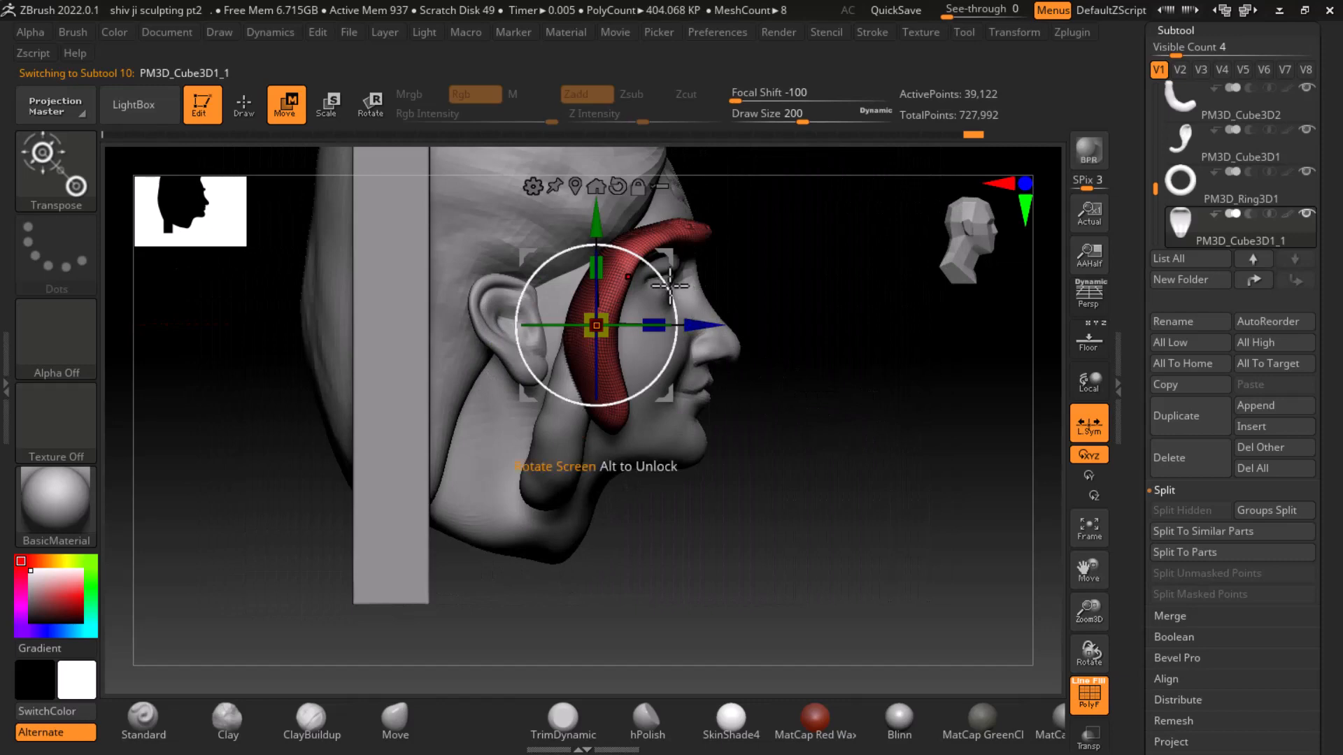
{"action": "left_click_drag", "start_coordinate": [670, 285], "coordinate": [612, 217]}
{"action": "left_click_drag", "start_coordinate": [923, 315], "coordinate": [985, 409], "text": "shift"}
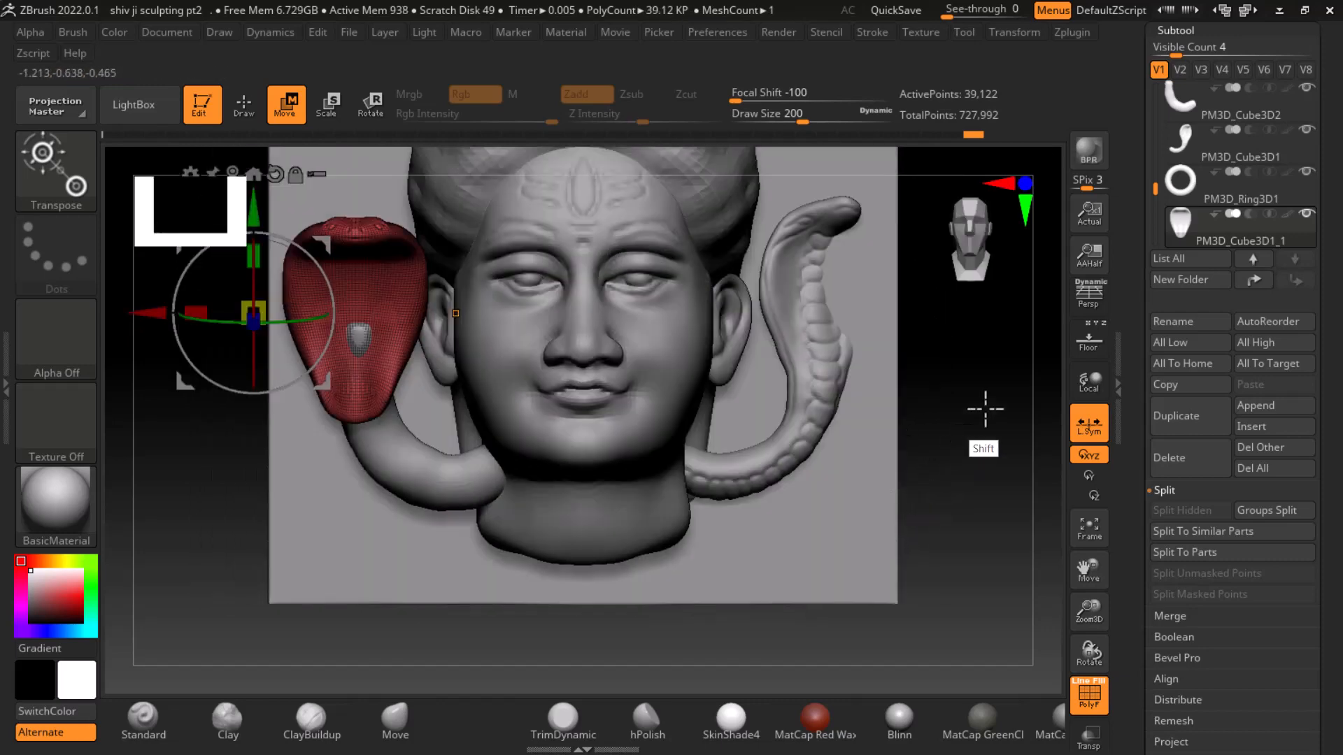
Adjust the hood's height and tilt slightly to line it up with the reference photo in front view
{"action": "left_click", "coordinate": [1088, 353]}
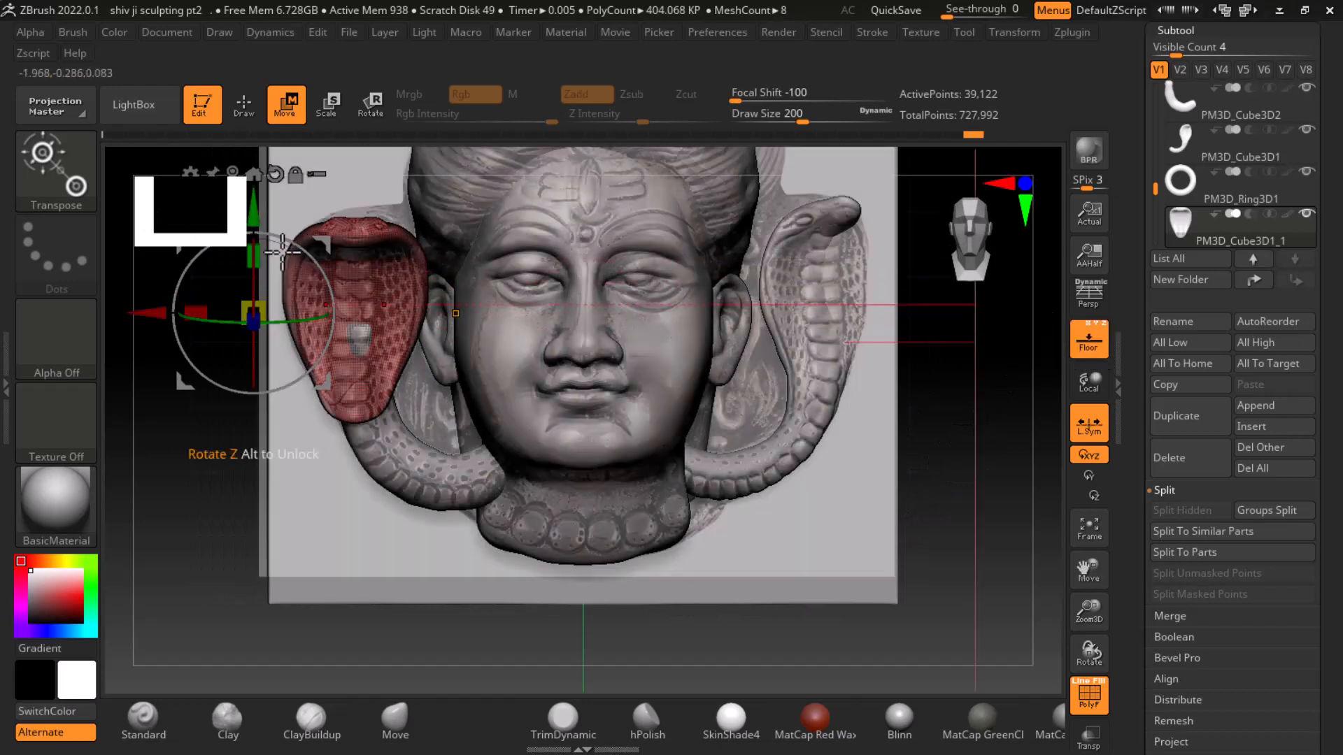
{"action": "left_click_drag", "start_coordinate": [257, 212], "coordinate": [258, 205]}
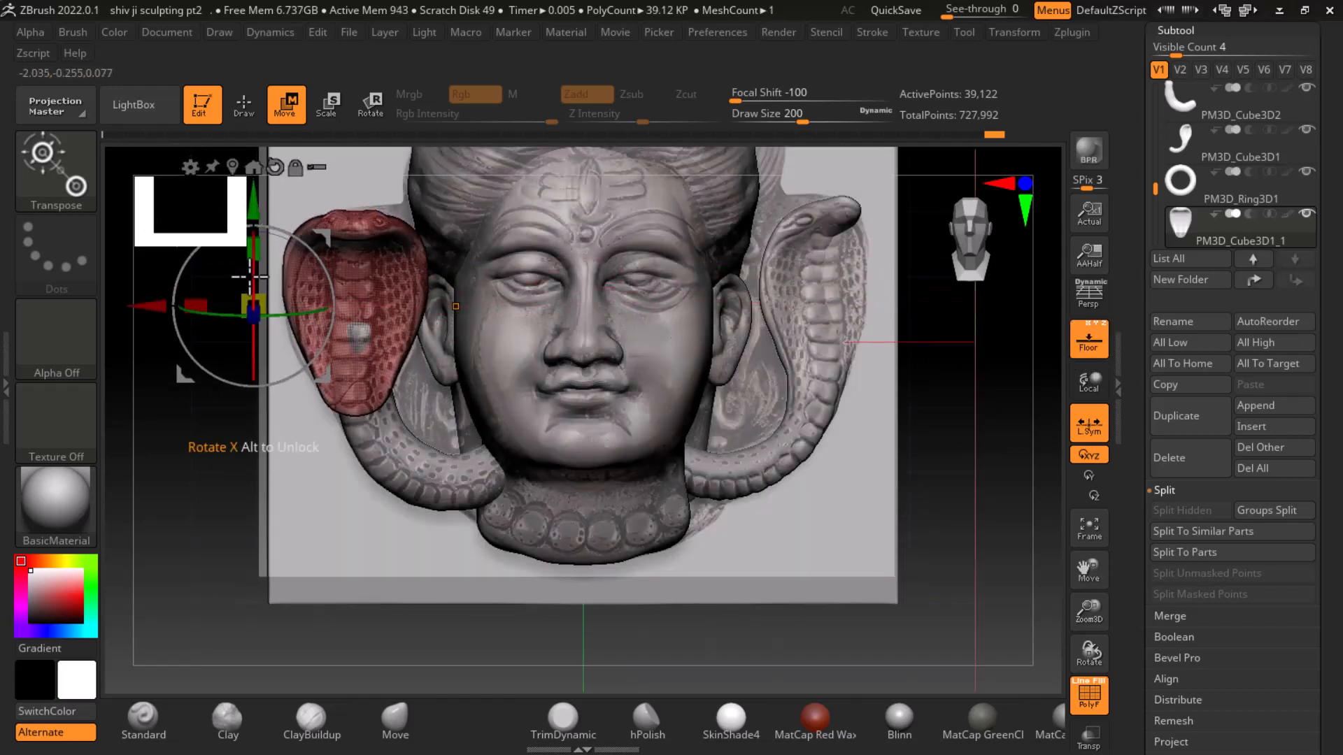
{"action": "left_click_drag", "start_coordinate": [251, 277], "coordinate": [253, 285]}
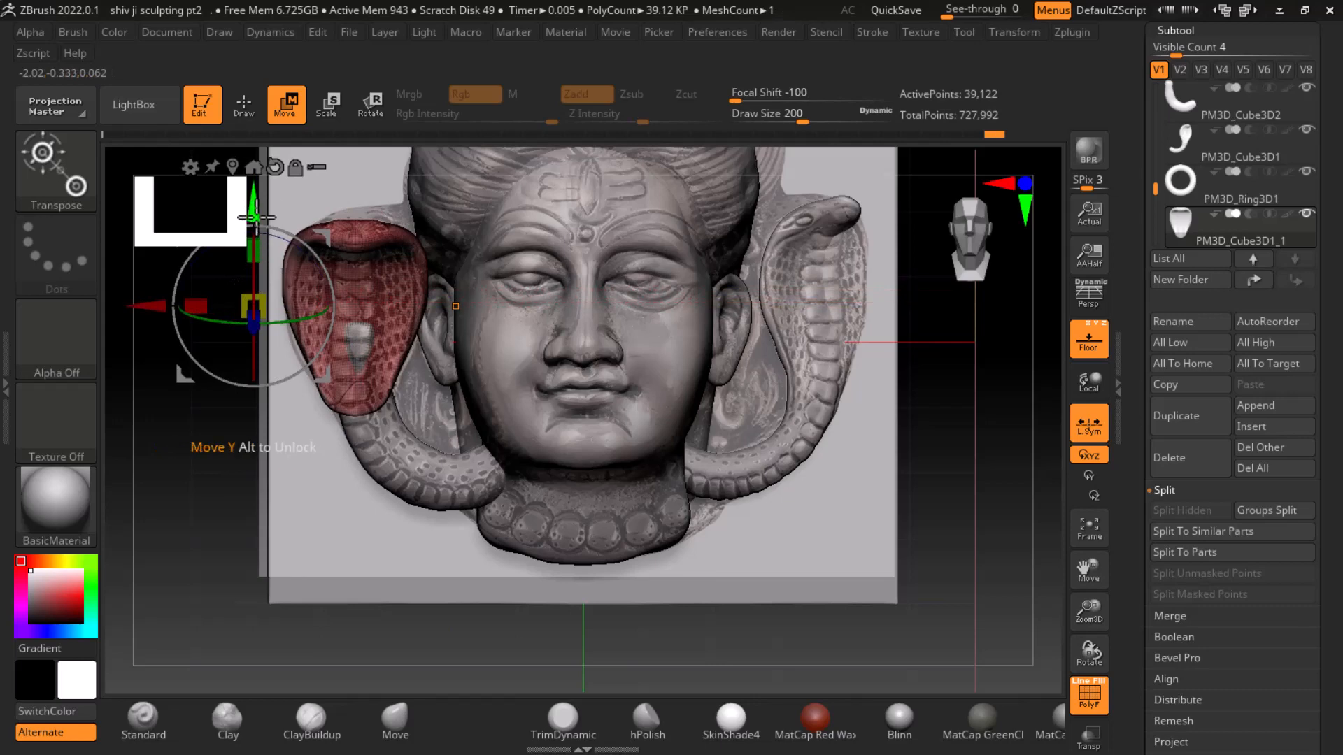
{"action": "left_click_drag", "start_coordinate": [249, 218], "coordinate": [250, 221]}
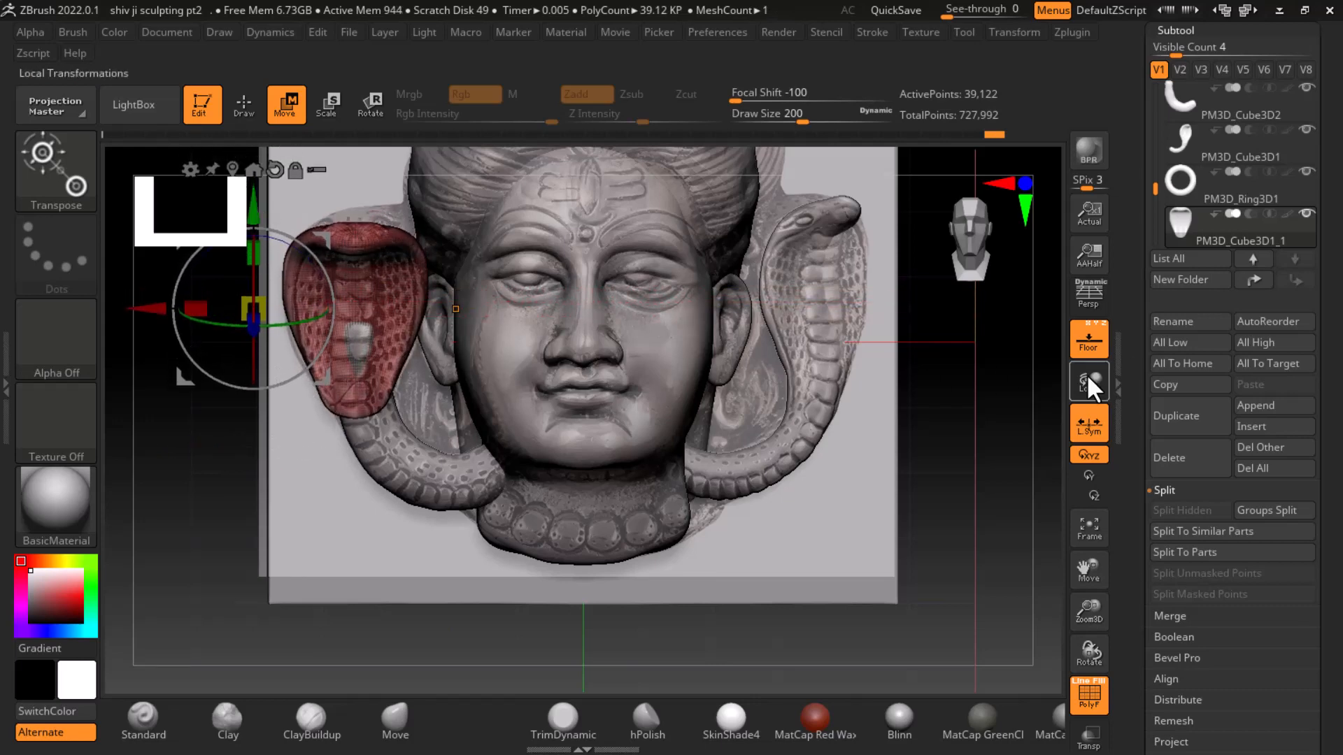
{"action": "left_click", "coordinate": [1095, 350]}
Select the left cobra's body and move it slightly backward in side view to sit behind its hood
{"action": "left_click_drag", "start_coordinate": [832, 524], "coordinate": [992, 534]}
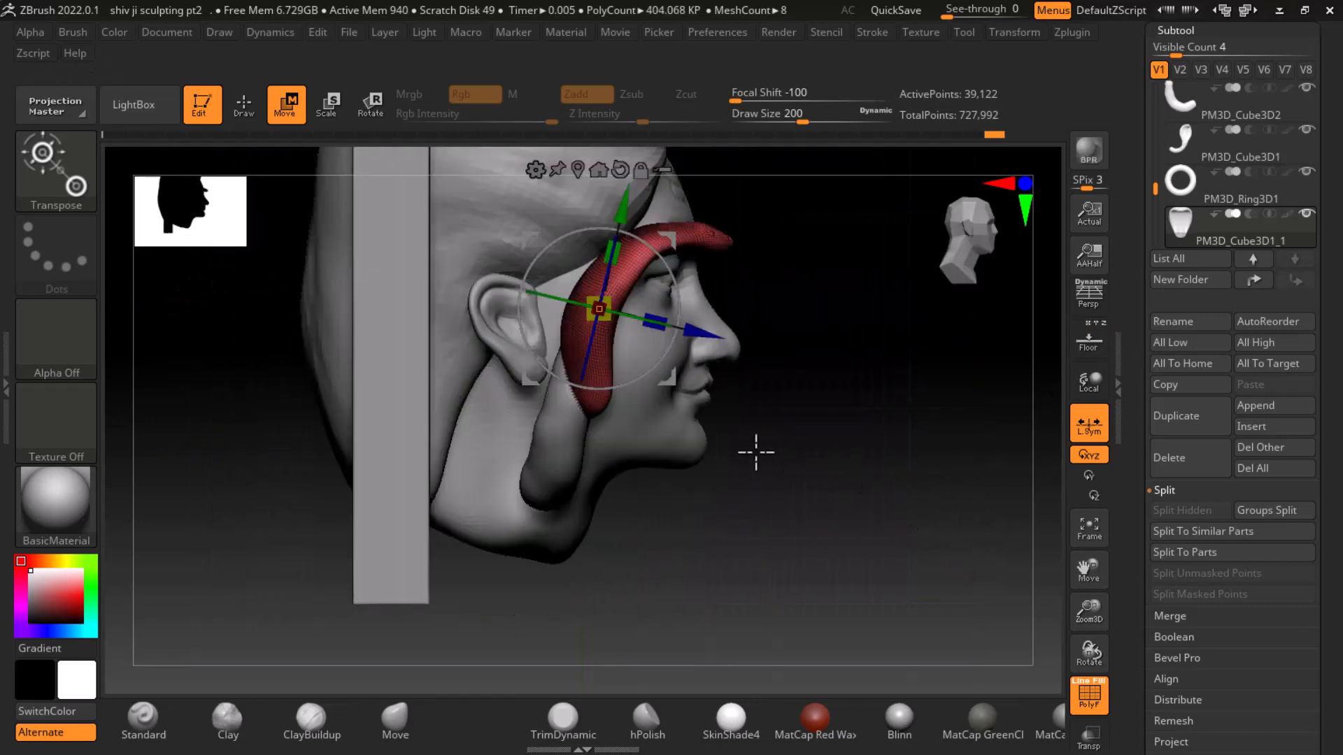
{"action": "left_click", "coordinate": [586, 450], "text": "alt"}
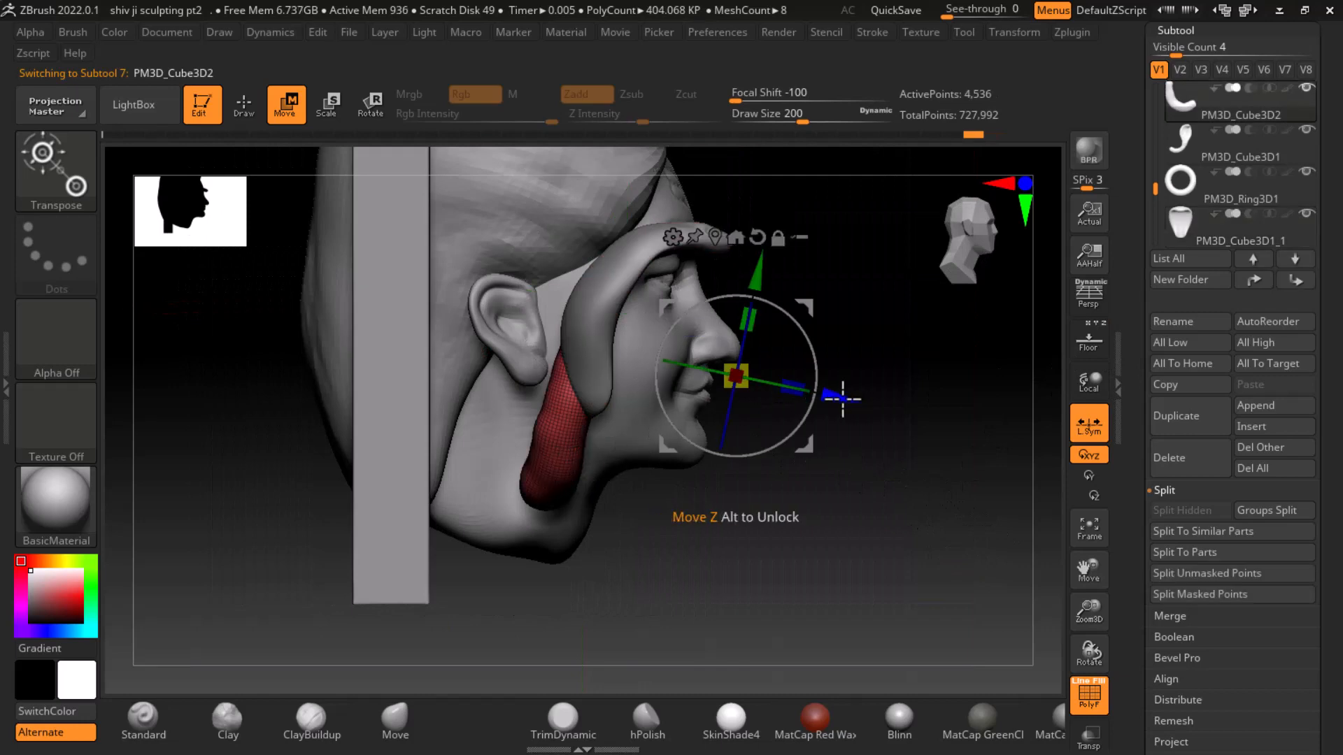
{"action": "left_click_drag", "start_coordinate": [846, 396], "coordinate": [834, 398]}
{"action": "left_click_drag", "start_coordinate": [895, 430], "coordinate": [871, 461]}
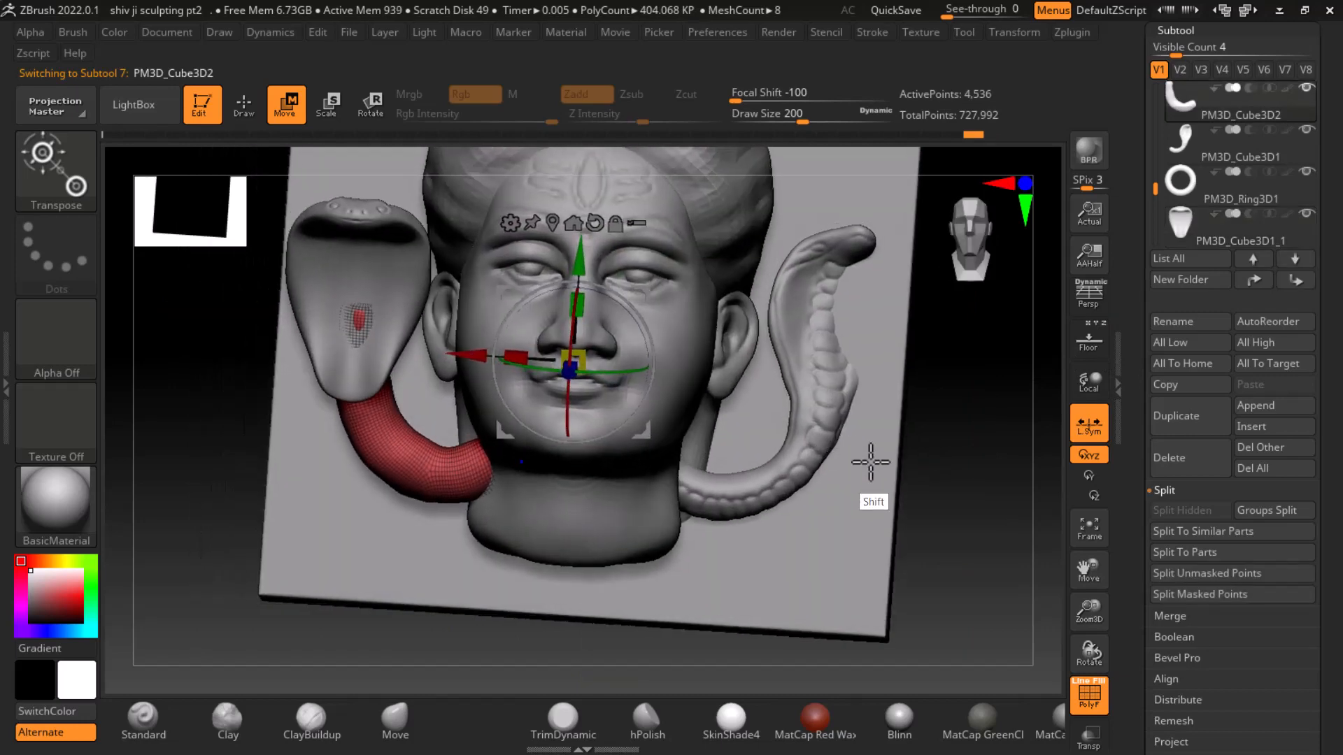
{"action": "left_click_drag", "start_coordinate": [959, 528], "coordinate": [962, 493]}
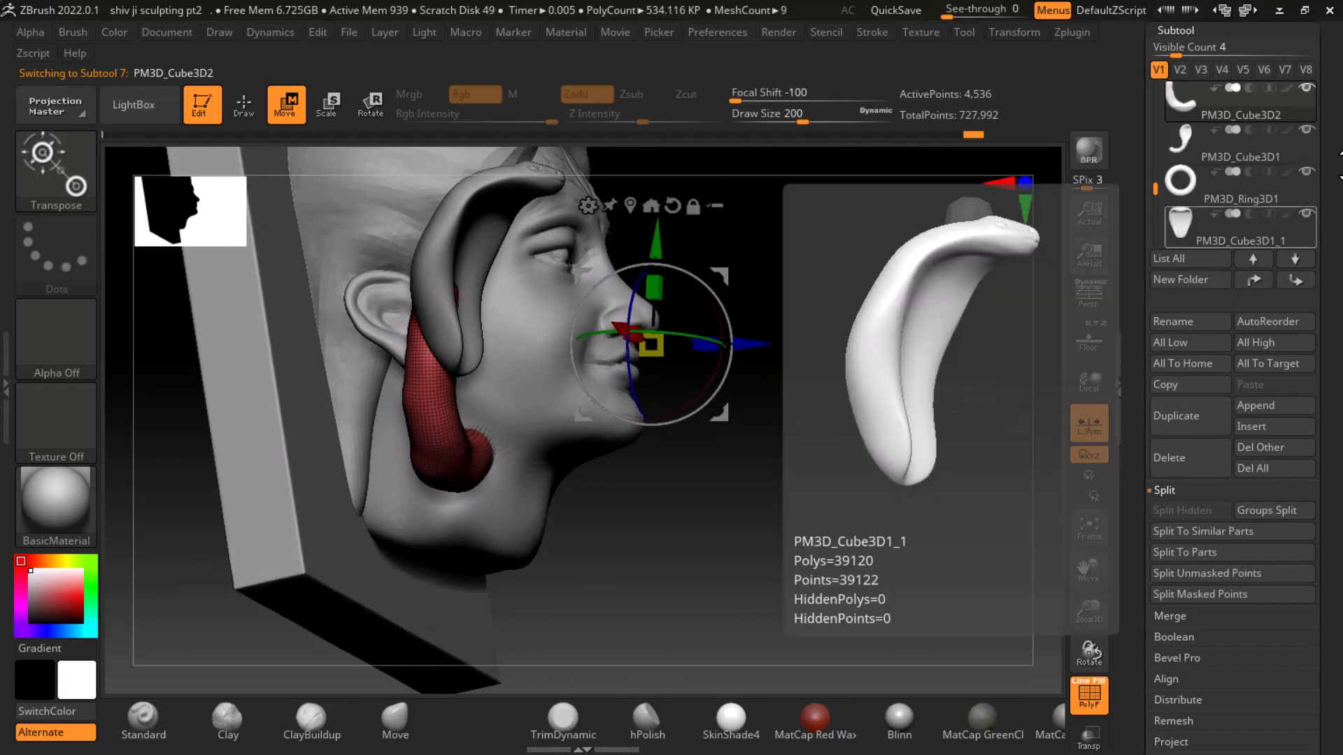
Reorder the subtools so the left cobra's body sits directly below its hood
{"action": "left_click_drag", "start_coordinate": [1157, 189], "coordinate": [1175, 170]}
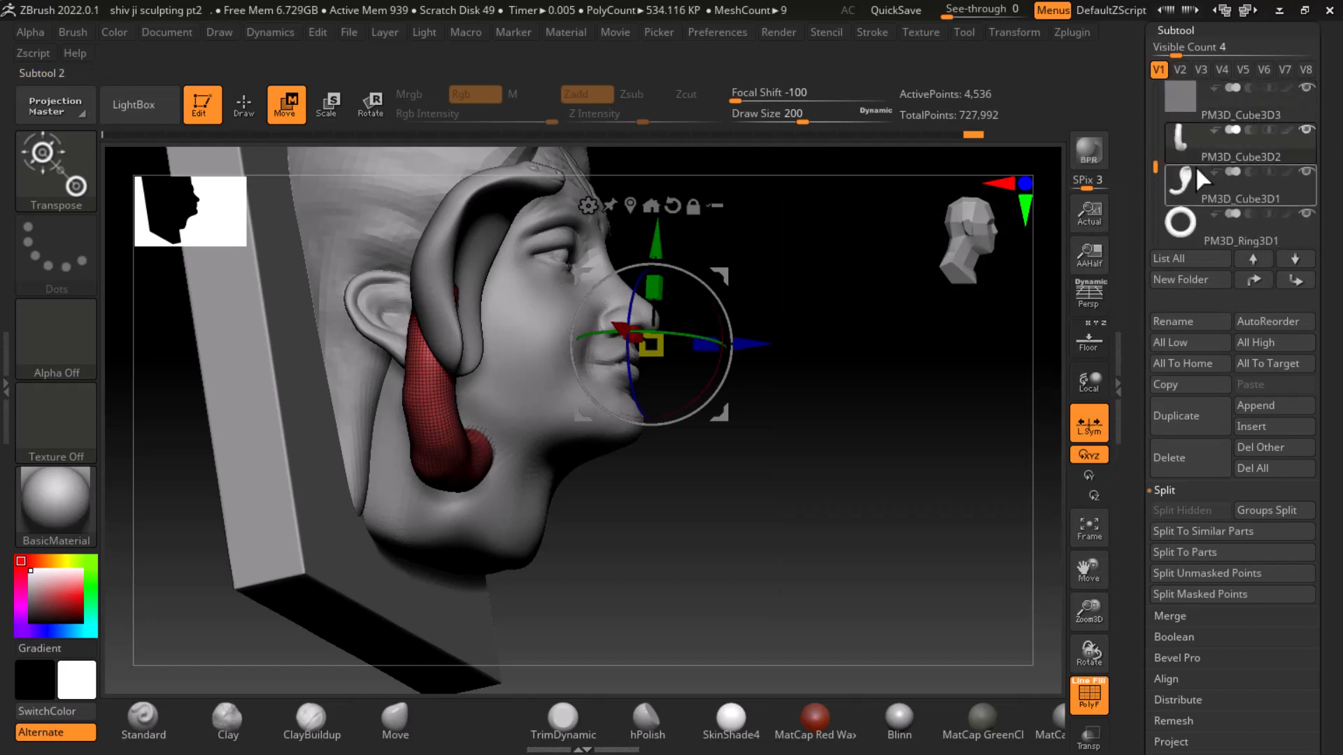
{"action": "left_click", "coordinate": [456, 206], "text": "alt"}
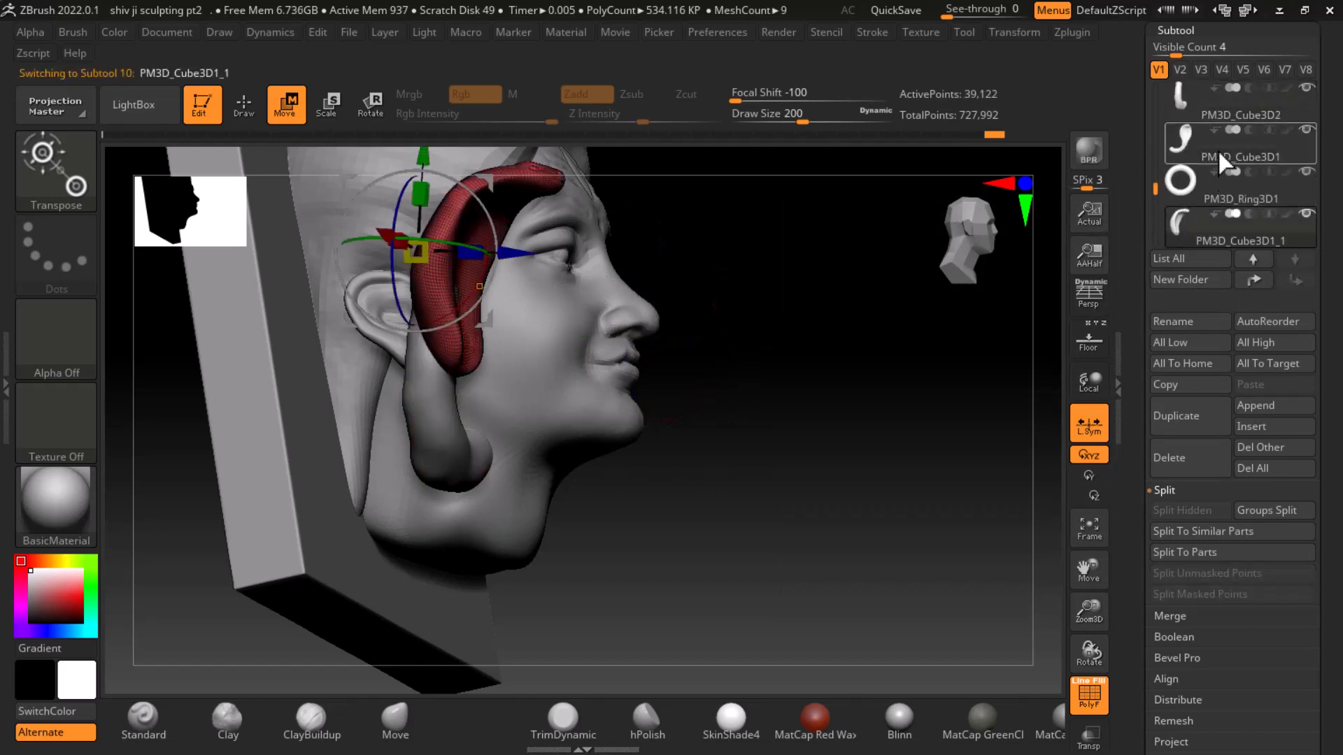
{"action": "left_click", "coordinate": [1187, 98]}
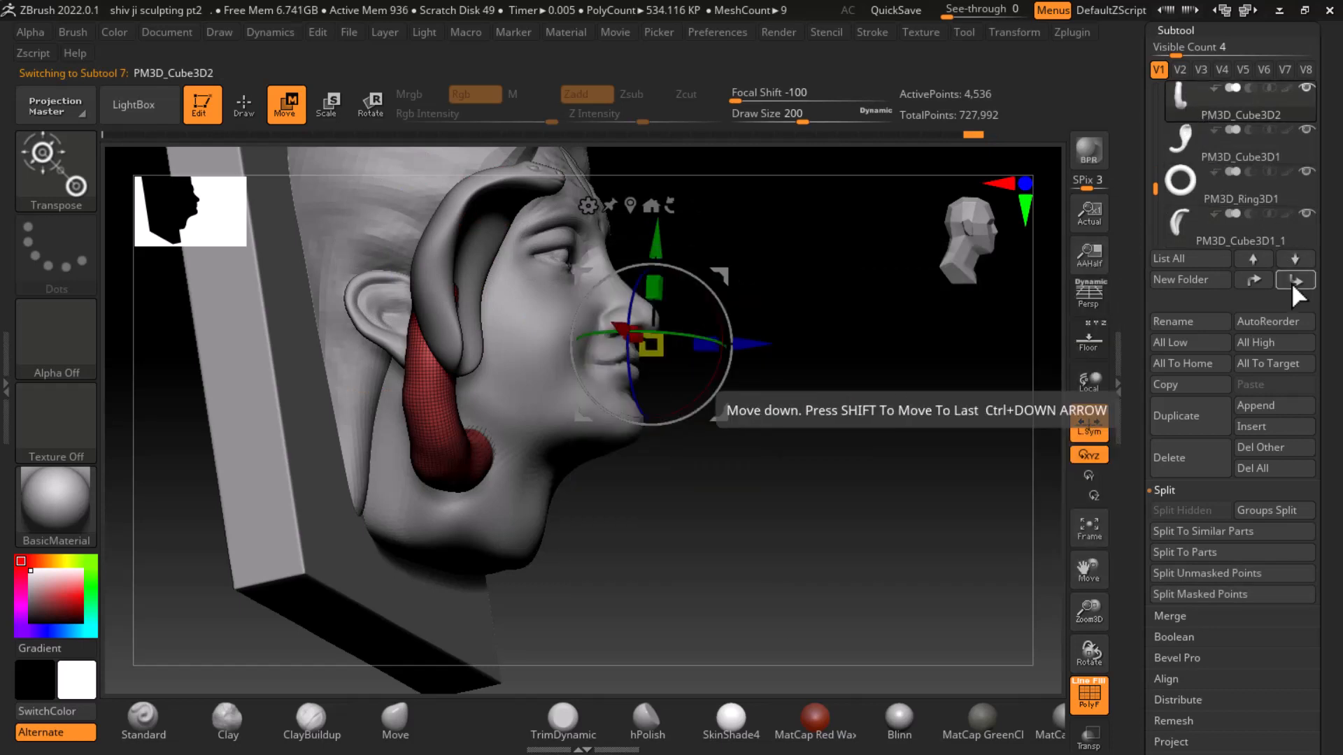
{"action": "left_click", "coordinate": [1298, 280]}
{"action": "left_click", "coordinate": [1298, 280]}
{"action": "left_click", "coordinate": [1298, 279]}
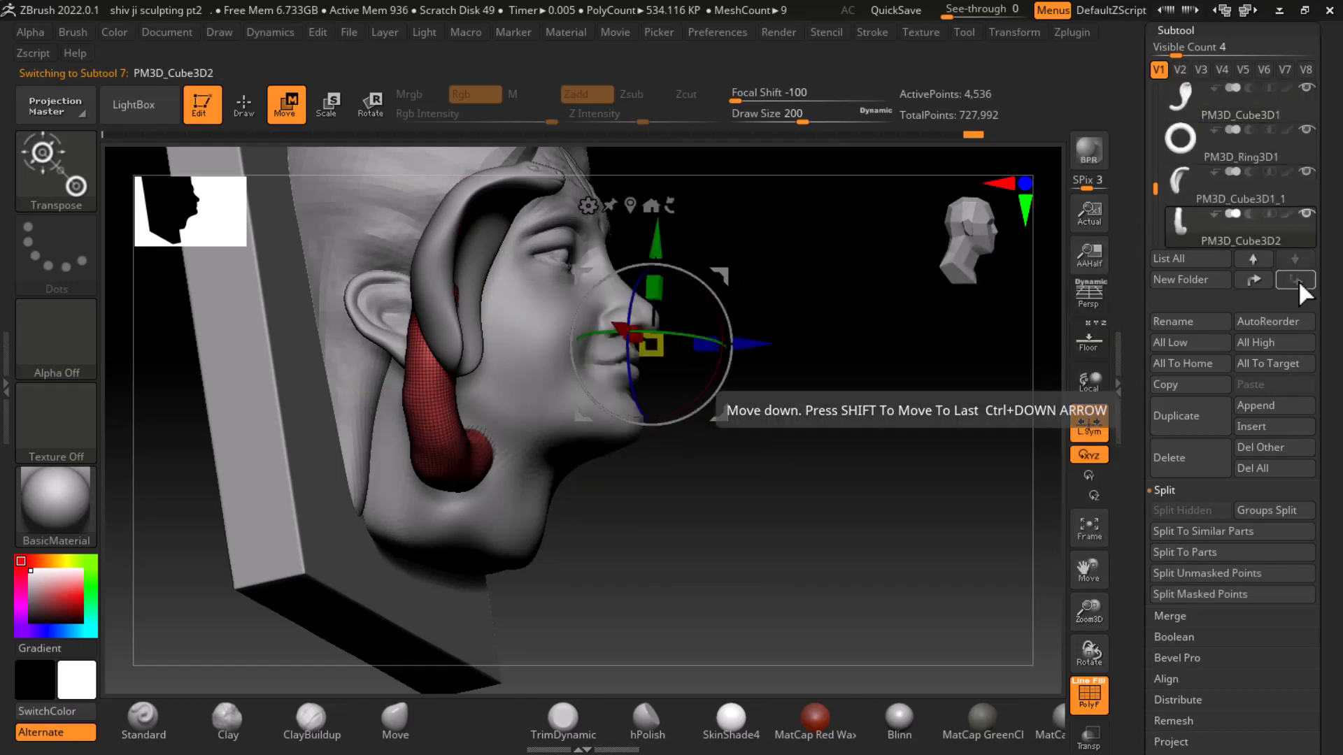
Merge the left cobra's hood down with its body into one subtool
{"action": "left_click", "coordinate": [1181, 183]}
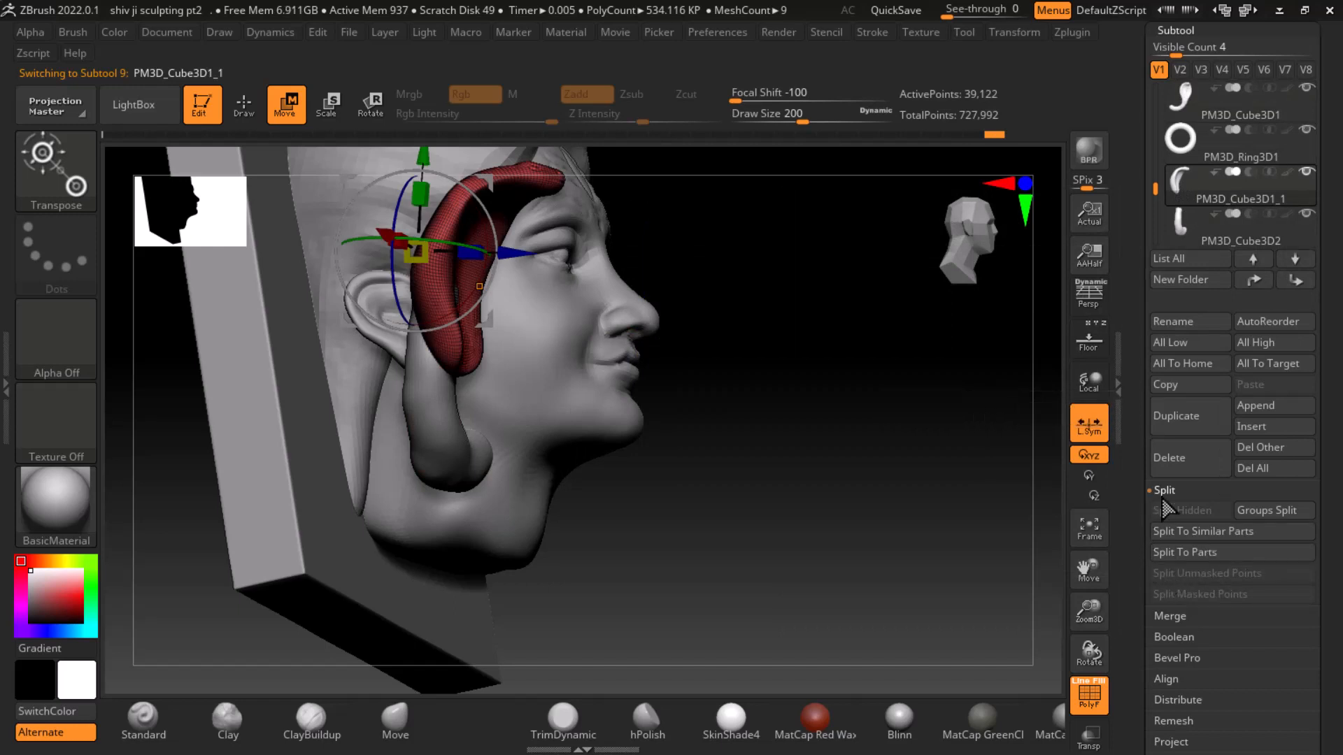
{"action": "left_click", "coordinate": [1164, 618]}
{"action": "left_click", "coordinate": [1224, 553]}
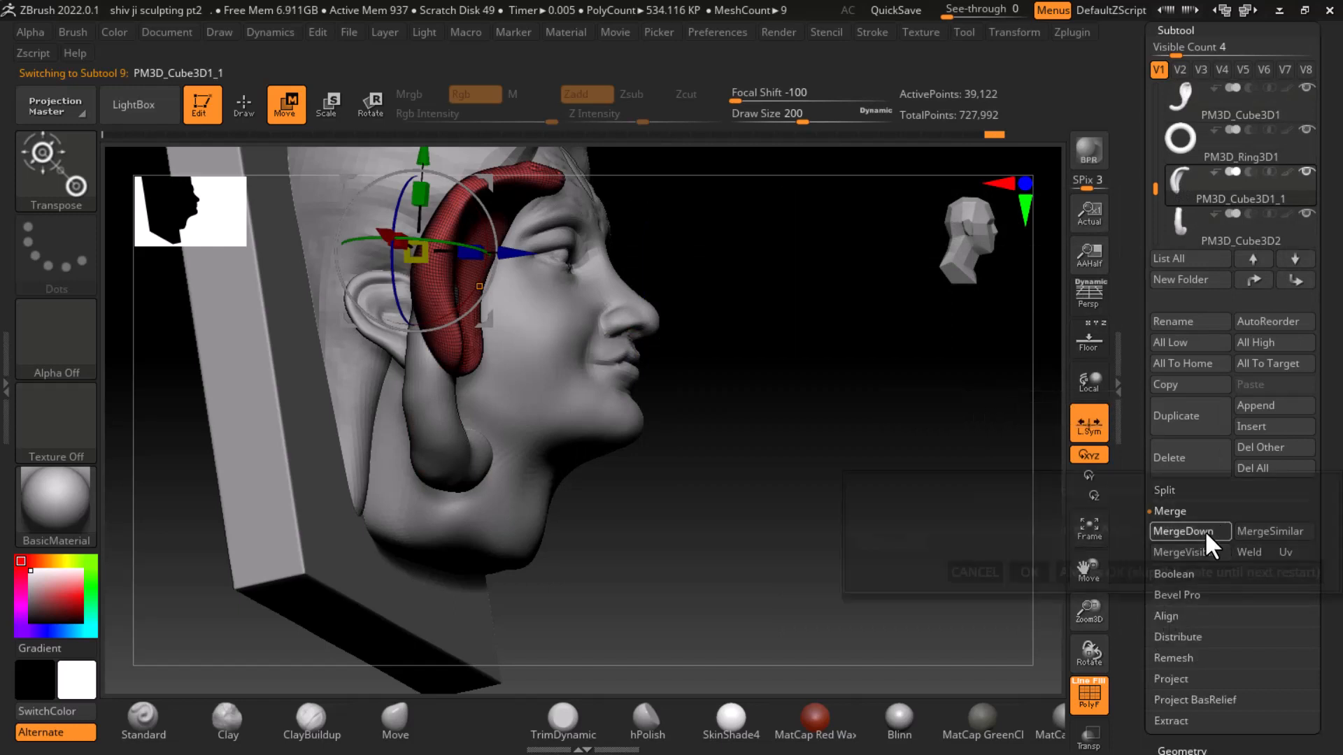
{"action": "left_click", "coordinate": [1032, 572]}
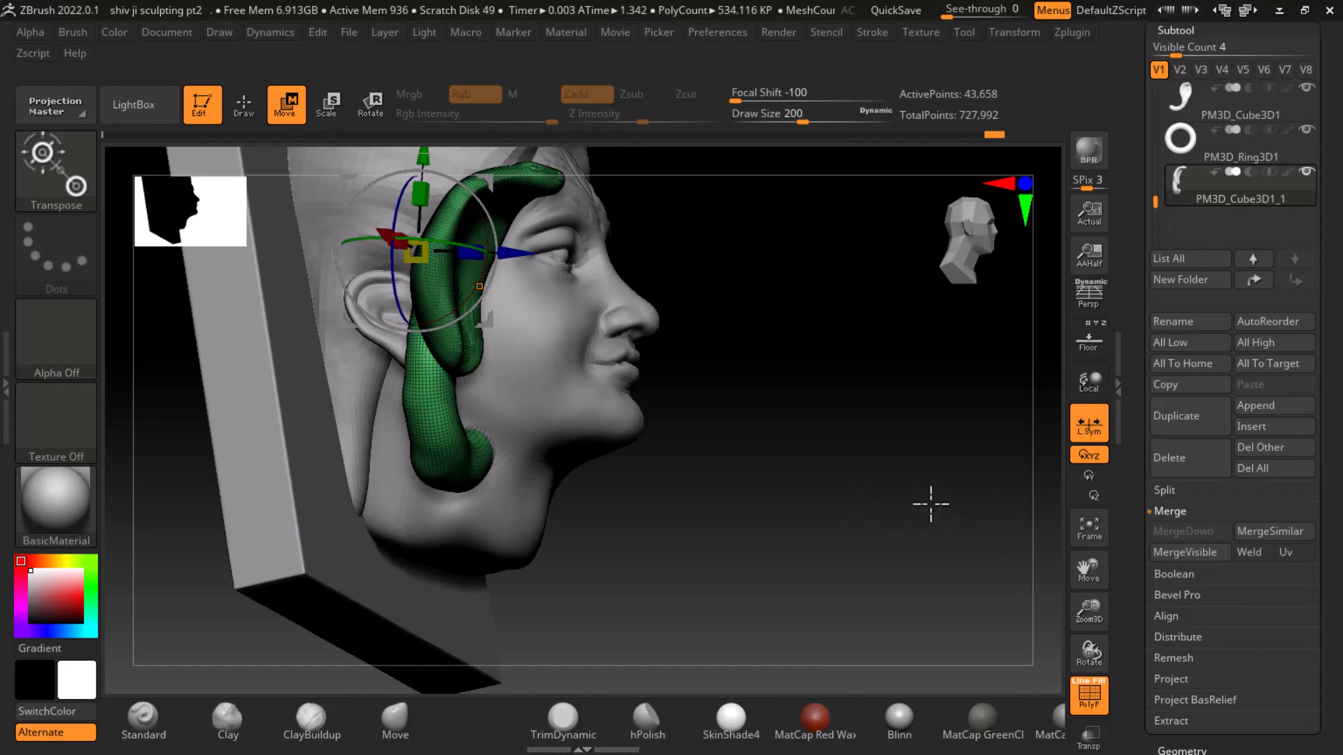
Isolate the merged left cobra and turn off its polyframe display
{"action": "mouse_move", "coordinate": [931, 503]}
{"action": "left_mouse_down"}
{"action": "mouse_move", "coordinate": [893, 495]}
{"action": "mouse_move", "coordinate": [890, 480]}
{"action": "mouse_move", "coordinate": [912, 519]}
{"action": "left_mouse_up"}
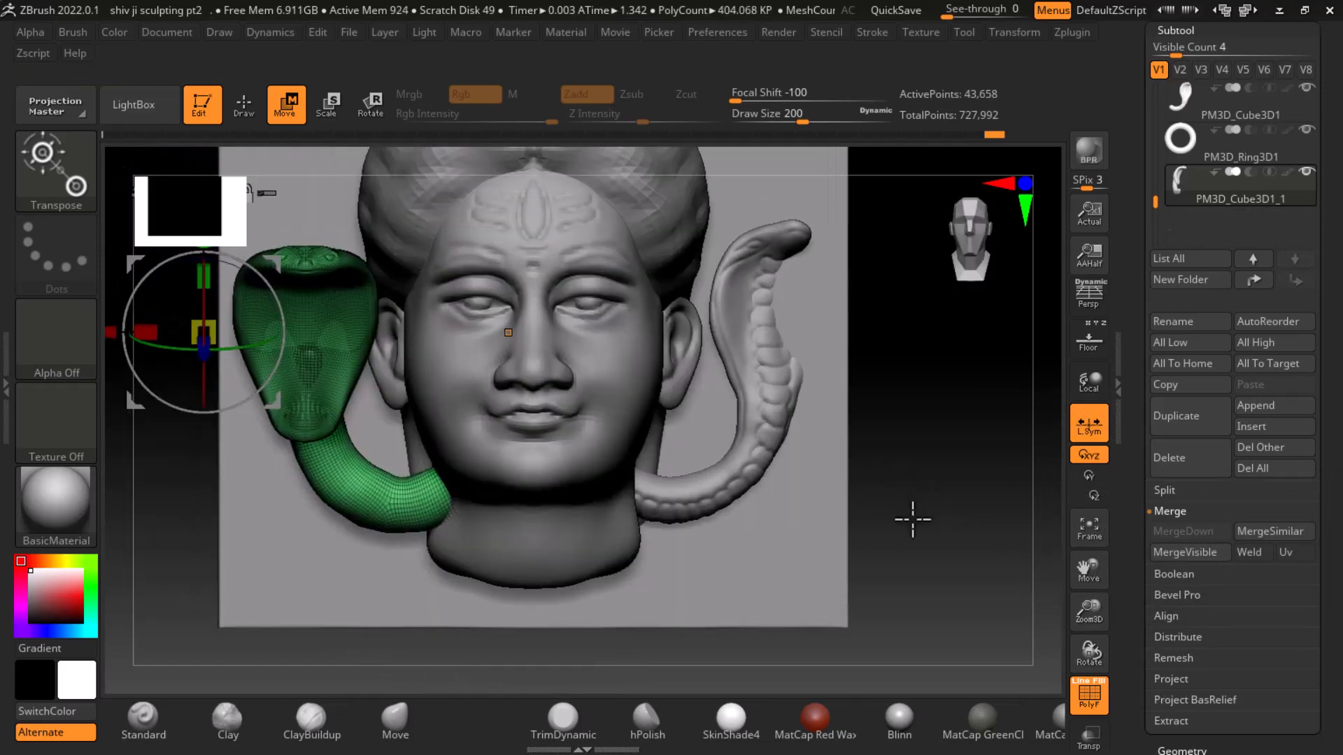
{"action": "left_click_drag", "start_coordinate": [913, 469], "coordinate": [915, 429], "text": "alt"}
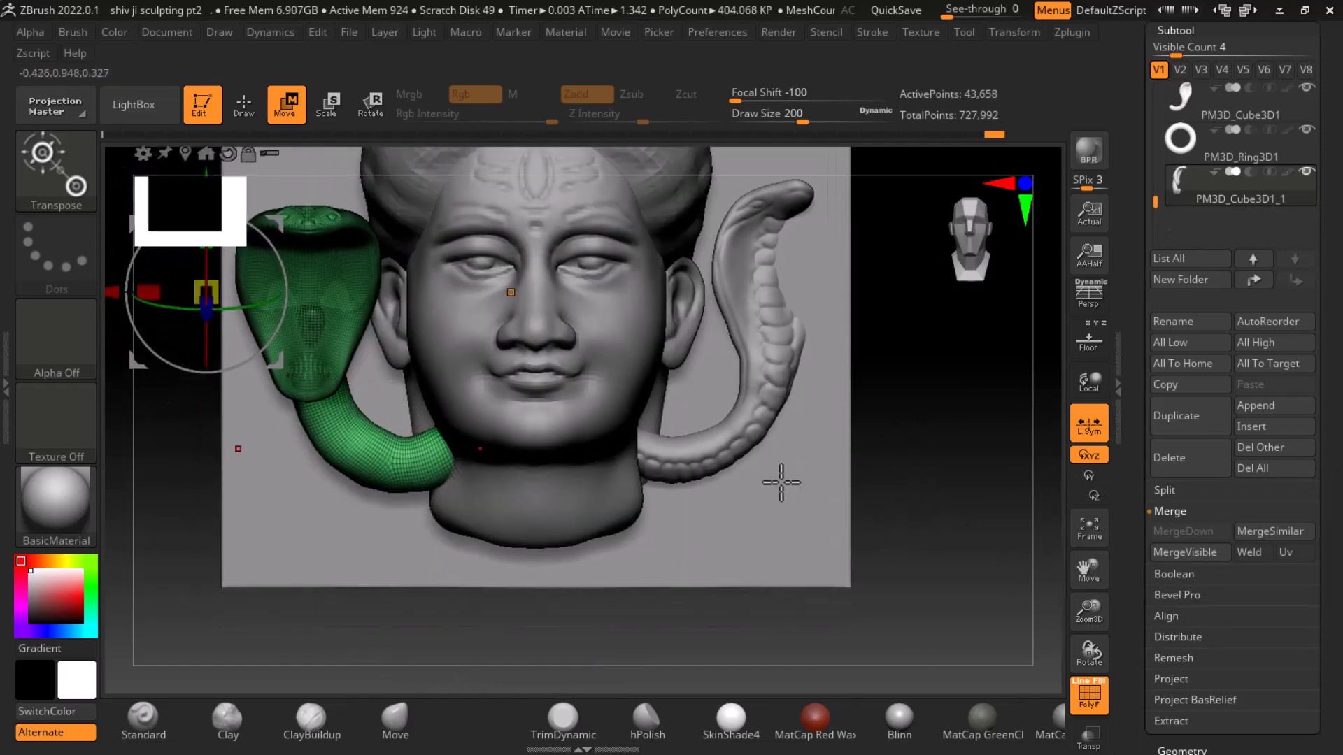
{"action": "left_click_drag", "start_coordinate": [977, 488], "coordinate": [992, 525], "text": "alt"}
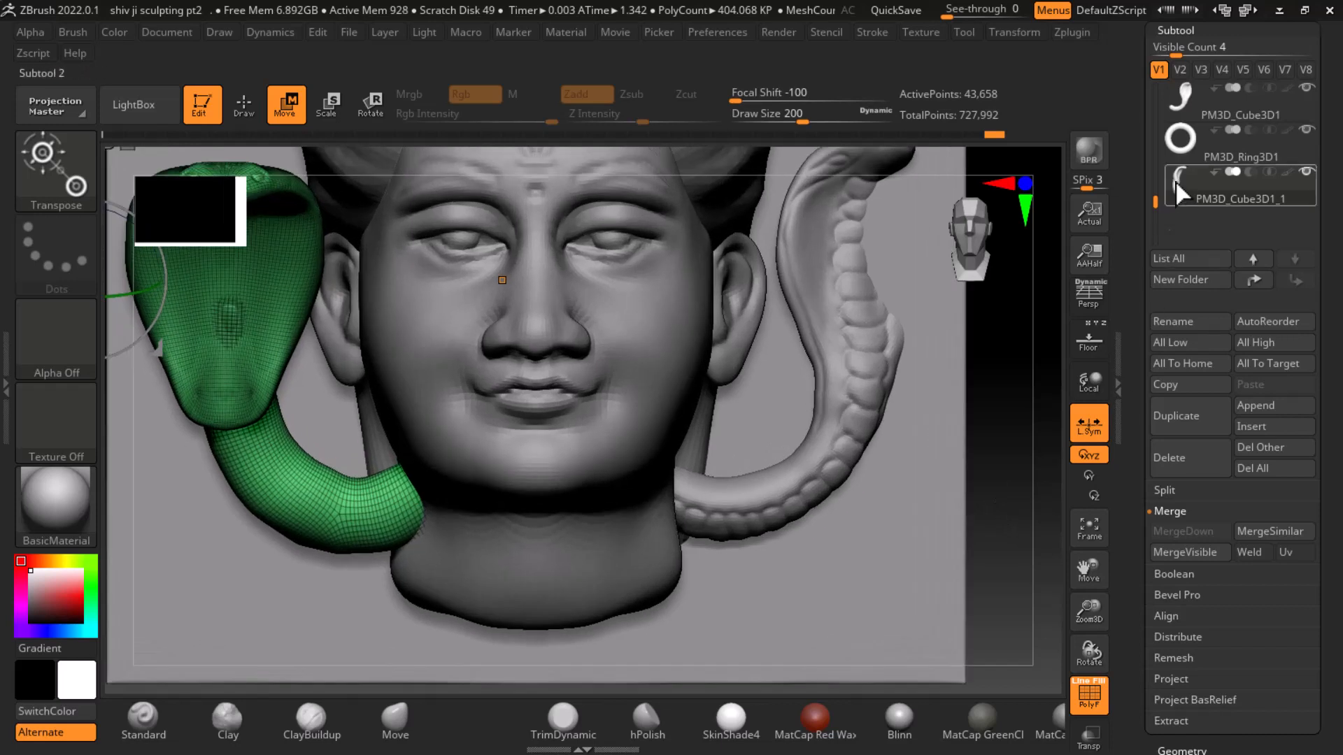
{"action": "key", "text": "alt+s"}
{"action": "key", "text": "shift+f"}
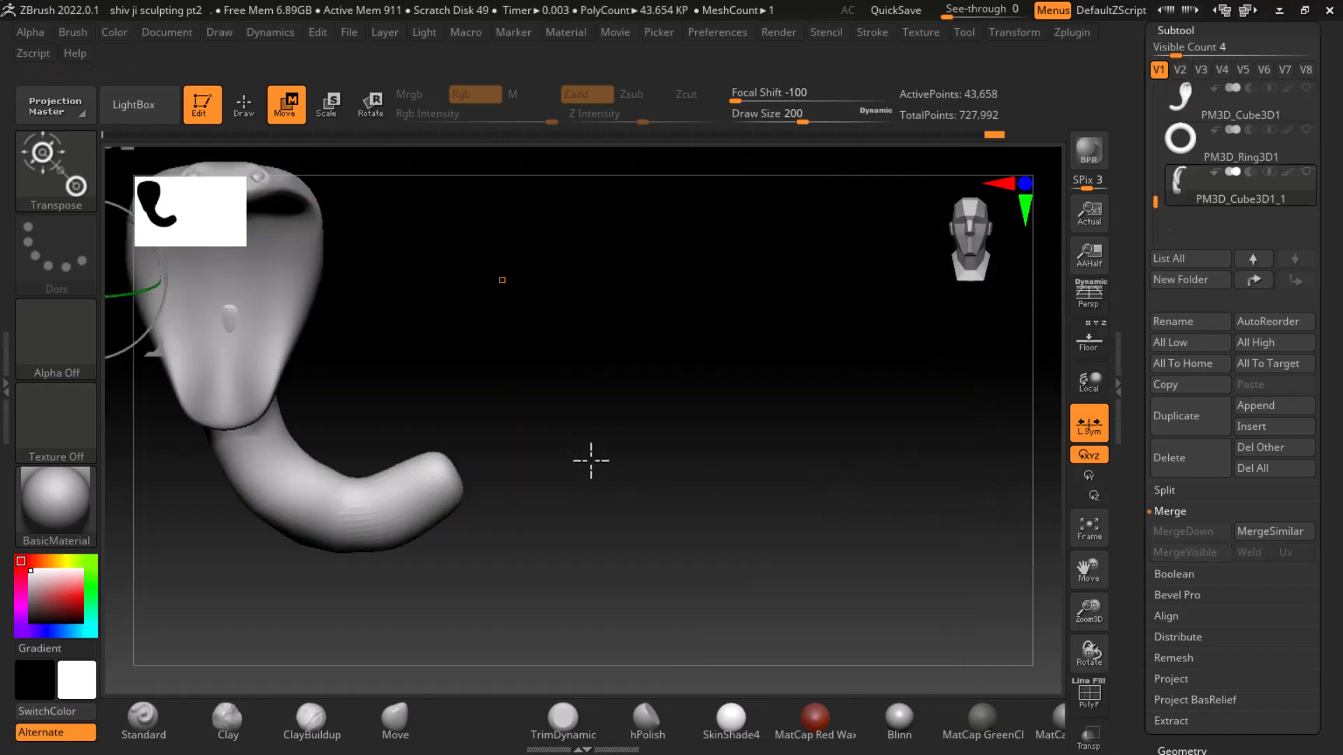
{"action": "left_click_drag", "start_coordinate": [591, 460], "coordinate": [925, 498]}
Fuse the merged cobra's hood and body with DynaMesh at a resolution of 512
{"action": "left_click_drag", "start_coordinate": [1141, 581], "coordinate": [1155, 463]}
{"action": "left_click", "coordinate": [1183, 578]}
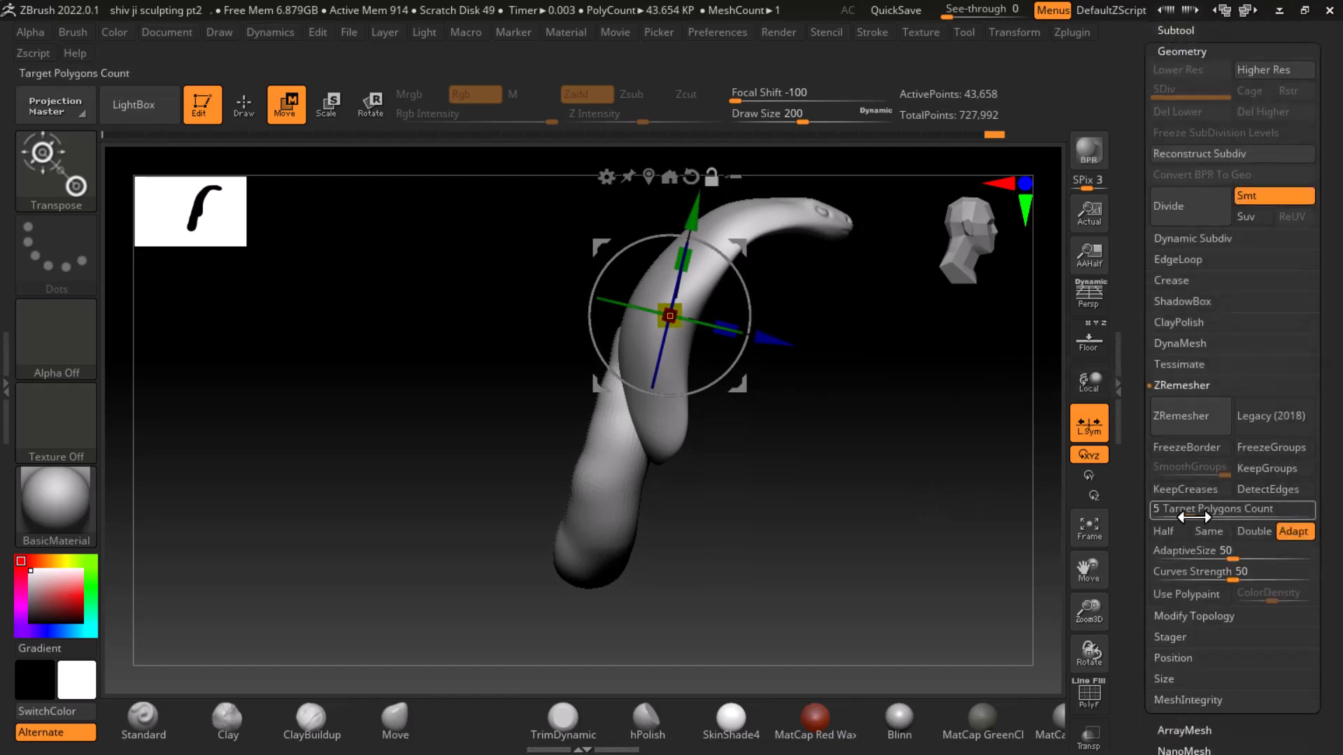
{"action": "left_click", "coordinate": [1181, 385]}
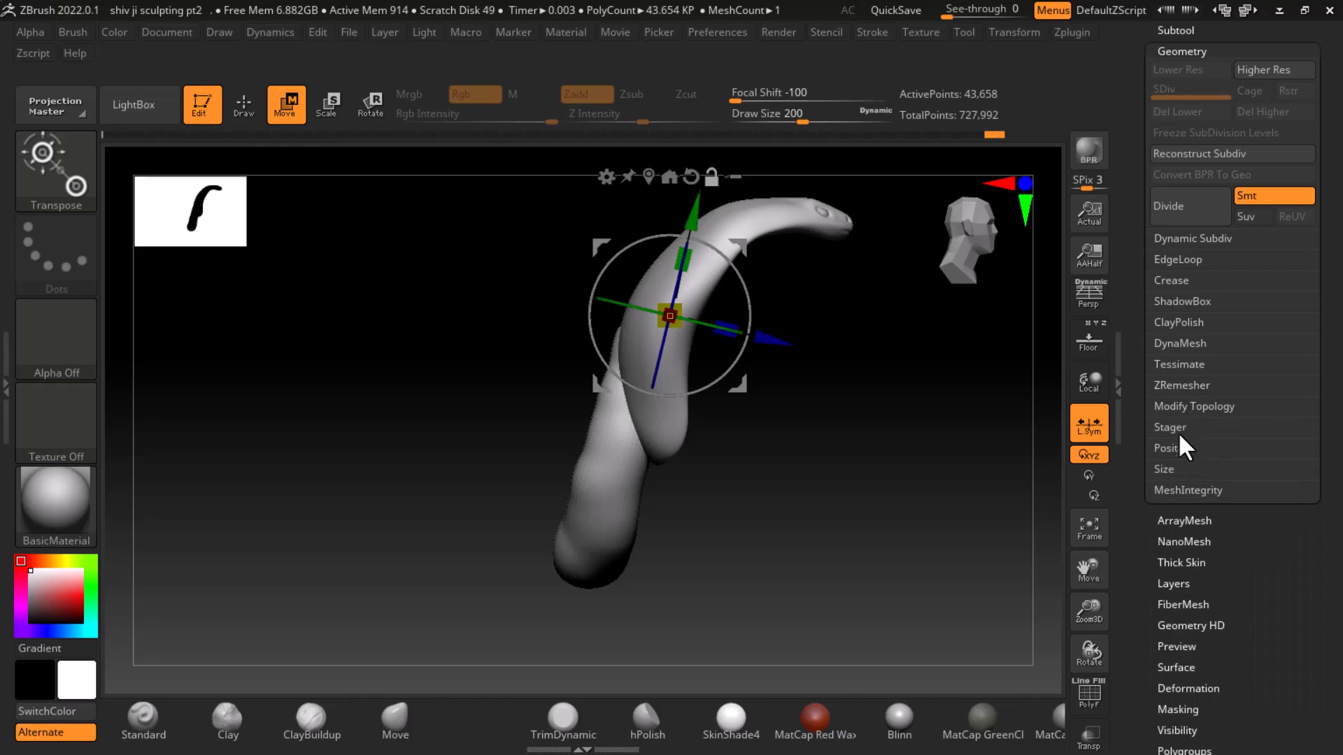
{"action": "left_click", "coordinate": [1180, 343]}
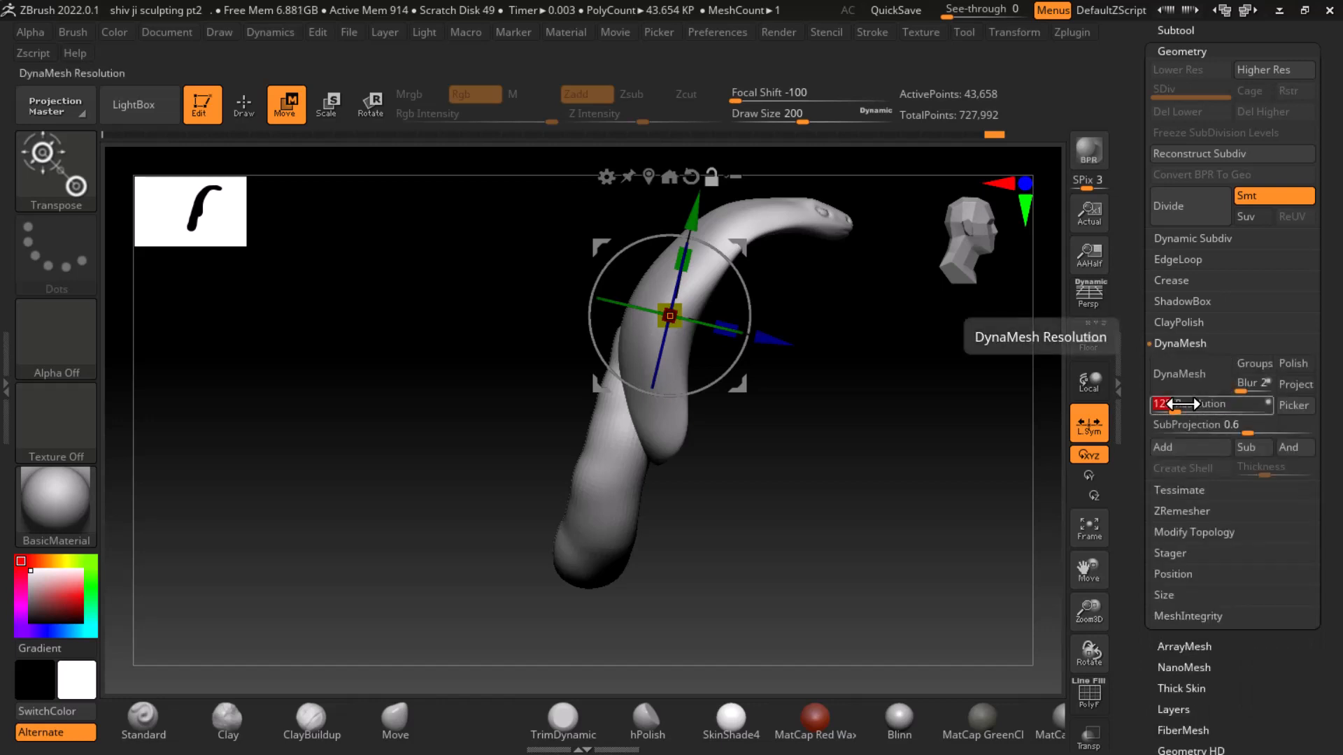
{"action": "type", "text": "512"}
{"action": "key", "text": "Return"}
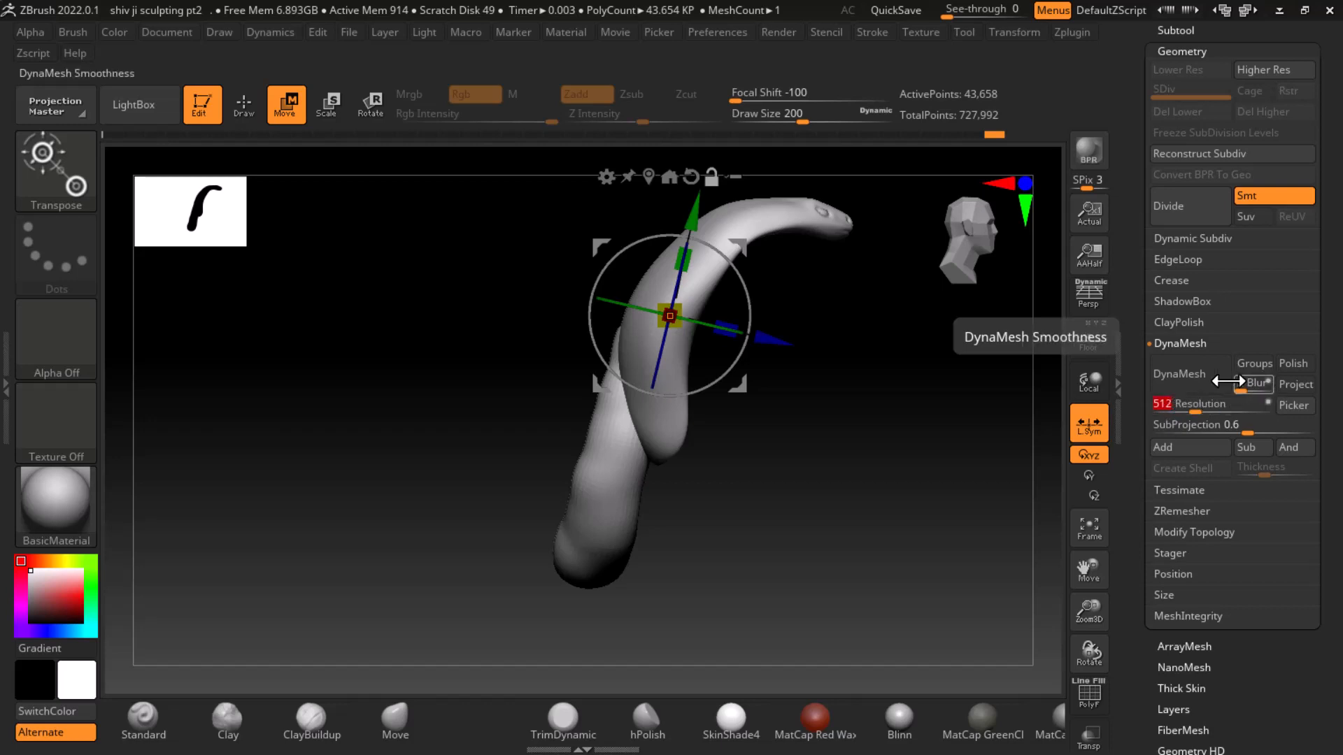
{"action": "left_click", "coordinate": [1170, 369]}
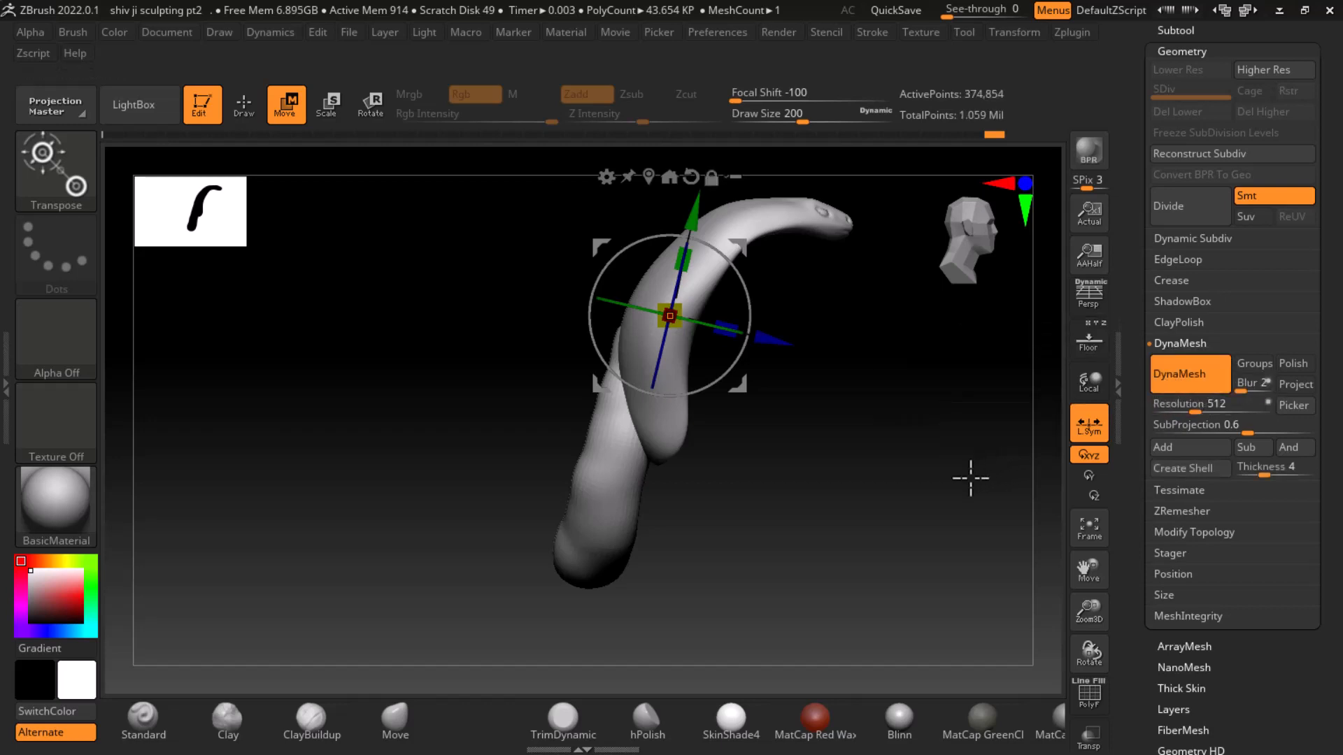
Smooth the small bump where the body pokes through the middle of the cobra's hood
{"action": "left_click_drag", "start_coordinate": [968, 474], "coordinate": [823, 492]}
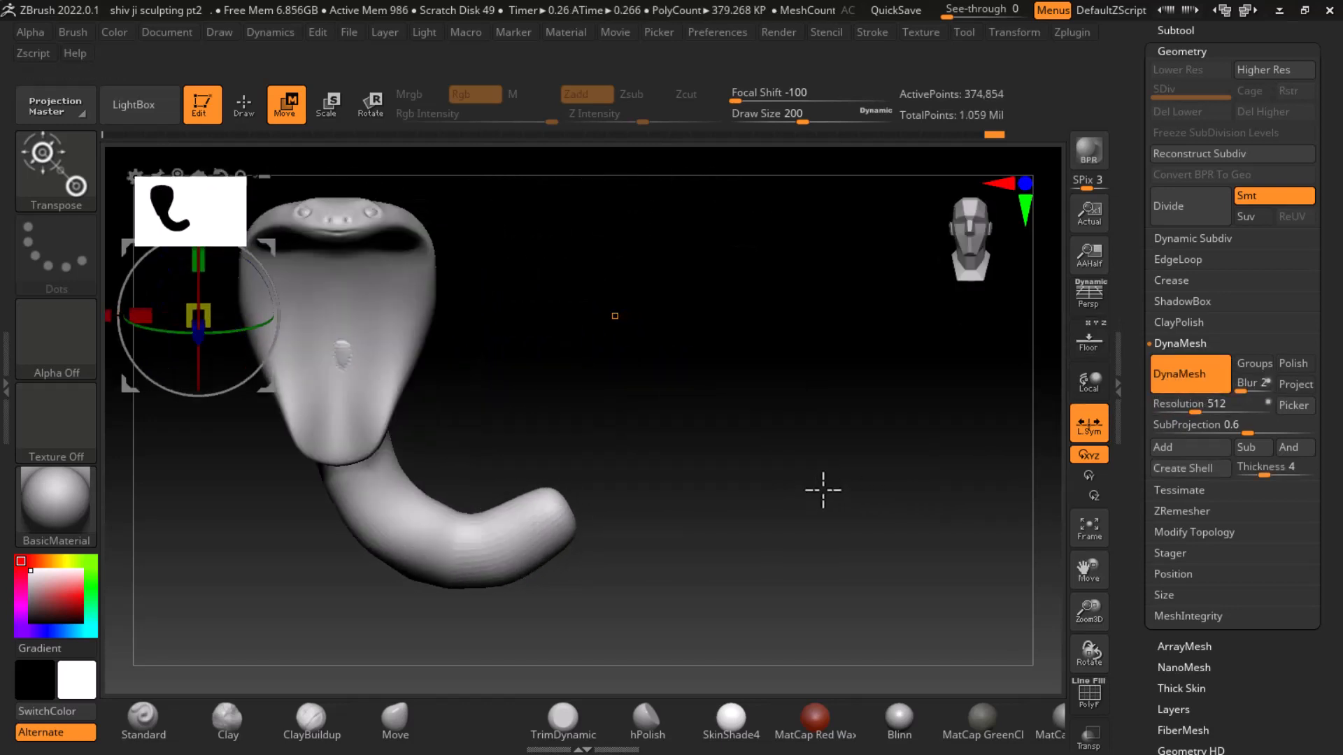
{"action": "key", "text": "shift+f"}
{"action": "key", "text": "shift+f"}
{"action": "left_click_drag", "start_coordinate": [683, 485], "coordinate": [870, 563]}
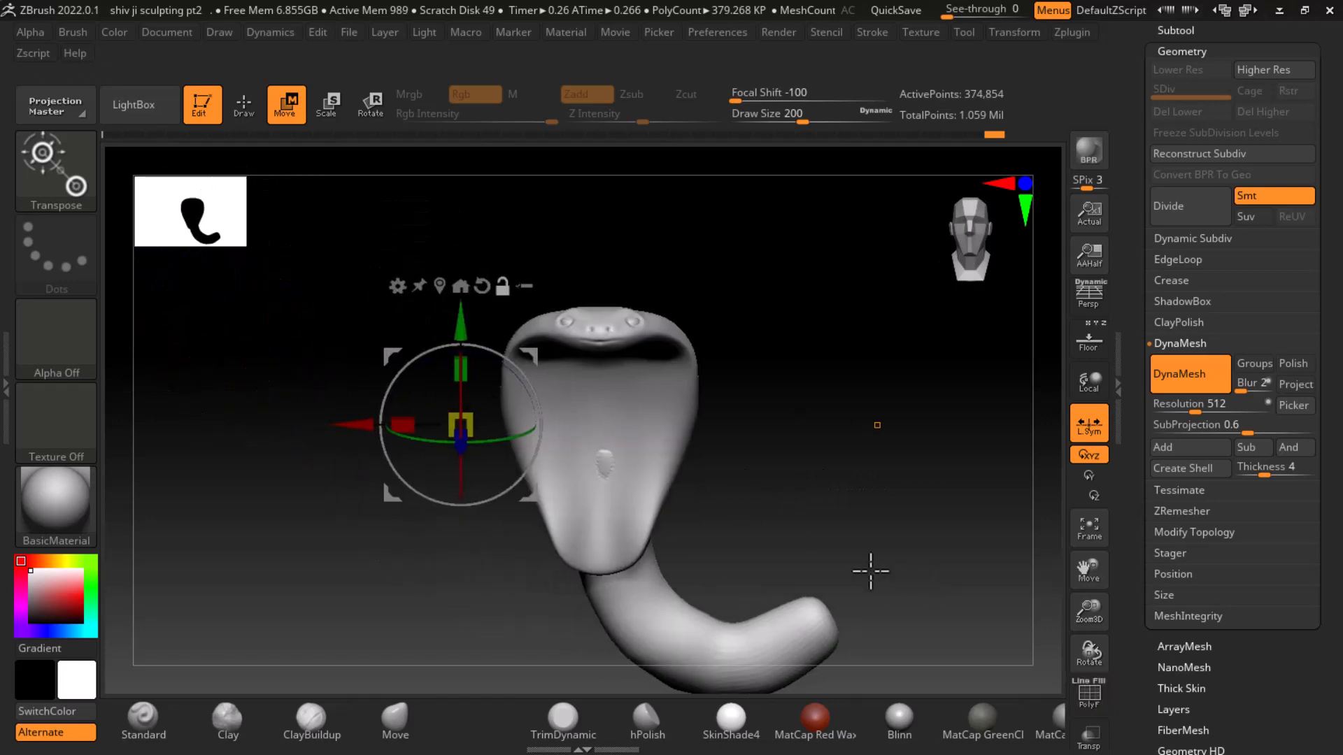
{"action": "key", "text": "q"}
{"action": "left_click_drag", "start_coordinate": [821, 492], "coordinate": [842, 515], "text": "alt"}
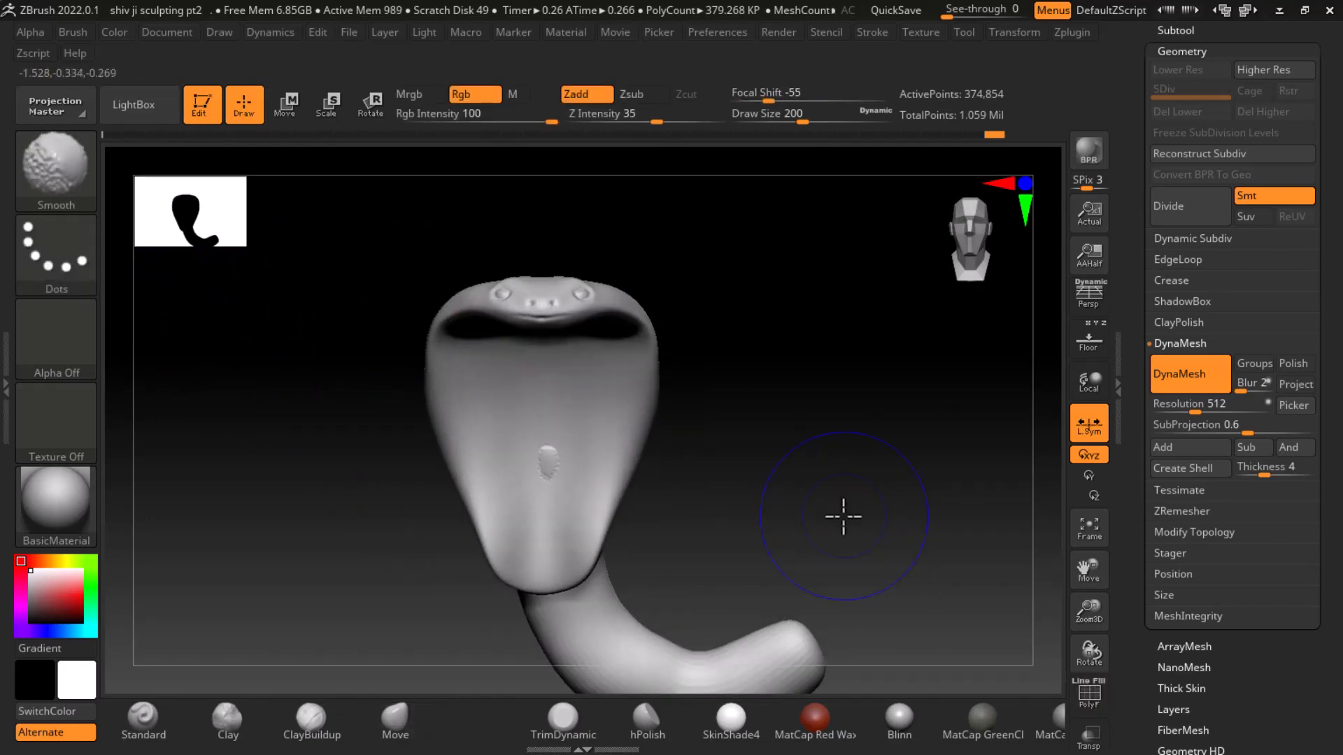
{"action": "left_click_drag", "start_coordinate": [561, 471], "coordinate": [549, 459], "text": "shift"}
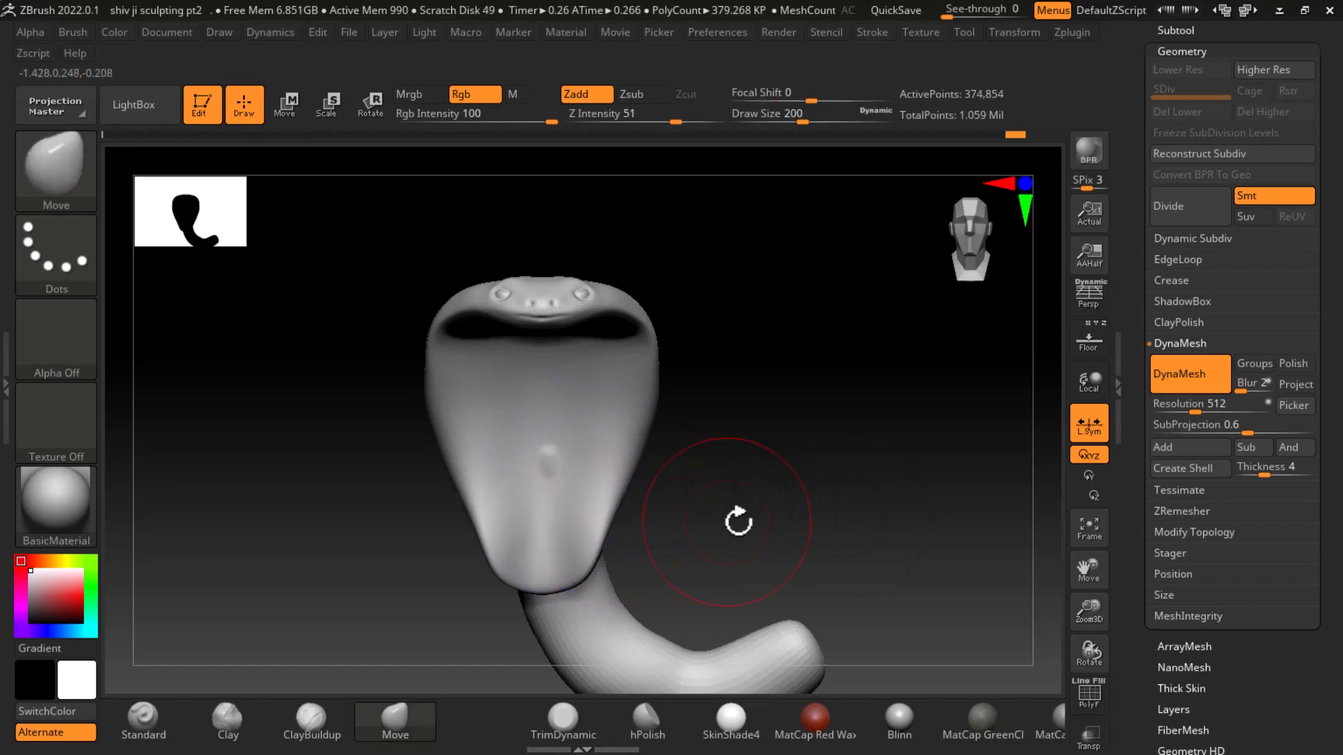
Turn off DynaMesh mode for the fused cobra
{"action": "left_click_drag", "start_coordinate": [737, 522], "coordinate": [840, 485]}
{"action": "left_click_drag", "start_coordinate": [974, 516], "coordinate": [884, 504], "text": "alt"}
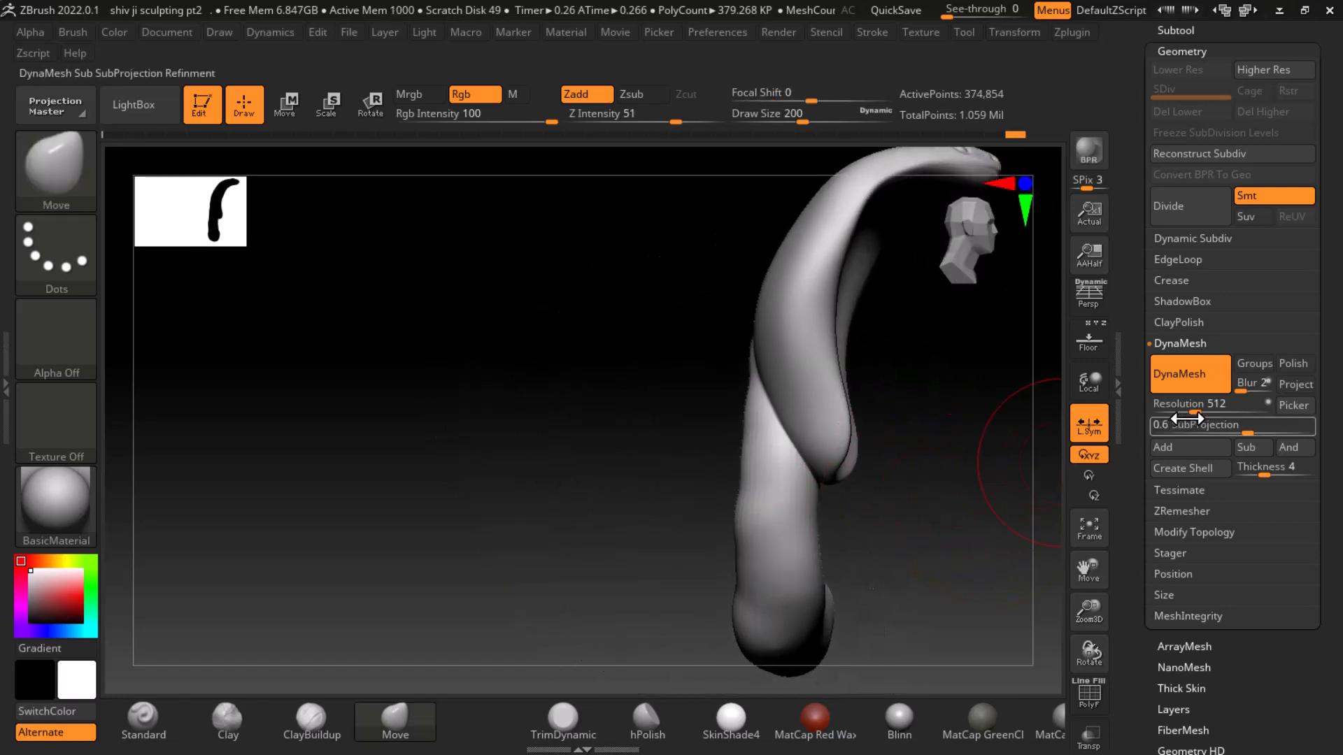
{"action": "left_click", "coordinate": [1178, 386]}
Fill the seam between the hood's lower end and the body using a smaller ClayBuildup brush, and smooth it
{"action": "mouse_move", "coordinate": [984, 509]}
{"action": "left_mouse_down", "text": "shift"}
{"action": "mouse_move", "coordinate": [1016, 522]}
{"action": "mouse_move", "coordinate": [884, 452]}
{"action": "mouse_move", "coordinate": [902, 512]}
{"action": "mouse_move", "coordinate": [895, 552]}
{"action": "left_mouse_up", "text": "shift"}
{"action": "mouse_move", "coordinate": [835, 511]}
{"action": "left_mouse_down"}
{"action": "mouse_move", "coordinate": [767, 501]}
{"action": "mouse_move", "coordinate": [707, 308]}
{"action": "mouse_move", "coordinate": [785, 483]}
{"action": "mouse_move", "coordinate": [713, 489]}
{"action": "mouse_move", "coordinate": [593, 645]}
{"action": "left_mouse_up"}
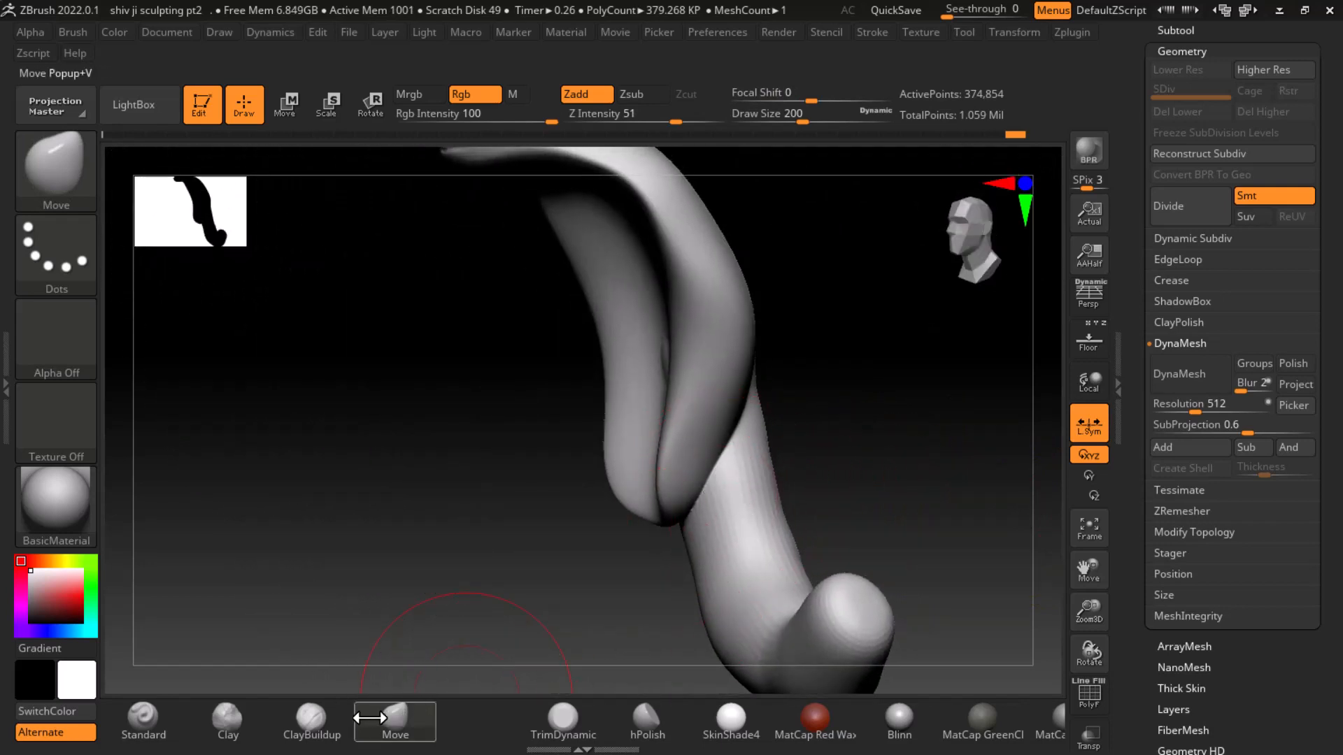
{"action": "left_click", "coordinate": [311, 719]}
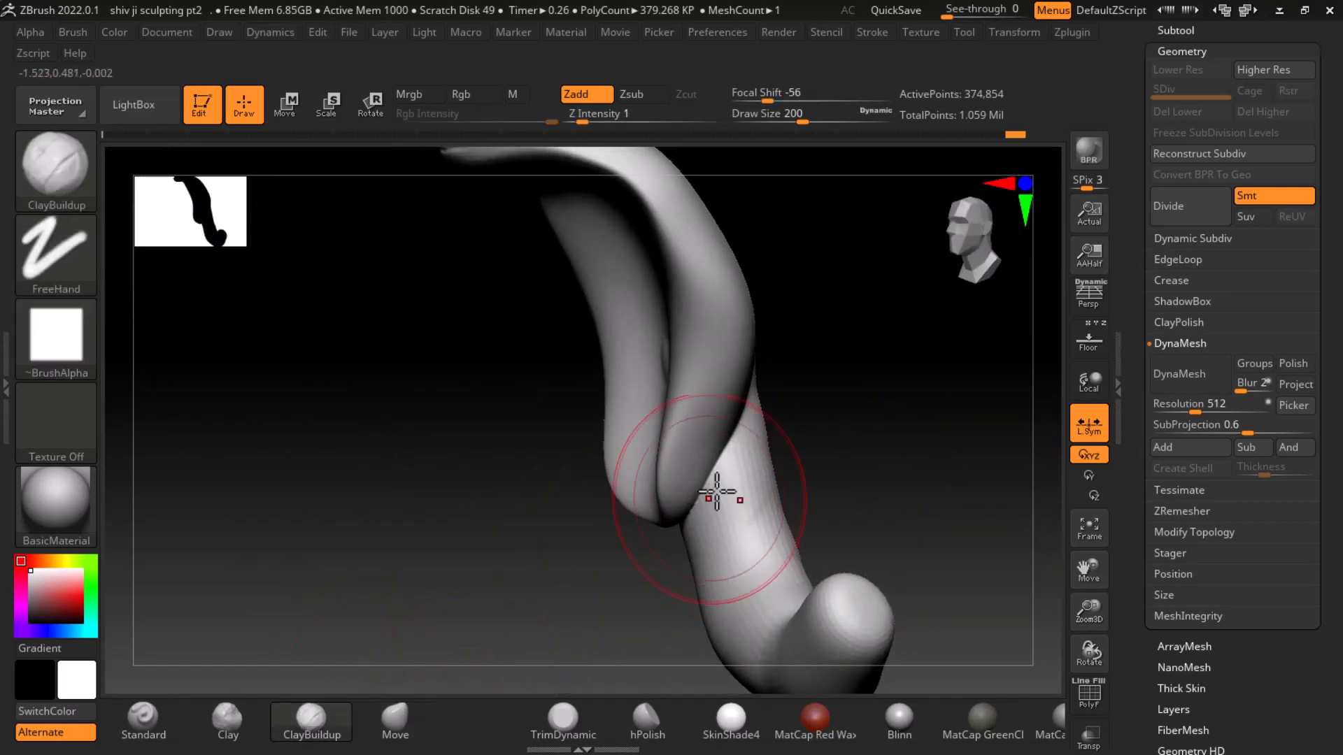
{"action": "key", "text": "bracketleft"}
{"action": "key", "text": "bracketleft"}
{"action": "key", "text": "bracketleft"}
{"action": "key", "text": "bracketleft"}
{"action": "key", "text": "bracketleft"}
{"action": "key", "text": "bracketleft"}
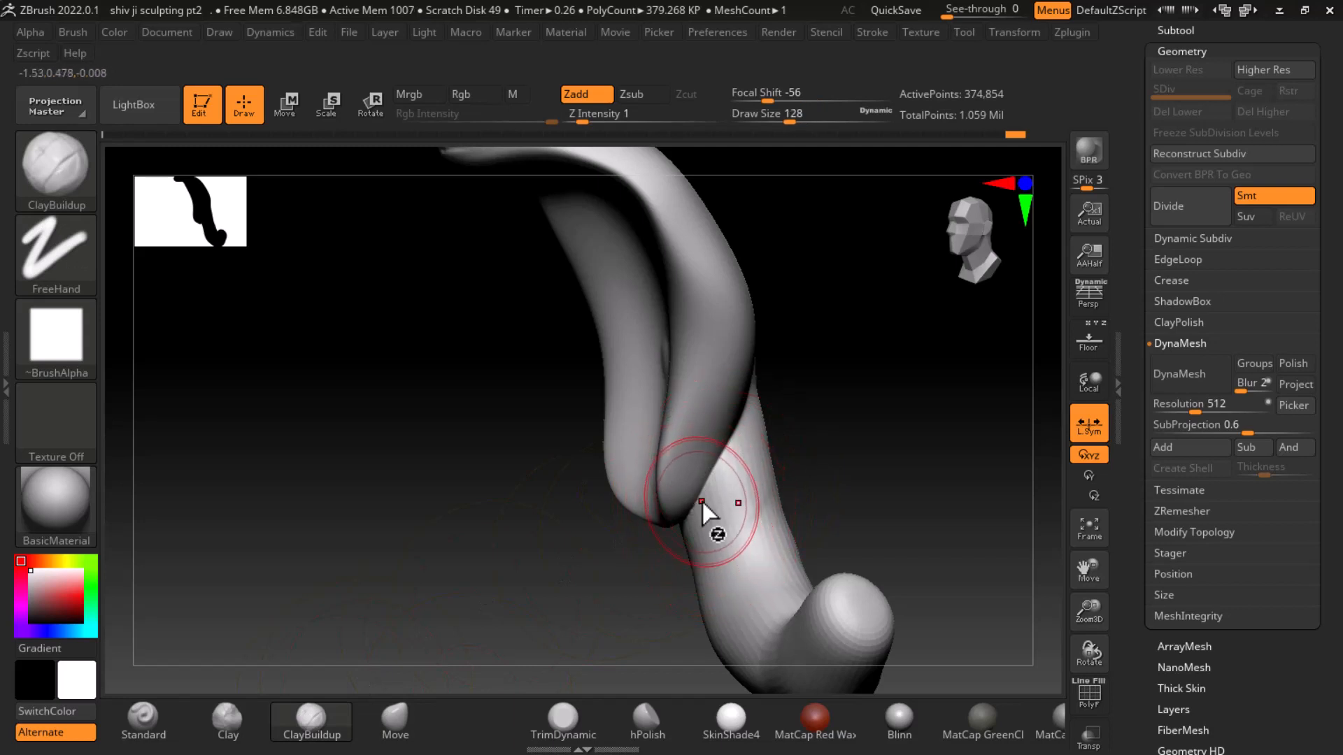
{"action": "mouse_move", "coordinate": [681, 525]}
{"action": "left_mouse_down"}
{"action": "mouse_move", "coordinate": [827, 464]}
{"action": "mouse_move", "coordinate": [809, 495]}
{"action": "mouse_move", "coordinate": [862, 470]}
{"action": "mouse_move", "coordinate": [742, 395]}
{"action": "left_mouse_up"}
{"action": "key", "text": "shift"}
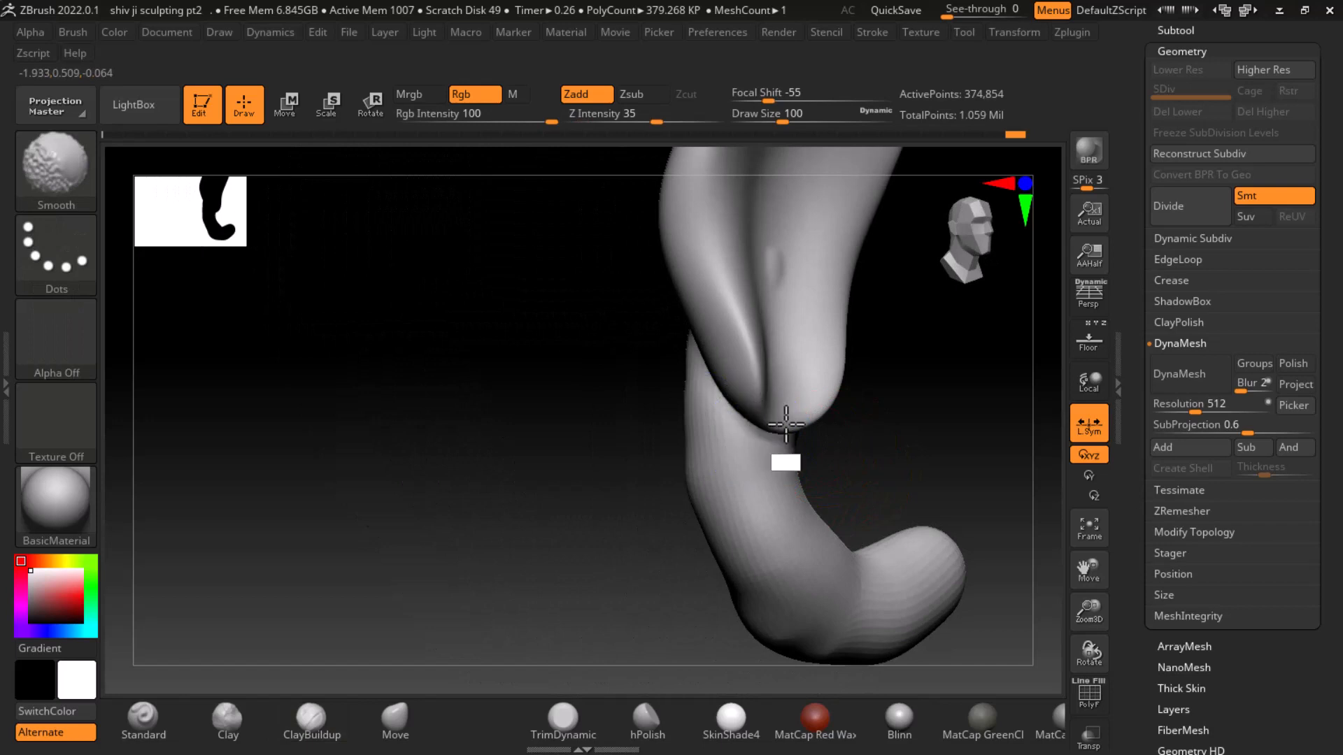
Reshape the hood's lower end where it meets the body with the Move brush at draw size 184
{"action": "left_click_drag", "start_coordinate": [874, 427], "coordinate": [983, 447]}
{"action": "left_click_drag", "start_coordinate": [812, 428], "coordinate": [466, 540], "text": "alt"}
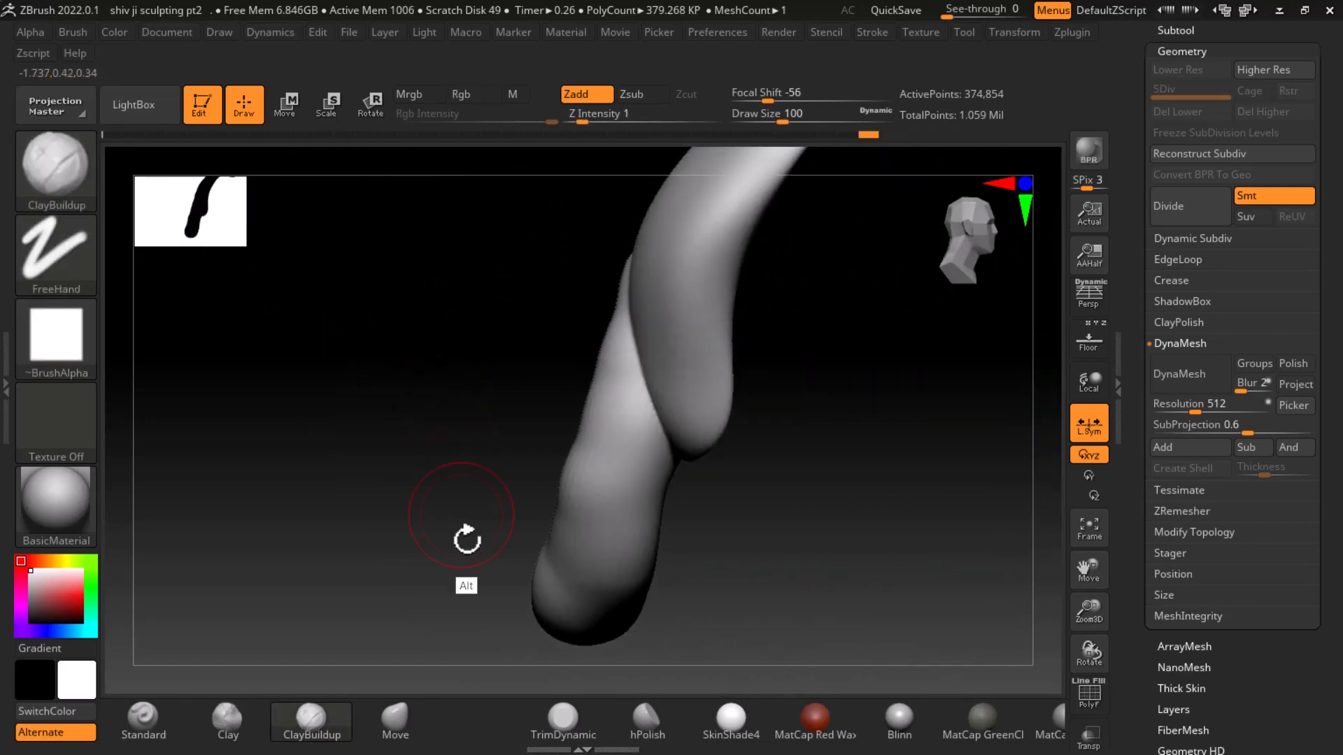
{"action": "left_click", "coordinate": [395, 720]}
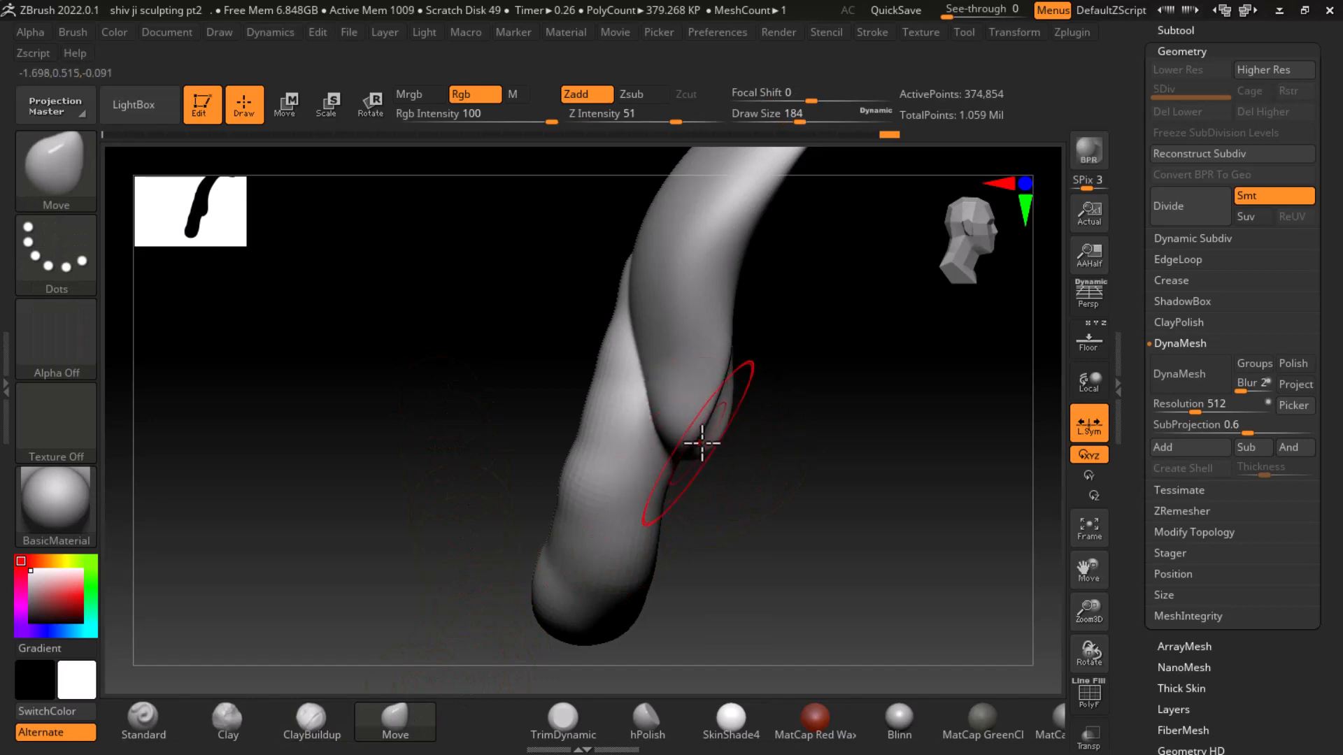
{"action": "mouse_move", "coordinate": [699, 442]}
{"action": "left_mouse_down"}
{"action": "mouse_move", "coordinate": [744, 447]}
{"action": "mouse_move", "coordinate": [645, 471]}
{"action": "mouse_move", "coordinate": [746, 372]}
{"action": "mouse_move", "coordinate": [869, 398]}
{"action": "mouse_move", "coordinate": [872, 413]}
{"action": "left_mouse_up"}
{"action": "key", "text": "shift"}
{"action": "left_click_drag", "start_coordinate": [787, 447], "coordinate": [573, 440]}
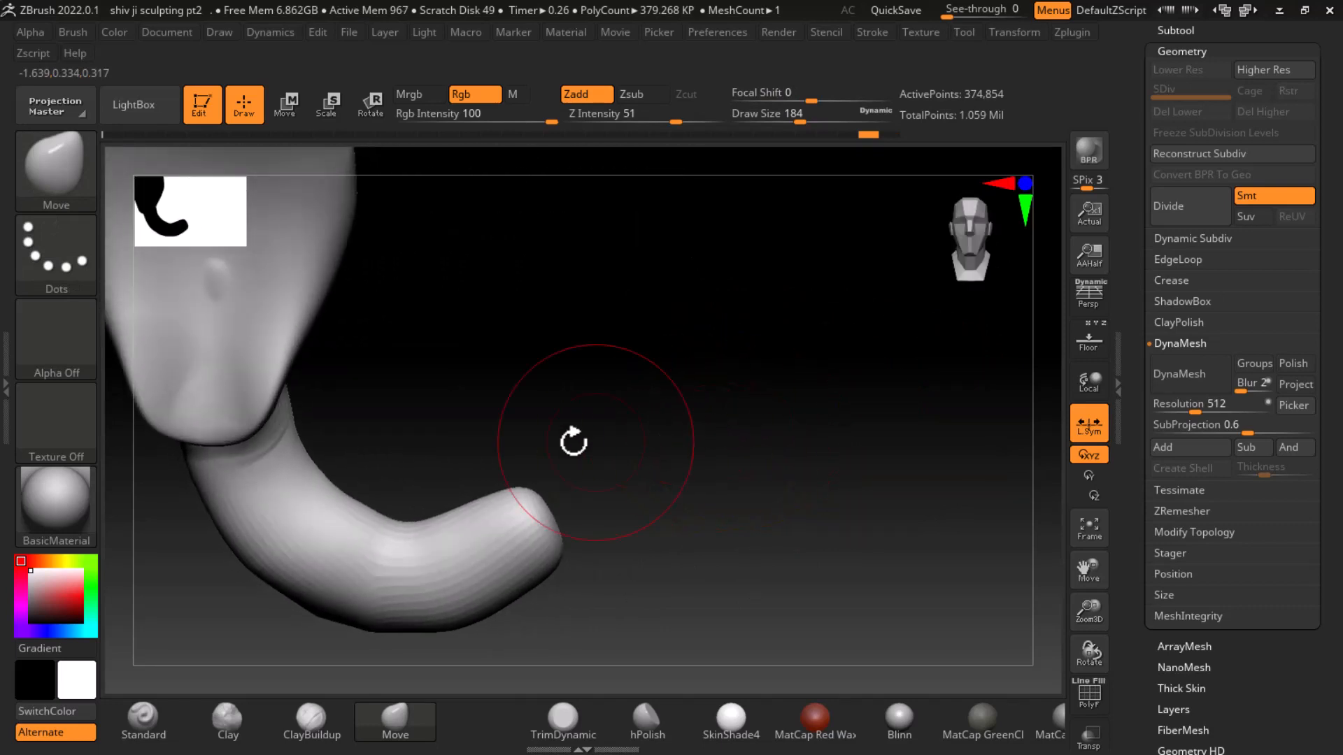
Try to reshape and smooth the hood's lower end where it overlaps the cobra's body, using draw size 184
{"action": "mouse_move", "coordinate": [565, 389]}
{"action": "left_mouse_down", "text": "alt"}
{"action": "mouse_move", "coordinate": [633, 415]}
{"action": "mouse_move", "coordinate": [654, 489]}
{"action": "left_mouse_up", "text": "alt"}
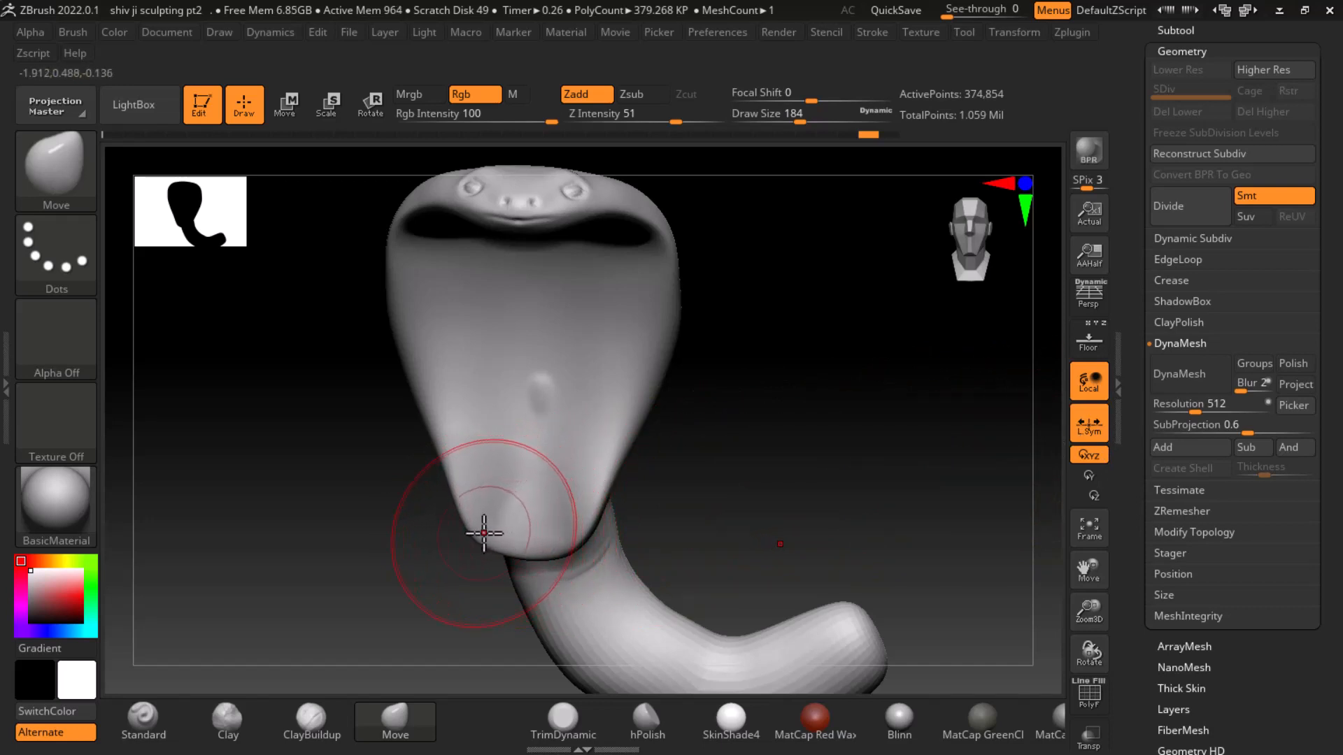
{"action": "mouse_move", "coordinate": [612, 535]}
{"action": "left_mouse_down"}
{"action": "mouse_move", "coordinate": [843, 498]}
{"action": "mouse_move", "coordinate": [627, 464]}
{"action": "mouse_move", "coordinate": [809, 544]}
{"action": "mouse_move", "coordinate": [767, 548]}
{"action": "left_mouse_up"}
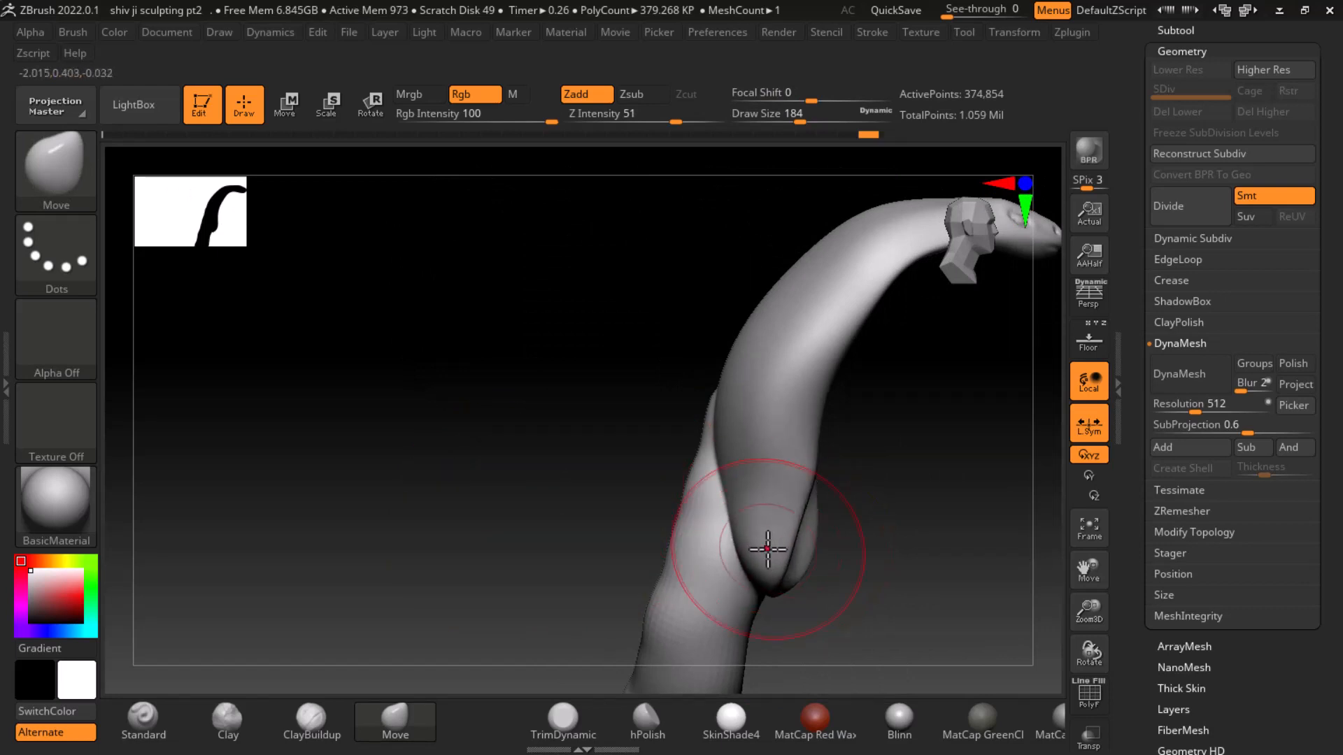
{"action": "mouse_move", "coordinate": [903, 524]}
{"action": "left_mouse_down"}
{"action": "mouse_move", "coordinate": [717, 547]}
{"action": "mouse_move", "coordinate": [777, 542]}
{"action": "left_mouse_up"}
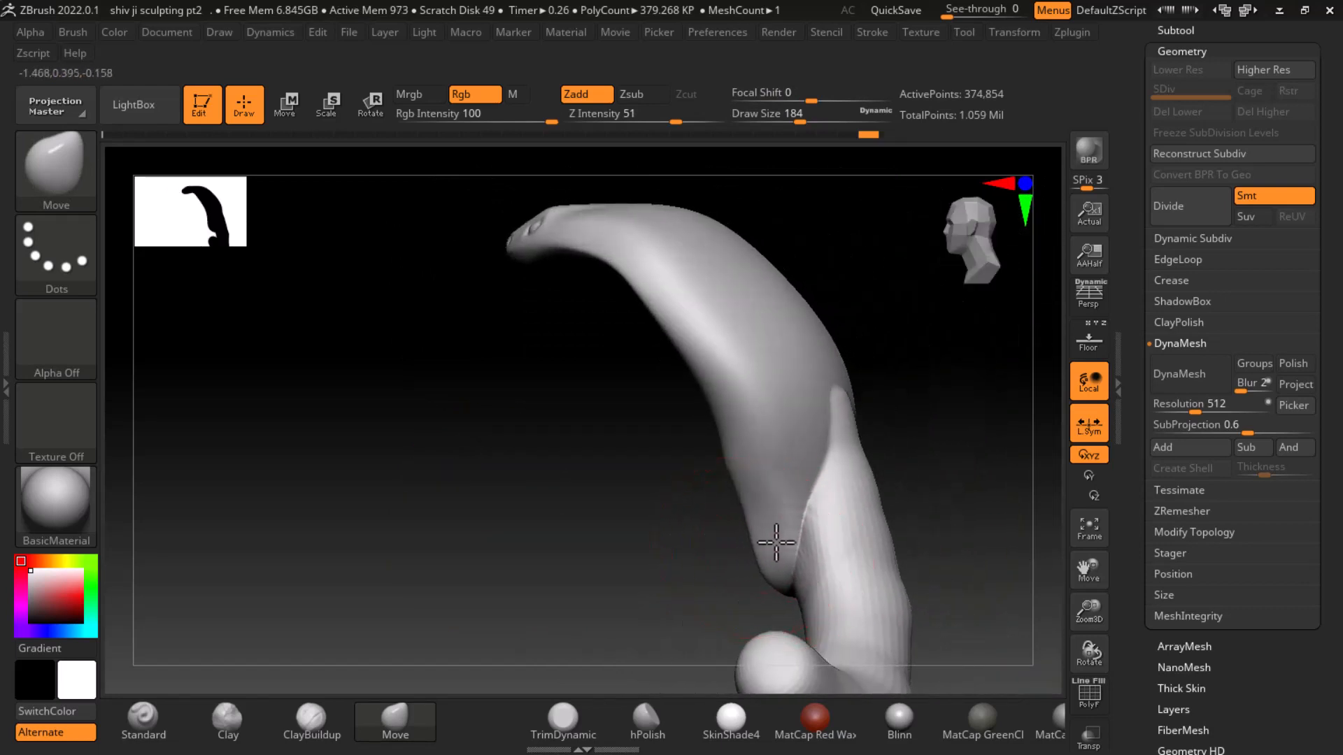
{"action": "left_click_drag", "start_coordinate": [674, 560], "coordinate": [911, 527]}
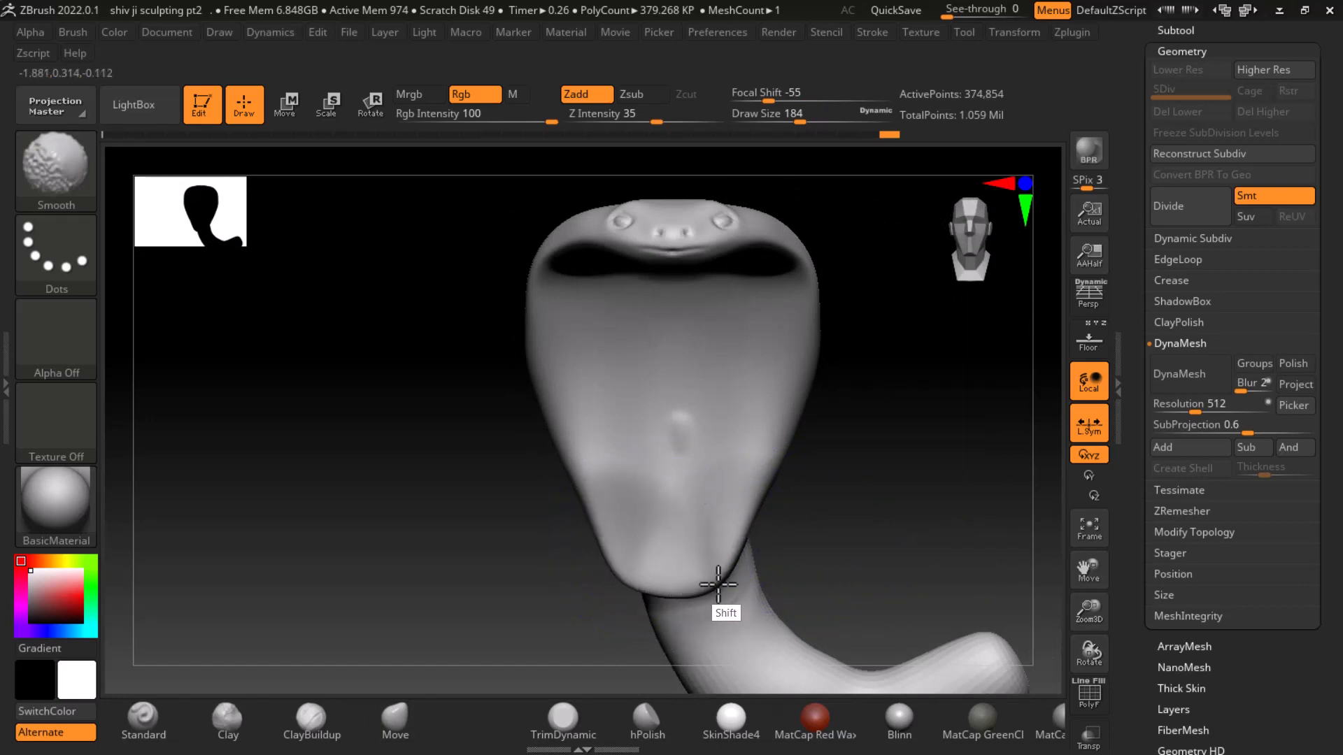
{"action": "left_click_drag", "start_coordinate": [648, 567], "coordinate": [676, 602], "text": "shift"}
{"action": "left_click_drag", "start_coordinate": [854, 538], "coordinate": [746, 495], "text": "alt"}
{"action": "mouse_move", "coordinate": [745, 495]}
{"action": "left_mouse_down"}
{"action": "mouse_move", "coordinate": [818, 503]}
{"action": "mouse_move", "coordinate": [838, 475]}
{"action": "mouse_move", "coordinate": [770, 509]}
{"action": "mouse_move", "coordinate": [794, 525]}
{"action": "mouse_move", "coordinate": [804, 512]}
{"action": "left_mouse_up"}
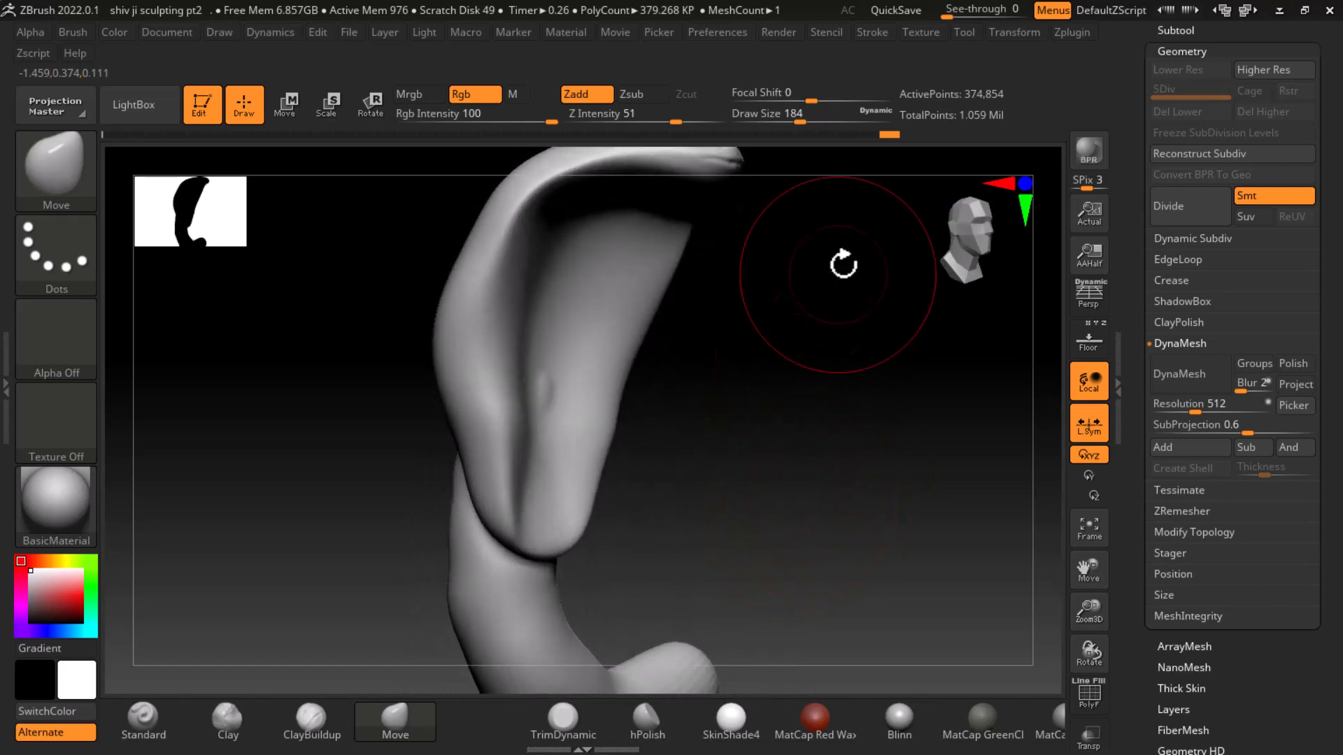
Revert the cobra through the undo history to its state with DynaMesh on, before the hood's lower end was reshaped
{"action": "left_click_drag", "start_coordinate": [883, 133], "coordinate": [856, 138]}
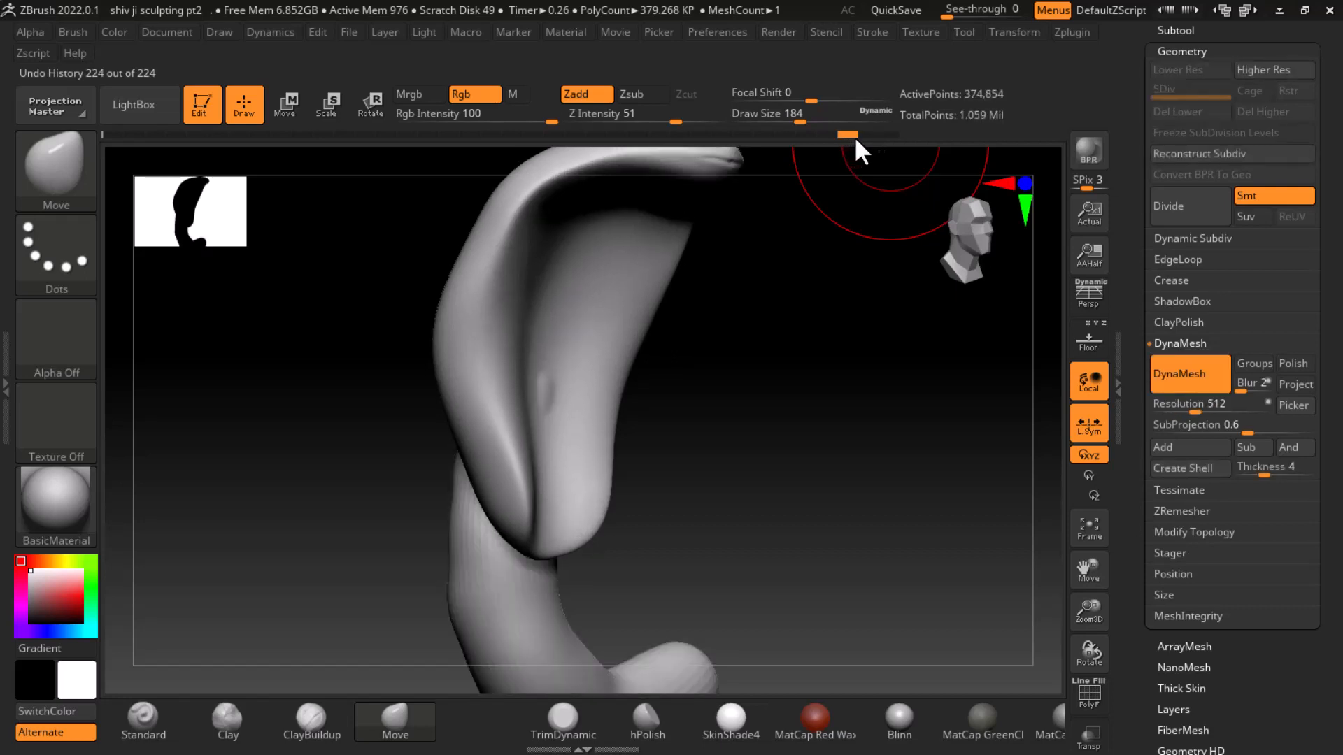
{"action": "left_click_drag", "start_coordinate": [797, 353], "coordinate": [846, 511]}
{"action": "mouse_move", "coordinate": [820, 518]}
{"action": "left_mouse_down"}
{"action": "mouse_move", "coordinate": [737, 471]}
{"action": "mouse_move", "coordinate": [739, 485]}
{"action": "mouse_move", "coordinate": [720, 422]}
{"action": "left_mouse_up"}
Build up clay over the seam between the hood's lower end and the body using ClayBuildup at draw size 80
{"action": "left_click", "coordinate": [312, 720]}
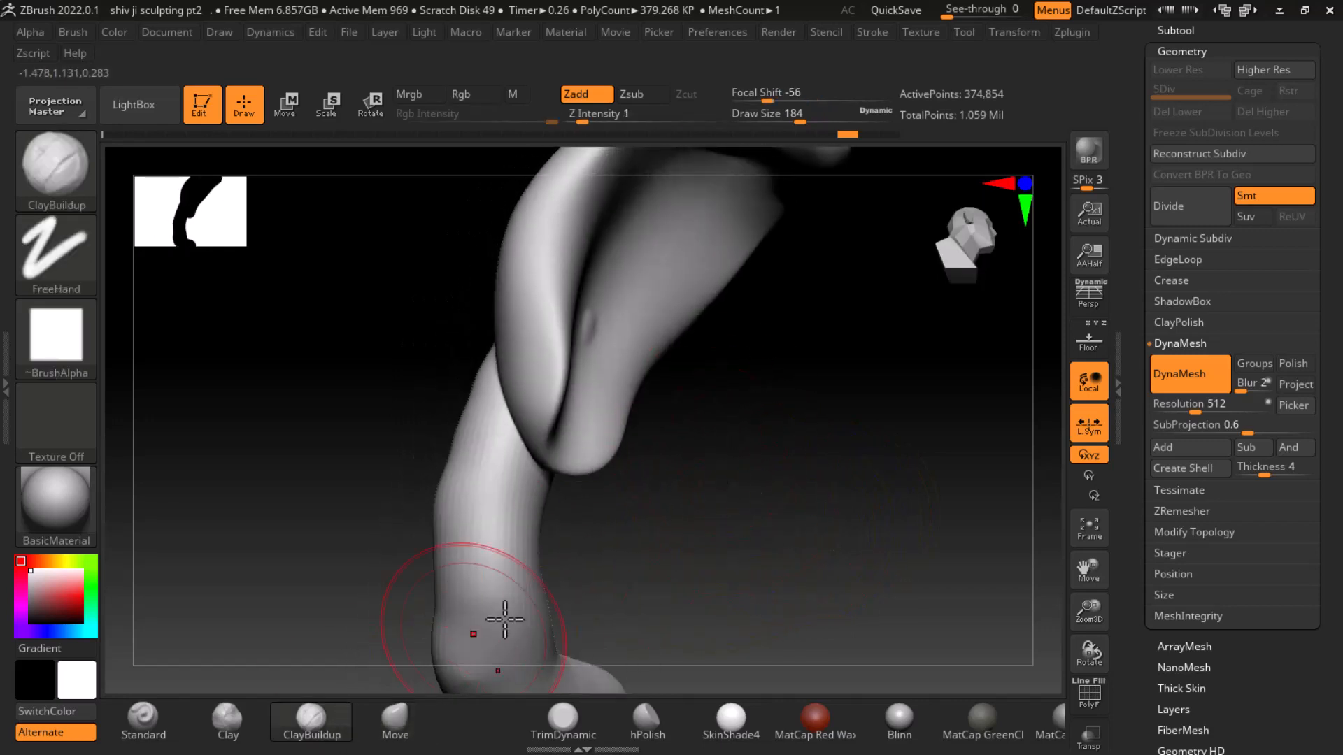
{"action": "left_click_drag", "start_coordinate": [504, 620], "coordinate": [647, 480]}
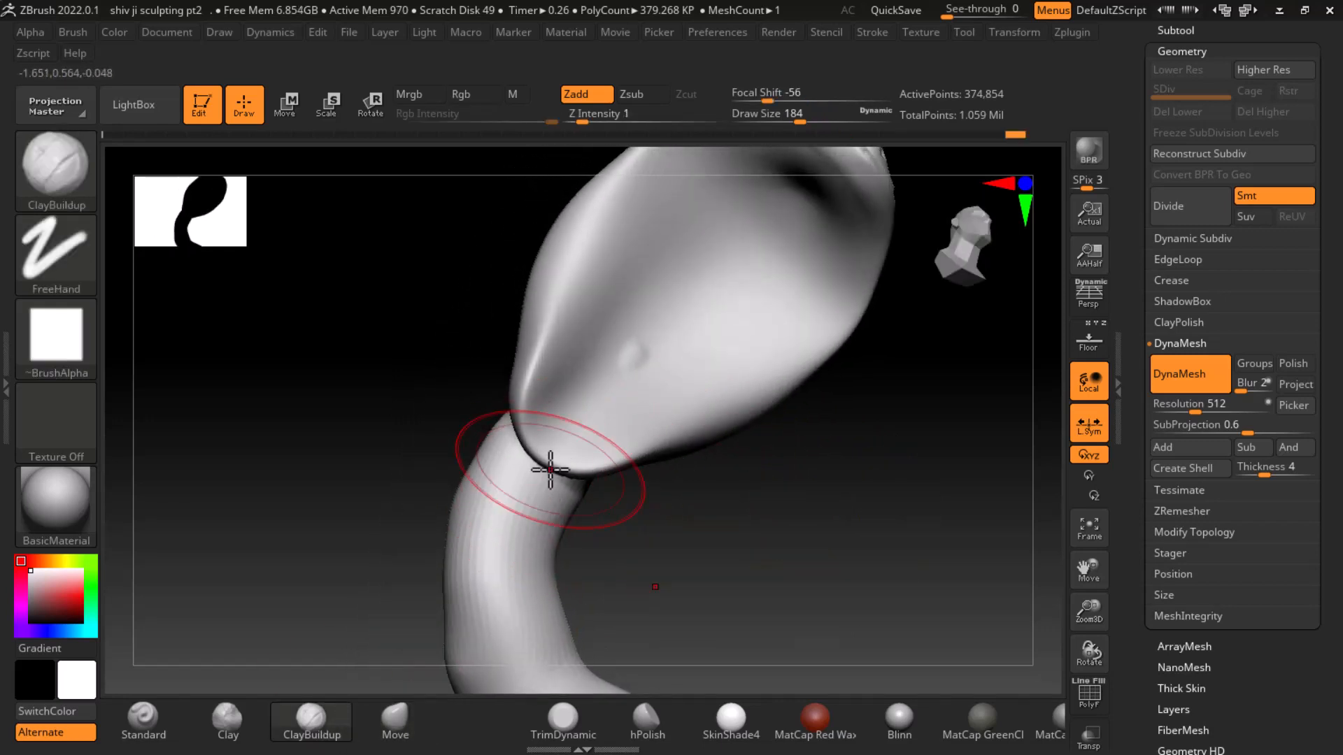
{"action": "mouse_move", "coordinate": [550, 469]}
{"action": "left_mouse_down"}
{"action": "mouse_move", "coordinate": [559, 483]}
{"action": "mouse_move", "coordinate": [707, 494]}
{"action": "mouse_move", "coordinate": [556, 488]}
{"action": "left_mouse_up"}
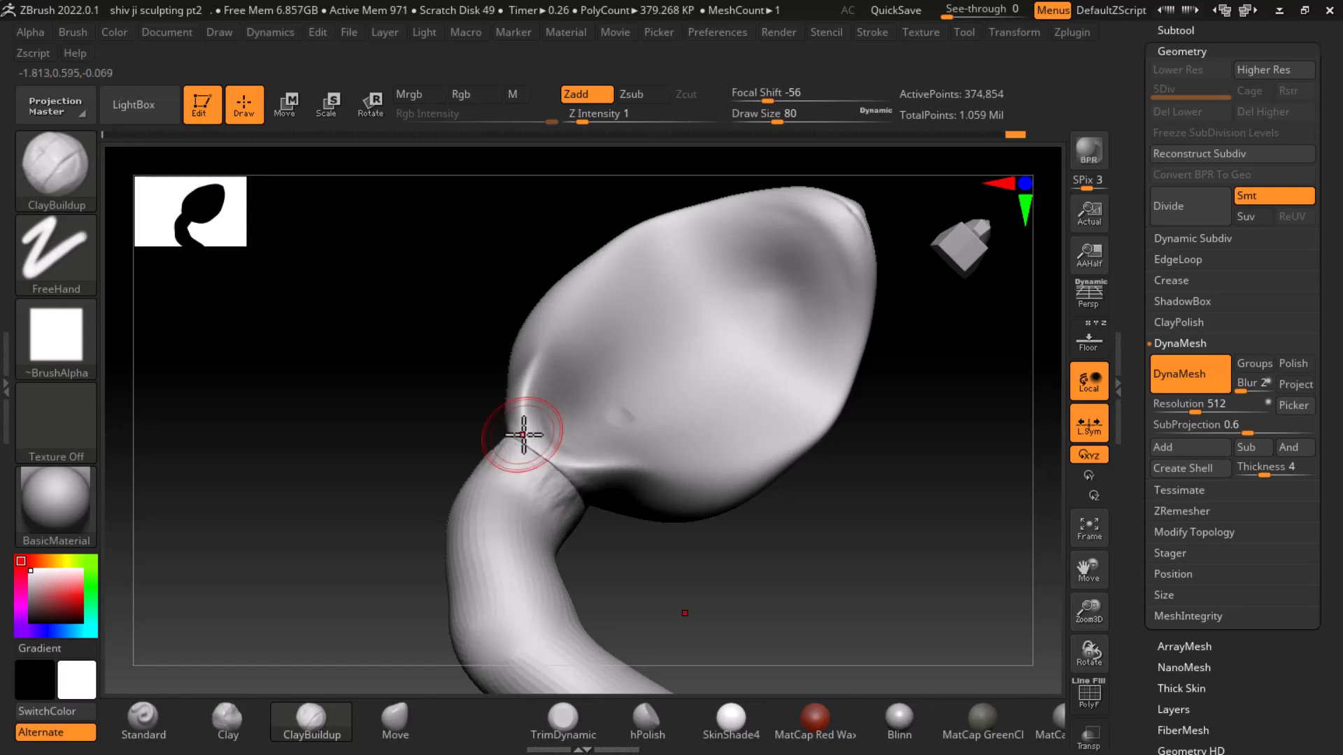
{"action": "mouse_move", "coordinate": [523, 434]}
{"action": "left_mouse_down"}
{"action": "mouse_move", "coordinate": [860, 651]}
{"action": "mouse_move", "coordinate": [899, 557]}
{"action": "left_mouse_up"}
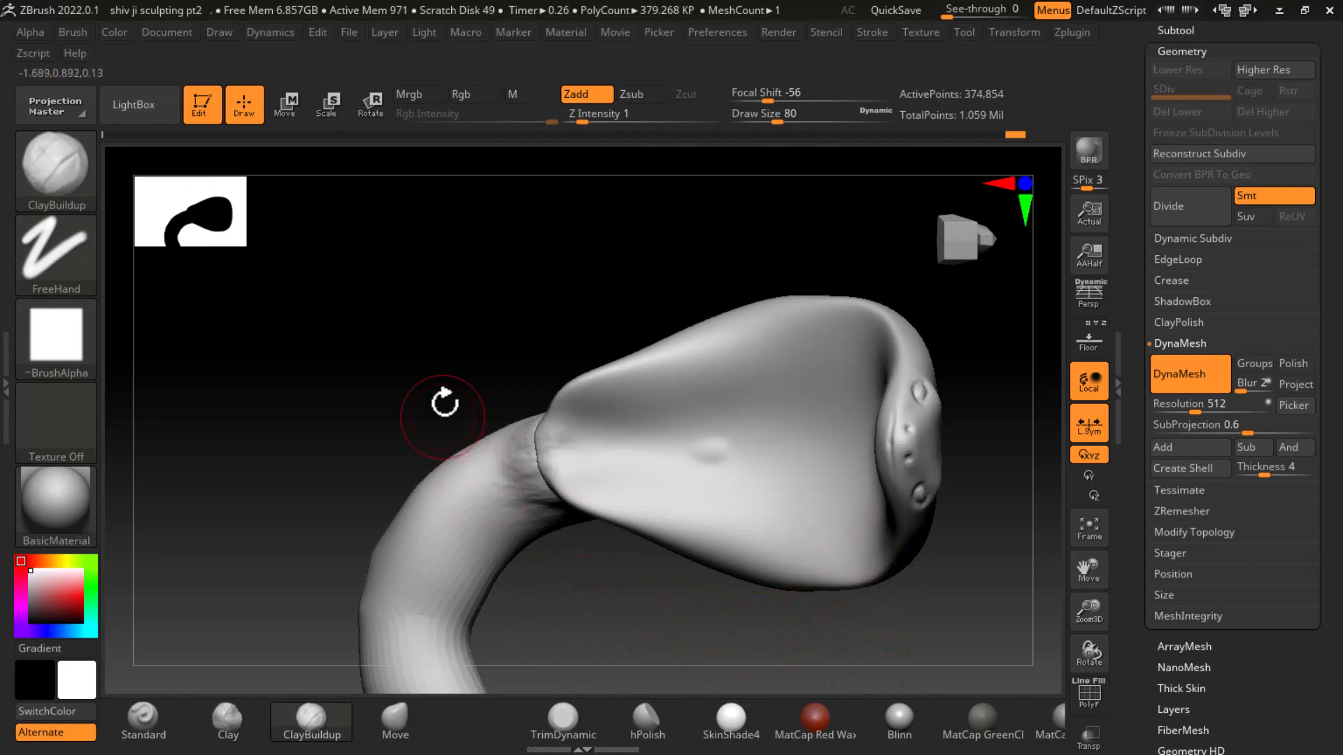
{"action": "mouse_move", "coordinate": [445, 402]}
{"action": "left_mouse_down"}
{"action": "mouse_move", "coordinate": [516, 615]}
{"action": "mouse_move", "coordinate": [762, 569]}
{"action": "mouse_move", "coordinate": [769, 560]}
{"action": "mouse_move", "coordinate": [721, 487]}
{"action": "mouse_move", "coordinate": [776, 384]}
{"action": "mouse_move", "coordinate": [740, 450]}
{"action": "mouse_move", "coordinate": [569, 510]}
{"action": "left_mouse_up"}
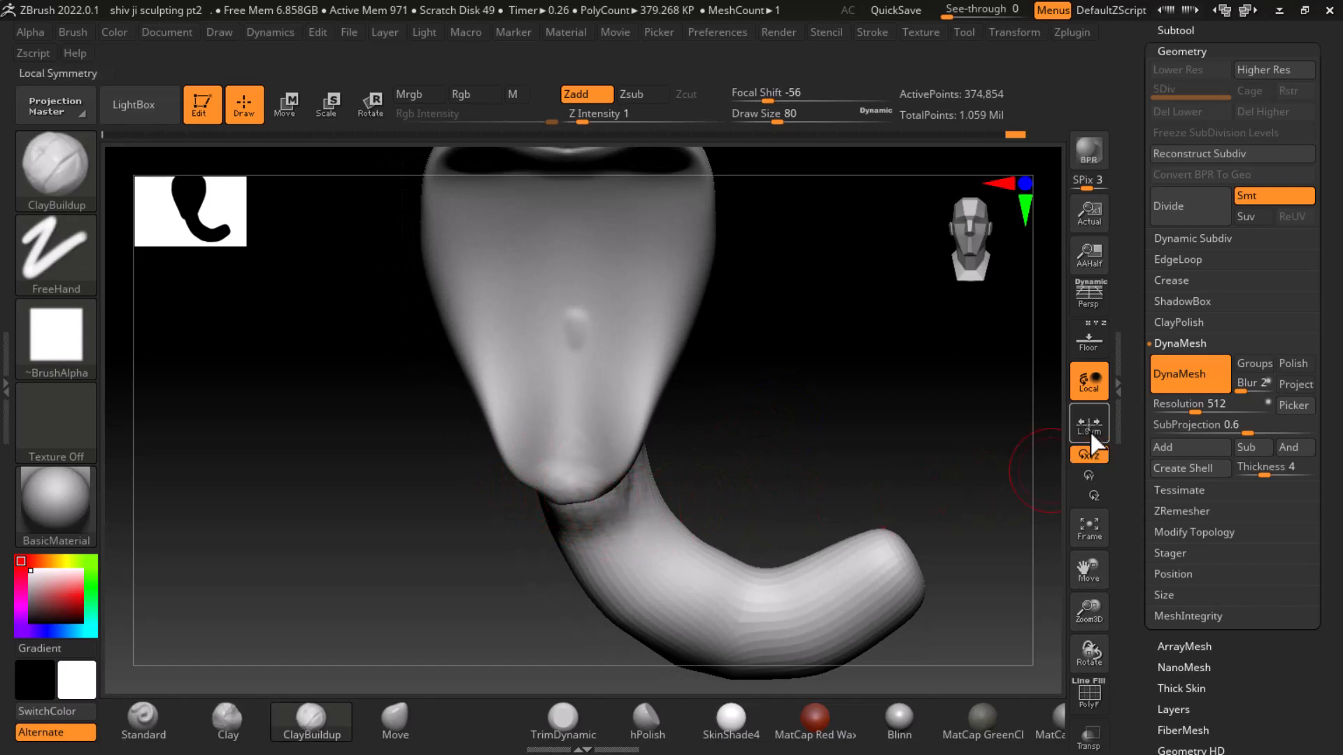
Turn off local symmetry and fill and smooth the side of the seam below the hood at draw size 80
{"action": "mouse_move", "coordinate": [671, 448]}
{"action": "left_mouse_down"}
{"action": "mouse_move", "coordinate": [707, 411]}
{"action": "mouse_move", "coordinate": [699, 428]}
{"action": "left_mouse_up"}
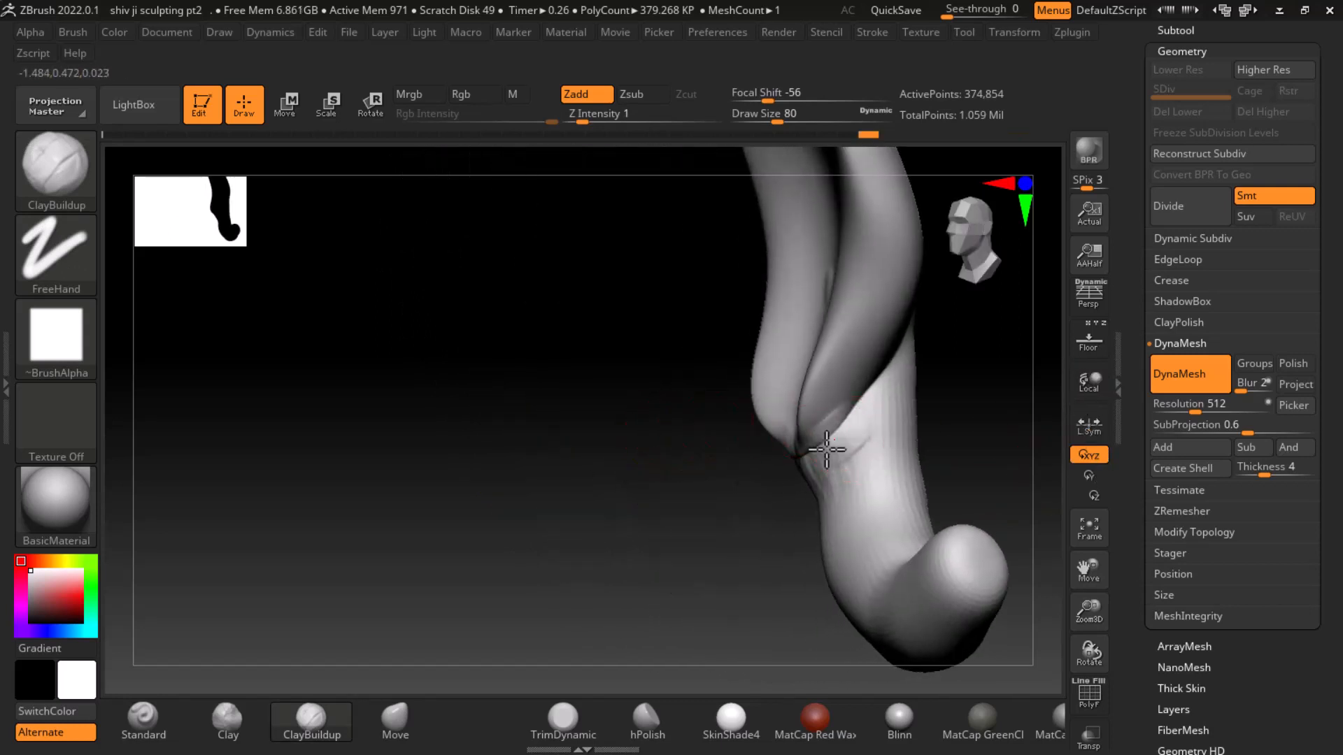
{"action": "mouse_move", "coordinate": [811, 441]}
{"action": "right_mouse_down"}
{"action": "mouse_move", "coordinate": [803, 463]}
{"action": "mouse_move", "coordinate": [836, 413]}
{"action": "right_mouse_up"}
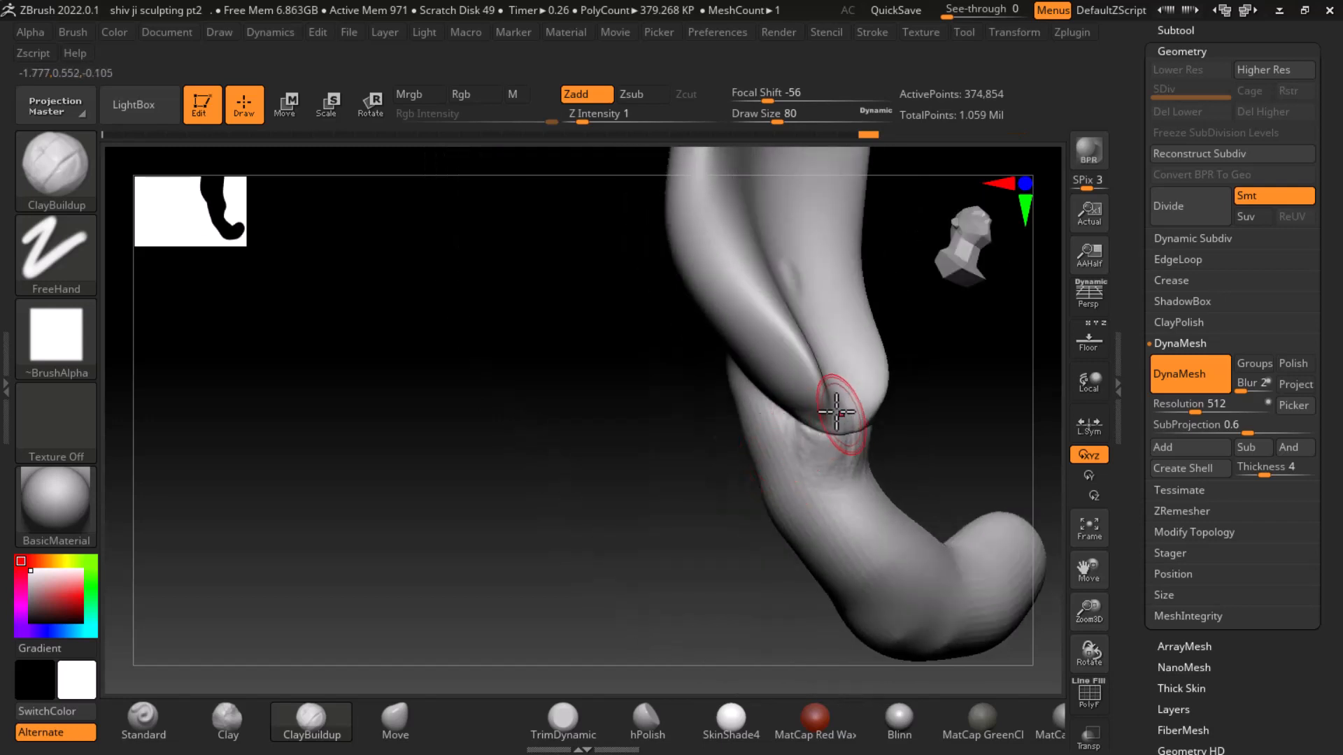
{"action": "key", "text": "shift"}
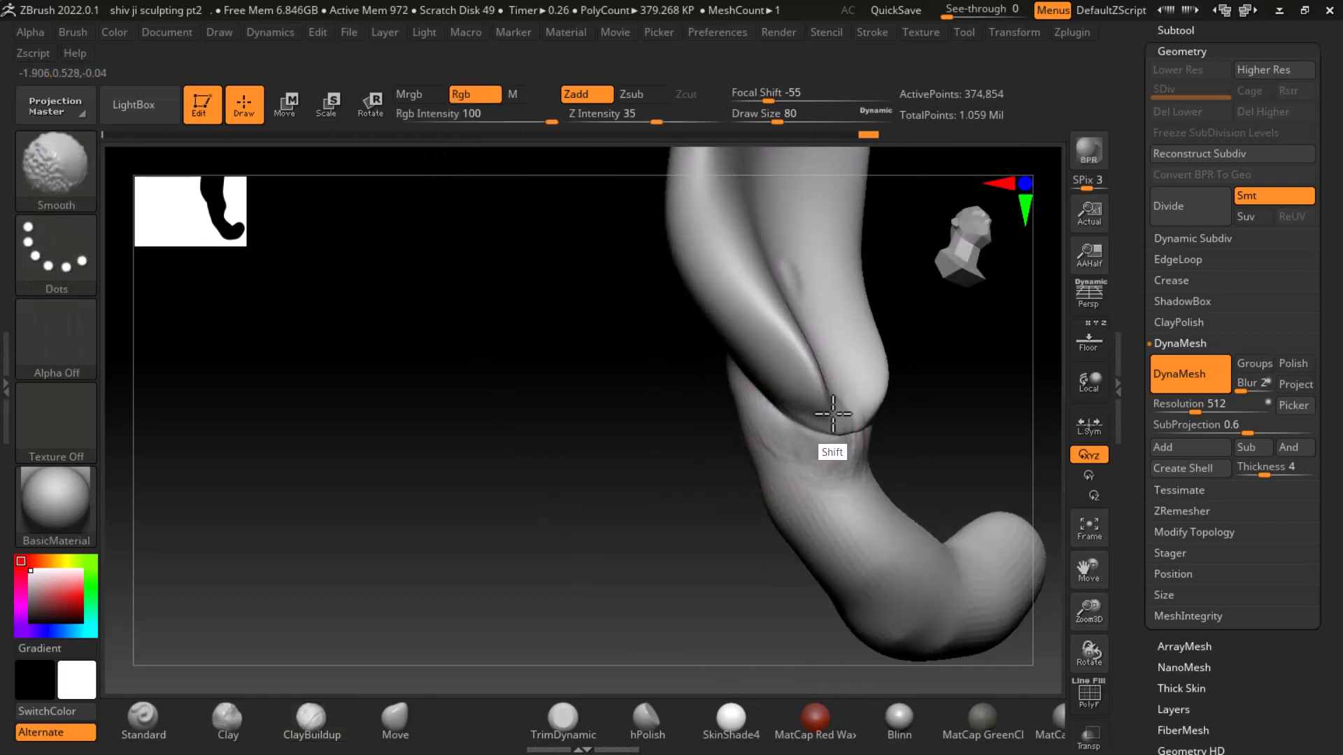
{"action": "right_click_drag", "start_coordinate": [937, 420], "coordinate": [1019, 403]}
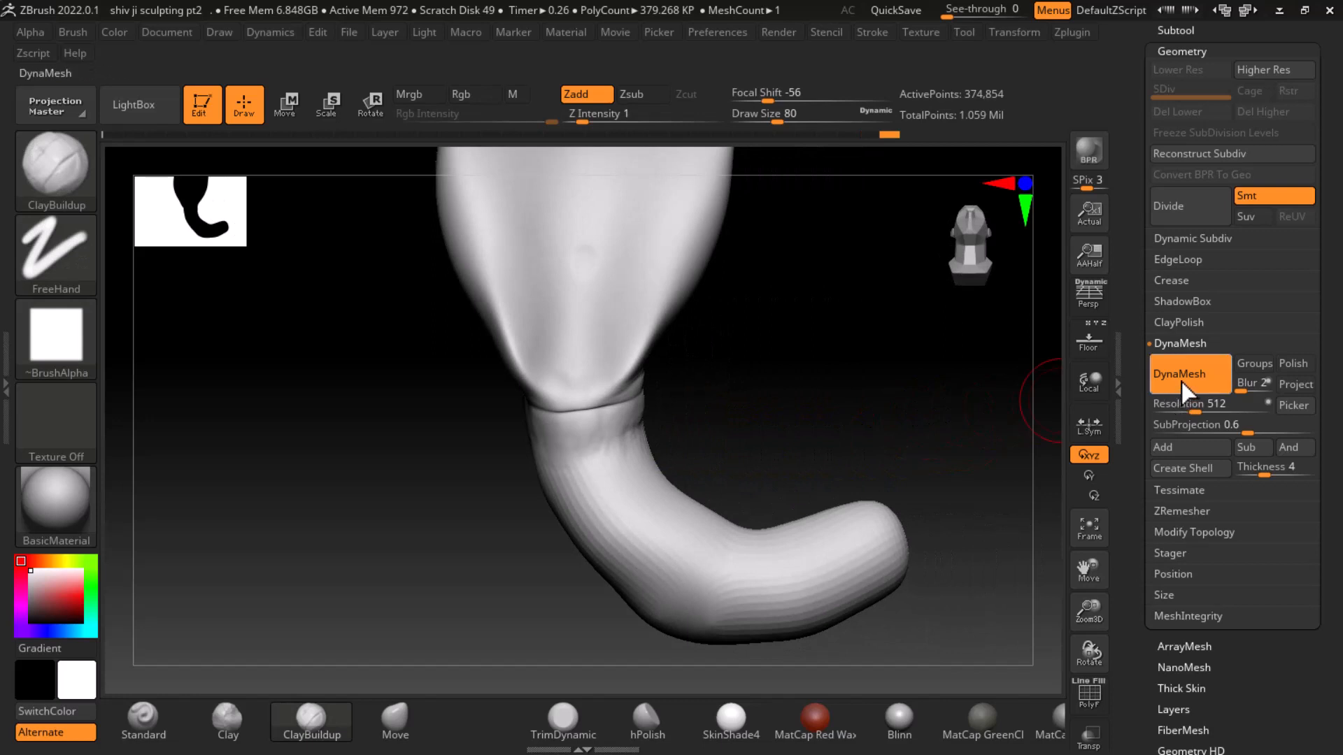
Remesh the cobra with DynaMesh at resolution 512 and smooth the front seam between hood and body at draw size 160
{"action": "left_click_drag", "start_coordinate": [843, 402], "coordinate": [833, 447], "text": "ctrl"}
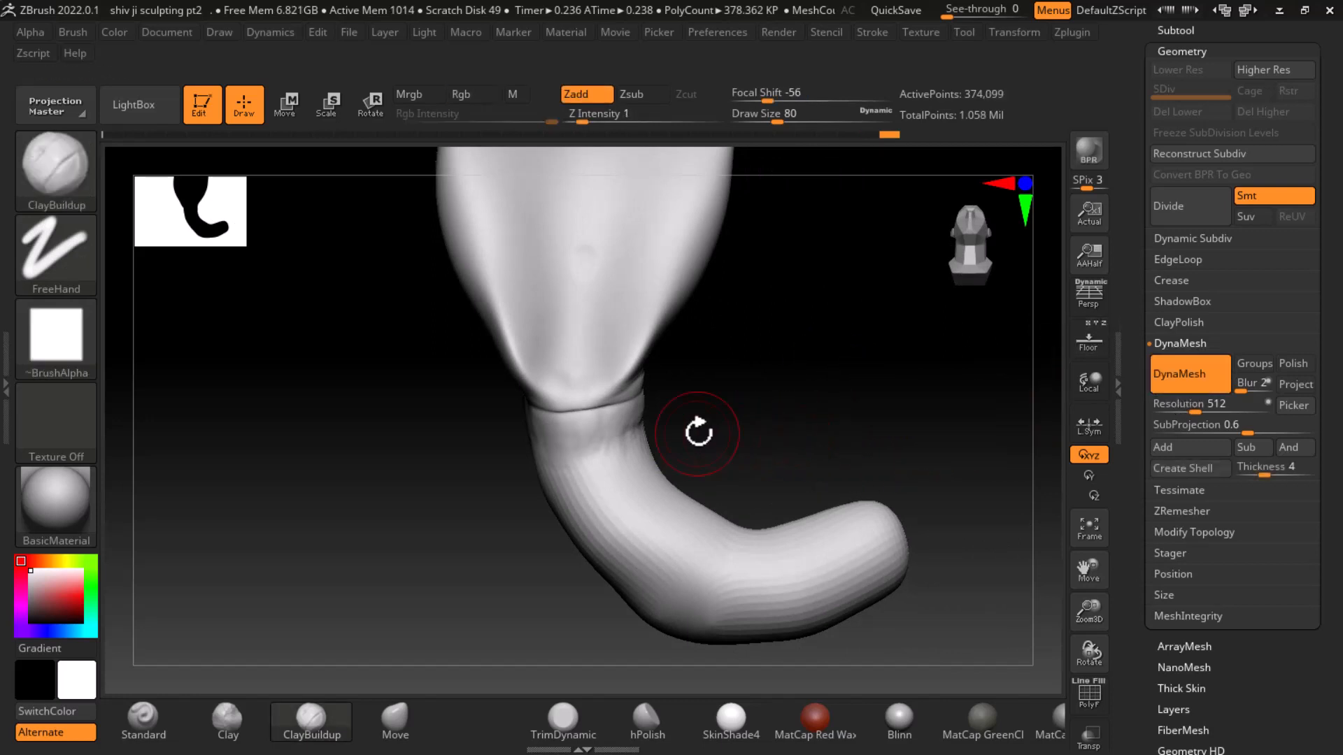
{"action": "key", "text": "shift"}
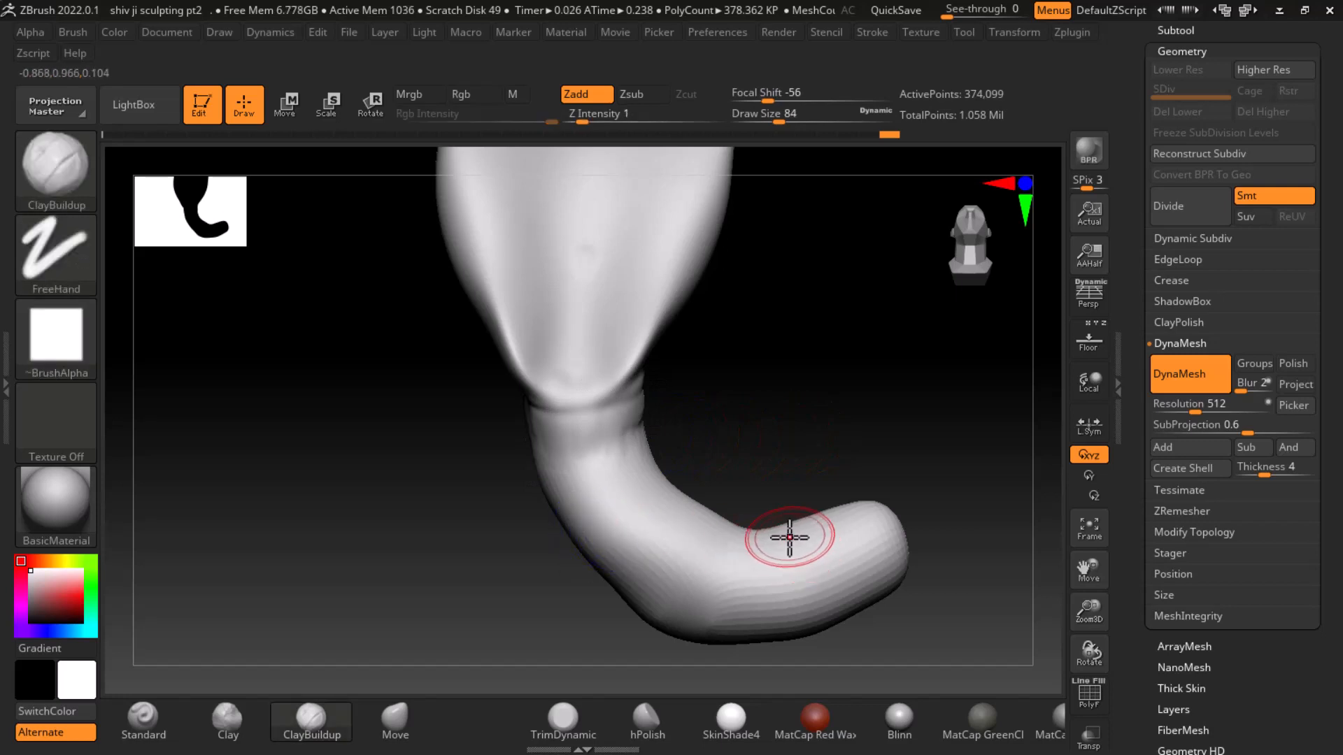
{"action": "key", "text": "shift"}
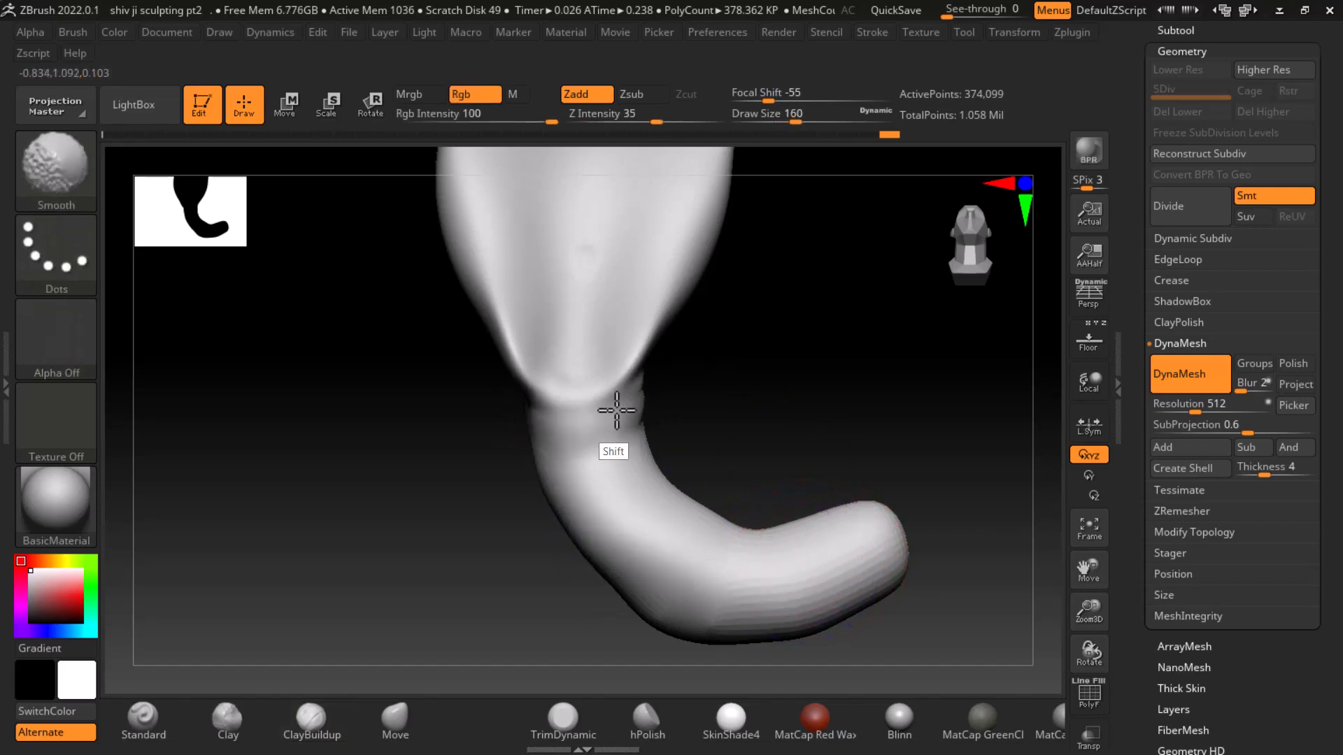
{"action": "right_click_drag", "start_coordinate": [621, 398], "coordinate": [569, 435], "text": "shift"}
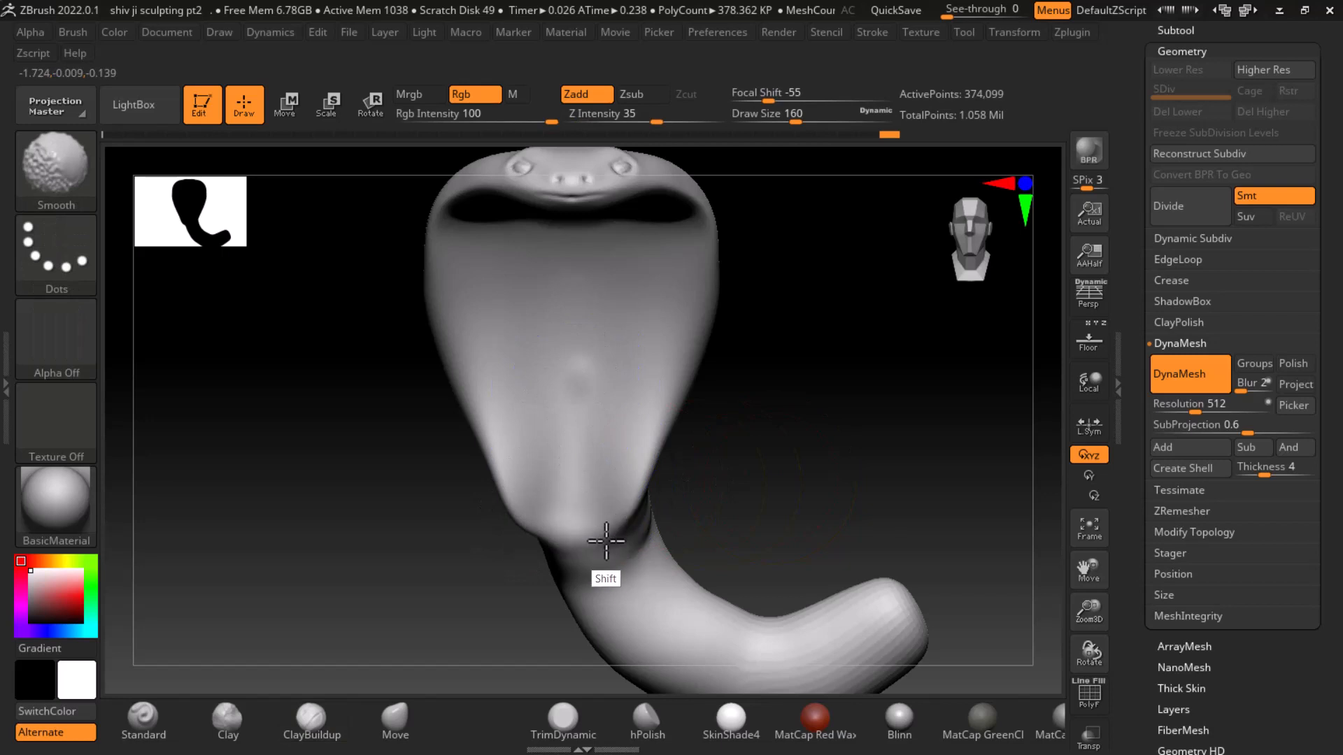
Smooth the join where the body meets the back of the hood, raising the Smooth brush's Z Intensity to 89
{"action": "mouse_move", "coordinate": [698, 479]}
{"action": "left_mouse_down"}
{"action": "mouse_move", "coordinate": [714, 468]}
{"action": "mouse_move", "coordinate": [686, 558]}
{"action": "mouse_move", "coordinate": [574, 512]}
{"action": "mouse_move", "coordinate": [761, 450]}
{"action": "mouse_move", "coordinate": [674, 473]}
{"action": "mouse_move", "coordinate": [728, 494]}
{"action": "left_mouse_up"}
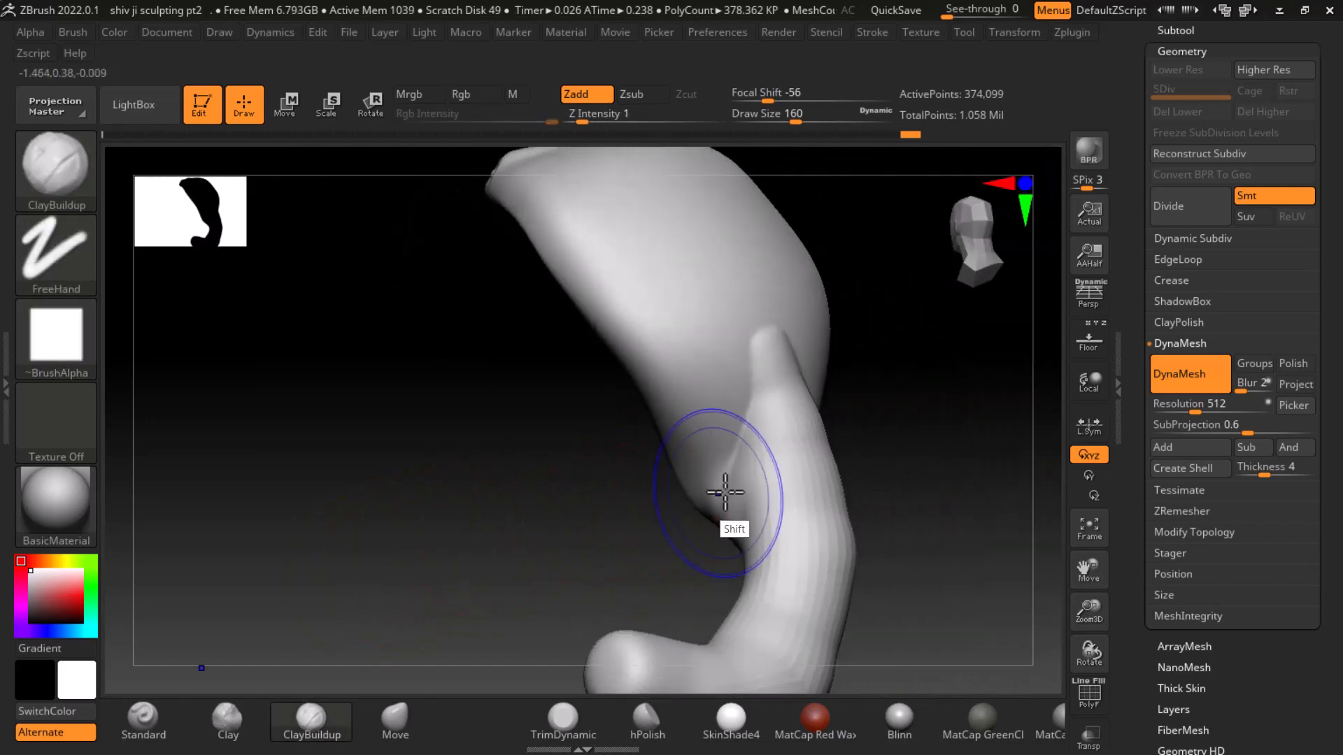
{"action": "left_click_drag", "start_coordinate": [787, 370], "coordinate": [750, 427], "text": "shift"}
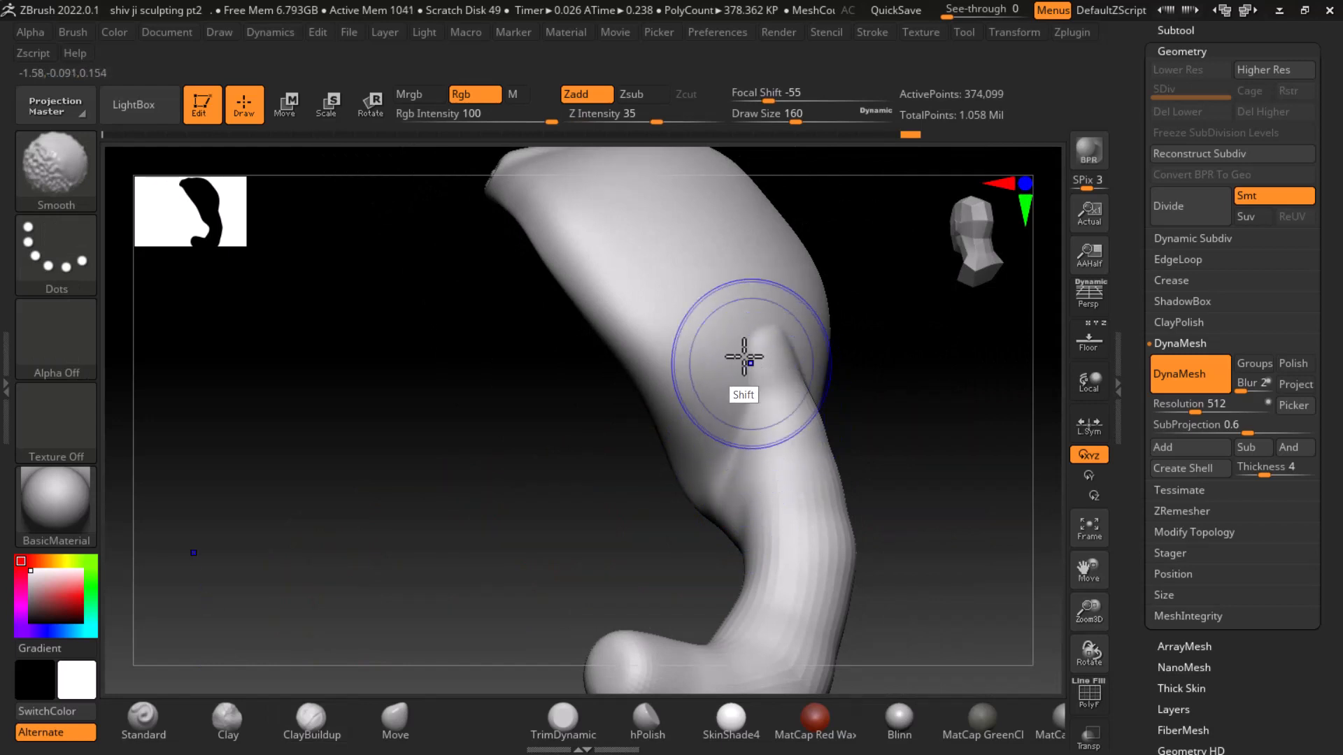
{"action": "left_click_drag", "start_coordinate": [689, 115], "coordinate": [711, 116], "text": "shift"}
{"action": "left_click_drag", "start_coordinate": [783, 440], "coordinate": [749, 387], "text": "shift"}
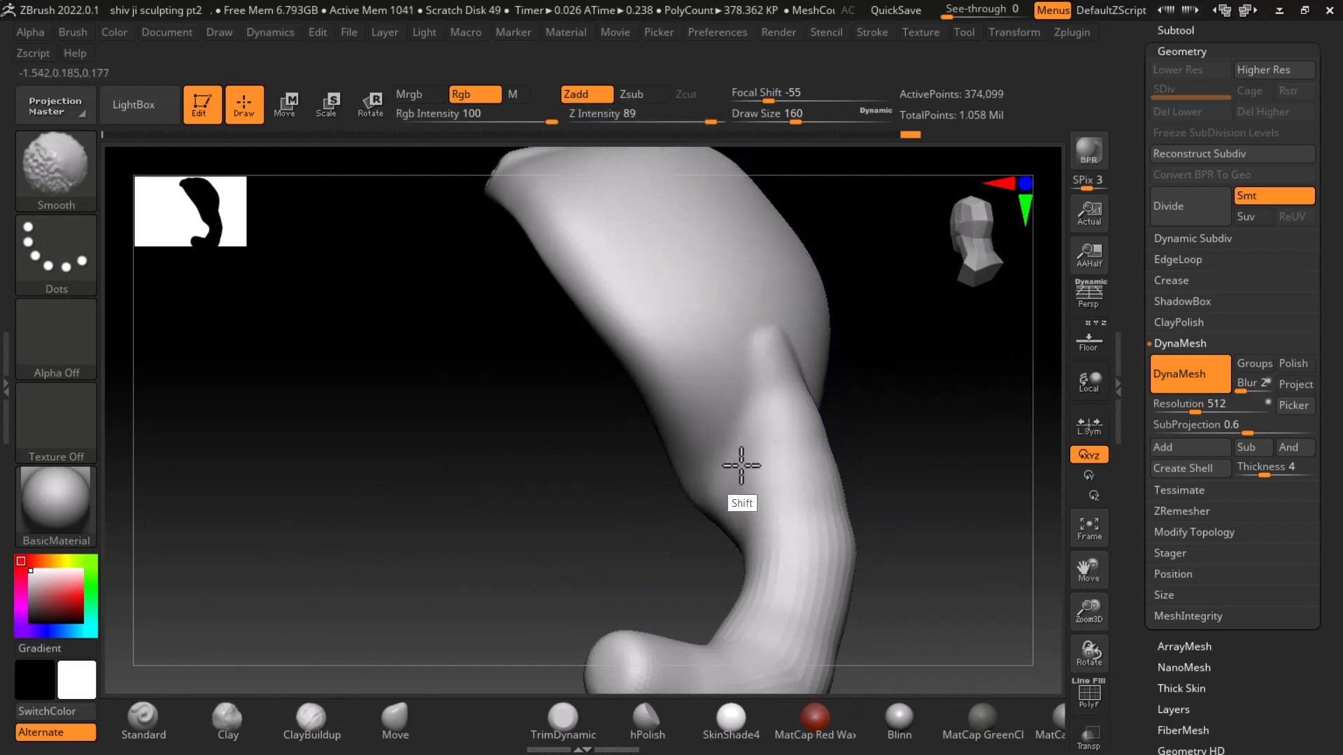
{"action": "left_click_drag", "start_coordinate": [629, 482], "coordinate": [972, 482]}
{"action": "left_click_drag", "start_coordinate": [848, 399], "coordinate": [893, 499], "text": "shift"}
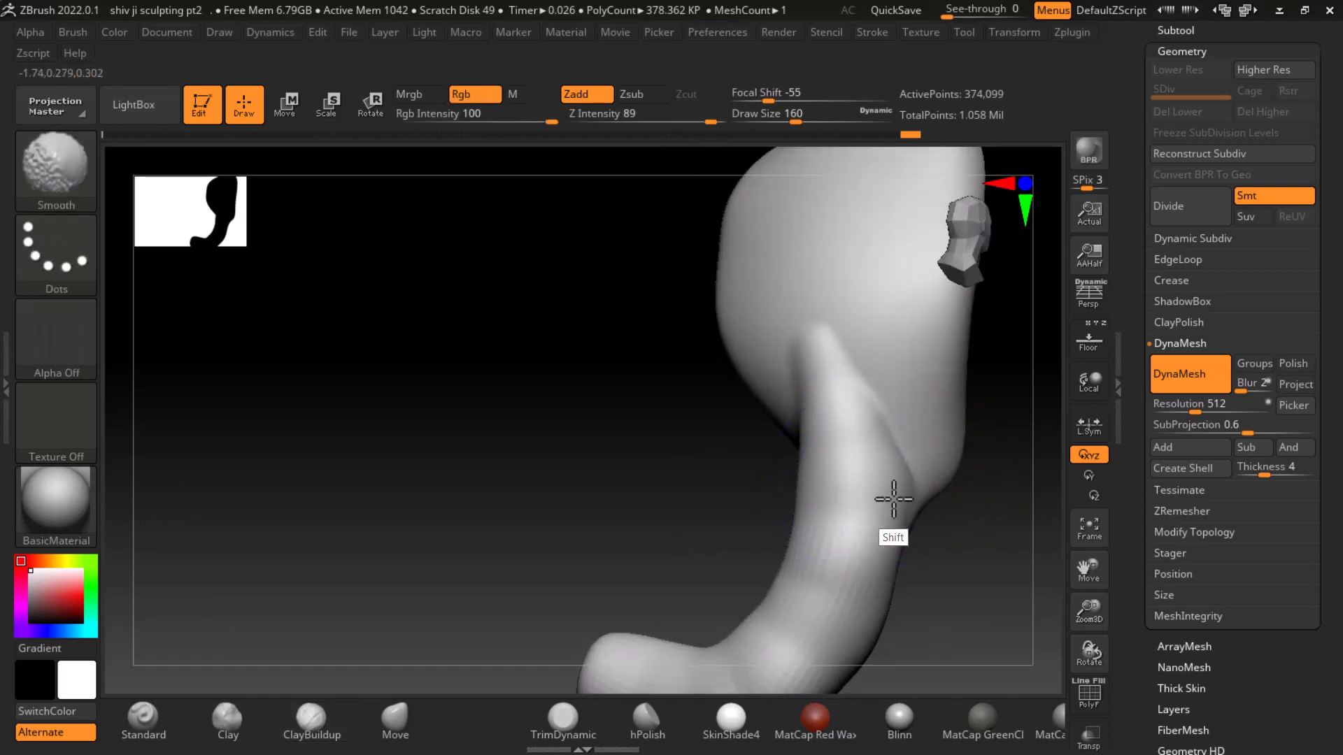
Smooth the faceted lower body along its curved end and the side of the join below the hood
{"action": "left_click_drag", "start_coordinate": [707, 539], "coordinate": [725, 429], "text": "shift"}
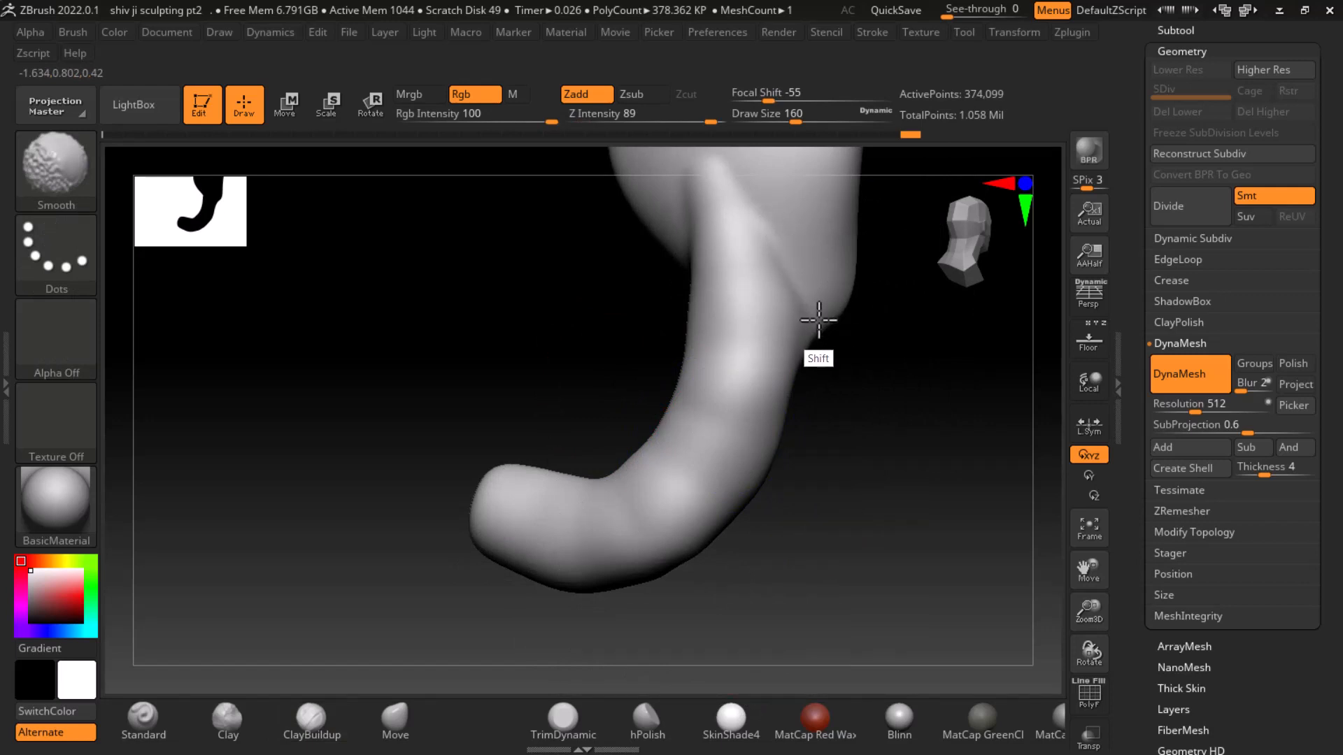
{"action": "mouse_move", "coordinate": [853, 378]}
{"action": "left_mouse_down"}
{"action": "mouse_move", "coordinate": [953, 542]}
{"action": "mouse_move", "coordinate": [943, 509]}
{"action": "mouse_move", "coordinate": [797, 482]}
{"action": "mouse_move", "coordinate": [874, 551]}
{"action": "mouse_move", "coordinate": [839, 525]}
{"action": "mouse_move", "coordinate": [702, 540]}
{"action": "mouse_move", "coordinate": [1000, 489]}
{"action": "left_mouse_up"}
{"action": "mouse_move", "coordinate": [525, 491]}
{"action": "left_mouse_down", "text": "shift"}
{"action": "mouse_move", "coordinate": [471, 480]}
{"action": "mouse_move", "coordinate": [449, 491]}
{"action": "left_mouse_up", "text": "shift"}
{"action": "left_click_drag", "start_coordinate": [593, 461], "coordinate": [706, 465]}
{"action": "mouse_move", "coordinate": [706, 465]}
{"action": "left_mouse_down", "text": "alt"}
{"action": "mouse_move", "coordinate": [852, 435]}
{"action": "mouse_move", "coordinate": [881, 464]}
{"action": "left_mouse_up", "text": "alt"}
{"action": "left_click_drag", "start_coordinate": [598, 430], "coordinate": [575, 378], "text": "shift"}
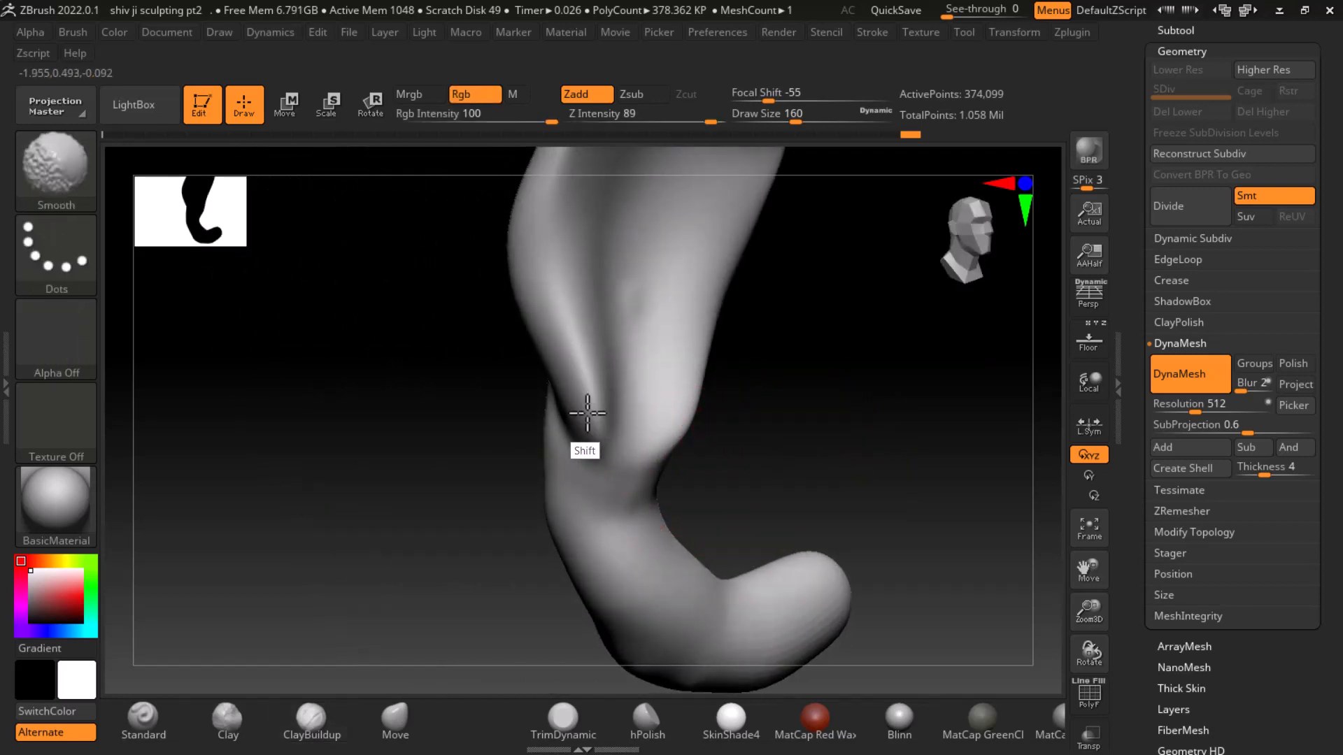
Smooth the hood's front, evening out its central bump and blending the lower end into the body
{"action": "mouse_move", "coordinate": [665, 419]}
{"action": "left_mouse_down"}
{"action": "mouse_move", "coordinate": [797, 429]}
{"action": "mouse_move", "coordinate": [661, 500]}
{"action": "left_mouse_up"}
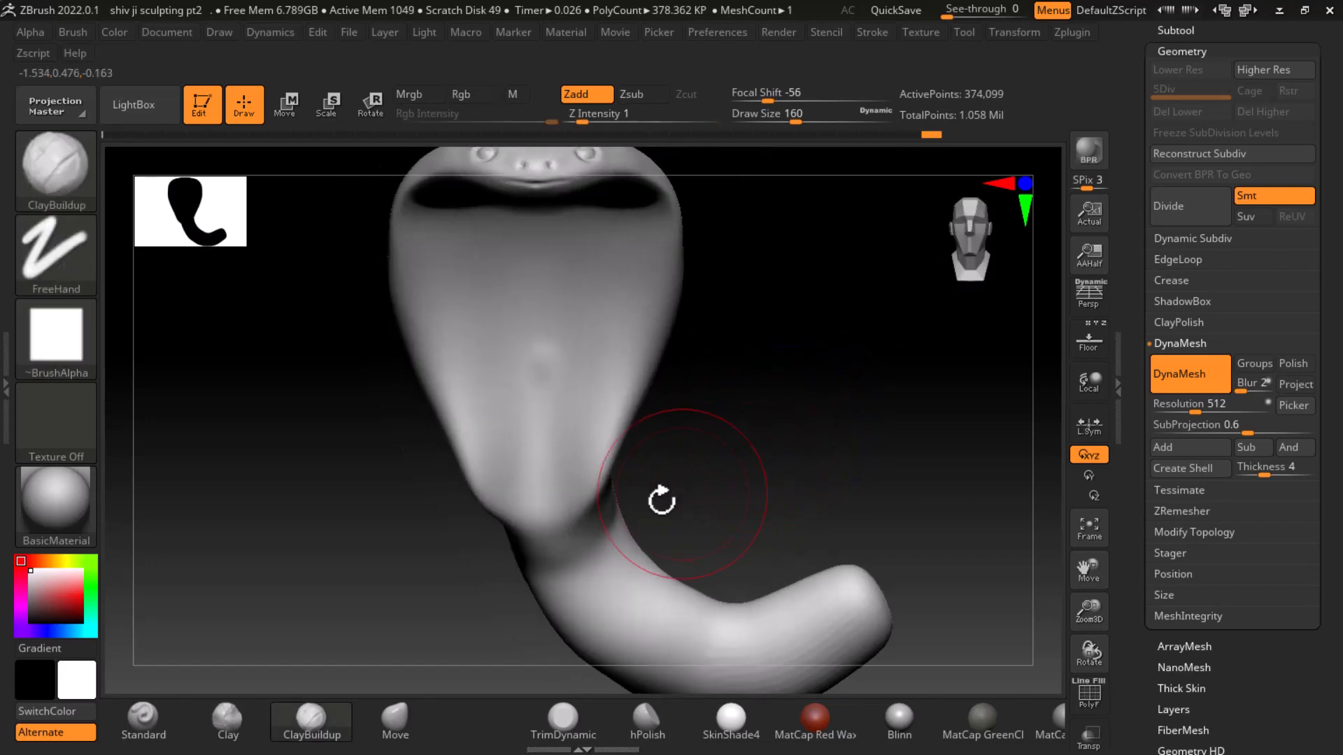
{"action": "key", "text": "shift"}
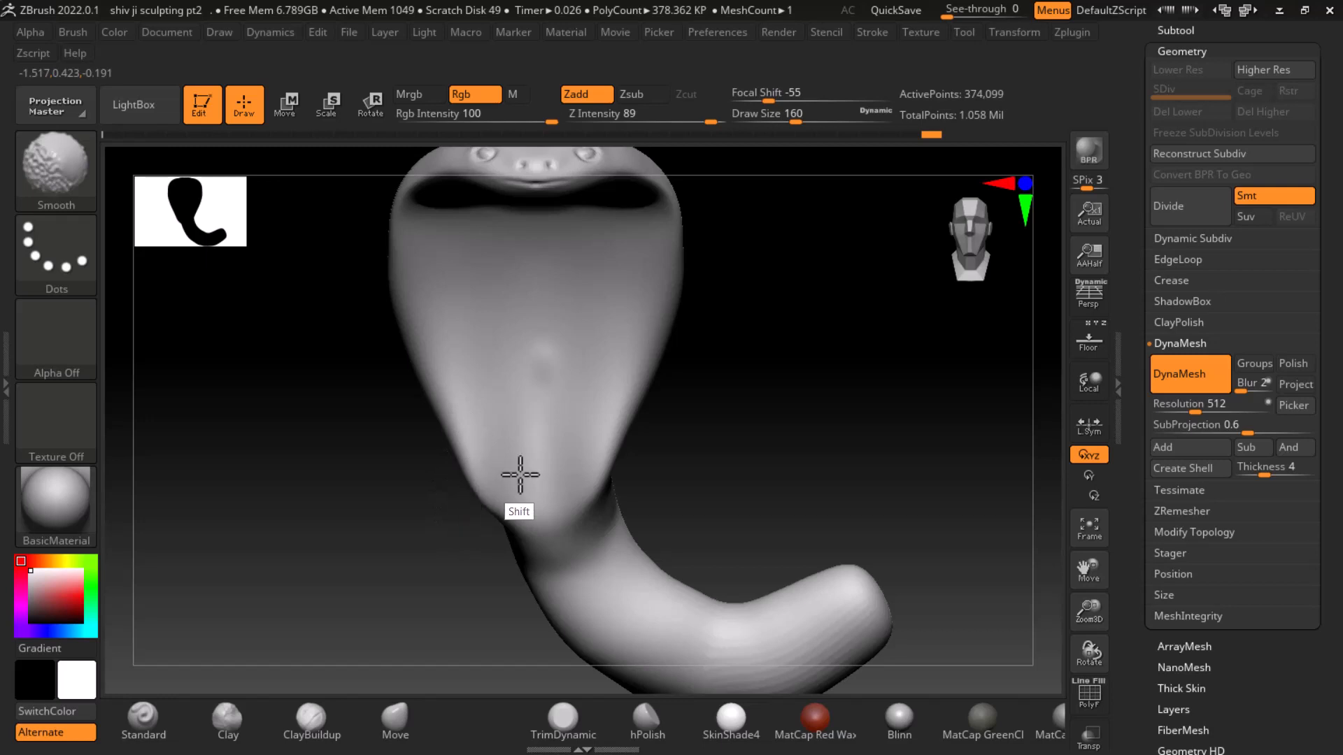
{"action": "mouse_move", "coordinate": [521, 475]}
{"action": "left_mouse_down", "text": "shift"}
{"action": "mouse_move", "coordinate": [587, 515]}
{"action": "mouse_move", "coordinate": [609, 441]}
{"action": "mouse_move", "coordinate": [573, 392]}
{"action": "mouse_move", "coordinate": [567, 335]}
{"action": "mouse_move", "coordinate": [616, 451]}
{"action": "left_mouse_up", "text": "shift"}
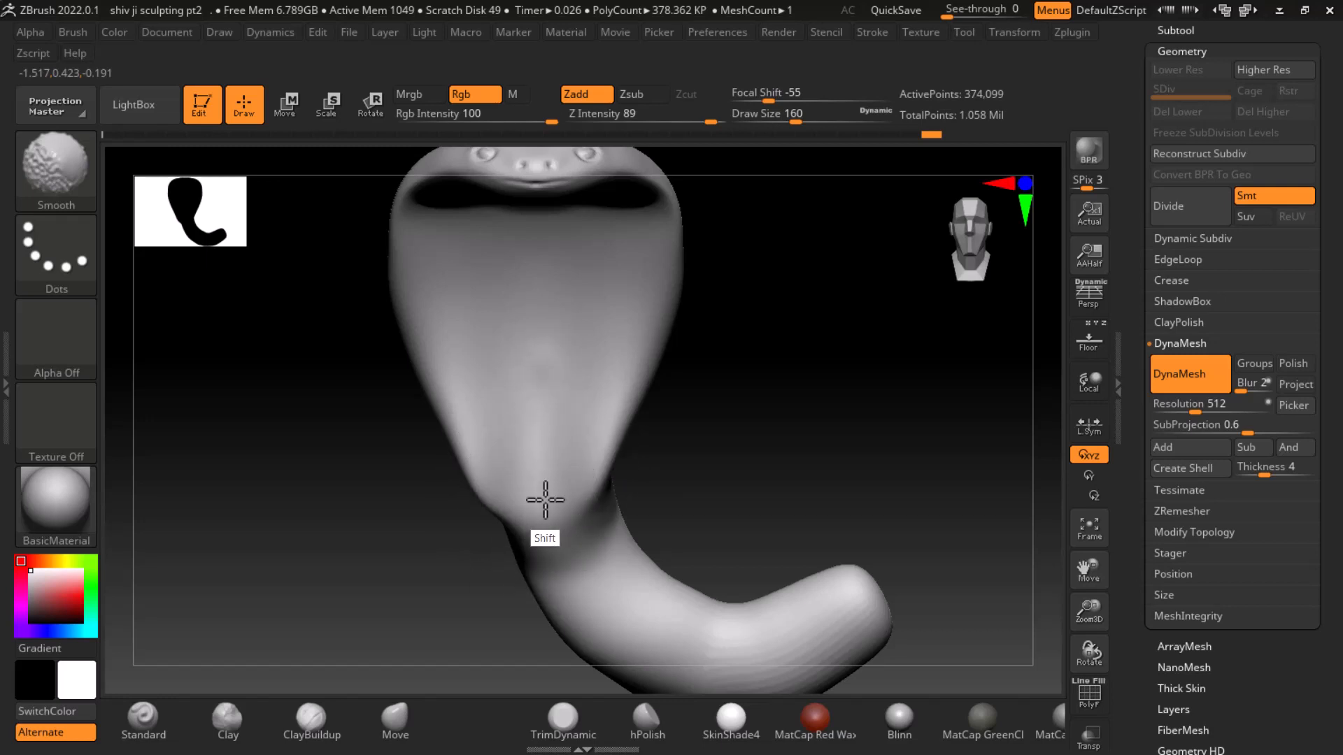
{"action": "mouse_move", "coordinate": [515, 483]}
{"action": "left_mouse_down", "text": "shift"}
{"action": "mouse_move", "coordinate": [494, 494]}
{"action": "mouse_move", "coordinate": [534, 517]}
{"action": "mouse_move", "coordinate": [587, 507]}
{"action": "left_mouse_up", "text": "shift"}
{"action": "left_click_drag", "start_coordinate": [707, 443], "coordinate": [719, 449]}
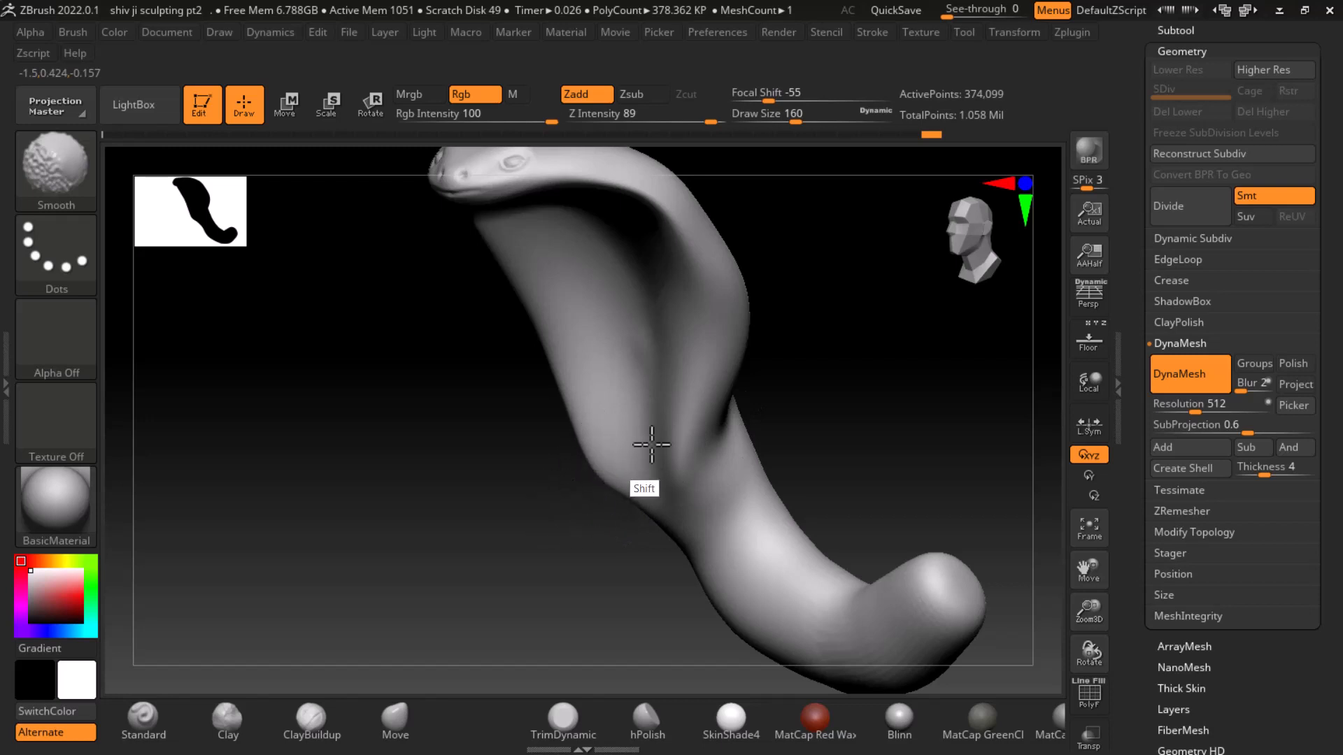
{"action": "left_click_drag", "start_coordinate": [816, 419], "coordinate": [925, 444], "text": "shift"}
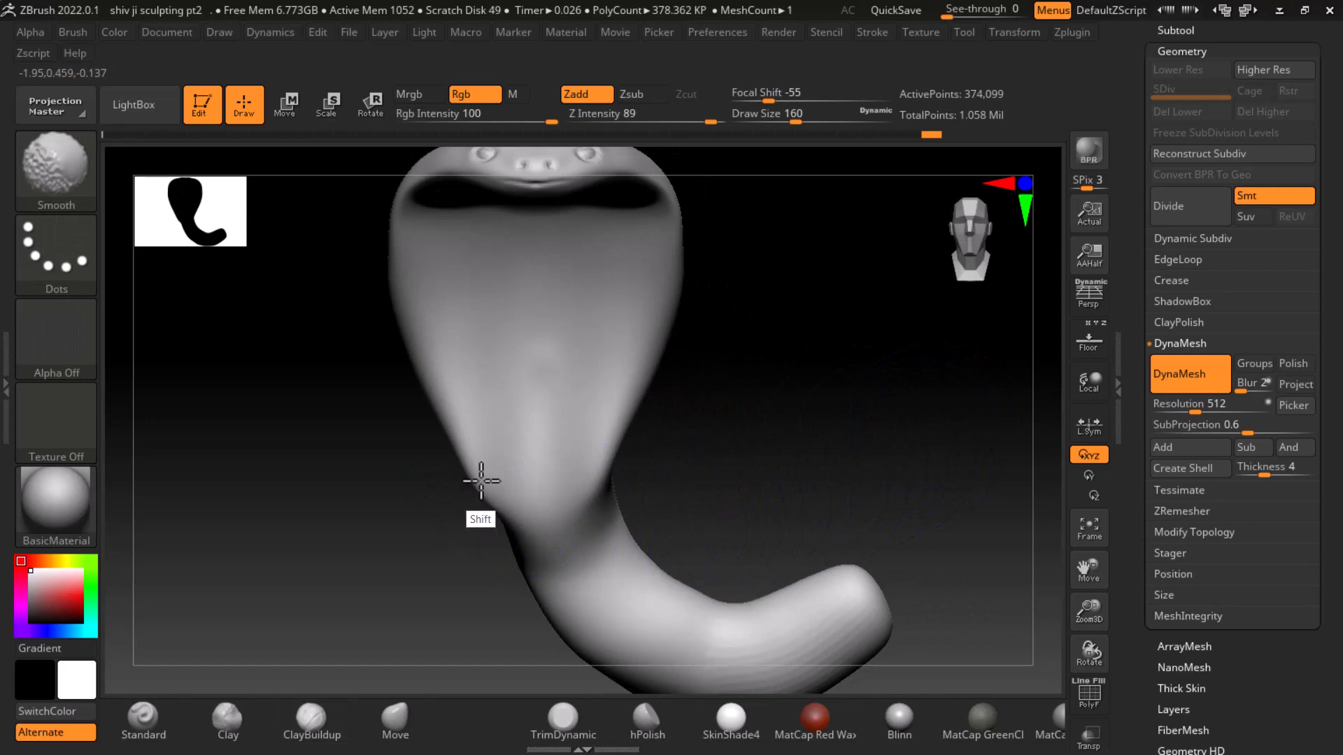
{"action": "mouse_move", "coordinate": [481, 510]}
{"action": "left_mouse_down", "text": "shift"}
{"action": "mouse_move", "coordinate": [570, 420]}
{"action": "mouse_move", "coordinate": [525, 373]}
{"action": "mouse_move", "coordinate": [582, 480]}
{"action": "left_mouse_up", "text": "shift"}
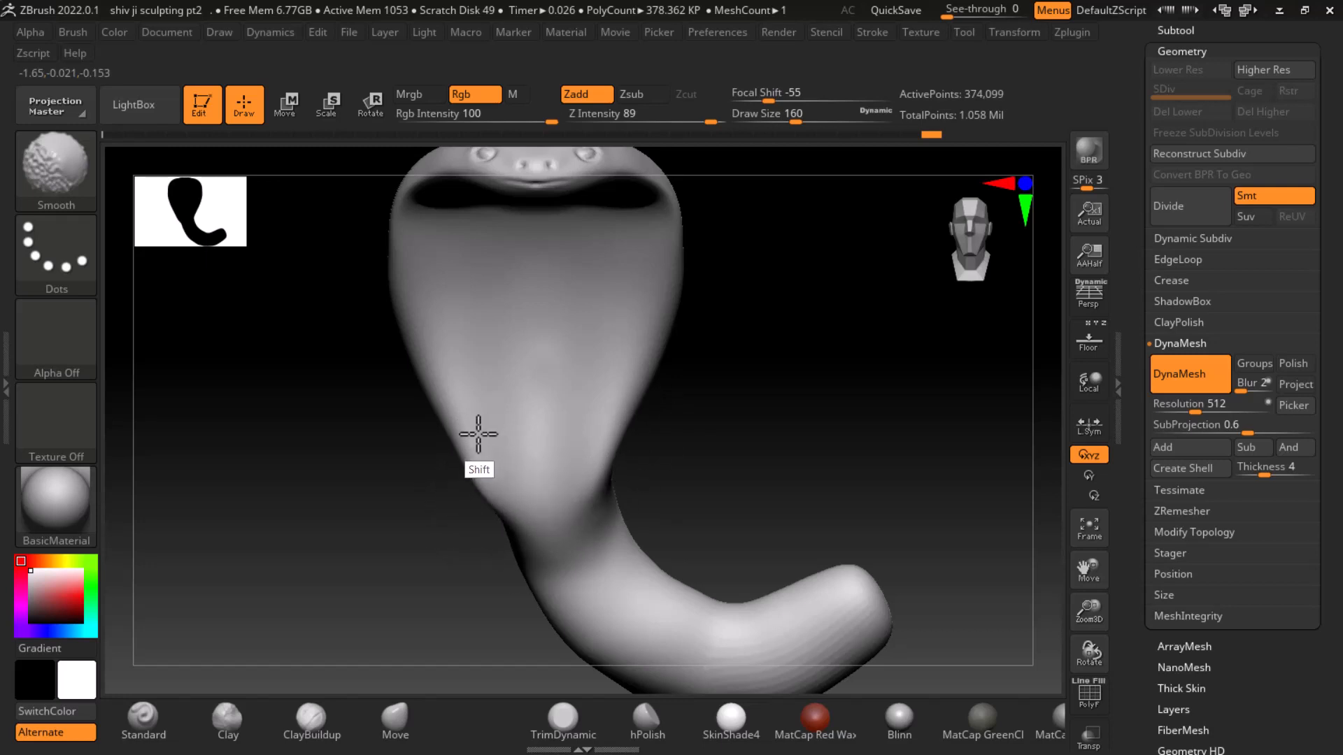
Smooth the body ridge on the back of the hood and the hood's narrow lower edges down to the body
{"action": "left_click_drag", "start_coordinate": [695, 464], "coordinate": [744, 418], "text": "alt"}
{"action": "mouse_move", "coordinate": [734, 521]}
{"action": "left_mouse_down", "text": "shift"}
{"action": "mouse_move", "coordinate": [767, 524]}
{"action": "mouse_move", "coordinate": [851, 469]}
{"action": "mouse_move", "coordinate": [643, 430]}
{"action": "mouse_move", "coordinate": [596, 406]}
{"action": "mouse_move", "coordinate": [589, 467]}
{"action": "left_mouse_up", "text": "shift"}
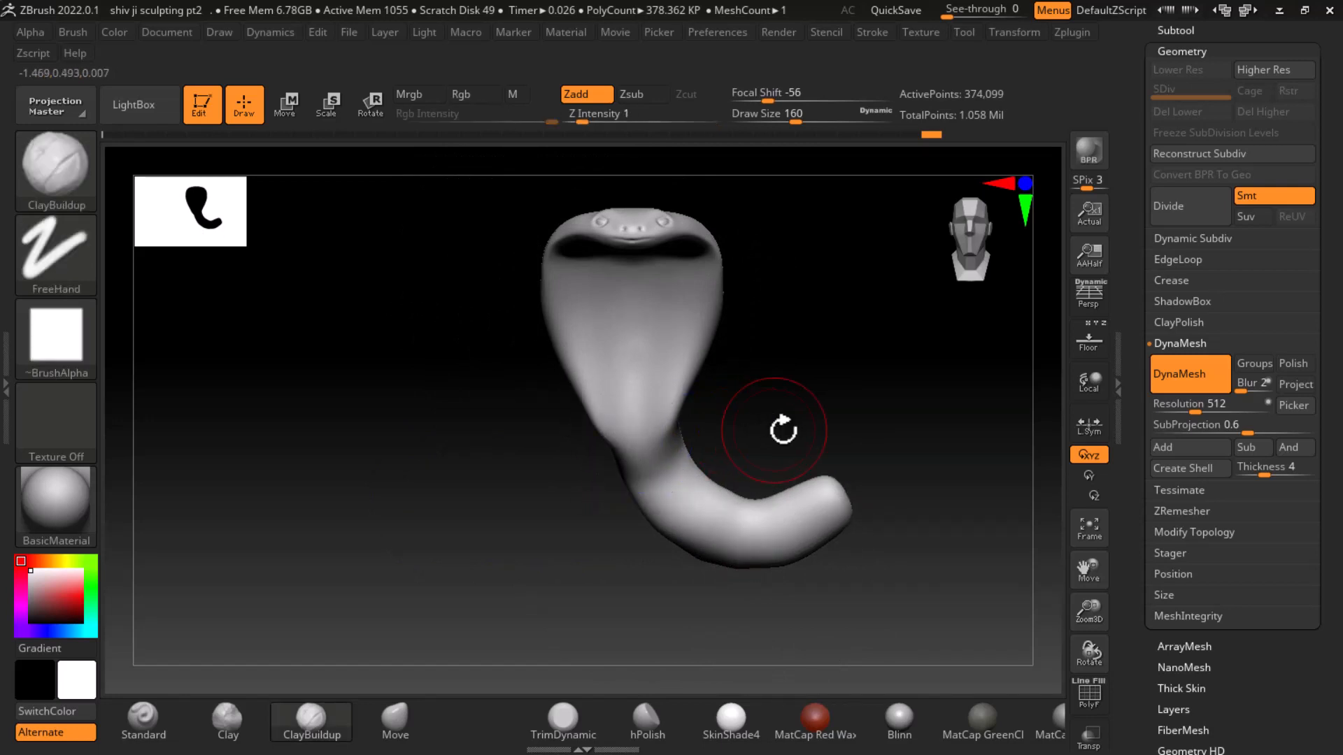
{"action": "mouse_move", "coordinate": [783, 429]}
{"action": "left_mouse_down"}
{"action": "mouse_move", "coordinate": [884, 424]}
{"action": "mouse_move", "coordinate": [791, 438]}
{"action": "mouse_move", "coordinate": [785, 470]}
{"action": "mouse_move", "coordinate": [929, 471]}
{"action": "mouse_move", "coordinate": [863, 485]}
{"action": "mouse_move", "coordinate": [898, 529]}
{"action": "mouse_move", "coordinate": [853, 473]}
{"action": "left_mouse_up"}
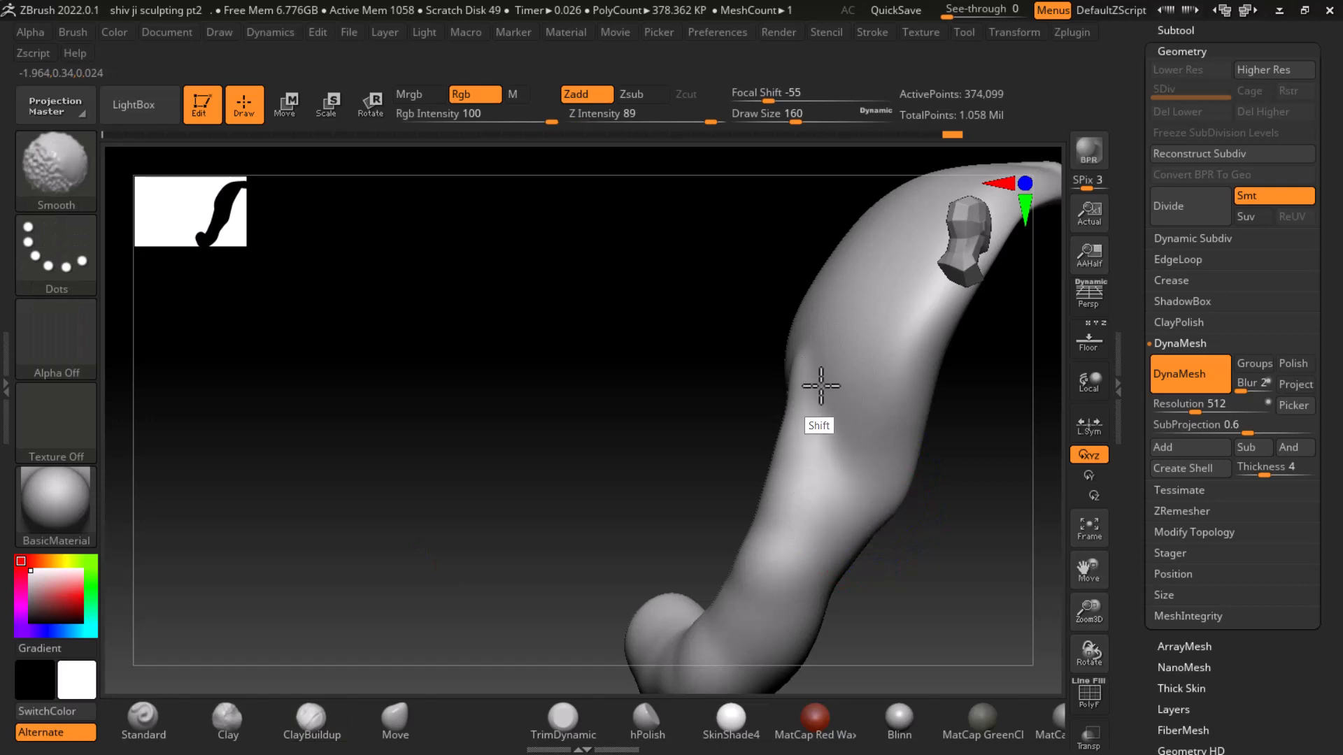
{"action": "mouse_move", "coordinate": [779, 369]}
{"action": "left_mouse_down"}
{"action": "mouse_move", "coordinate": [984, 594]}
{"action": "mouse_move", "coordinate": [844, 534]}
{"action": "mouse_move", "coordinate": [482, 439]}
{"action": "mouse_move", "coordinate": [599, 440]}
{"action": "left_mouse_up"}
{"action": "key", "text": "shift"}
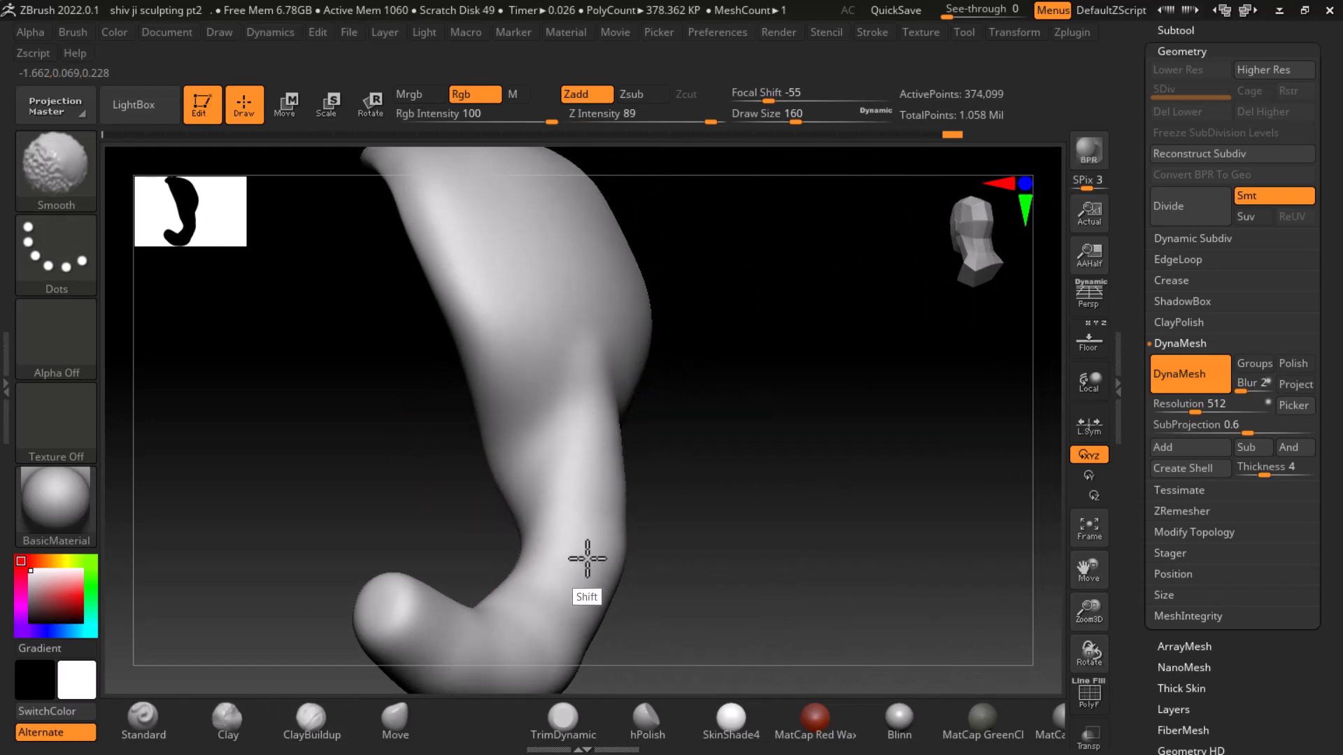
{"action": "mouse_move", "coordinate": [720, 486]}
{"action": "left_mouse_down"}
{"action": "mouse_move", "coordinate": [804, 492]}
{"action": "mouse_move", "coordinate": [774, 533]}
{"action": "mouse_move", "coordinate": [660, 462]}
{"action": "mouse_move", "coordinate": [954, 572]}
{"action": "left_mouse_up"}
{"action": "mouse_move", "coordinate": [800, 556]}
{"action": "left_mouse_down", "text": "alt"}
{"action": "mouse_move", "coordinate": [803, 480]}
{"action": "mouse_move", "coordinate": [809, 555]}
{"action": "left_mouse_up", "text": "alt"}
{"action": "key", "text": "shift"}
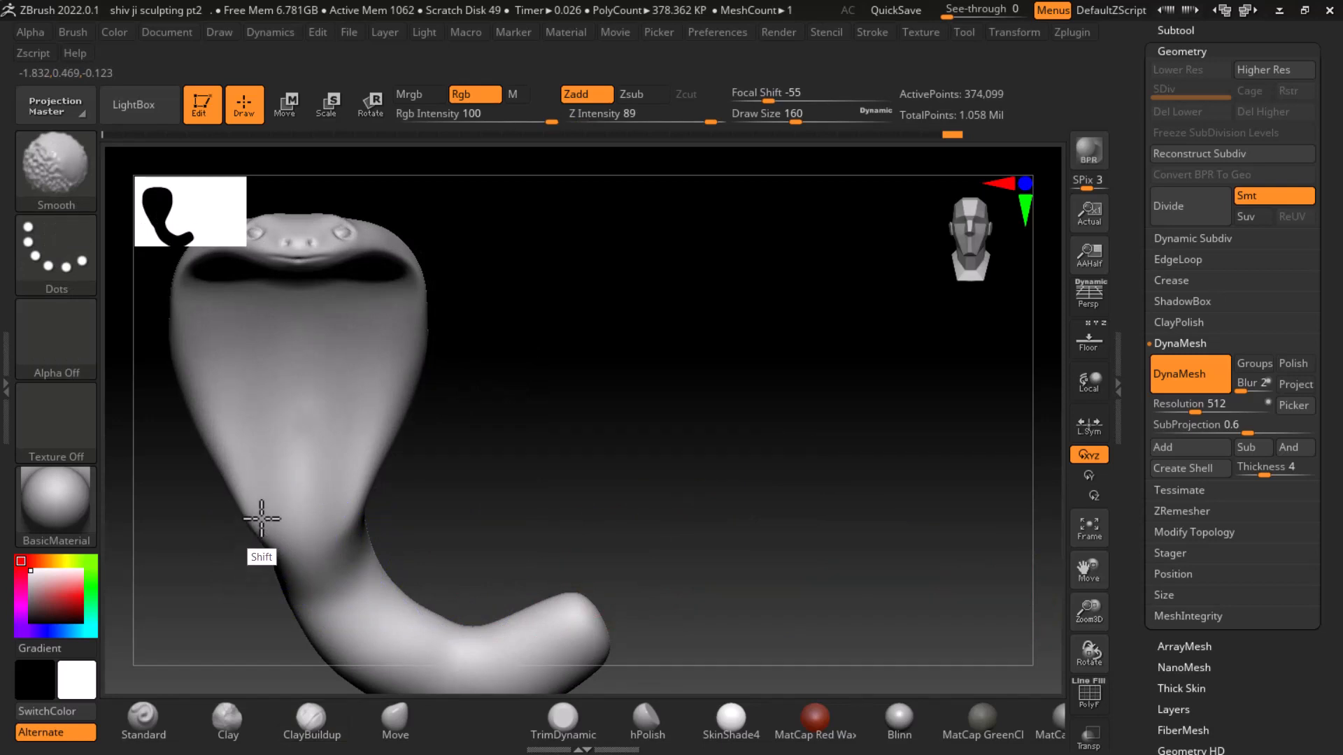
Smooth the hood's narrow lower edge where it joins the body and show the reference image against the cobra
{"action": "mouse_move", "coordinate": [251, 502]}
{"action": "left_mouse_down", "text": "shift"}
{"action": "mouse_move", "coordinate": [261, 531]}
{"action": "mouse_move", "coordinate": [304, 549]}
{"action": "left_mouse_up", "text": "shift"}
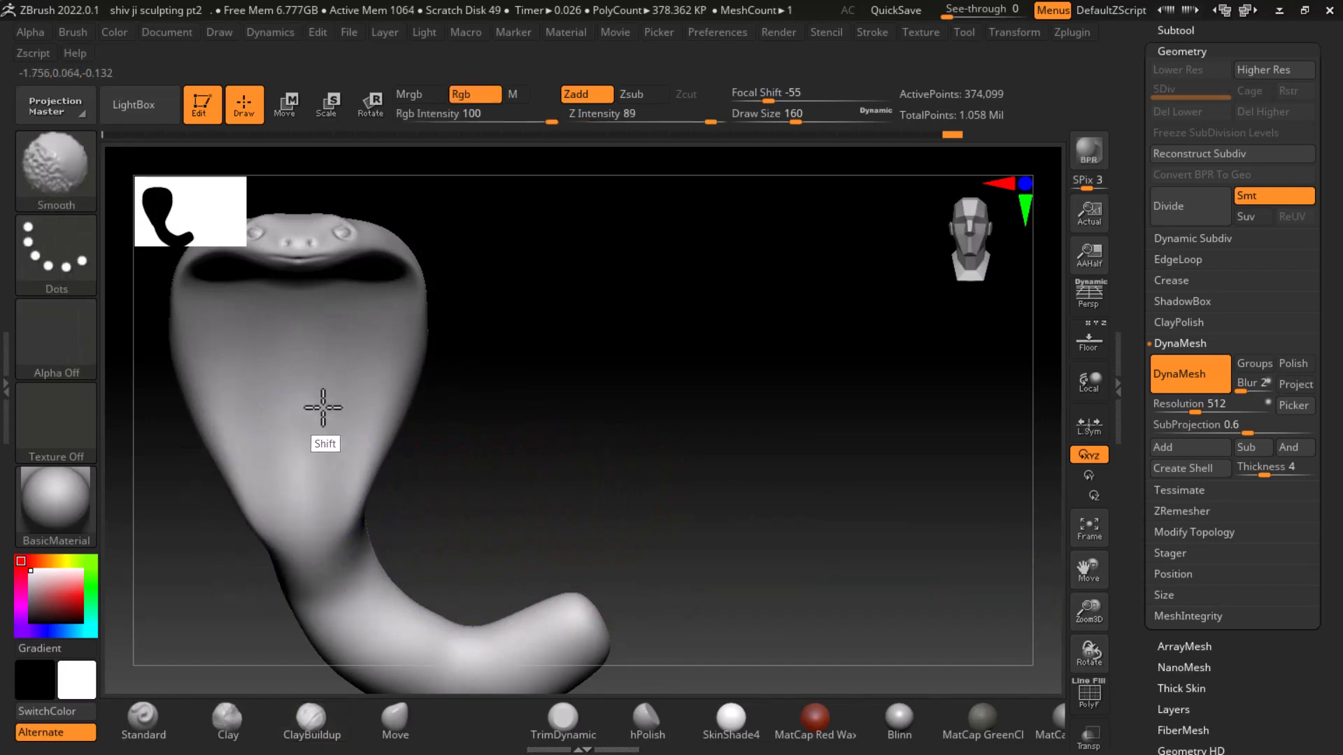
{"action": "left_click_drag", "start_coordinate": [719, 470], "coordinate": [1028, 410]}
{"action": "left_click", "coordinate": [1093, 340]}
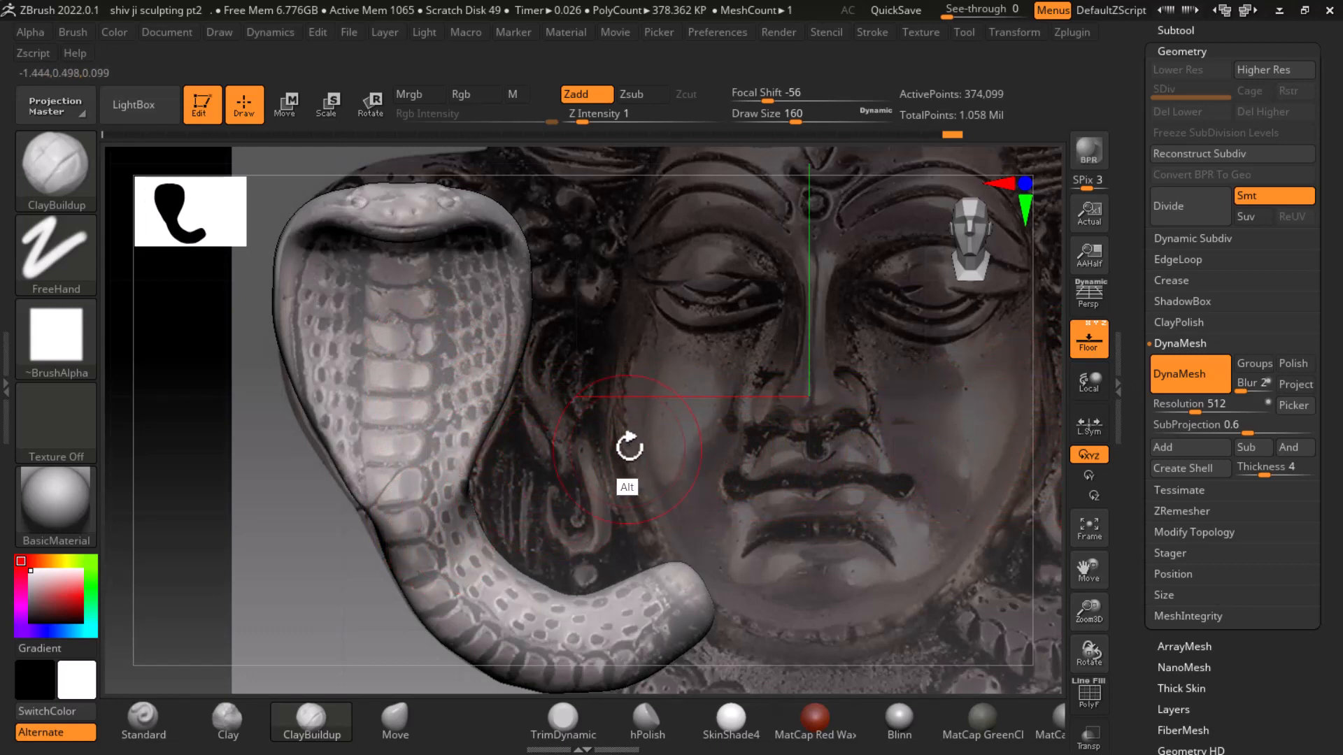
{"action": "left_click_drag", "start_coordinate": [629, 444], "coordinate": [633, 458], "text": "alt"}
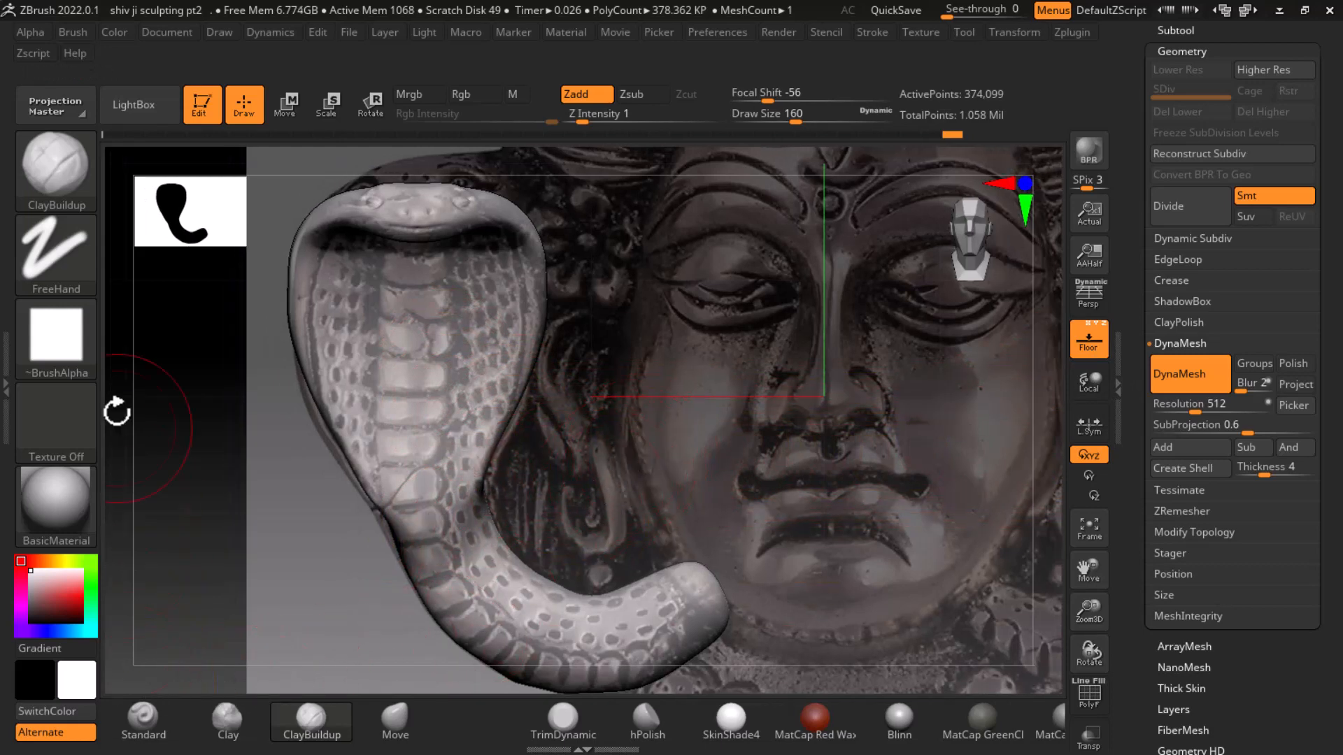
Carve belly scale segments down the centre of the hood with the DamStandard brush at Draw Size 84, following the reference
{"action": "left_click", "coordinate": [70, 175]}
{"action": "key", "text": "d"}
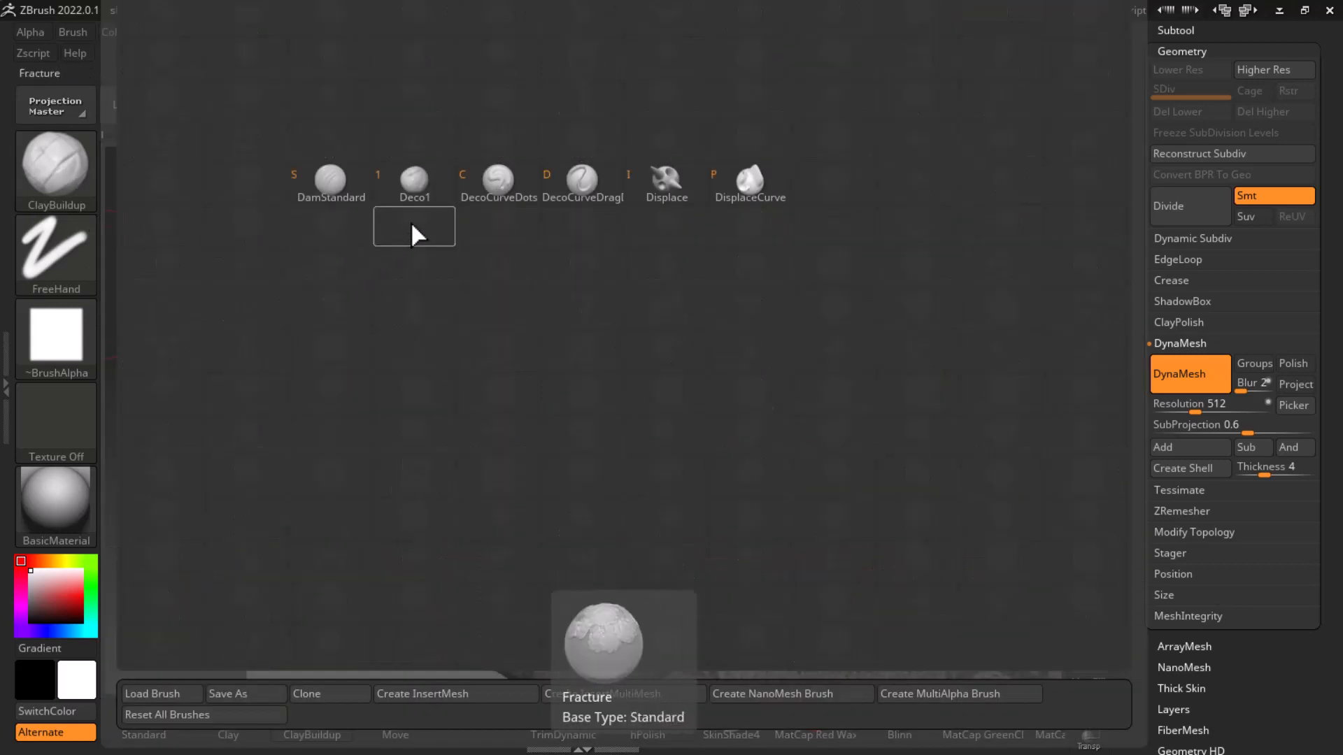
{"action": "left_click", "coordinate": [345, 189]}
{"action": "key", "text": "bracketleft"}
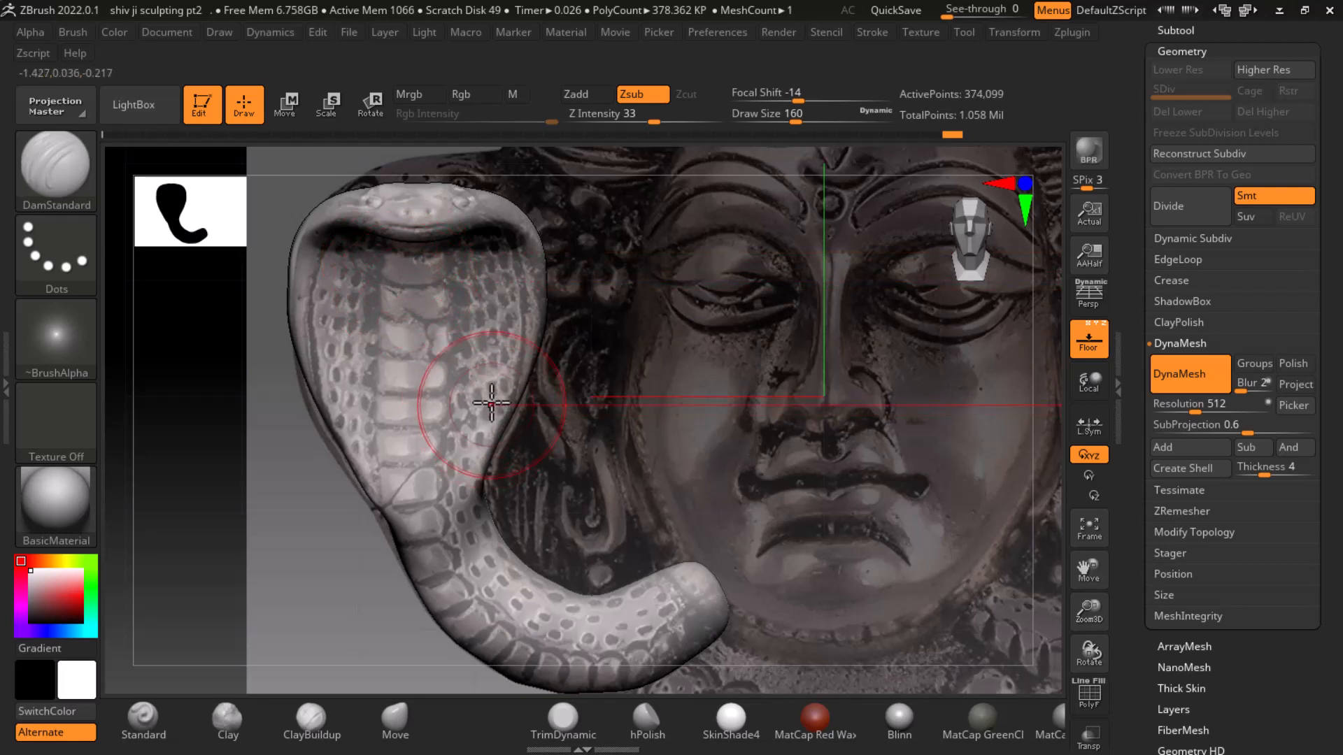
{"action": "key", "text": "bracketleft"}
{"action": "key", "text": "bracketleft"}
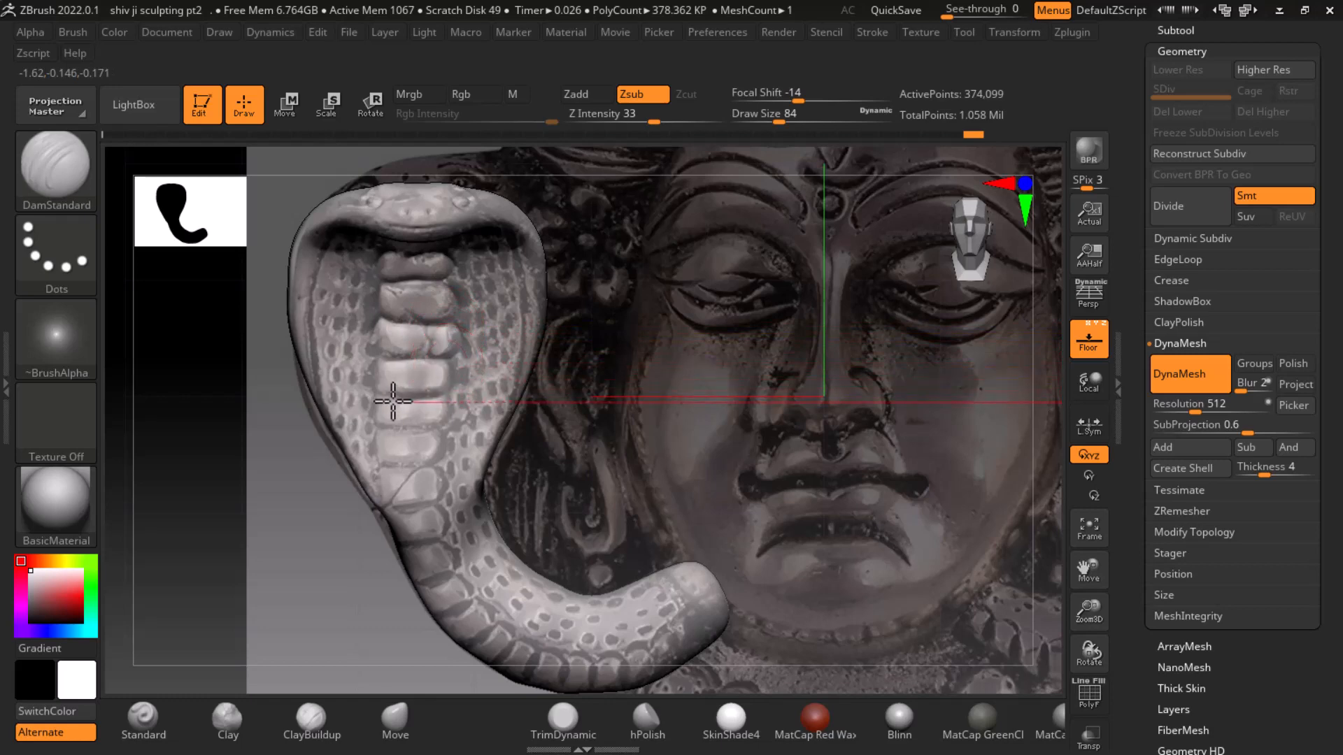
{"action": "left_click", "coordinate": [1089, 338]}
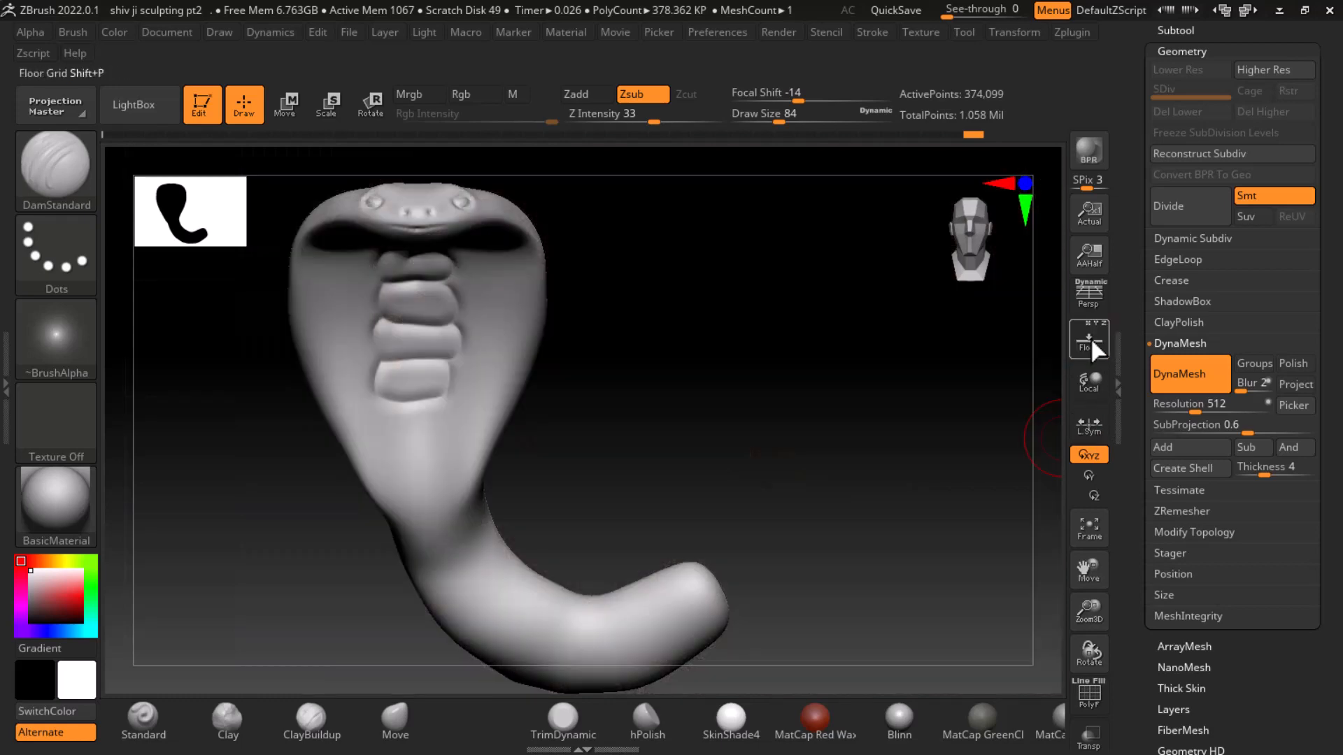
{"action": "left_click", "coordinate": [1095, 345]}
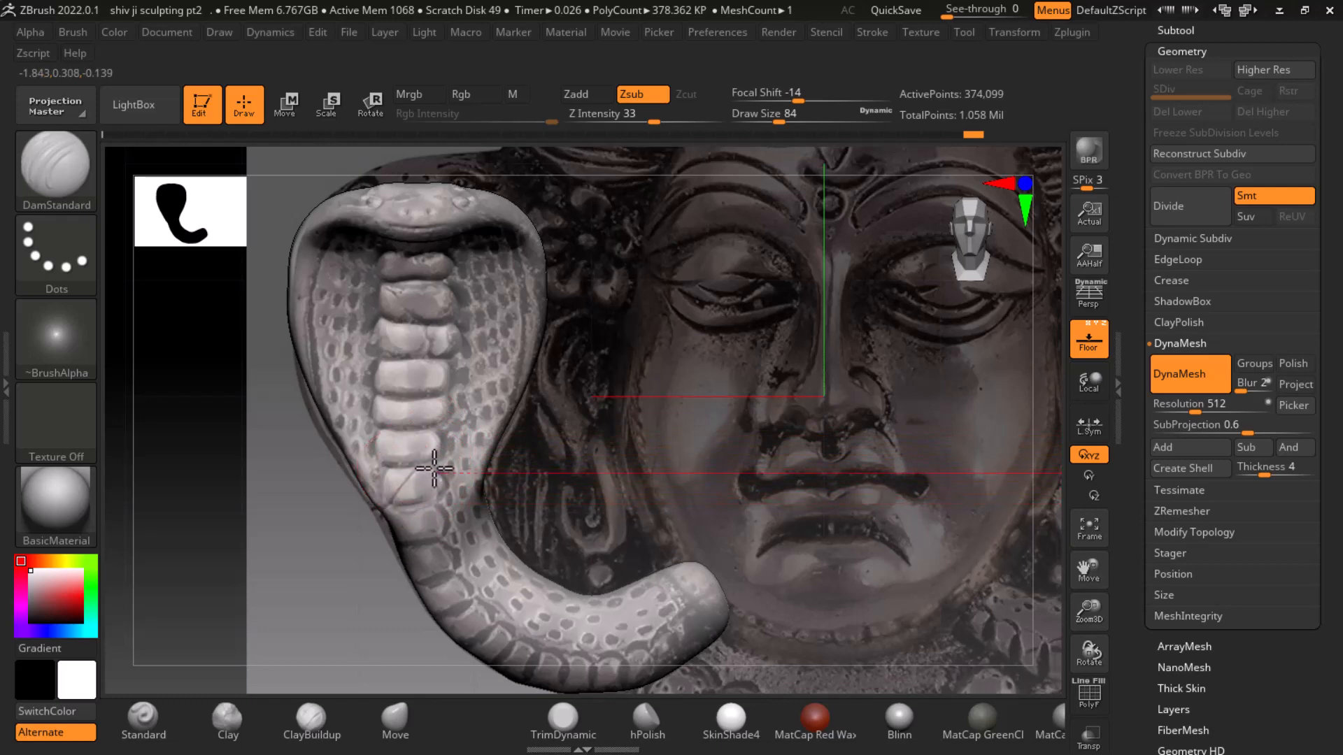
Carve the belly scale grooves from the neck along the outer curve of the lower body to its end, tracing the reference
{"action": "left_click_drag", "start_coordinate": [635, 501], "coordinate": [728, 462], "text": "alt"}
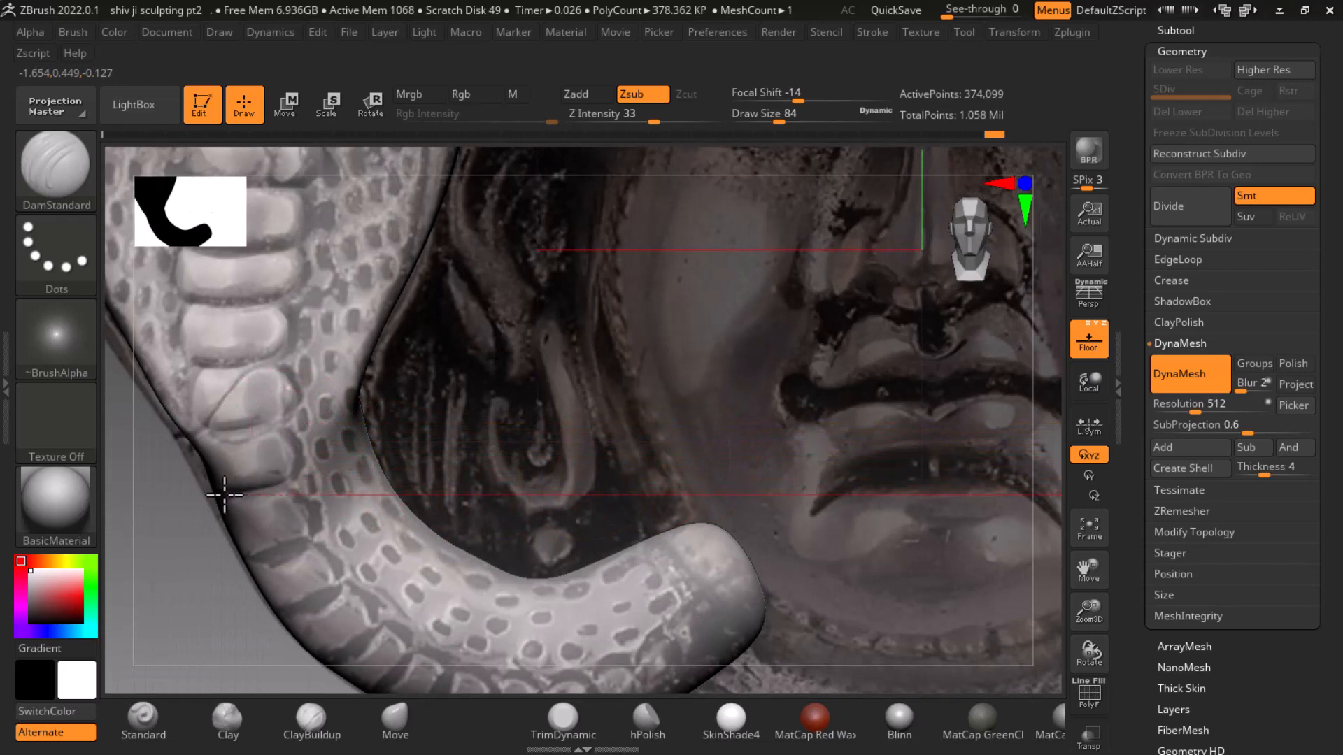
{"action": "left_click_drag", "start_coordinate": [224, 494], "coordinate": [300, 494]}
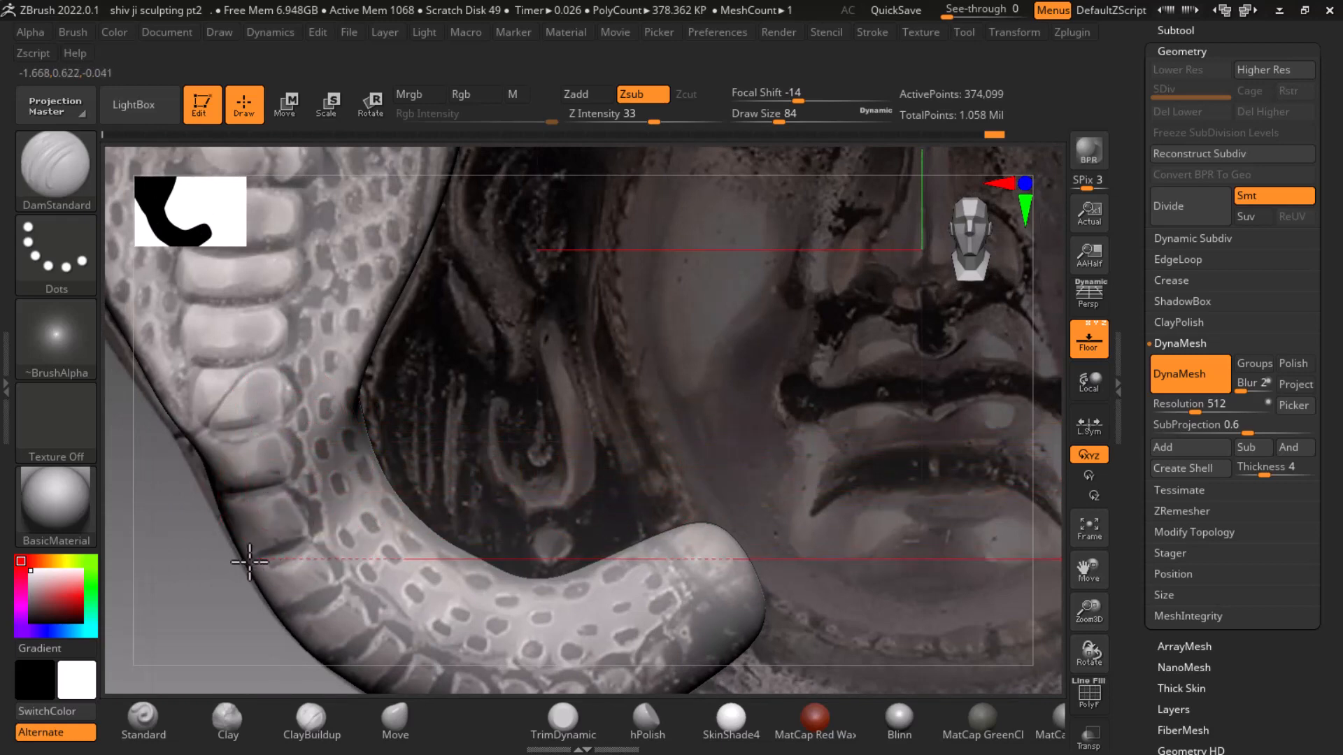
{"action": "left_click_drag", "start_coordinate": [392, 528], "coordinate": [494, 420], "text": "alt"}
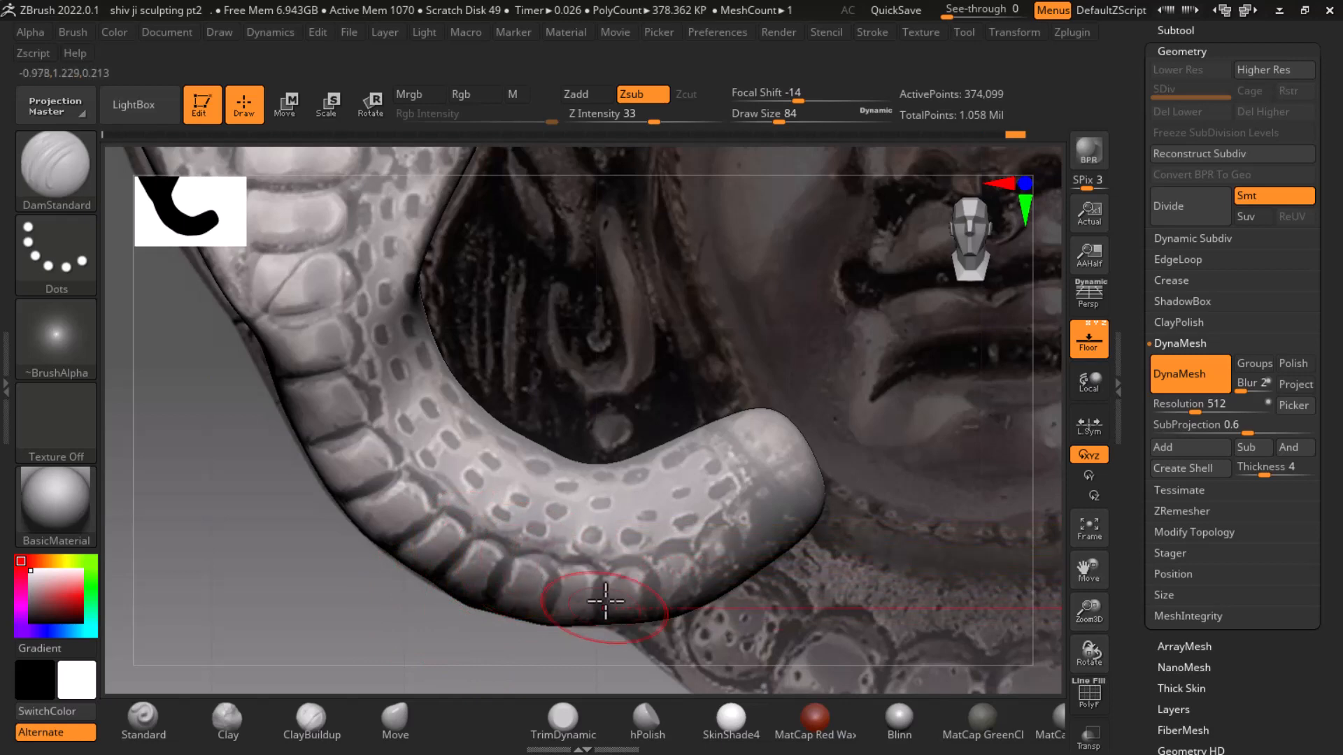
{"action": "left_click_drag", "start_coordinate": [606, 551], "coordinate": [622, 565]}
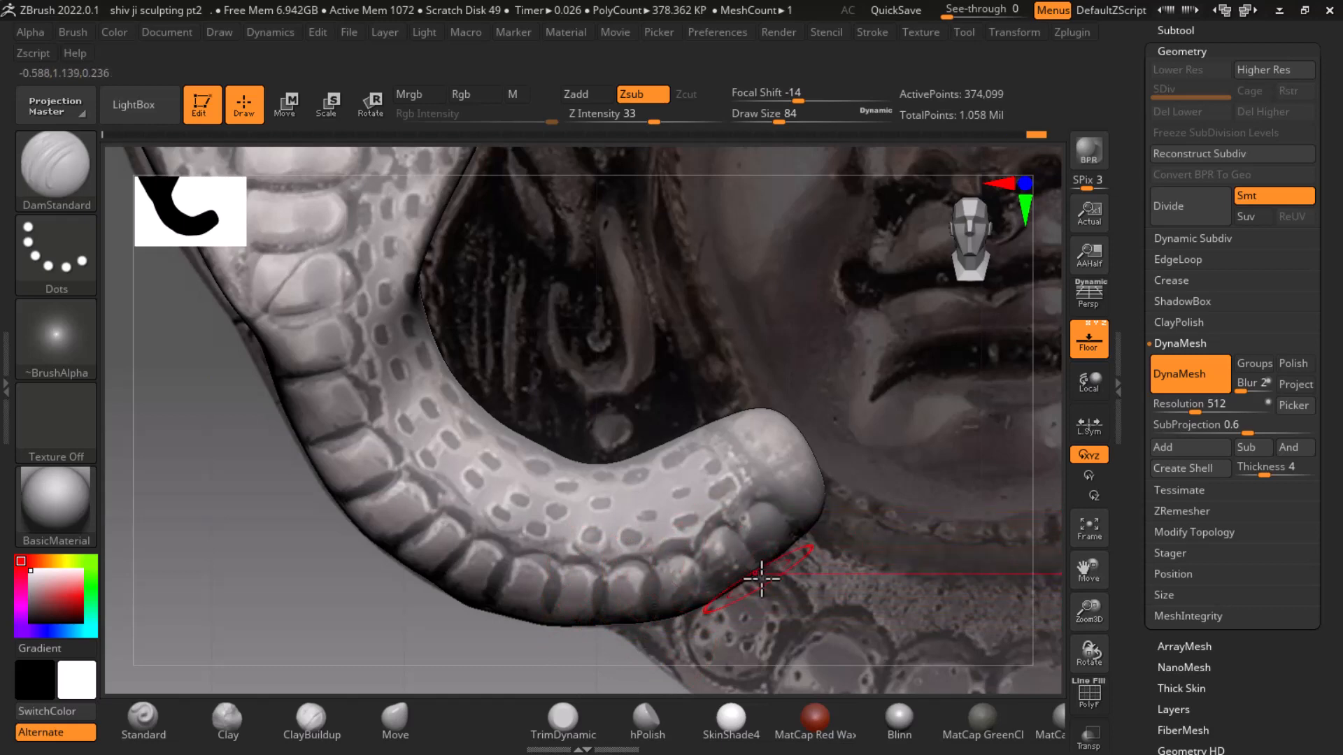
Hide the reference image and extend the scale grooves around the side of the neck and the body's bend
{"action": "left_click", "coordinate": [1087, 355]}
{"action": "left_click_drag", "start_coordinate": [896, 481], "coordinate": [924, 534], "text": "alt"}
{"action": "left_click_drag", "start_coordinate": [369, 353], "coordinate": [316, 369]}
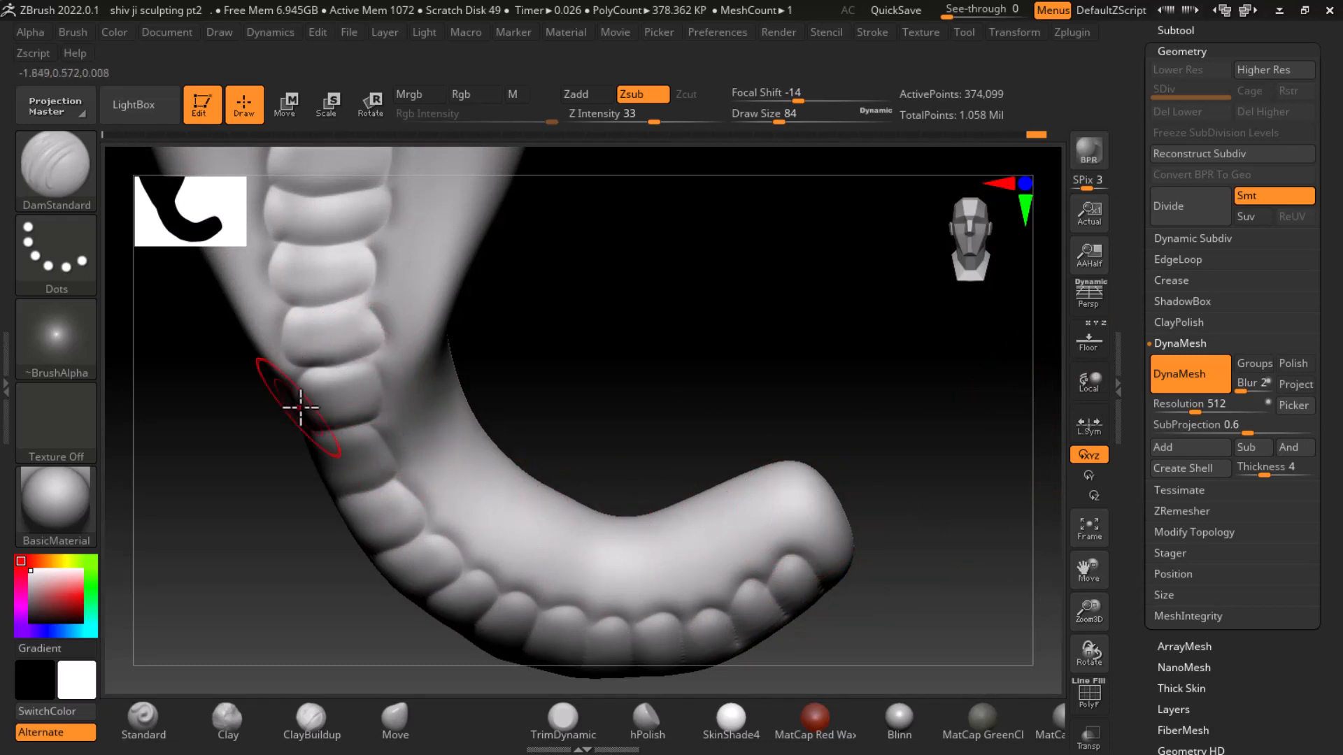
{"action": "mouse_move", "coordinate": [504, 399]}
{"action": "left_mouse_down"}
{"action": "mouse_move", "coordinate": [615, 359]}
{"action": "mouse_move", "coordinate": [564, 394]}
{"action": "left_mouse_up"}
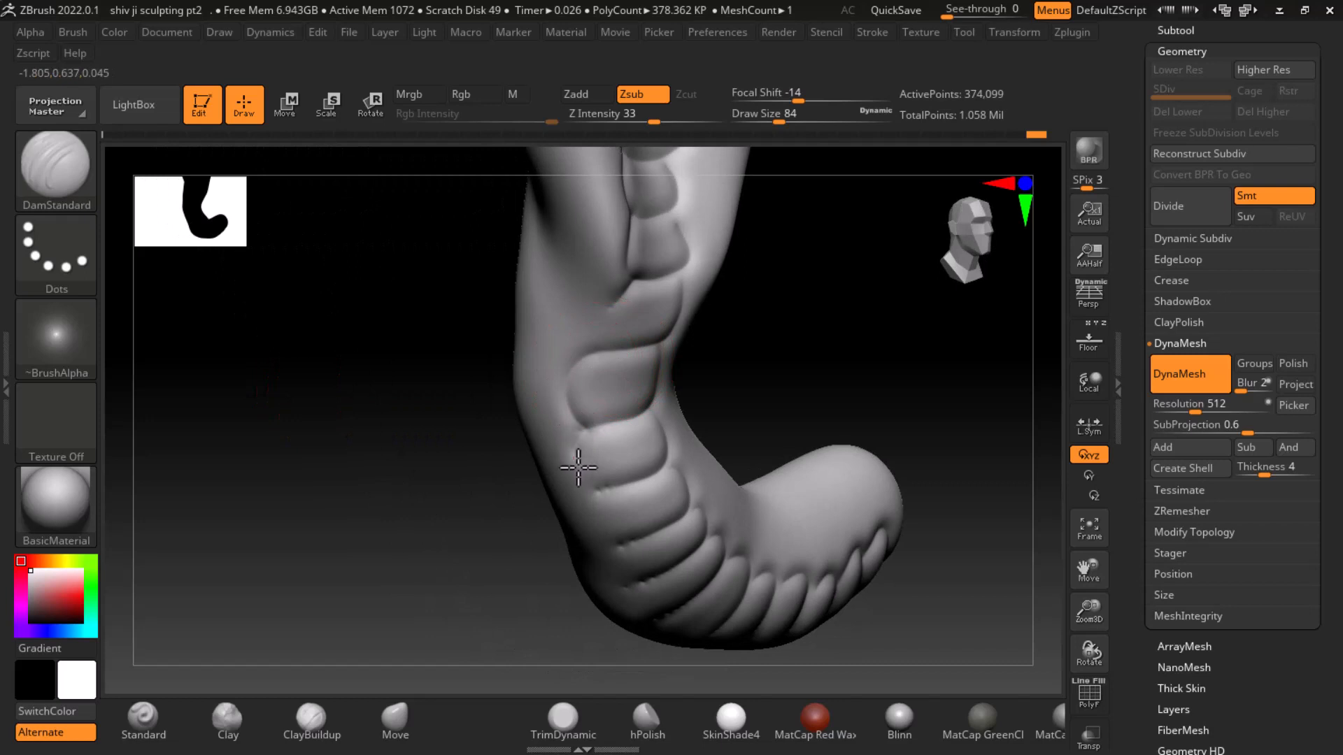
{"action": "mouse_move", "coordinate": [774, 450]}
{"action": "left_mouse_down"}
{"action": "mouse_move", "coordinate": [774, 354]}
{"action": "mouse_move", "coordinate": [728, 315]}
{"action": "left_mouse_up"}
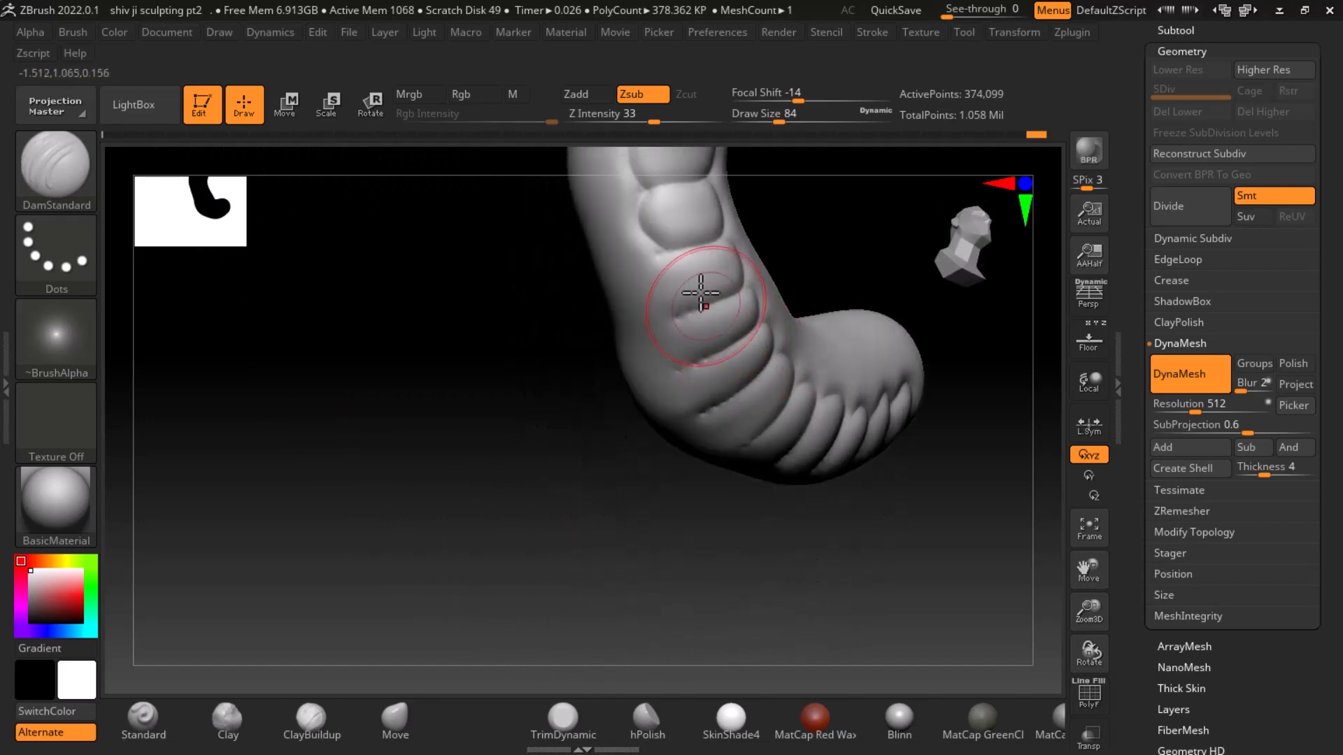
{"action": "mouse_move", "coordinate": [668, 257]}
{"action": "left_mouse_down"}
{"action": "mouse_move", "coordinate": [647, 289]}
{"action": "mouse_move", "coordinate": [664, 342]}
{"action": "left_mouse_up"}
Continue the scale grooves around the underside of the lower body towards its curved end
{"action": "mouse_move", "coordinate": [822, 300]}
{"action": "left_mouse_down", "text": "alt"}
{"action": "mouse_move", "coordinate": [764, 360]}
{"action": "mouse_move", "coordinate": [746, 317]}
{"action": "left_mouse_up", "text": "alt"}
{"action": "mouse_move", "coordinate": [593, 275]}
{"action": "left_mouse_down"}
{"action": "mouse_move", "coordinate": [570, 308]}
{"action": "mouse_move", "coordinate": [610, 327]}
{"action": "left_mouse_up"}
{"action": "left_click_drag", "start_coordinate": [718, 547], "coordinate": [686, 495]}
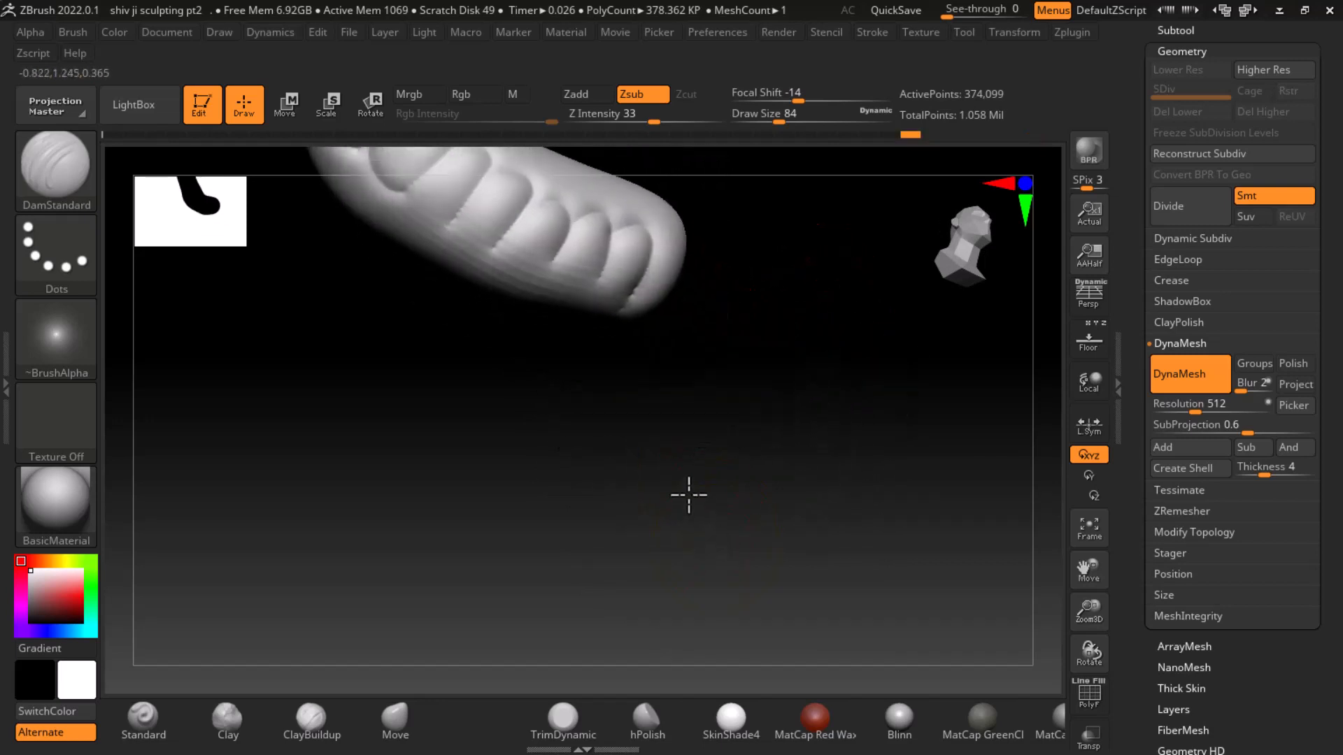
{"action": "left_click_drag", "start_coordinate": [738, 451], "coordinate": [782, 608], "text": "alt"}
{"action": "mouse_move", "coordinate": [476, 317]}
{"action": "left_mouse_down"}
{"action": "mouse_move", "coordinate": [451, 331]}
{"action": "mouse_move", "coordinate": [671, 434]}
{"action": "left_mouse_up"}
{"action": "mouse_move", "coordinate": [743, 411]}
{"action": "left_mouse_down"}
{"action": "mouse_move", "coordinate": [884, 516]}
{"action": "mouse_move", "coordinate": [848, 480]}
{"action": "mouse_move", "coordinate": [826, 499]}
{"action": "mouse_move", "coordinate": [791, 390]}
{"action": "mouse_move", "coordinate": [735, 549]}
{"action": "mouse_move", "coordinate": [737, 380]}
{"action": "mouse_move", "coordinate": [761, 482]}
{"action": "left_mouse_up"}
Carve the remaining belly scale segments on the upper hood, up into the recess beneath the mouth
{"action": "left_click_drag", "start_coordinate": [325, 410], "coordinate": [385, 401], "text": "alt"}
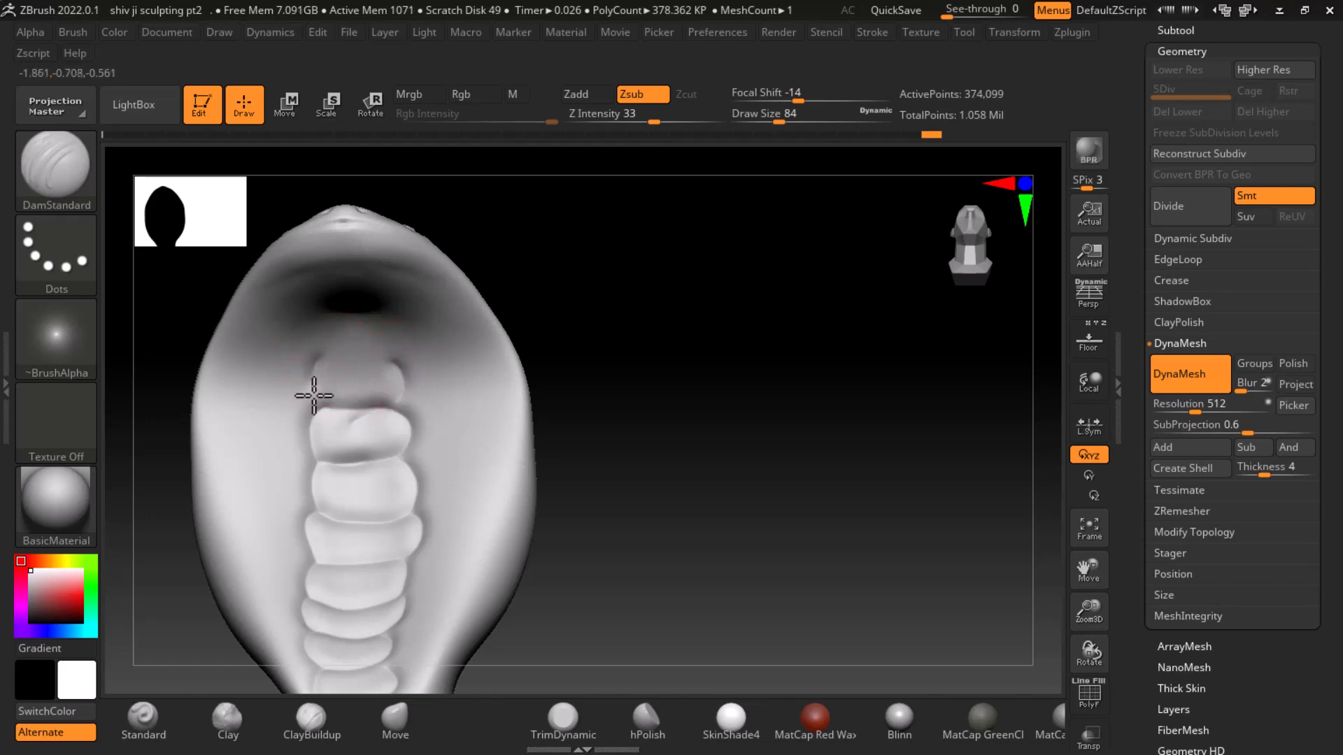
{"action": "left_click_drag", "start_coordinate": [314, 395], "coordinate": [327, 410]}
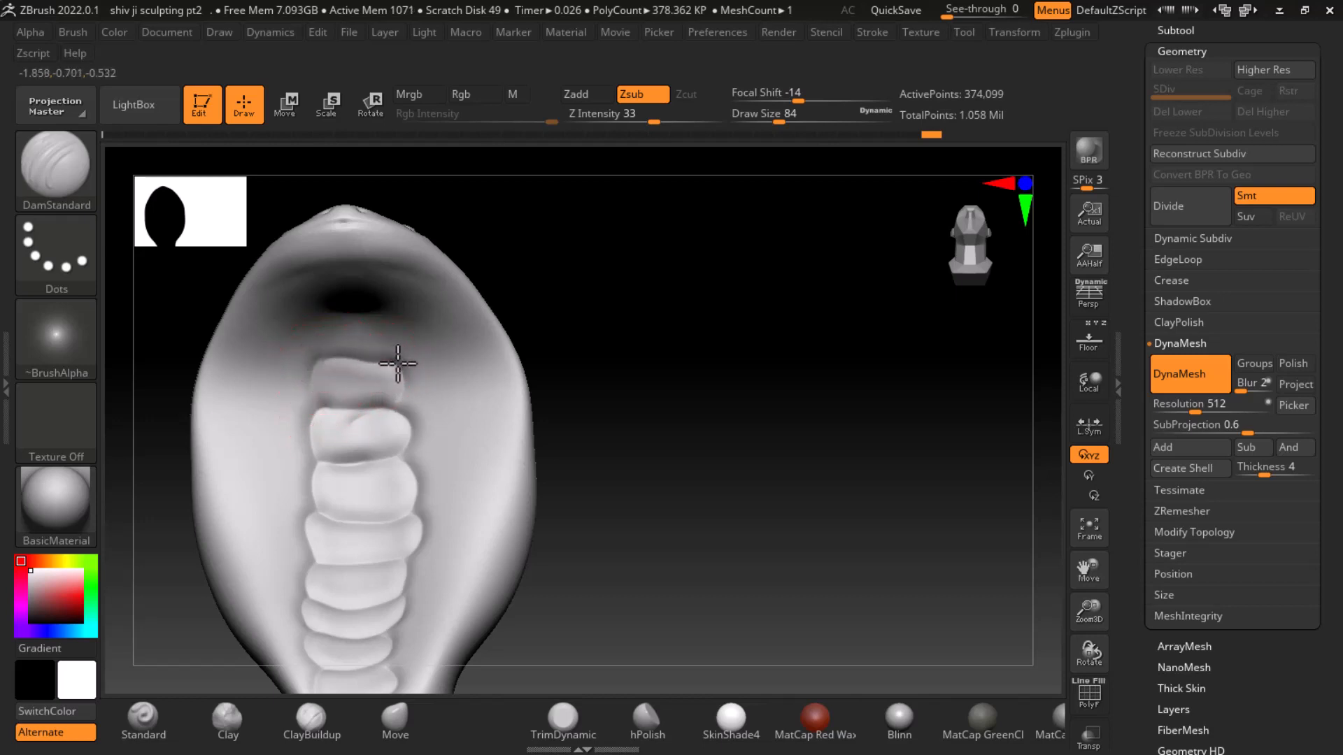
{"action": "left_click_drag", "start_coordinate": [666, 353], "coordinate": [646, 295]}
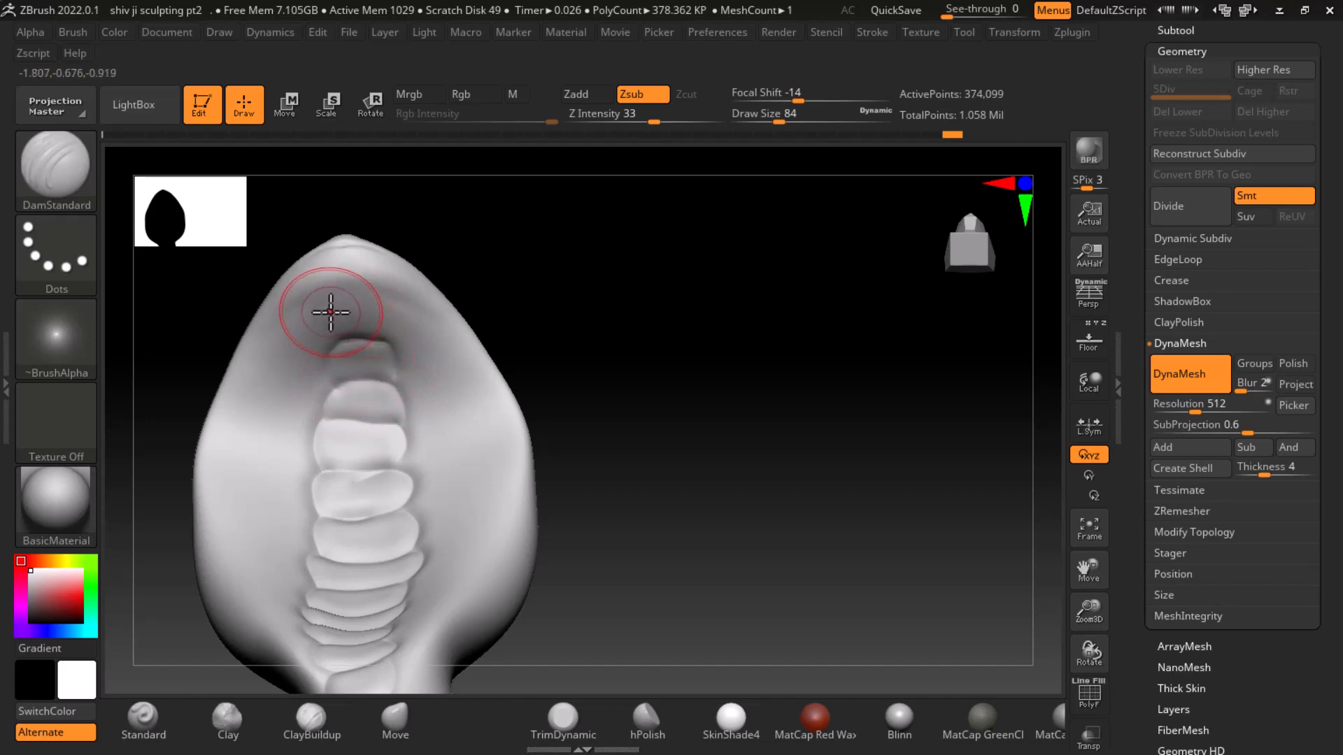
{"action": "left_click_drag", "start_coordinate": [389, 346], "coordinate": [394, 349]}
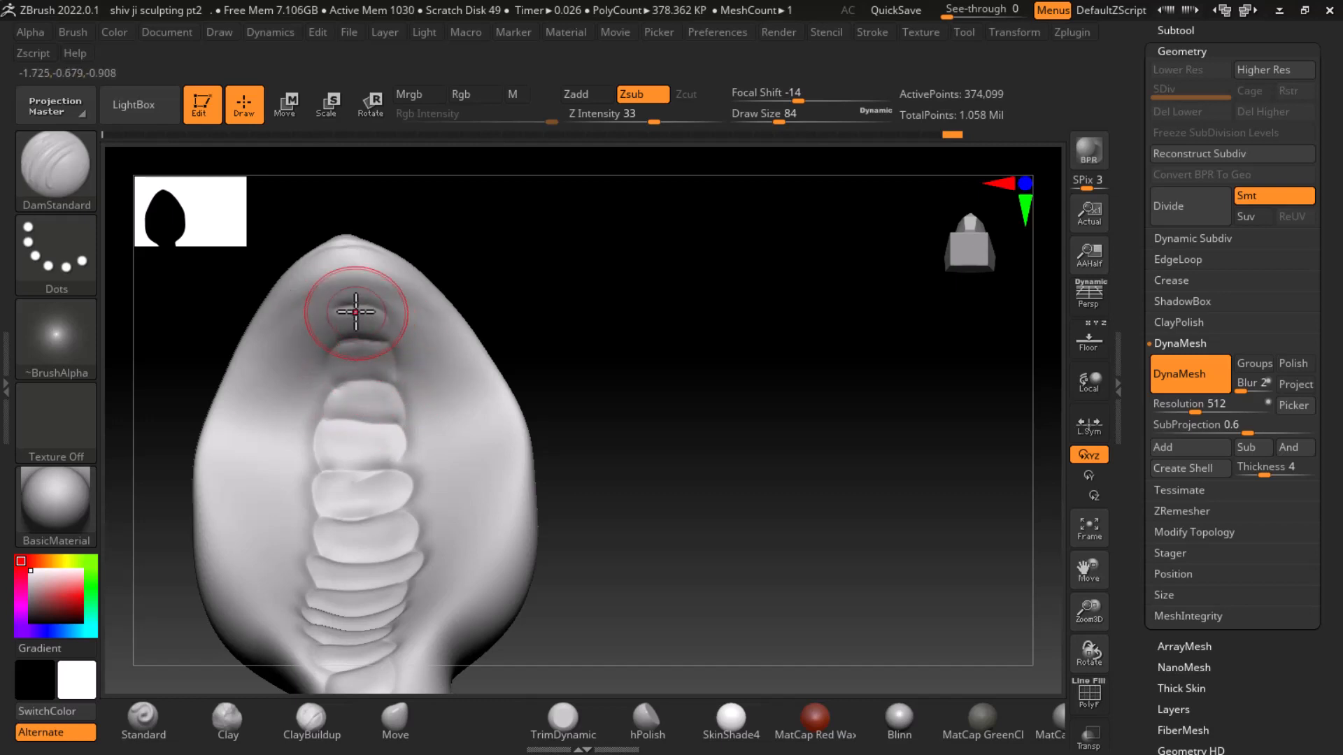
{"action": "left_click_drag", "start_coordinate": [749, 524], "coordinate": [764, 510]}
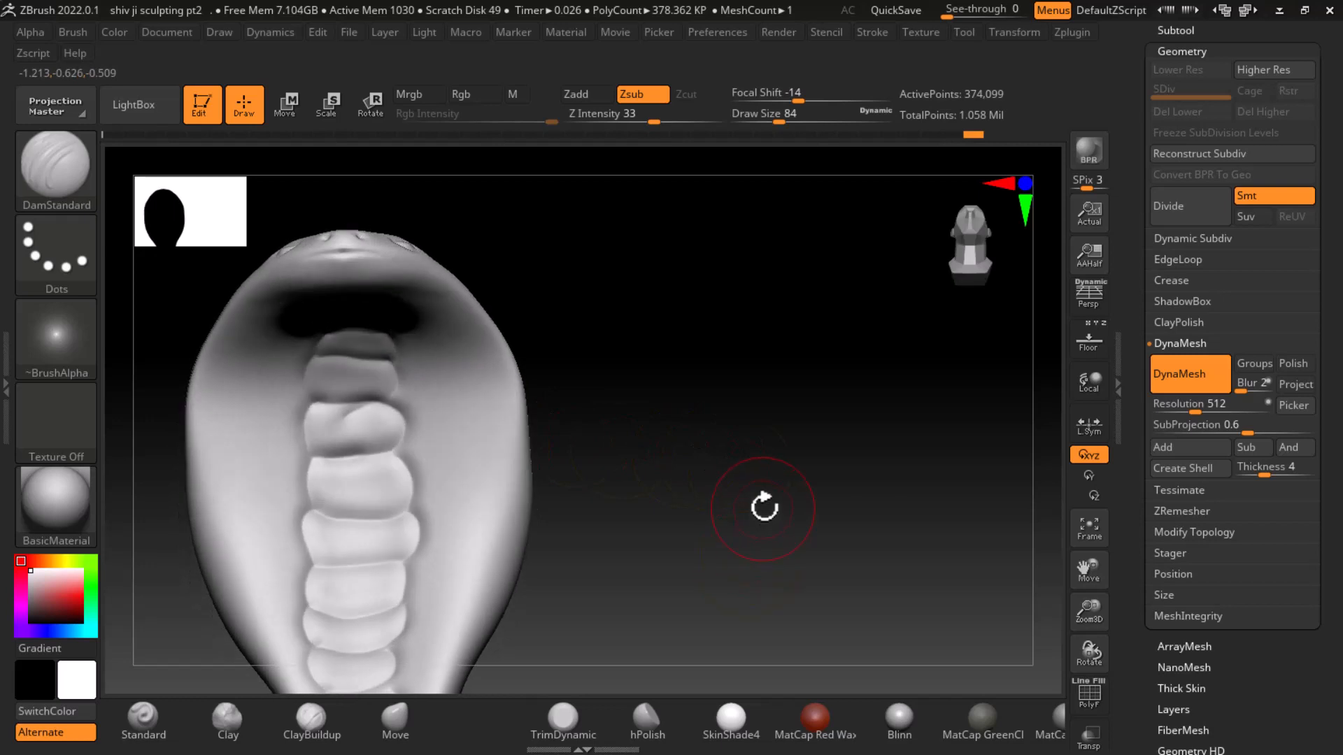
{"action": "key", "text": "shift"}
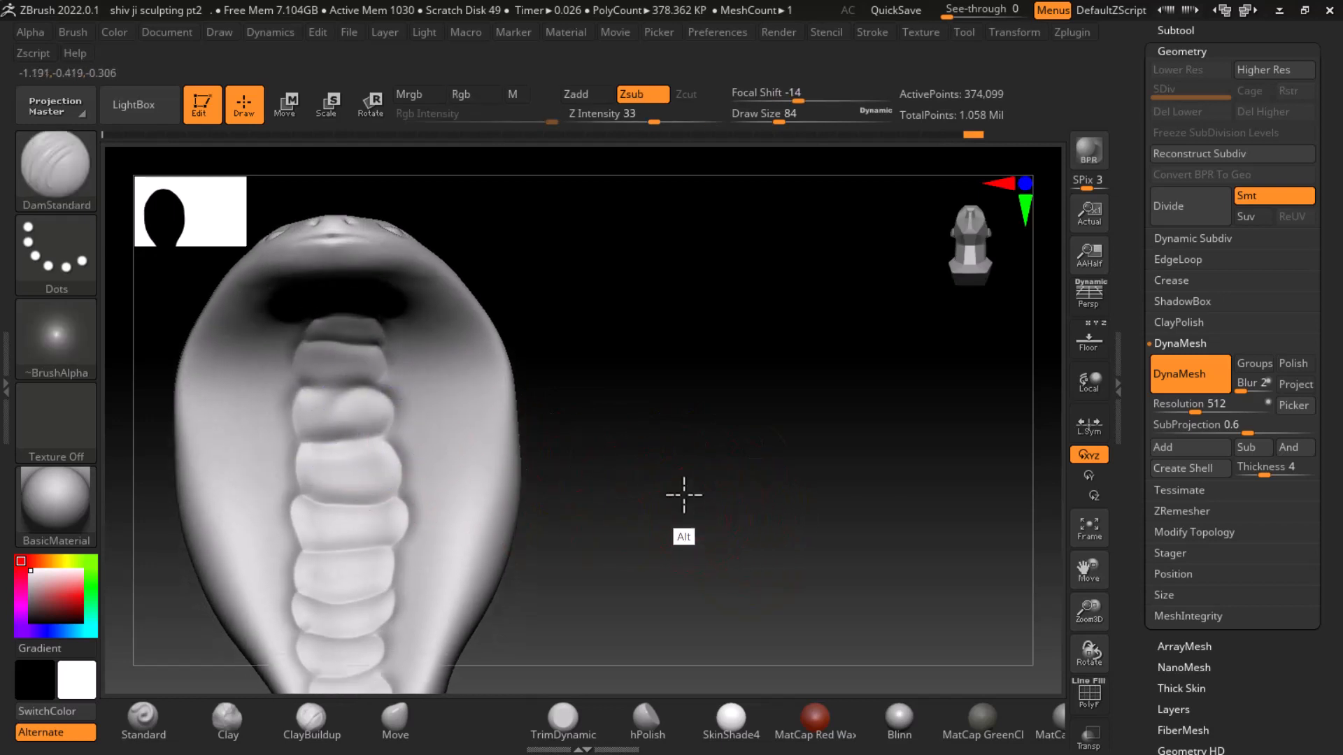
{"action": "mouse_move", "coordinate": [684, 489]}
{"action": "left_mouse_down"}
{"action": "mouse_move", "coordinate": [632, 516]}
{"action": "mouse_move", "coordinate": [678, 498]}
{"action": "left_mouse_up"}
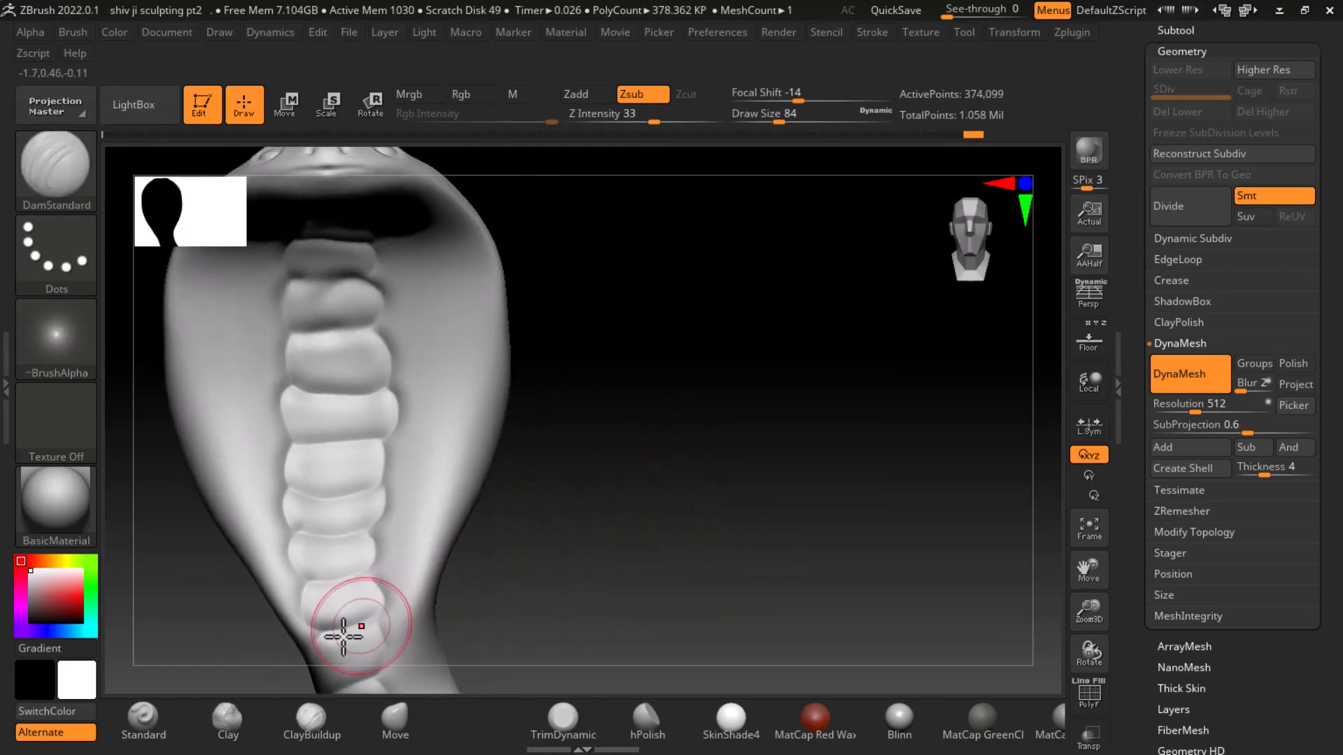
Puff up the belly scale segments down the hood to the neck with the FormSoft brush
{"action": "left_click", "coordinate": [43, 157]}
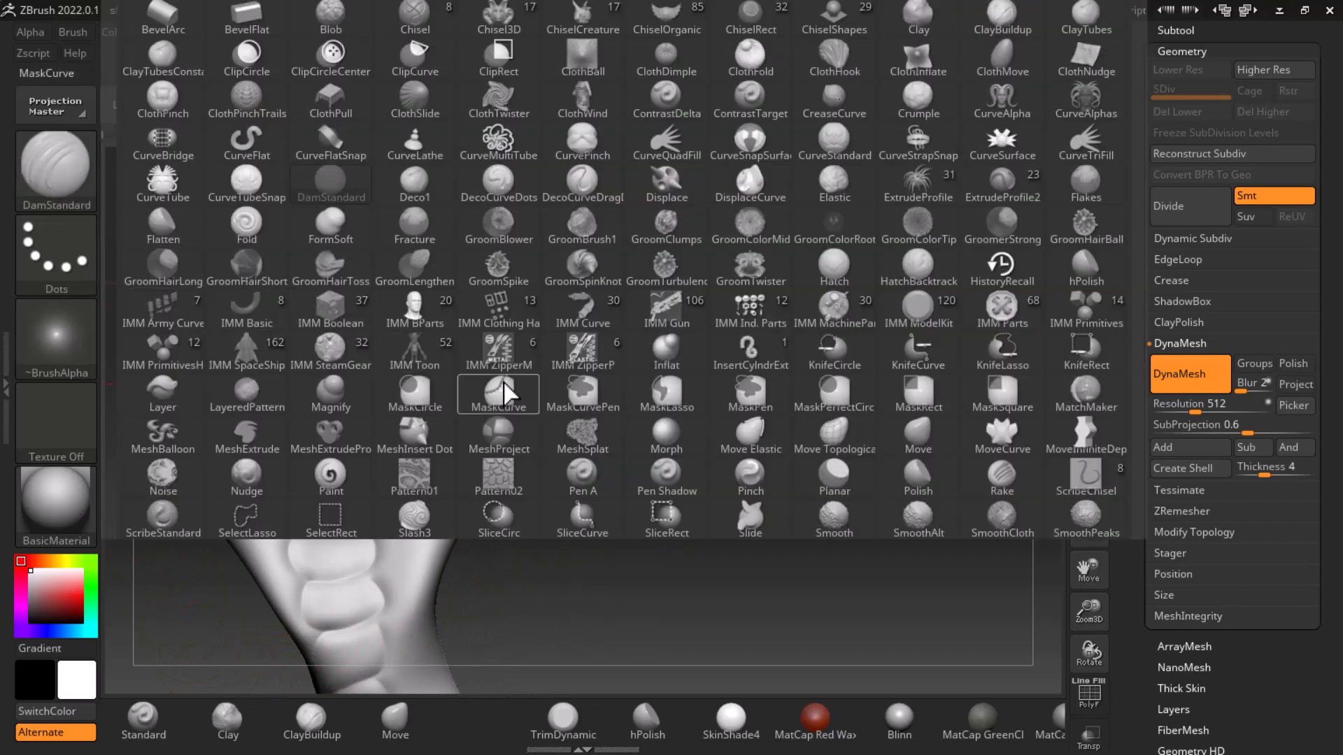
{"action": "key", "text": "f"}
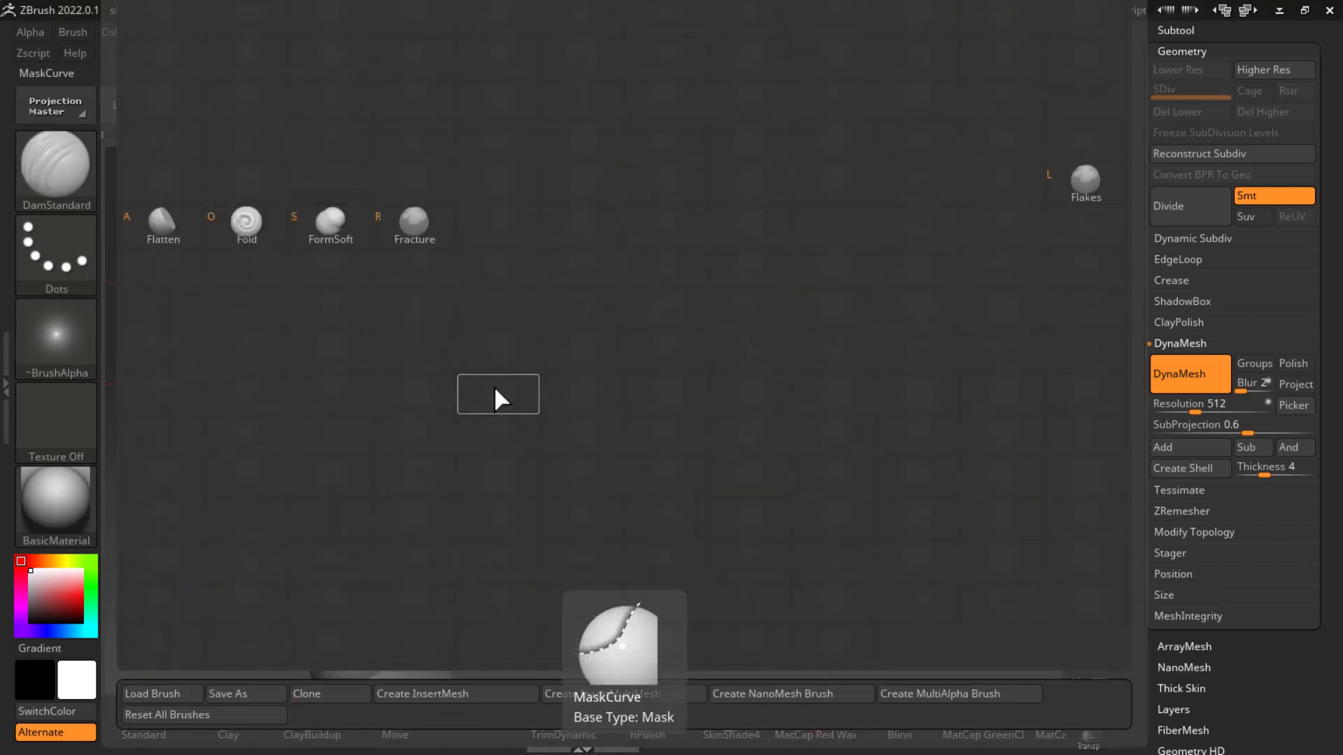
{"action": "left_click", "coordinate": [351, 236]}
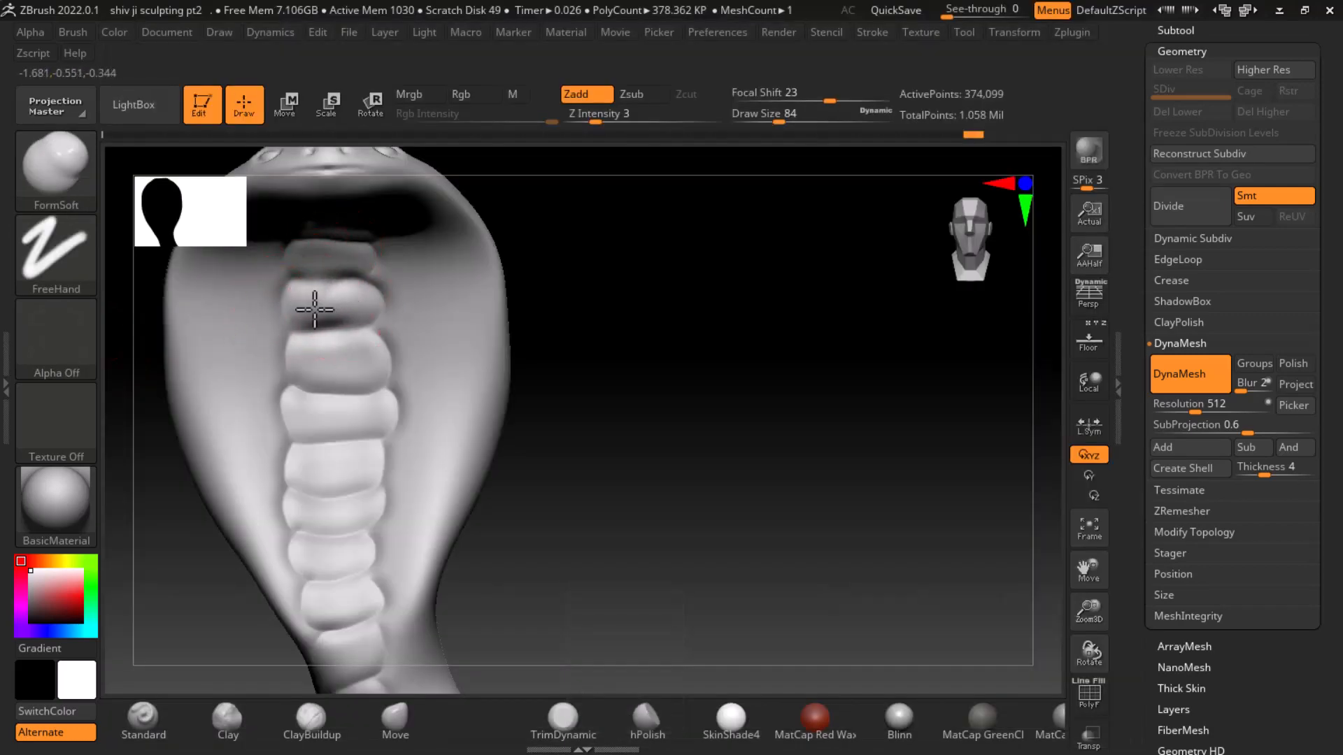
{"action": "mouse_move", "coordinate": [315, 310]}
{"action": "left_mouse_down"}
{"action": "mouse_move", "coordinate": [348, 318]}
{"action": "mouse_move", "coordinate": [354, 366]}
{"action": "mouse_move", "coordinate": [323, 369]}
{"action": "left_mouse_up"}
{"action": "mouse_move", "coordinate": [328, 419]}
{"action": "left_mouse_down"}
{"action": "mouse_move", "coordinate": [366, 415]}
{"action": "mouse_move", "coordinate": [364, 426]}
{"action": "left_mouse_up"}
{"action": "mouse_move", "coordinate": [347, 468]}
{"action": "left_mouse_down"}
{"action": "mouse_move", "coordinate": [346, 515]}
{"action": "mouse_move", "coordinate": [358, 515]}
{"action": "left_mouse_up"}
{"action": "left_click_drag", "start_coordinate": [629, 518], "coordinate": [671, 410], "text": "alt"}
{"action": "left_click_drag", "start_coordinate": [396, 459], "coordinate": [348, 447]}
{"action": "left_click_drag", "start_coordinate": [569, 500], "coordinate": [420, 471]}
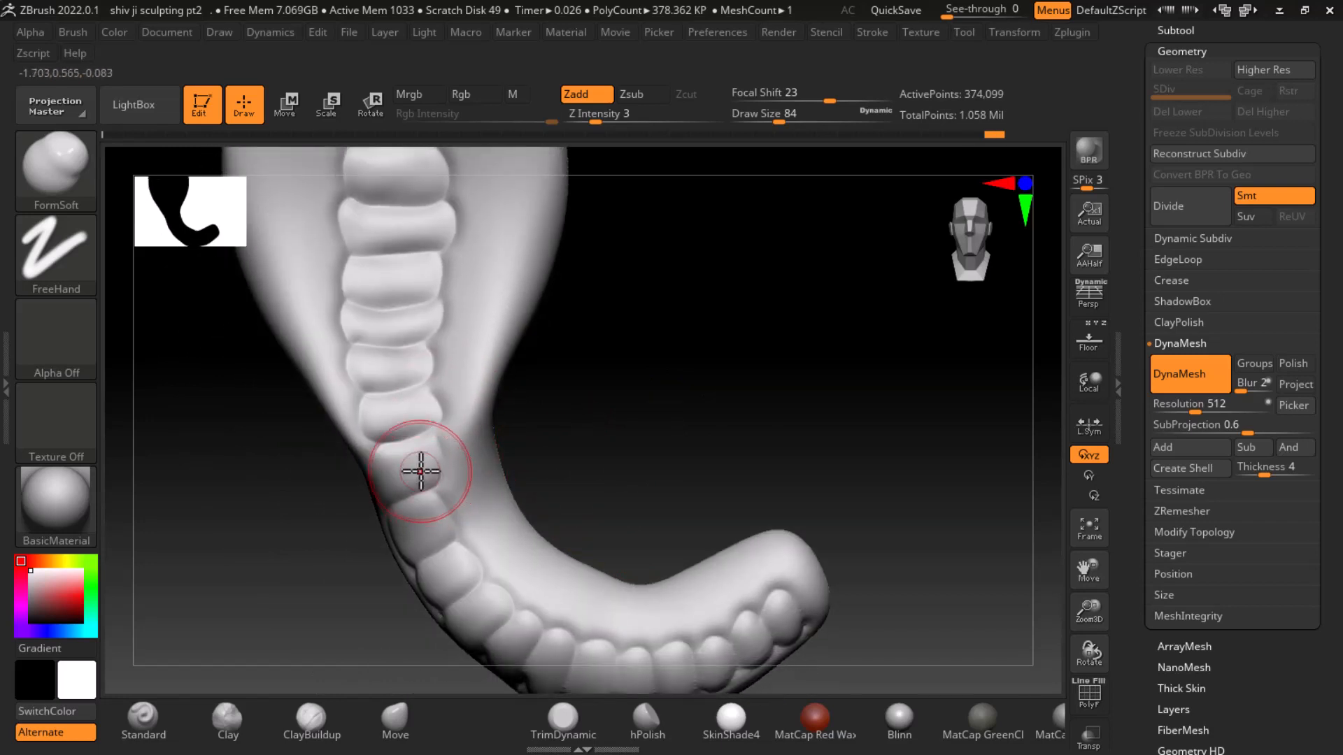
Puff up the individual belly scales along the curved lower body out to its end
{"action": "left_click_drag", "start_coordinate": [431, 518], "coordinate": [429, 520]}
{"action": "mouse_move", "coordinate": [447, 578]}
{"action": "left_mouse_down"}
{"action": "mouse_move", "coordinate": [459, 564]}
{"action": "mouse_move", "coordinate": [451, 573]}
{"action": "left_mouse_up"}
{"action": "mouse_move", "coordinate": [614, 509]}
{"action": "left_mouse_down", "text": "alt"}
{"action": "mouse_move", "coordinate": [601, 417]}
{"action": "mouse_move", "coordinate": [617, 396]}
{"action": "mouse_move", "coordinate": [665, 422]}
{"action": "mouse_move", "coordinate": [595, 476]}
{"action": "left_mouse_up", "text": "alt"}
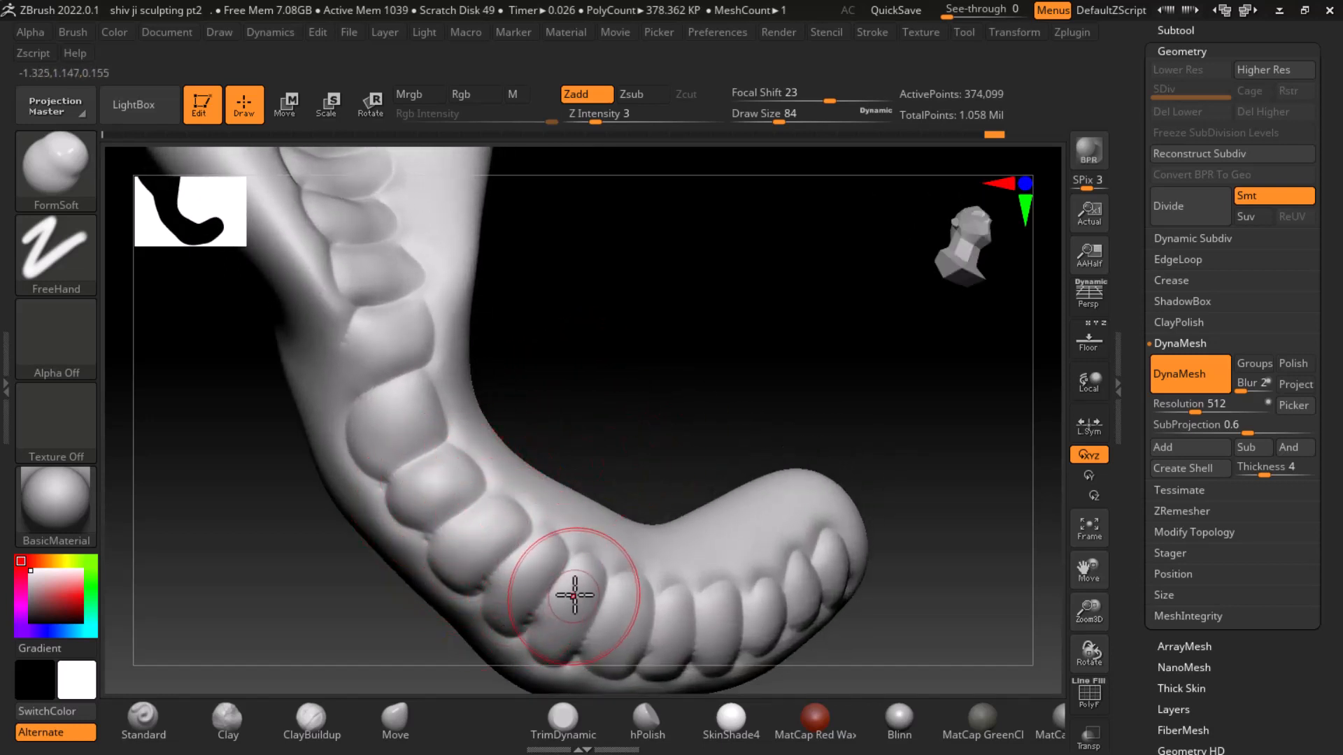
{"action": "mouse_move", "coordinate": [684, 392]}
{"action": "left_mouse_down"}
{"action": "mouse_move", "coordinate": [683, 338]}
{"action": "mouse_move", "coordinate": [644, 429]}
{"action": "left_mouse_up"}
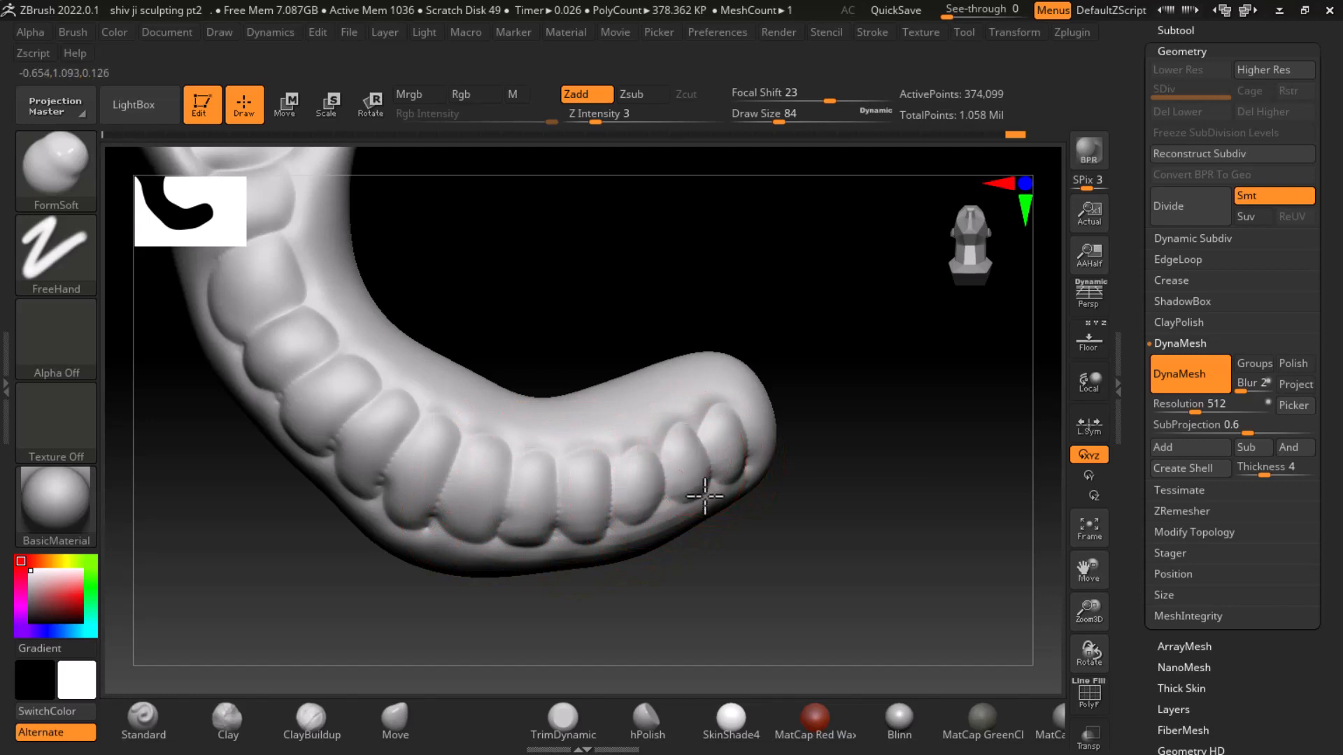
Turn off DynaMesh for the cobra and make the whole set of subtools visible again
{"action": "mouse_move", "coordinate": [866, 291]}
{"action": "left_mouse_down", "text": "shift"}
{"action": "mouse_move", "coordinate": [853, 386]}
{"action": "mouse_move", "coordinate": [911, 496]}
{"action": "mouse_move", "coordinate": [866, 536]}
{"action": "left_mouse_up", "text": "shift"}
{"action": "left_click_drag", "start_coordinate": [881, 457], "coordinate": [851, 610]}
{"action": "left_click_drag", "start_coordinate": [903, 501], "coordinate": [1056, 450], "text": "shift"}
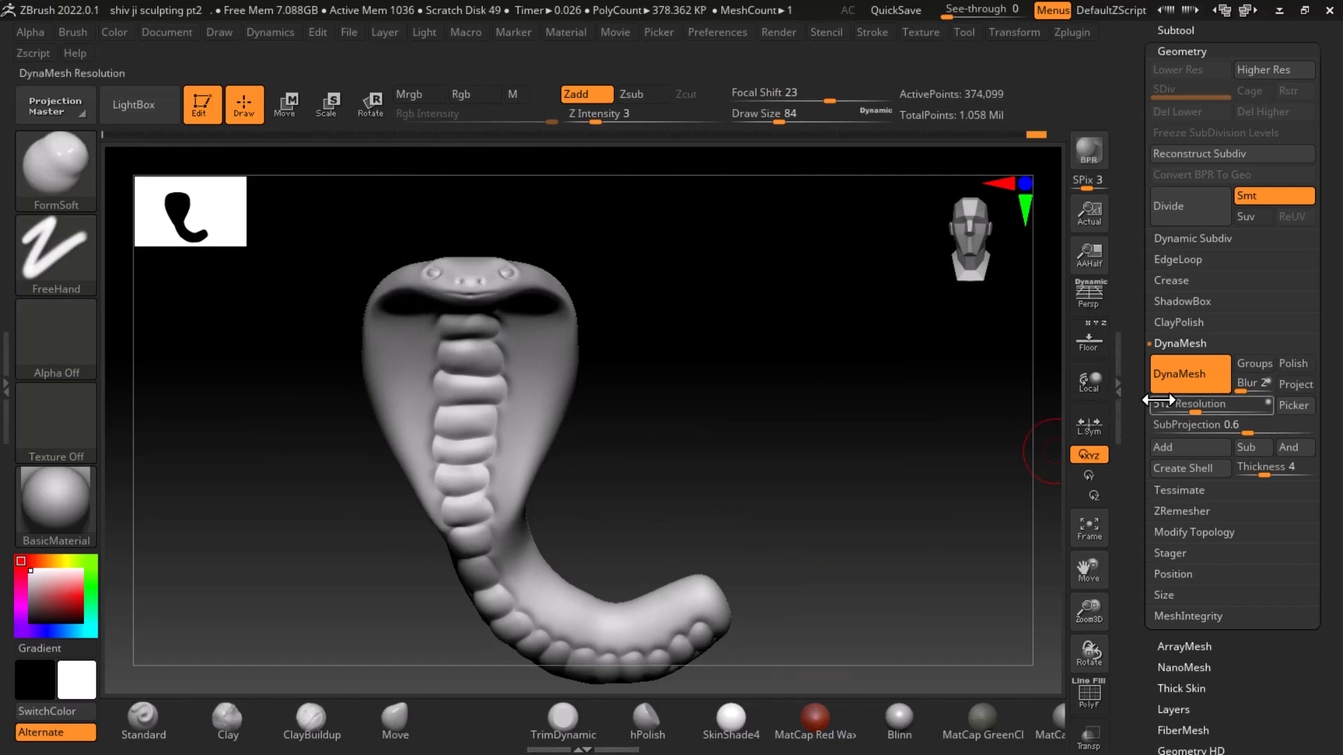
{"action": "left_click", "coordinate": [1186, 382]}
{"action": "left_click_drag", "start_coordinate": [1162, 39], "coordinate": [1162, 270]}
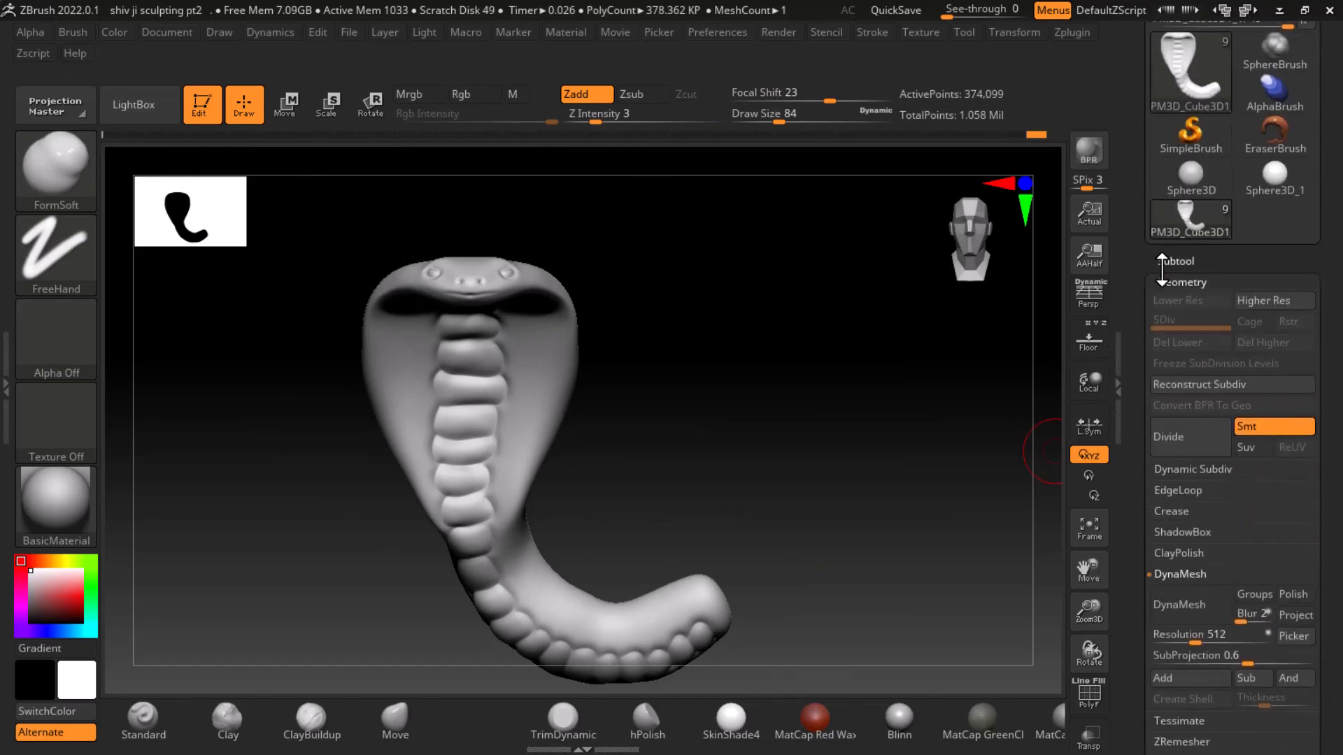
{"action": "left_click", "coordinate": [1181, 264]}
{"action": "left_click", "coordinate": [1180, 207], "text": "shift"}
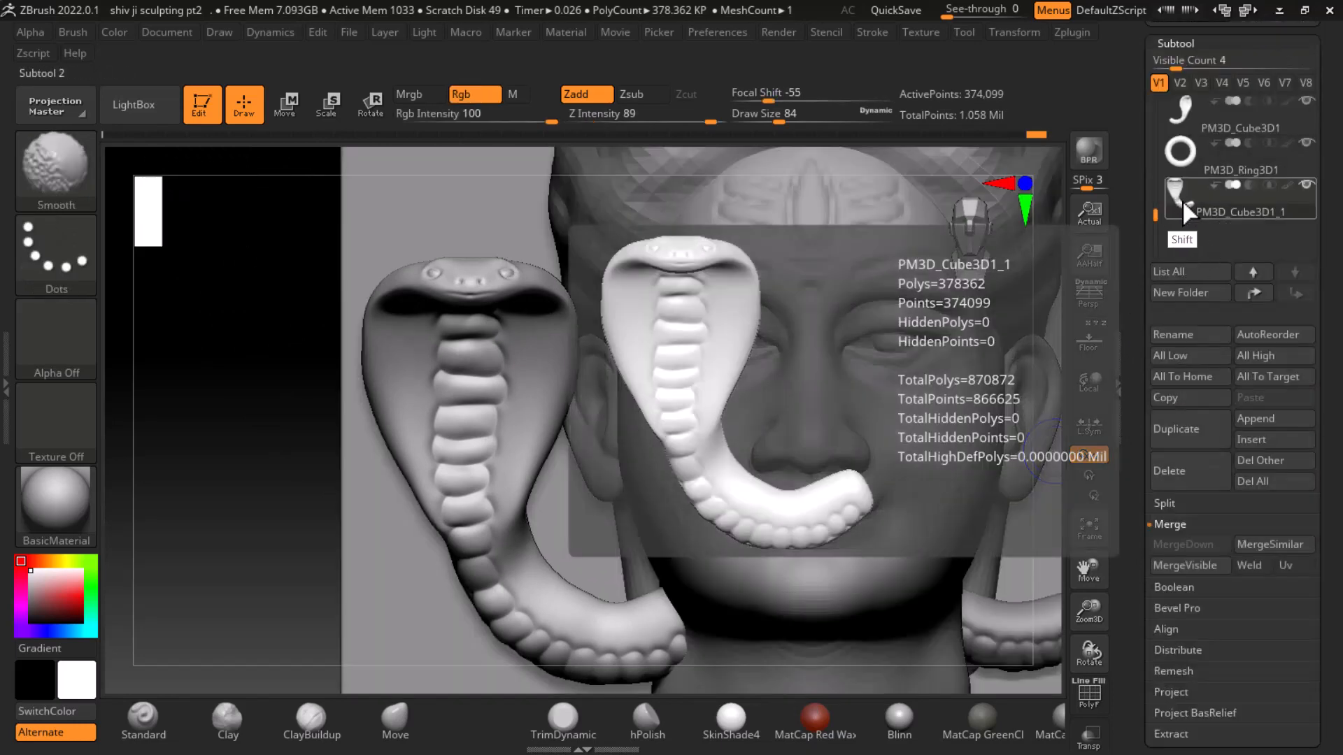
{"action": "left_click_drag", "start_coordinate": [291, 489], "coordinate": [173, 474], "text": "alt"}
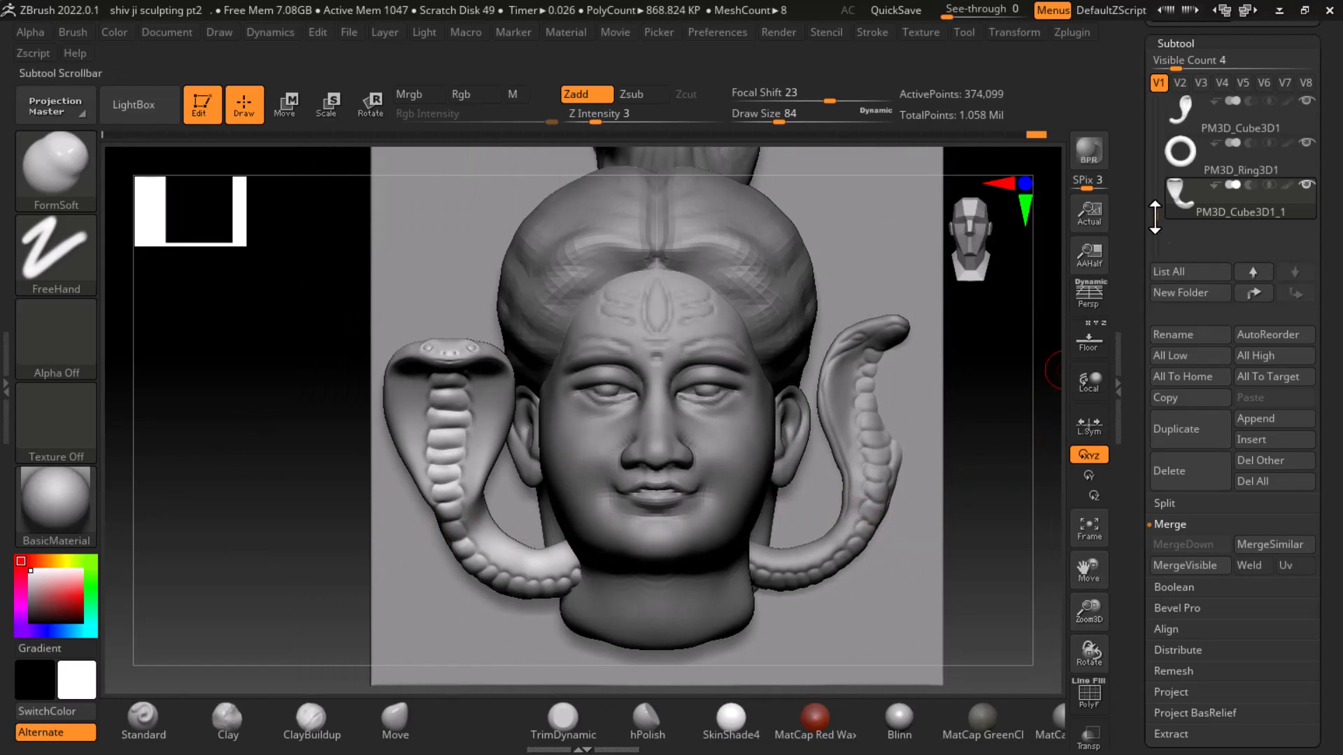
Hide the background plane PM3D_Cube3D3 and select the opposite cobra, subtool PM3D_Cube3D1
{"action": "left_click_drag", "start_coordinate": [1154, 209], "coordinate": [1169, 172]}
{"action": "left_click", "coordinate": [1187, 168]}
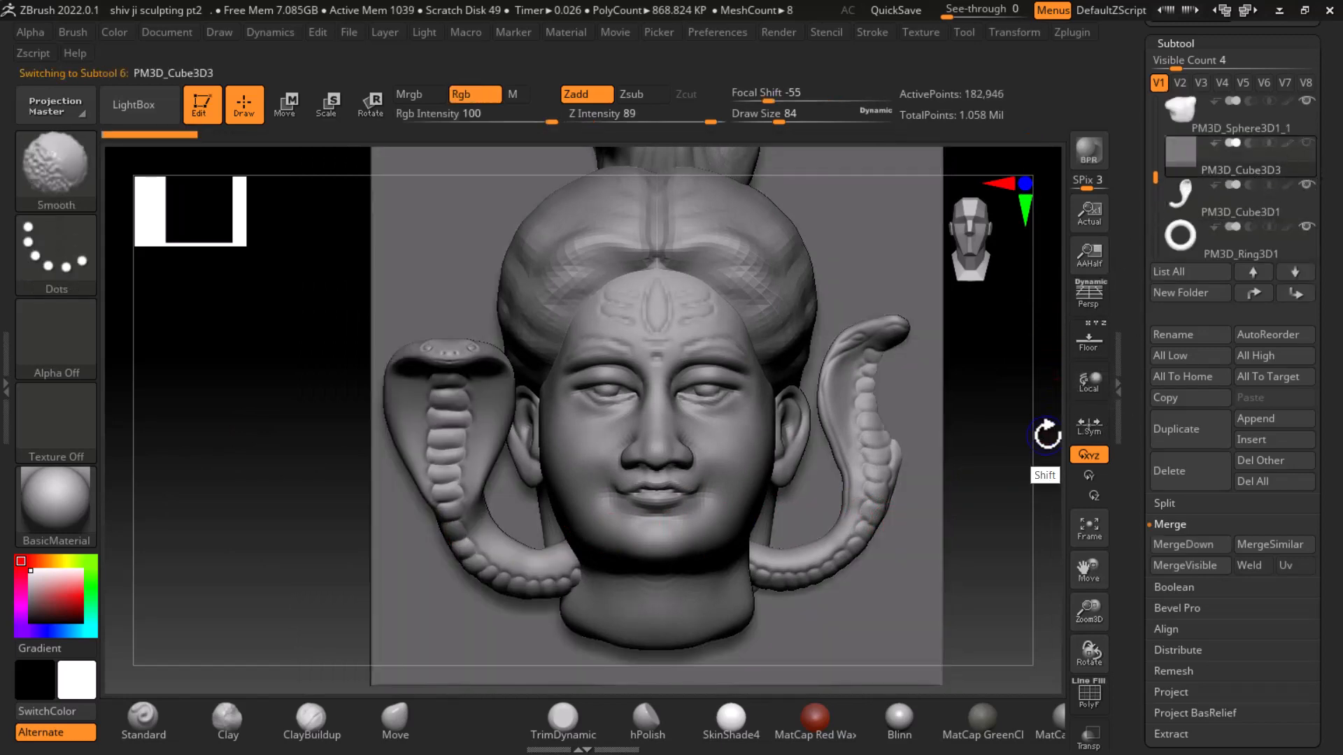
{"action": "left_click_drag", "start_coordinate": [1019, 447], "coordinate": [949, 504], "text": "alt"}
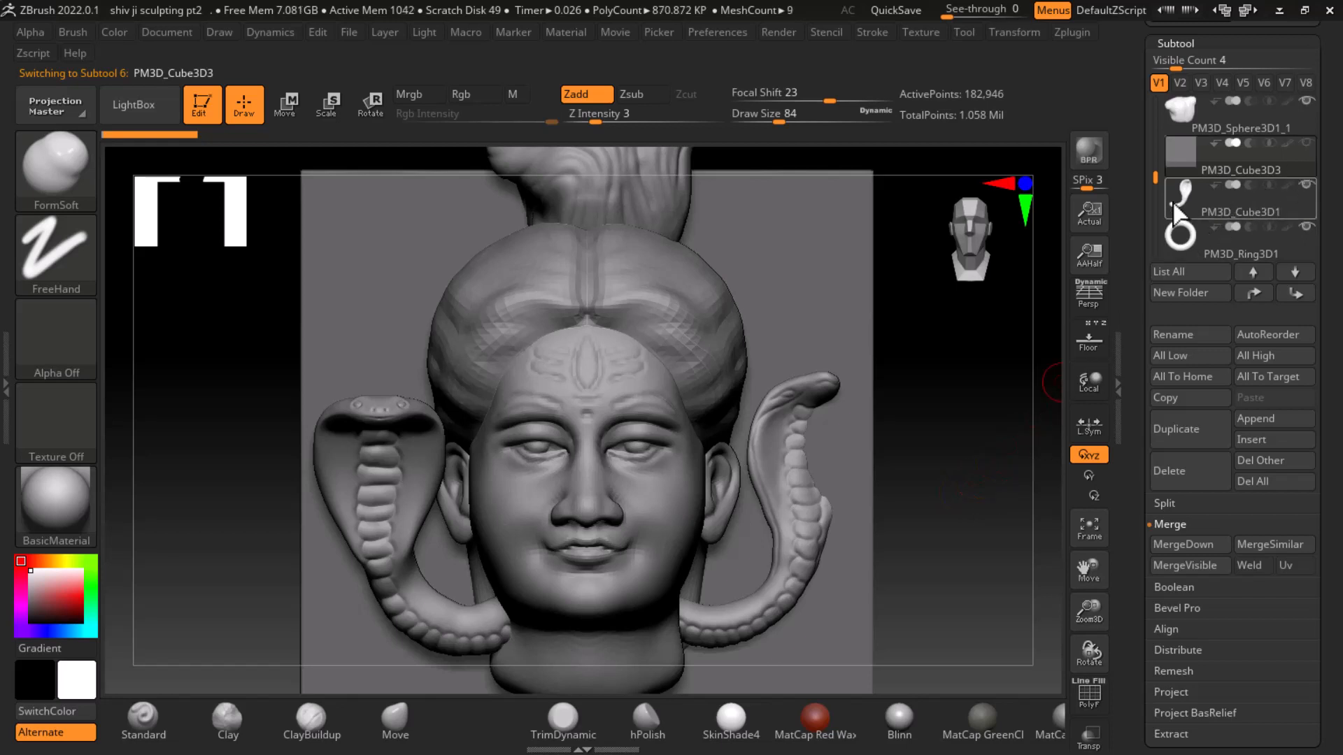
{"action": "left_click", "coordinate": [1180, 209]}
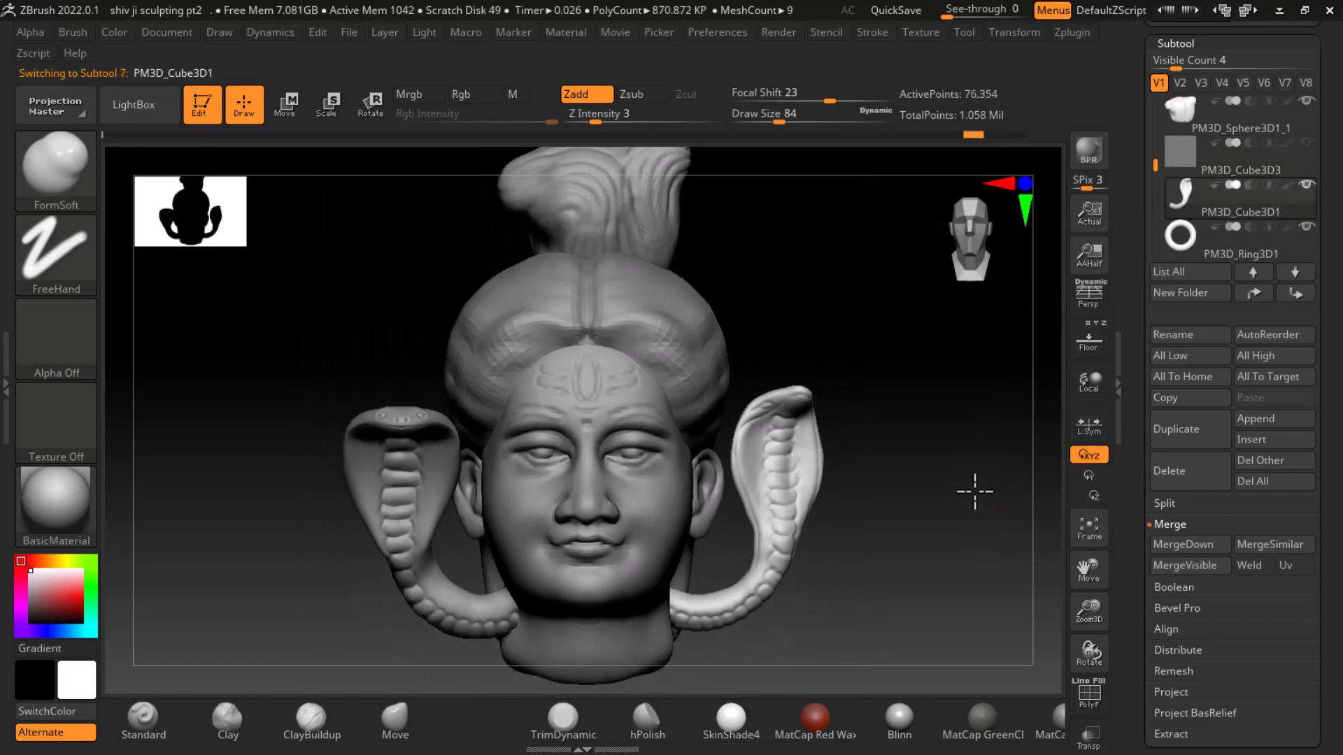
Inspect the head with both cobras and switch to the reference photo shiv ji.jpg in ACDSee for comparison
{"action": "mouse_move", "coordinate": [974, 491]}
{"action": "left_mouse_down"}
{"action": "mouse_move", "coordinate": [978, 481]}
{"action": "mouse_move", "coordinate": [950, 530]}
{"action": "mouse_move", "coordinate": [970, 542]}
{"action": "mouse_move", "coordinate": [972, 502]}
{"action": "left_mouse_up"}
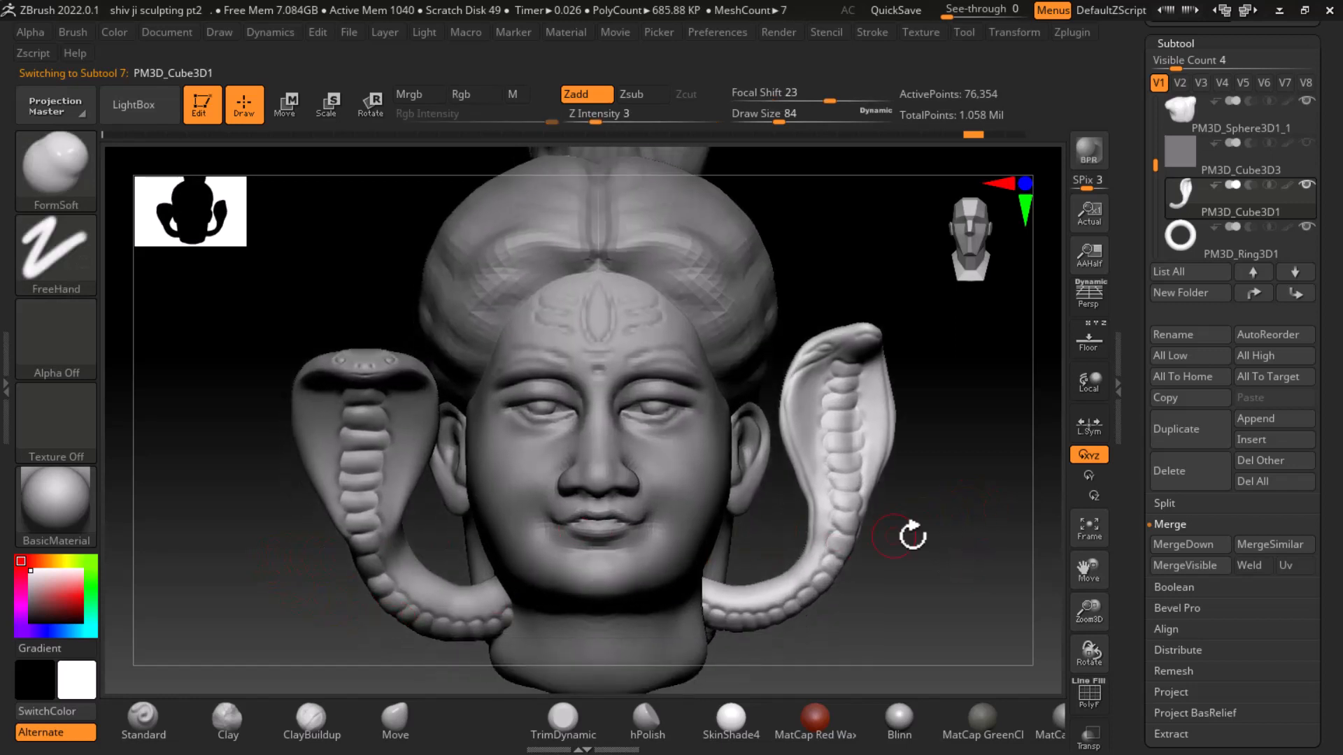
{"action": "left_click_drag", "start_coordinate": [939, 587], "coordinate": [920, 560], "text": "alt"}
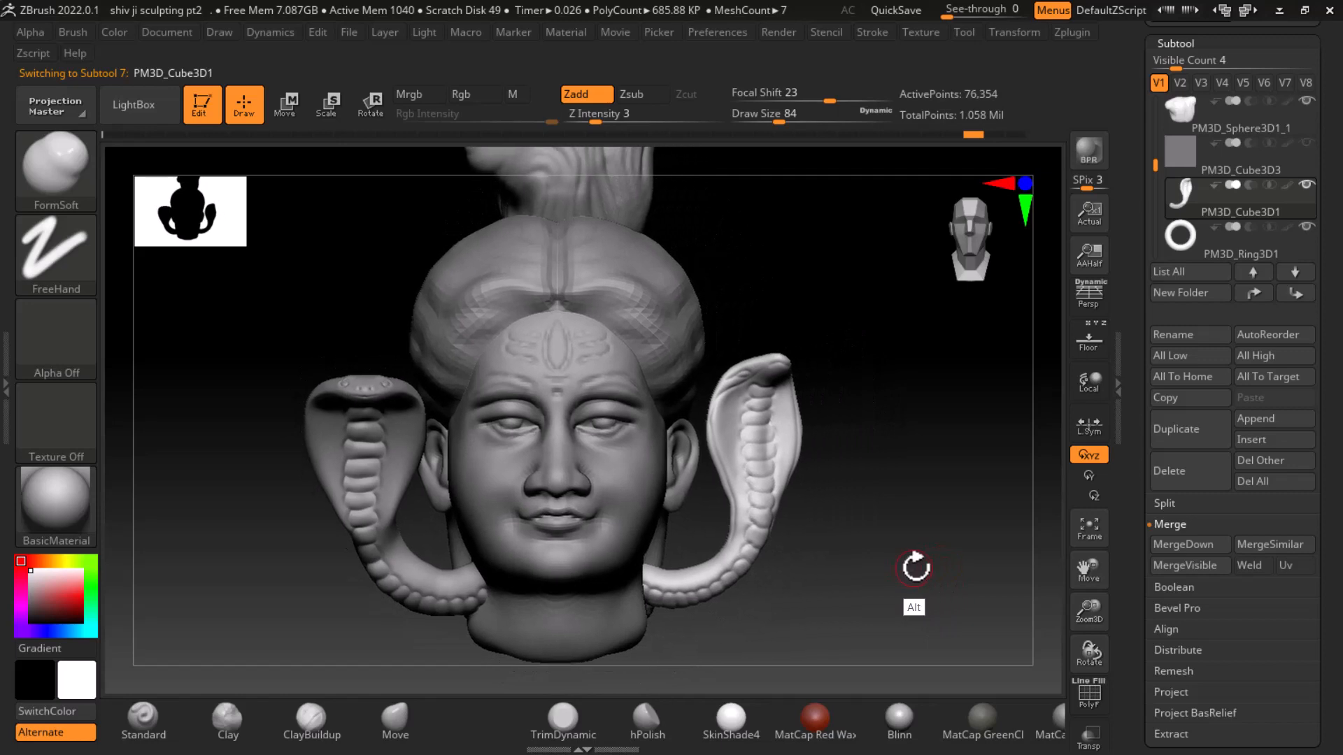
{"action": "key", "text": "alt+Tab"}
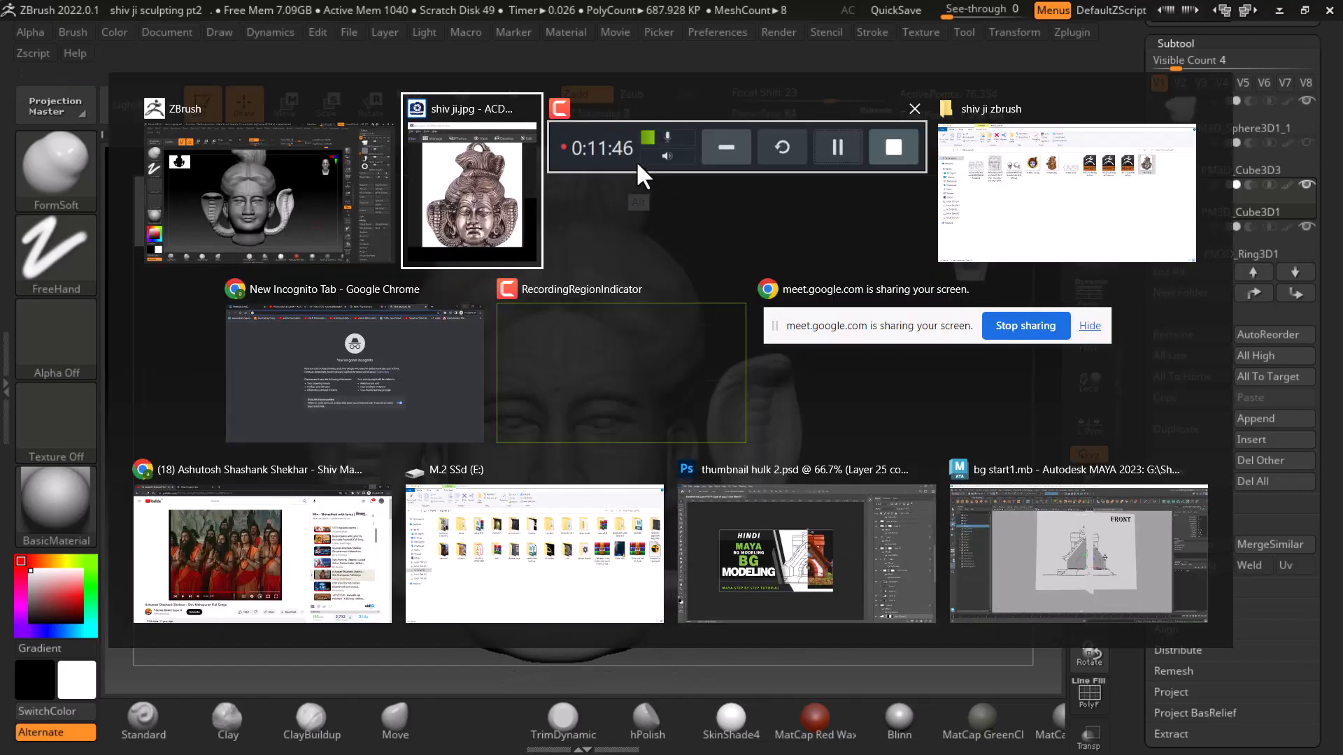